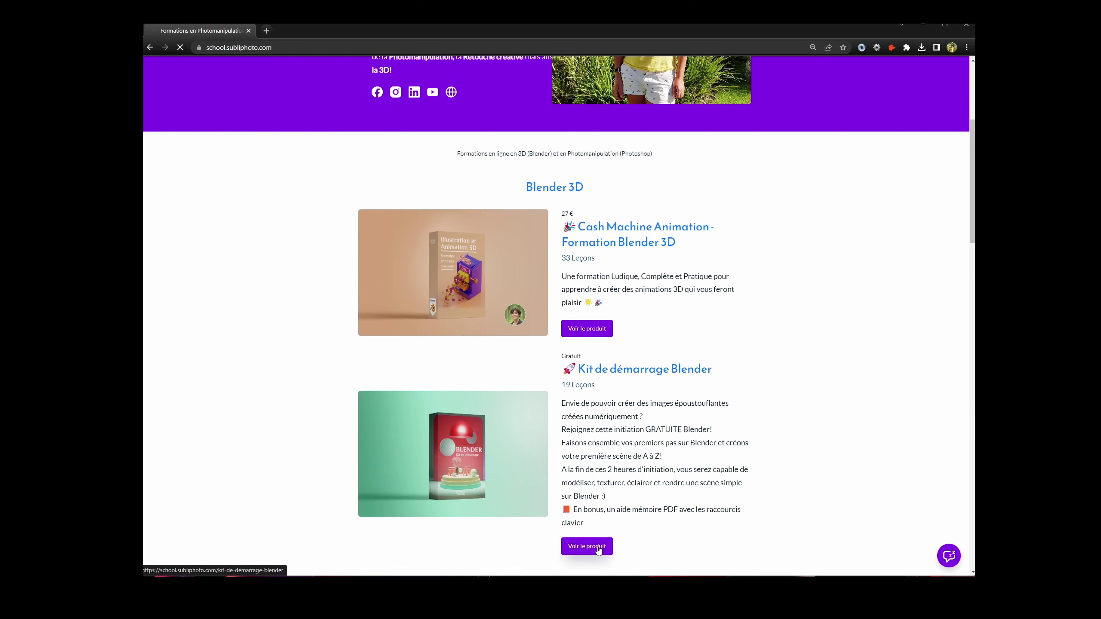
# Step: Open the Kit de démarrage Blender course page and browse its lesson list
pyautogui.click(597, 552)
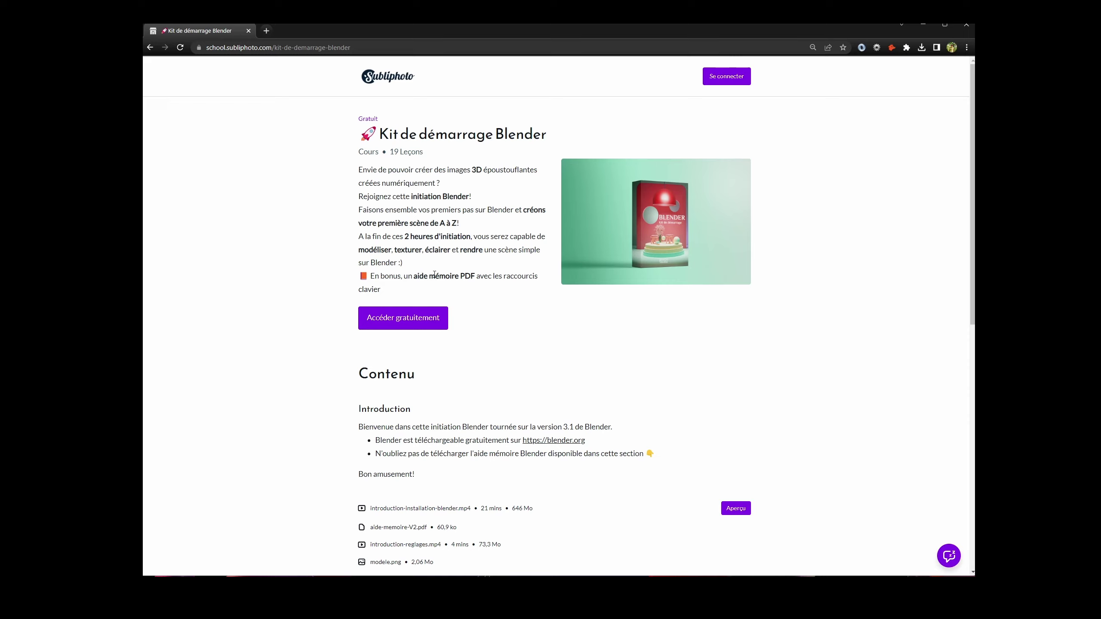
pyautogui.scroll(-3, 558, 410)
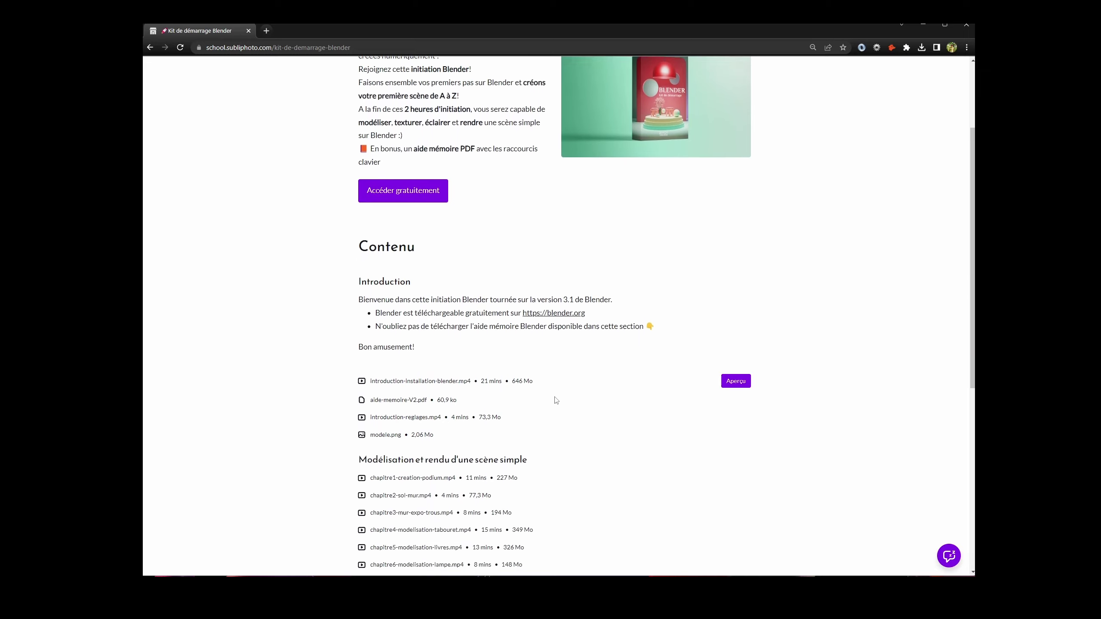
pyautogui.scroll(-5, 556, 401)
pyautogui.scroll(-1, 555, 398)
pyautogui.scroll(-1, 550, 398)
pyautogui.scroll(9, 546, 398)
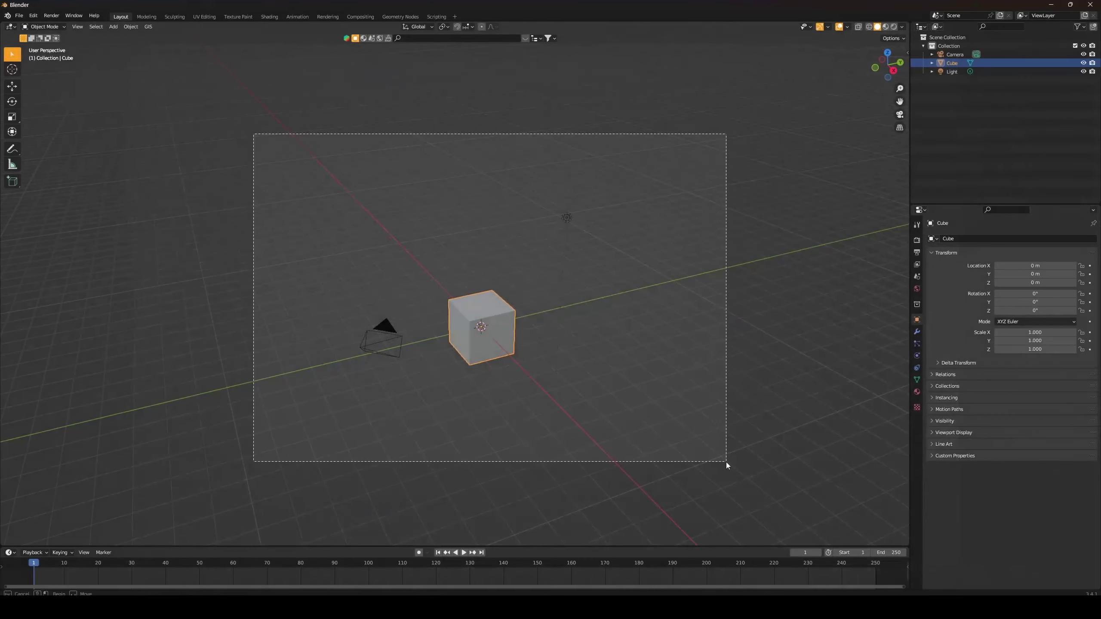
# Step: Delete the default camera, cube and light and switch to front orthographic view
pyautogui.press('Delete')
pyautogui.press('KP_1')
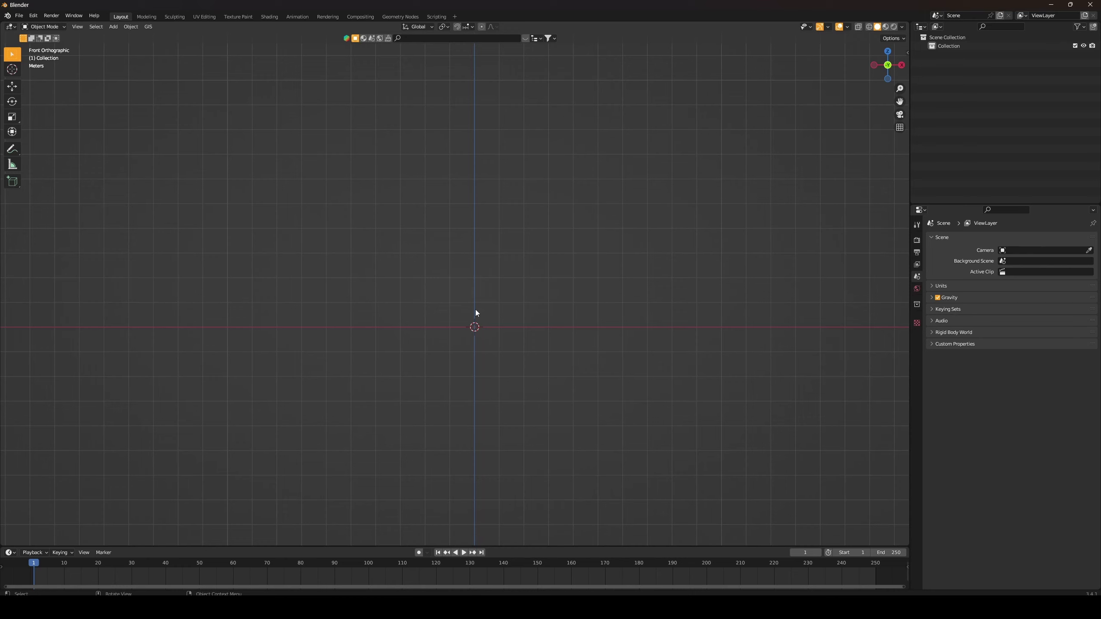
# Step: Add the pencil photo from TUTOS3D/TUTO0012/ref as a reference image
pyautogui.hotkey('shift', 'a')
pyautogui.doubleClick(461, 279)
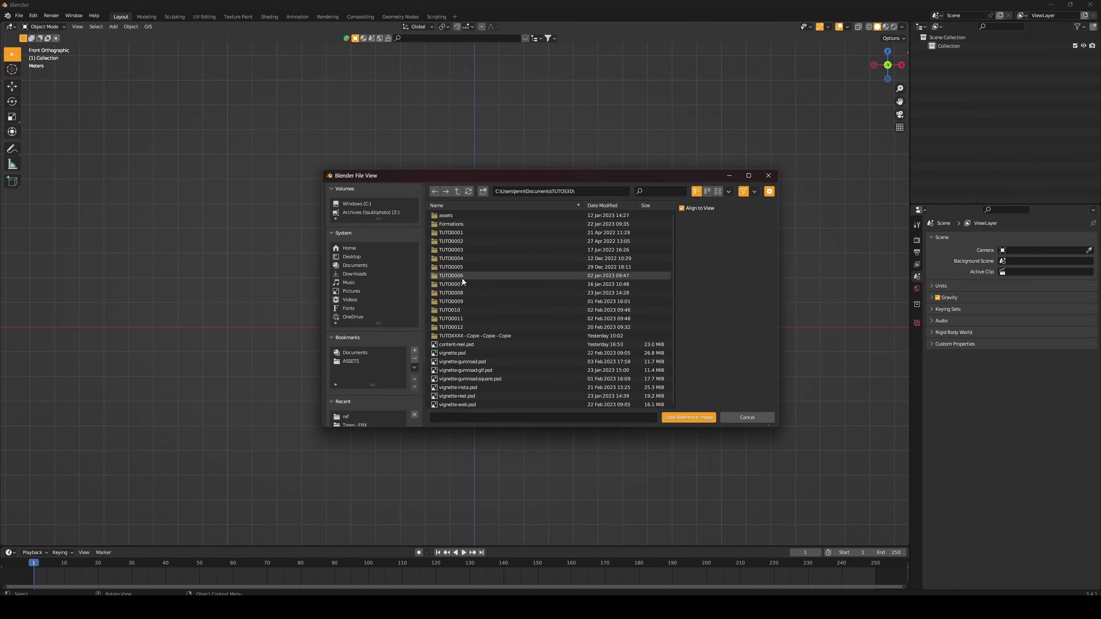
pyautogui.click(457, 326)
pyautogui.doubleClick(457, 326)
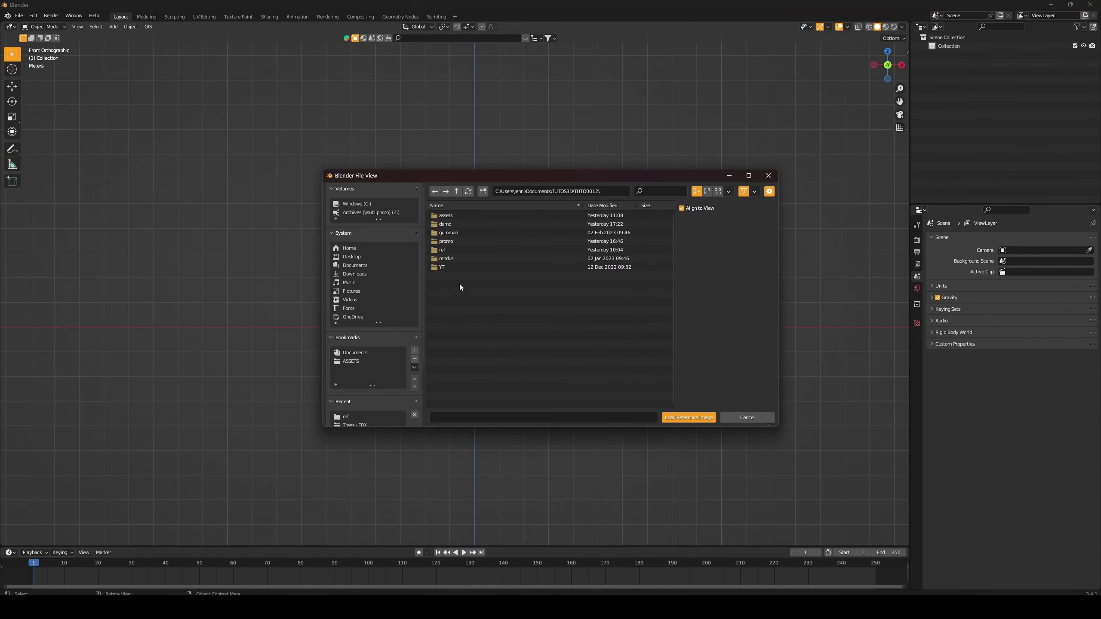
pyautogui.doubleClick(457, 248)
pyautogui.click(461, 218)
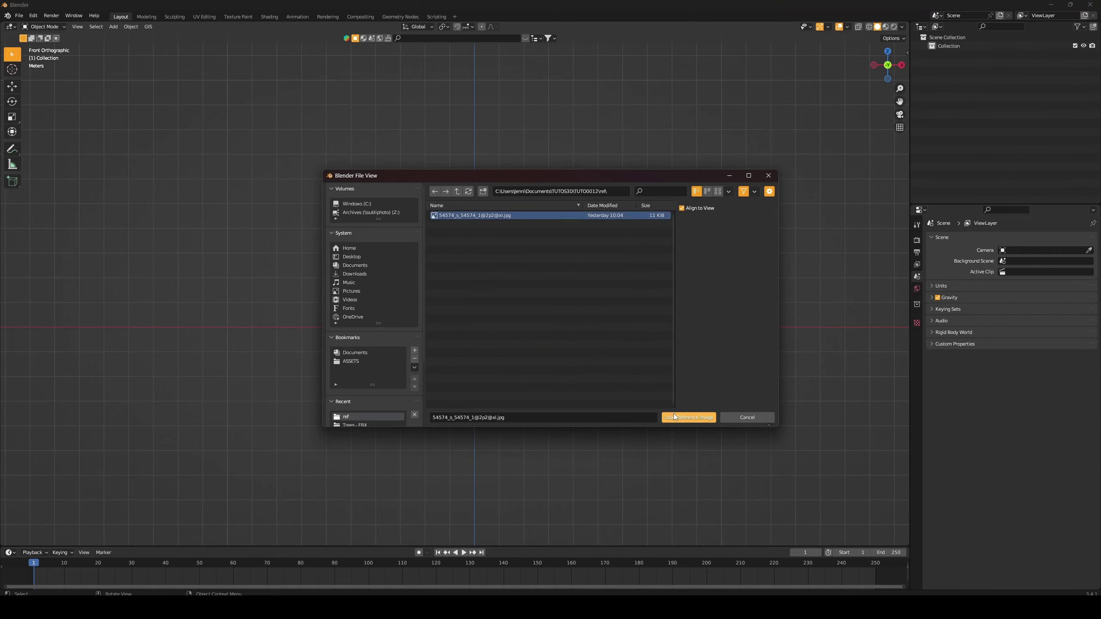
pyautogui.click(675, 416)
pyautogui.scroll(5, 577, 254)
# Step: Rotate the pencil reference 90° upright and raise it along Z to about 1.94 m
pyautogui.write('r')
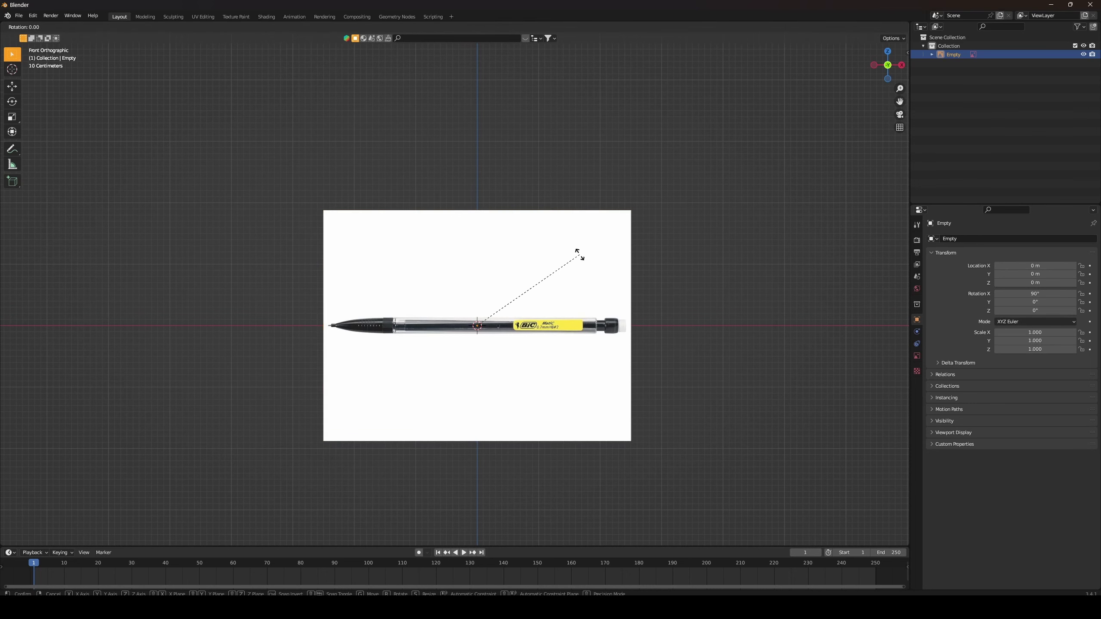
pyautogui.write('90')
pyautogui.press('Return')
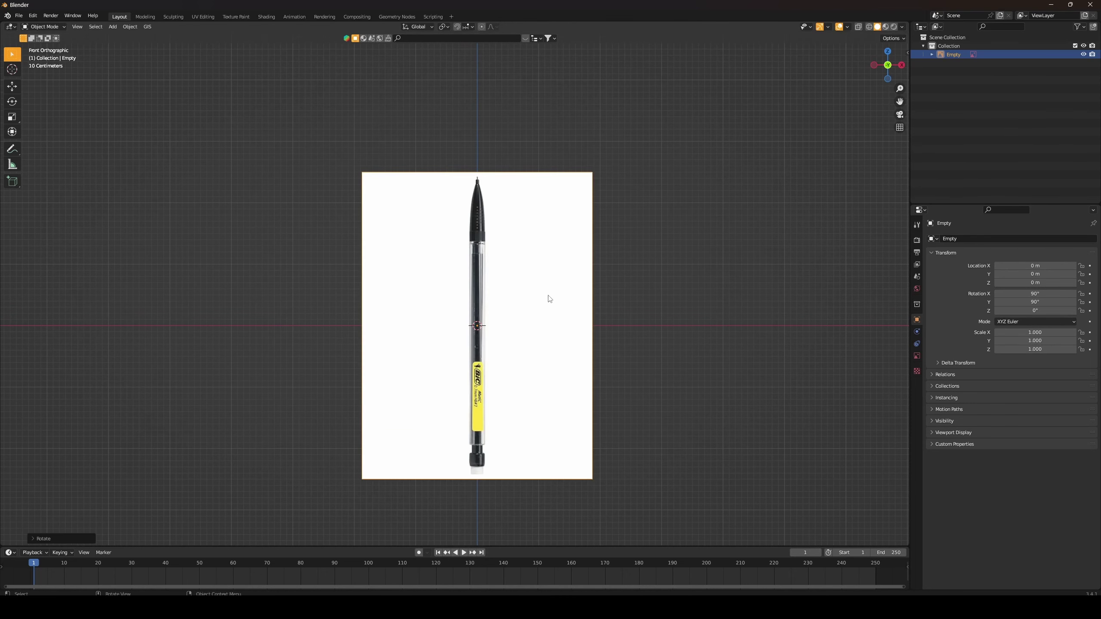
pyautogui.press('g')
pyautogui.press('z')
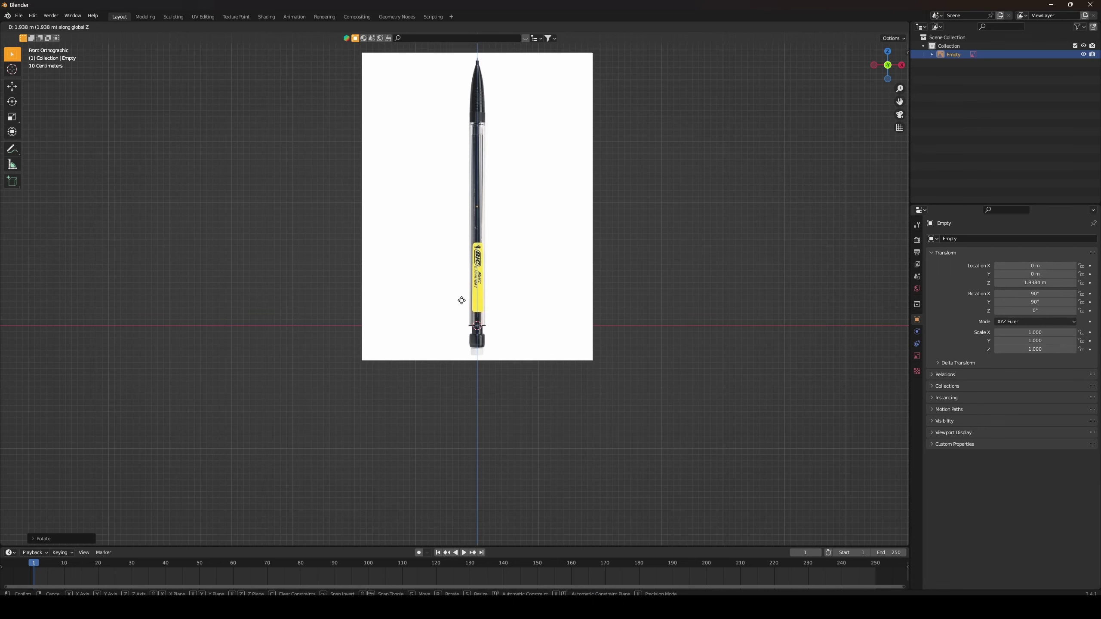
pyautogui.click(463, 305)
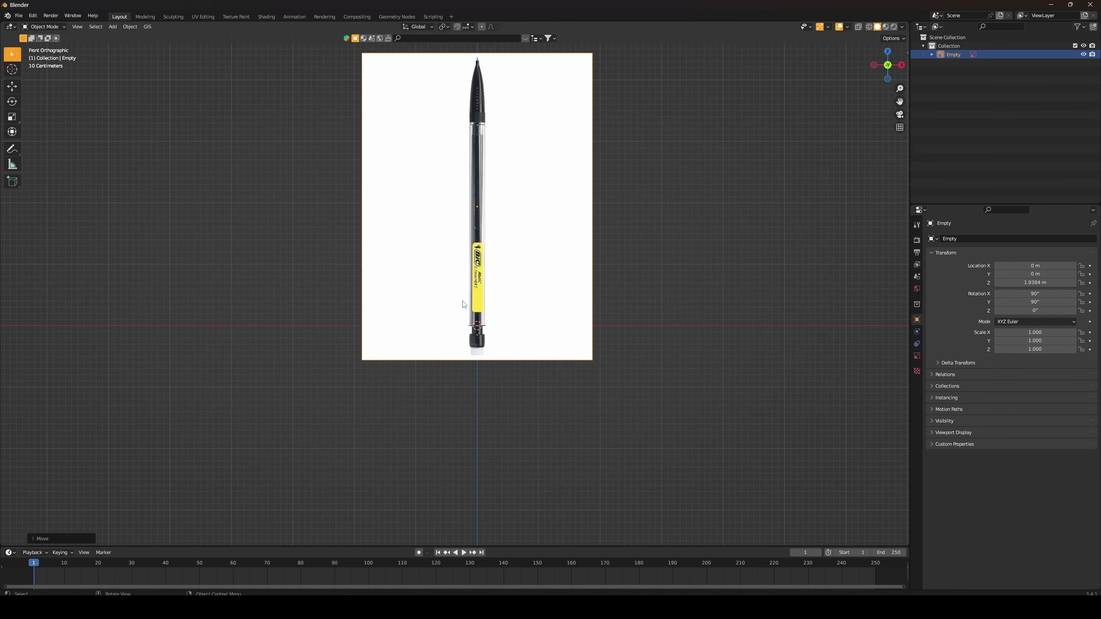
pyautogui.scroll(5, 463, 306)
pyautogui.scroll(2, 502, 325)
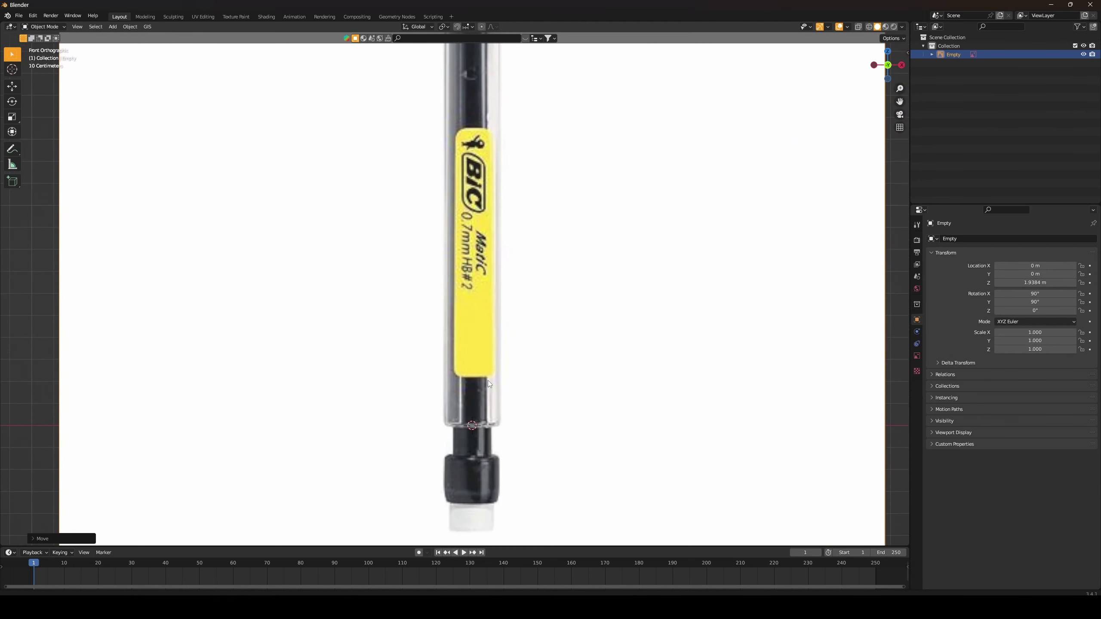
pyautogui.scroll(-4, 486, 382)
pyautogui.scroll(1, 475, 425)
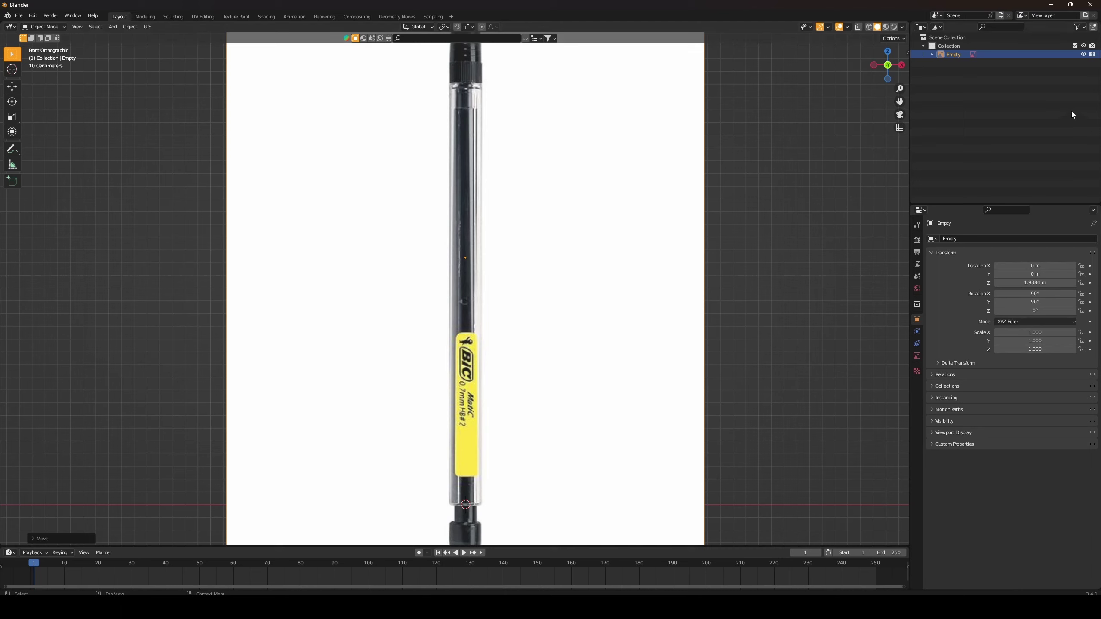
# Step: Set the reference image opacity to about 0.53 and show the outliner's selectability toggles
pyautogui.click(956, 55)
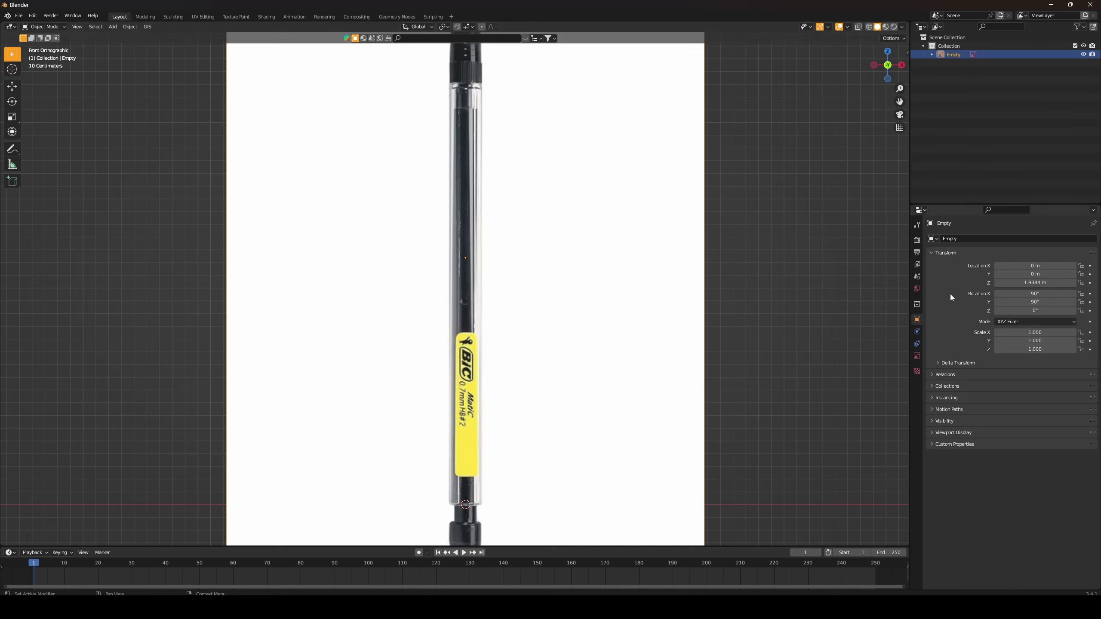
pyautogui.click(916, 355)
pyautogui.click(997, 340)
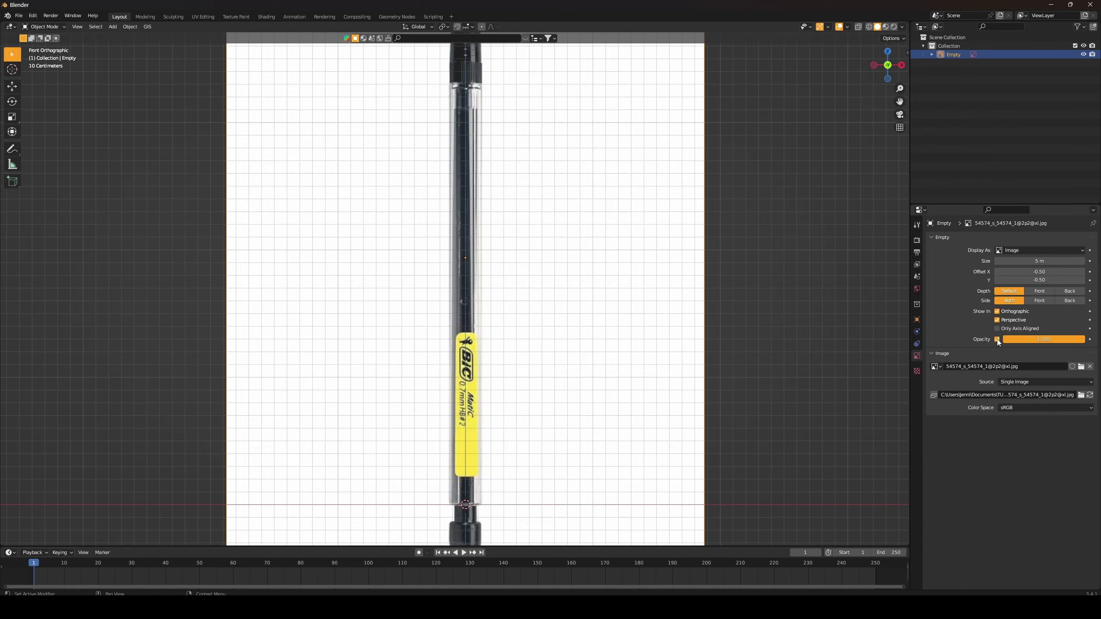
pyautogui.moveTo(1043, 339); pyautogui.dragTo(1004, 340)
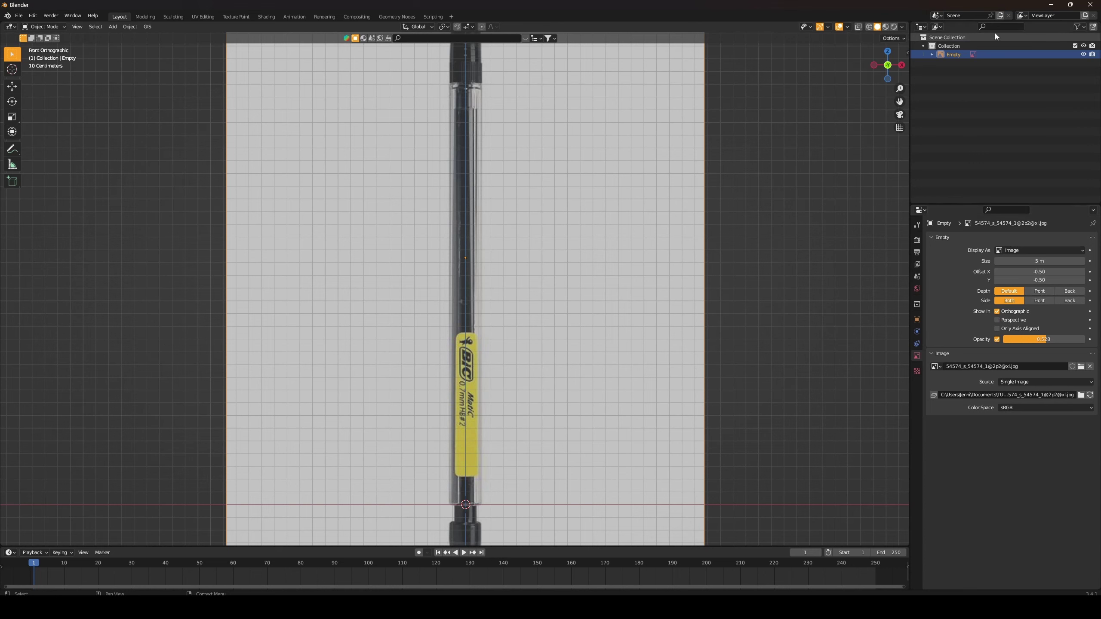
pyautogui.click(1079, 28)
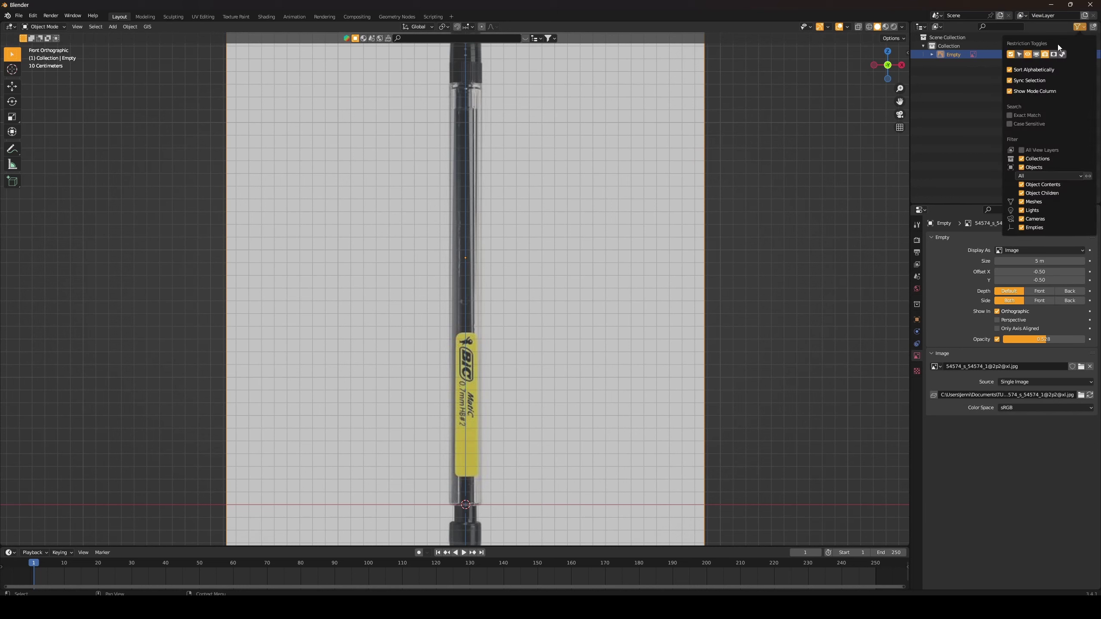
pyautogui.click(1019, 54)
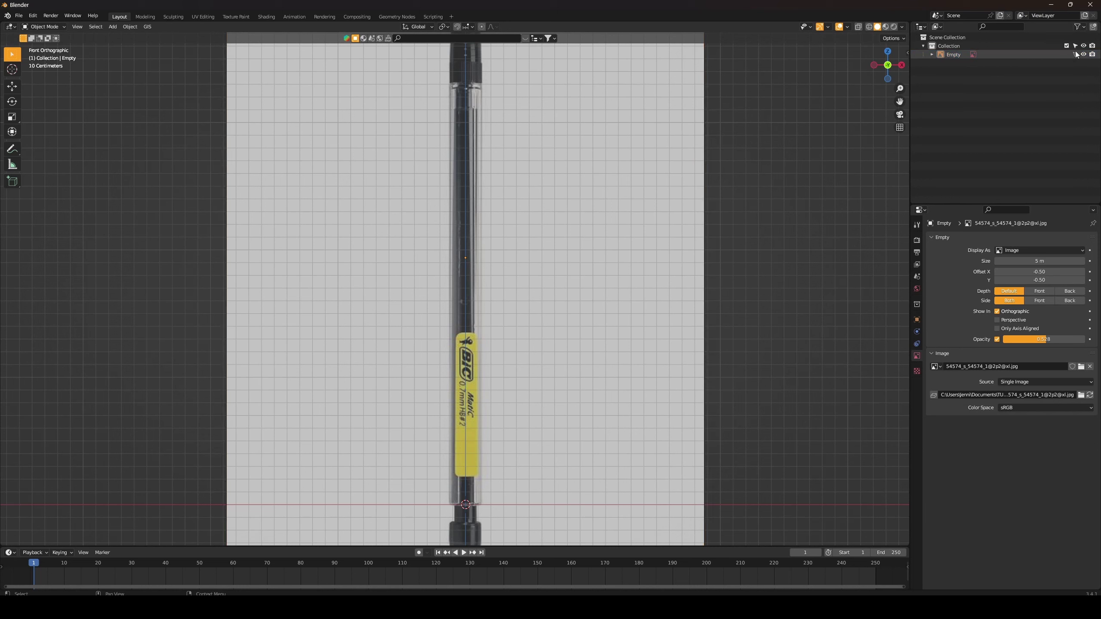
# Step: Create a new collection named 'crayon' and frame the whole pencil in view
pyautogui.rightClick(943, 80)
pyautogui.click(944, 82)
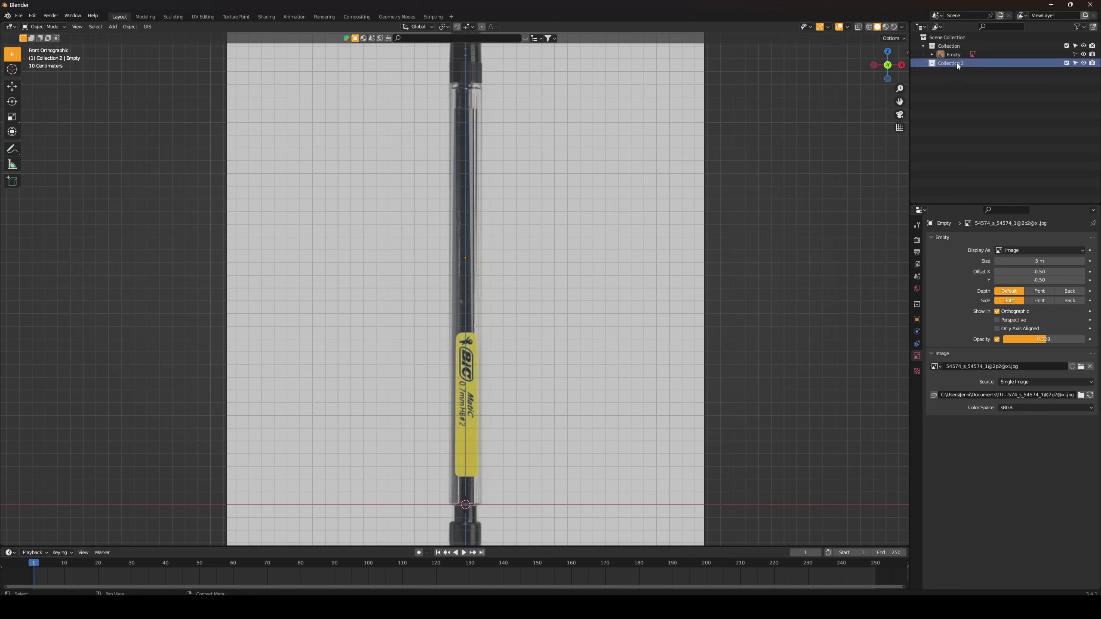
pyautogui.doubleClick(957, 63)
pyautogui.write('cra')
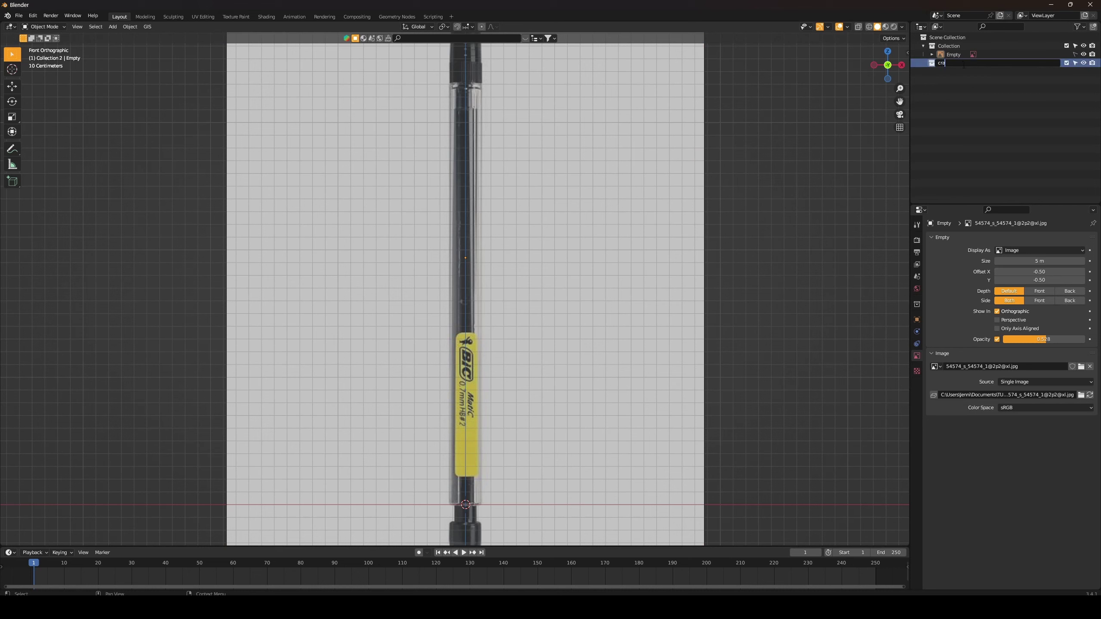
pyautogui.write('yon')
pyautogui.press('Return')
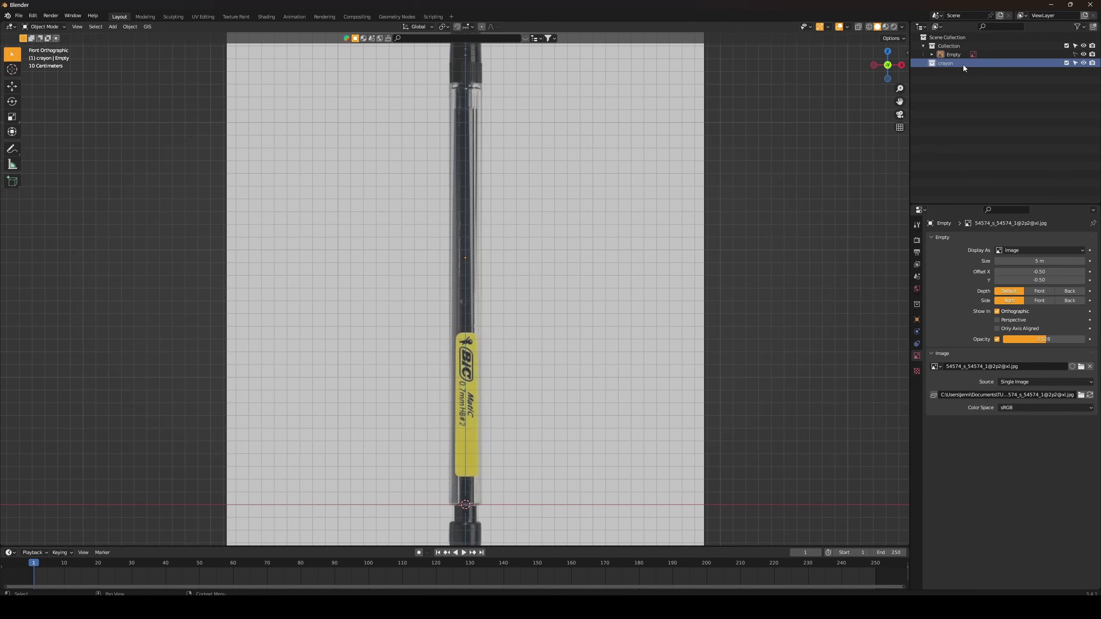
pyautogui.scroll(-2, 539, 205)
pyautogui.keyDown('shift'); pyautogui.moveTo(524, 263); pyautogui.dragTo(558, 386, button='middle'); pyautogui.keyUp('shift')
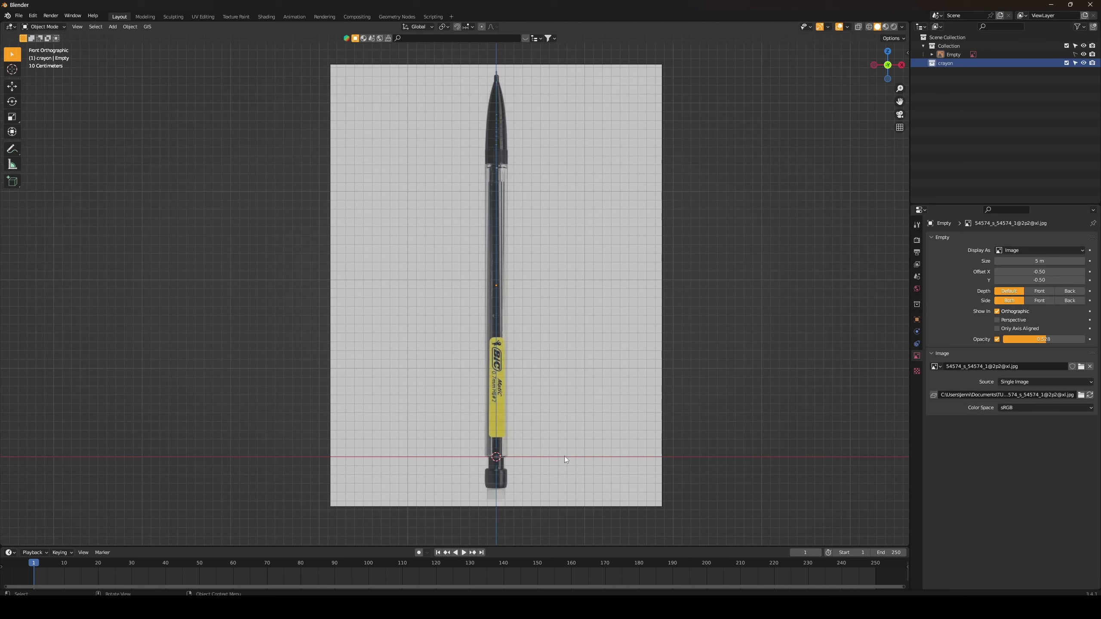
pyautogui.scroll(1, 510, 456)
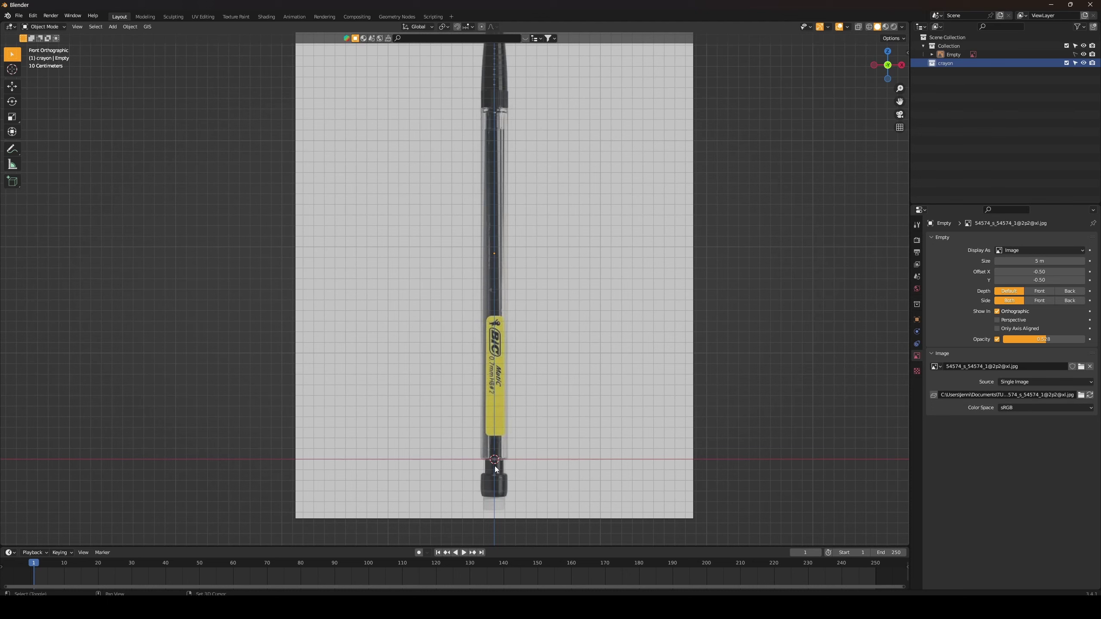
# Step: Add a 6-vertex circle mesh with its radius shrunk to 0.13 m
pyautogui.hotkey('shift', 'a')
pyautogui.moveTo(445, 366)
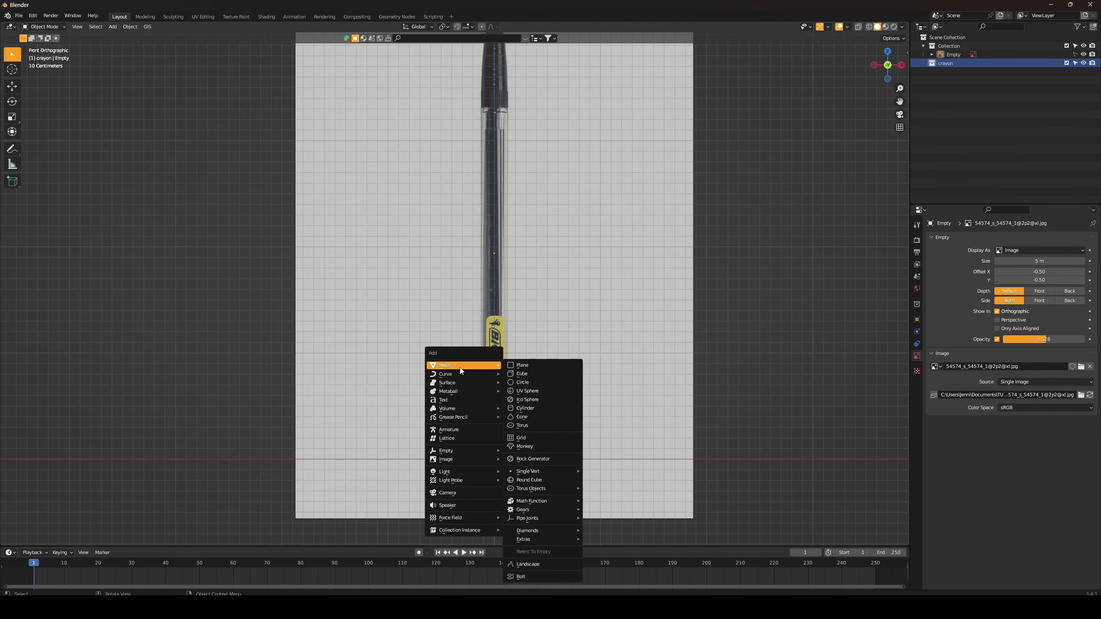
pyautogui.click(552, 382)
pyautogui.click(37, 536)
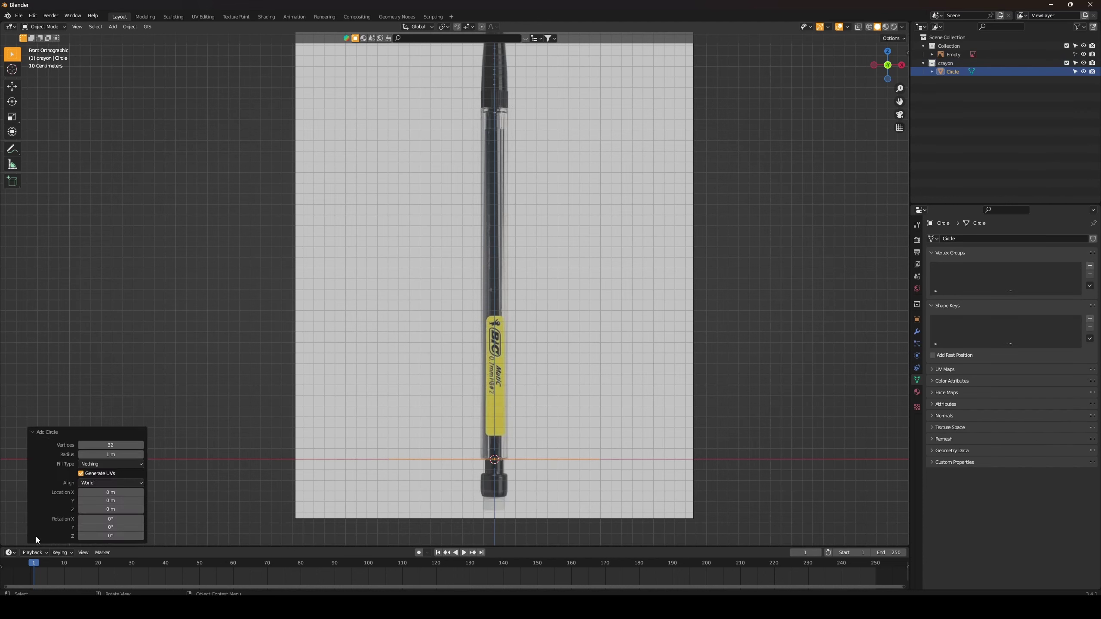
pyautogui.click(111, 445)
pyautogui.write('6')
pyautogui.press('Return')
pyautogui.moveTo(110, 454); pyautogui.dragTo(84, 454)
pyautogui.scroll(10, 563, 493)
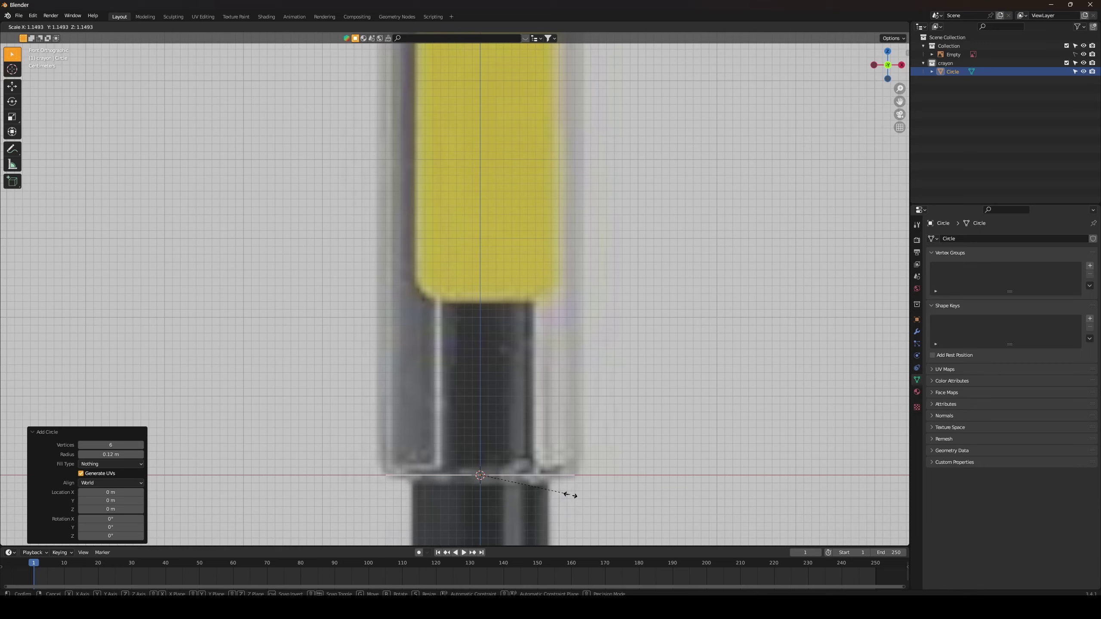
# Step: Scale the hexagon by about 1.226 to the barrel width and enter Edit Mode
pyautogui.press('s')
pyautogui.click(576, 498)
pyautogui.scroll(-6, 533, 472)
pyautogui.scroll(-3, 533, 472)
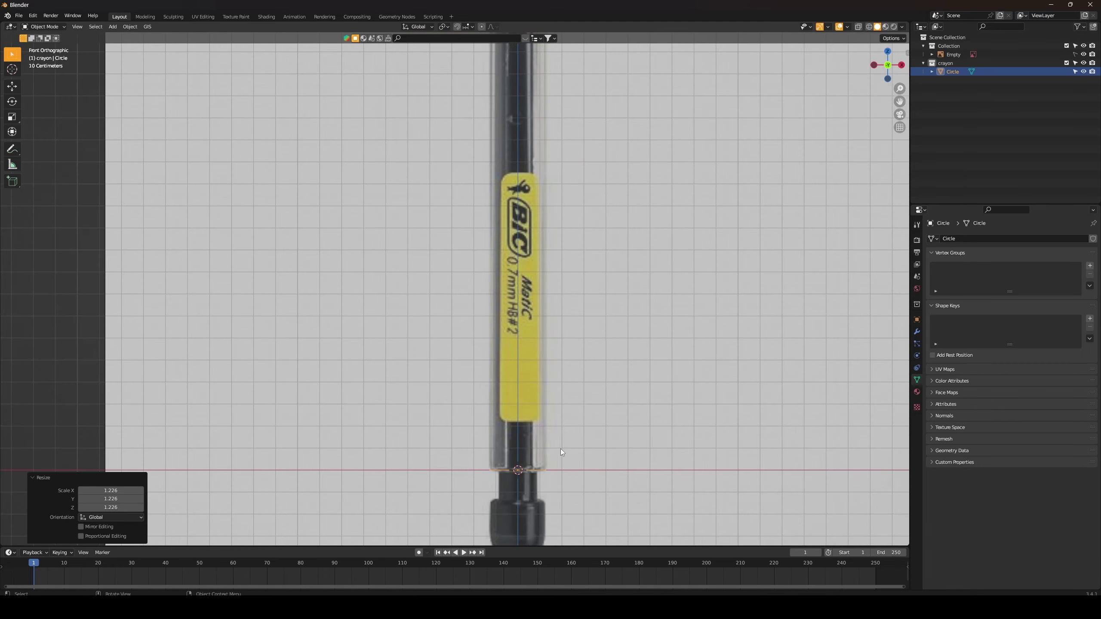
pyautogui.press('Tab')
pyautogui.scroll(-4, 532, 460)
pyautogui.scroll(2, 531, 453)
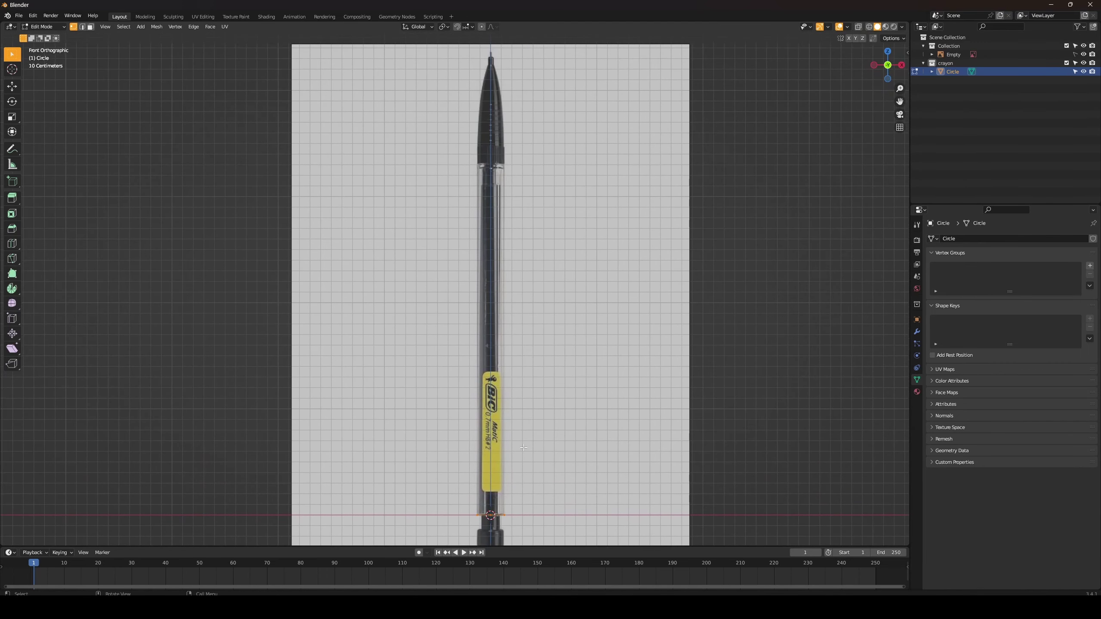
# Step: Subdivide the hexagon's edges with 3 cuts, viewed from the front
pyautogui.moveTo(498, 510); pyautogui.dragTo(491, 512, button='middle')
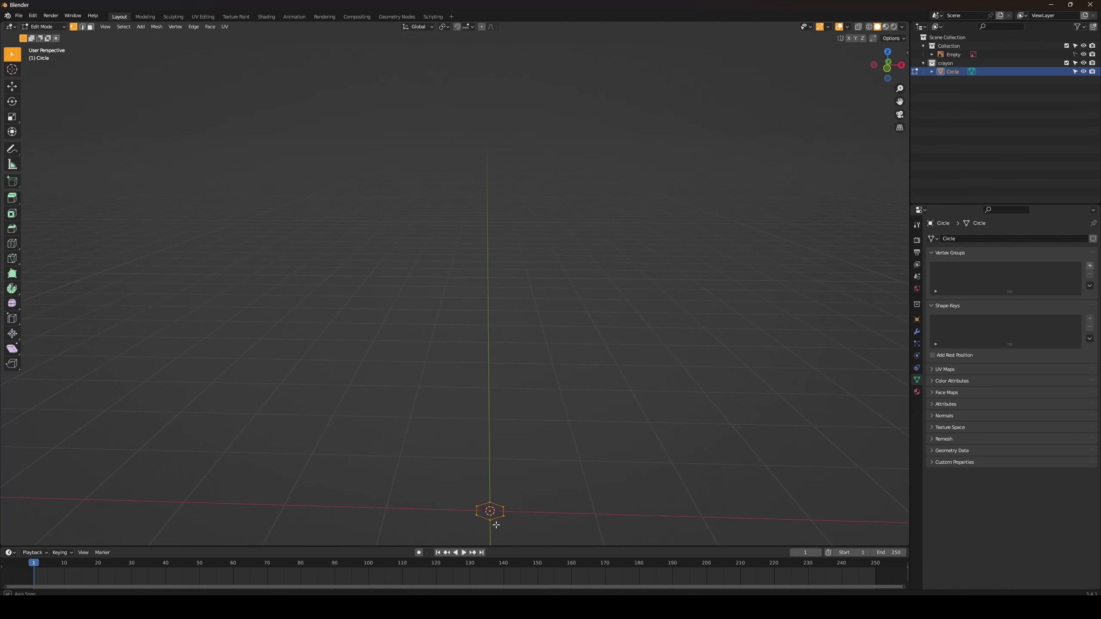
pyautogui.rightClick(498, 521)
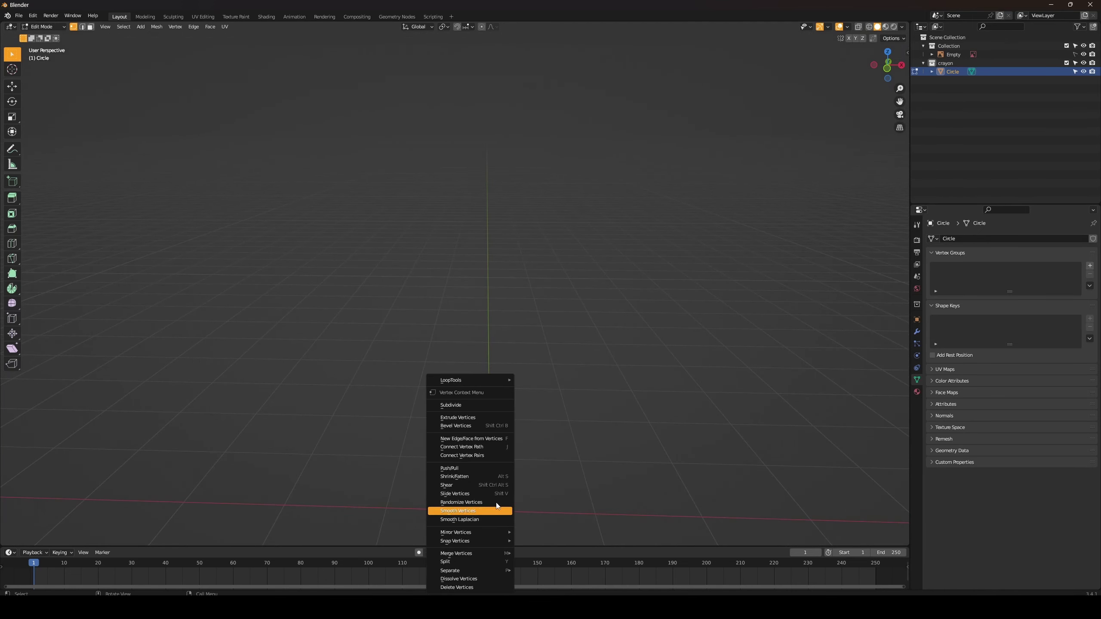
pyautogui.click(474, 406)
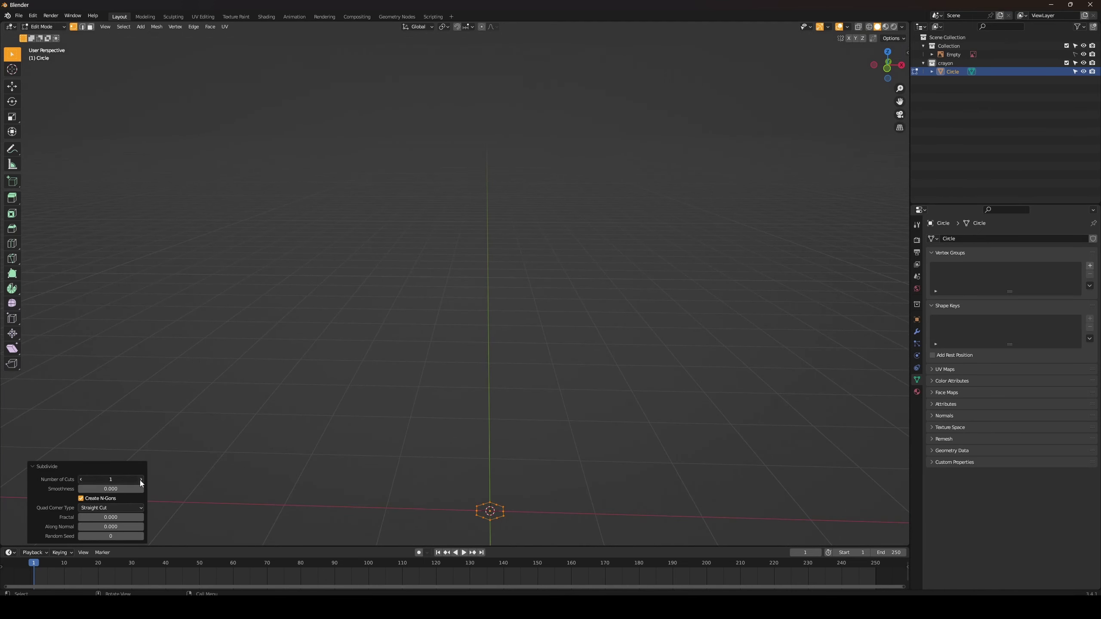
pyautogui.click(141, 480)
pyautogui.press('KP_1')
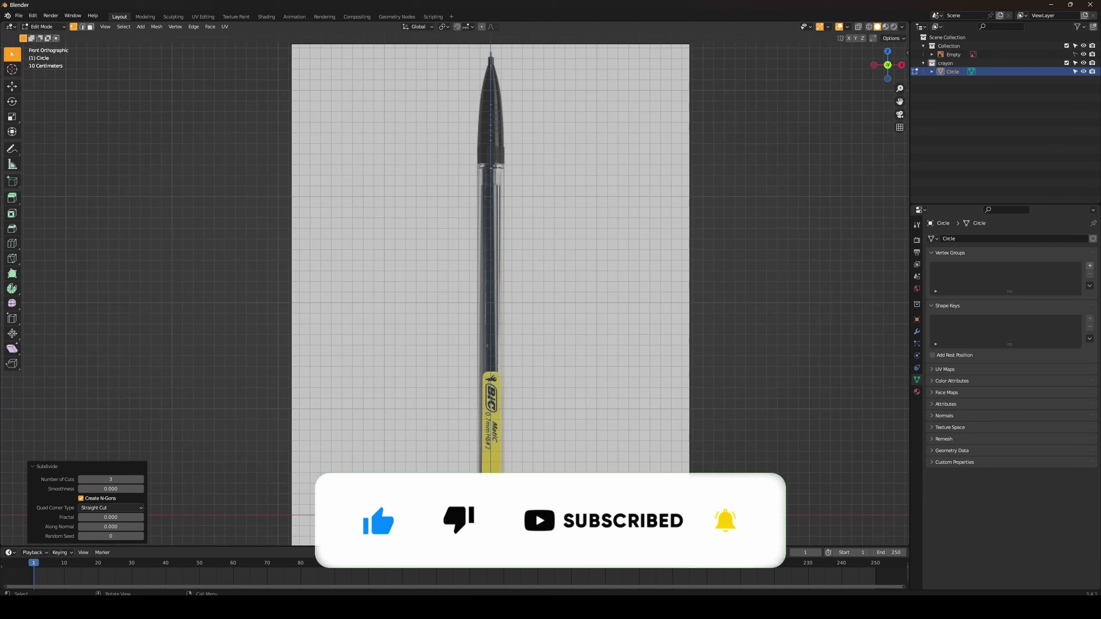
# Step: Extrude the loop 3.3005 m up along Z to the black tip's base
pyautogui.press('e')
pyautogui.press('z')
pyautogui.moveTo(502, 177); pyautogui.dragTo(500, 164)
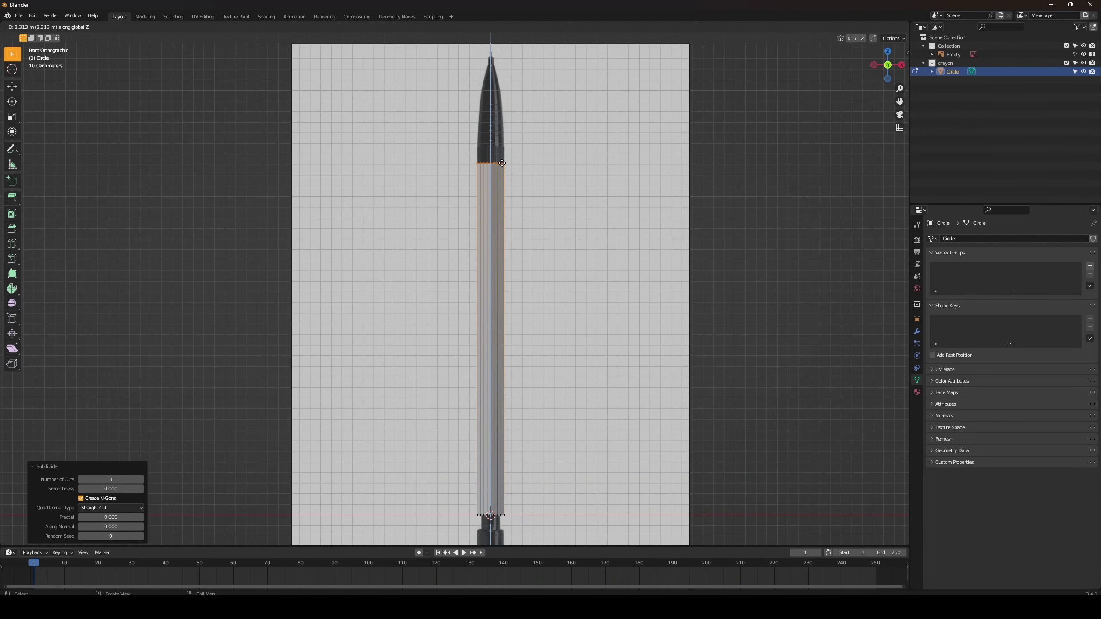
pyautogui.click(501, 164)
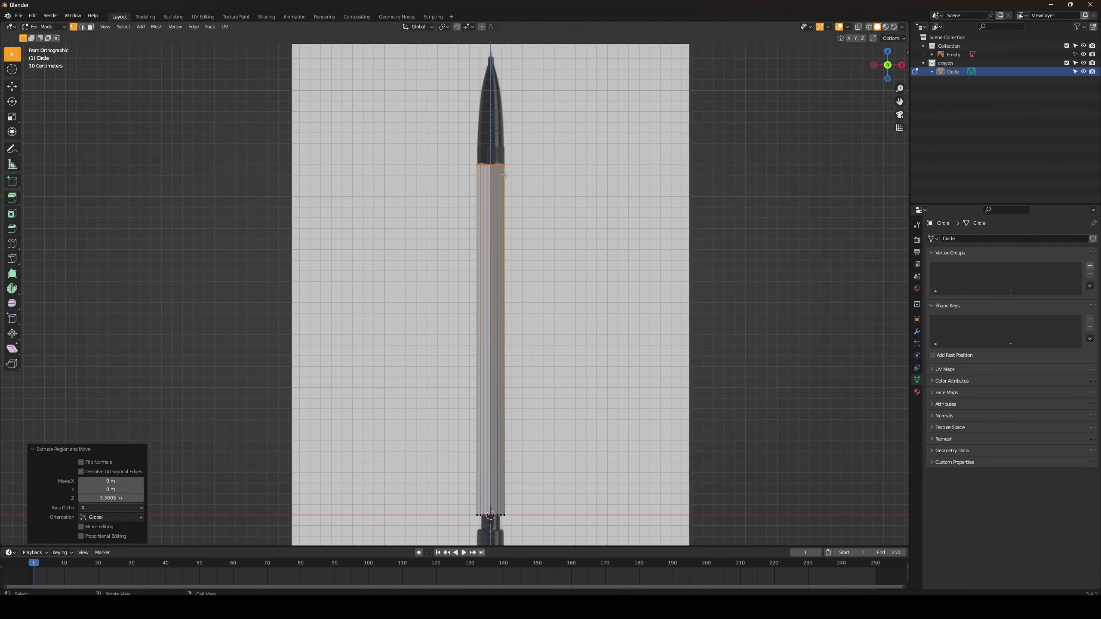
pyautogui.hotkey('ctrl', 'Tab')
# Step: Round the top loop into a true circle with LoopTools Circle in X-ray, then return to Object Mode
pyautogui.click(858, 27)
pyautogui.moveTo(566, 134)
pyautogui.mouseDown(button='middle')
pyautogui.moveTo(543, 274)
pyautogui.moveTo(598, 289)
pyautogui.mouseUp(button='middle')
pyautogui.rightClick(597, 289)
pyautogui.click(598, 288)
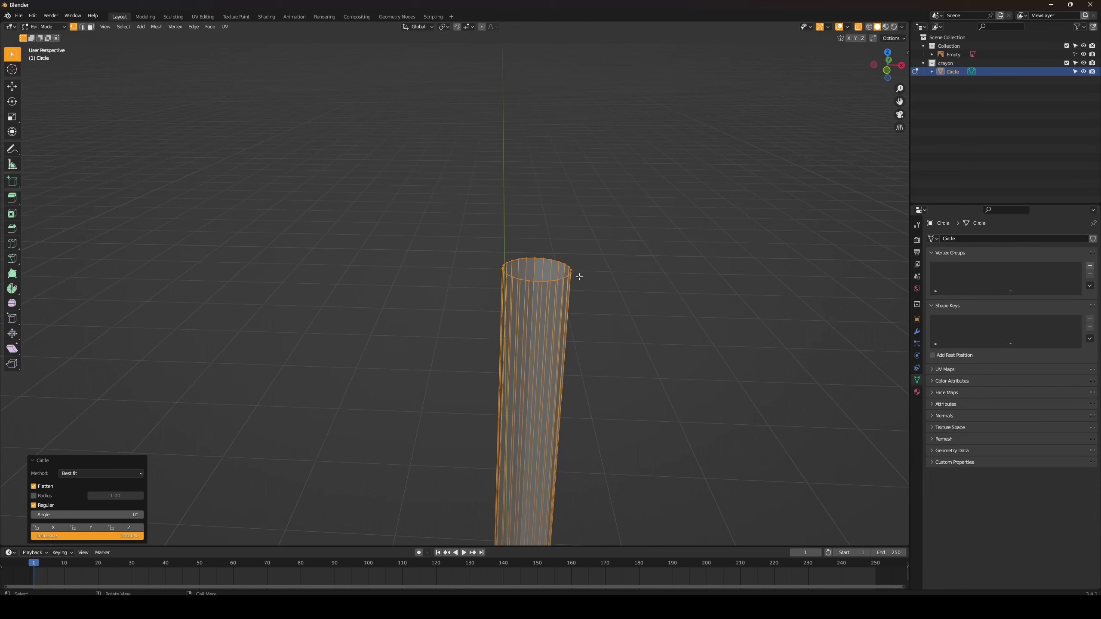
pyautogui.press('KP_1')
pyautogui.scroll(1, 509, 240)
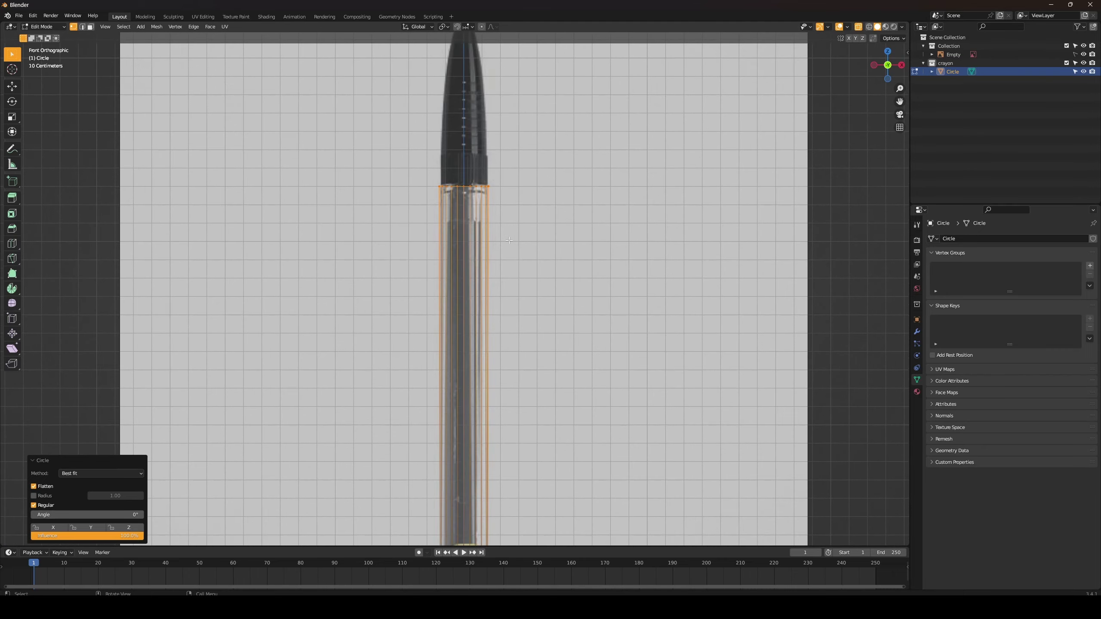
pyautogui.press('Tab')
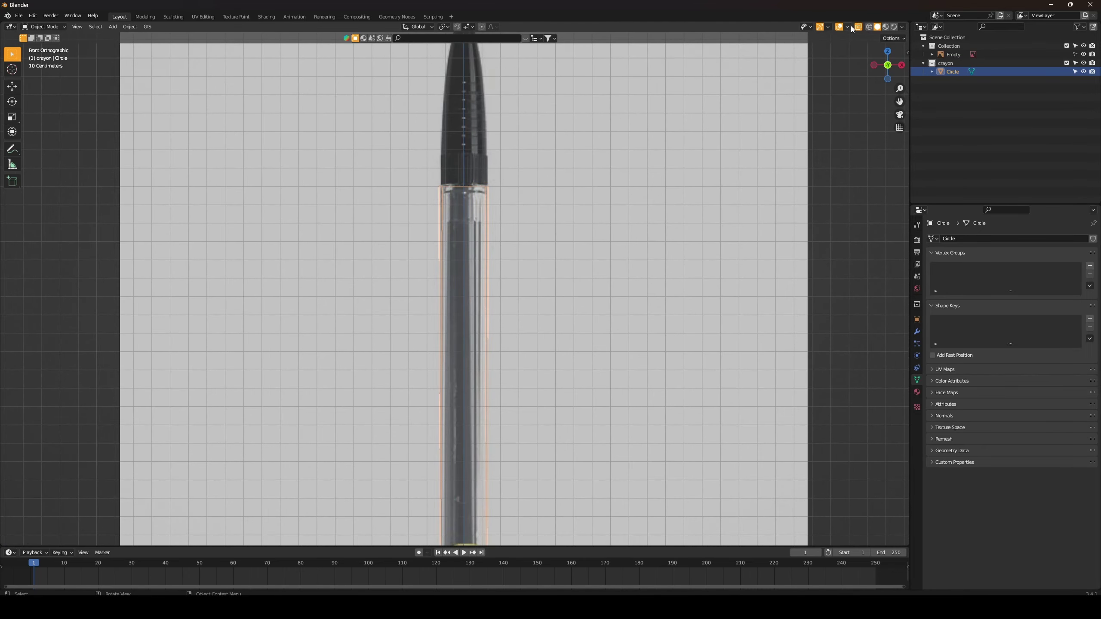
# Step: Add a Solidify modifier to the tube with 0.01 m thickness and offset 1
pyautogui.click(859, 27)
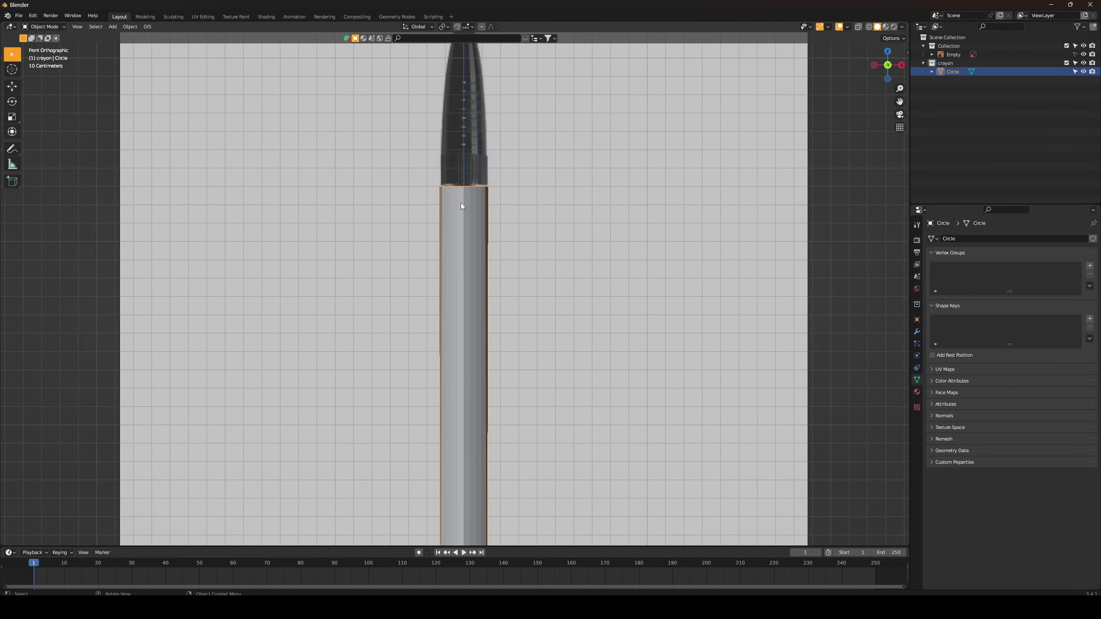
pyautogui.click(917, 332)
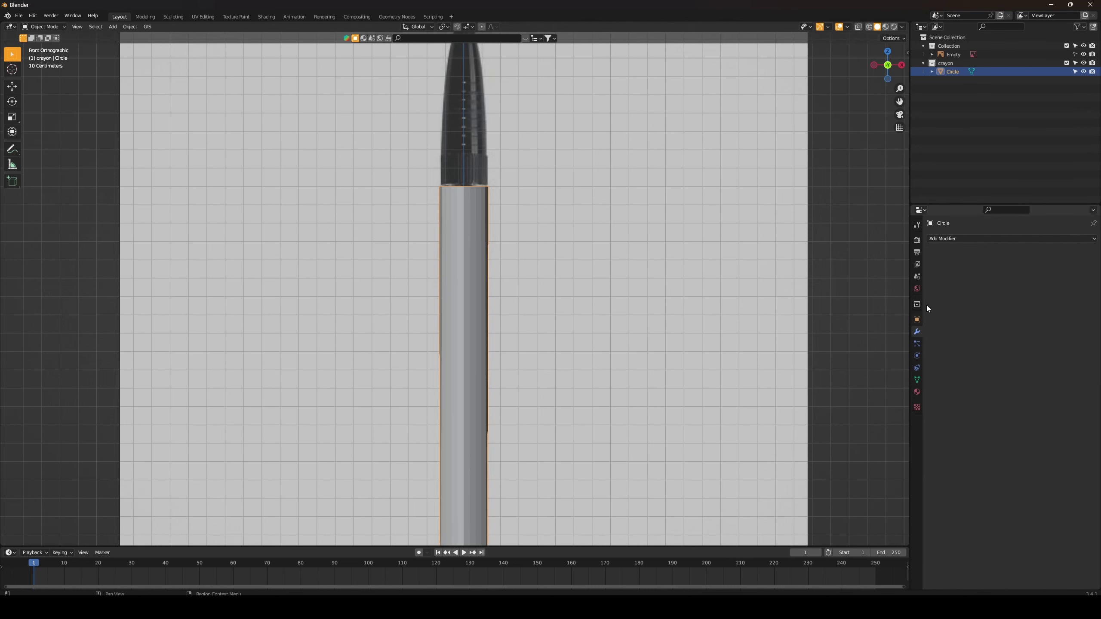
pyautogui.click(948, 239)
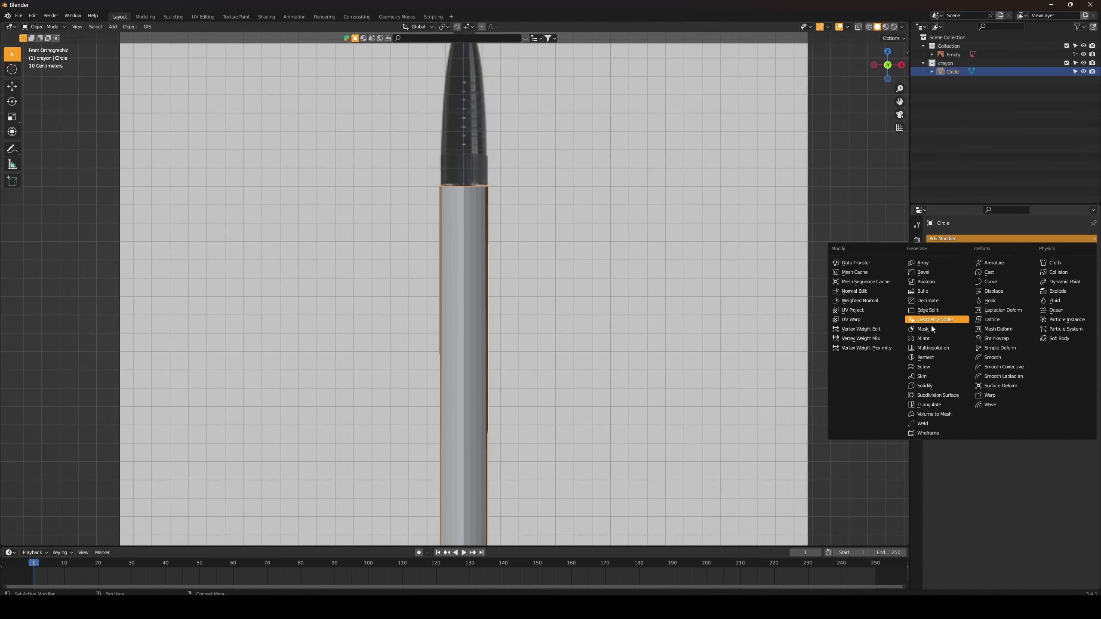
pyautogui.click(941, 385)
pyautogui.click(1026, 288)
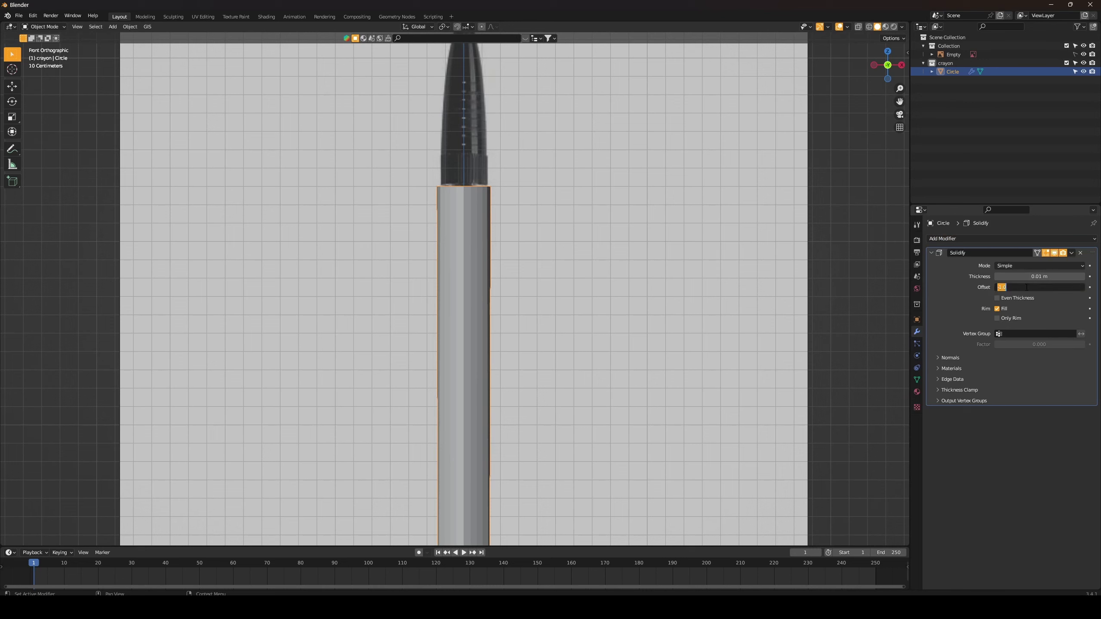
pyautogui.write('1')
pyautogui.press('Return')
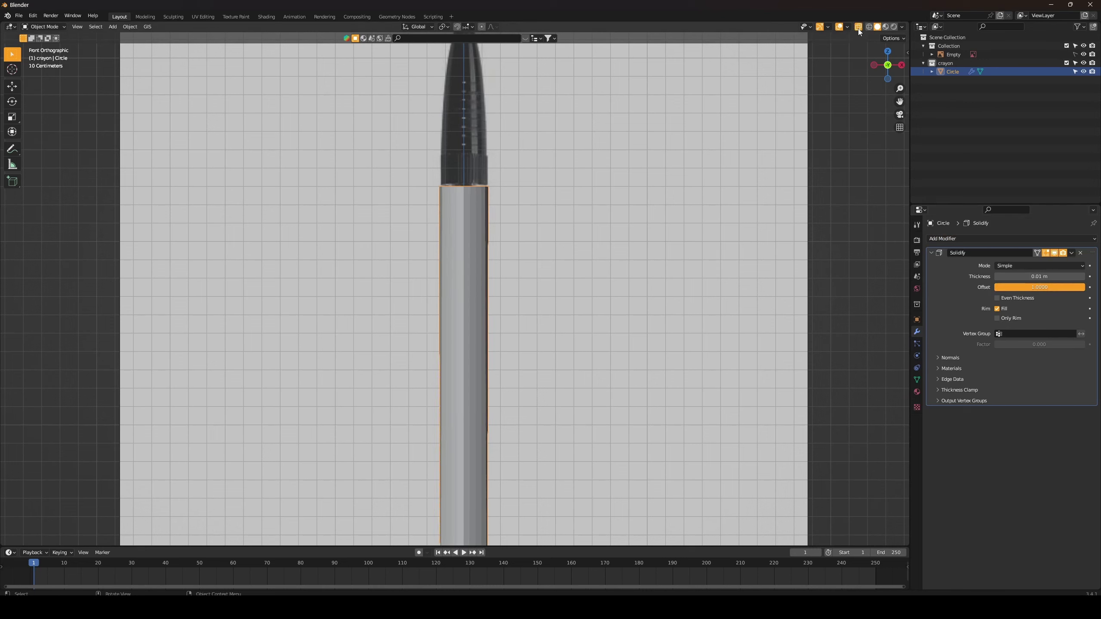
# Step: Smooth-shade the tube with X-ray turned back on
pyautogui.click(859, 27)
pyautogui.scroll(5, 450, 197)
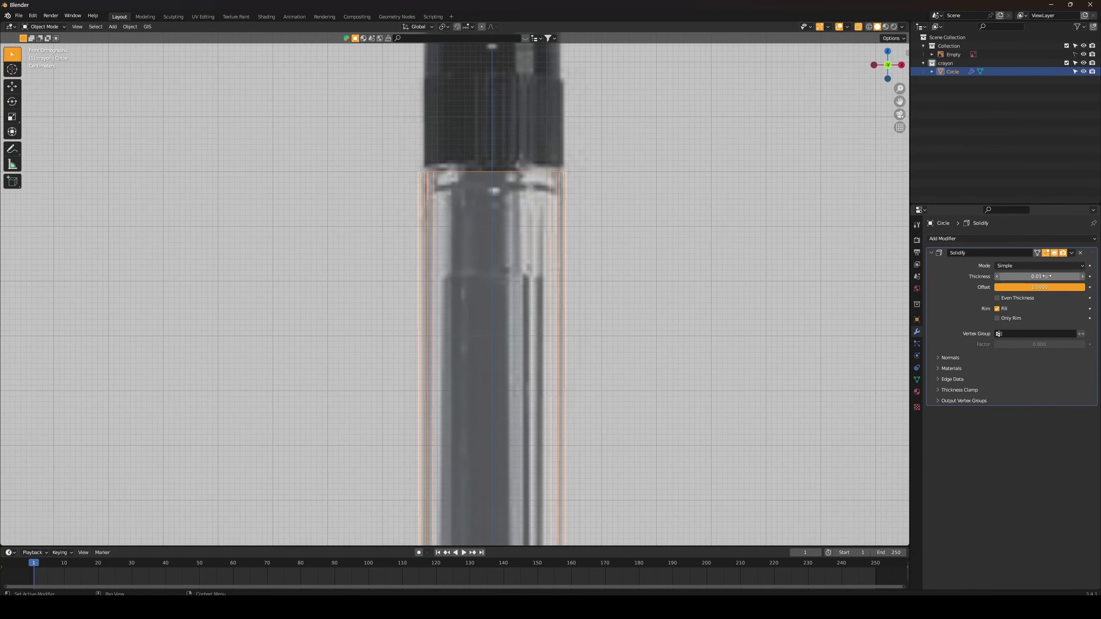
pyautogui.moveTo(630, 196)
pyautogui.mouseDown(button='middle')
pyautogui.moveTo(510, 189)
pyautogui.moveTo(520, 205)
pyautogui.mouseUp(button='middle')
pyautogui.rightClick(519, 207)
pyautogui.click(533, 213)
# Step: Inspect the tube's open top and the whole pencil, then enter Edit Mode
pyautogui.scroll(-2, 477, 421)
pyautogui.moveTo(509, 444); pyautogui.dragTo(506, 248, button='middle')
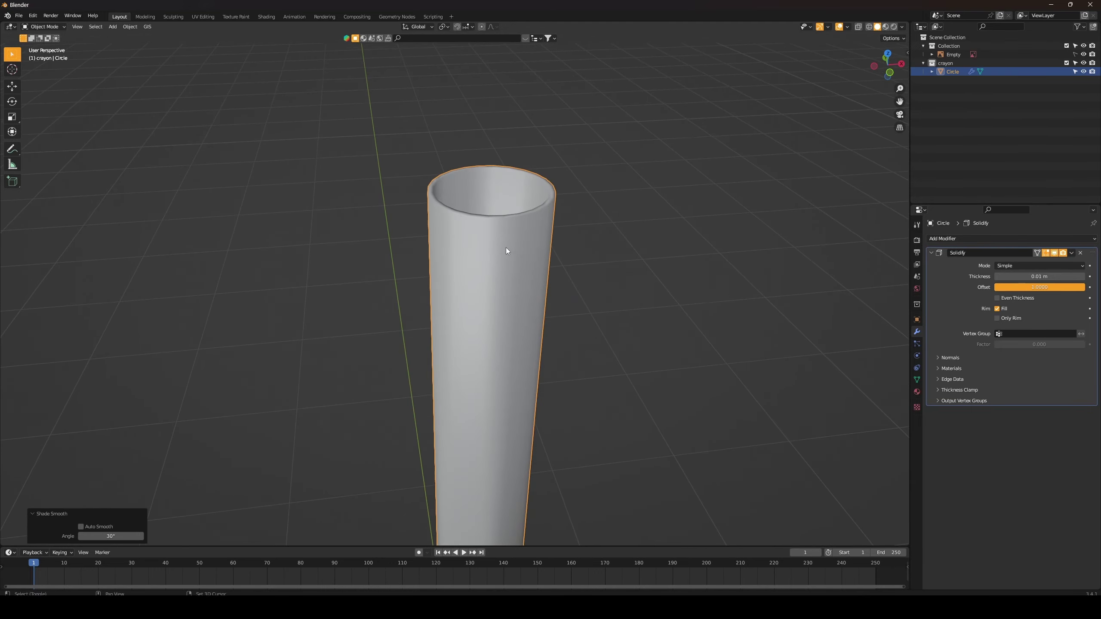
pyautogui.press('KP_1')
pyautogui.scroll(-3, 503, 301)
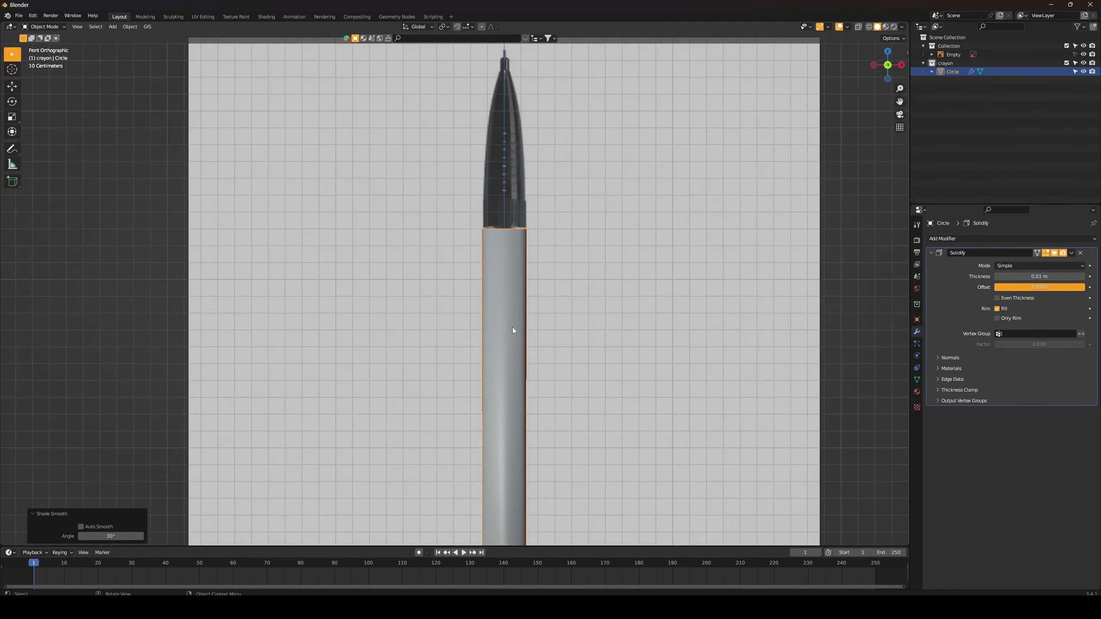
pyautogui.keyDown('shift'); pyautogui.moveTo(512, 327); pyautogui.dragTo(492, 167, button='middle'); pyautogui.keyUp('shift')
pyautogui.scroll(-5, 501, 259)
pyautogui.scroll(2, 493, 276)
pyautogui.moveTo(494, 277); pyautogui.dragTo(485, 173, button='middle')
pyautogui.press('Tab')
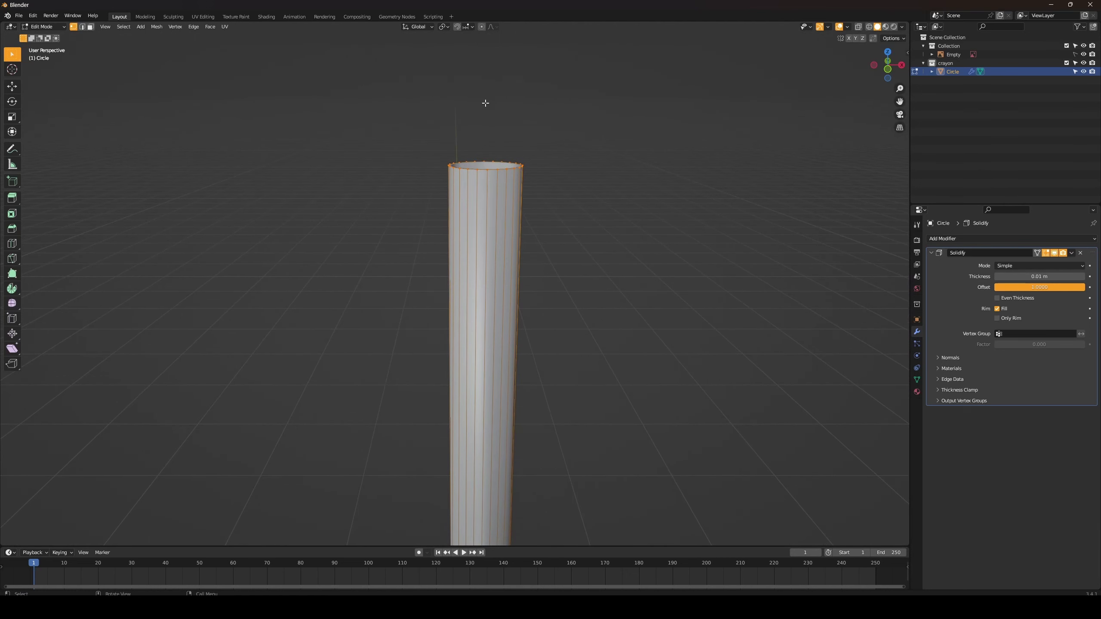
# Step: Duplicate the barrel's top rim loop in place and separate it into a new object, Circle.001
pyautogui.scroll(1, 485, 156)
pyautogui.scroll(3, 481, 164)
pyautogui.scroll(1, 477, 173)
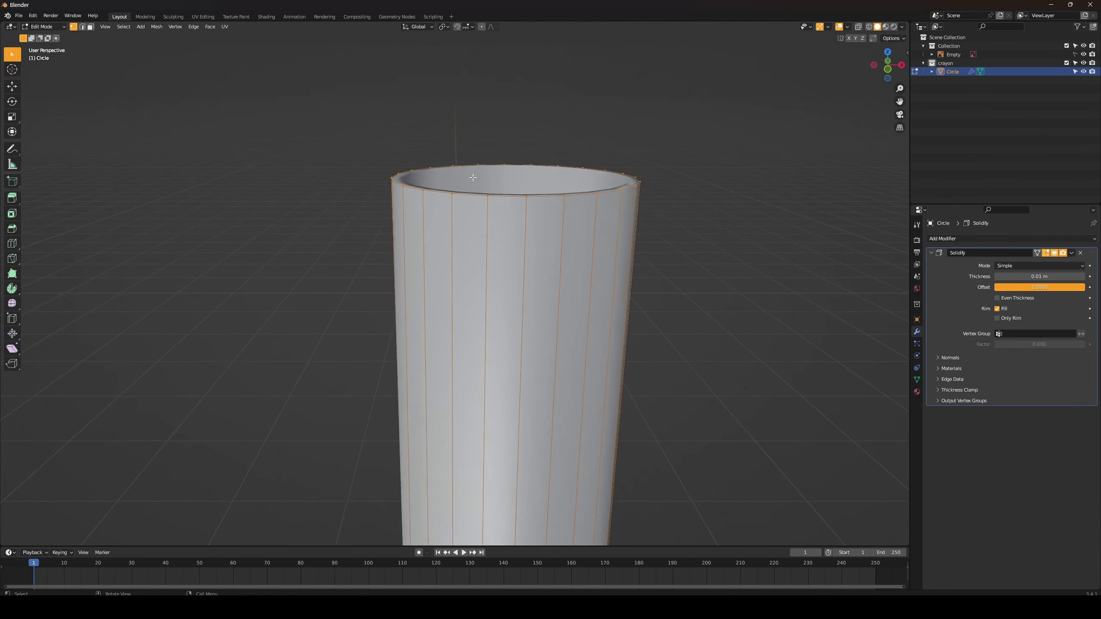
pyautogui.scroll(3, 469, 188)
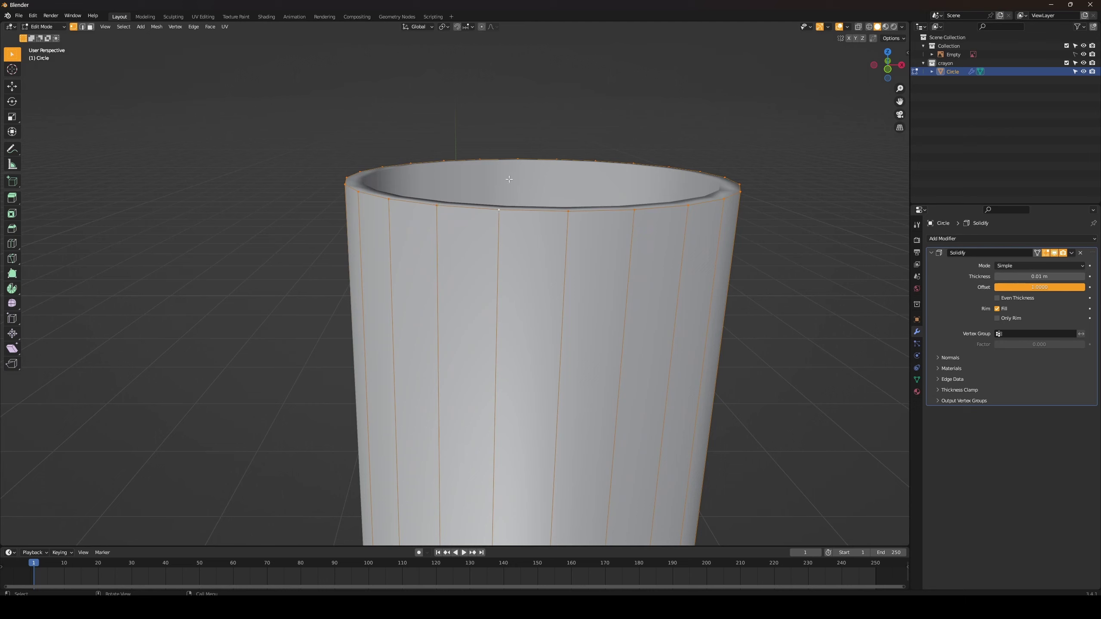
pyautogui.keyDown('alt'); pyautogui.click(454, 207); pyautogui.keyUp('alt')
pyautogui.scroll(-1, 454, 210)
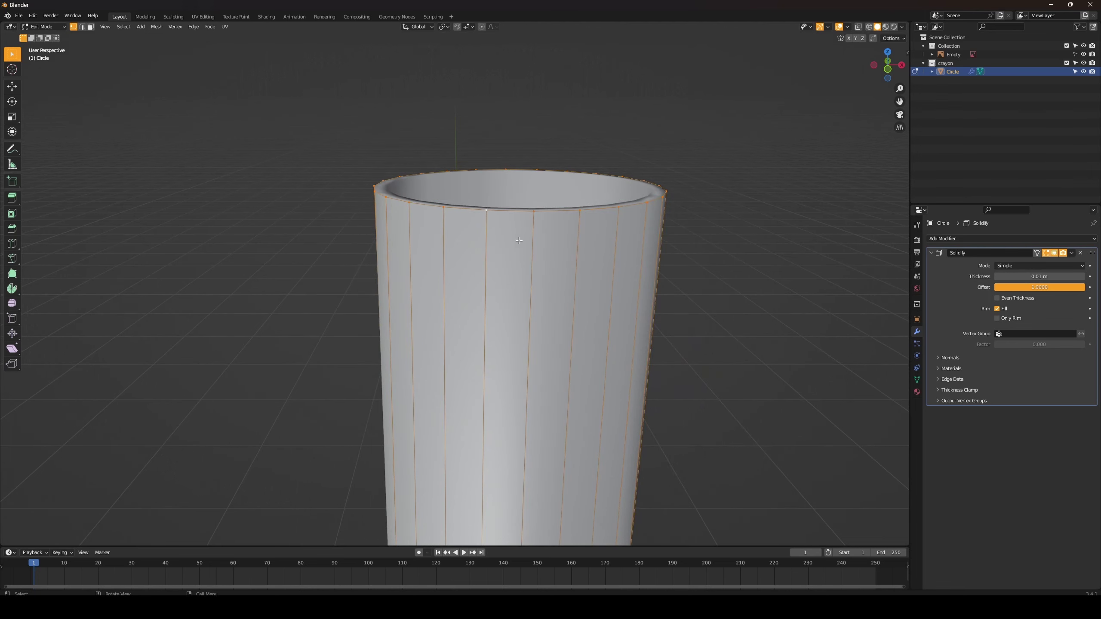
pyautogui.press('g')
pyautogui.rightClick(512, 226)
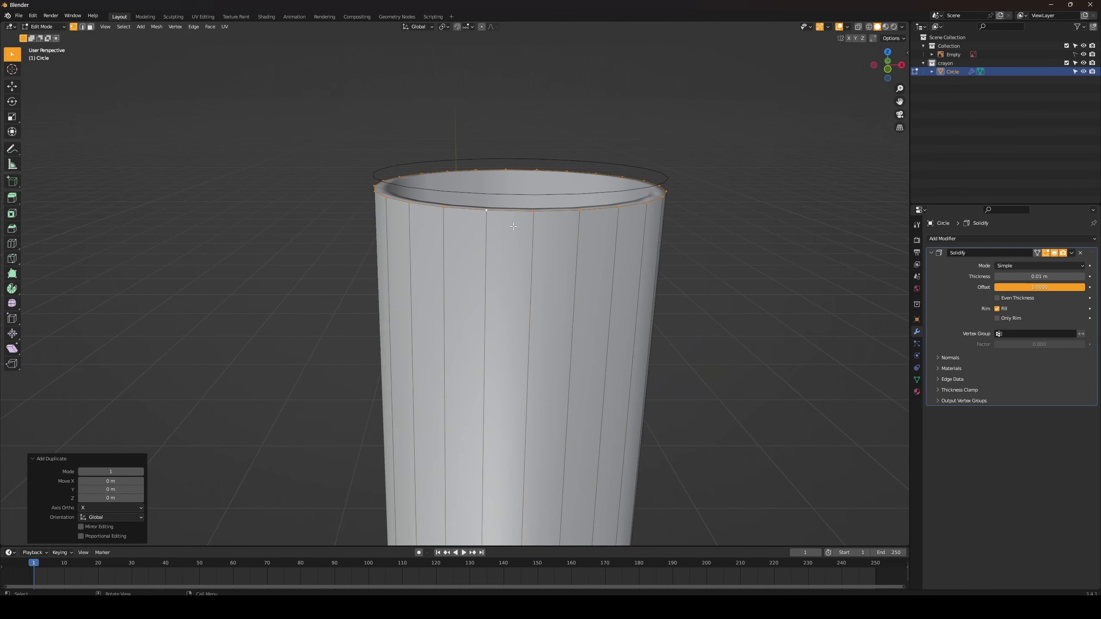
pyautogui.press('p')
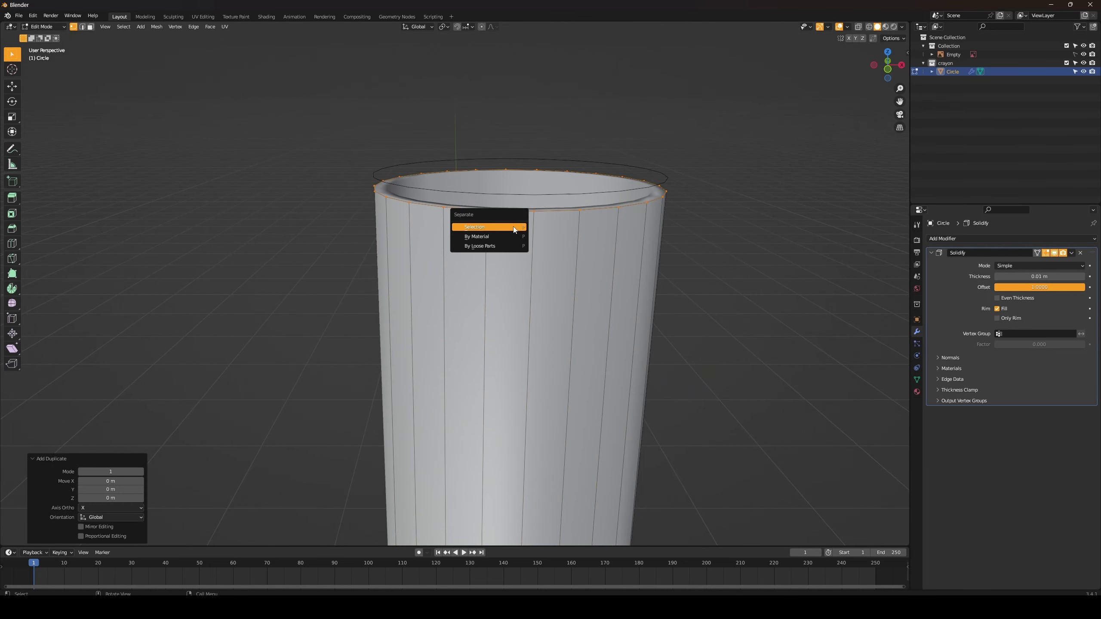
pyautogui.click(514, 227)
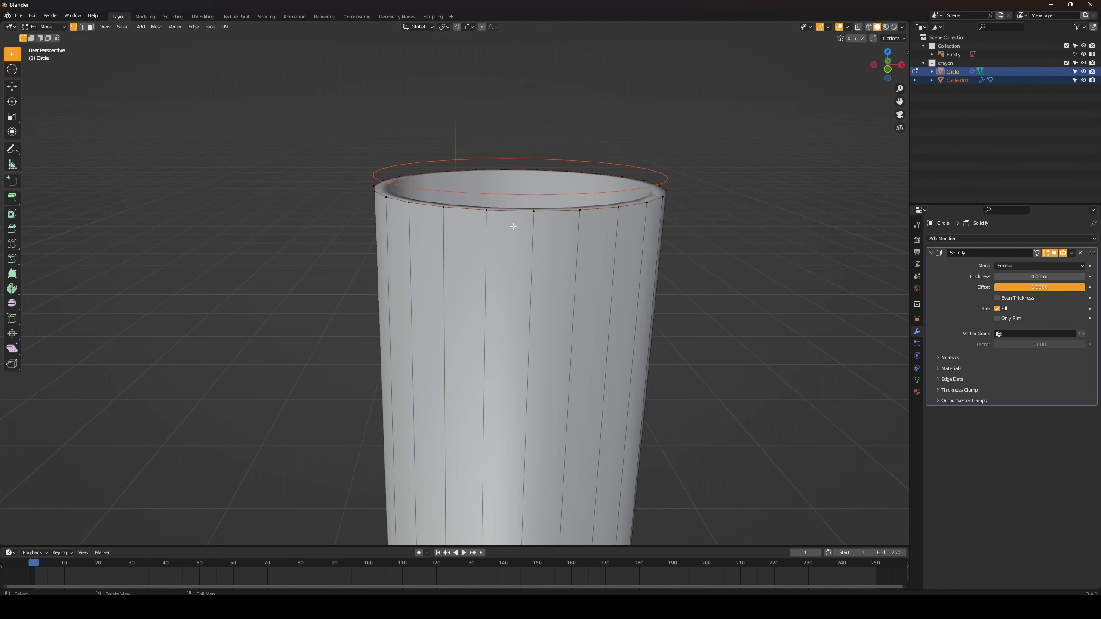
pyautogui.press('Tab')
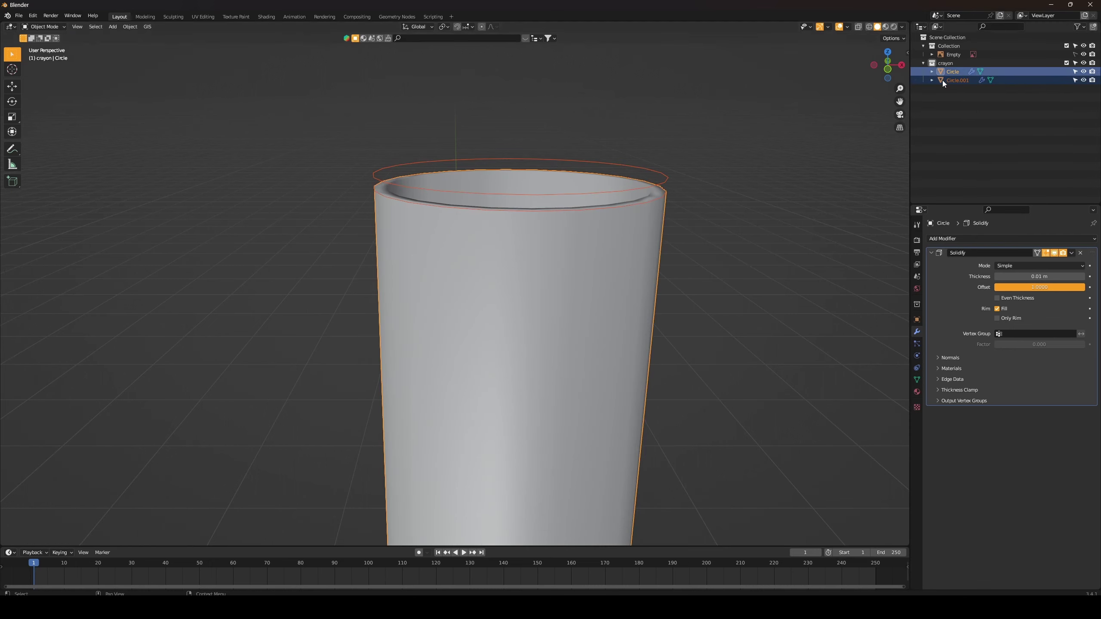
# Step: Select Circle.001, delete its Solidify modifier, and frame the barrel top from the front in Edit Mode
pyautogui.click(965, 81)
pyautogui.click(1080, 253)
pyautogui.press('KP_1')
pyautogui.scroll(-2, 550, 215)
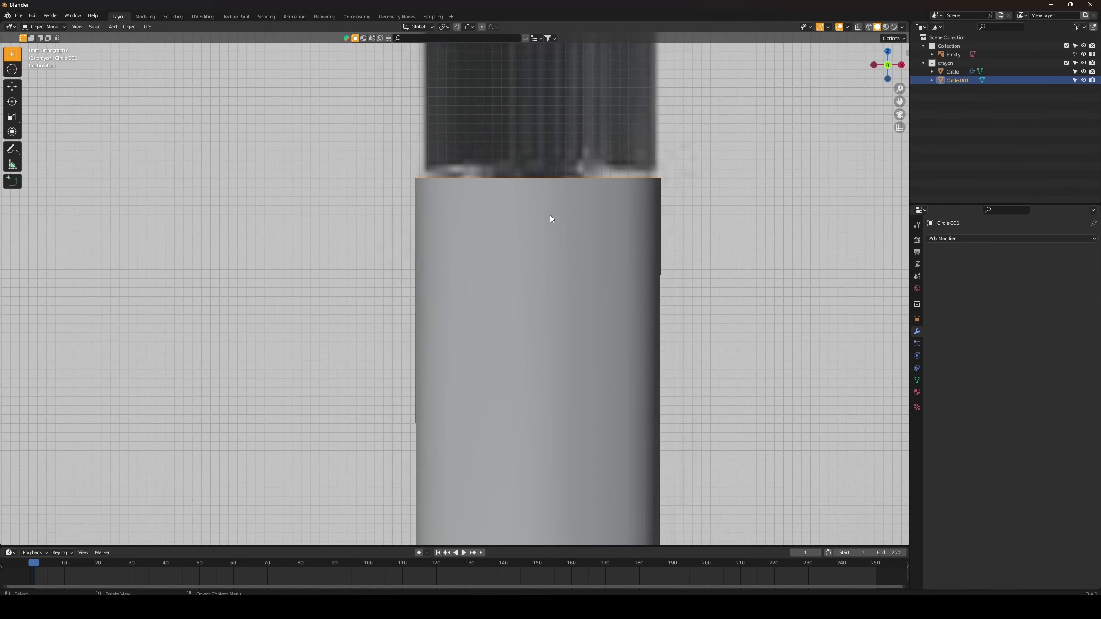
pyautogui.keyDown('shift'); pyautogui.moveTo(550, 219); pyautogui.dragTo(516, 334, button='middle'); pyautogui.keyUp('shift')
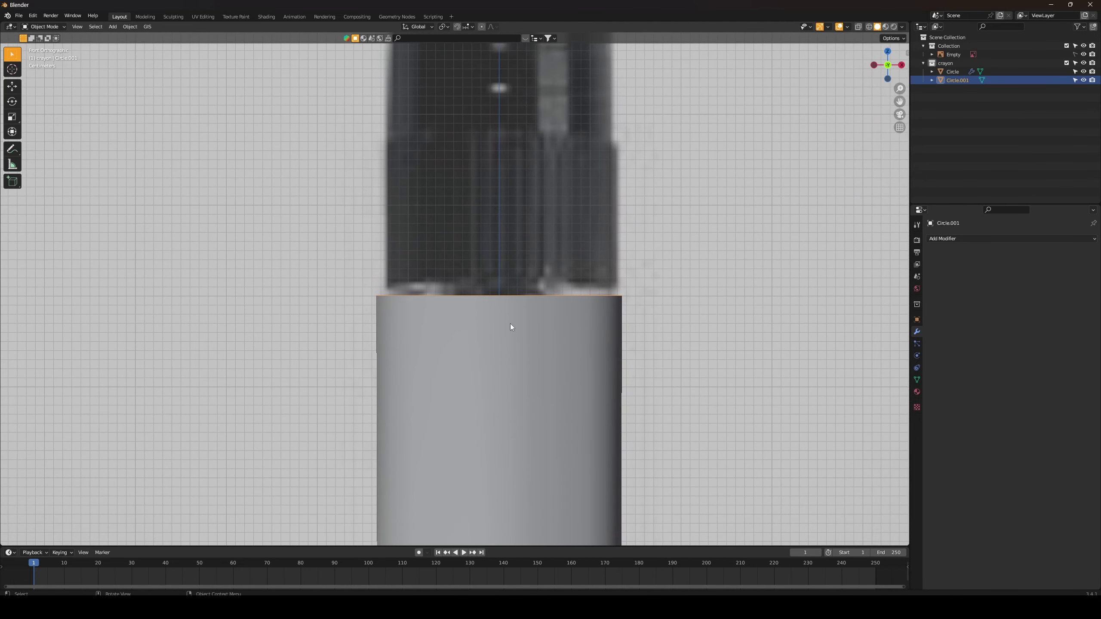
pyautogui.press('Tab')
# Step: Subdivide the ring, extrude it about 0.1703 m up along Z, and turn on X-ray
pyautogui.moveTo(511, 319); pyautogui.dragTo(542, 277, button='middle')
pyautogui.keyDown('alt'); pyautogui.click(492, 332); pyautogui.keyUp('alt')
pyautogui.rightClick(491, 332)
pyautogui.click(515, 359)
pyautogui.press('KP_1')
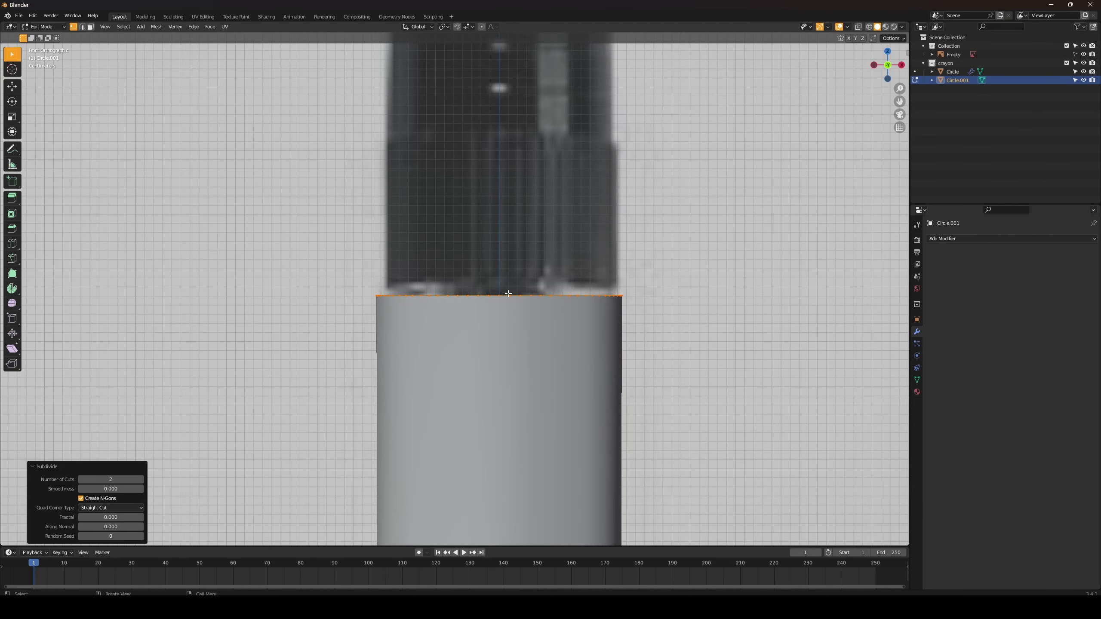
pyautogui.press('e')
pyautogui.press('z')
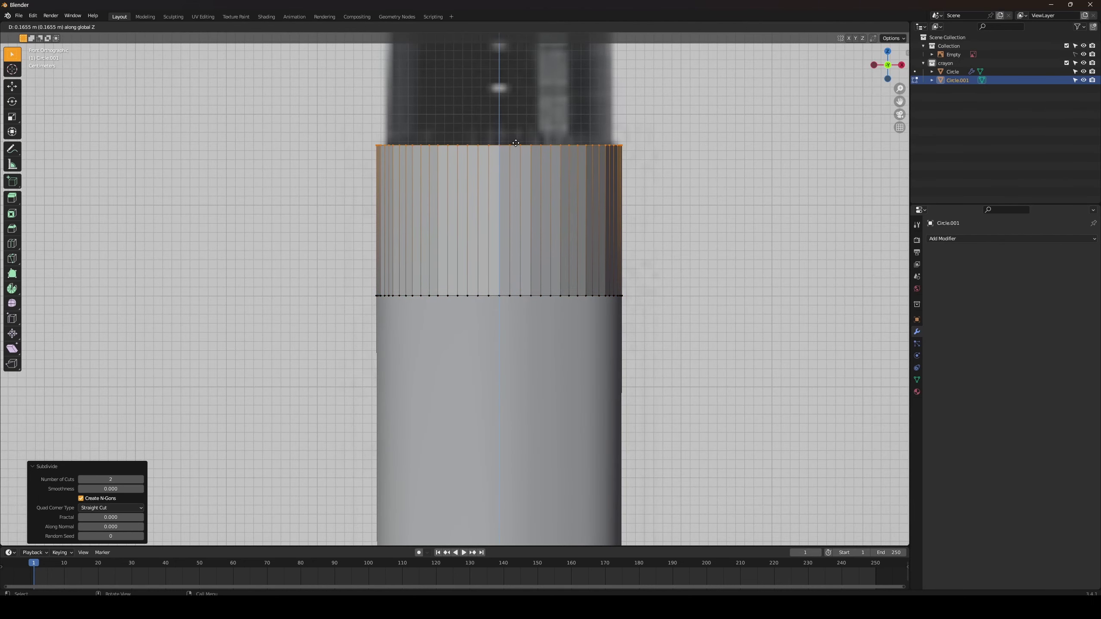
pyautogui.click(515, 139)
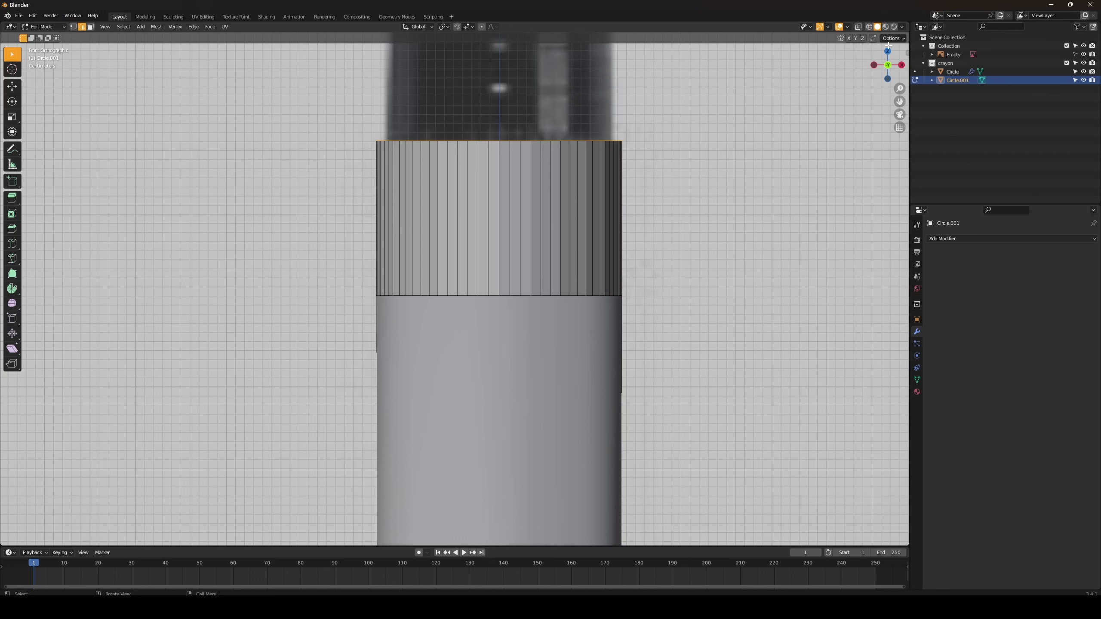
pyautogui.click(859, 27)
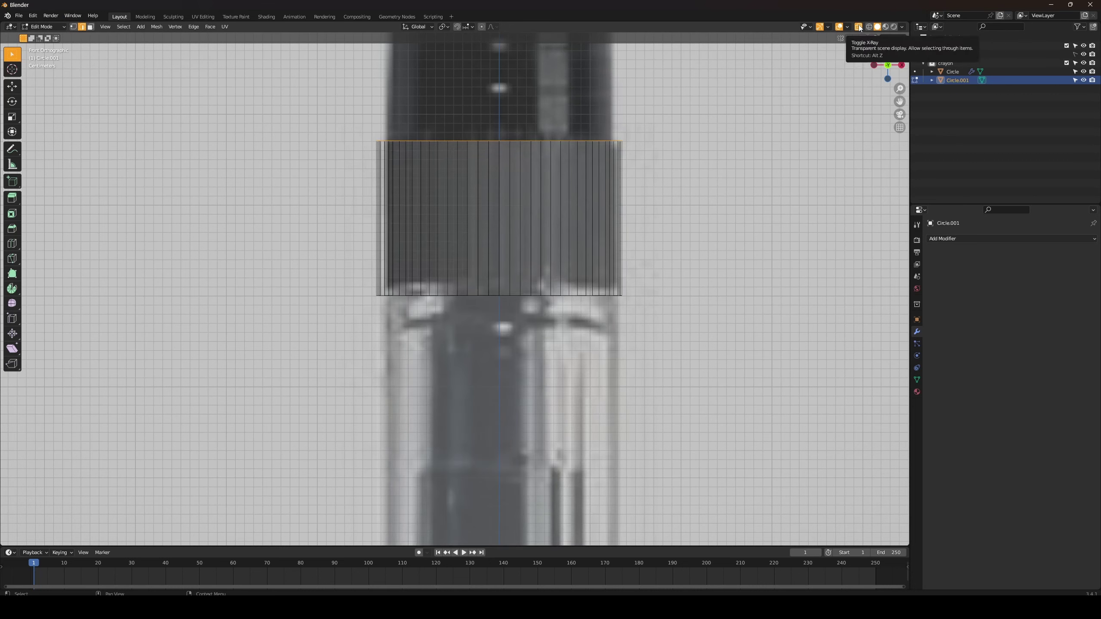
# Step: Bevel all vertical edges of the band into narrow grooves, then switch to face selection
pyautogui.moveTo(316, 187); pyautogui.dragTo(807, 254)
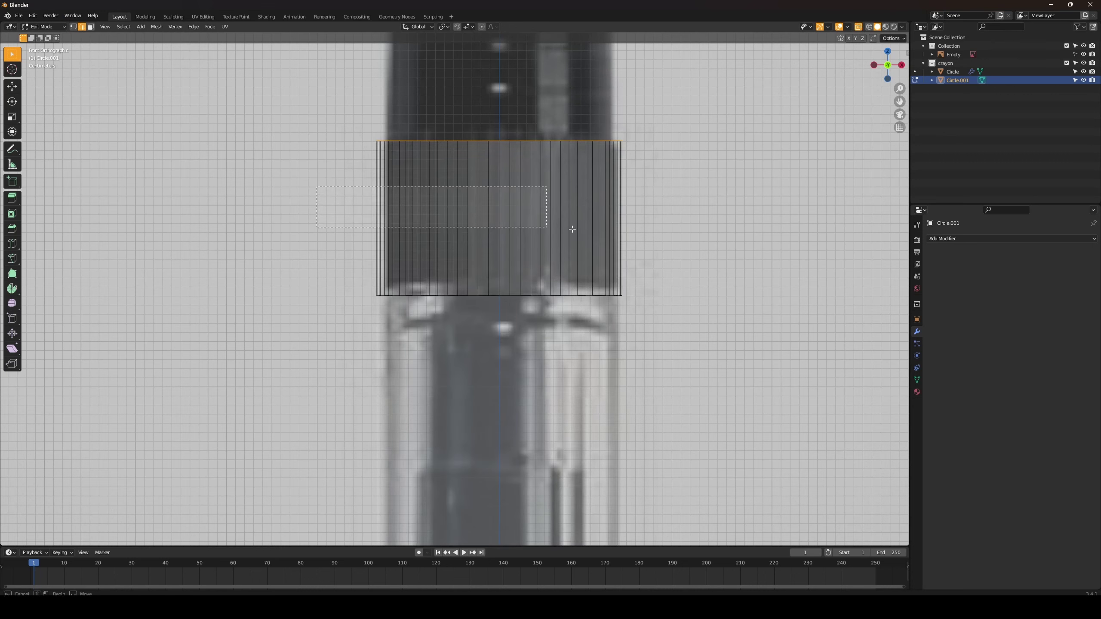
pyautogui.scroll(1, 534, 212)
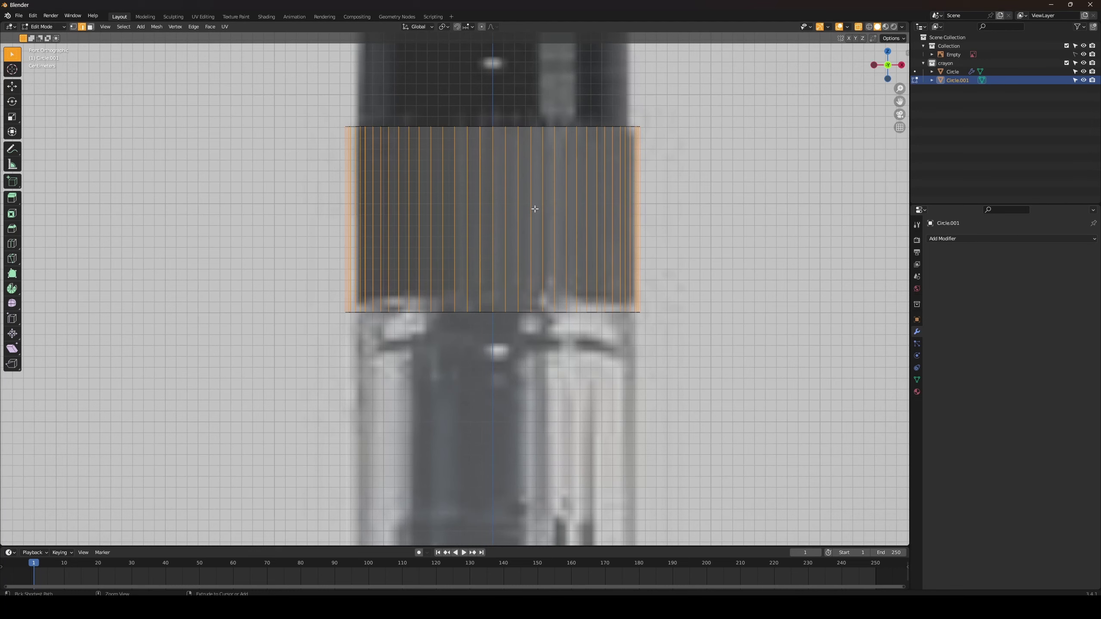
pyautogui.hotkey('ctrl', 'b')
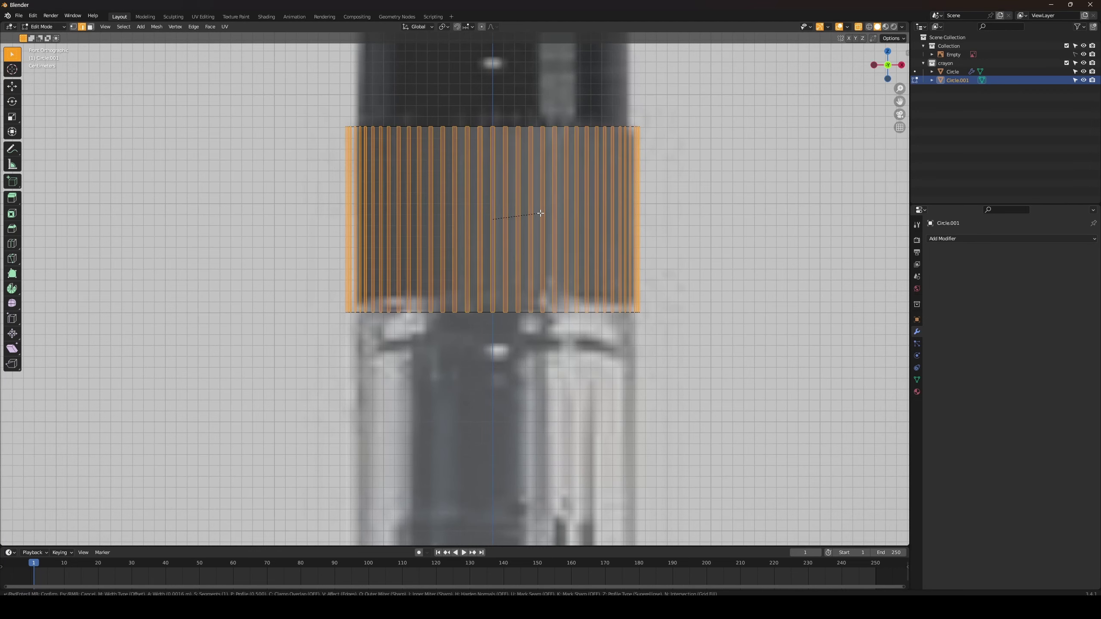
pyautogui.click(540, 213)
pyautogui.moveTo(540, 213); pyautogui.dragTo(456, 165, button='middle')
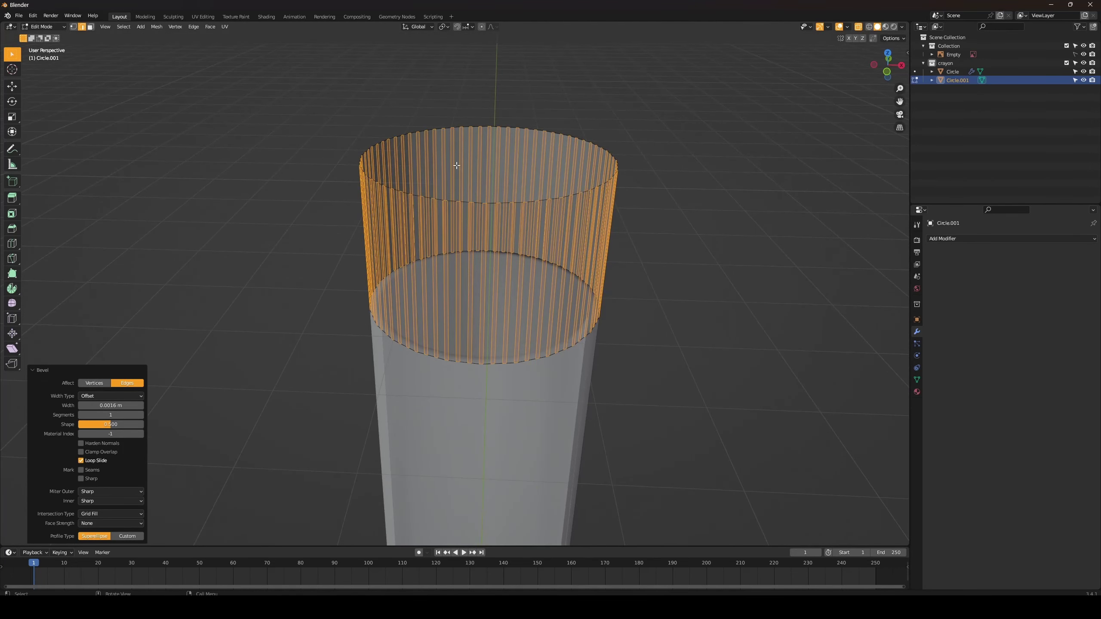
pyautogui.click(91, 28)
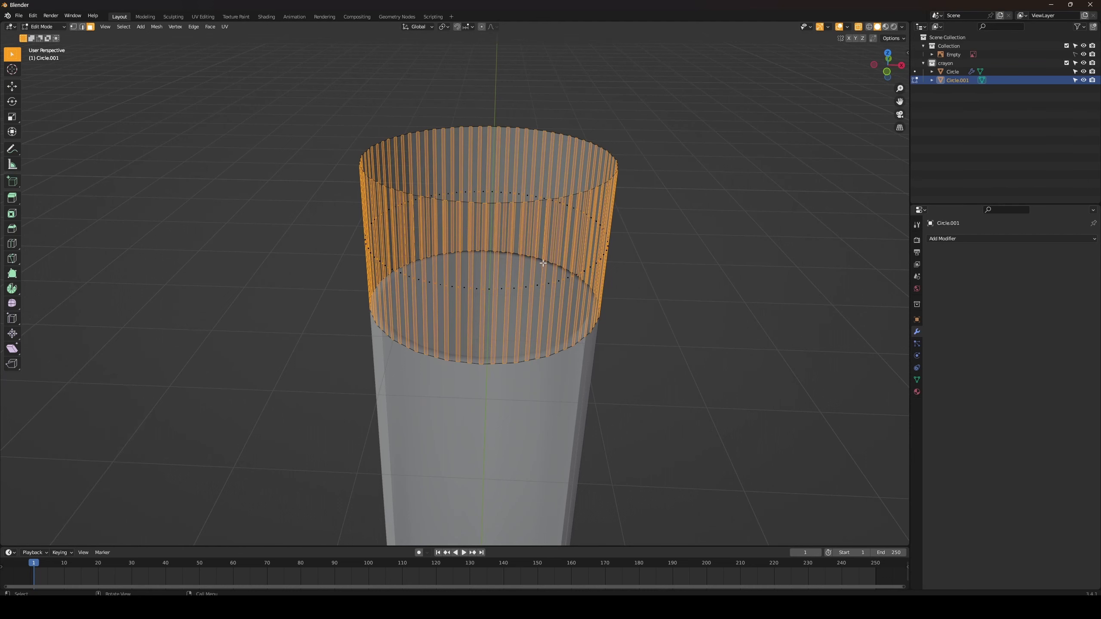
pyautogui.moveTo(515, 225); pyautogui.dragTo(515, 246, button='middle')
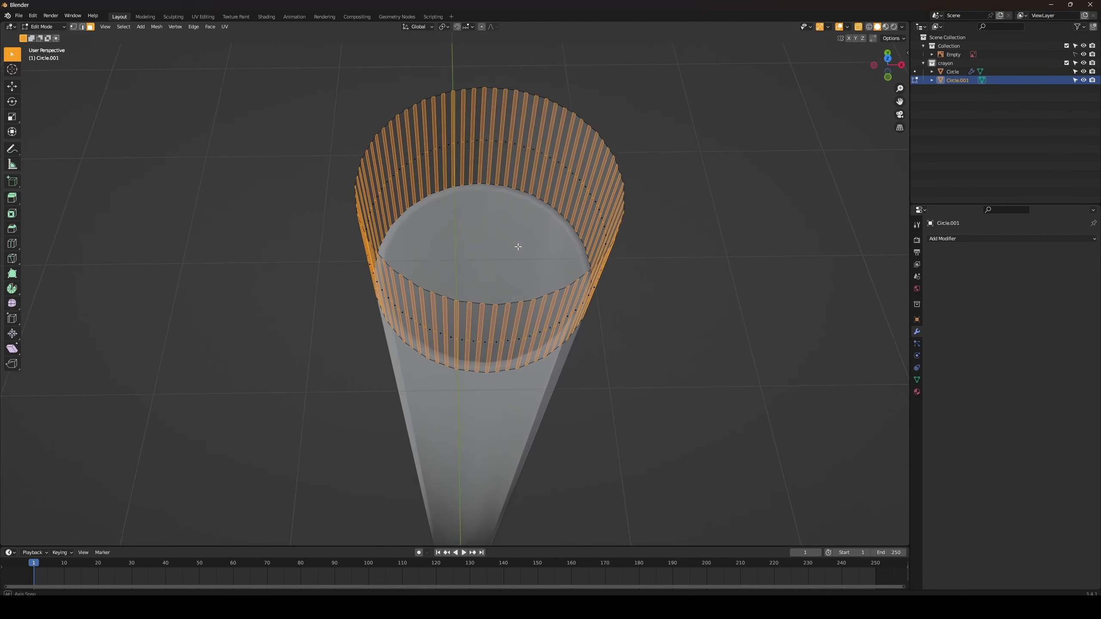
pyautogui.scroll(4, 516, 255)
# Step: Shade the ribbed ring smooth with 30° Auto Smooth
pyautogui.hotkey('alt', 'e')
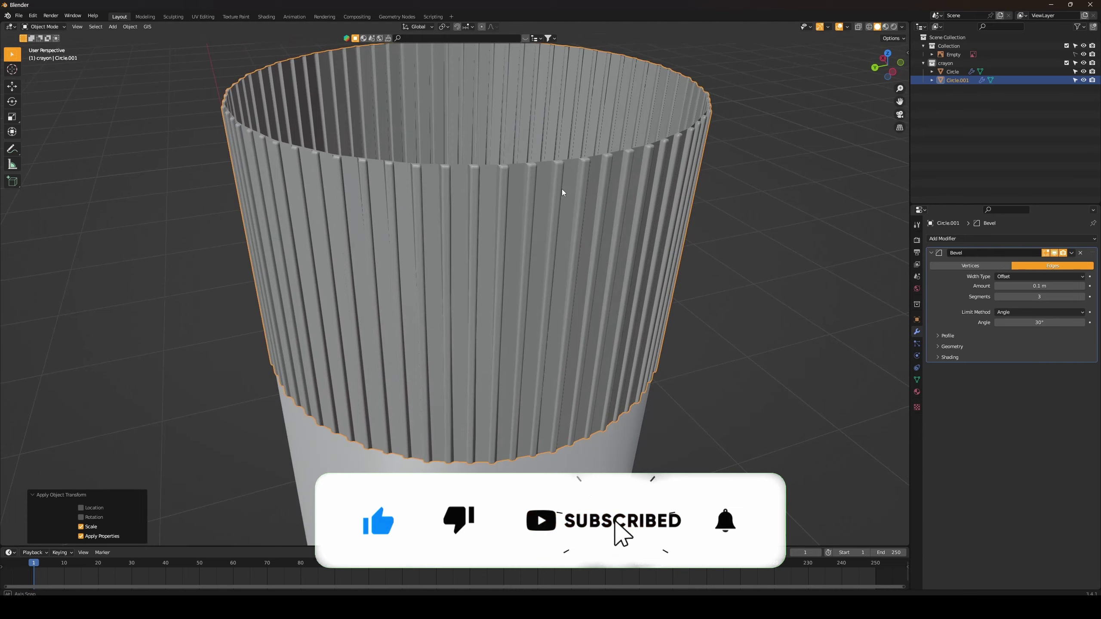
pyautogui.press('KP_1')
pyautogui.rightClick(494, 204)
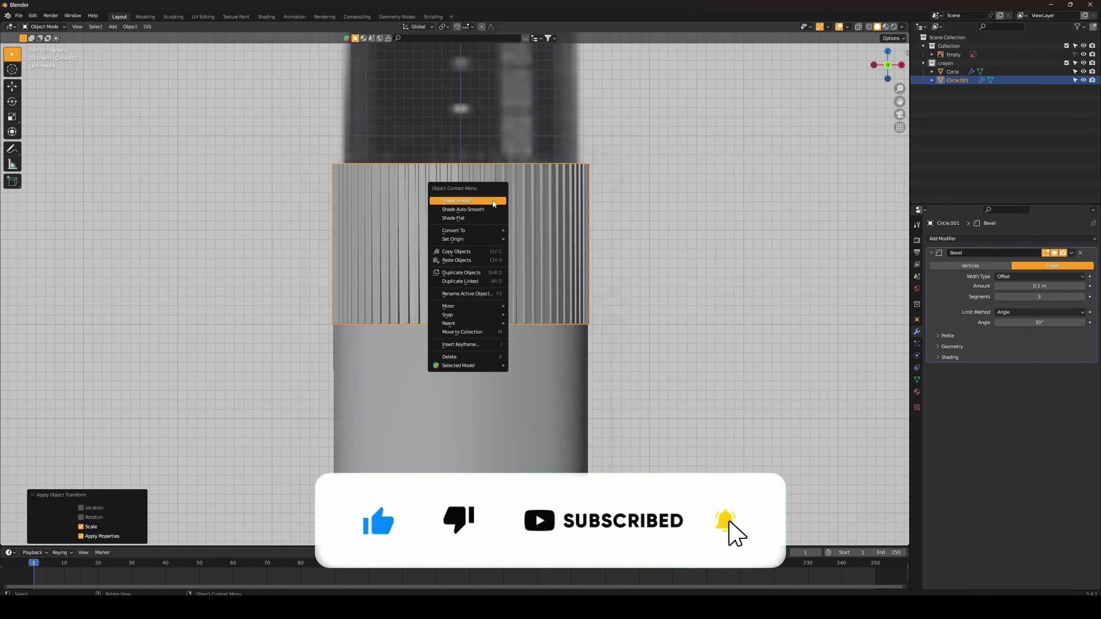
pyautogui.click(493, 201)
pyautogui.moveTo(517, 192)
pyautogui.mouseDown(button='middle')
pyautogui.moveTo(539, 205)
pyautogui.moveTo(524, 207)
pyautogui.mouseUp(button='middle')
pyautogui.rightClick(524, 207)
pyautogui.click(514, 206)
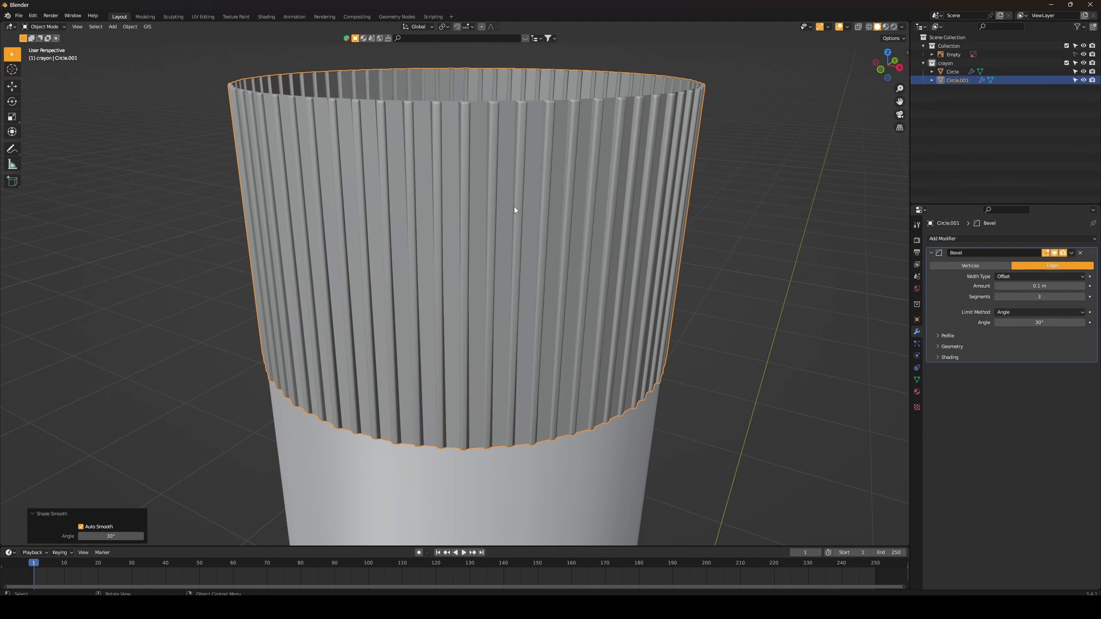
pyautogui.rightClick(527, 195)
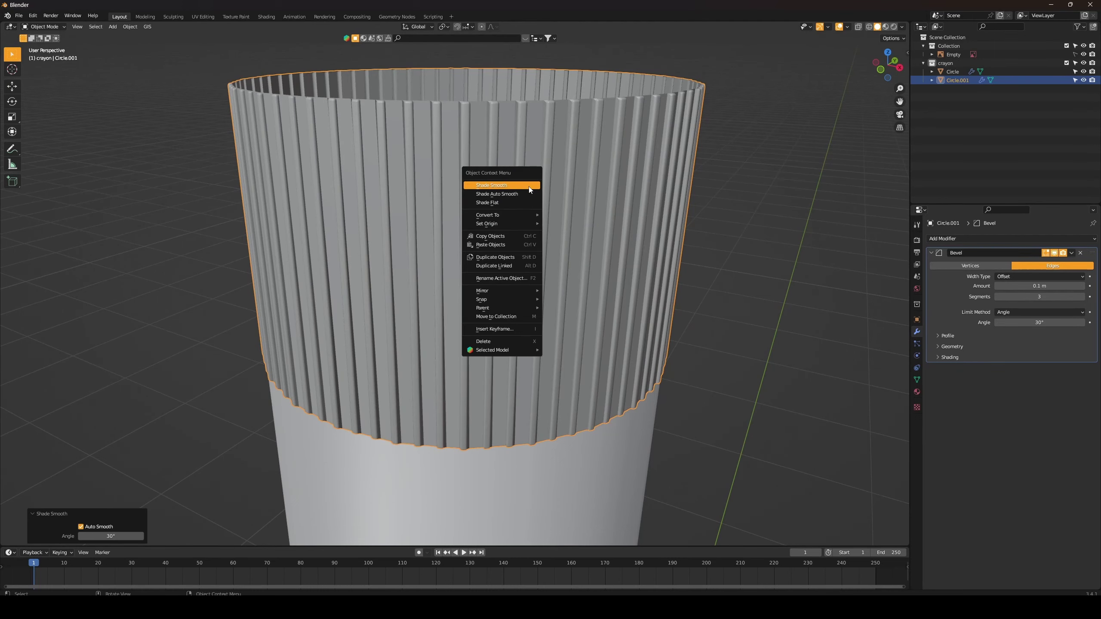
pyautogui.click(528, 191)
pyautogui.moveTo(528, 191); pyautogui.dragTo(585, 203, button='middle')
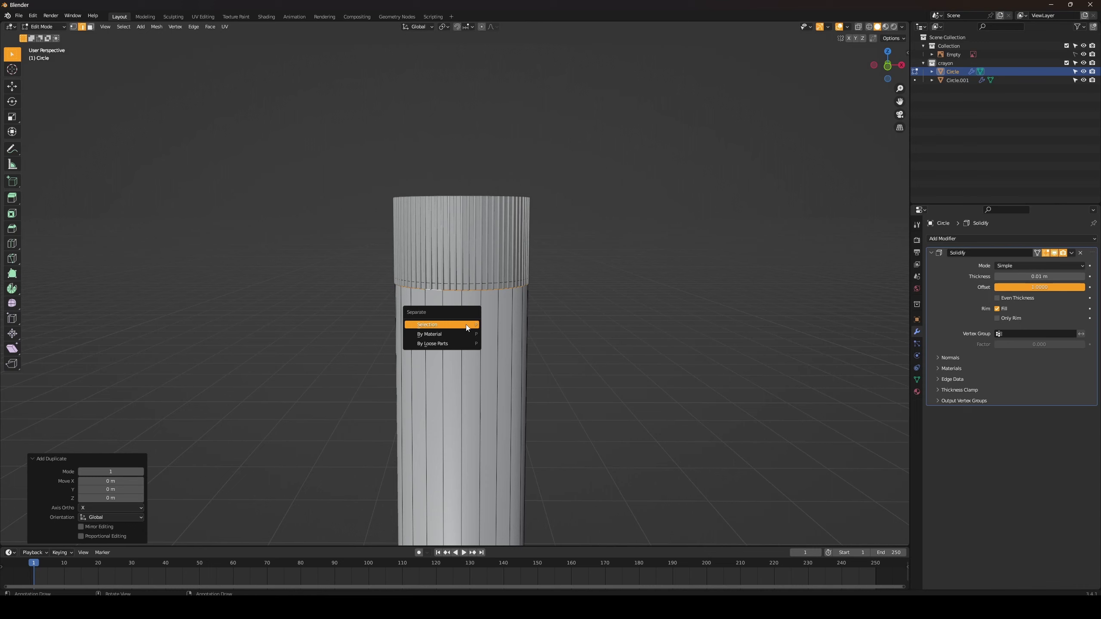
# Step: Separate the duplicated geometry into Circle.002 and remove its Solidify modifier
pyautogui.click(466, 325)
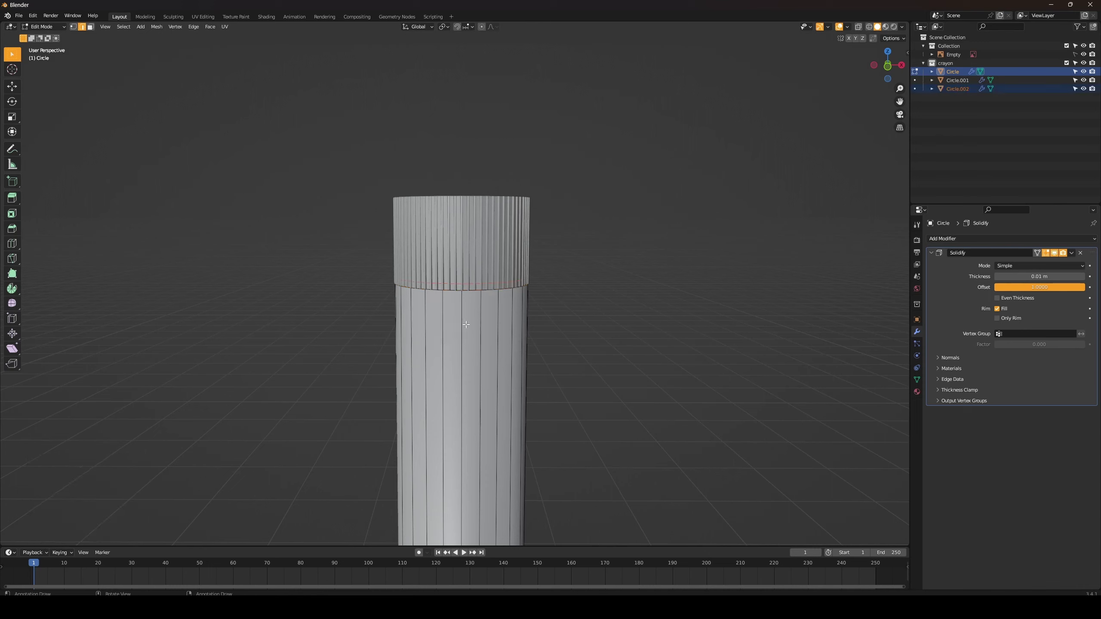
pyautogui.press('Tab')
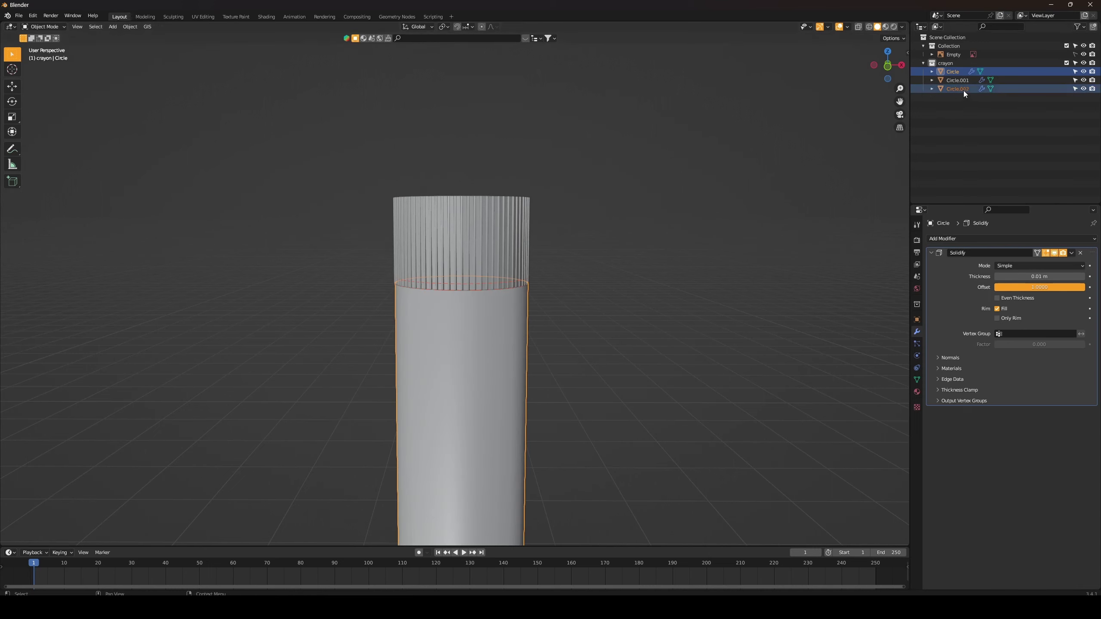
pyautogui.click(964, 88)
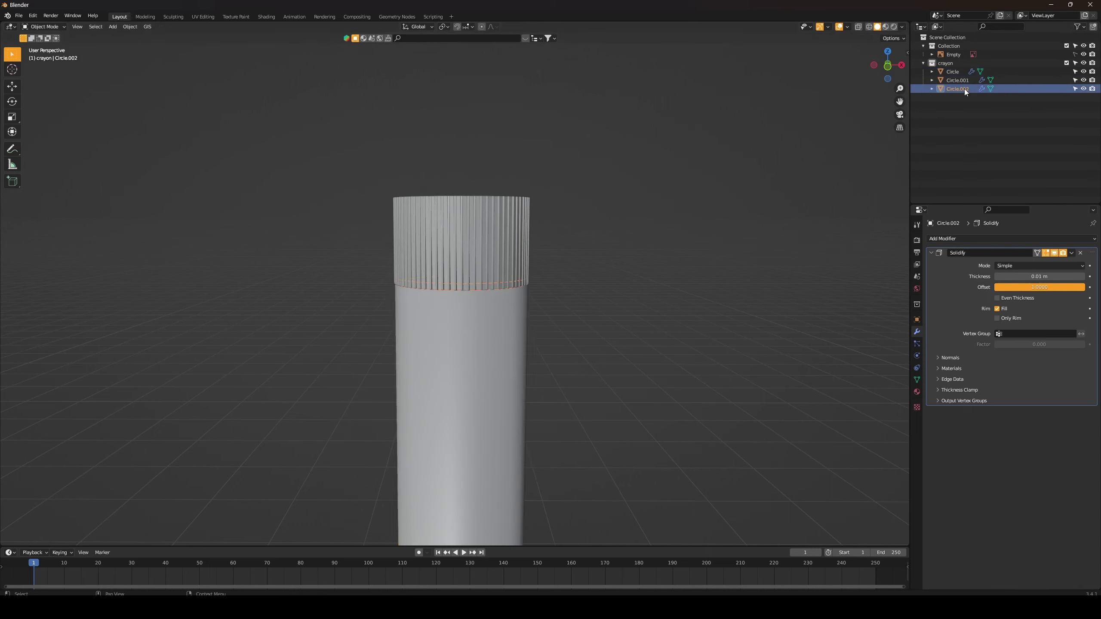
pyautogui.click(1080, 252)
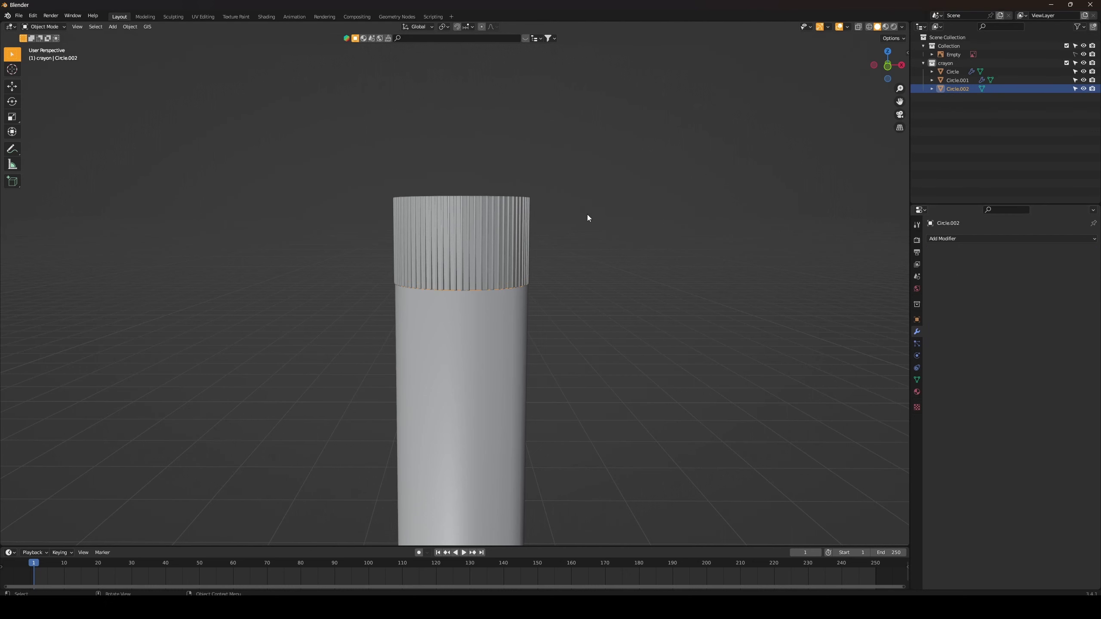
pyautogui.press('KP_1')
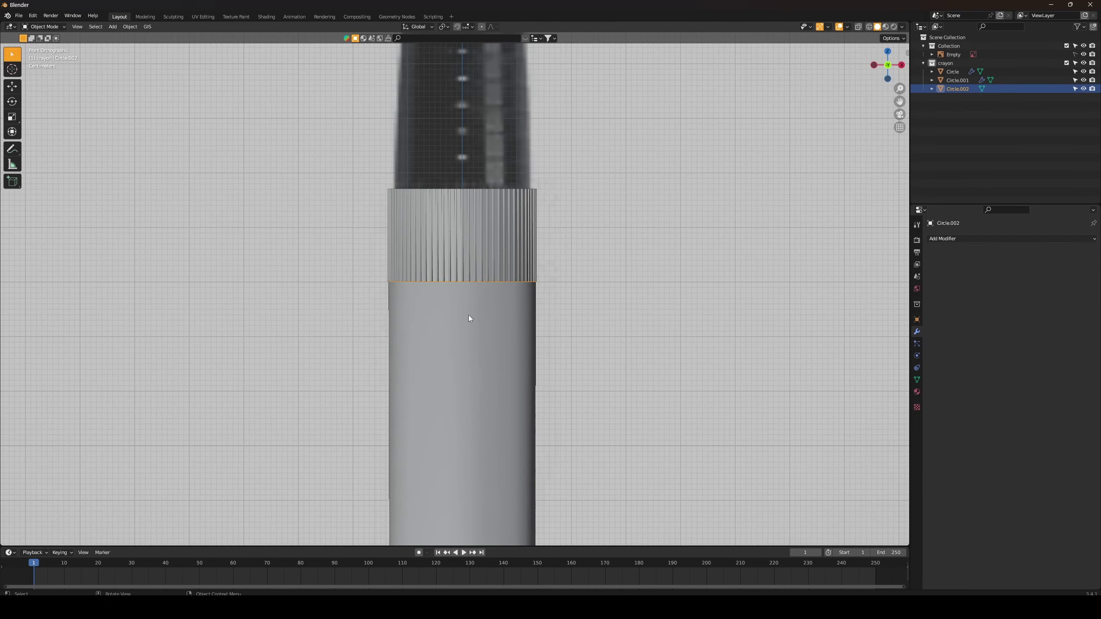
# Step: Move Circle.002 lower on the pencil and select its top edge loop in Edit Mode
pyautogui.press('g')
pyautogui.click(465, 410)
pyautogui.press('Tab')
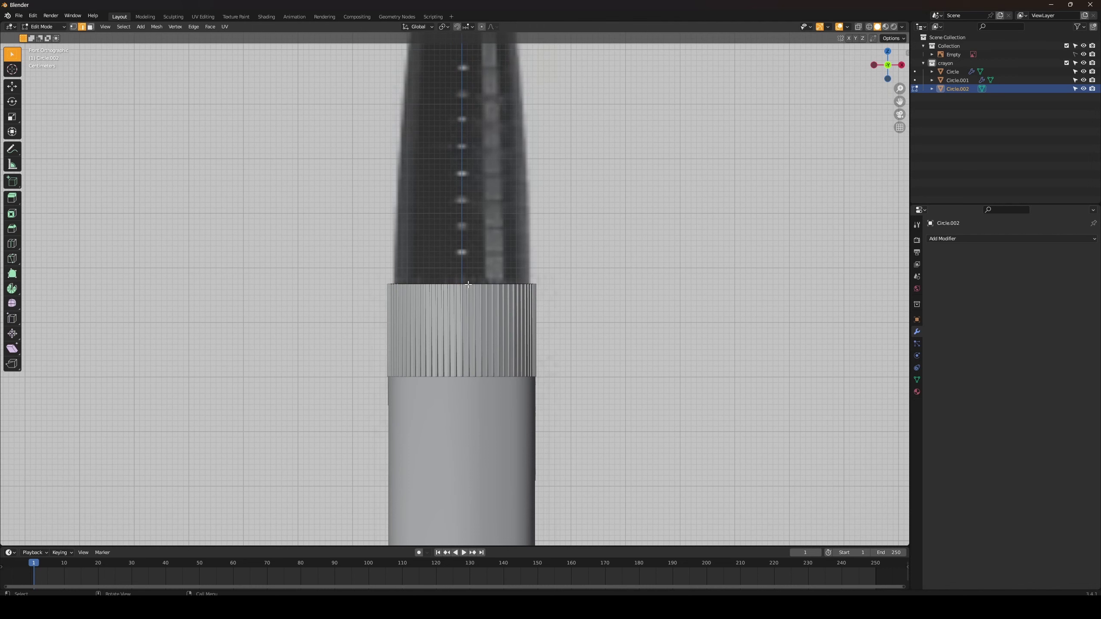
pyautogui.keyDown('alt'); pyautogui.click(468, 285); pyautogui.keyUp('alt')
pyautogui.keyDown('shift'); pyautogui.moveTo(440, 302); pyautogui.dragTo(448, 404, button='middle'); pyautogui.keyUp('shift')
pyautogui.scroll(-3, 448, 403)
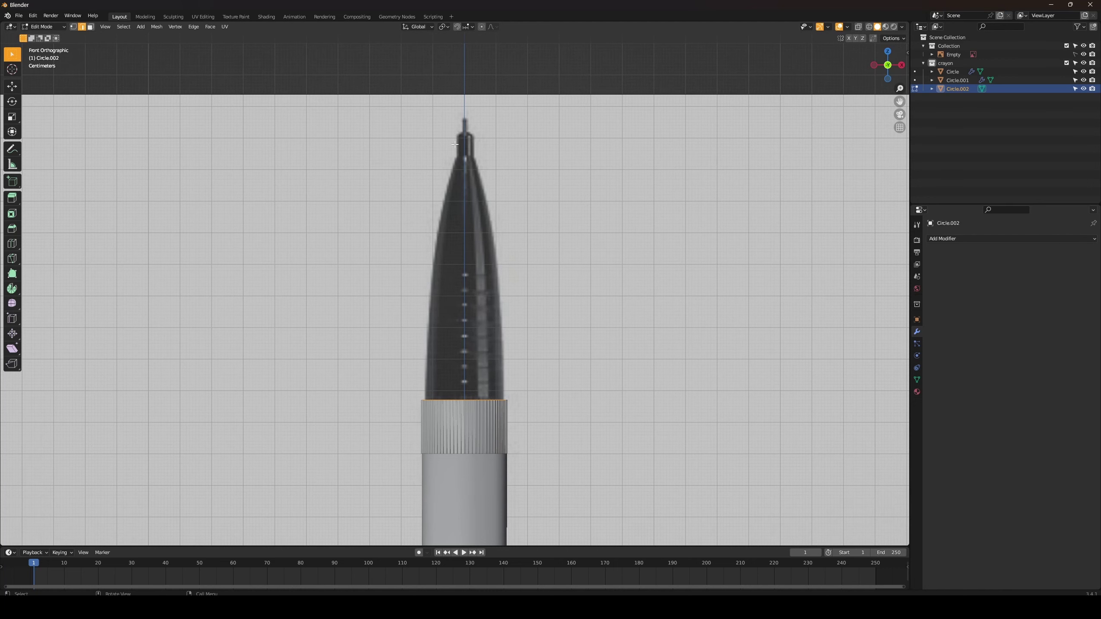
pyautogui.scroll(3, 454, 405)
# Step: With X-ray on, extrude the top loop upward in several progressively narrower sections
pyautogui.press('e')
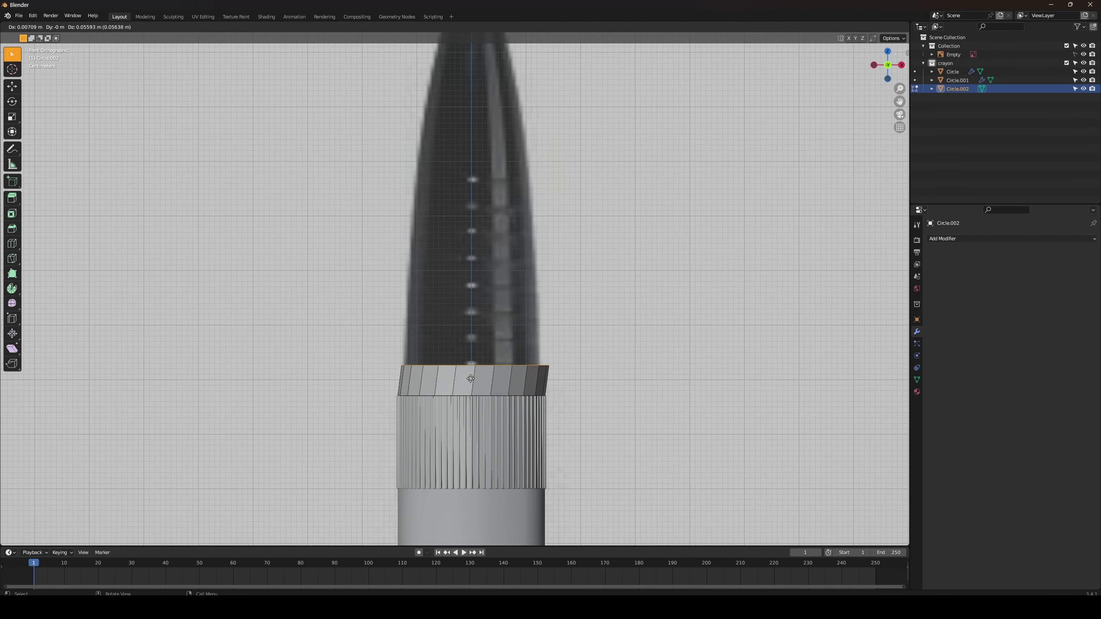
pyautogui.press('z')
pyautogui.click(472, 373)
pyautogui.hotkey('alt', 'z')
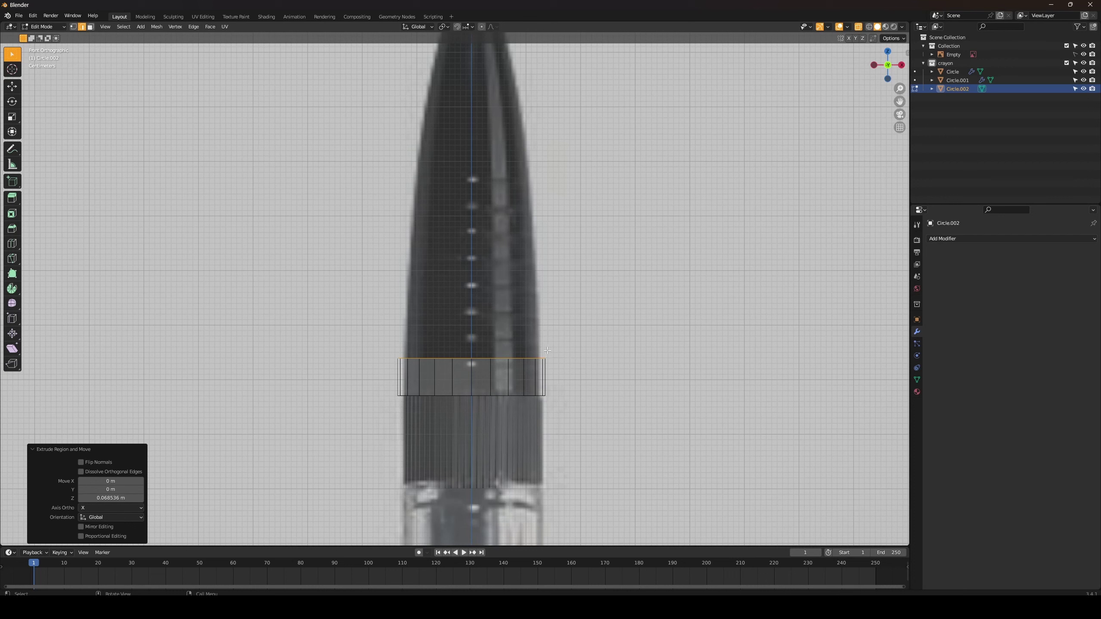
pyautogui.press('s')
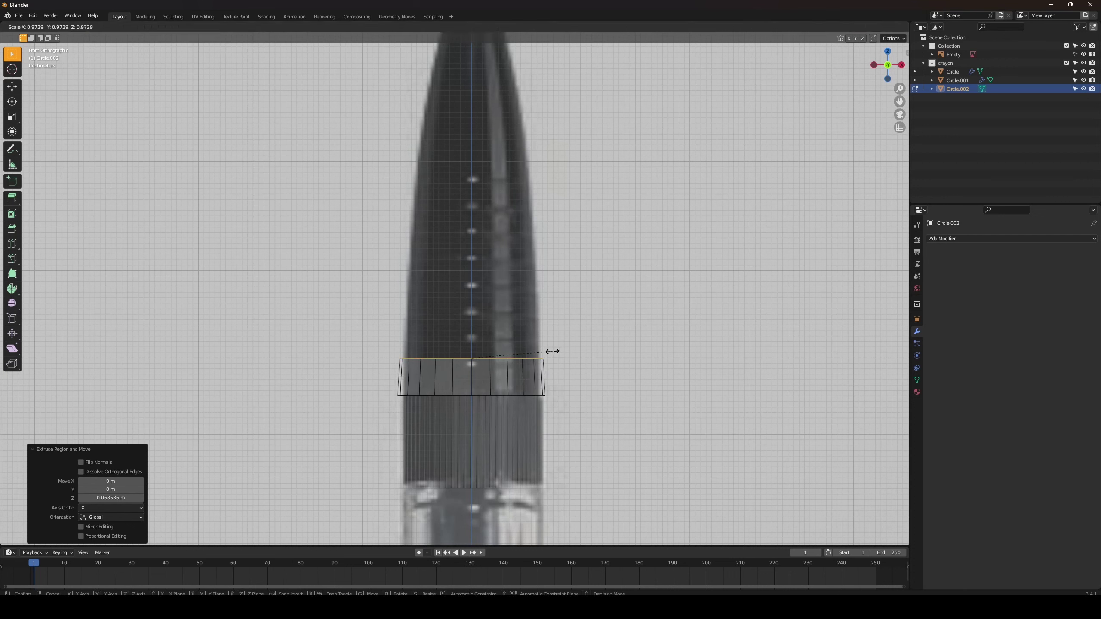
pyautogui.click(551, 351)
pyautogui.press('e')
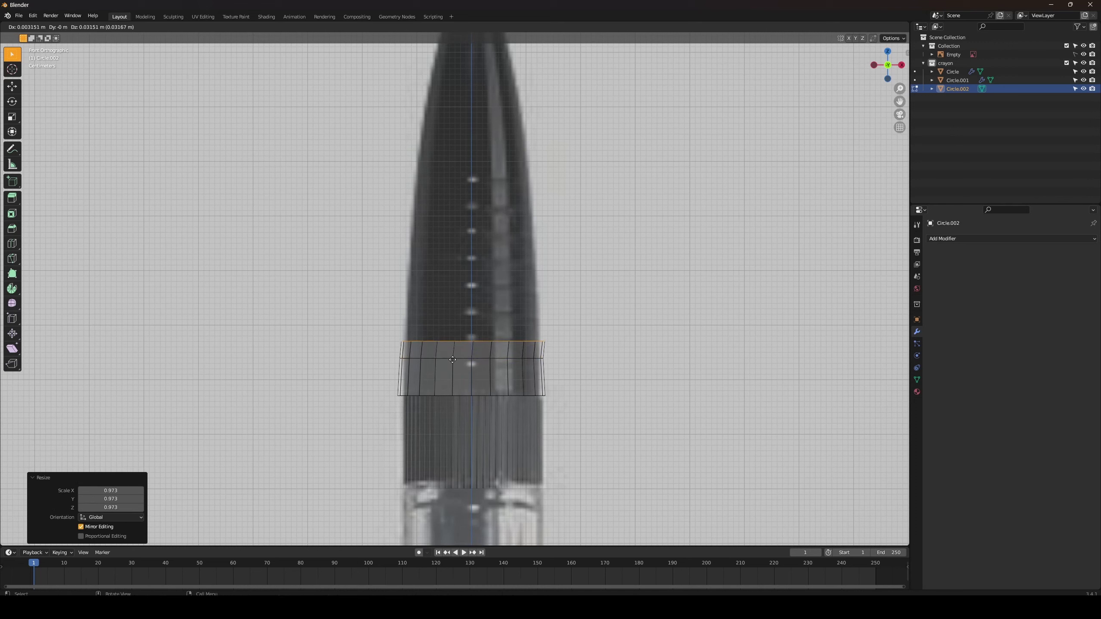
pyautogui.click(507, 310)
pyautogui.press('s')
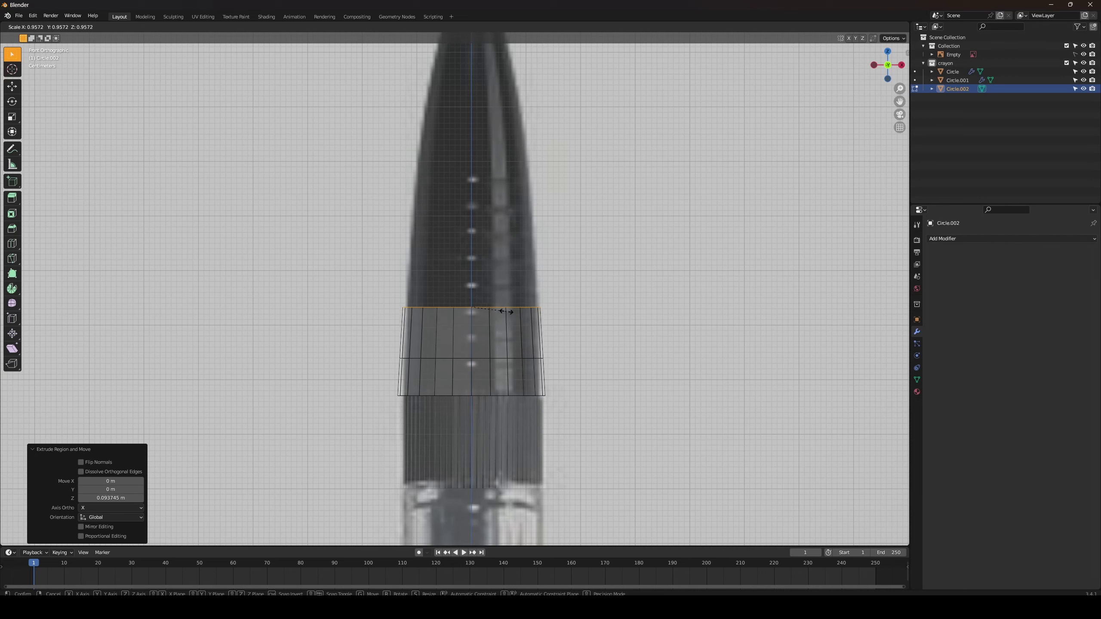
pyautogui.click(506, 311)
pyautogui.press('e')
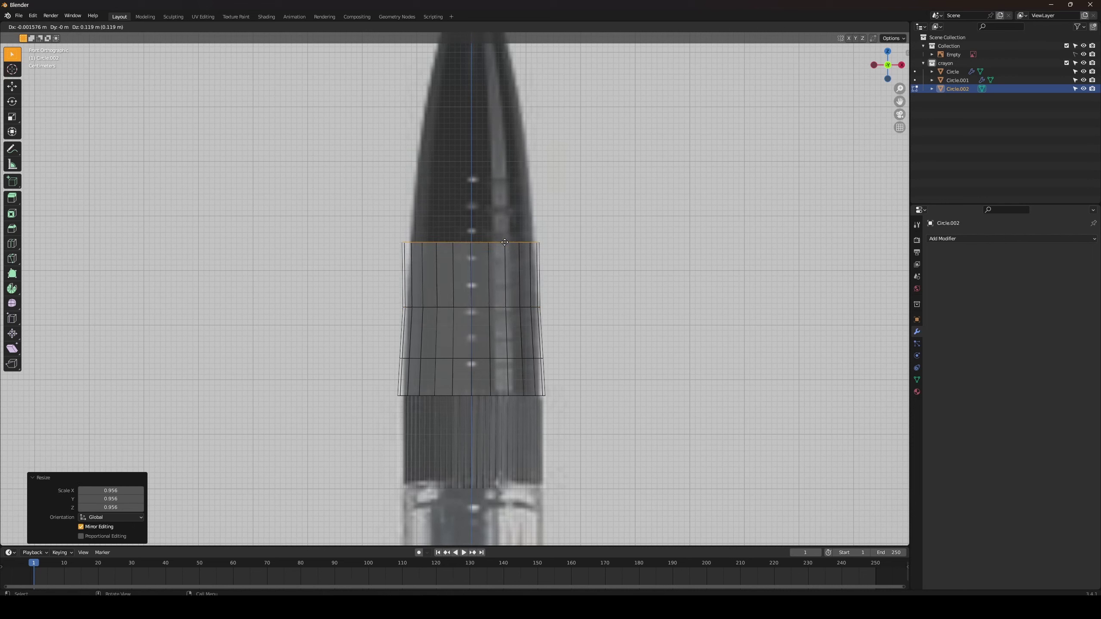
pyautogui.click(505, 228)
pyautogui.press('s')
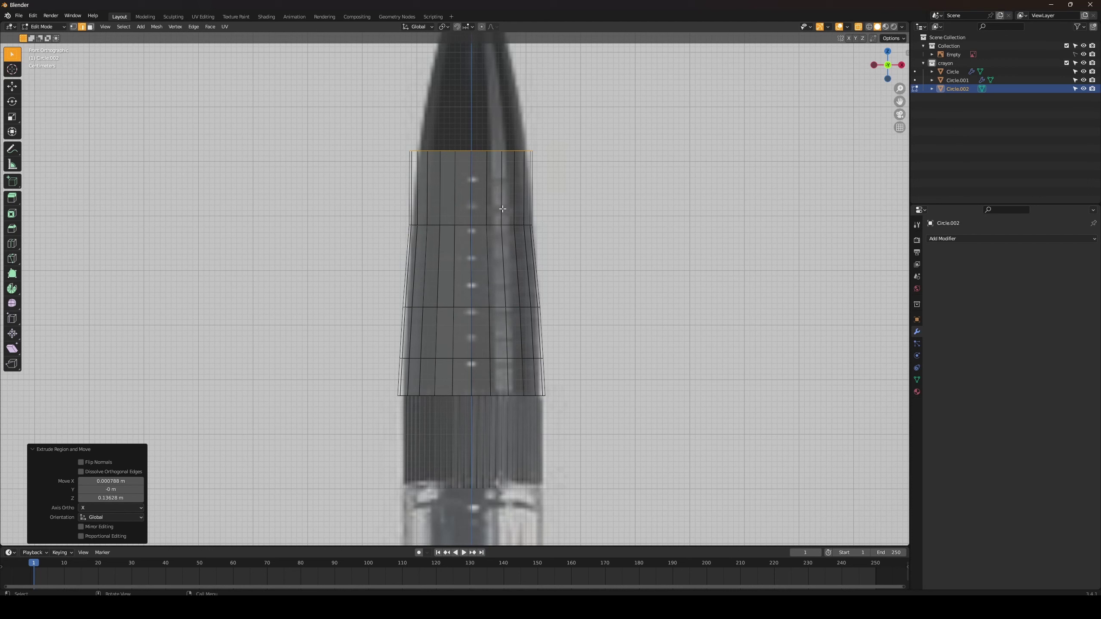
pyautogui.press('Escape')
# Step: Keep tapering the cone with further extrusions, scaling the top loop to 0.889 and 0.821
pyautogui.press('e')
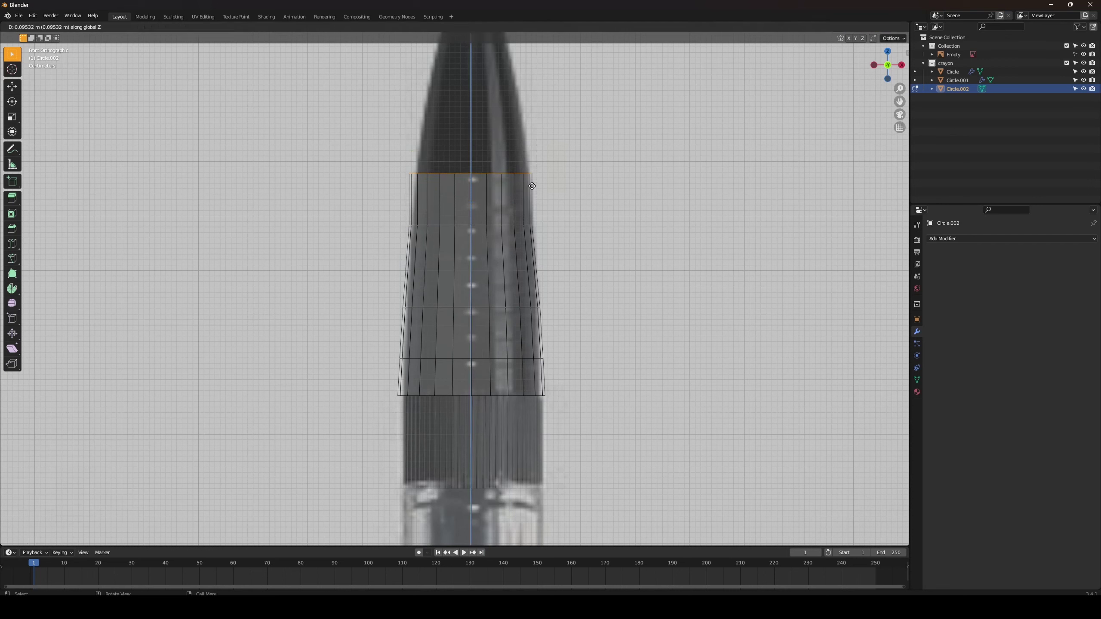
pyautogui.click(533, 174)
pyautogui.press('s')
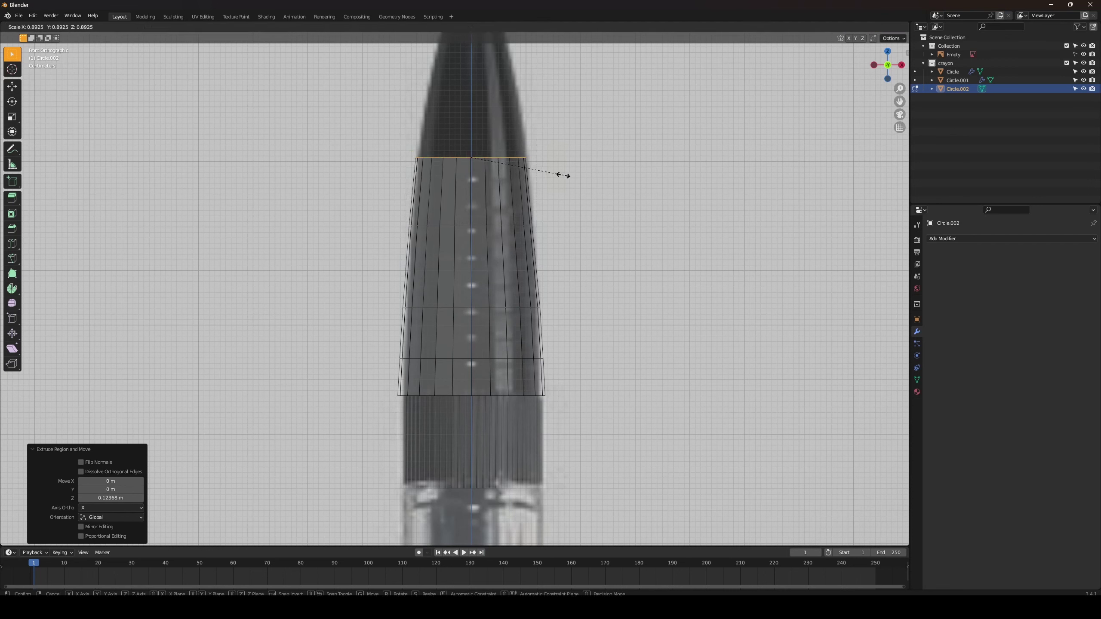
pyautogui.click(560, 173)
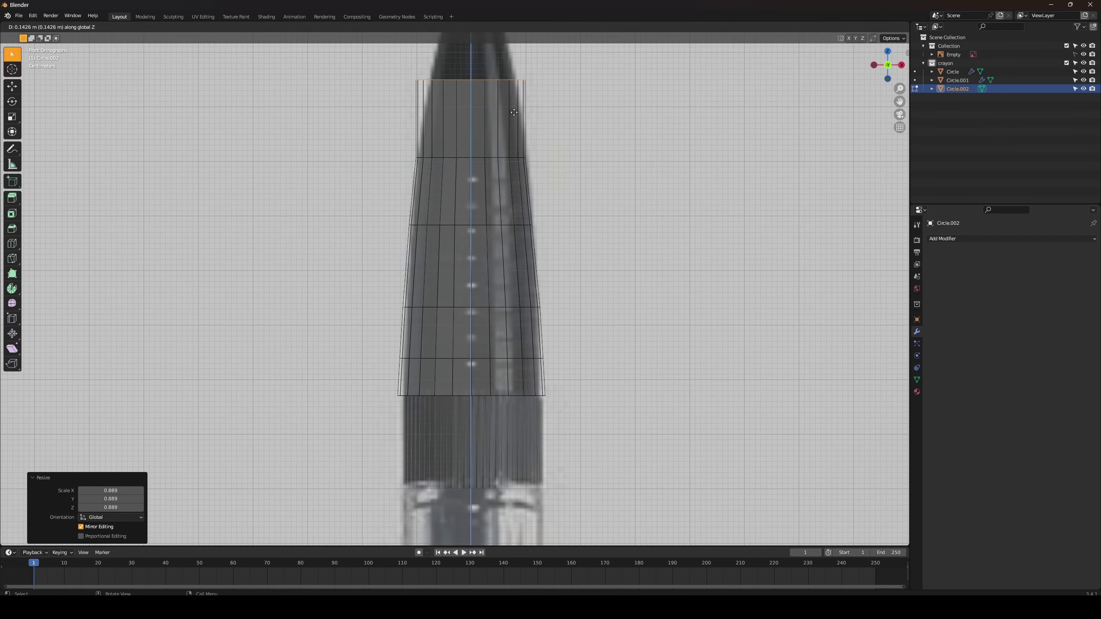
pyautogui.click(513, 115)
pyautogui.press('s')
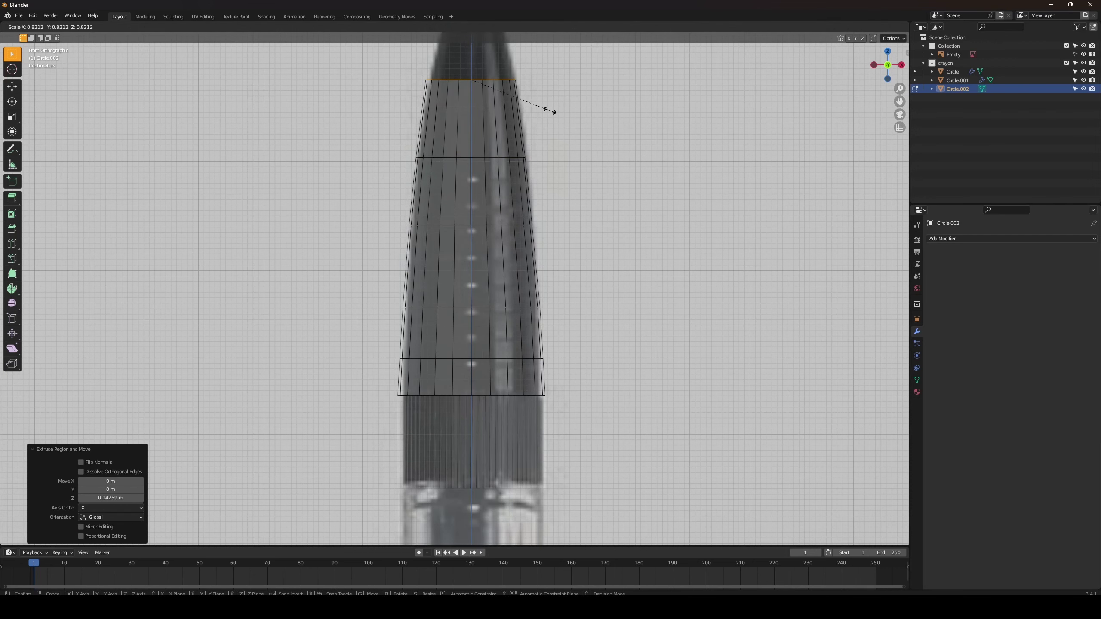
pyautogui.click(547, 107)
pyautogui.keyDown('shift'); pyautogui.moveTo(465, 128); pyautogui.dragTo(462, 368, button='middle'); pyautogui.keyUp('shift')
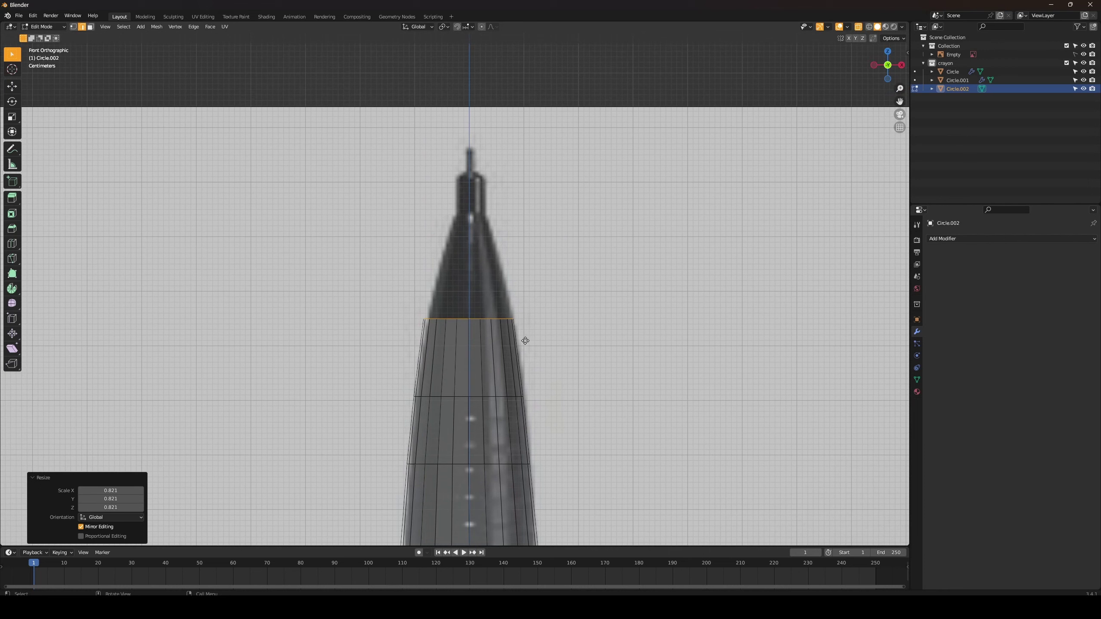
pyautogui.press('e')
pyautogui.press('z')
pyautogui.click(531, 235)
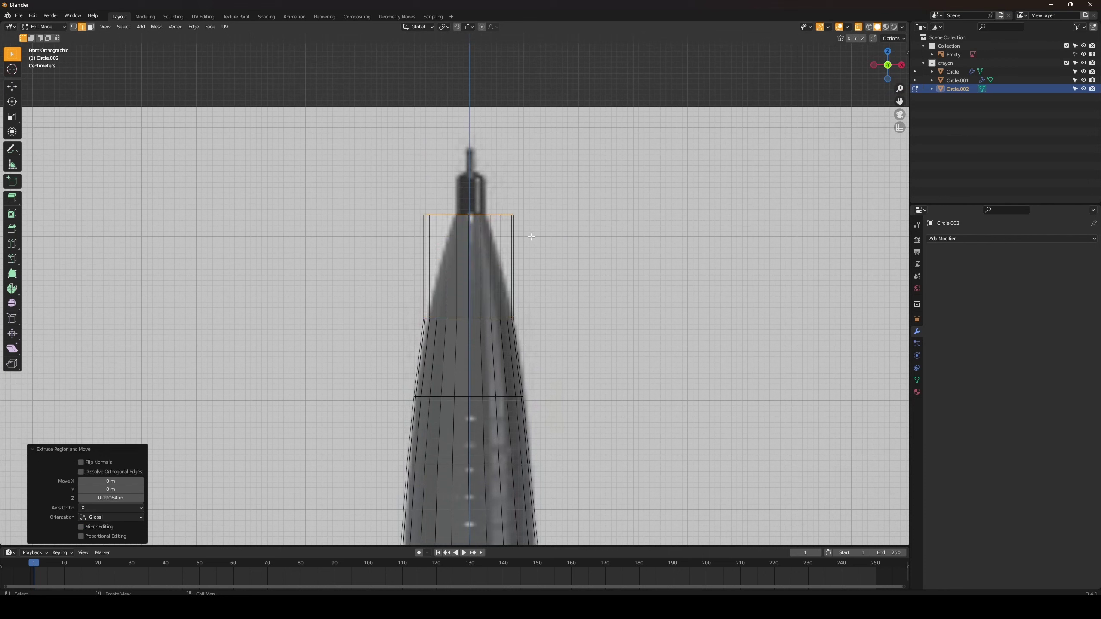
pyautogui.press('s')
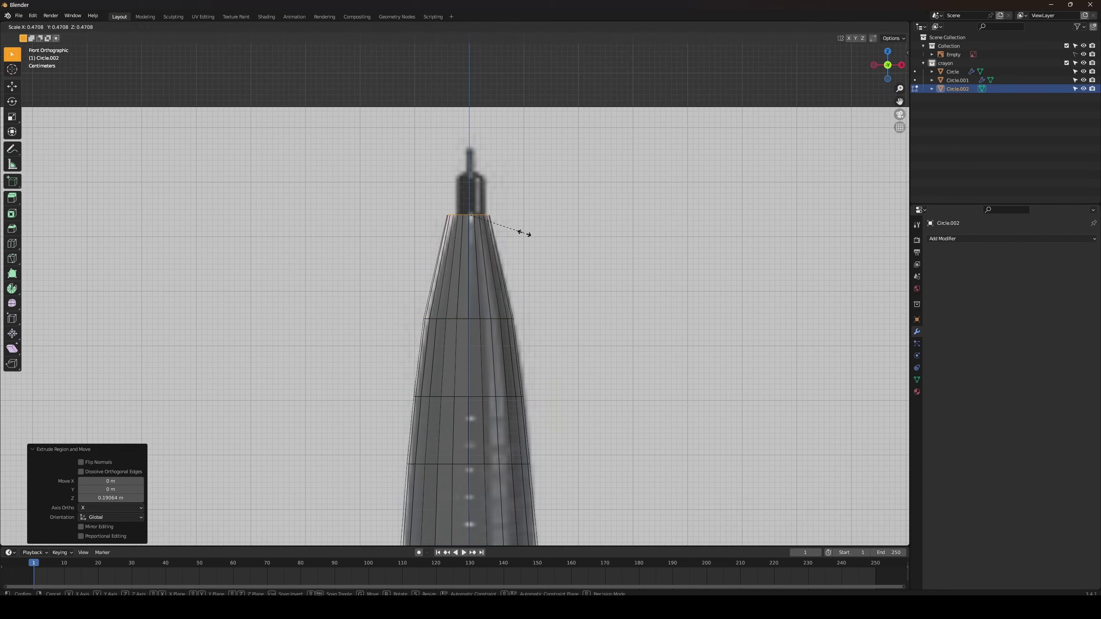
pyautogui.press('Escape')
pyautogui.hotkey('ctrl', 'z')
pyautogui.press('s')
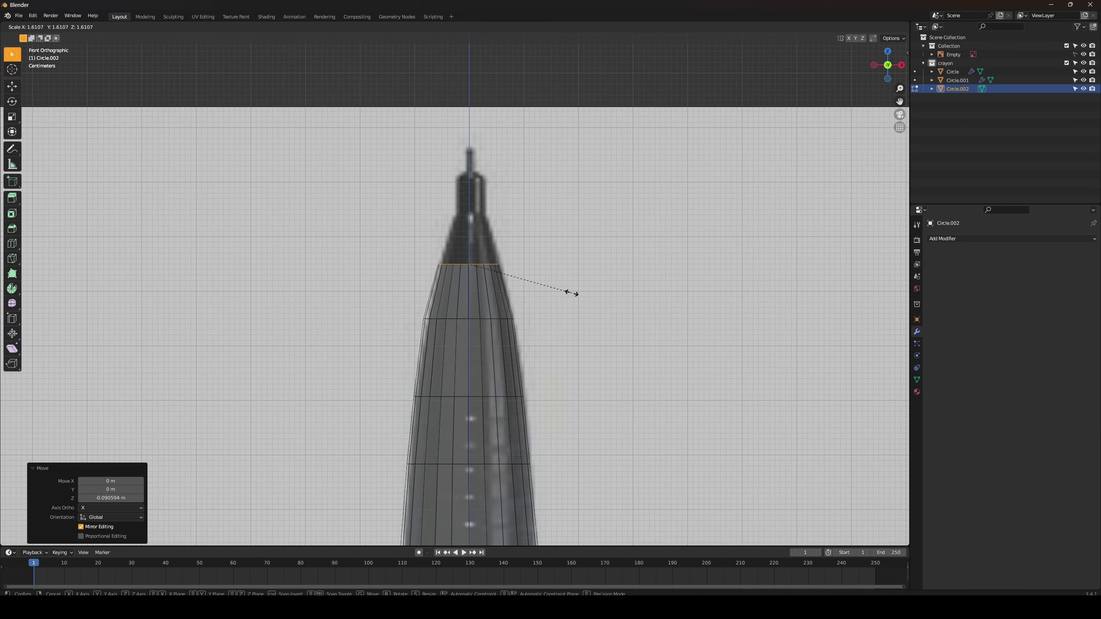
pyautogui.click(572, 293)
# Step: Extrude one last narrowed section, then extrude a straight collar on top of the cone
pyautogui.press('e')
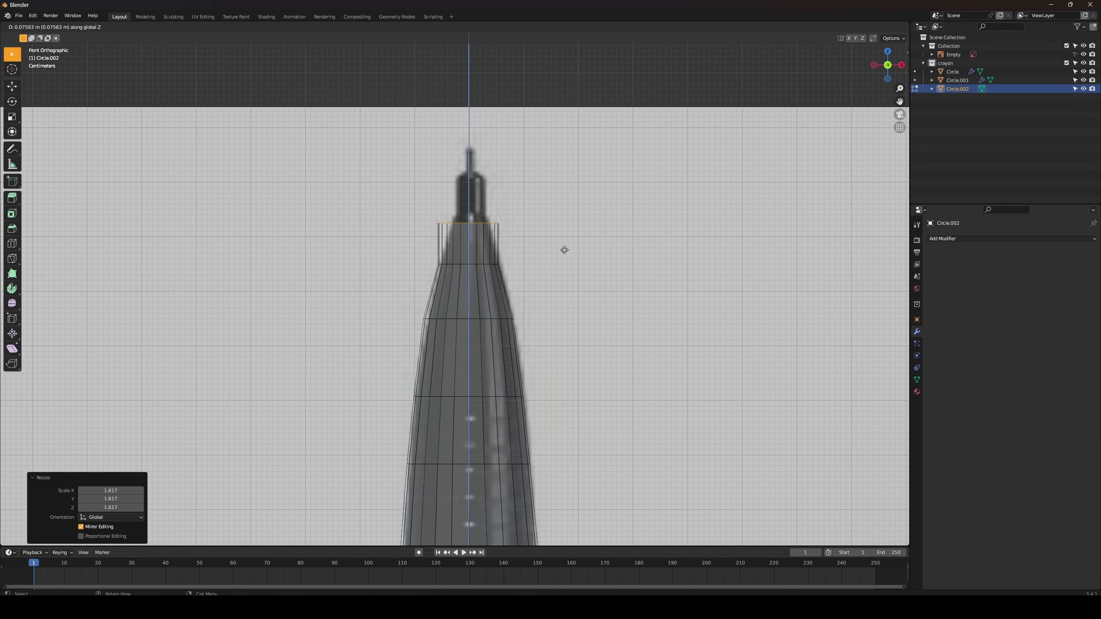
pyautogui.click(563, 240)
pyautogui.press('s')
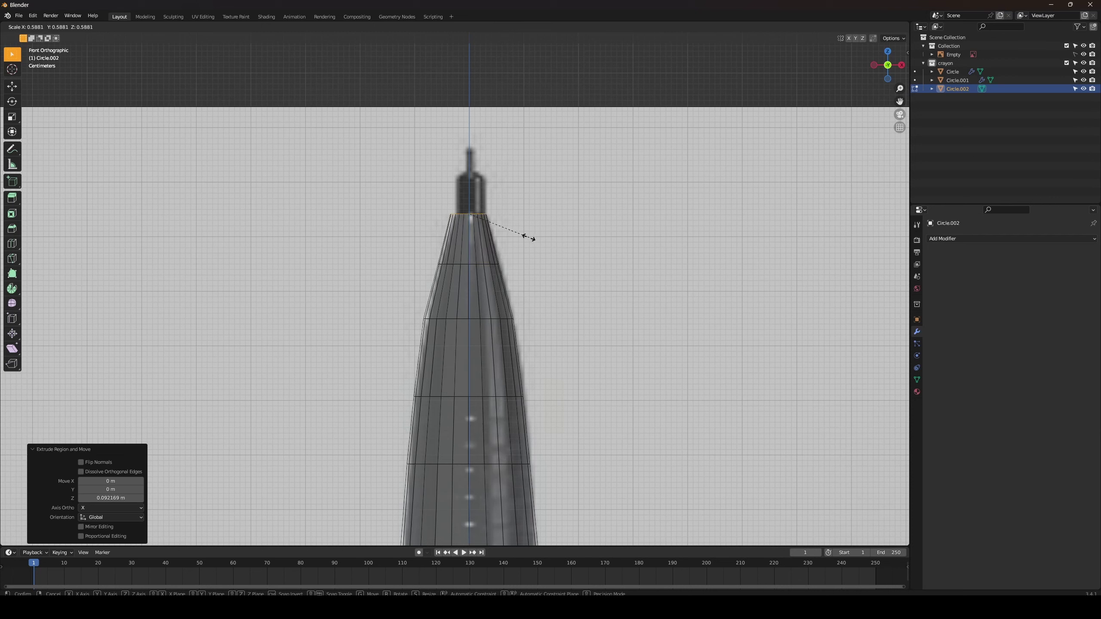
pyautogui.click(548, 247)
pyautogui.scroll(5, 477, 216)
pyautogui.press('e')
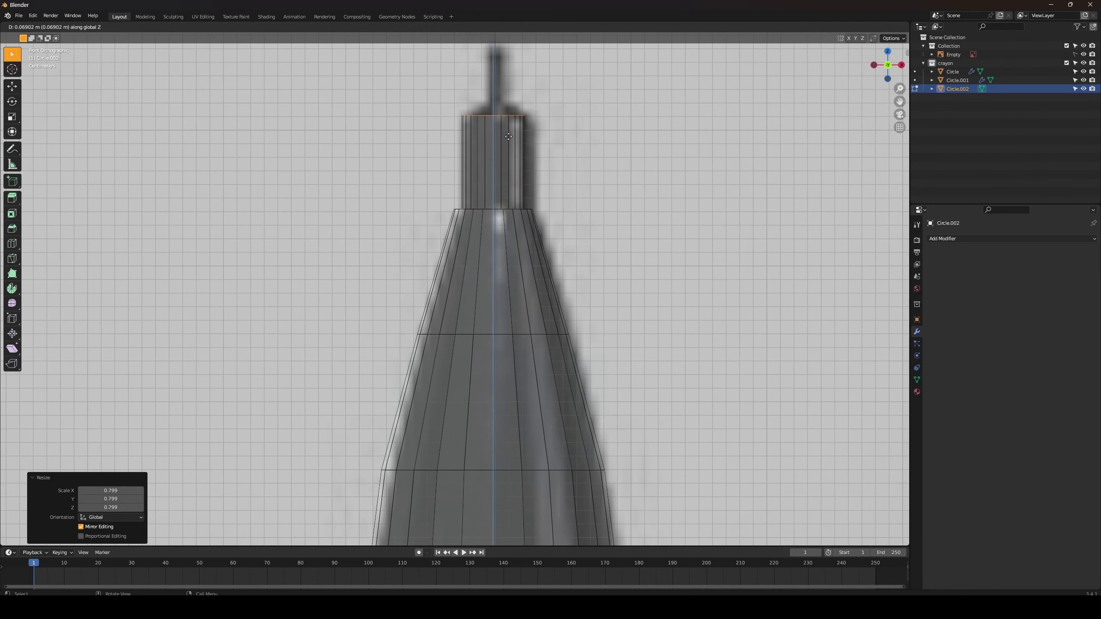
pyautogui.click(508, 137)
pyautogui.moveTo(508, 136)
pyautogui.keyDown('shift'); pyautogui.mouseDown(button='middle')
pyautogui.moveTo(502, 273)
pyautogui.moveTo(481, 310)
pyautogui.mouseUp(button='middle'); pyautogui.keyUp('shift')
# Step: Inset the collar's top face and duplicate the inner face in place
pyautogui.scroll(3, 494, 277)
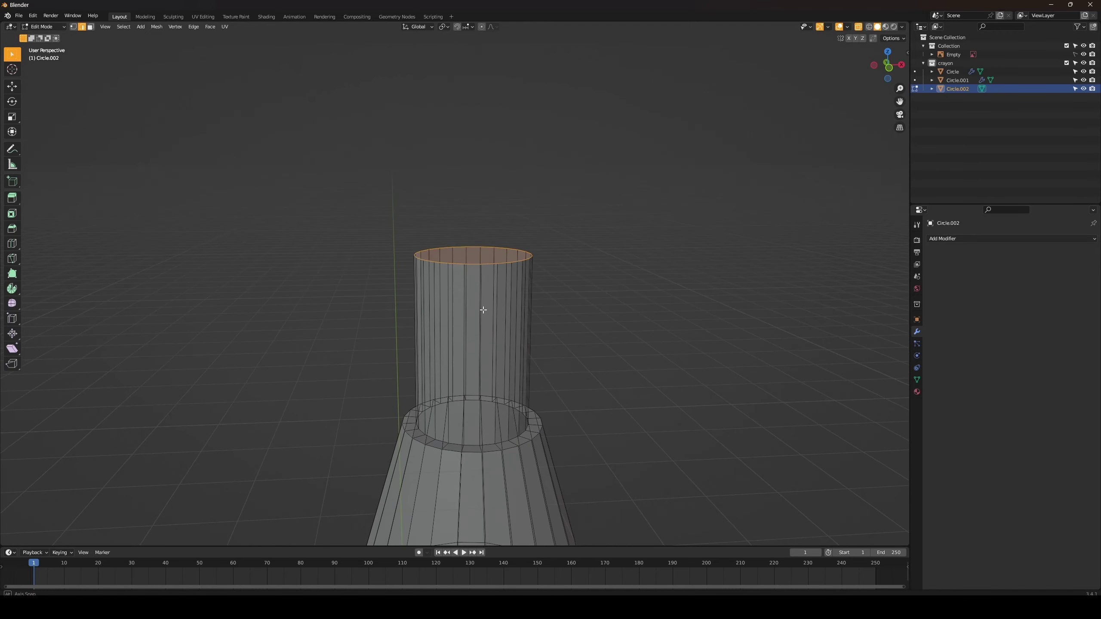
pyautogui.press('i')
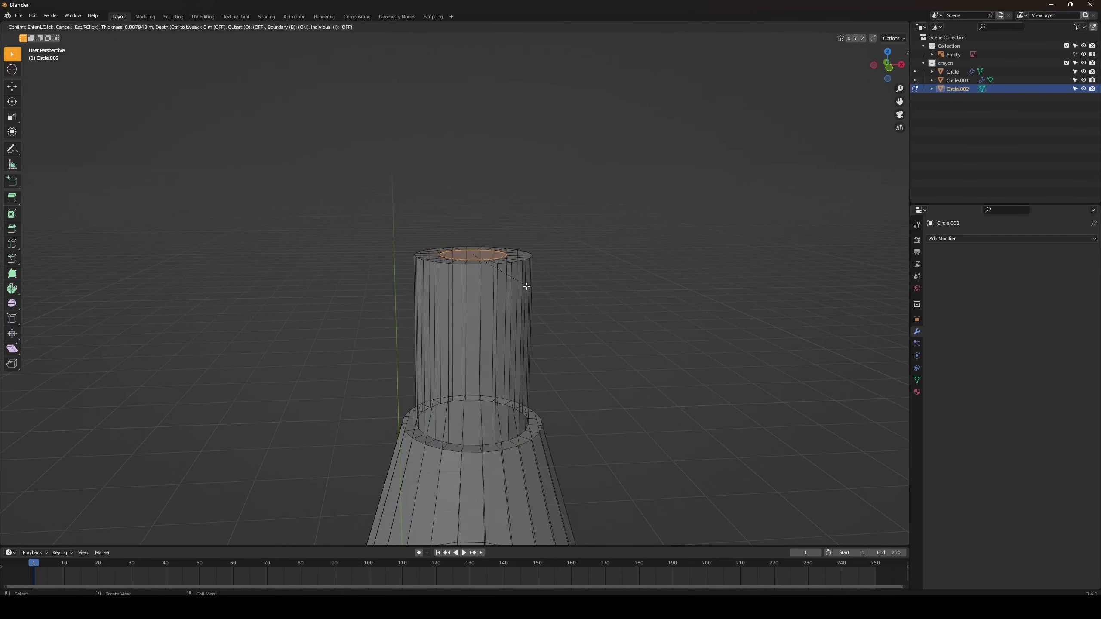
pyautogui.click(510, 287)
pyautogui.press('KP_1')
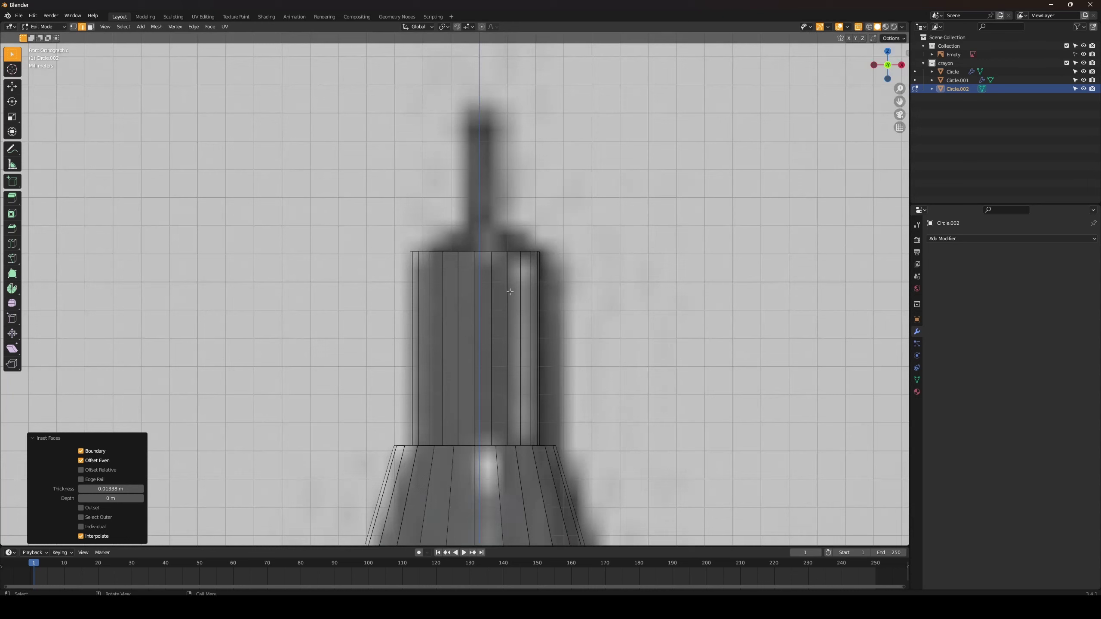
pyautogui.press('e')
pyautogui.press('Escape')
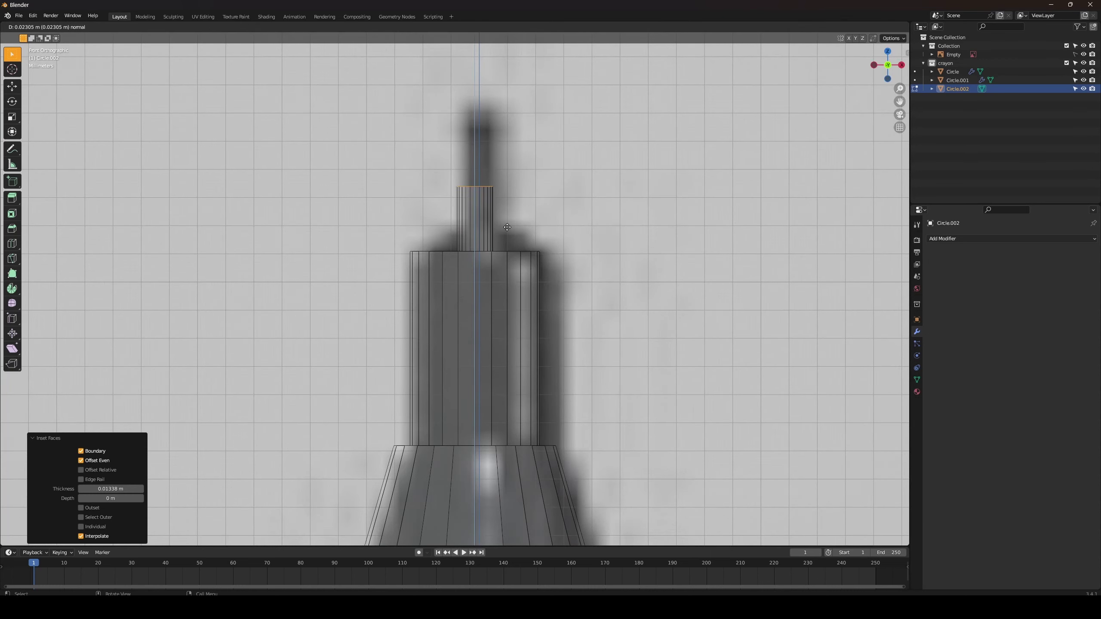
# Step: Shrink the inner face, extrude it into a thin sleeve, and slant its top 12.6°
pyautogui.moveTo(508, 233); pyautogui.dragTo(571, 279, button='middle')
pyautogui.press('s')
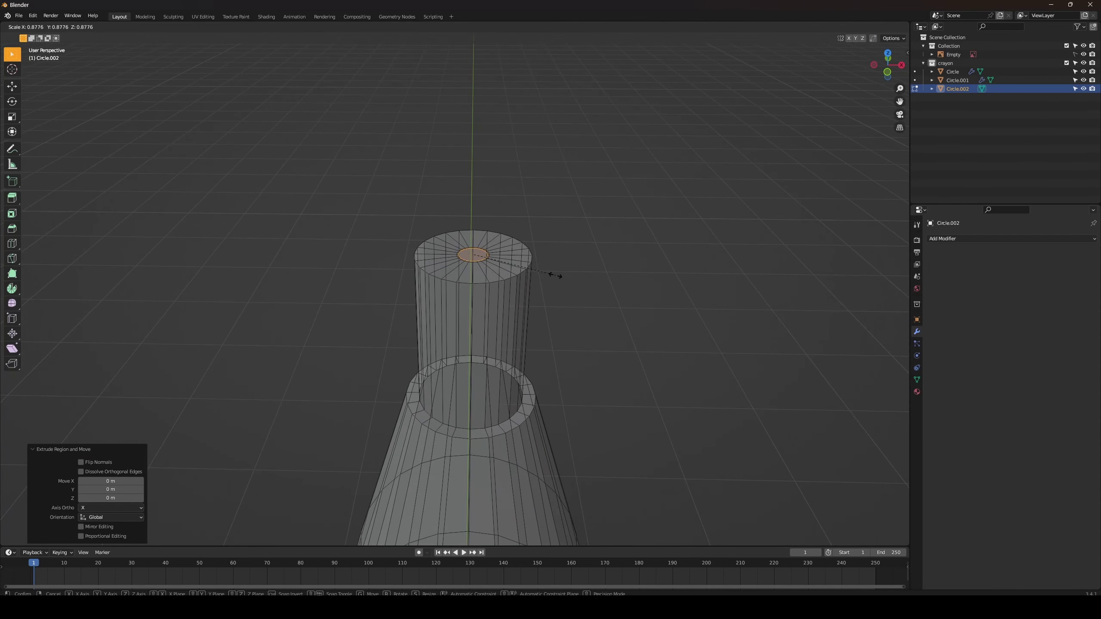
pyautogui.click(536, 267)
pyautogui.press('KP_1')
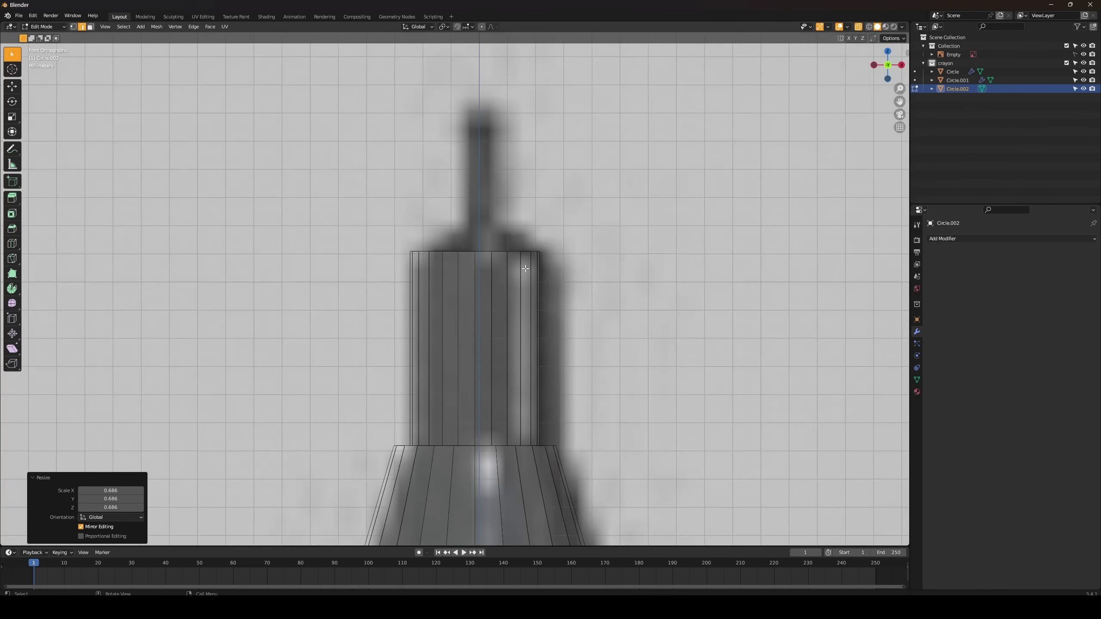
pyautogui.press('e')
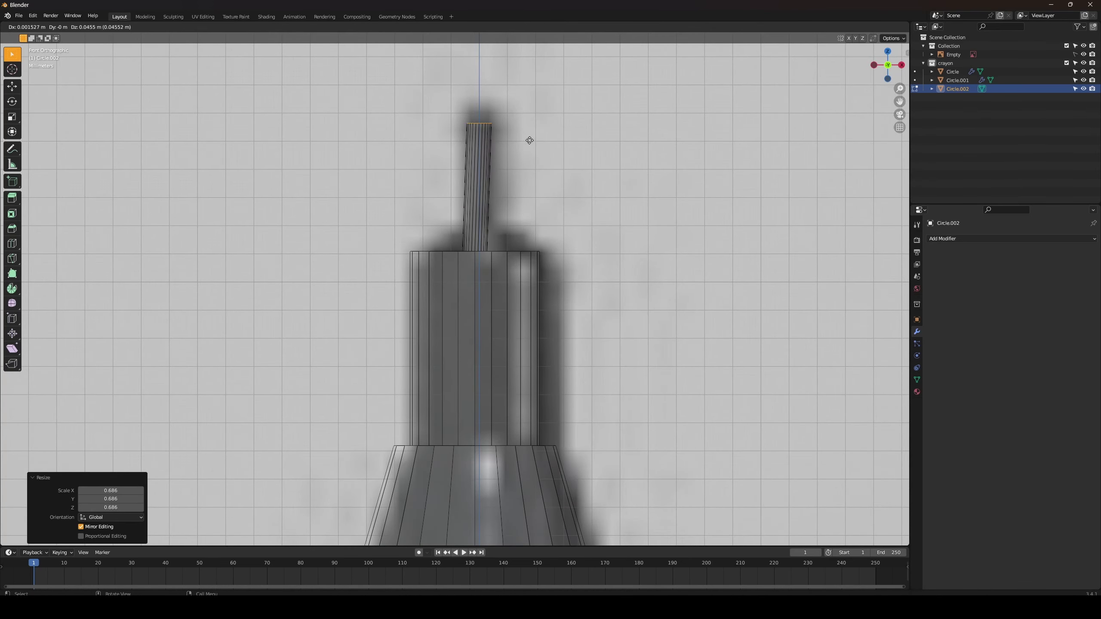
pyautogui.click(529, 141)
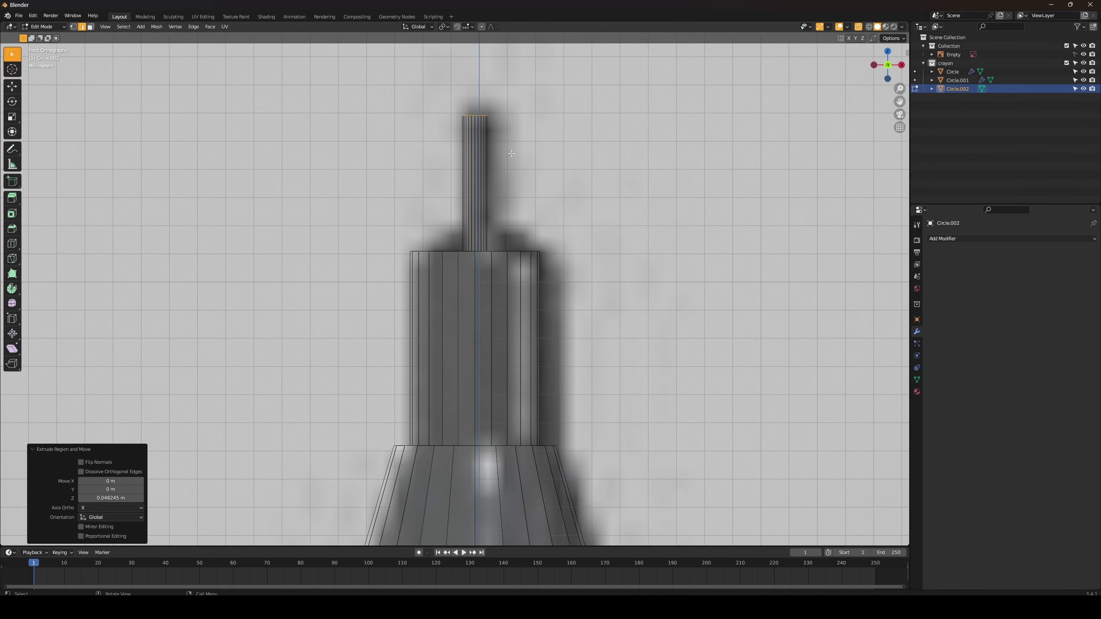
pyautogui.press('r')
pyautogui.click(498, 146)
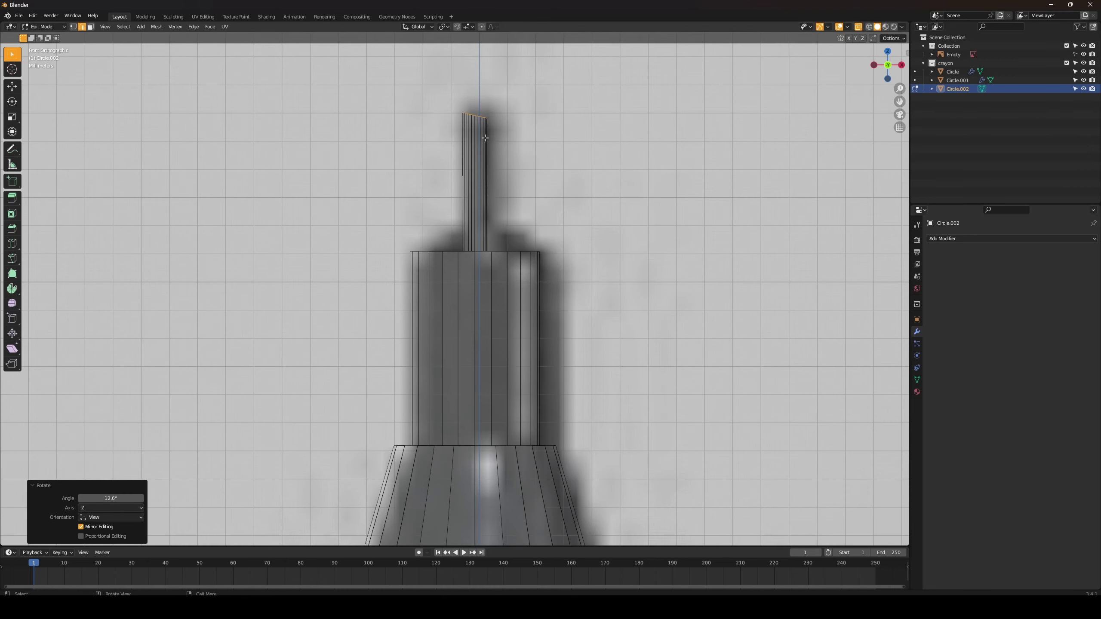
# Step: Bevel the edge loop at the cone's top with 4 segments
pyautogui.moveTo(492, 245)
pyautogui.mouseDown(button='middle')
pyautogui.moveTo(491, 260)
pyautogui.moveTo(498, 249)
pyautogui.mouseUp(button='middle')
pyautogui.keyDown('alt'); pyautogui.click(476, 449); pyautogui.keyUp('alt')
pyautogui.hotkey('ctrl', 'b')
pyautogui.scroll(3, 526, 487)
pyautogui.click(530, 491)
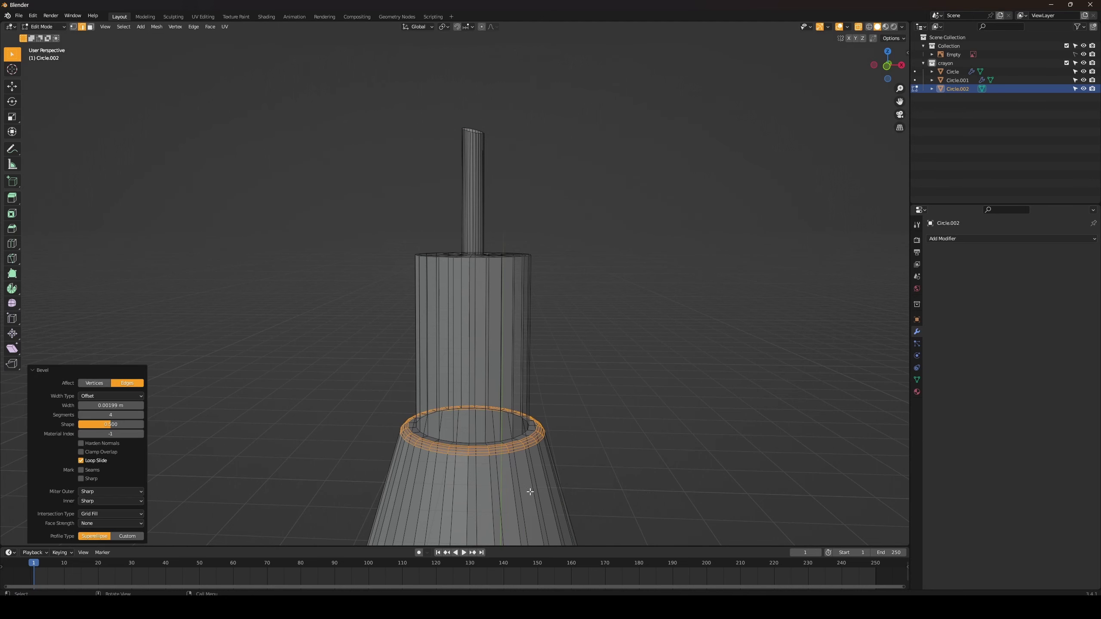
# Step: Bevel the thin inner edge loop and the collar's top rim
pyautogui.keyDown('alt'); pyautogui.click(476, 450); pyautogui.keyUp('alt')
pyautogui.scroll(1, 485, 451)
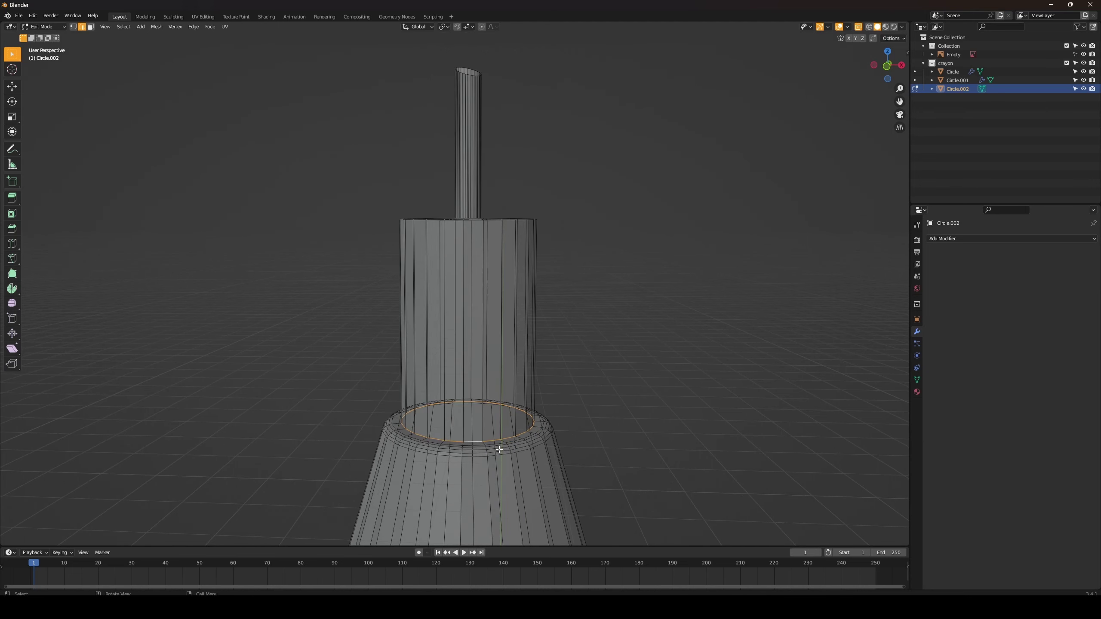
pyautogui.hotkey('ctrl', 'b')
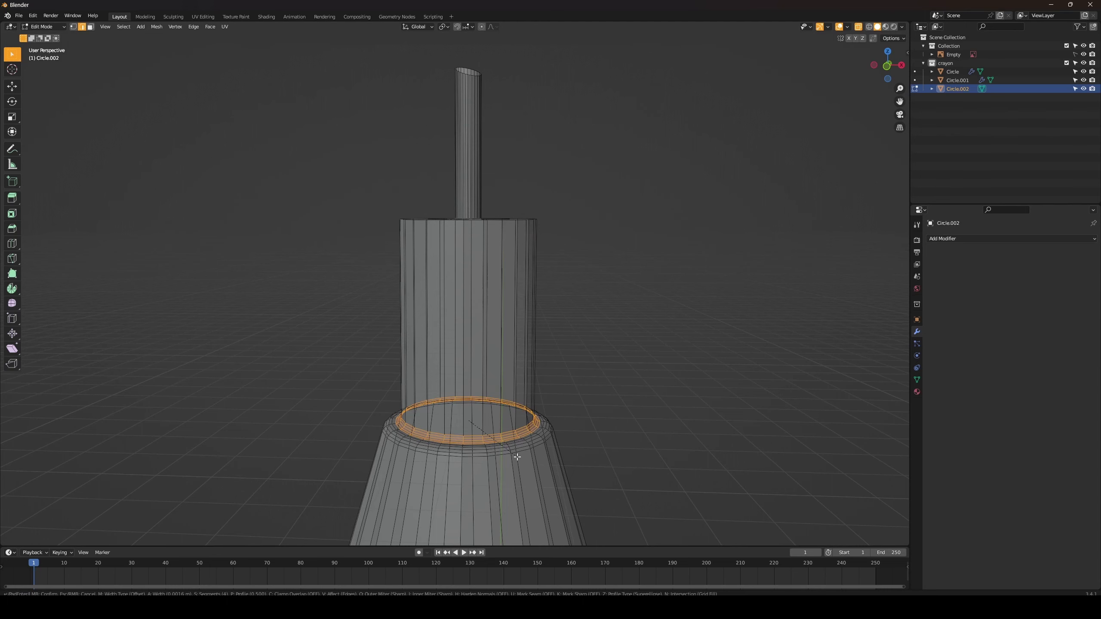
pyautogui.click(517, 457)
pyautogui.keyDown('alt'); pyautogui.click(511, 221); pyautogui.keyUp('alt')
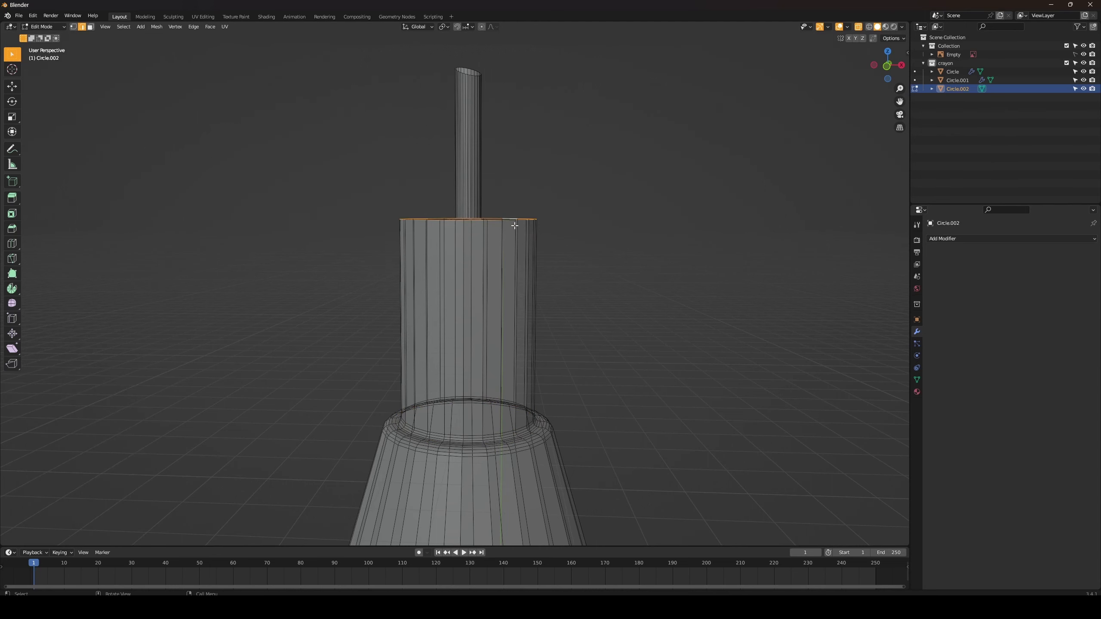
pyautogui.moveTo(505, 220); pyautogui.dragTo(518, 248, button='middle')
pyautogui.hotkey('ctrl', 'b')
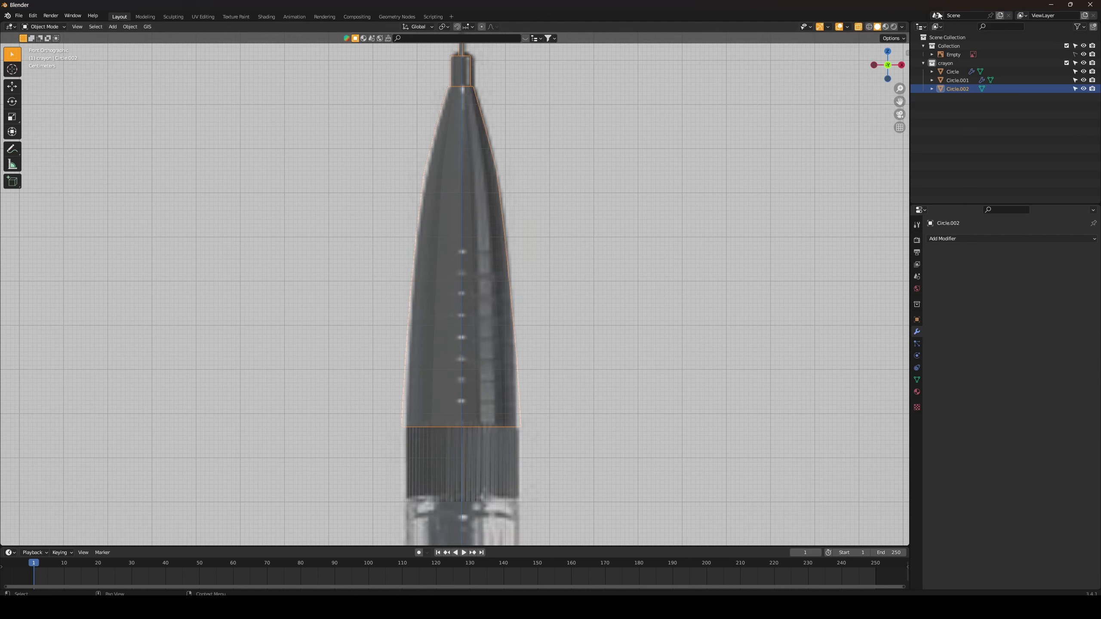
# Step: Turn off X-ray, shade Circle.002 smooth, and add a Subdivision Surface modifier
pyautogui.click(859, 27)
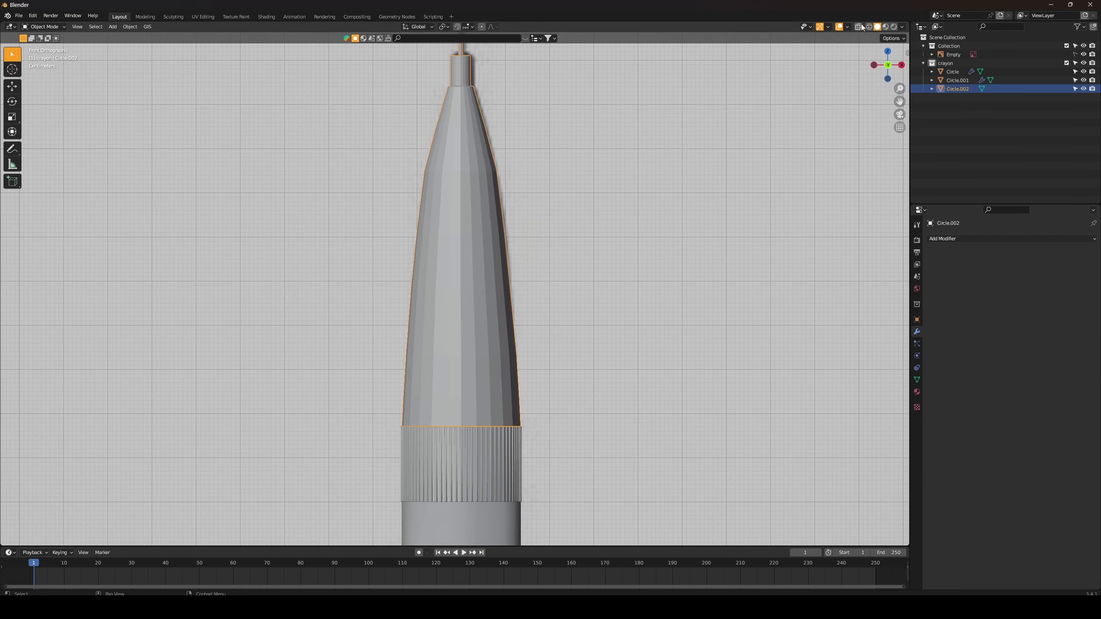
pyautogui.rightClick(450, 192)
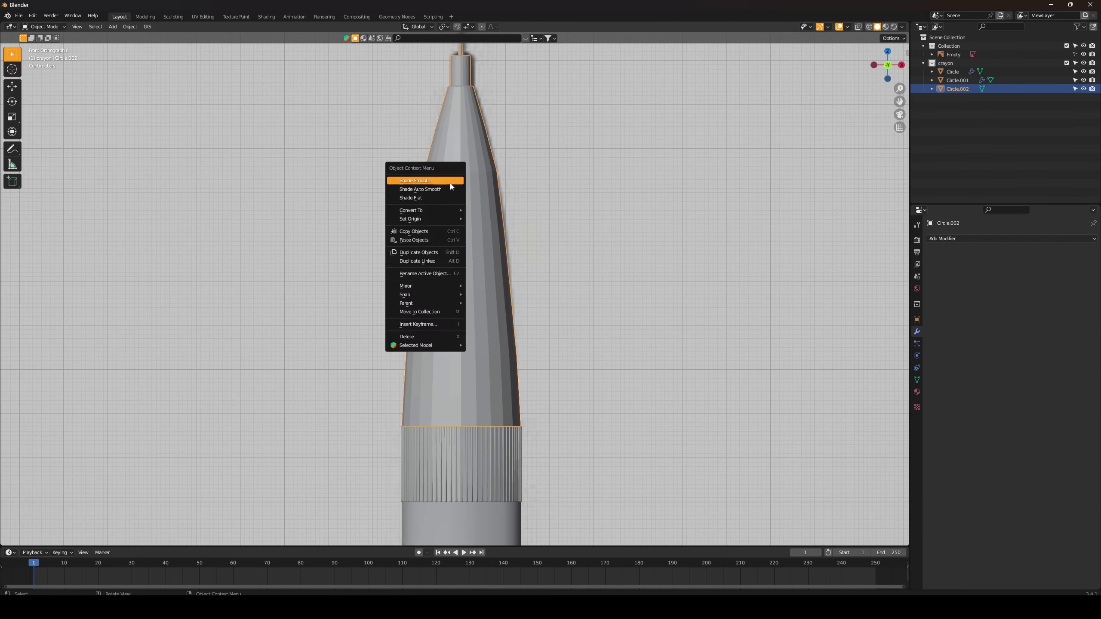
pyautogui.click(449, 182)
pyautogui.click(950, 239)
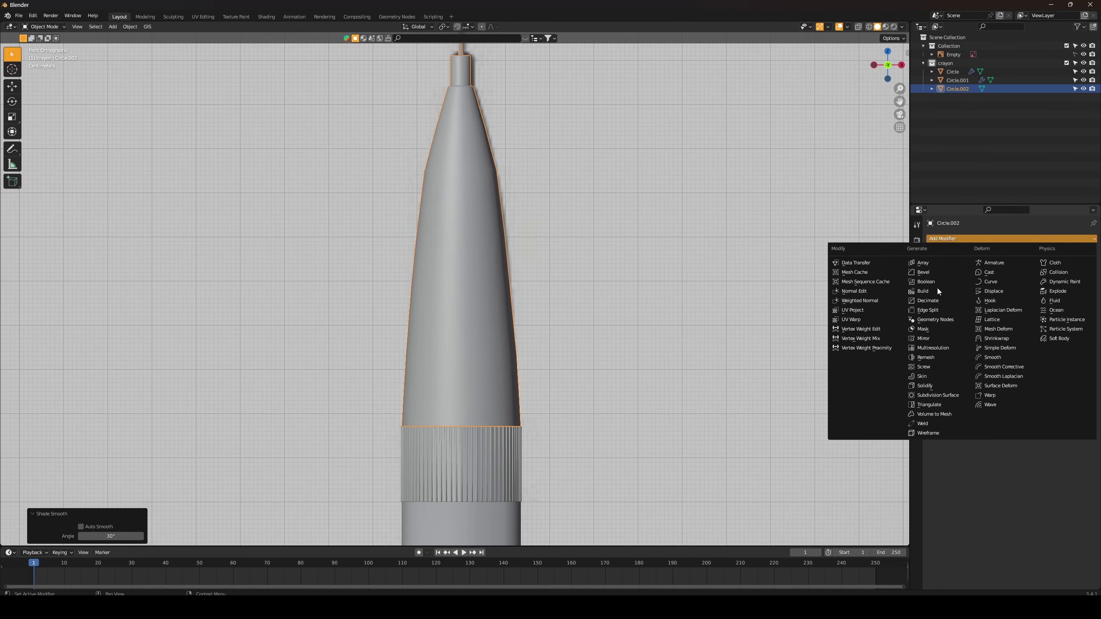
pyautogui.click(932, 393)
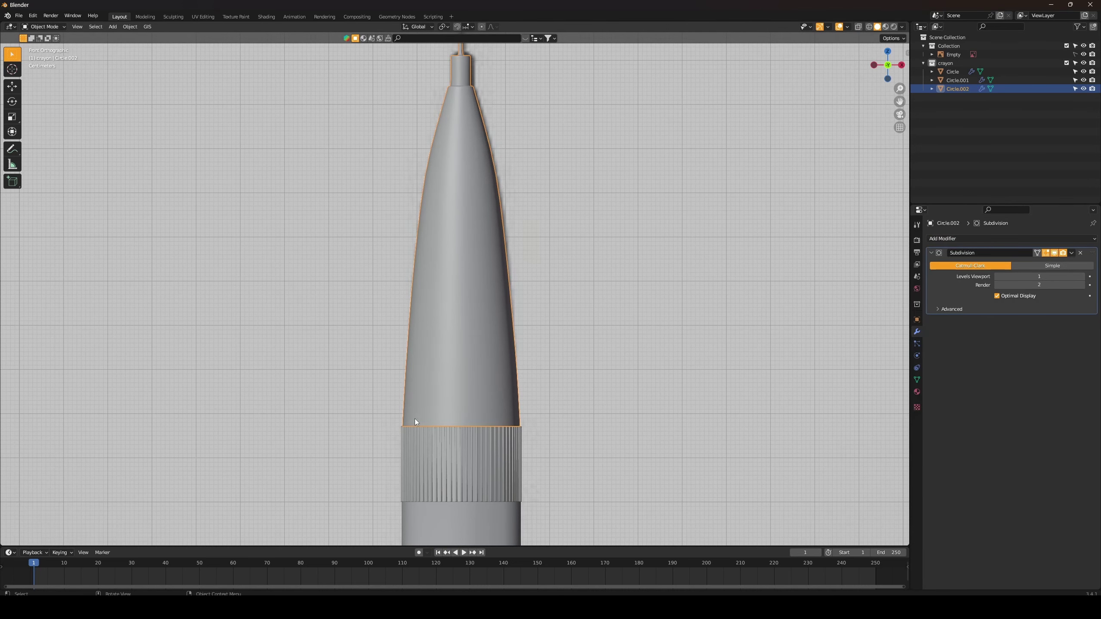
pyautogui.scroll(-2, 478, 154)
pyautogui.keyDown('shift'); pyautogui.moveTo(484, 156); pyautogui.dragTo(466, 150, button='middle'); pyautogui.keyUp('shift')
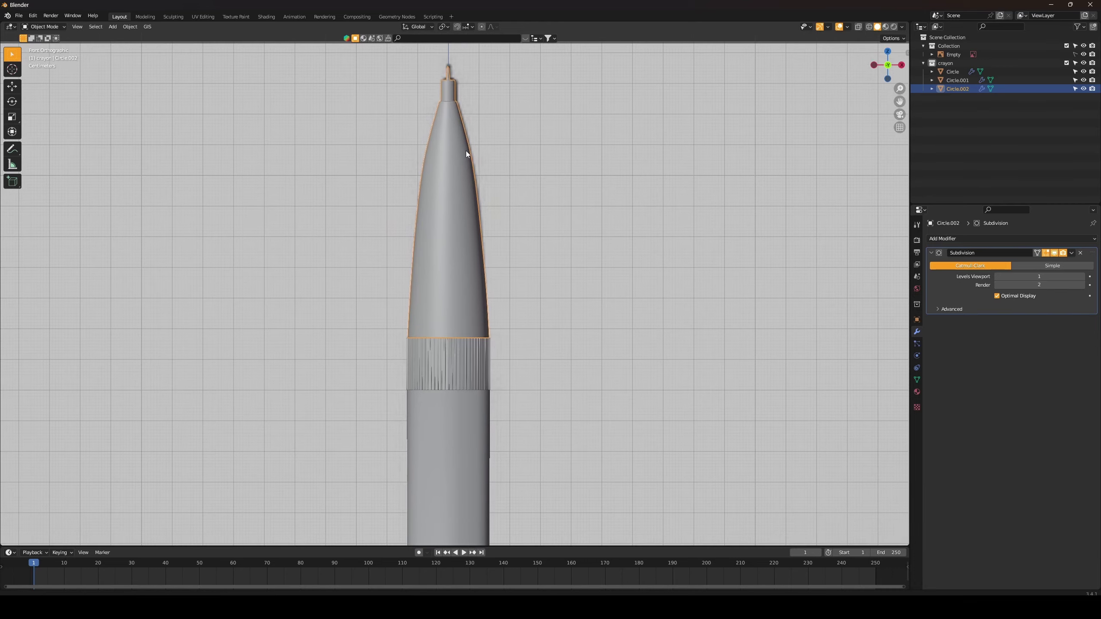
pyautogui.scroll(2, 435, 326)
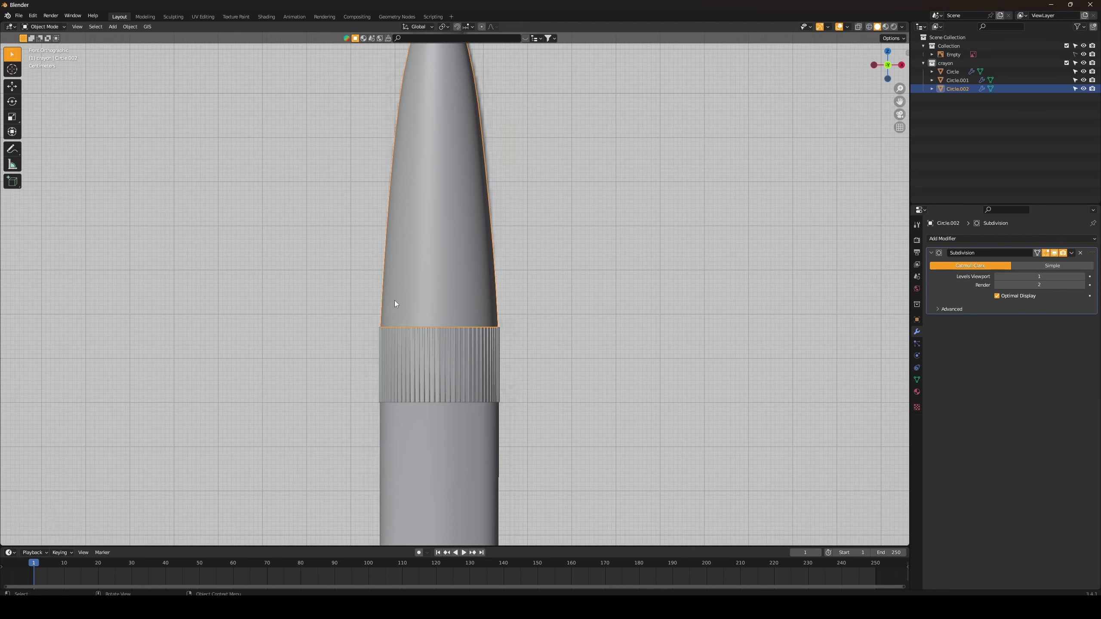
# Step: Deselect the tip and hide the crayon collection to reveal the pencil reference
pyautogui.click(554, 329)
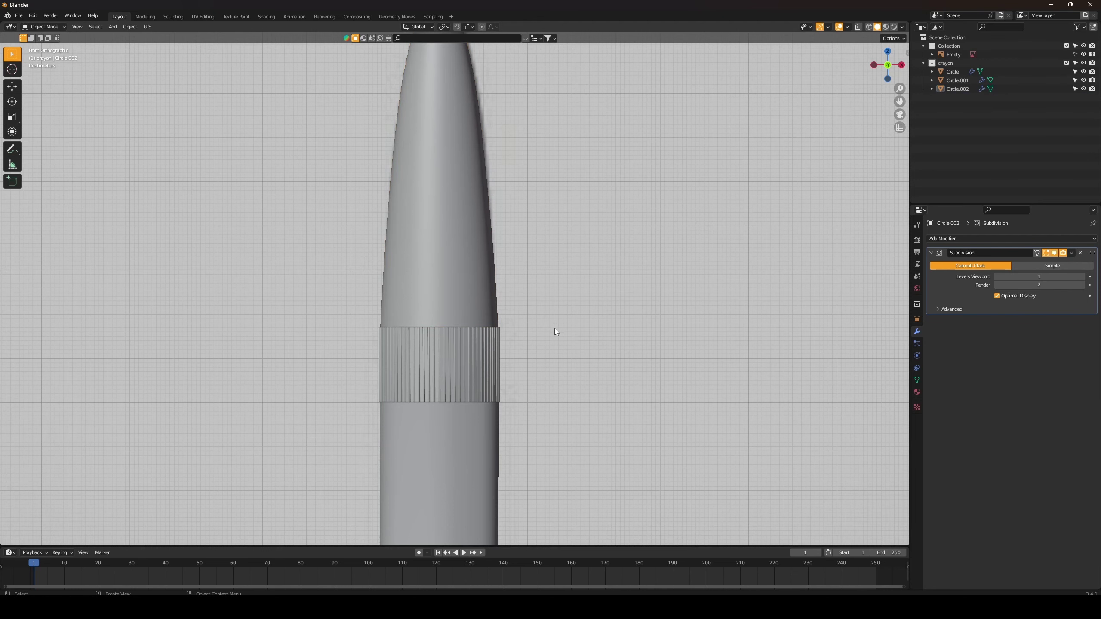
pyautogui.scroll(-4, 553, 329)
pyautogui.keyDown('shift'); pyautogui.moveTo(547, 369); pyautogui.dragTo(529, 137, button='middle'); pyautogui.keyUp('shift')
pyautogui.click(1066, 63)
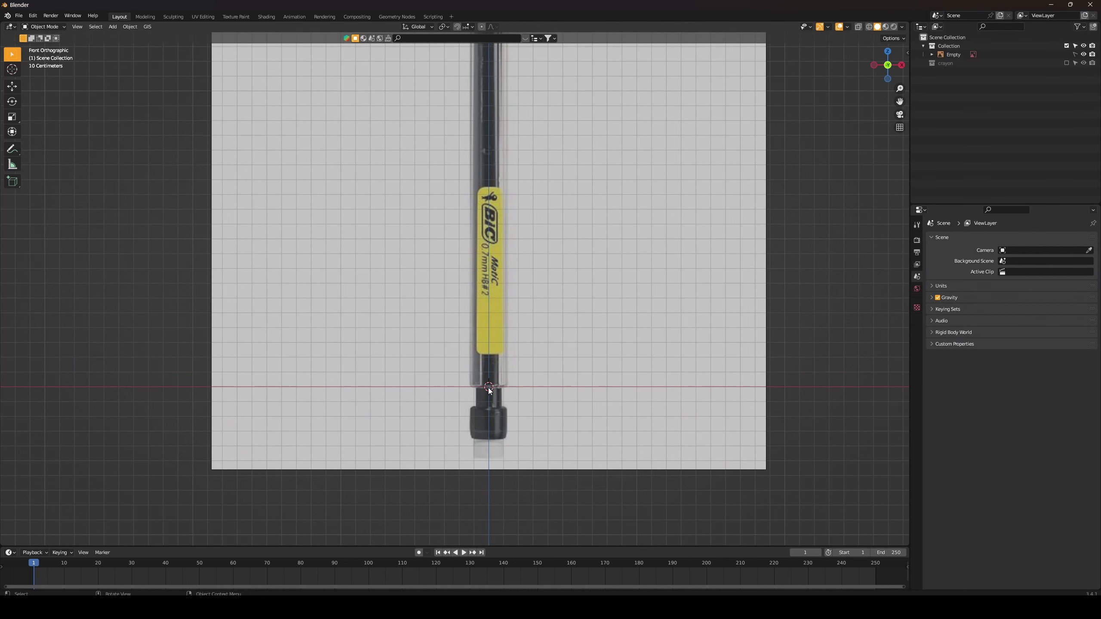
# Step: Recenter the view on the pencil reference and show the crayon collection again
pyautogui.scroll(-2, 489, 388)
pyautogui.keyDown('shift'); pyautogui.moveTo(511, 366); pyautogui.dragTo(450, 478, button='middle'); pyautogui.keyUp('shift')
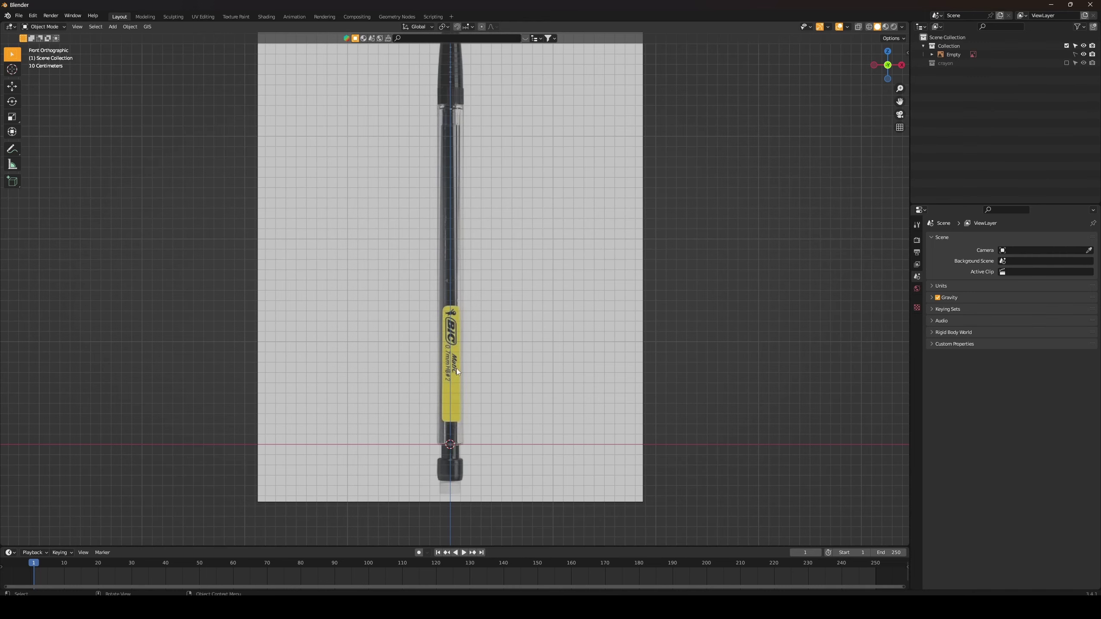
pyautogui.scroll(1, 450, 416)
pyautogui.scroll(1, 464, 369)
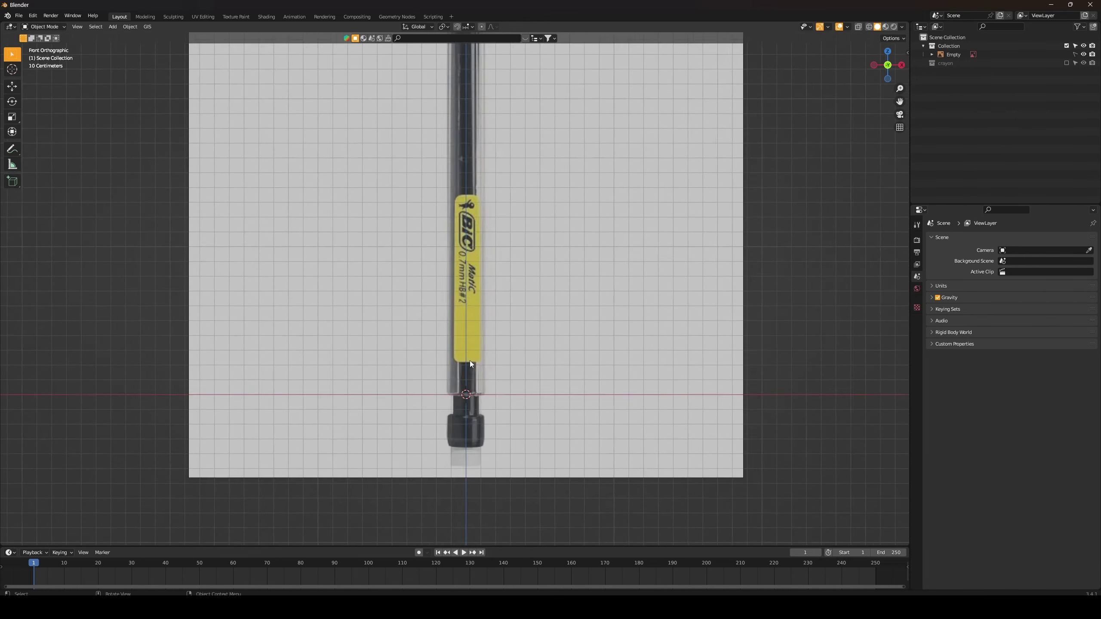
pyautogui.scroll(2, 470, 361)
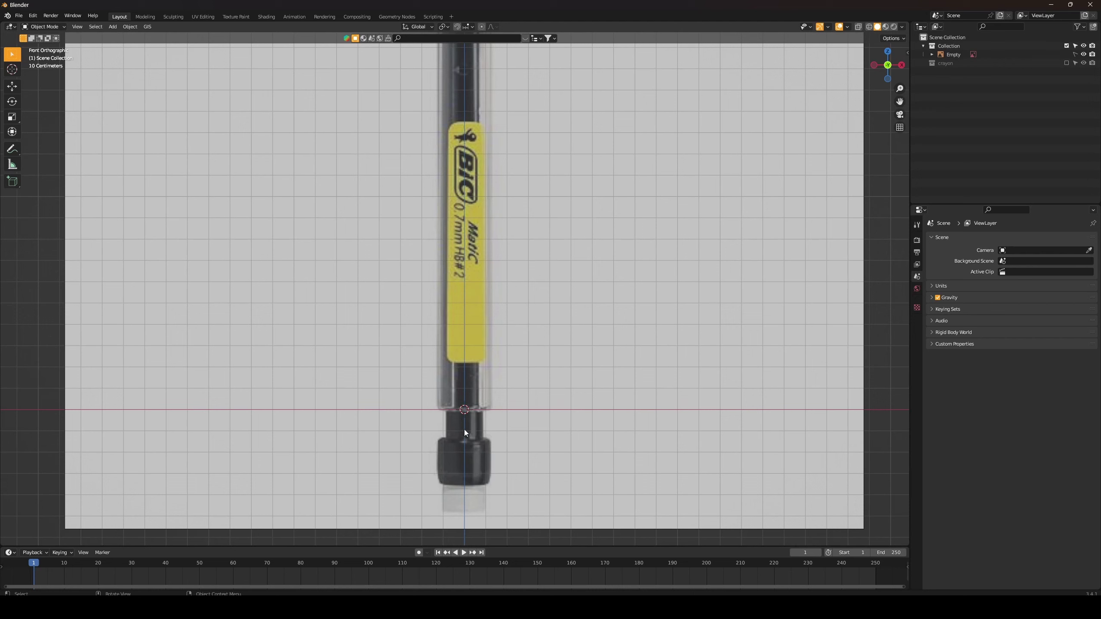
pyautogui.click(1066, 63)
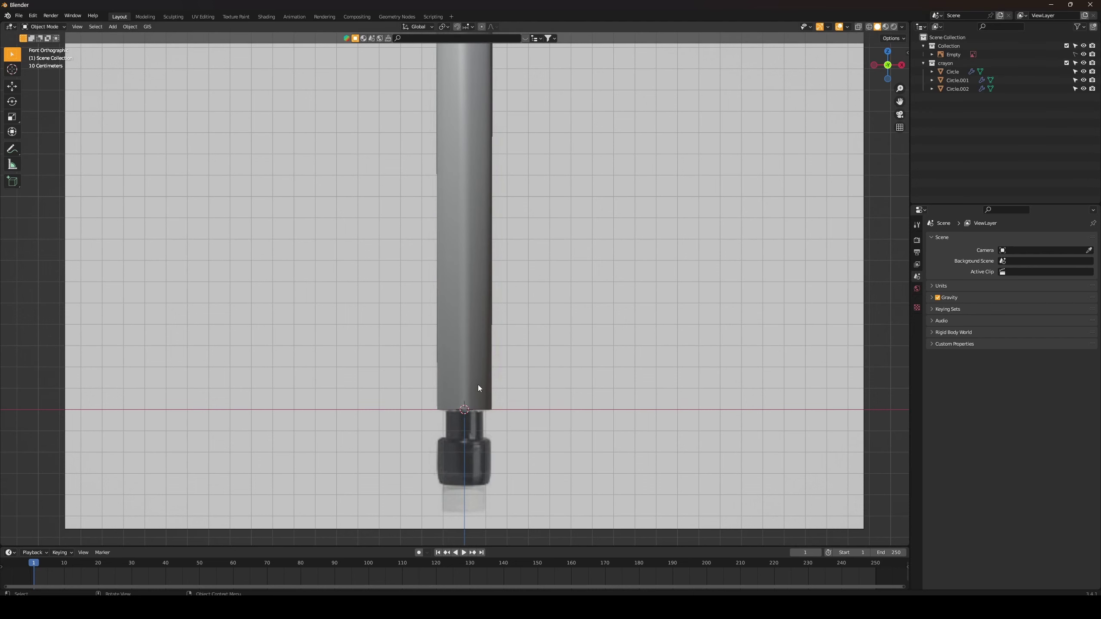
# Step: Add a cylinder with 0.09 m radius and 2.56 m depth
pyautogui.hotkey('shift', 'a')
pyautogui.moveTo(442, 411)
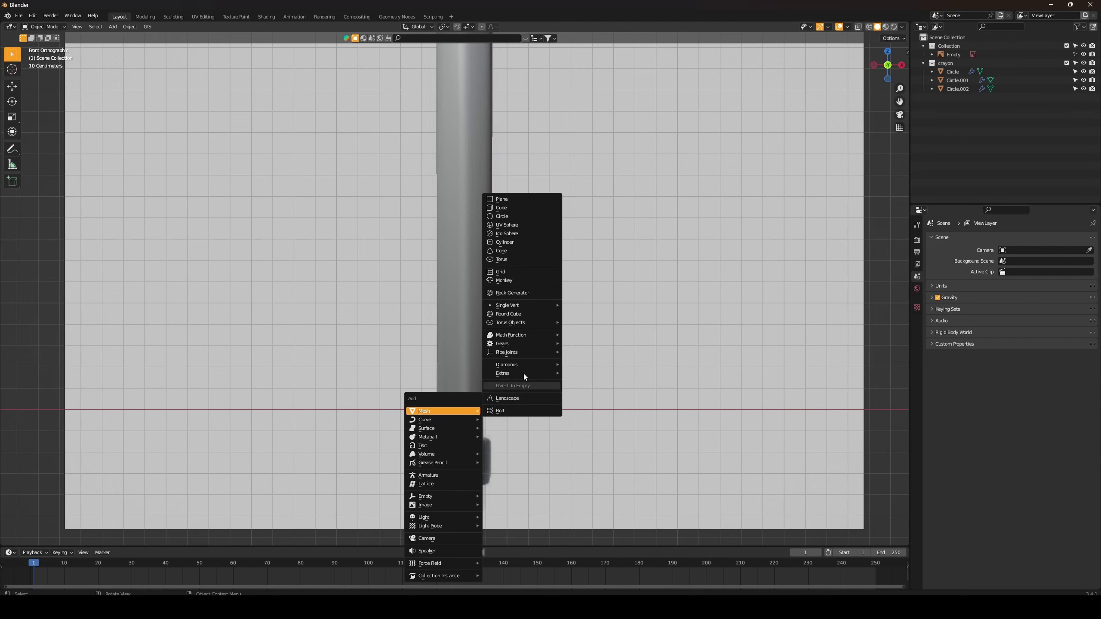
pyautogui.click(515, 242)
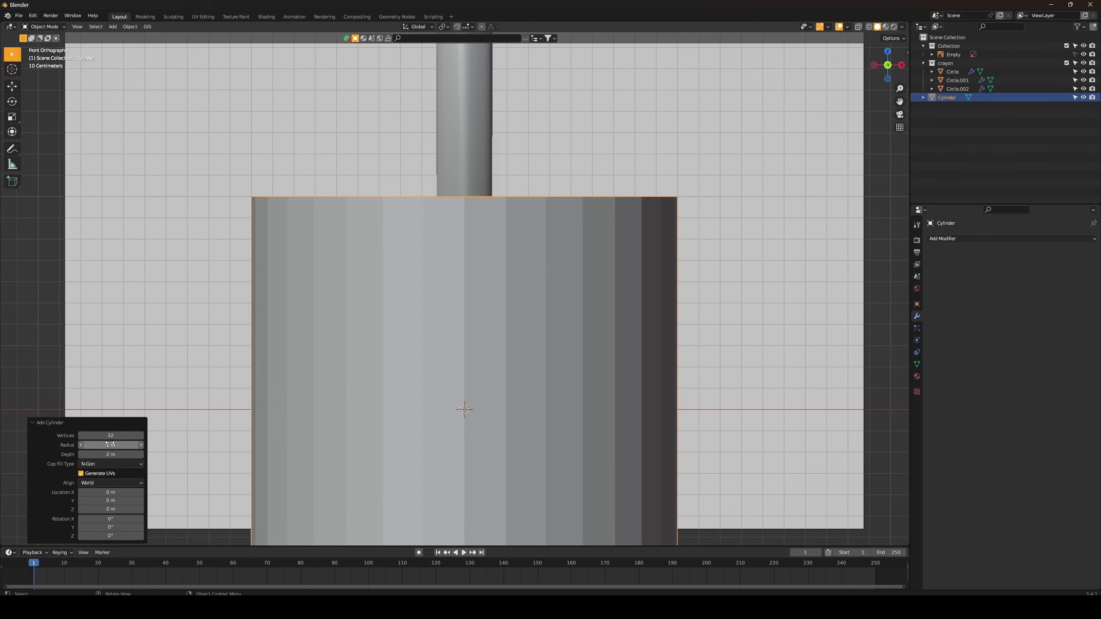
pyautogui.moveTo(111, 445)
pyautogui.mouseDown()
pyautogui.moveTo(68, 444)
pyautogui.moveTo(113, 445)
pyautogui.mouseUp()
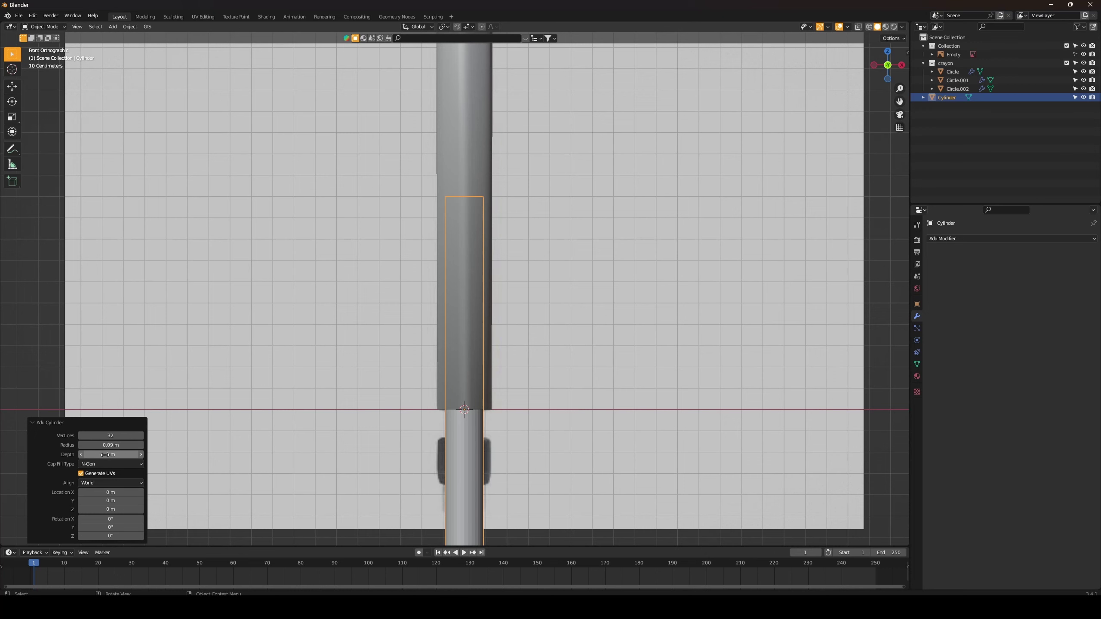
pyautogui.moveTo(105, 454); pyautogui.dragTo(109, 454)
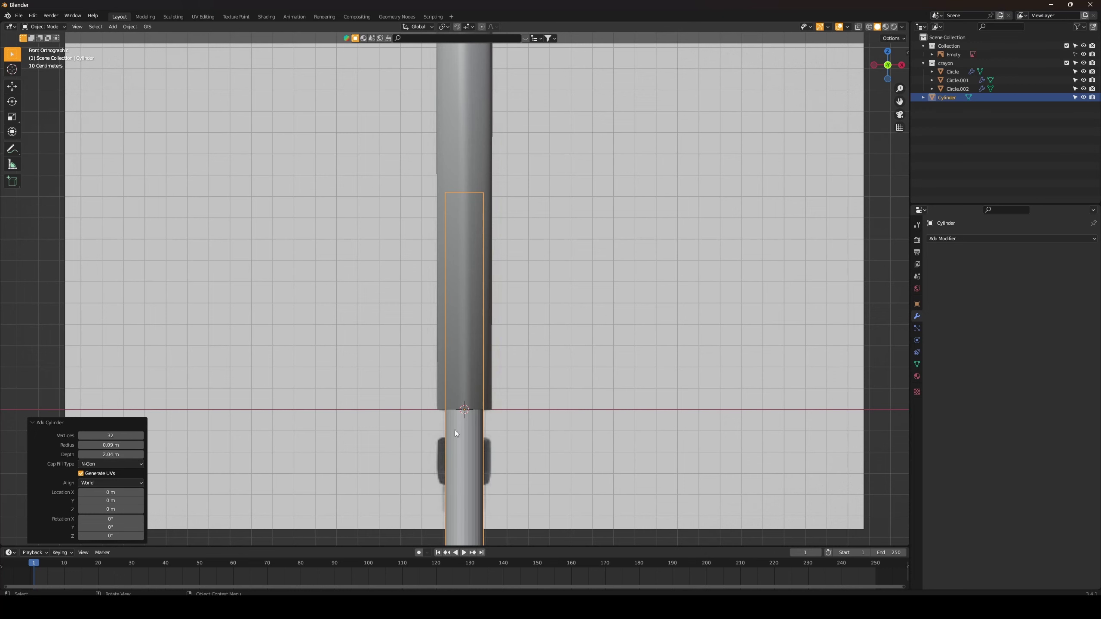
pyautogui.scroll(-3, 453, 430)
pyautogui.rightClick(138, 446)
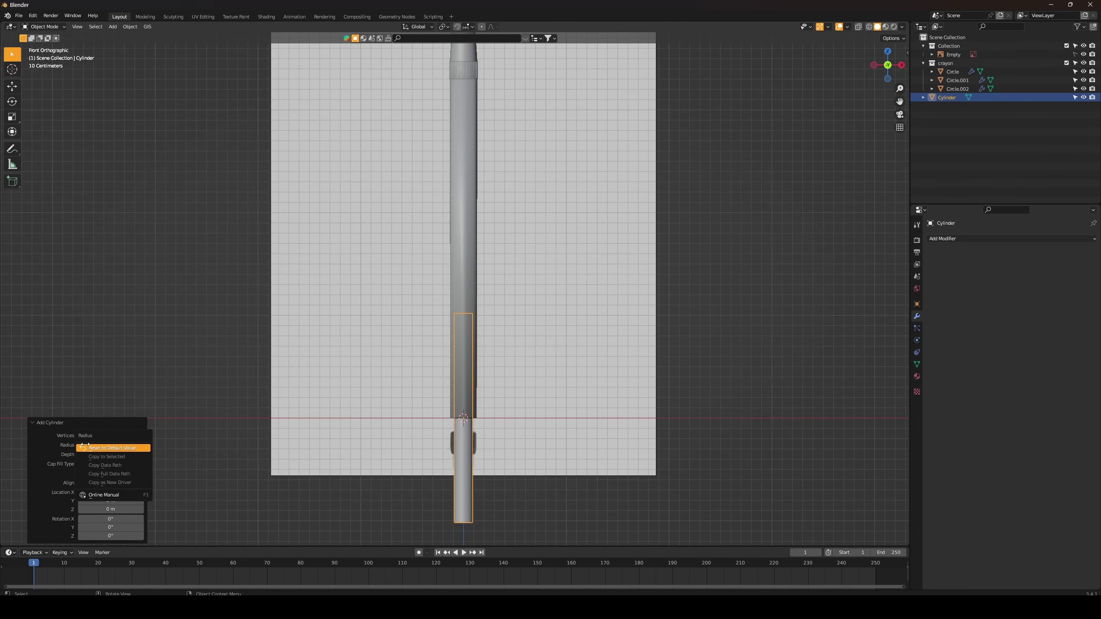
pyautogui.moveTo(97, 454); pyautogui.dragTo(507, 436)
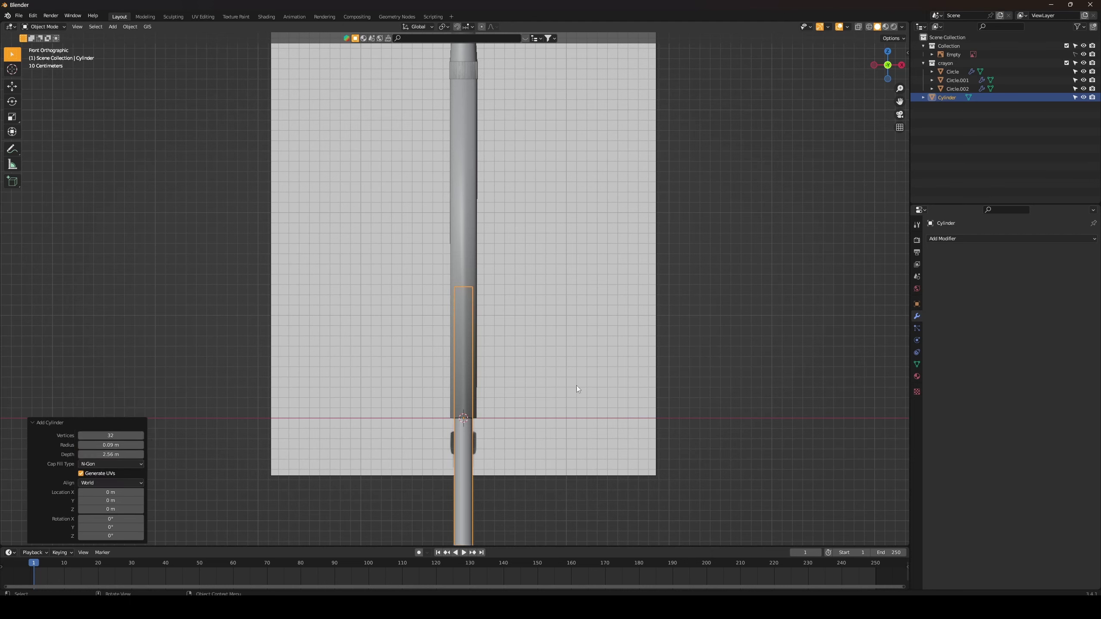
# Step: Turn on X-ray and raise the cylinder 1.1425 m along Z over the reference
pyautogui.click(858, 27)
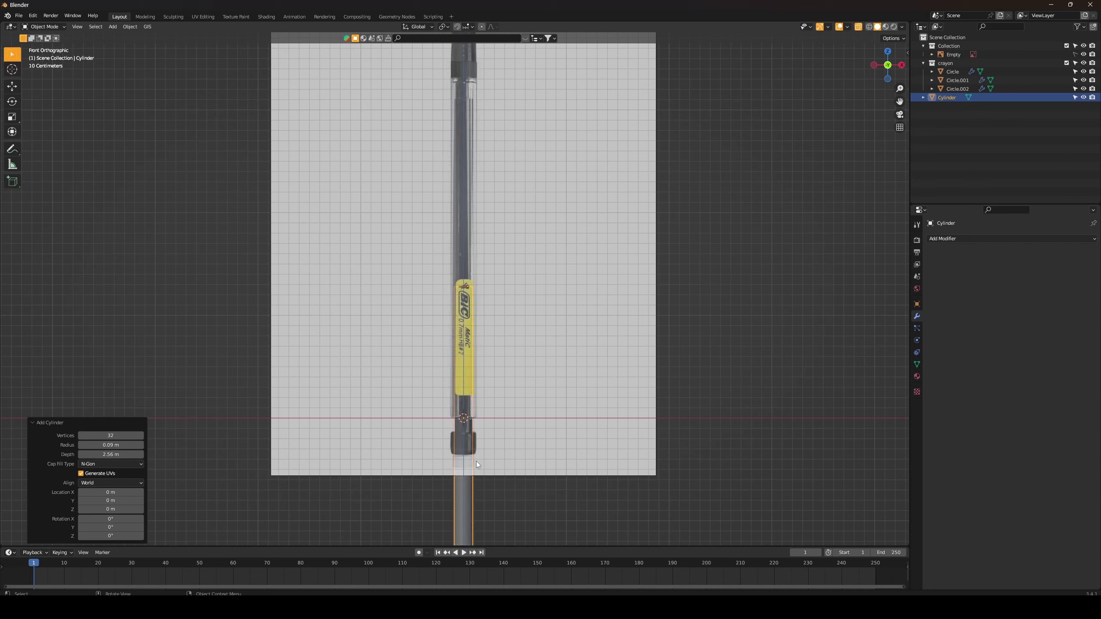
pyautogui.press('g')
pyautogui.press('z')
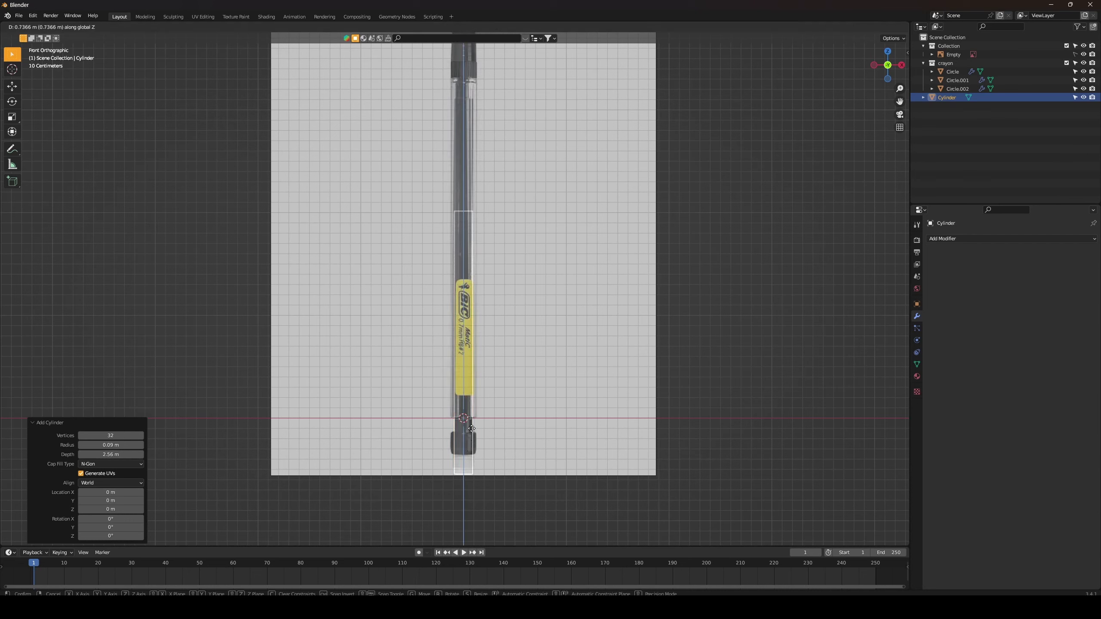
pyautogui.click(468, 396)
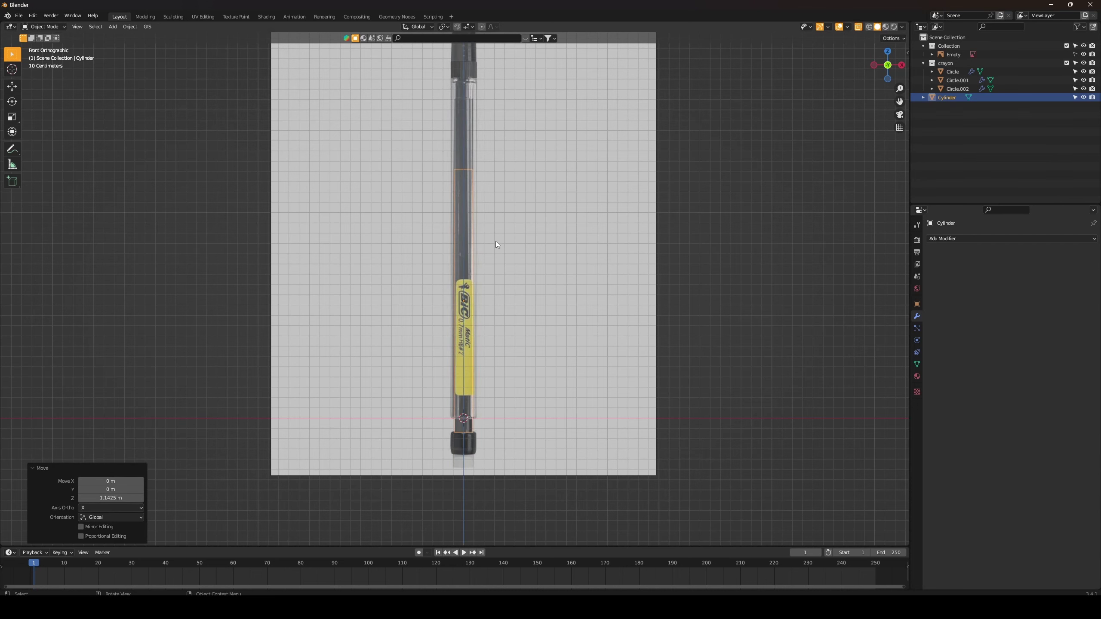
pyautogui.scroll(3, 447, 150)
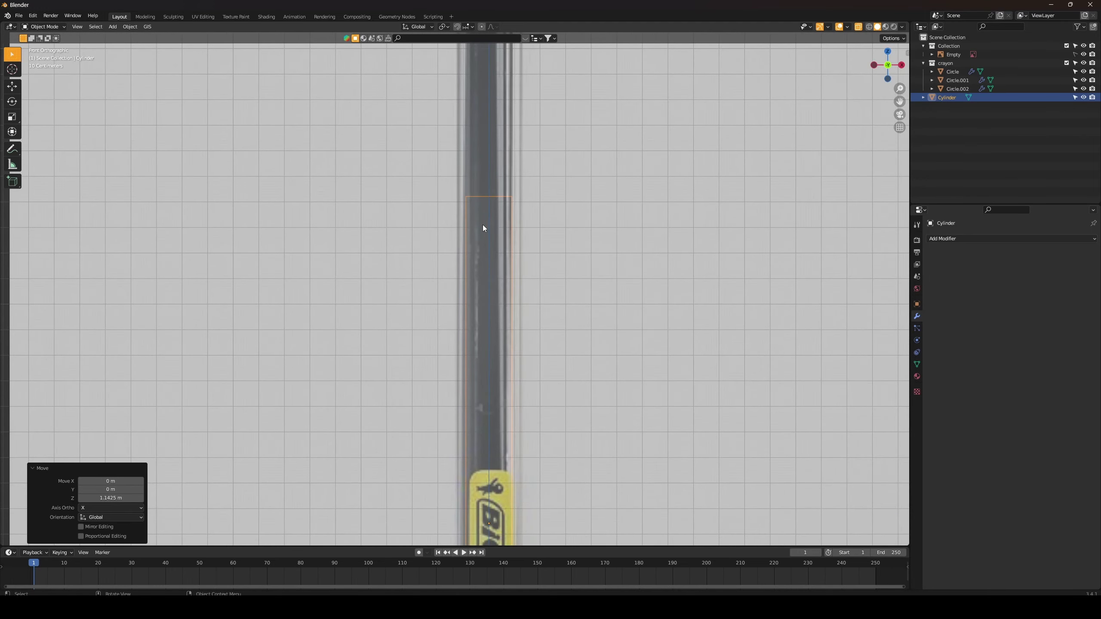
pyautogui.press('Tab')
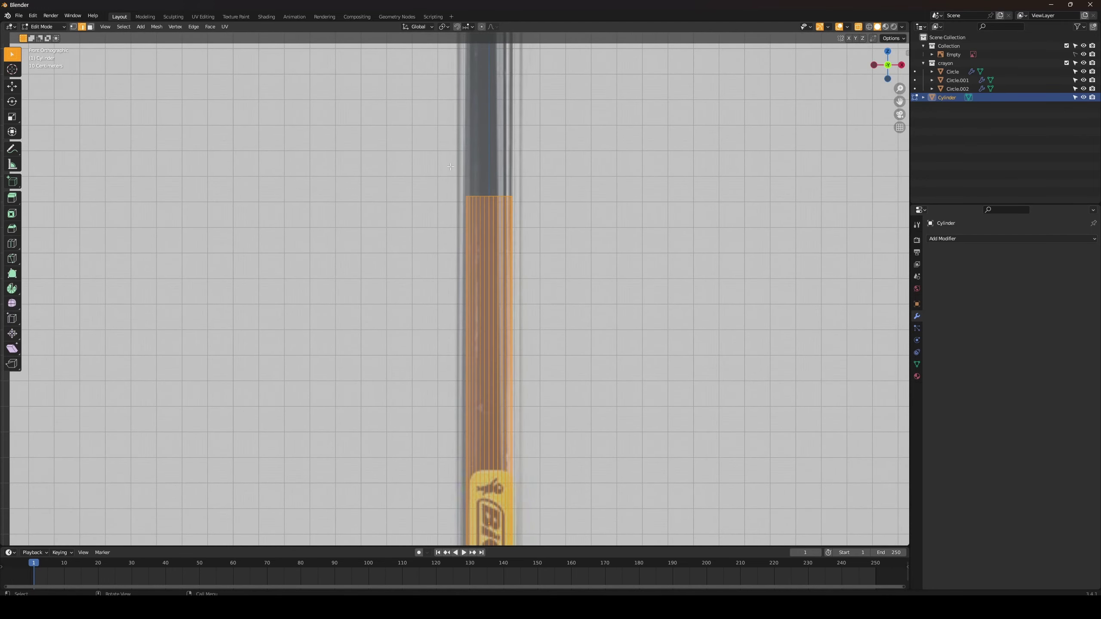
# Step: Select the cylinder's top edge loop and raise it along Z
pyautogui.keyDown('alt'); pyautogui.click(492, 198); pyautogui.keyUp('alt')
pyautogui.scroll(-2, 504, 192)
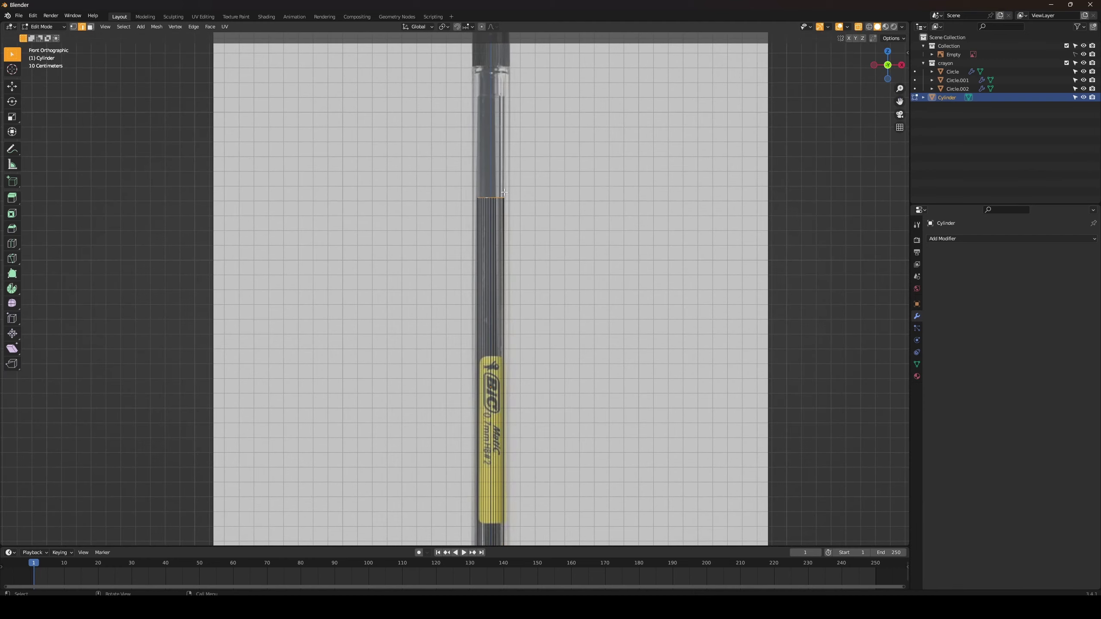
pyautogui.keyDown('shift'); pyautogui.moveTo(504, 192); pyautogui.dragTo(491, 284, button='middle'); pyautogui.keyUp('shift')
pyautogui.press('g')
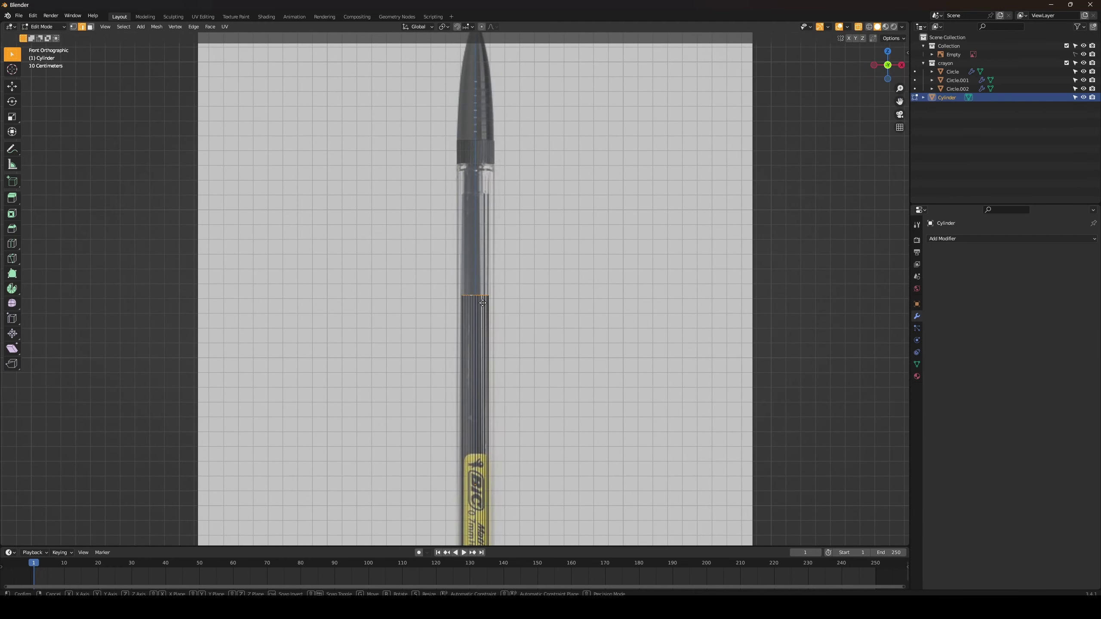
pyautogui.press('z')
pyautogui.click(481, 200)
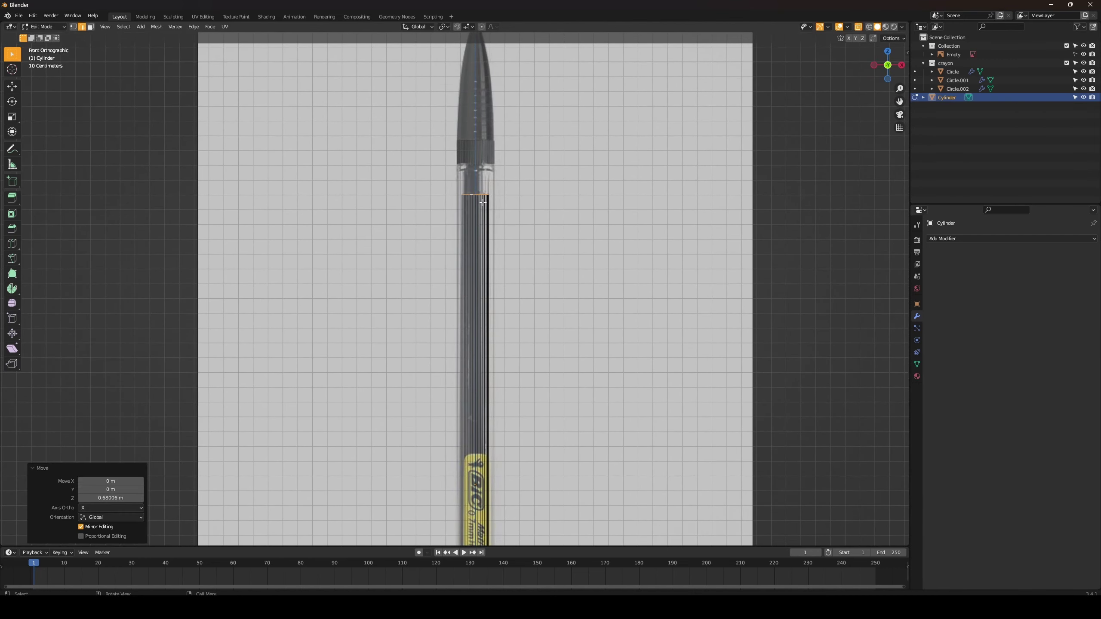
pyautogui.scroll(5, 492, 213)
pyautogui.keyDown('shift'); pyautogui.moveTo(492, 214); pyautogui.dragTo(488, 230, button='middle'); pyautogui.keyUp('shift')
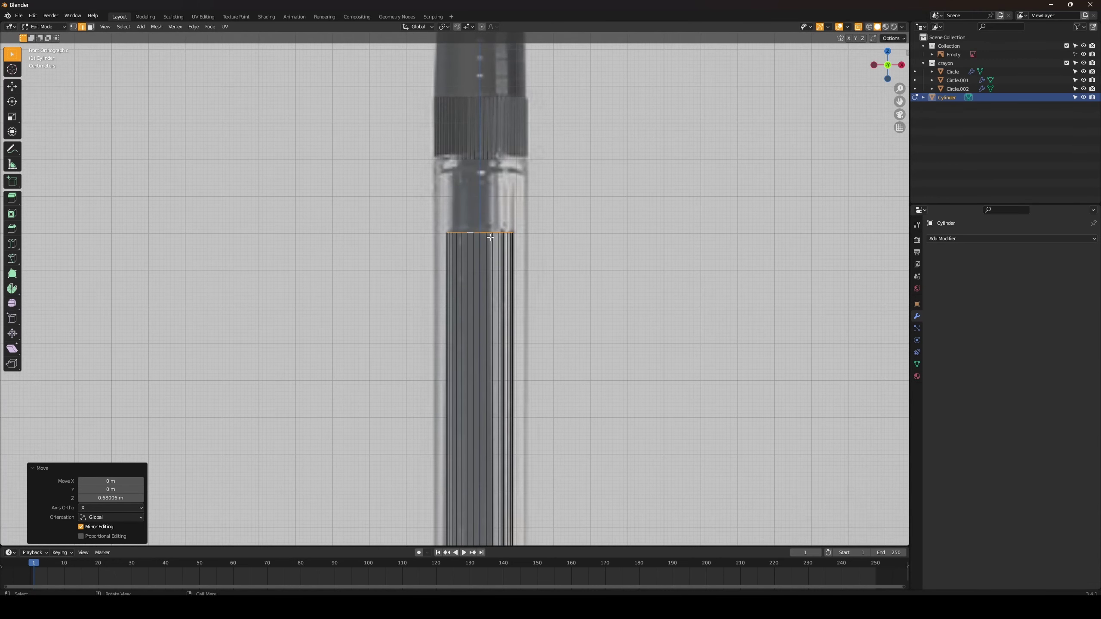
# Step: Extrude the top loop, scale it to 0.885, and extrude it upward
pyautogui.press('e')
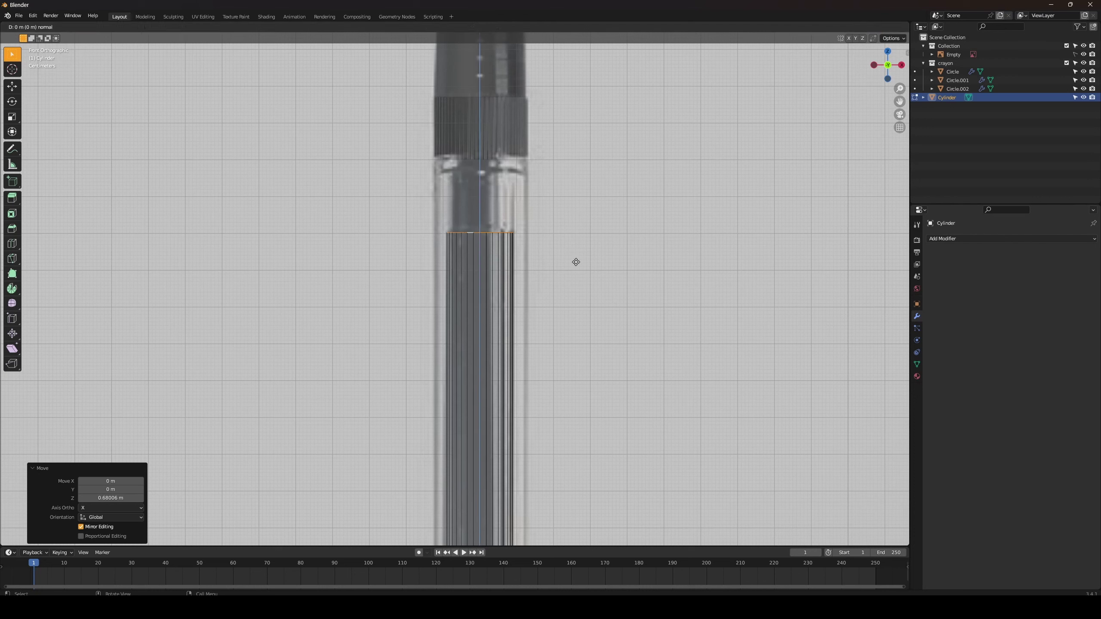
pyautogui.press('Escape')
pyautogui.press('s')
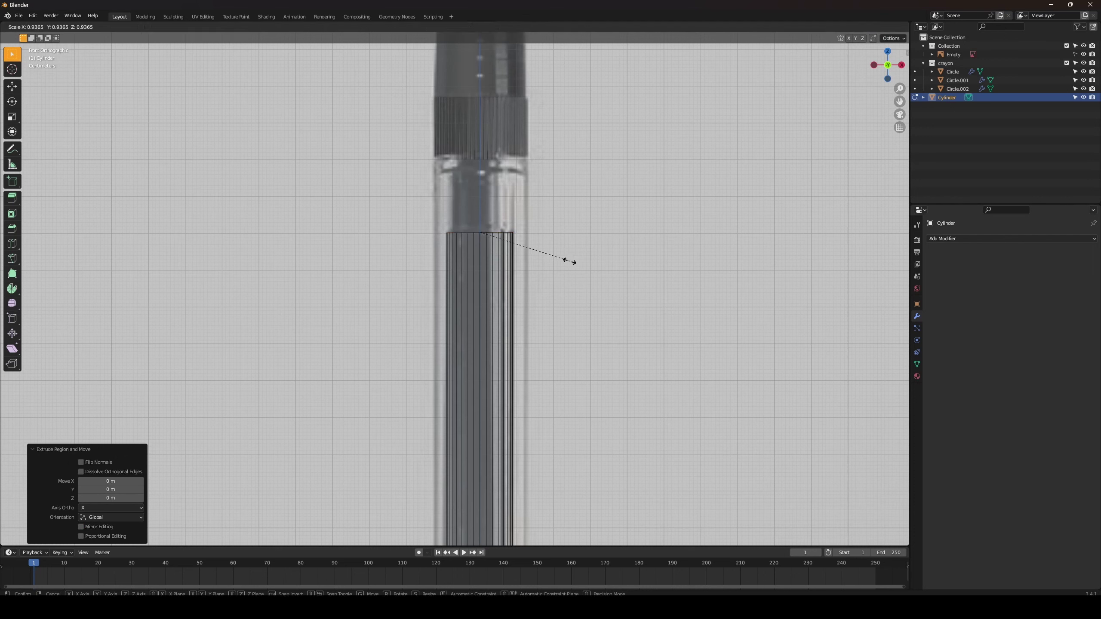
pyautogui.click(564, 260)
pyautogui.press('e')
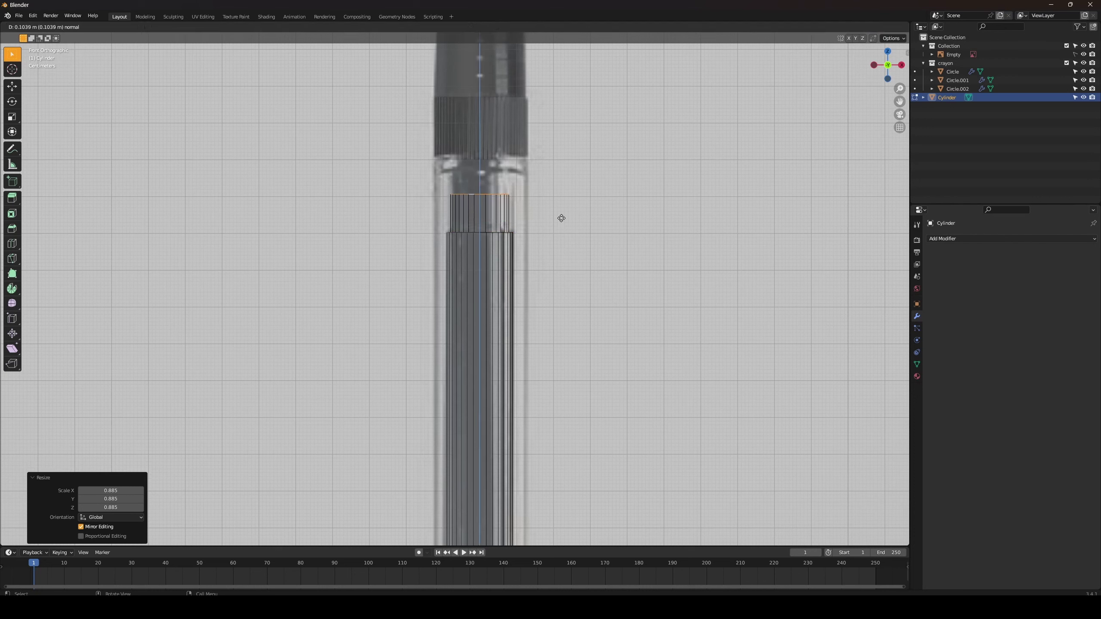
pyautogui.click(558, 195)
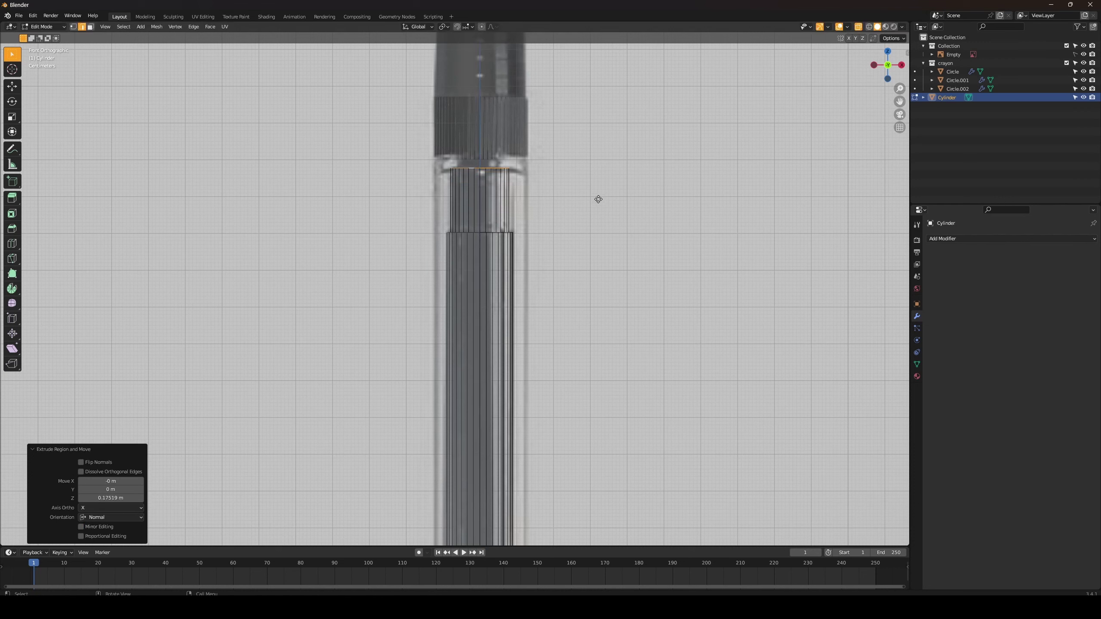
# Step: Extrude the top loop again, scale it to 0.874, and extrude it upward
pyautogui.press('e')
pyautogui.press('Escape')
pyautogui.press('s')
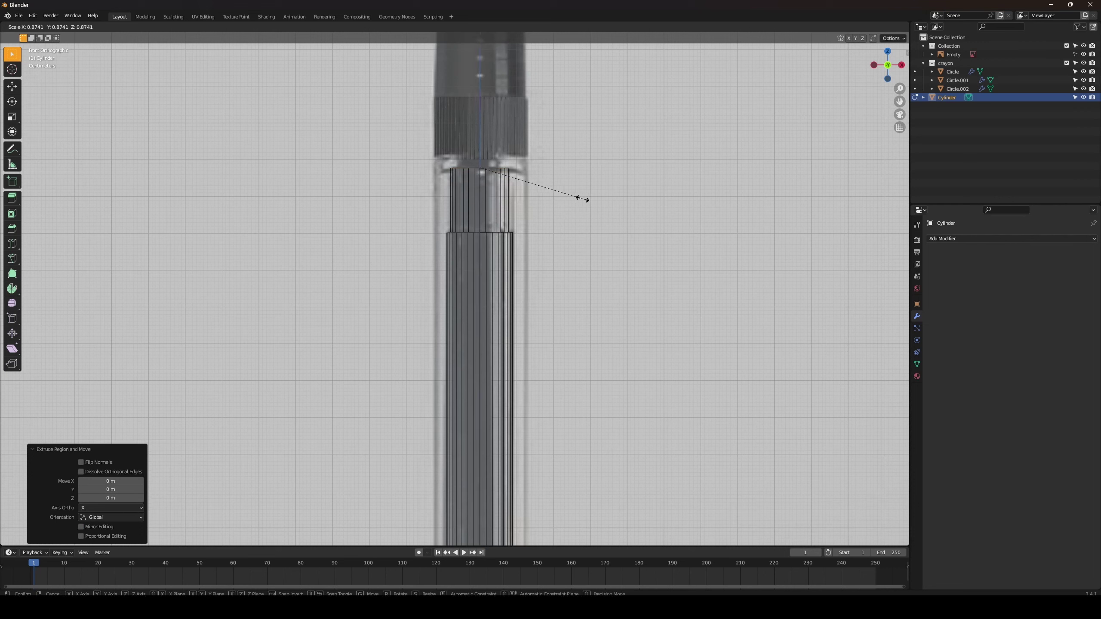
pyautogui.click(583, 196)
pyautogui.press('e')
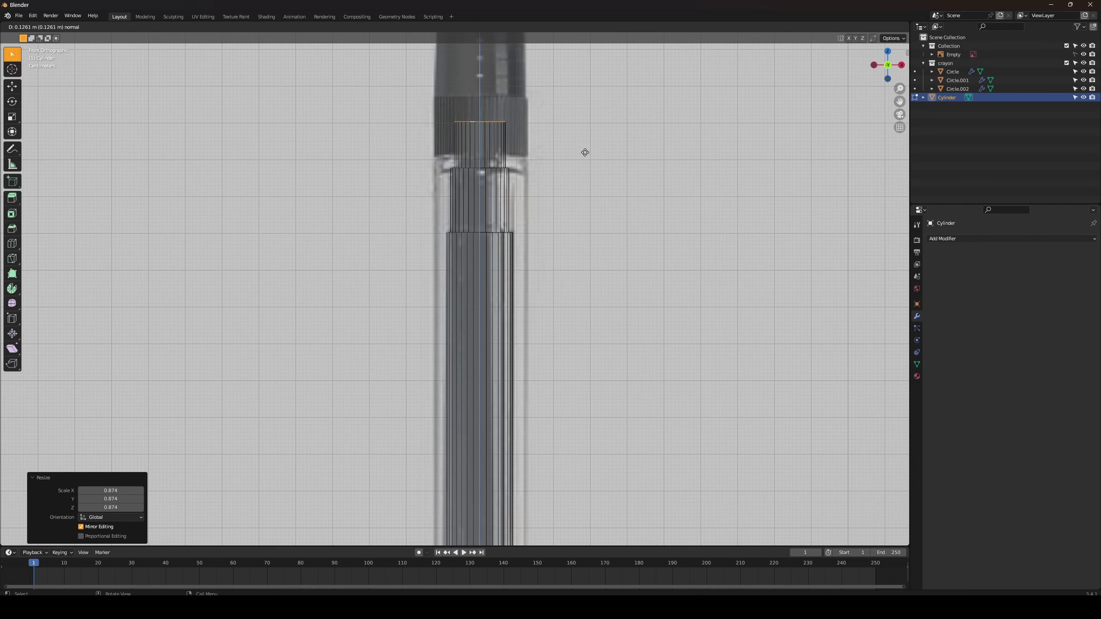
pyautogui.click(585, 152)
# Step: Turn X-ray off and return to the orthographic front view
pyautogui.moveTo(494, 148); pyautogui.dragTo(503, 183, button='middle')
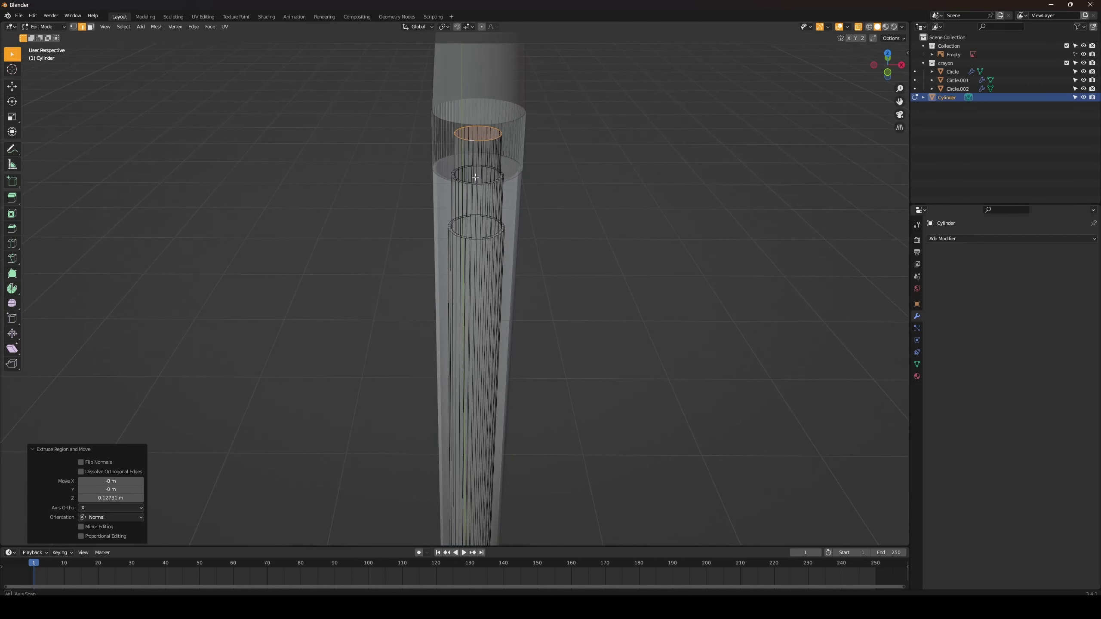
pyautogui.click(859, 27)
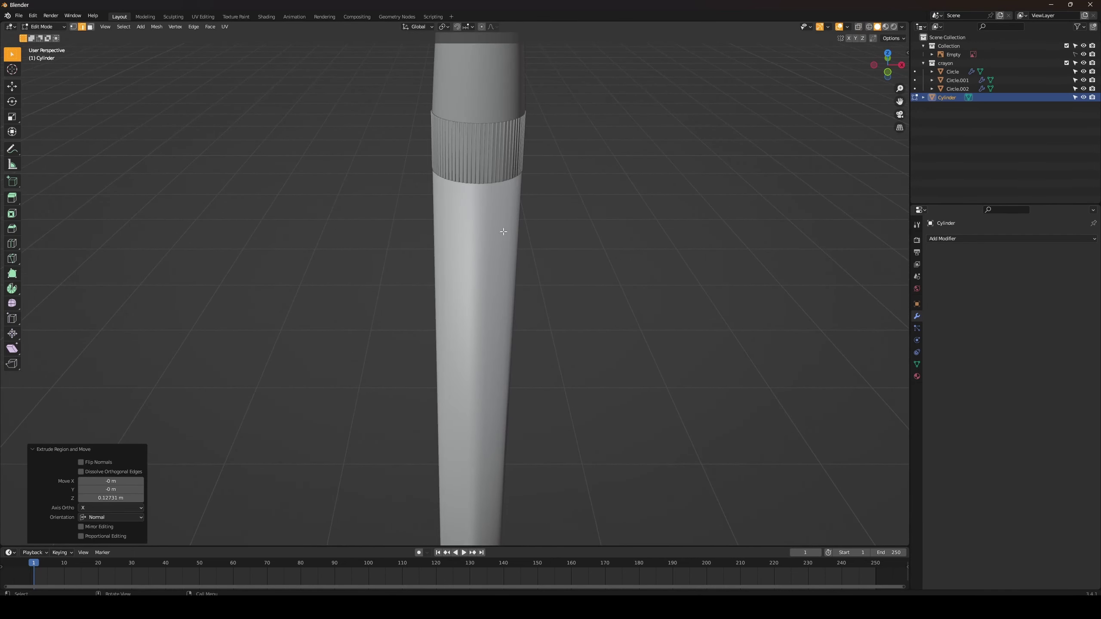
pyautogui.moveTo(501, 231); pyautogui.dragTo(490, 233, button='middle')
pyautogui.scroll(5, 498, 282)
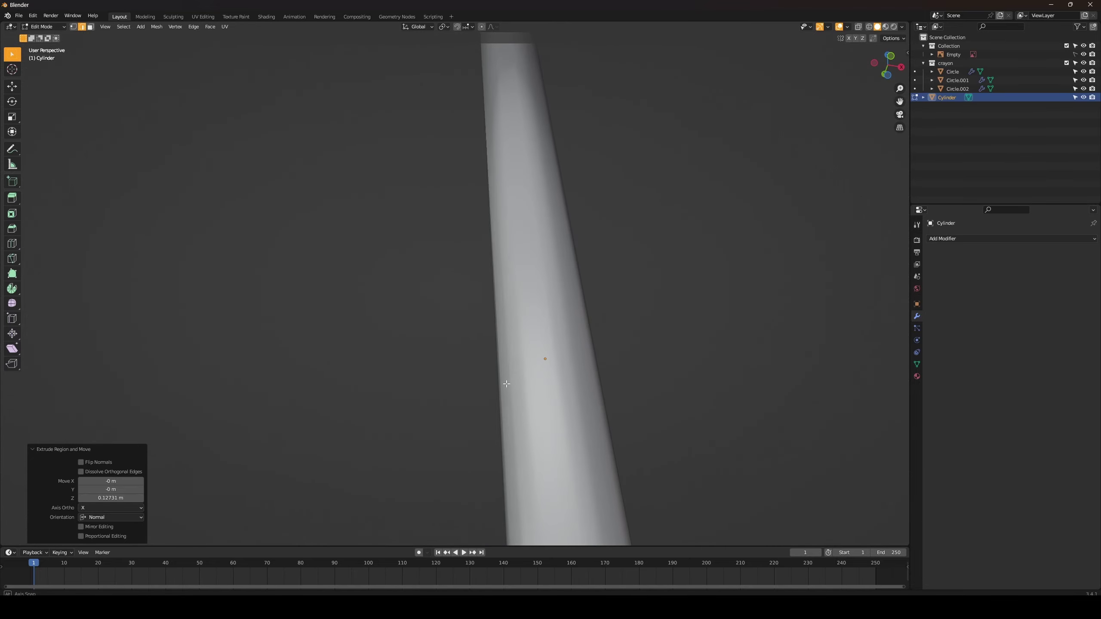
pyautogui.press('KP_5')
pyautogui.press('KP_1')
# Step: Extrude the bottom edge loop, widen it to 1.375, and extrude it downward
pyautogui.scroll(-5, 511, 372)
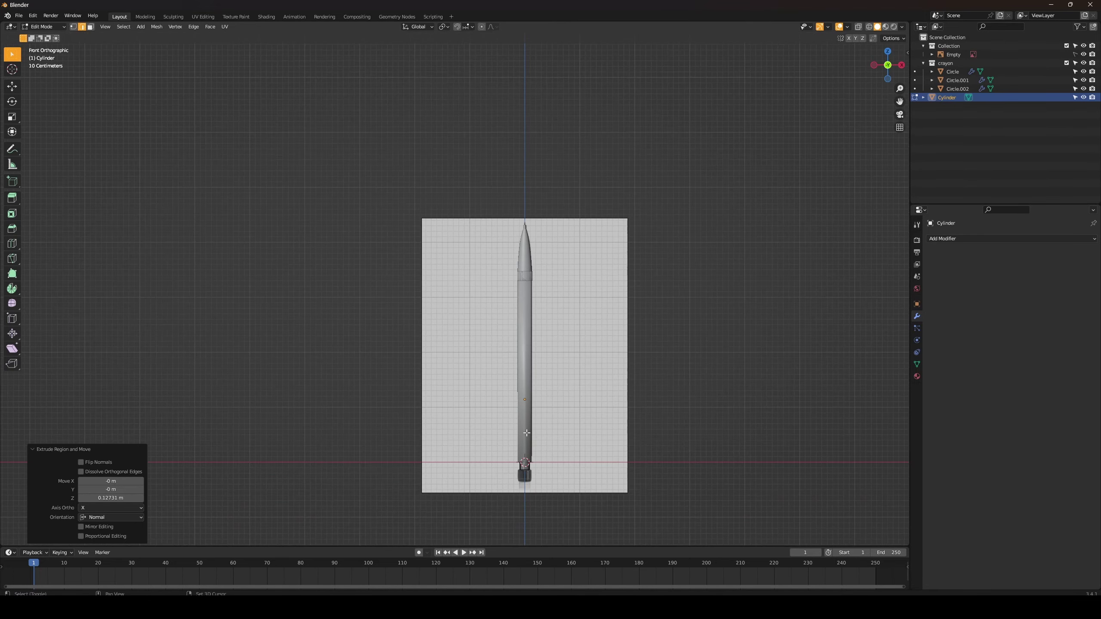
pyautogui.scroll(2, 486, 359)
pyautogui.scroll(3, 480, 354)
pyautogui.scroll(3, 480, 355)
pyautogui.keyDown('shift'); pyautogui.moveTo(480, 355); pyautogui.dragTo(446, 353, button='middle'); pyautogui.keyUp('shift')
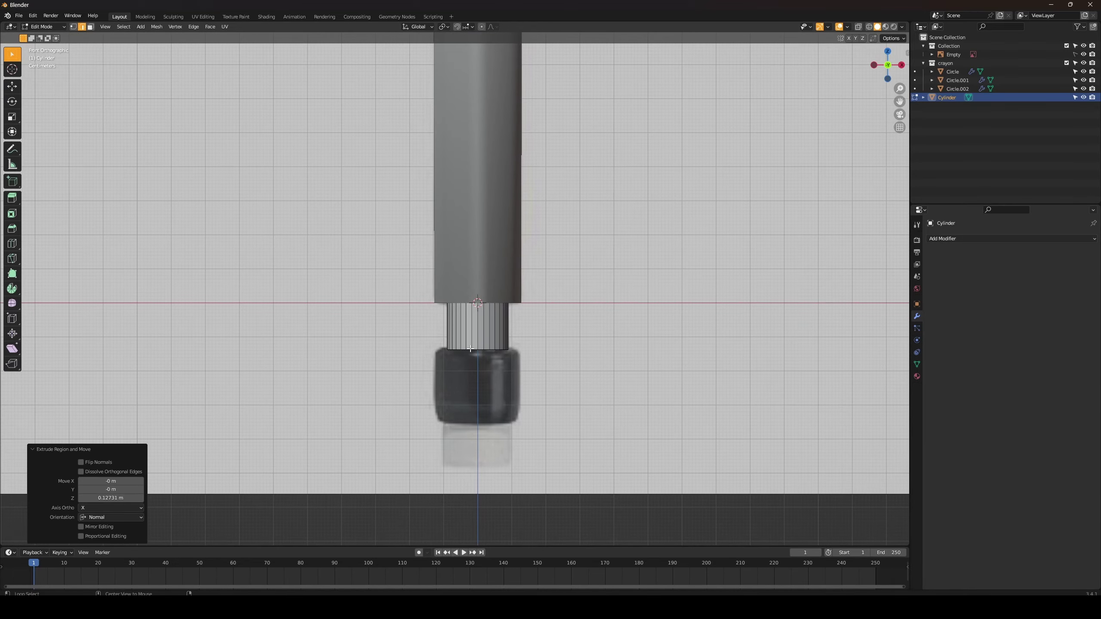
pyautogui.keyDown('alt'); pyautogui.click(470, 349); pyautogui.keyUp('alt')
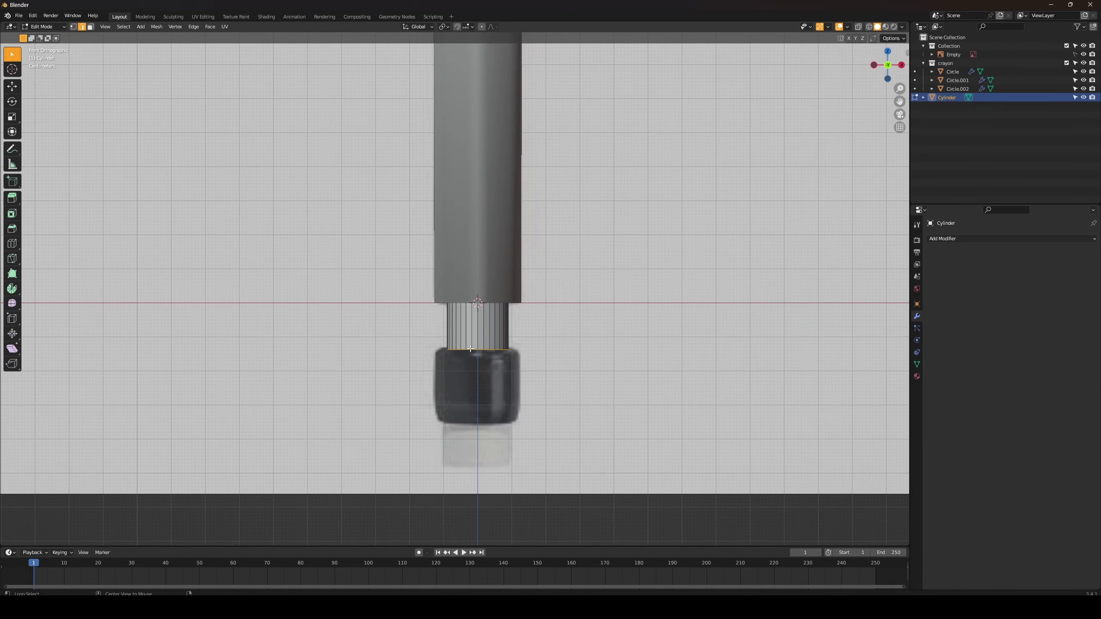
pyautogui.press('e')
pyautogui.rightClick(497, 368)
pyautogui.press('s')
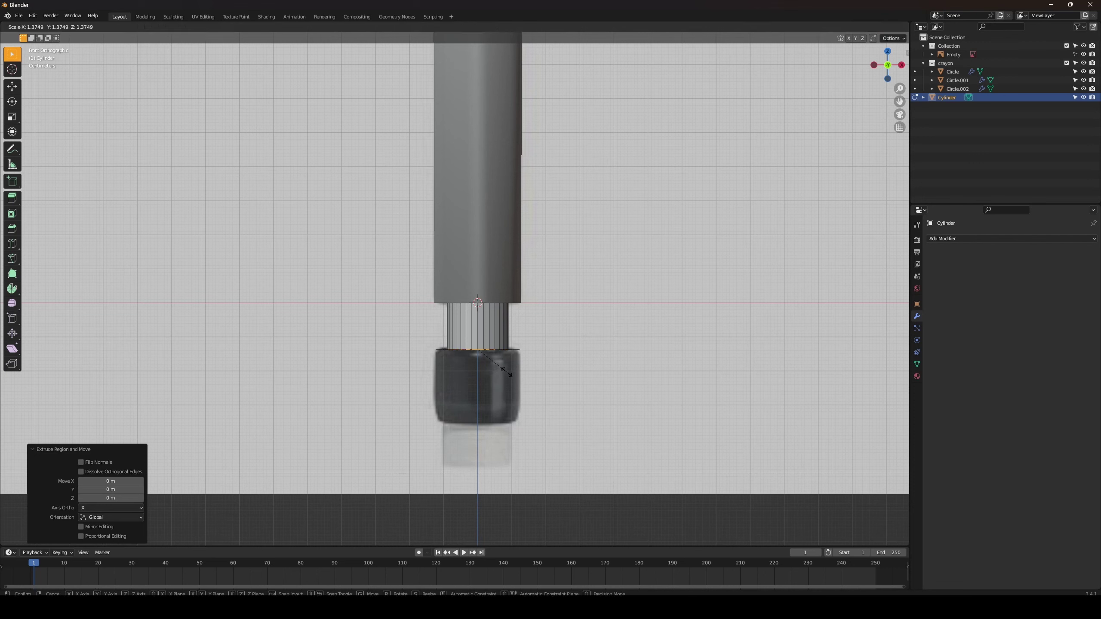
pyautogui.click(506, 373)
pyautogui.press('e')
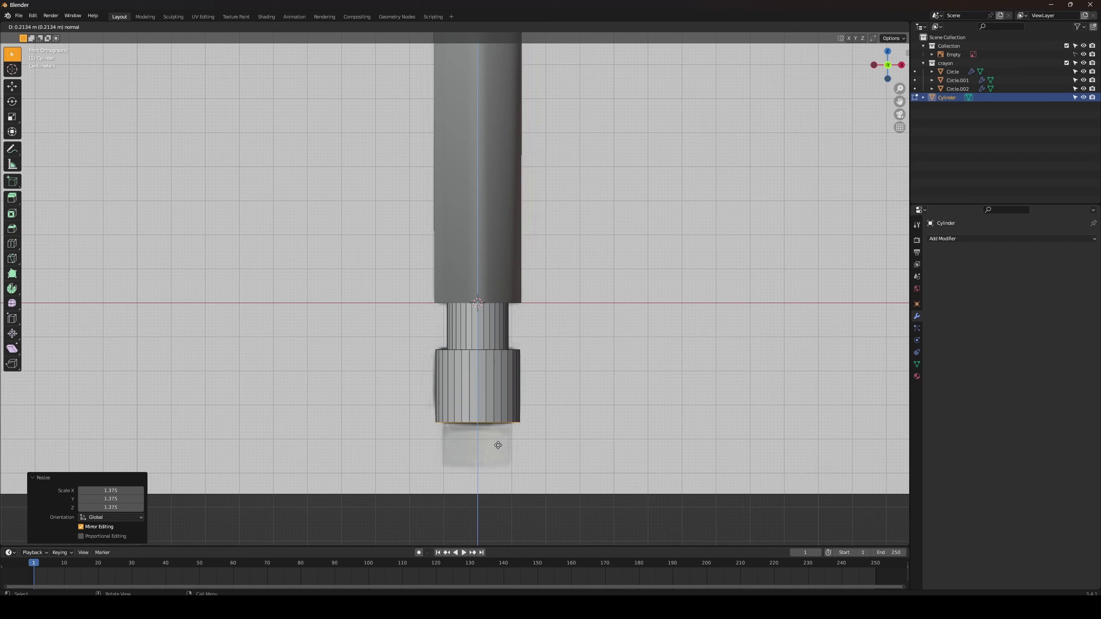
pyautogui.click(497, 445)
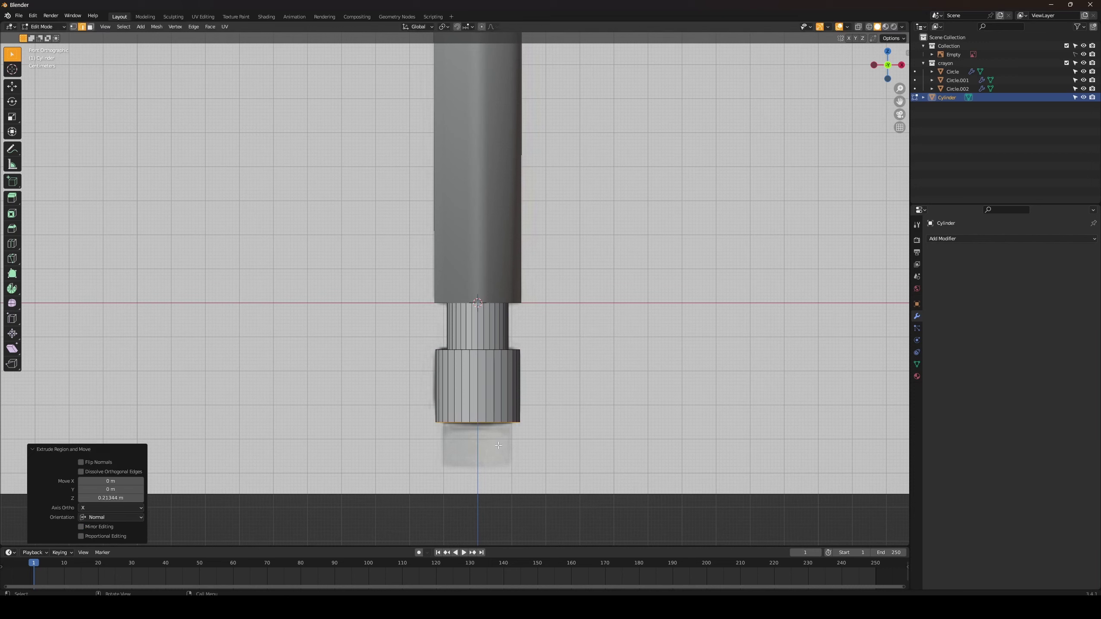
# Step: Extrude the bottom loop again, shrink it to 0.885, and extrude it downward
pyautogui.press('e')
pyautogui.rightClick(559, 435)
pyautogui.press('s')
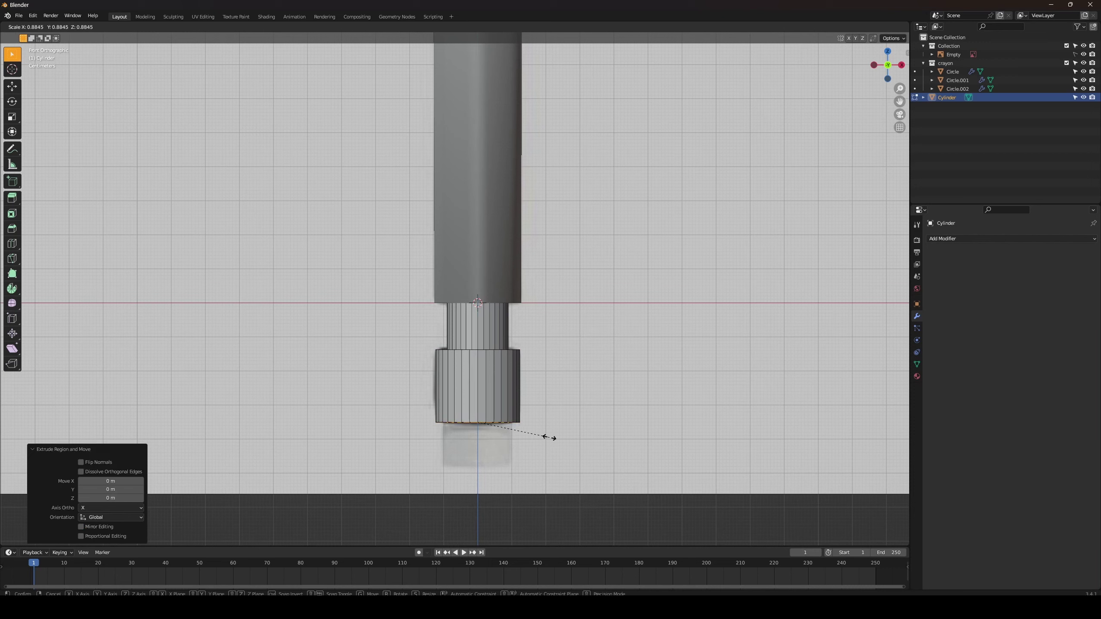
pyautogui.click(549, 437)
pyautogui.press('e')
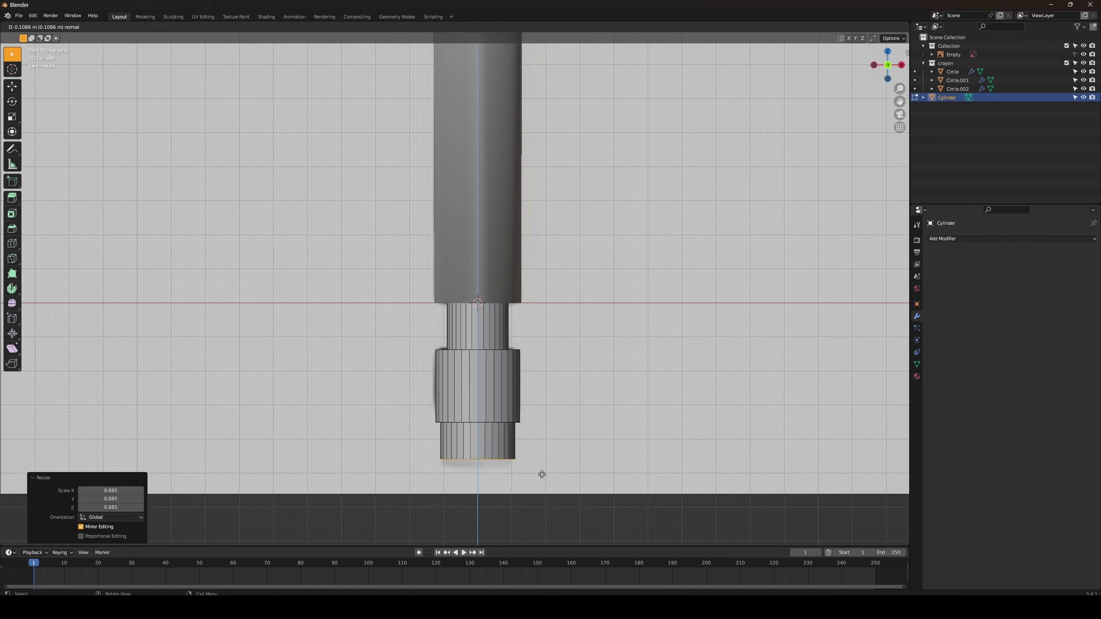
pyautogui.click(540, 475)
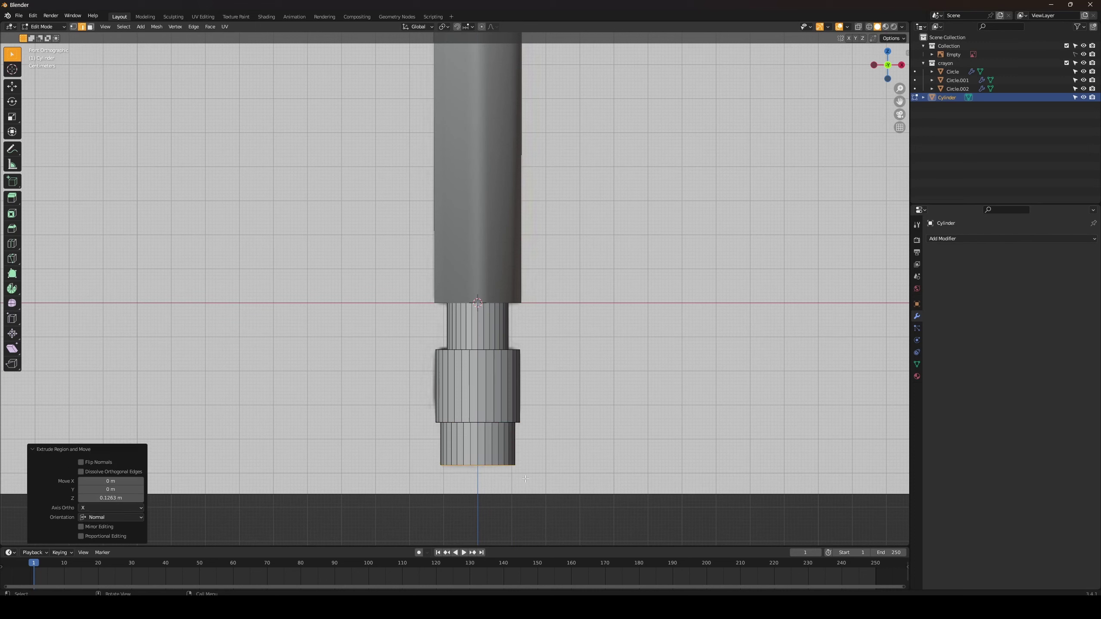
pyautogui.hotkey('ctrl', 'b')
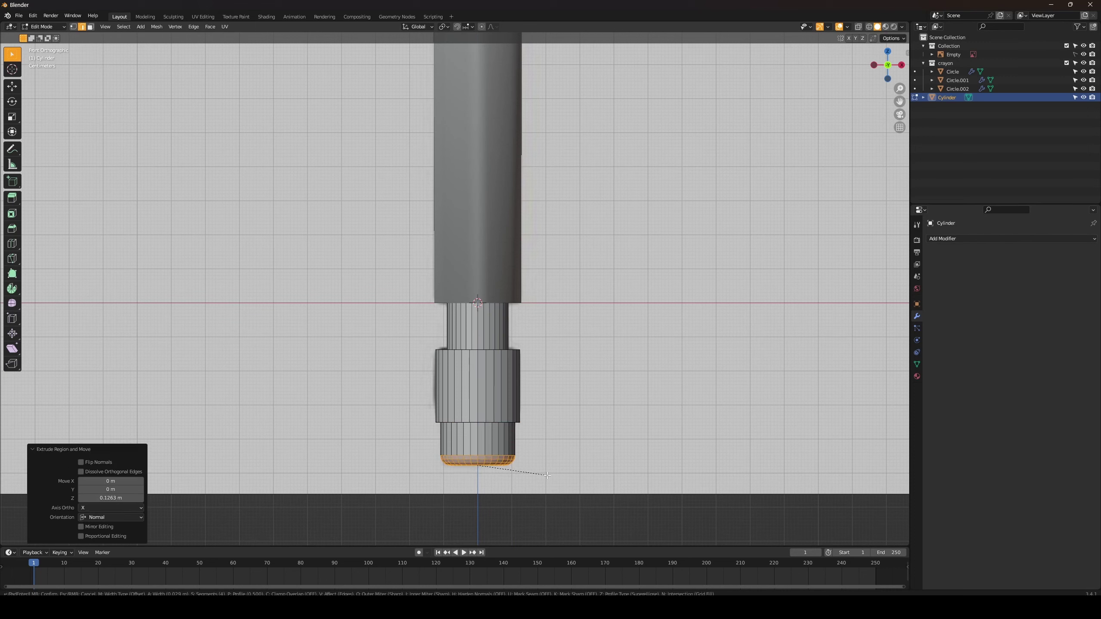
# Step: Bevel the bottom cap edge 0.0294 m and the wide band's two rims 0.0121 m
pyautogui.click(547, 475)
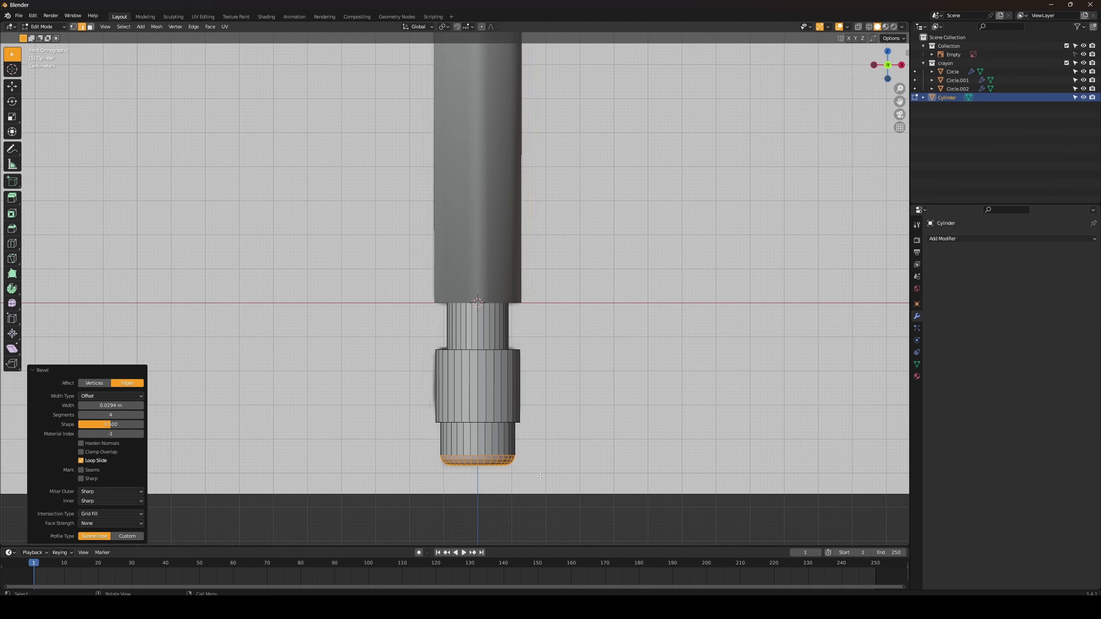
pyautogui.moveTo(539, 476); pyautogui.dragTo(495, 406, button='middle')
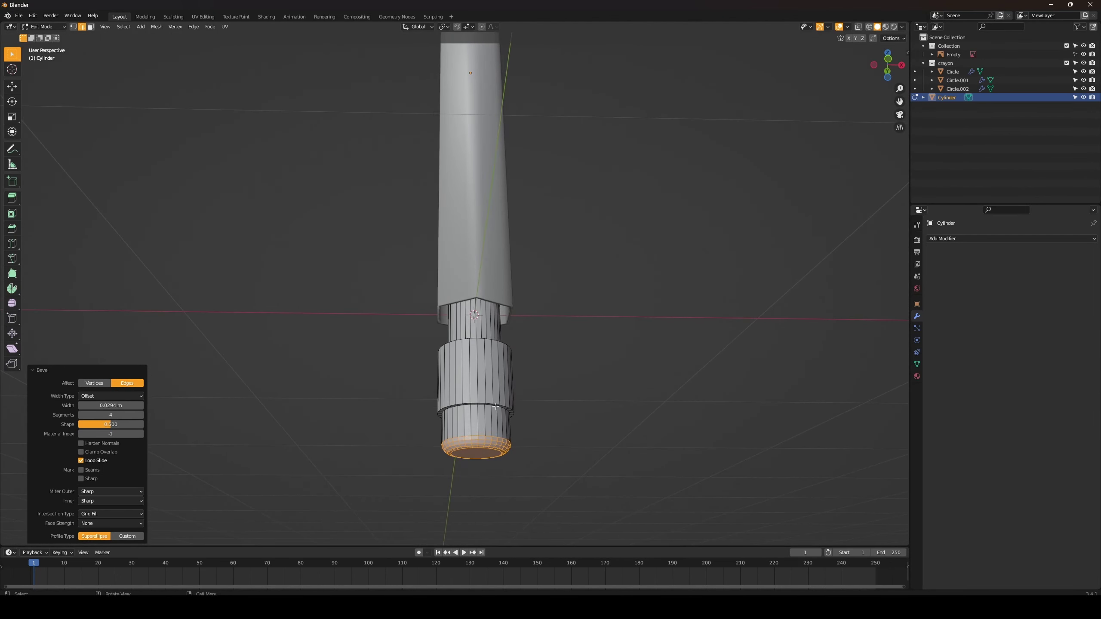
pyautogui.keyDown('alt'); pyautogui.click(486, 405); pyautogui.keyUp('alt')
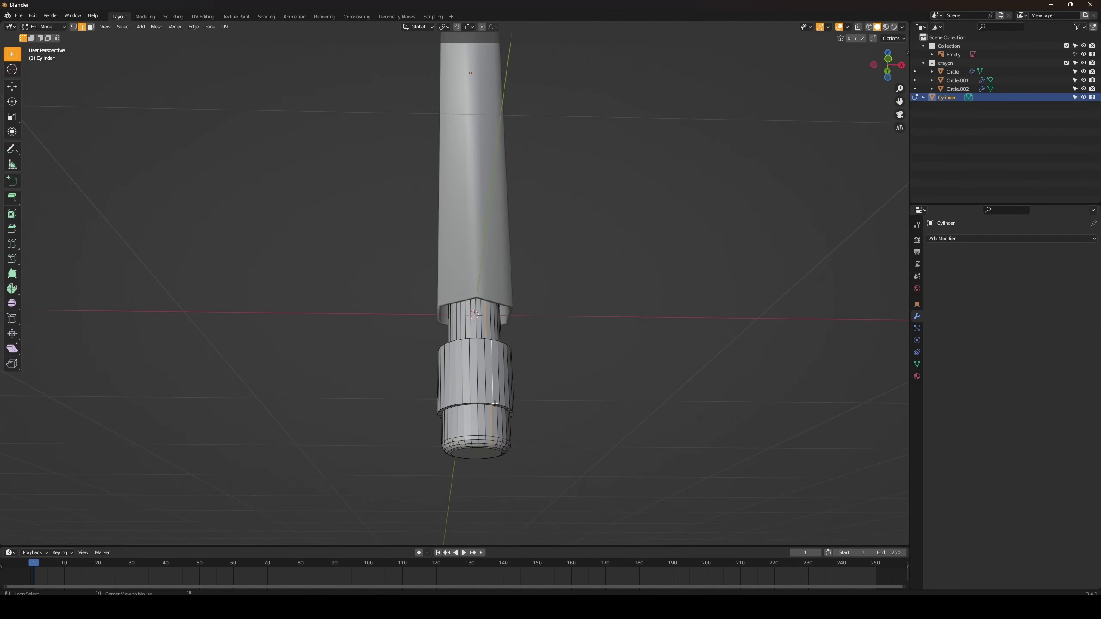
pyautogui.keyDown('alt'); pyautogui.keyDown('shift'); pyautogui.click(473, 342); pyautogui.keyUp('shift'); pyautogui.keyUp('alt')
pyautogui.moveTo(474, 343); pyautogui.dragTo(506, 407, button='middle')
pyautogui.scroll(2, 515, 433)
pyautogui.scroll(2, 519, 443)
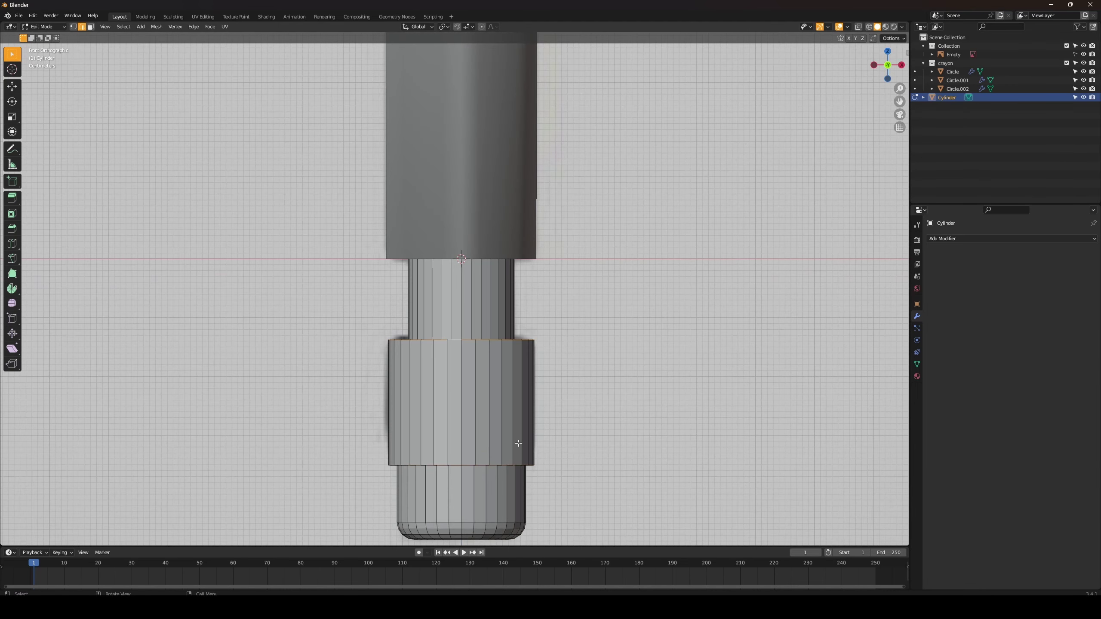
pyautogui.hotkey('ctrl', 'b')
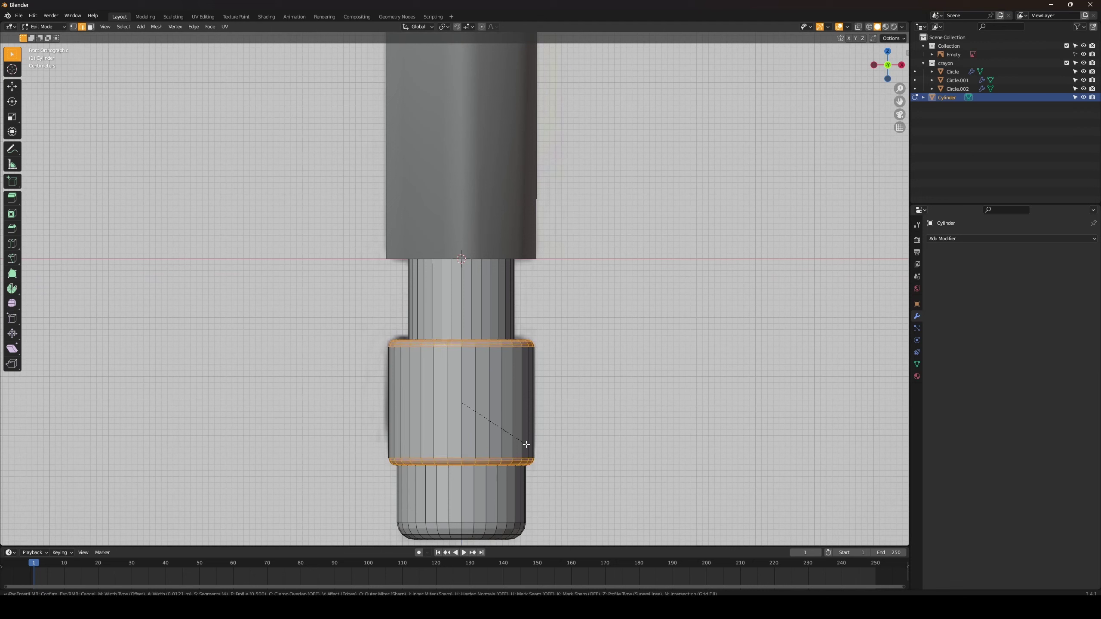
pyautogui.click(526, 444)
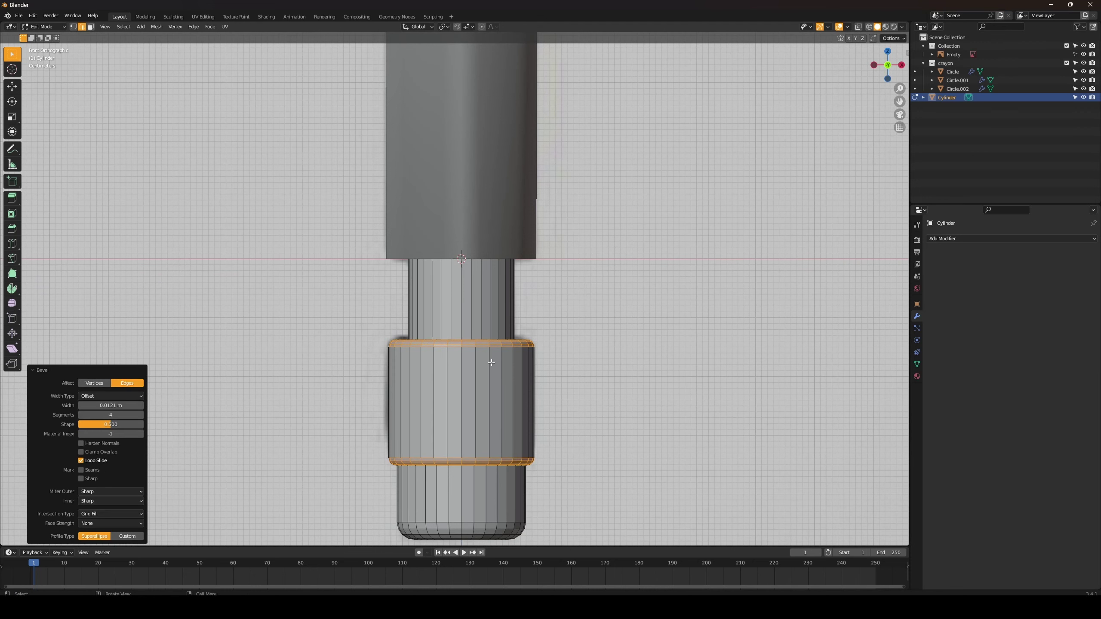
pyautogui.press('Tab')
pyautogui.rightClick(483, 396)
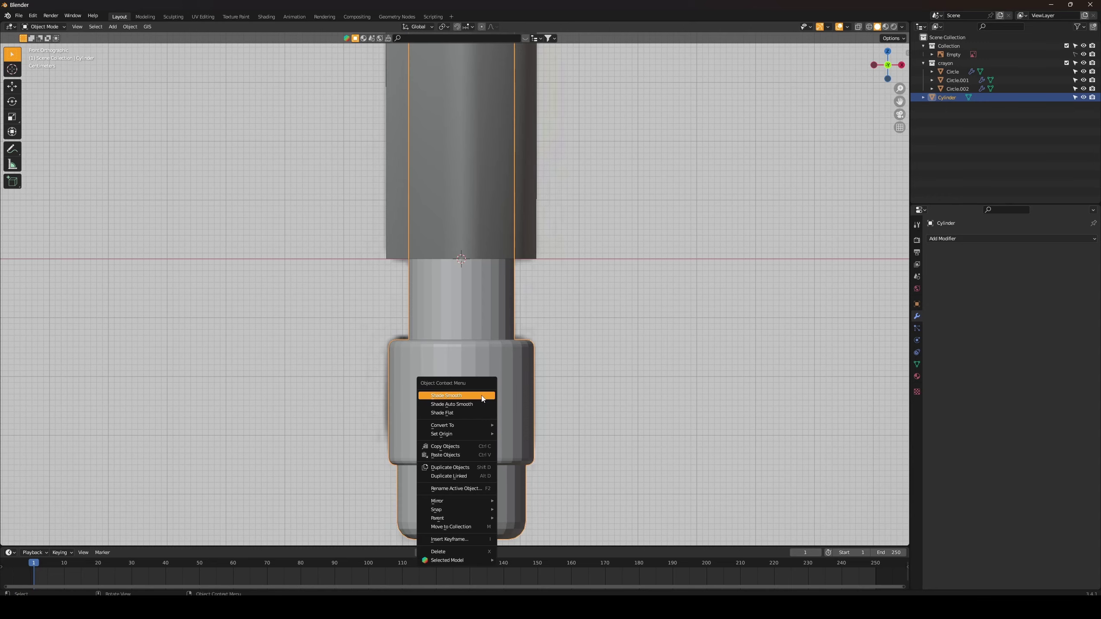
# Step: Shade the Cylinder smooth and center the whole pencil in view
pyautogui.click(482, 395)
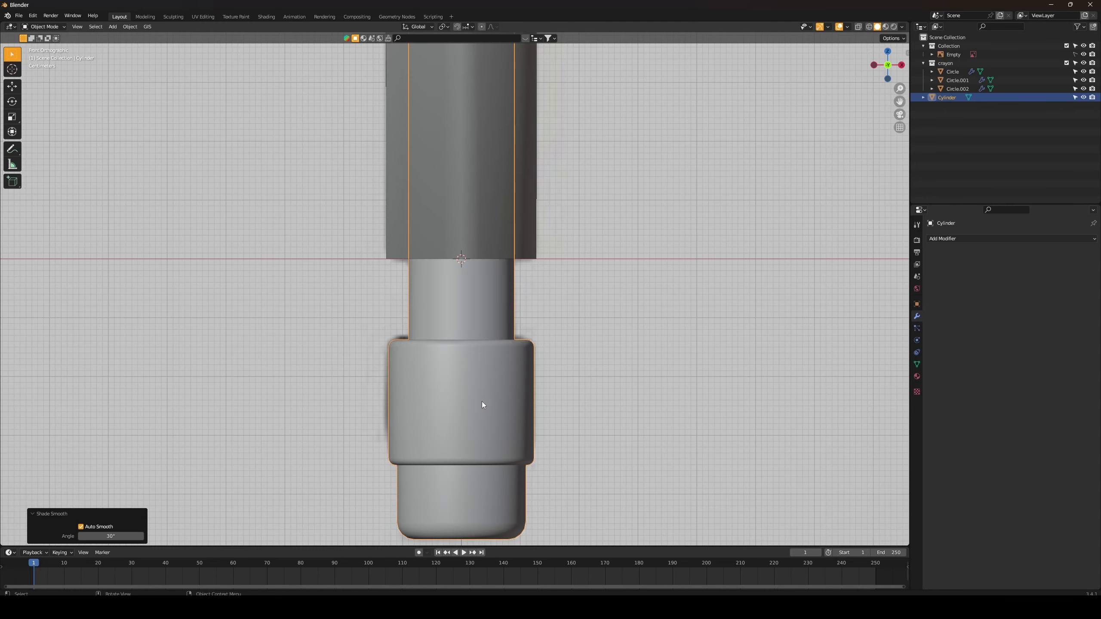
pyautogui.scroll(-5, 482, 399)
pyautogui.scroll(-3, 468, 396)
pyautogui.scroll(-4, 468, 395)
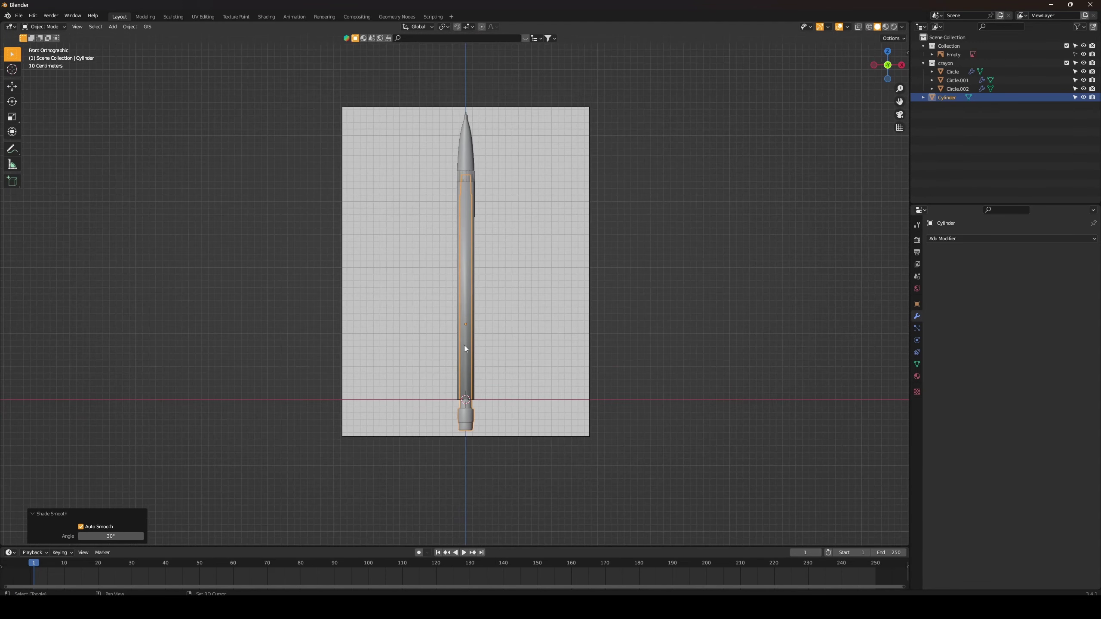
pyautogui.keyDown('shift'); pyautogui.moveTo(464, 345); pyautogui.dragTo(464, 363, button='middle'); pyautogui.keyUp('shift')
pyautogui.scroll(2, 464, 355)
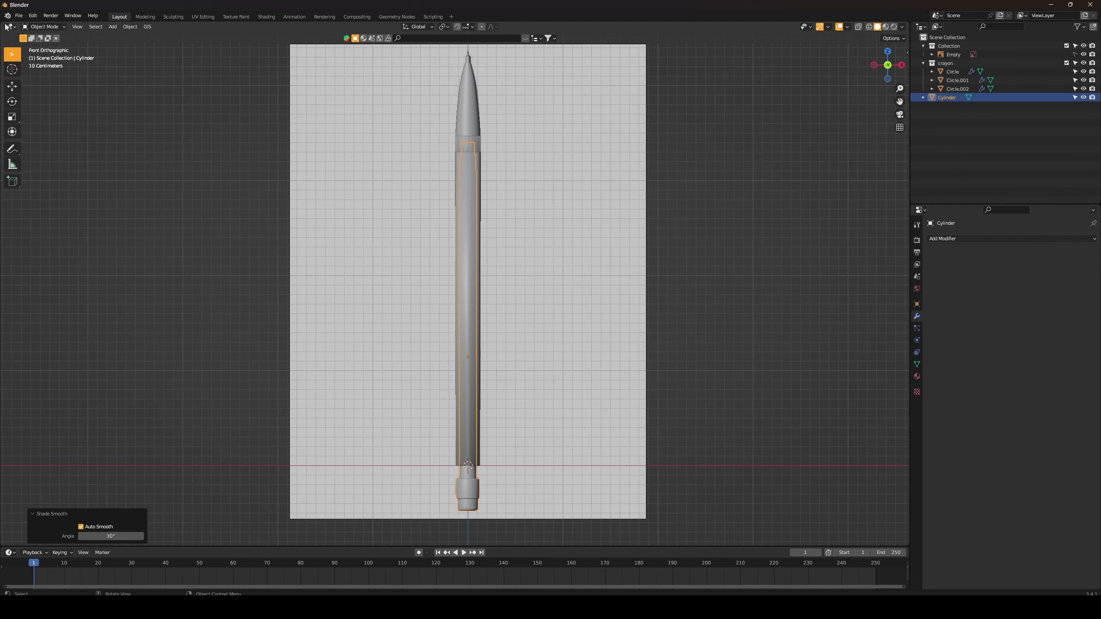
# Step: Split the viewport and show the BIC pen reference photo in a left-side image editor
pyautogui.moveTo(5, 24)
pyautogui.mouseDown()
pyautogui.moveTo(221, 87)
pyautogui.moveTo(274, 88)
pyautogui.mouseUp()
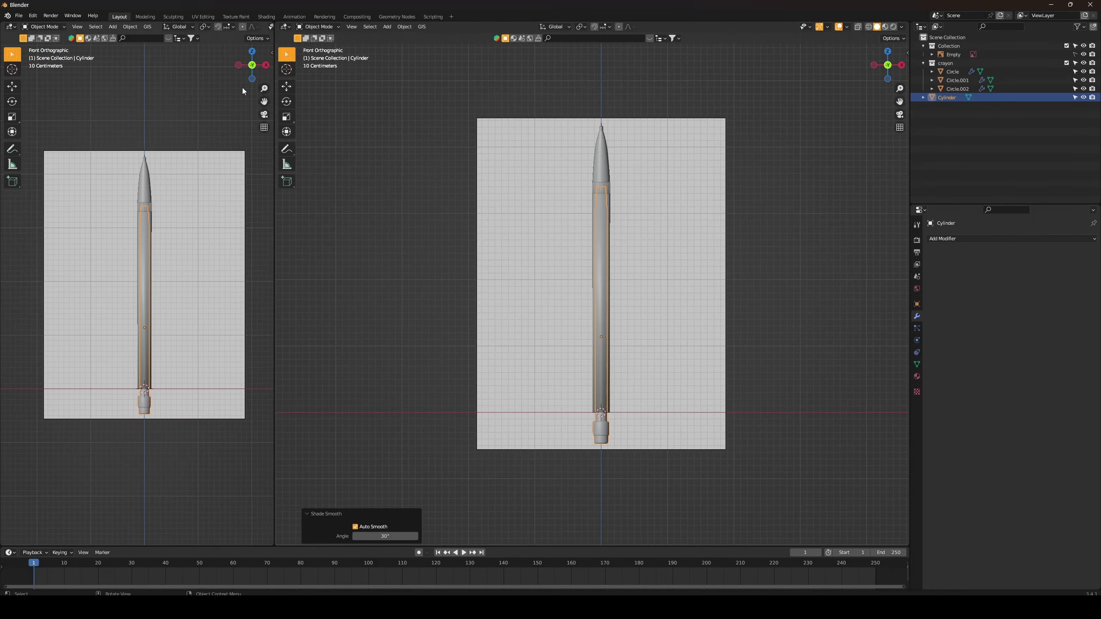
pyautogui.click(11, 27)
pyautogui.click(22, 71)
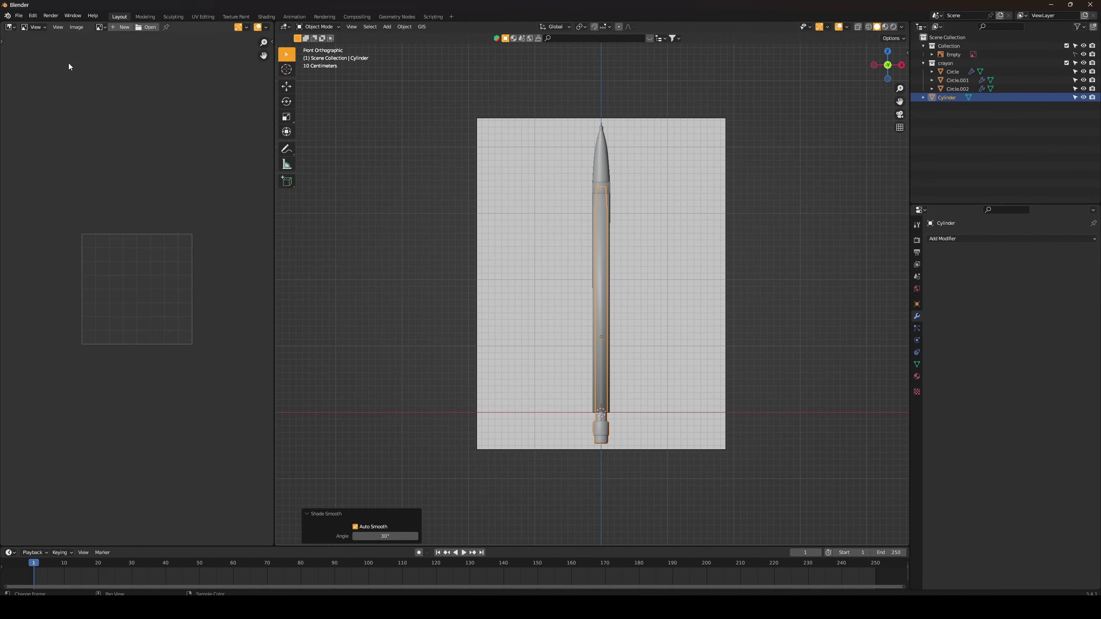
pyautogui.click(101, 29)
pyautogui.click(109, 42)
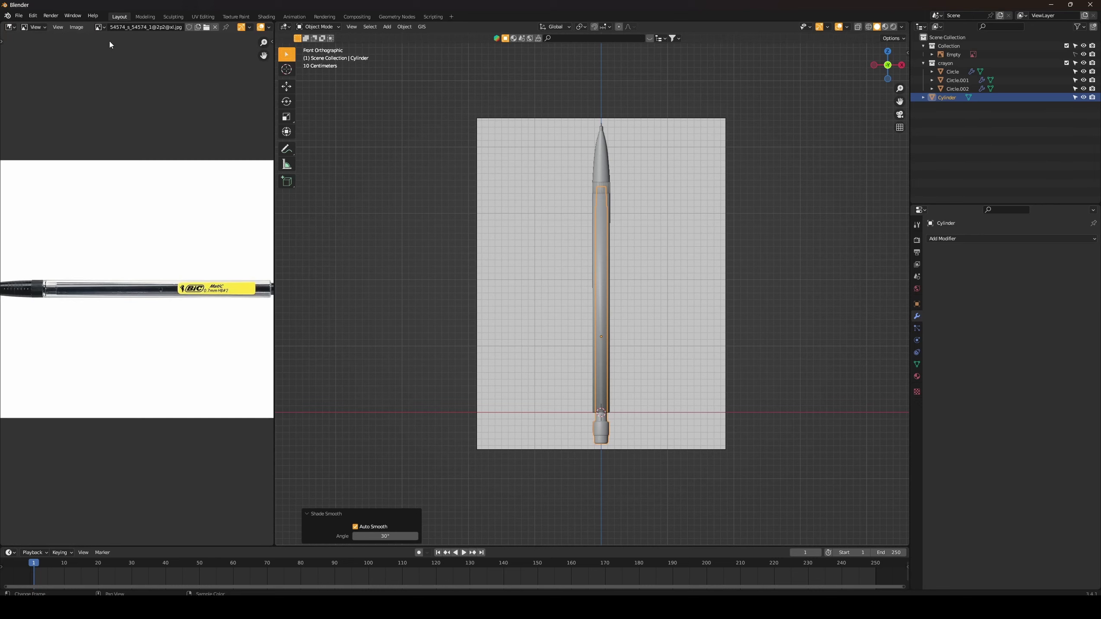
pyautogui.scroll(2, 203, 302)
pyautogui.scroll(2, 203, 301)
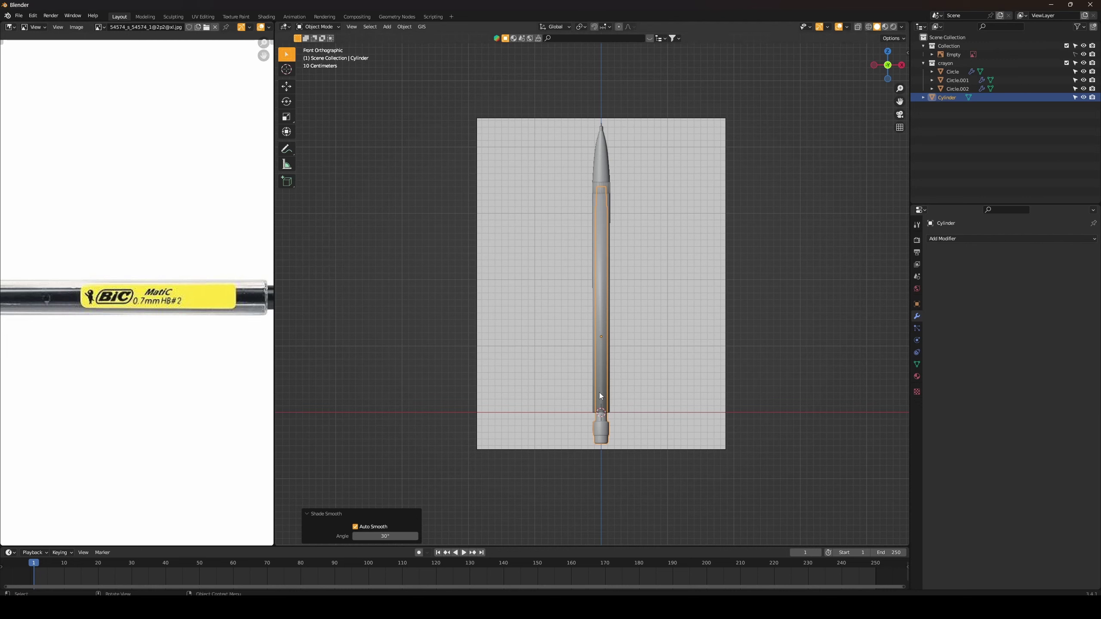
pyautogui.press('Tab')
pyautogui.press('Tab')
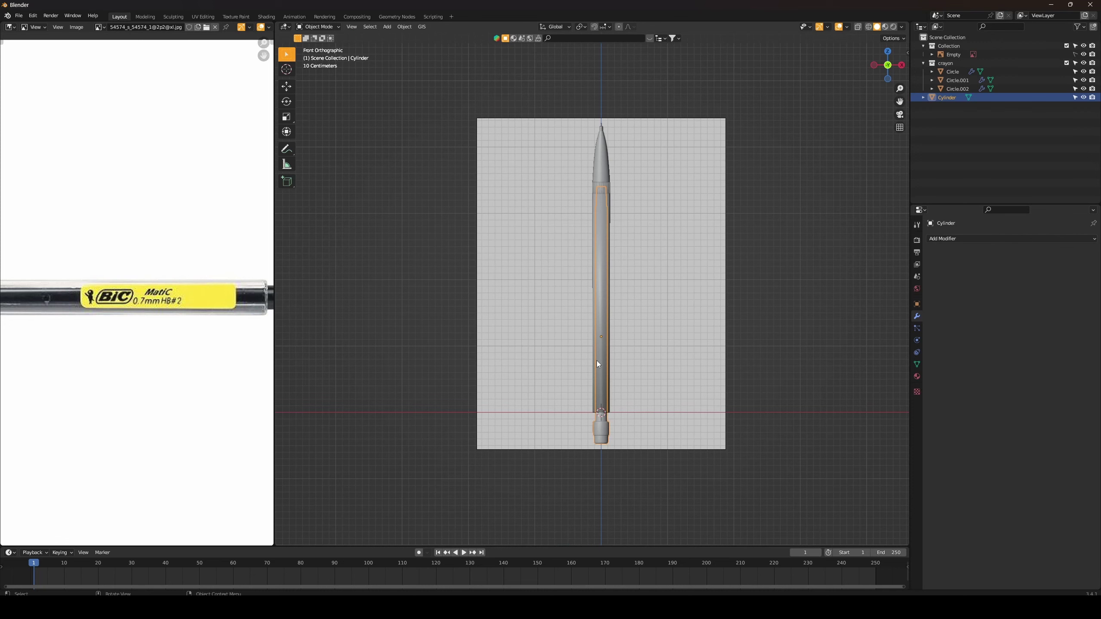
# Step: Rotate the Circle barrel 30° about Z and turn on X-ray to see the BIC label
pyautogui.click(597, 363)
pyautogui.keyDown('shift'); pyautogui.moveTo(607, 321); pyautogui.dragTo(520, 309, button='middle'); pyautogui.keyUp('shift')
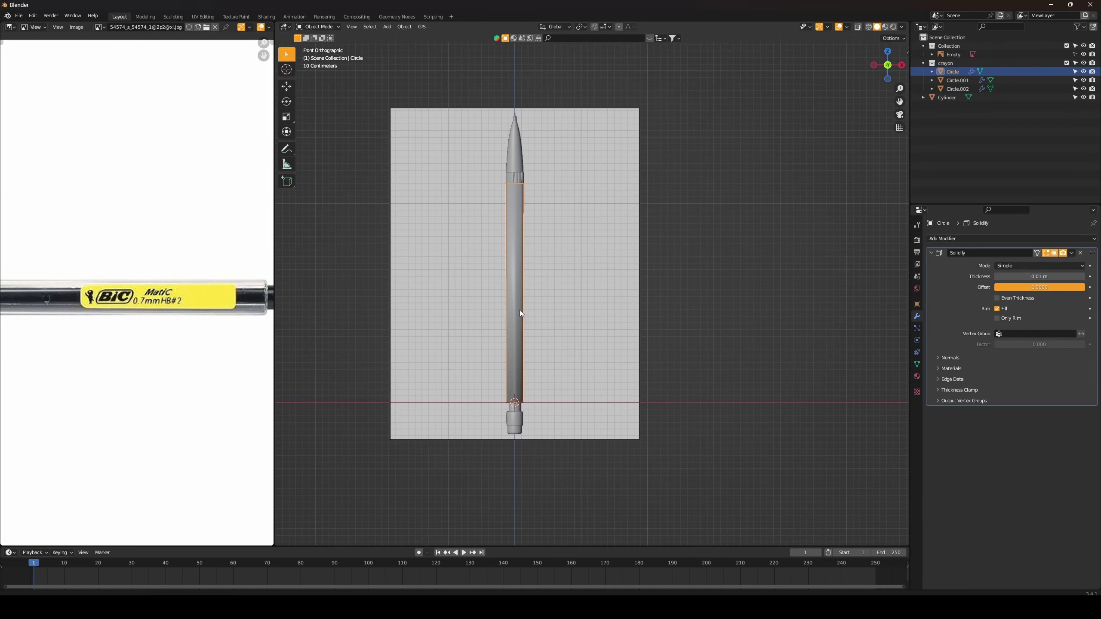
pyautogui.scroll(3, 519, 307)
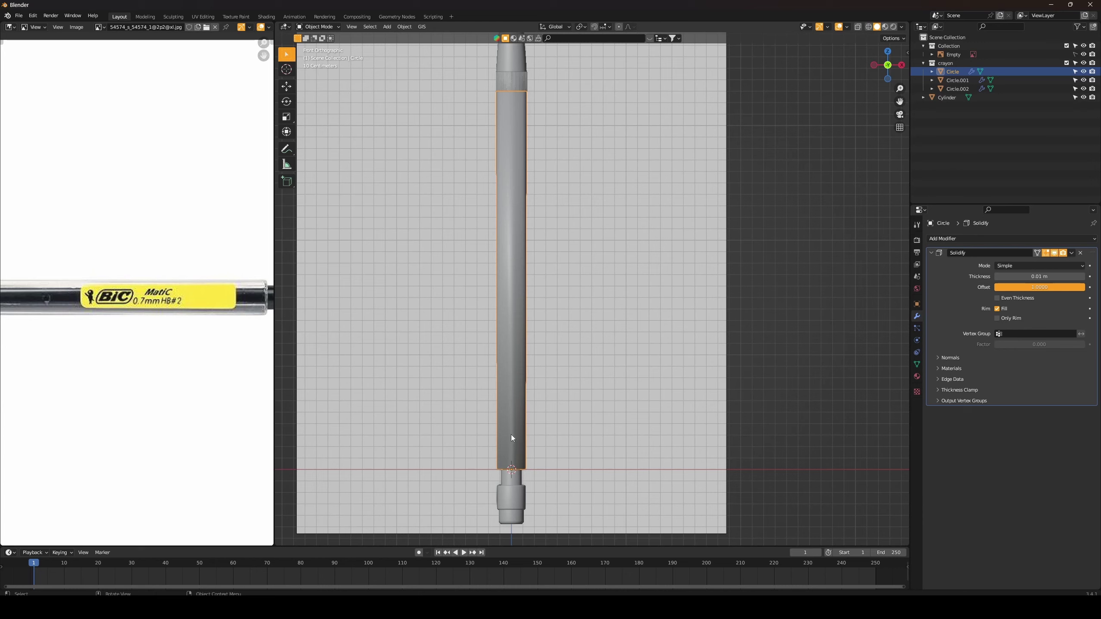
pyautogui.write('r')
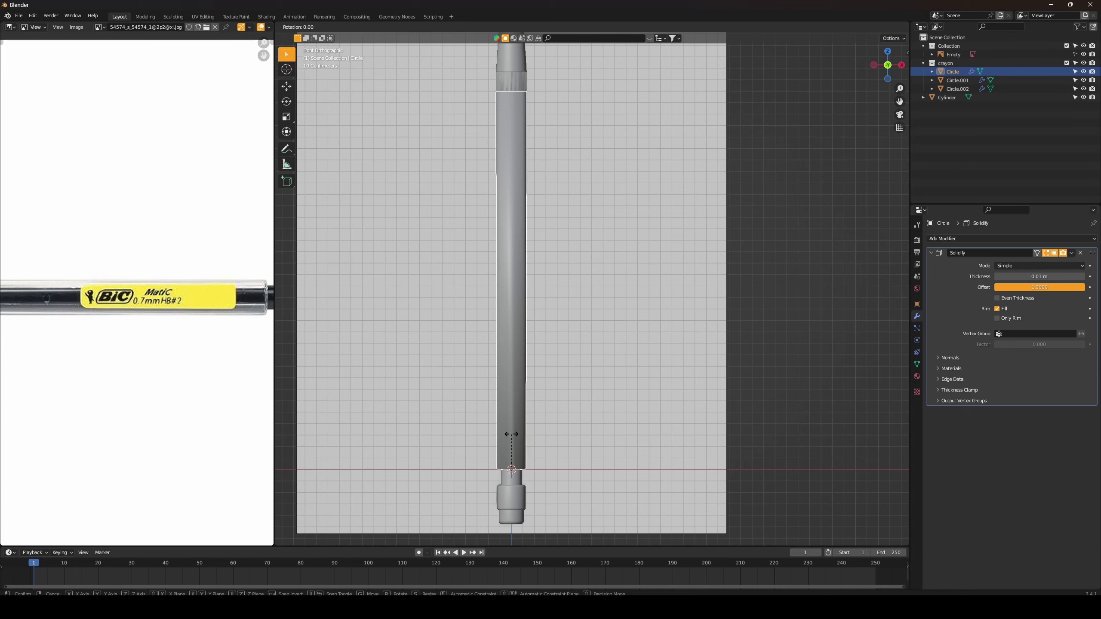
pyautogui.write('z30')
pyautogui.press('Return')
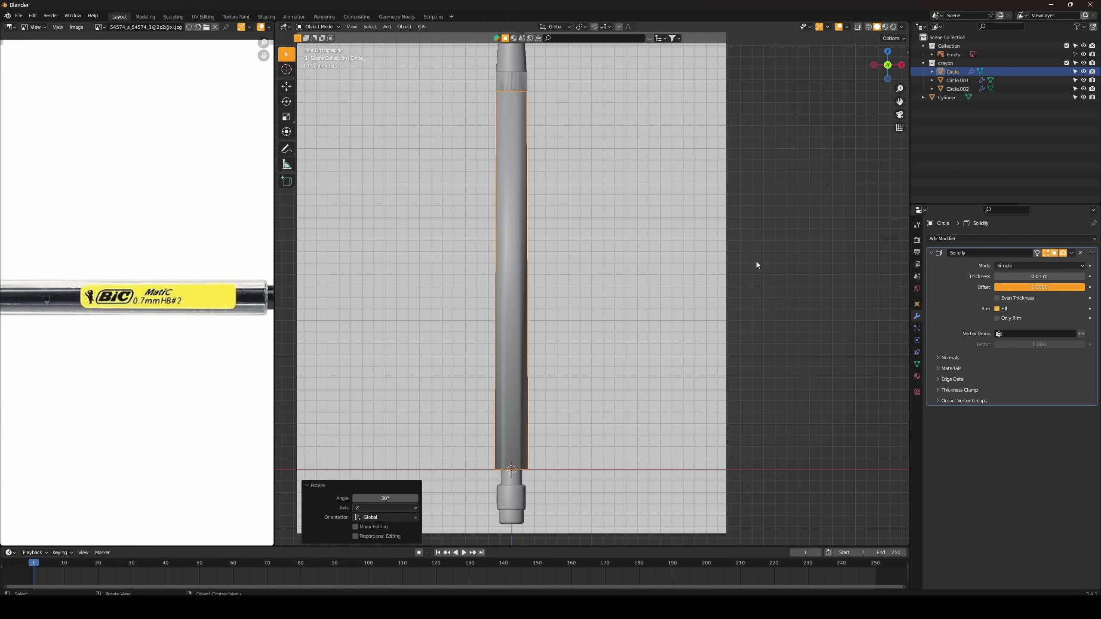
pyautogui.click(858, 27)
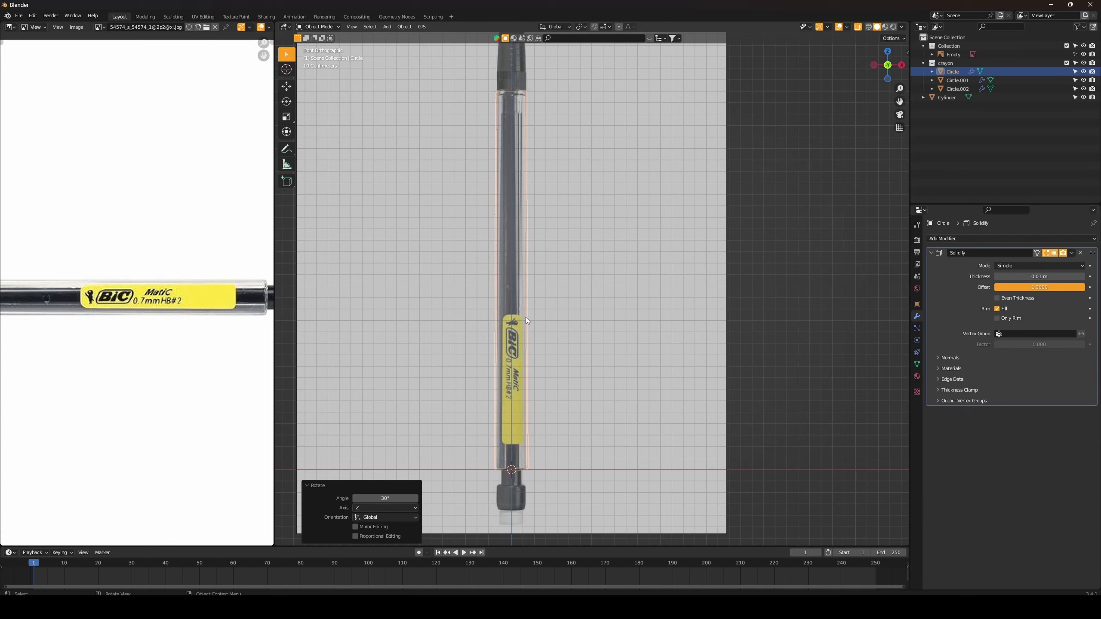
# Step: Add a loop cut to the barrel, slide it to the BIC label's top edge, and turn X-ray off
pyautogui.press('Tab')
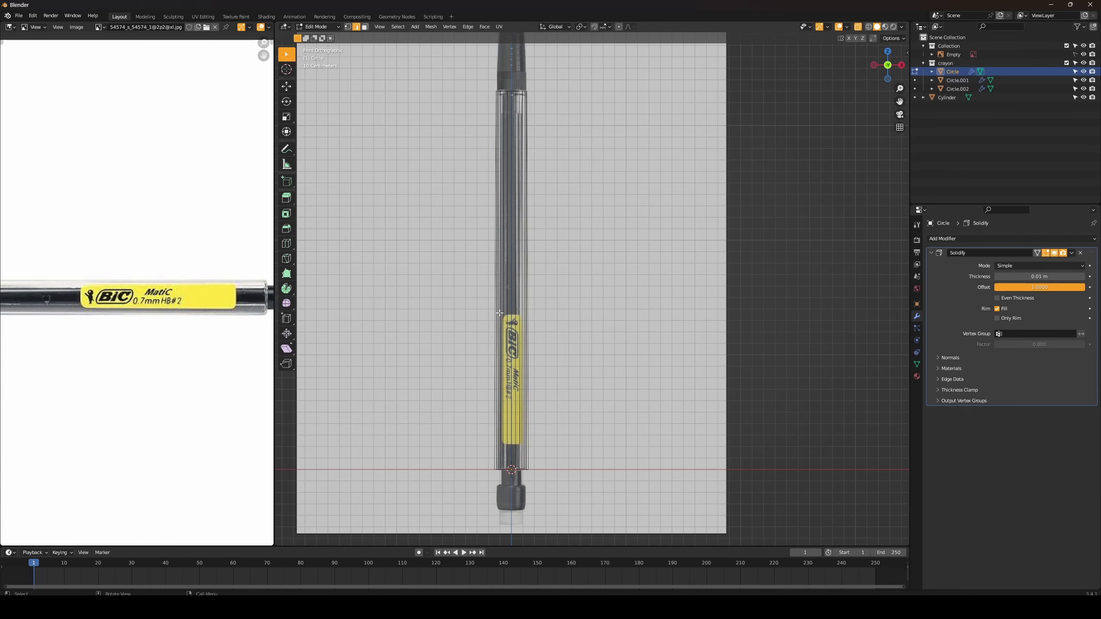
pyautogui.hotkey('ctrl', 'r')
pyautogui.click(509, 316)
pyautogui.click(509, 348)
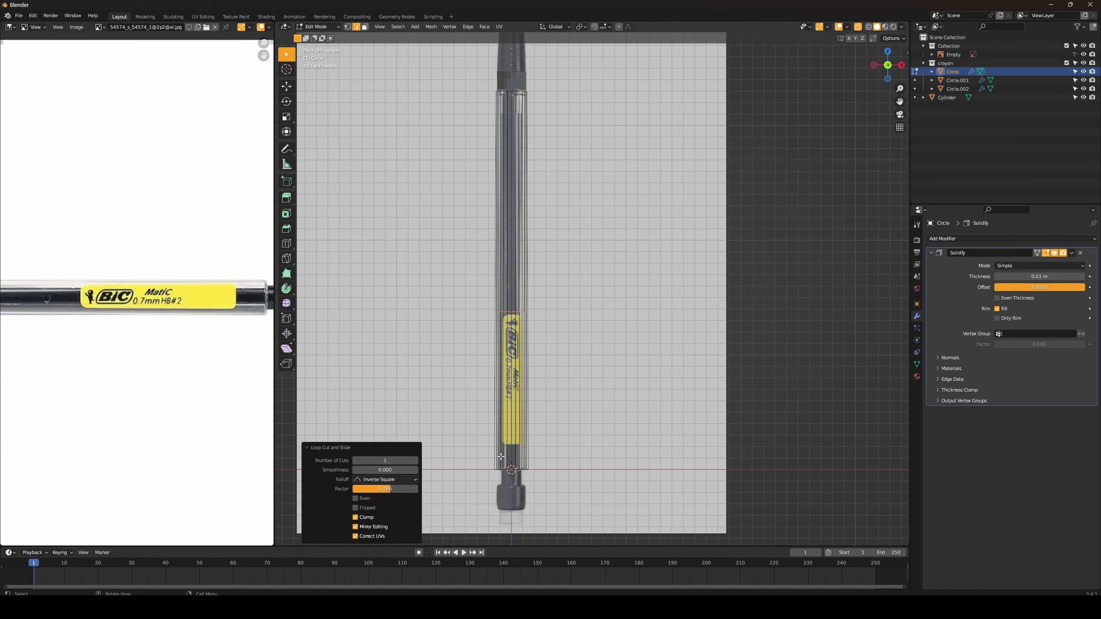
pyautogui.press('g')
pyautogui.press('g')
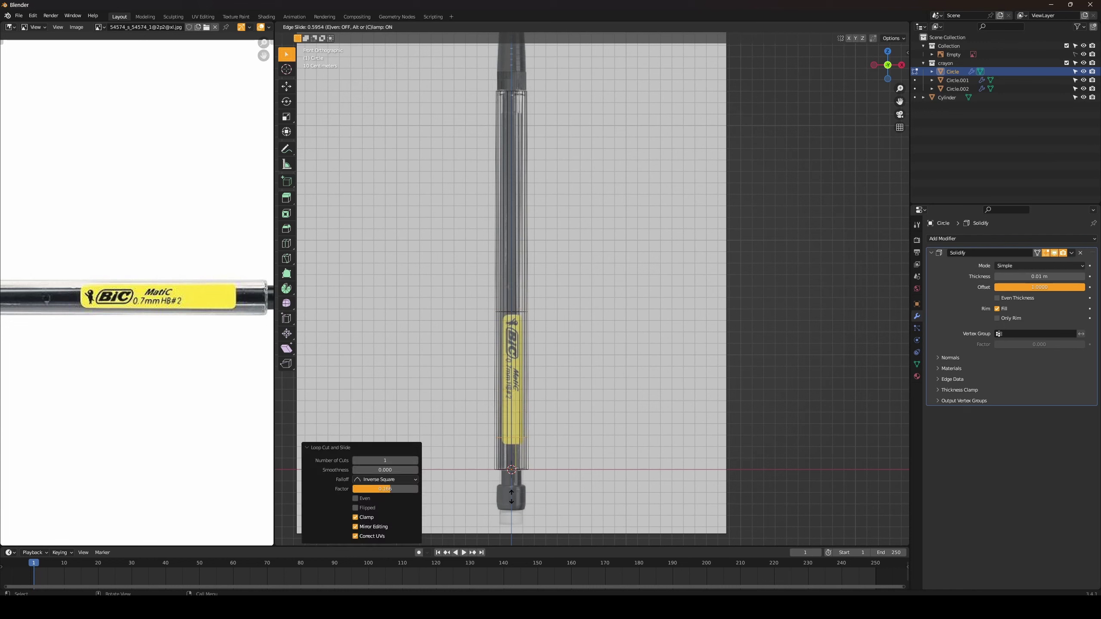
pyautogui.click(515, 474)
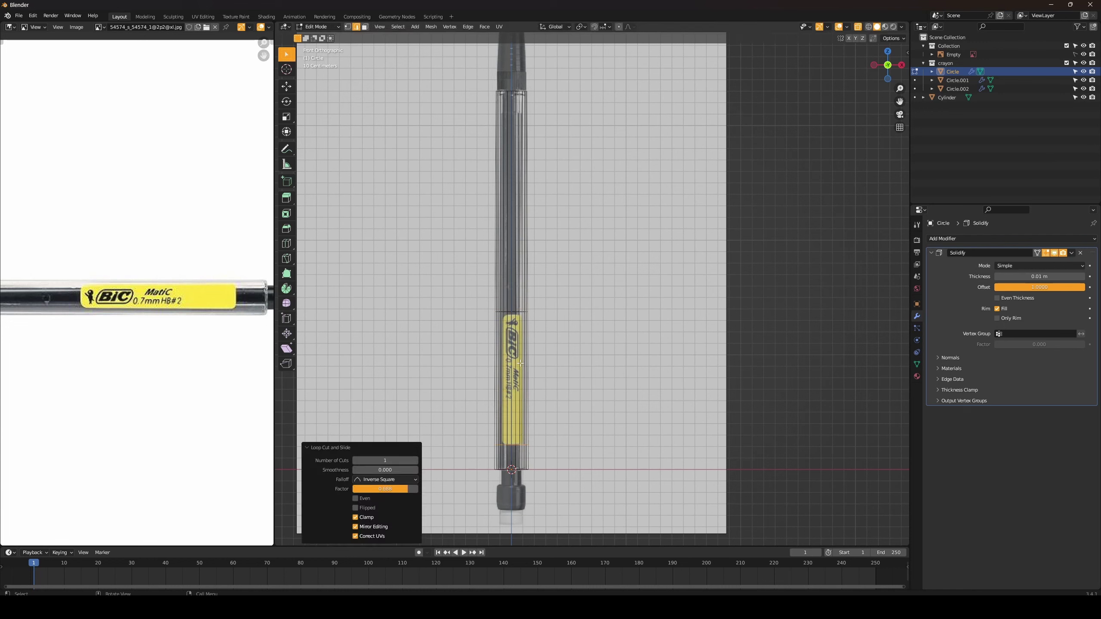
pyautogui.press('Tab')
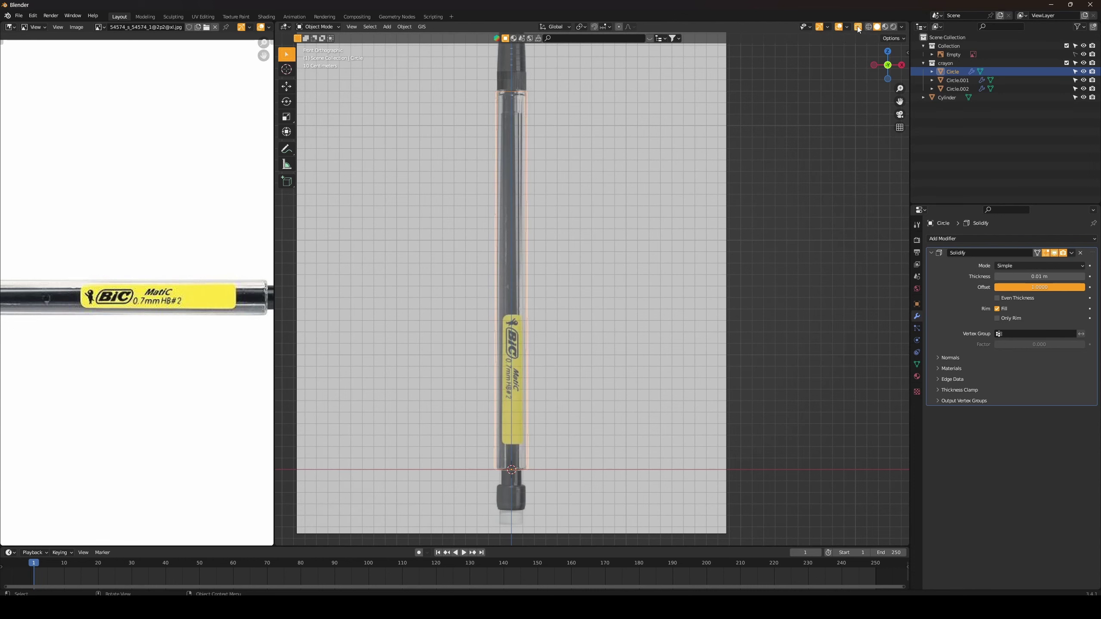
pyautogui.click(858, 27)
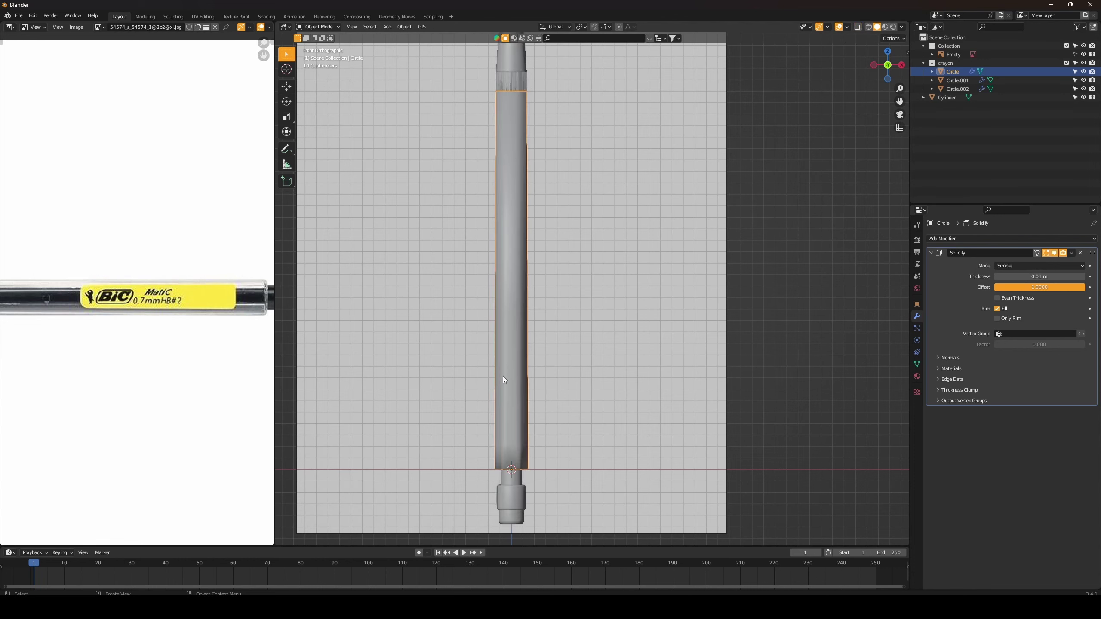
pyautogui.press('Tab')
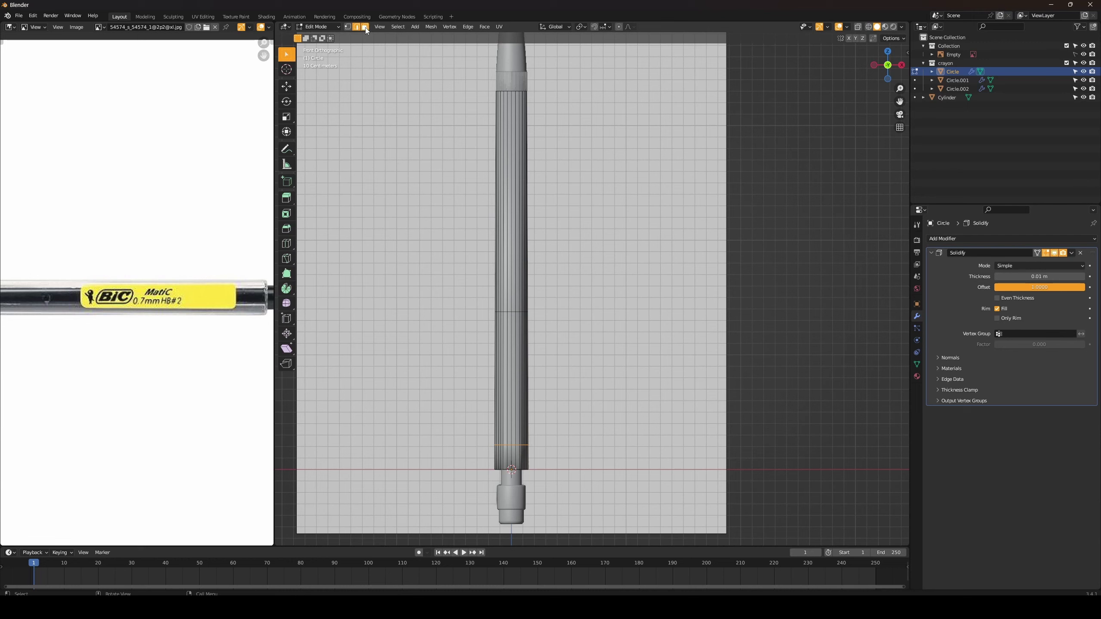
# Step: Box-select the barrel's label-area faces in face select mode
pyautogui.click(365, 27)
pyautogui.press('b')
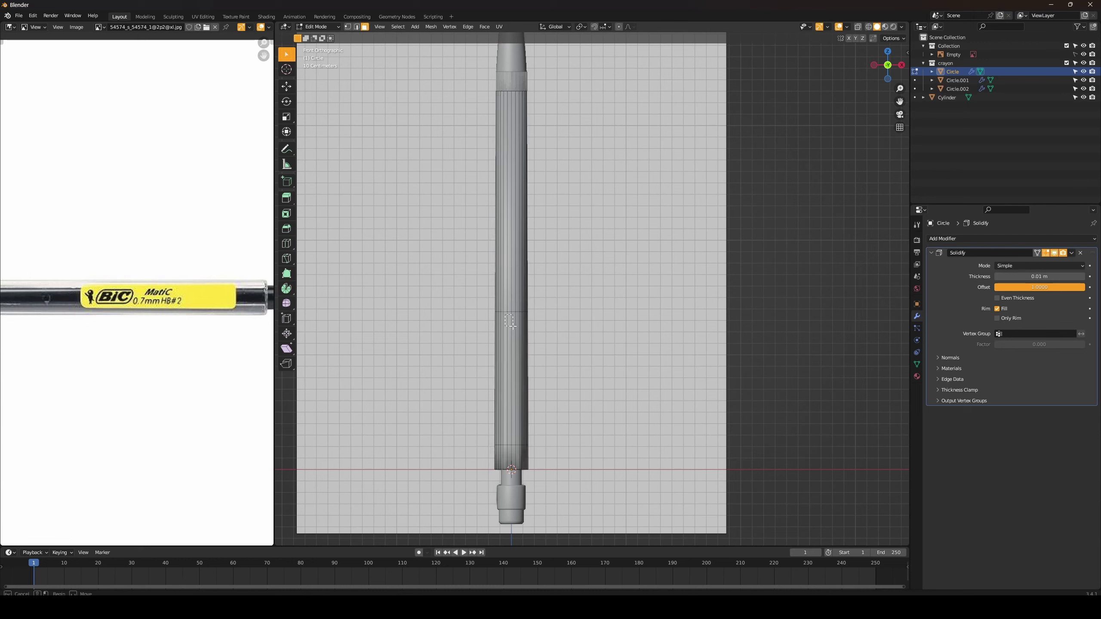
pyautogui.moveTo(505, 314); pyautogui.dragTo(514, 330)
pyautogui.moveTo(515, 331)
pyautogui.mouseDown(button='middle')
pyautogui.moveTo(514, 378)
pyautogui.moveTo(608, 372)
pyautogui.moveTo(580, 374)
pyautogui.moveTo(521, 317)
pyautogui.moveTo(536, 320)
pyautogui.moveTo(526, 325)
pyautogui.mouseUp(button='middle')
pyautogui.press('KP_1')
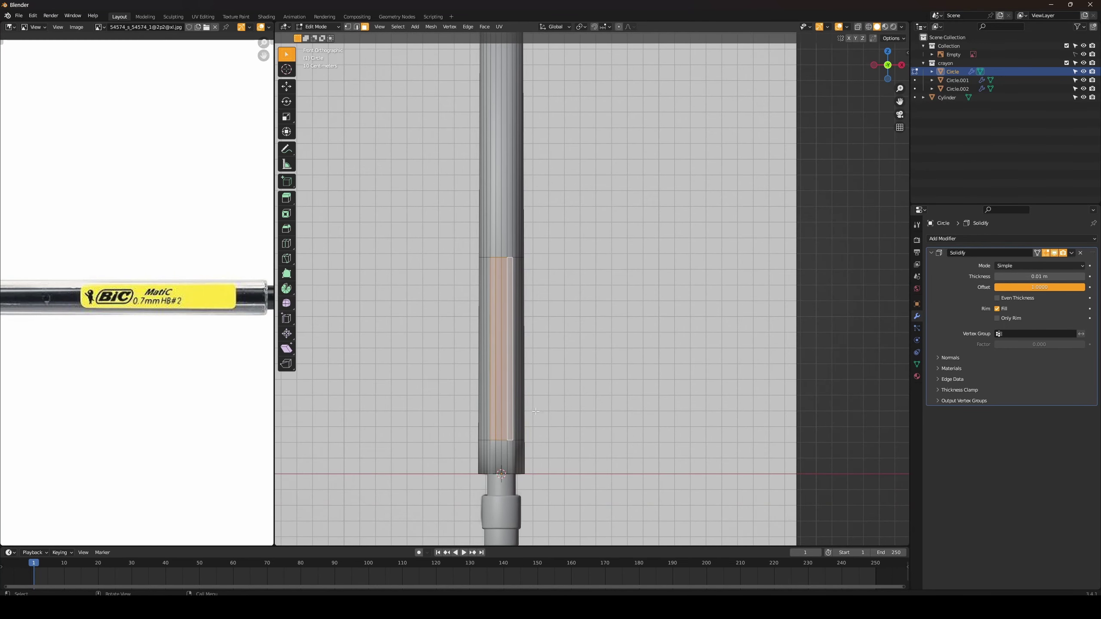
# Step: Duplicate the label faces and separate them into a new object, Circle.003
pyautogui.hotkey('shift', 'd')
pyautogui.rightClick(505, 408)
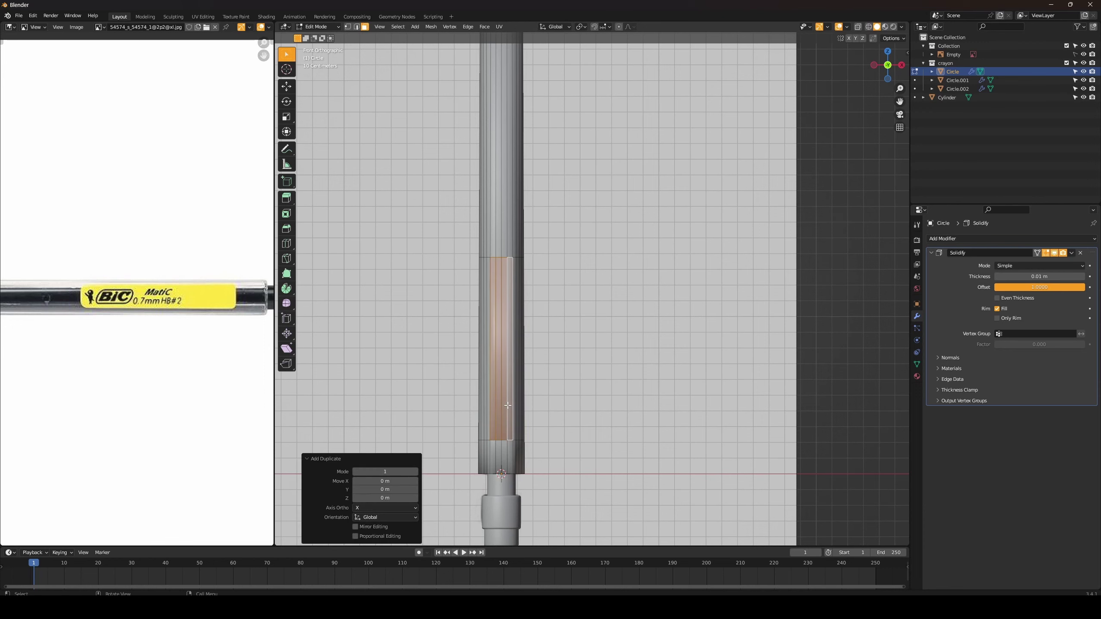
pyautogui.press('p')
pyautogui.click(509, 405)
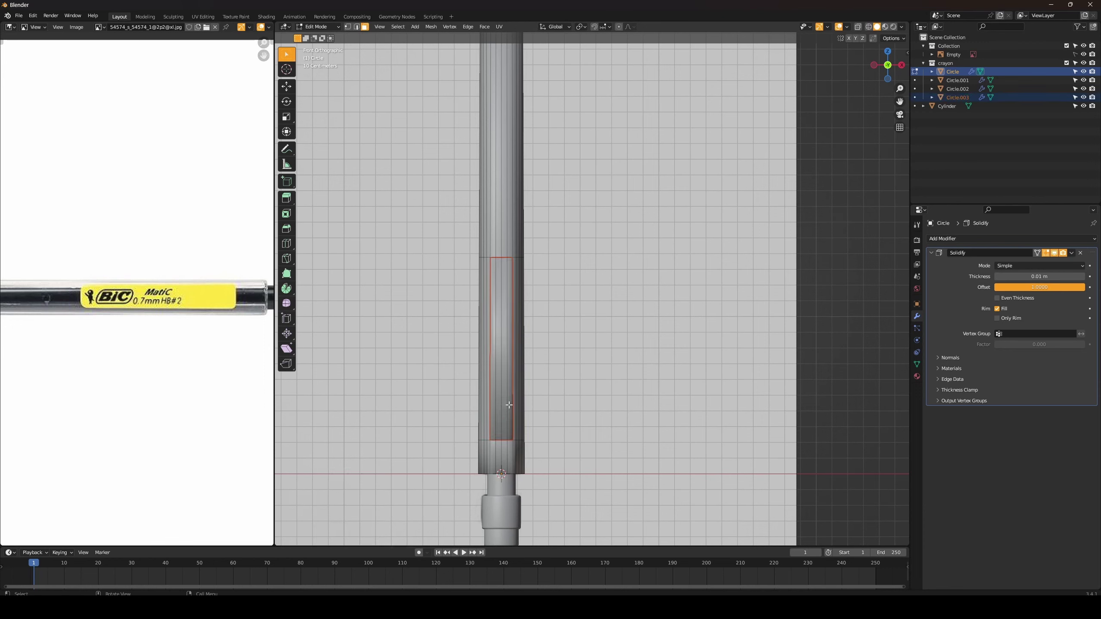
pyautogui.press('Tab')
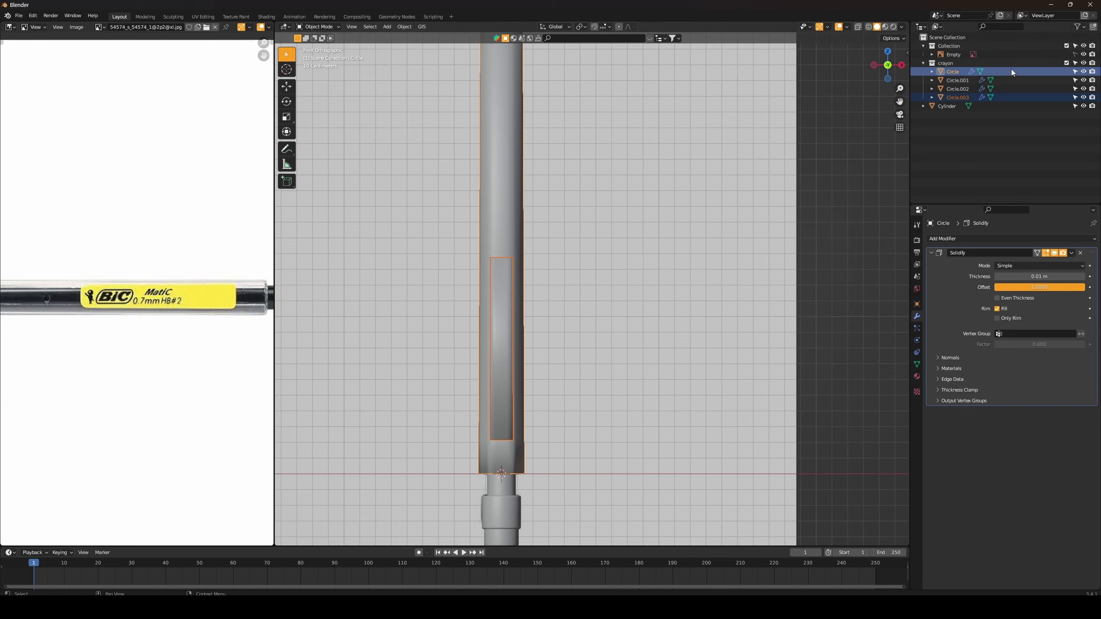
# Step: Scale all of Circle.003's geometry to 1.263 along X
pyautogui.click(958, 97)
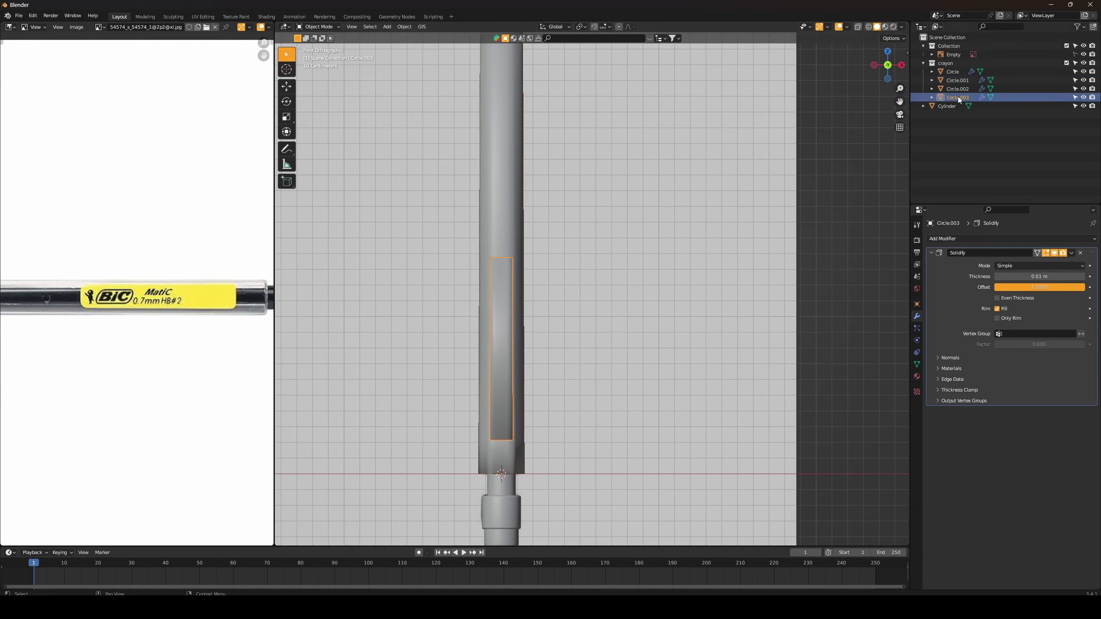
pyautogui.press('Tab')
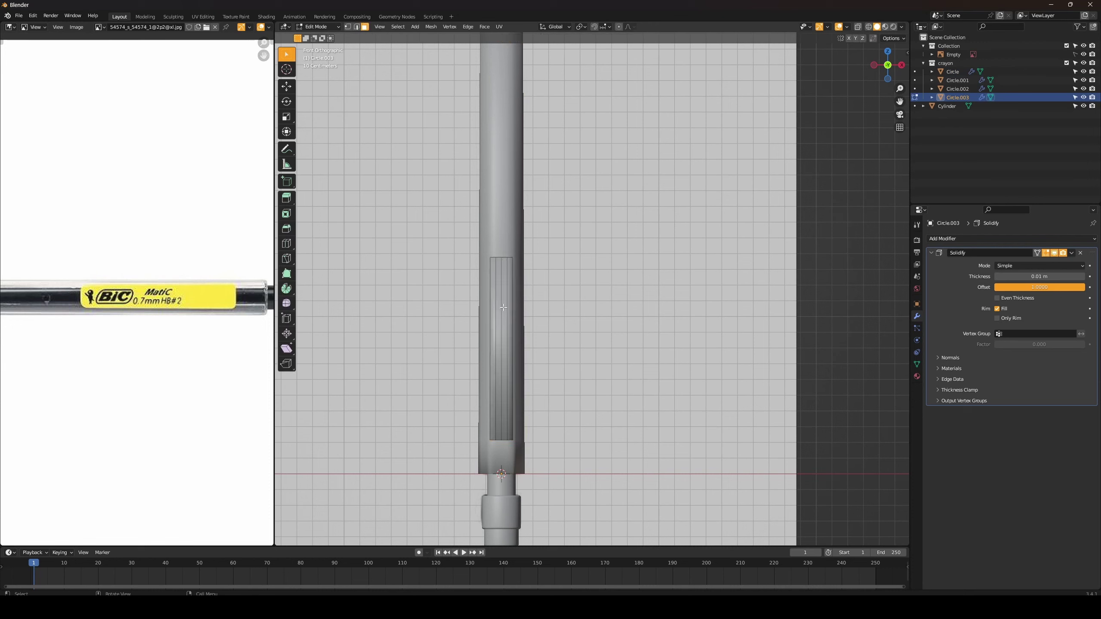
pyautogui.press('a')
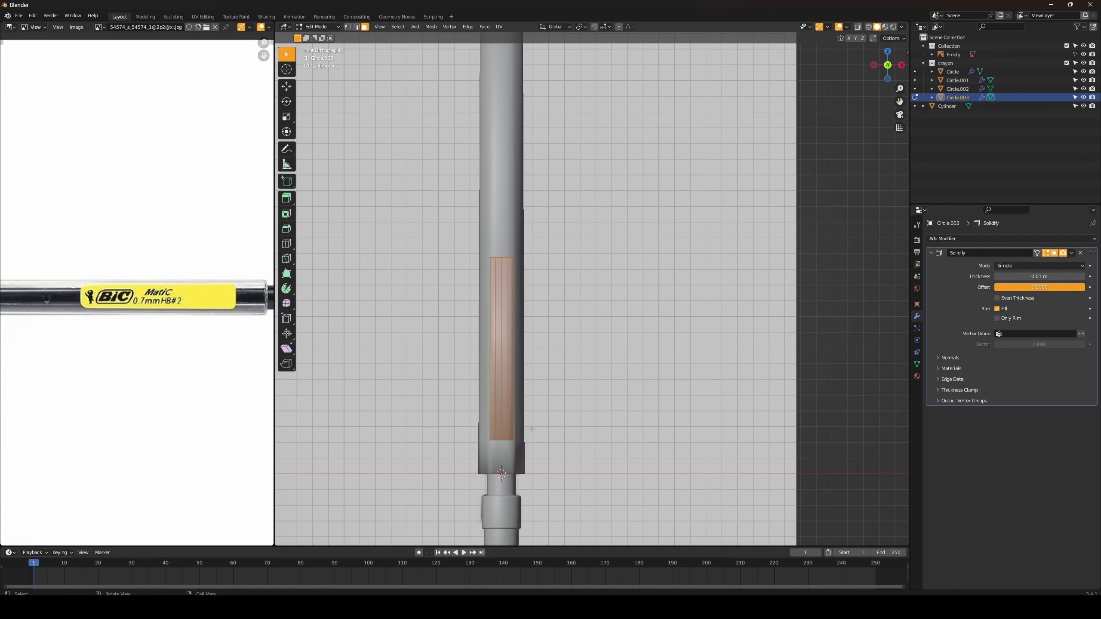
pyautogui.press('s')
pyautogui.press('x')
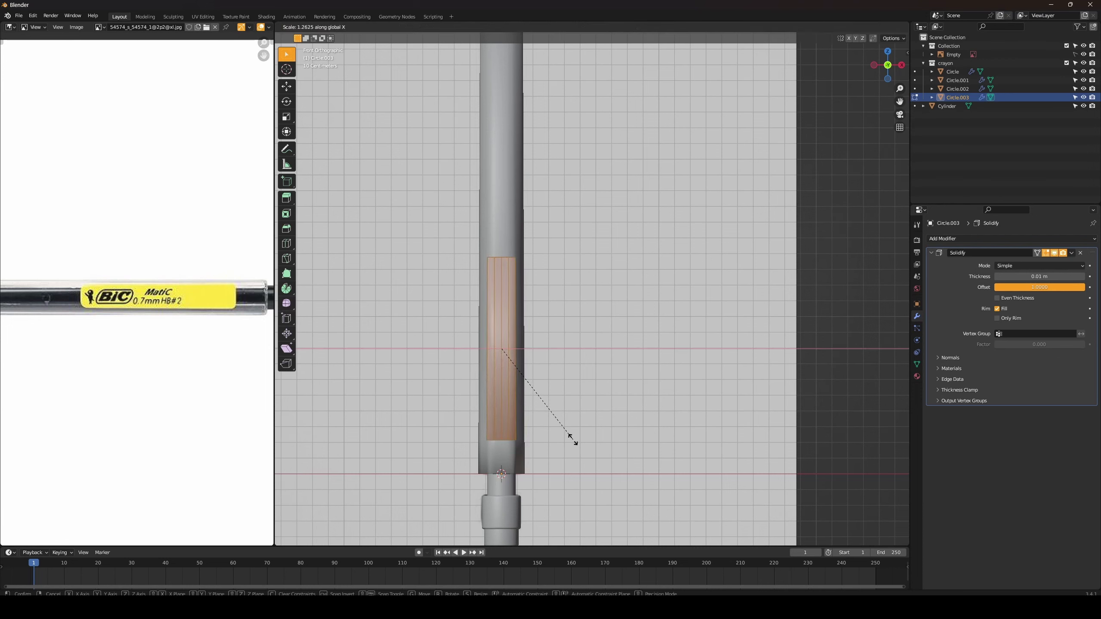
pyautogui.click(572, 439)
# Step: Remove Circle.003's Solidify modifier and extrude the panel along Y into a thin slab
pyautogui.press('KP_3')
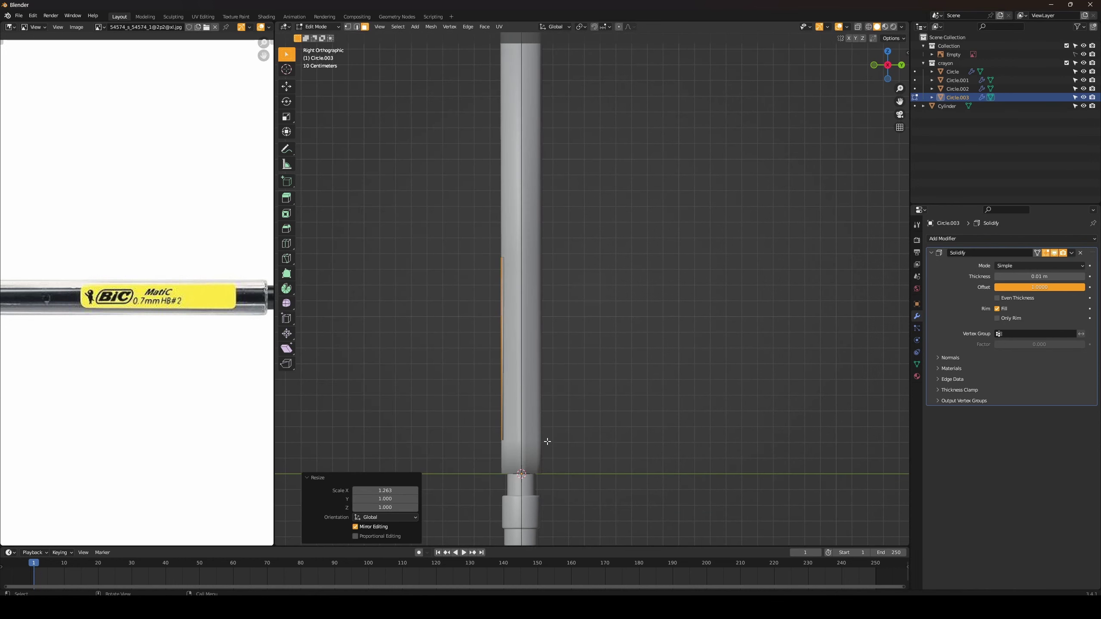
pyautogui.scroll(3, 508, 386)
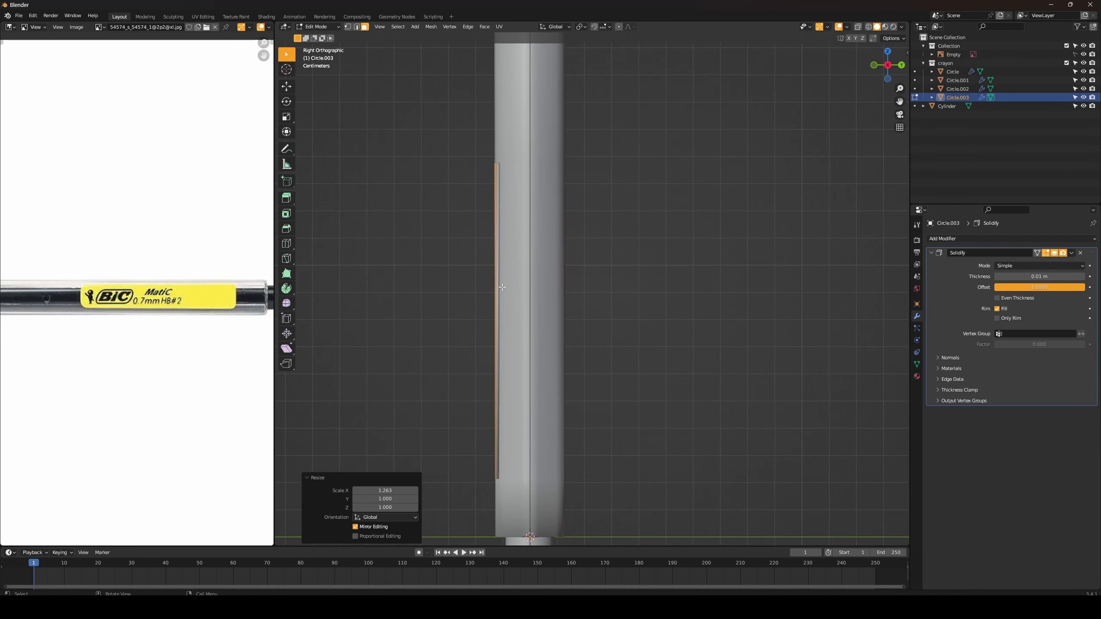
pyautogui.click(1081, 253)
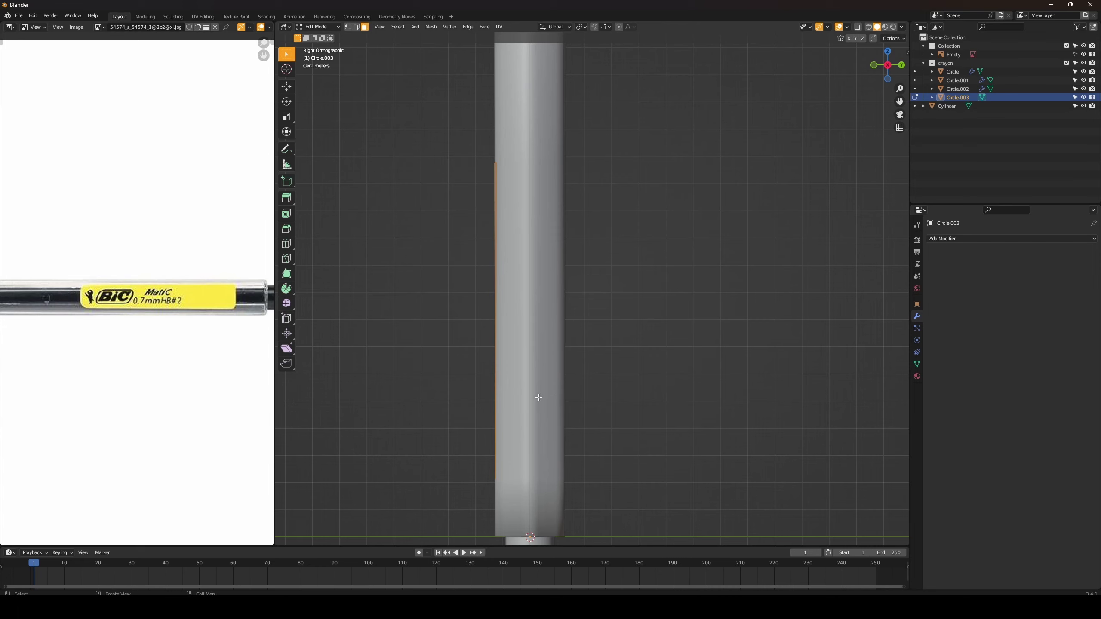
pyautogui.press('e')
pyautogui.press('y')
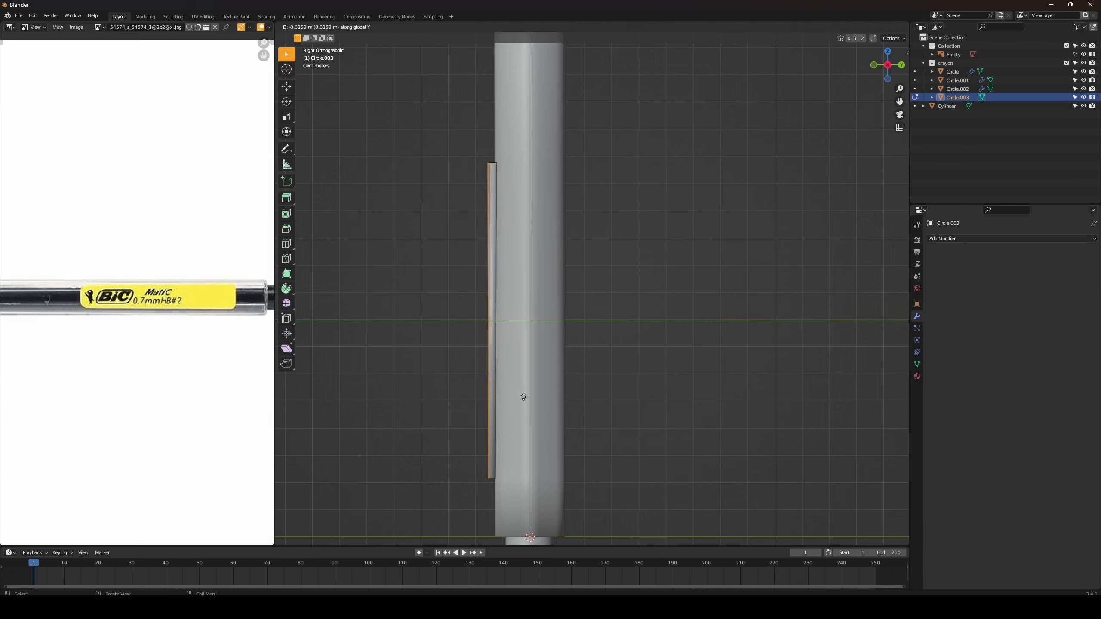
pyautogui.click(523, 397)
# Step: Move the Circle.003 panel −0.0387 m along Y, clear of the barrel
pyautogui.press('Tab')
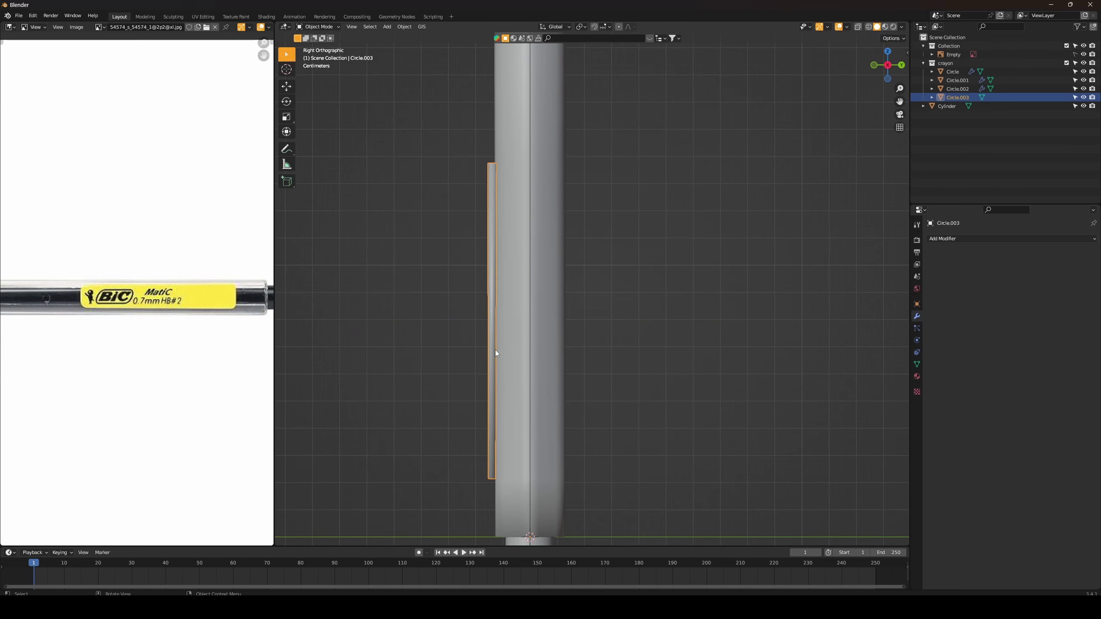
pyautogui.scroll(-2, 492, 354)
pyautogui.press('g')
pyautogui.press('y')
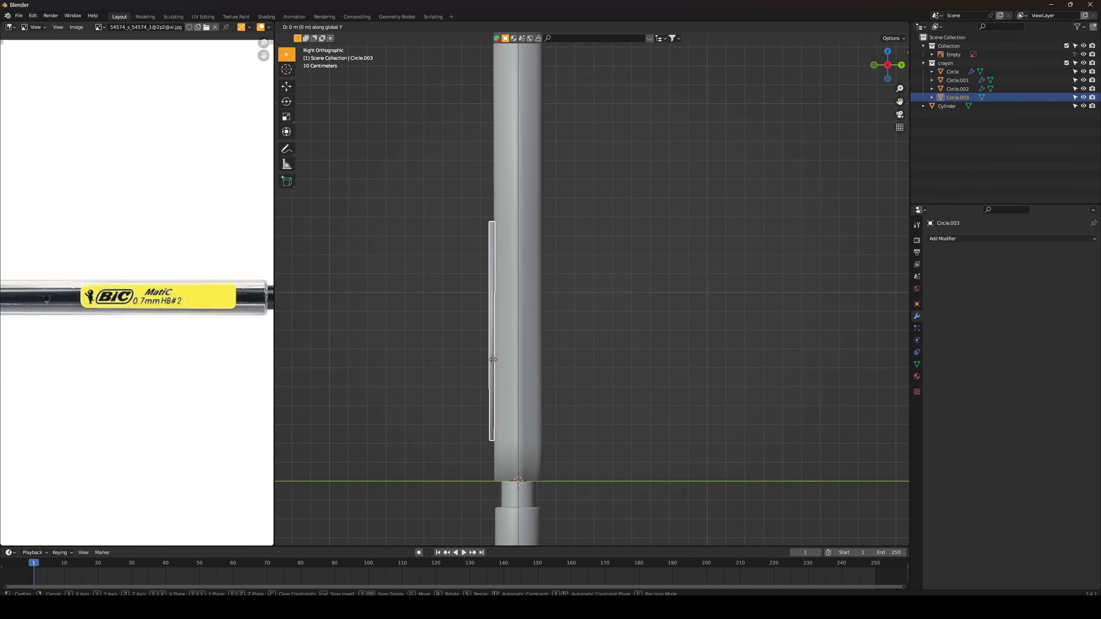
pyautogui.click(485, 360)
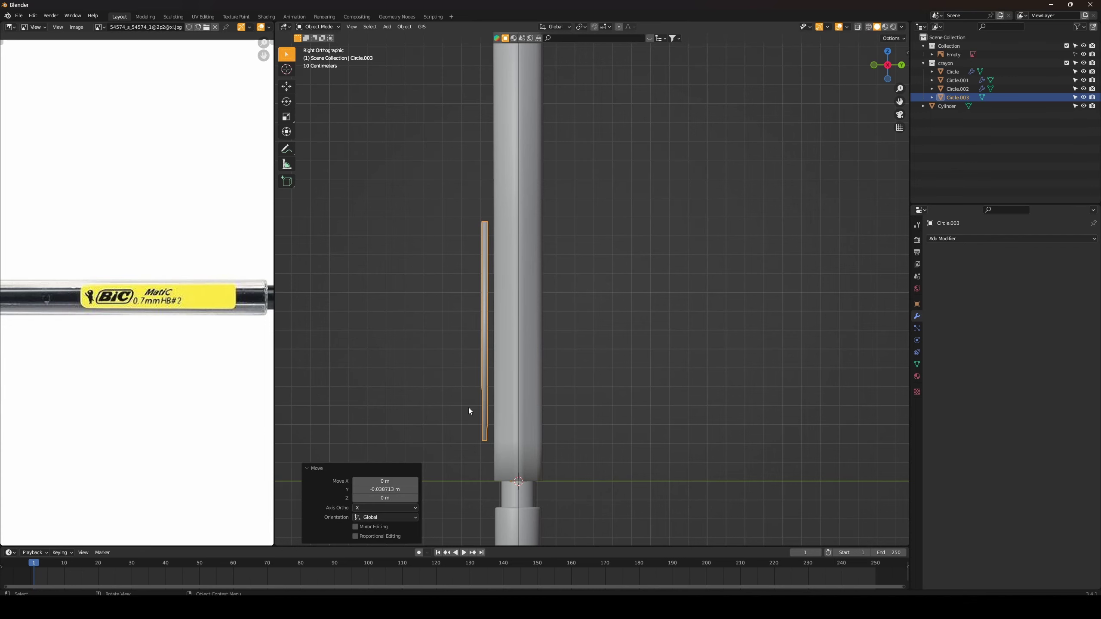
pyautogui.moveTo(468, 408)
pyautogui.mouseDown(button='middle')
pyautogui.moveTo(557, 407)
pyautogui.moveTo(559, 420)
pyautogui.moveTo(528, 410)
pyautogui.mouseUp(button='middle')
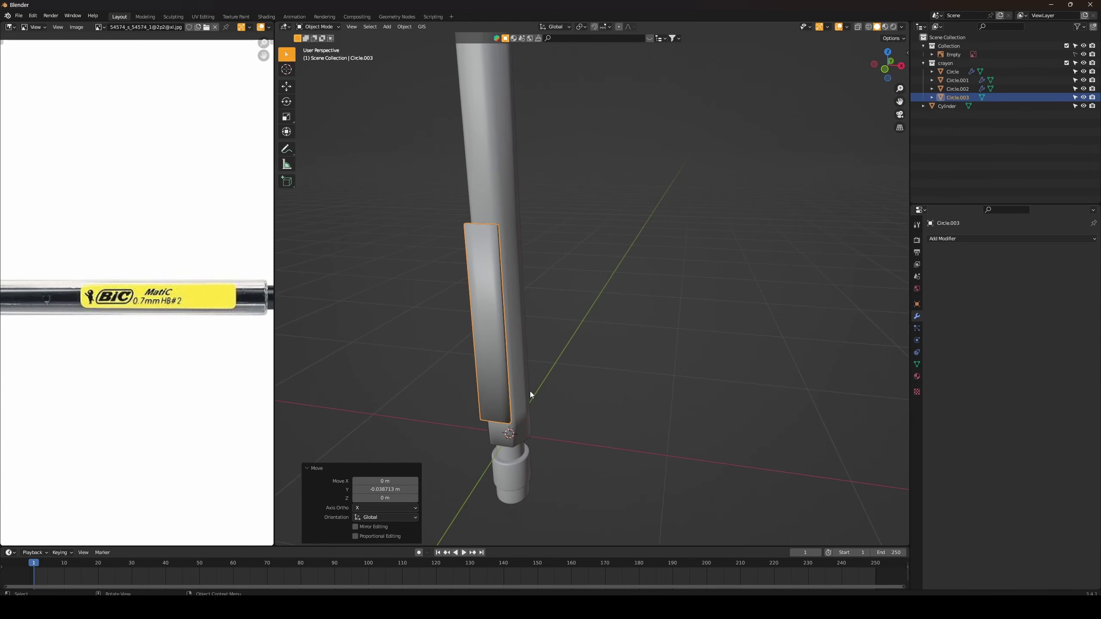
pyautogui.press('KP_1')
# Step: Add two vertical edge loops across the Circle.003 panel mesh
pyautogui.press('Tab')
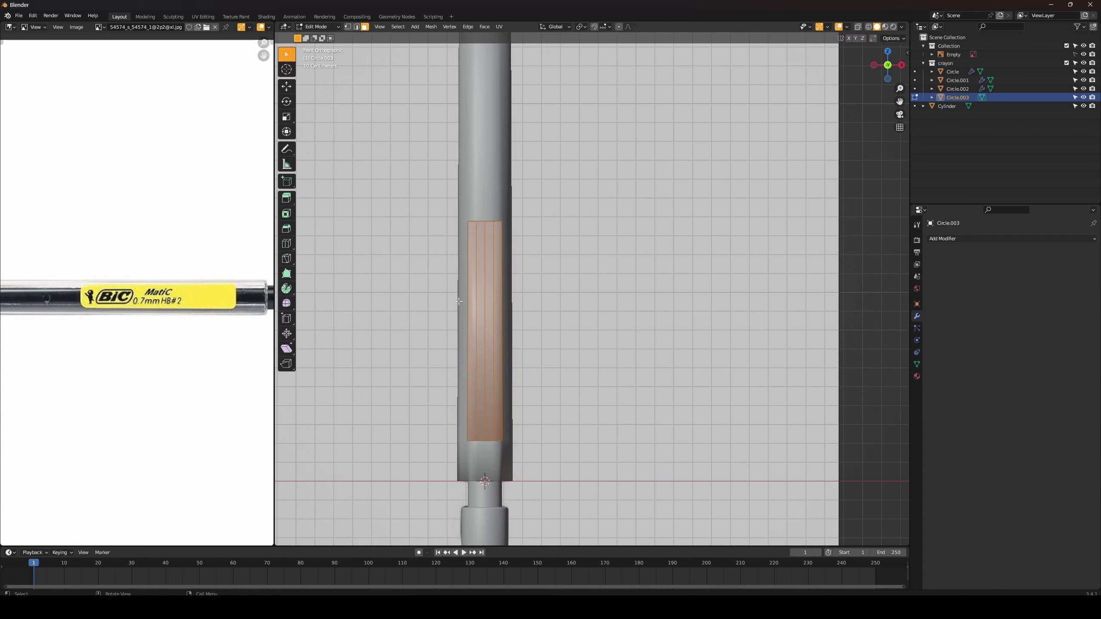
pyautogui.scroll(3, 474, 260)
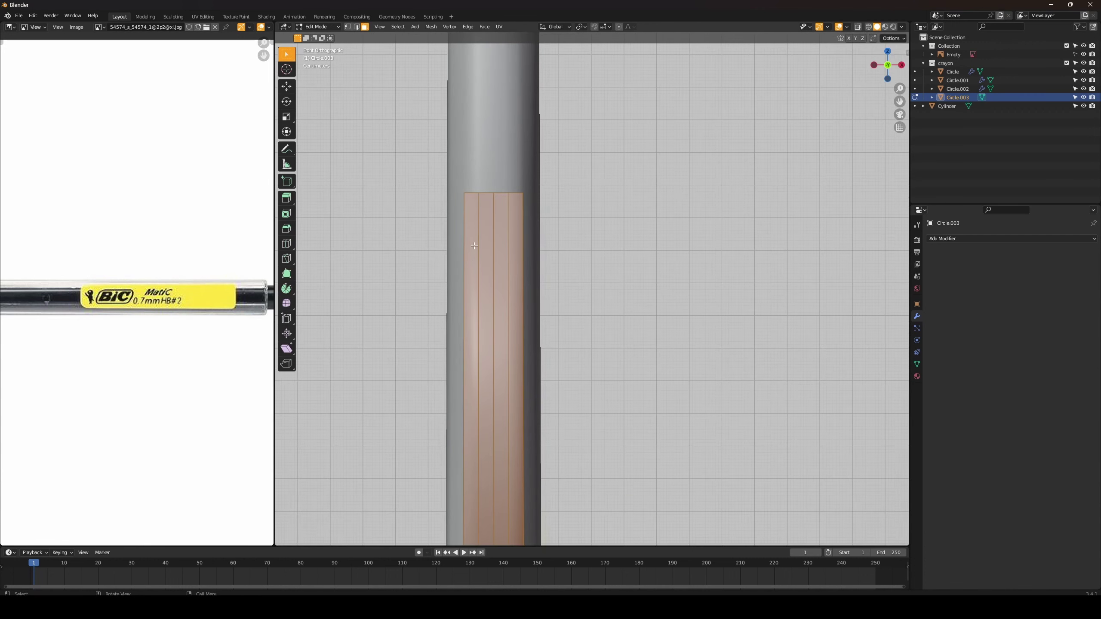
pyautogui.hotkey('ctrl', 'r')
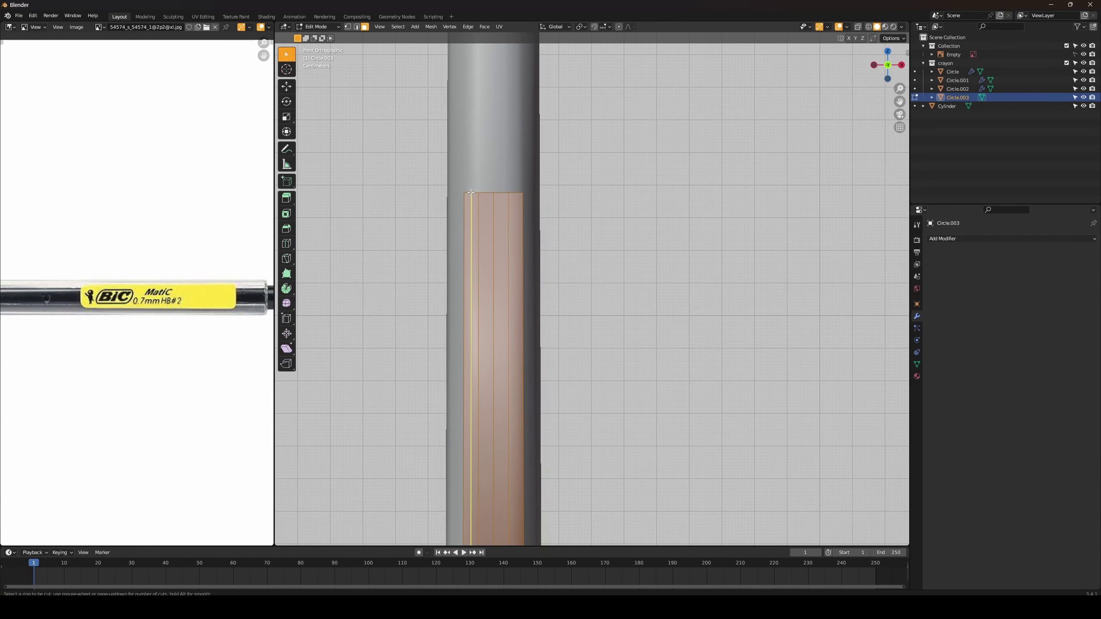
pyautogui.click(472, 193)
pyautogui.rightClick(471, 193)
pyautogui.hotkey('ctrl', 'r')
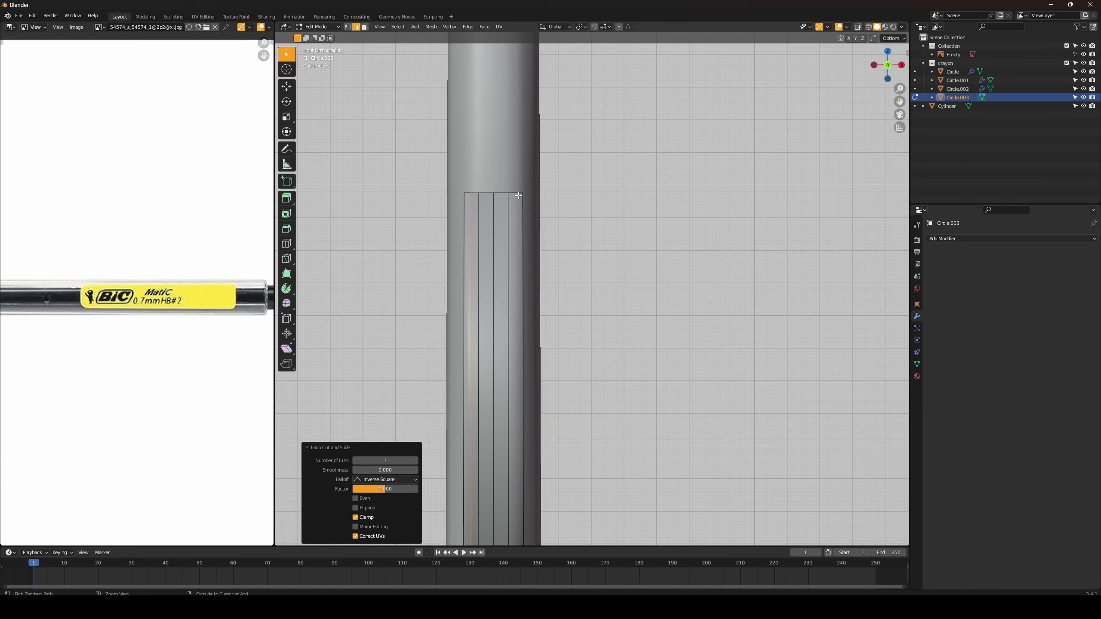
pyautogui.click(517, 194)
pyautogui.rightClick(509, 294)
pyautogui.scroll(-2, 509, 294)
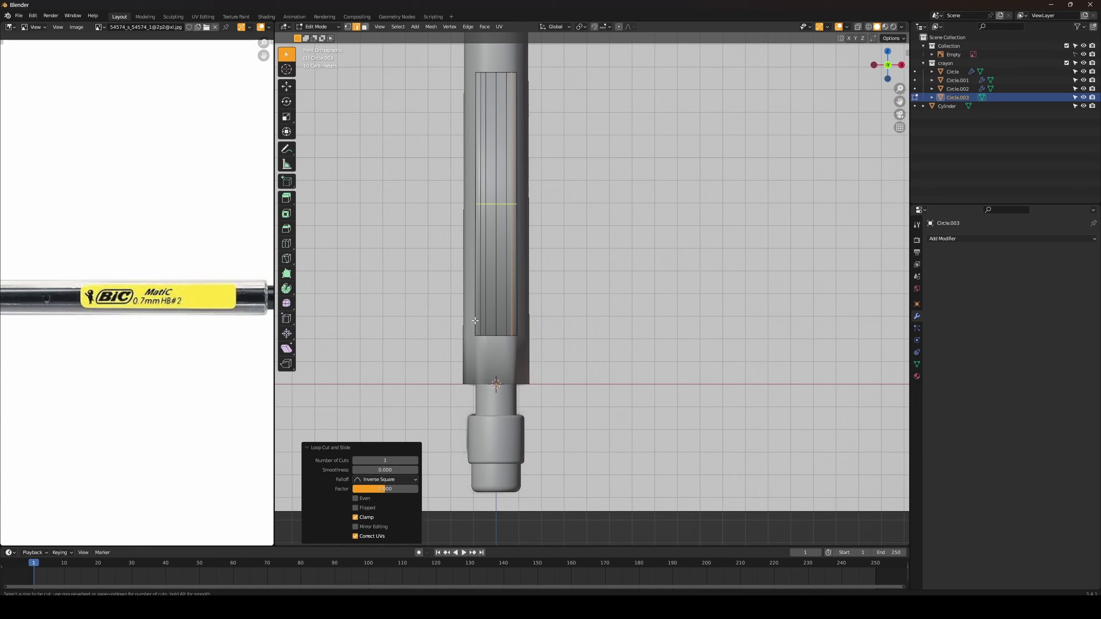
# Step: Slide one vertical loop toward the panel edge and a horizontal loop near the bottom
pyautogui.press('g')
pyautogui.press('g')
pyautogui.click(470, 446)
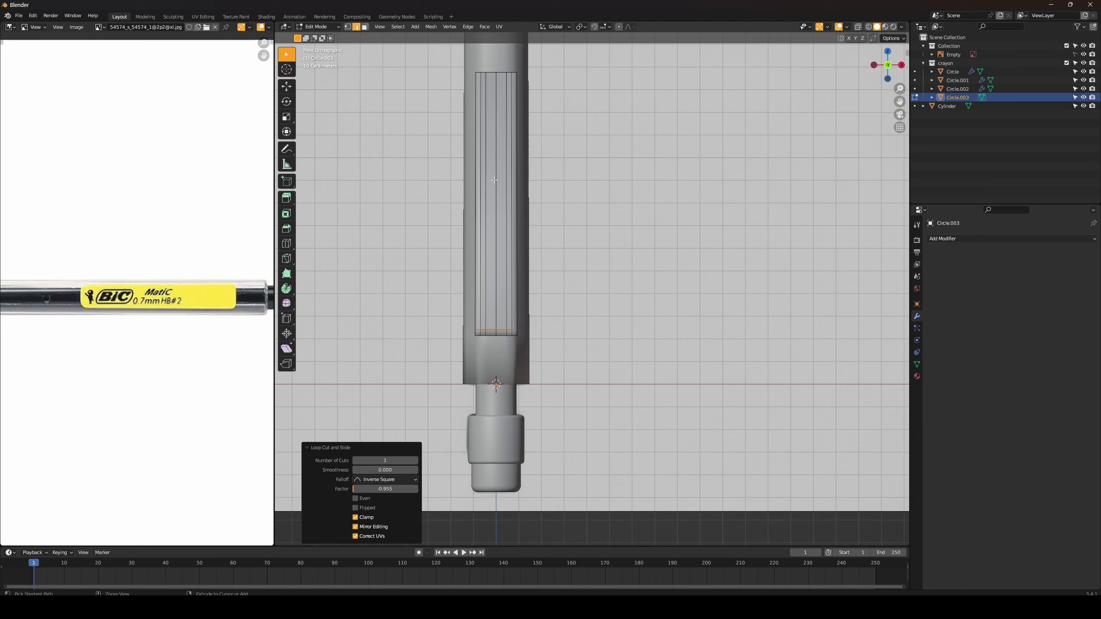
pyautogui.press('g')
pyautogui.press('g')
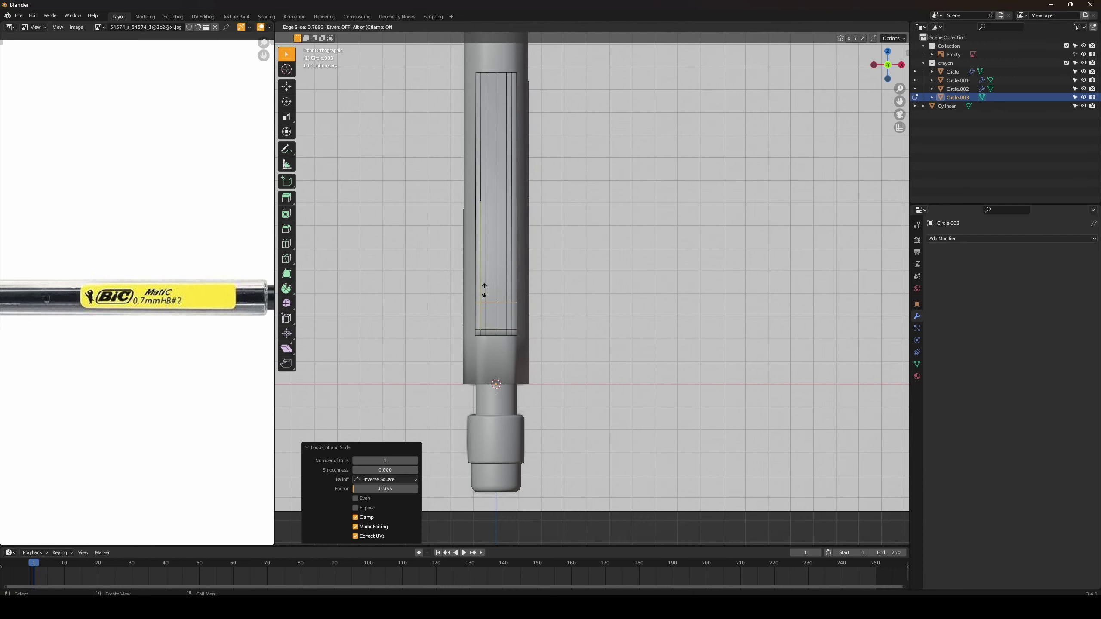
pyautogui.click(484, 280)
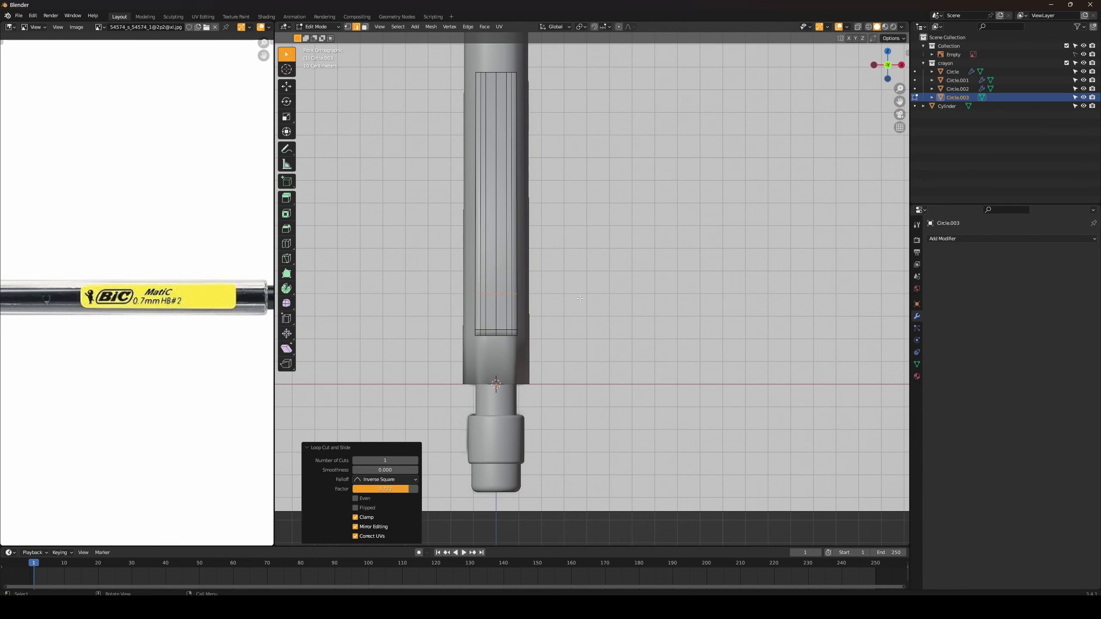
# Step: Isolate Circle.003 in local view and select its bottom faces in face mode
pyautogui.moveTo(580, 298); pyautogui.dragTo(524, 279, button='middle')
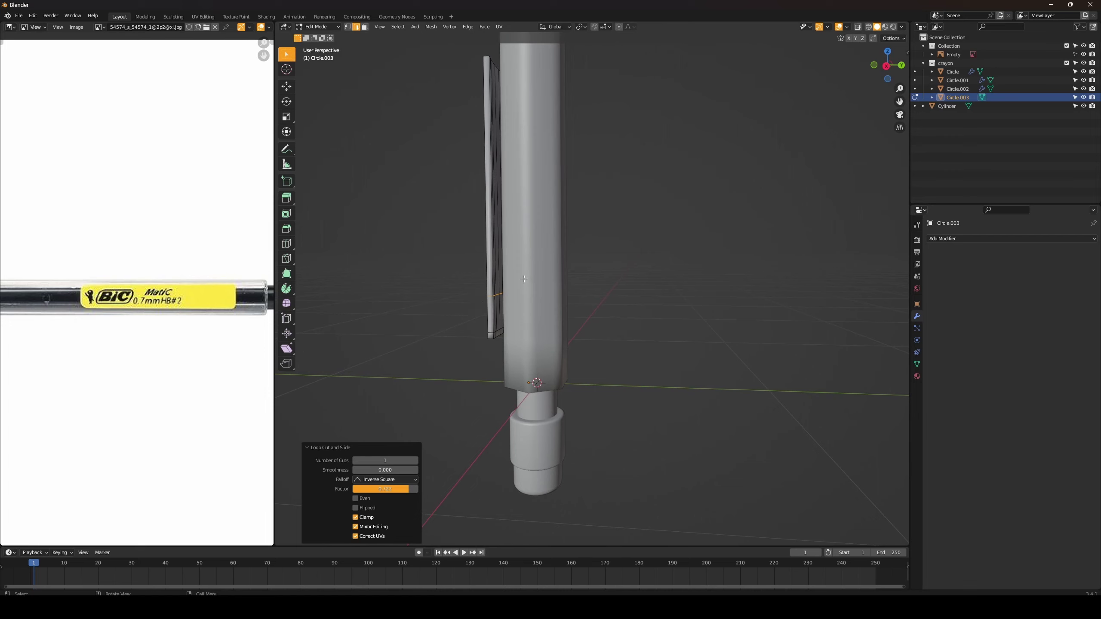
pyautogui.press('KP_Divide')
pyautogui.moveTo(668, 361); pyautogui.dragTo(580, 270, button='middle')
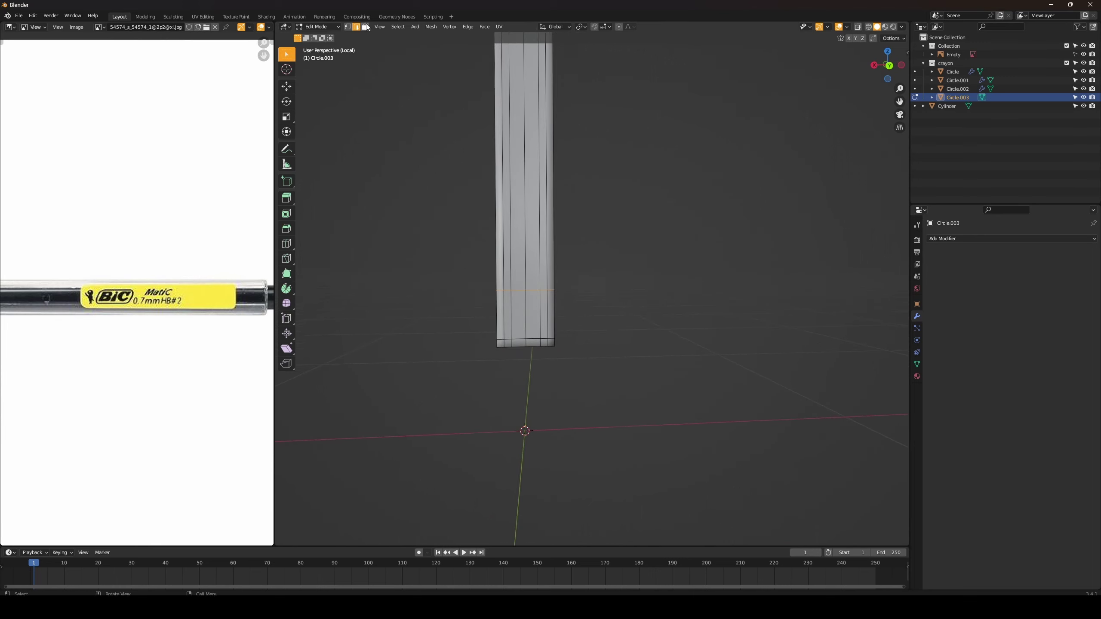
pyautogui.press('3')
pyautogui.click(508, 305)
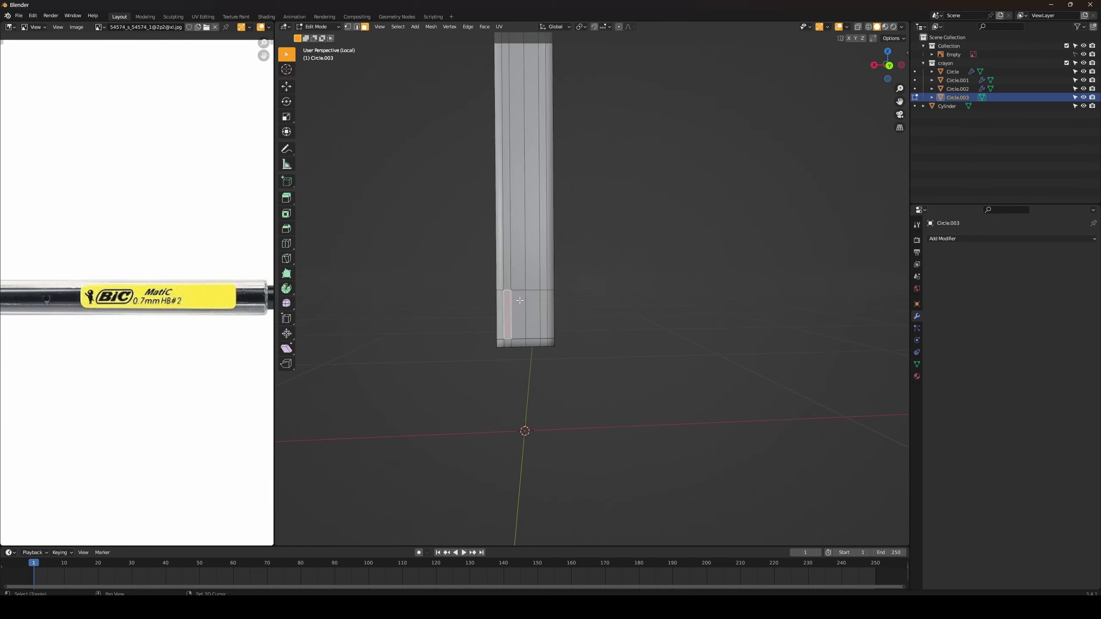
# Step: Extrude the panel's bottom and side faces 0.050369 m along Y into a clip tab
pyautogui.keyDown('shift'); pyautogui.click(518, 300); pyautogui.keyUp('shift')
pyautogui.keyDown('shift'); pyautogui.click(543, 304); pyautogui.keyUp('shift')
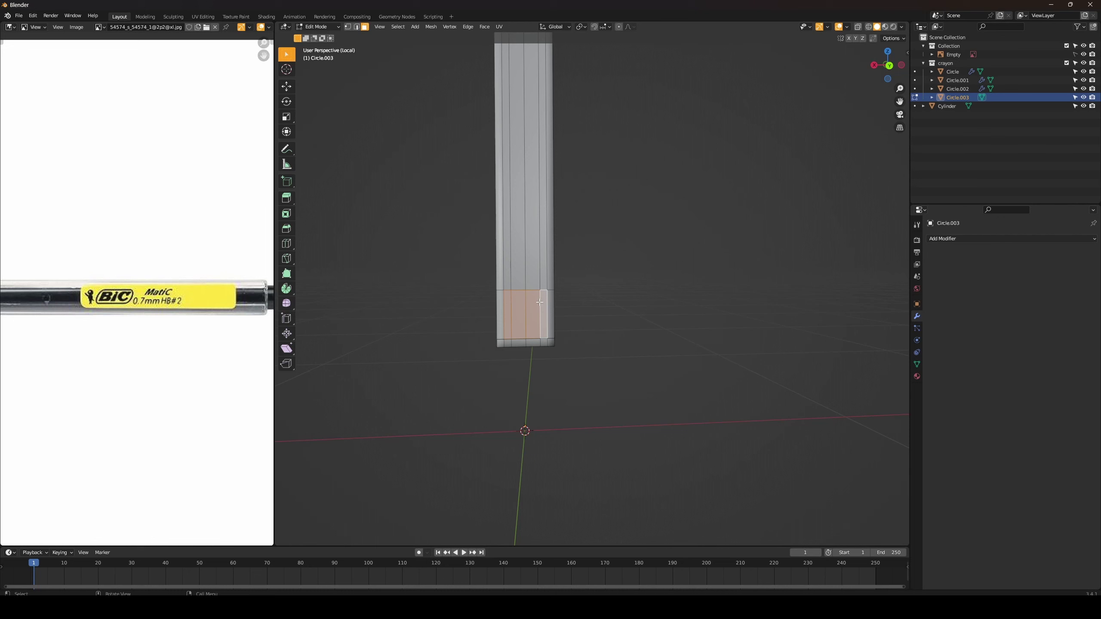
pyautogui.moveTo(513, 323); pyautogui.dragTo(507, 328, button='middle')
pyautogui.press('KP_3')
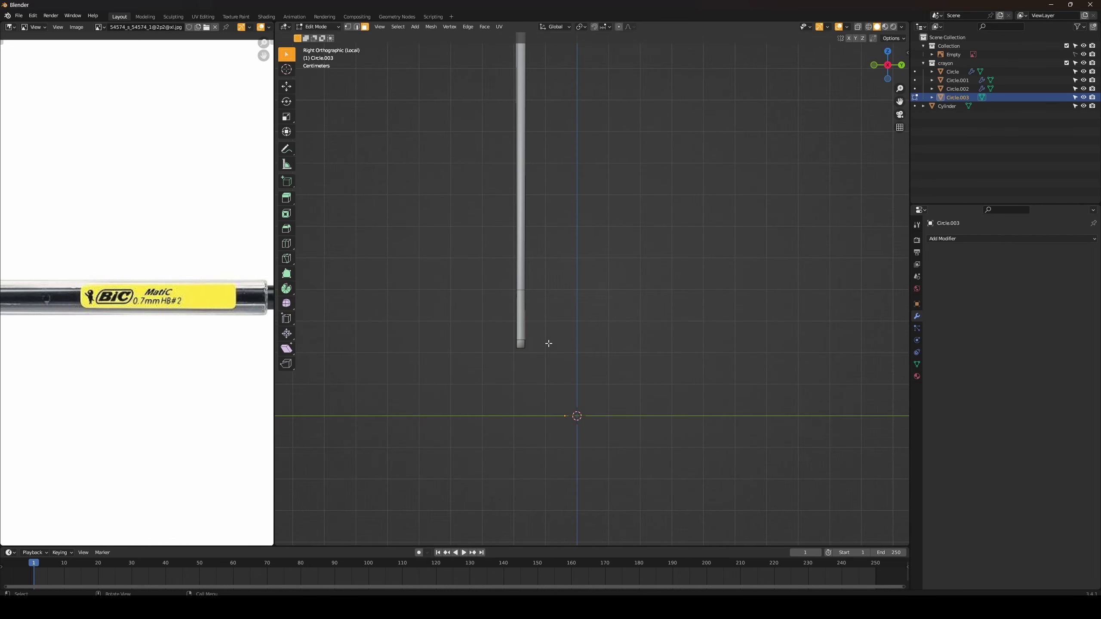
pyautogui.press('e')
pyautogui.press('y')
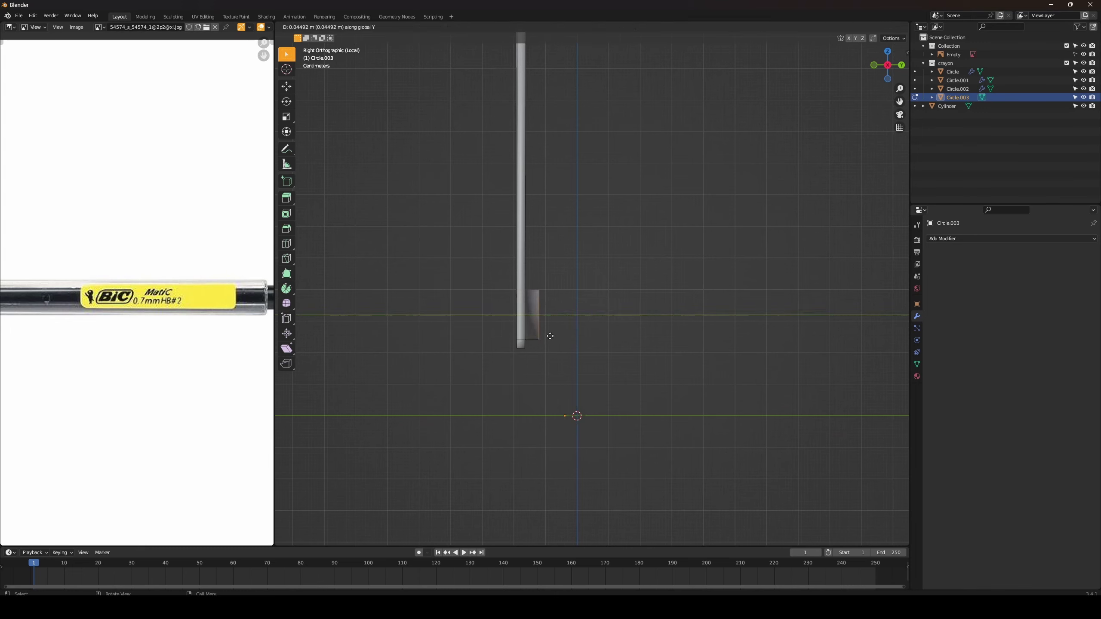
pyautogui.click(552, 337)
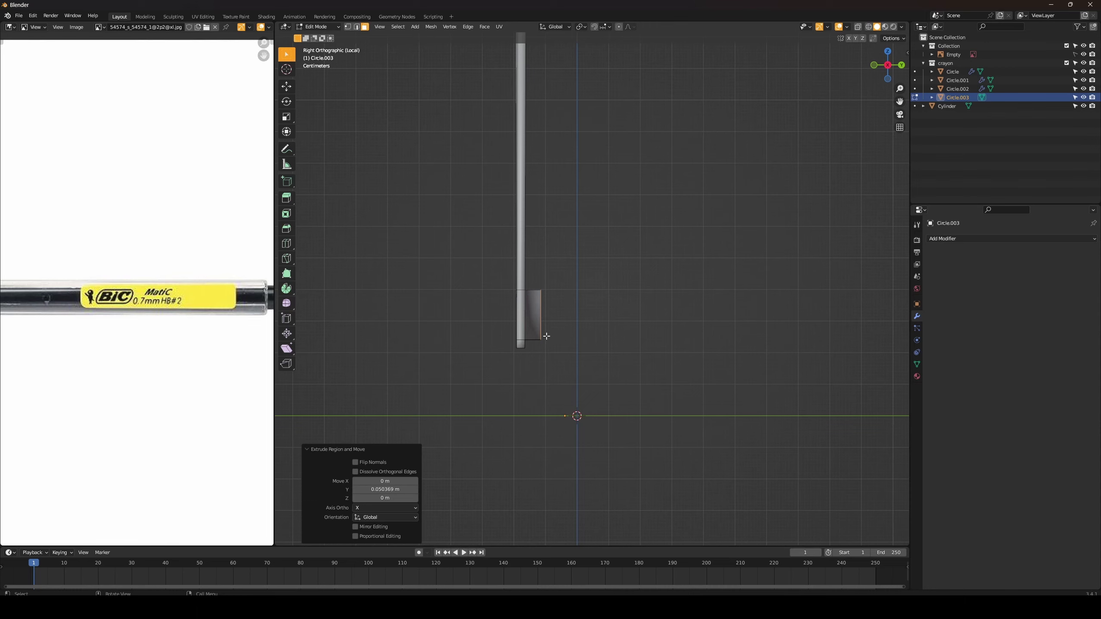
pyautogui.press('Tab')
pyautogui.moveTo(552, 323)
pyautogui.mouseDown(button='middle')
pyautogui.moveTo(536, 305)
pyautogui.moveTo(552, 302)
pyautogui.moveTo(560, 399)
pyautogui.mouseUp(button='middle')
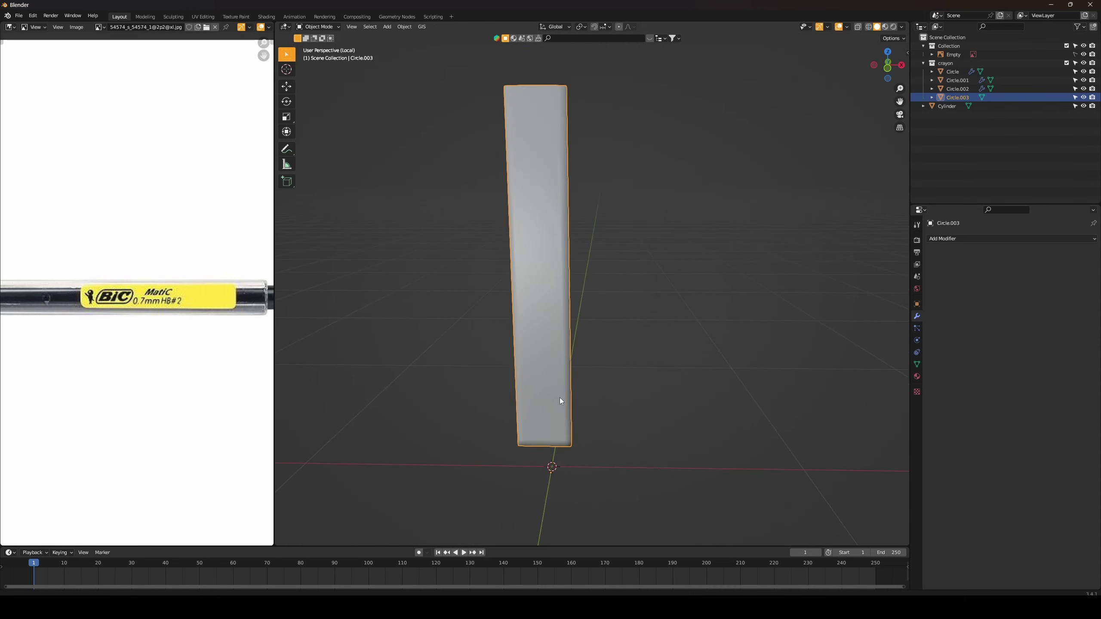
# Step: Bevel the panel's top and right corner edges with four segments
pyautogui.press('Tab')
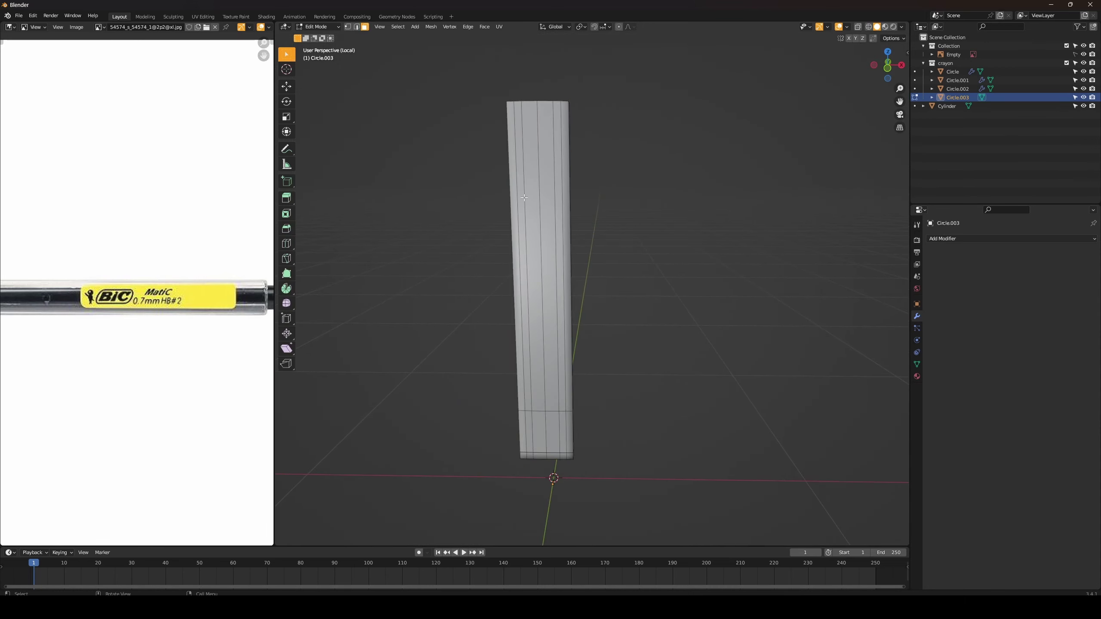
pyautogui.moveTo(499, 213); pyautogui.dragTo(503, 199, button='middle')
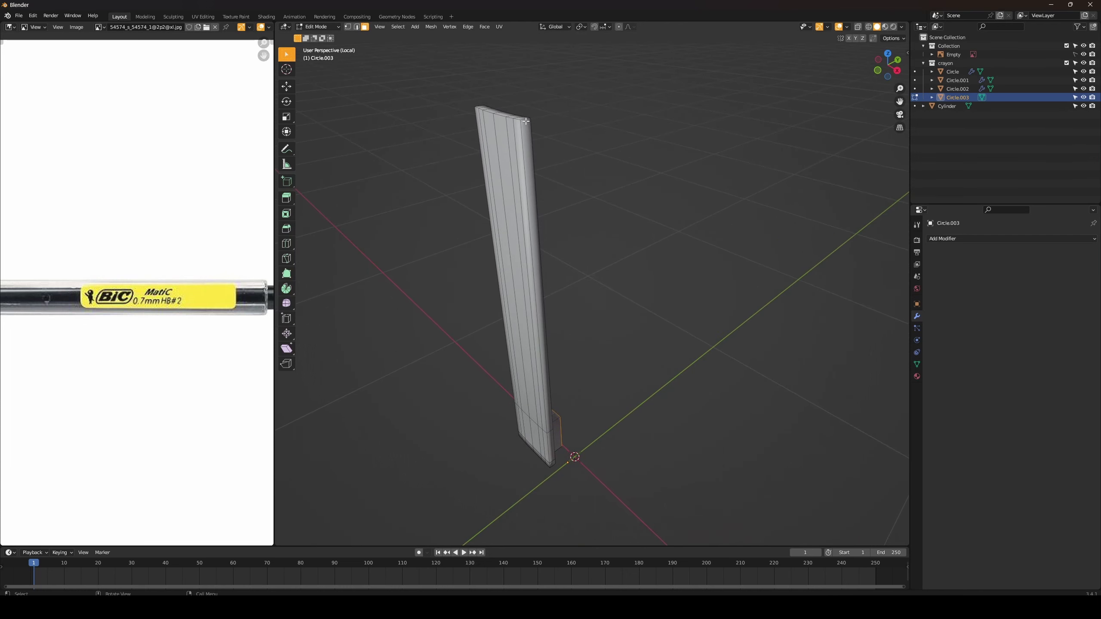
pyautogui.click(524, 134)
pyautogui.click(356, 27)
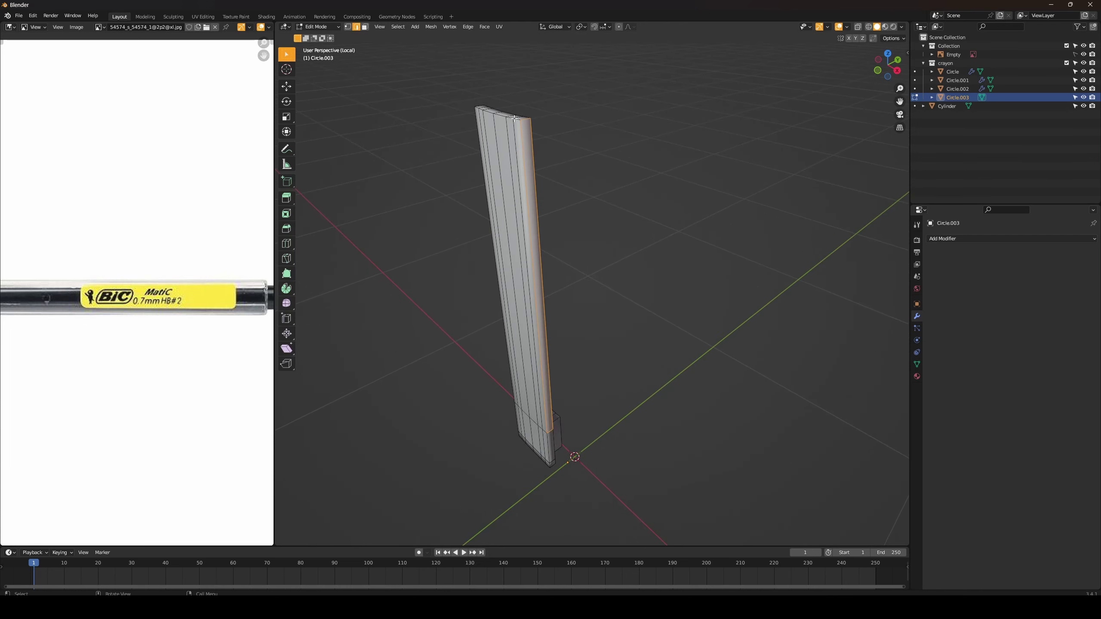
pyautogui.click(522, 118)
pyautogui.moveTo(522, 118)
pyautogui.mouseDown(button='middle')
pyautogui.moveTo(473, 167)
pyautogui.moveTo(575, 161)
pyautogui.mouseUp(button='middle')
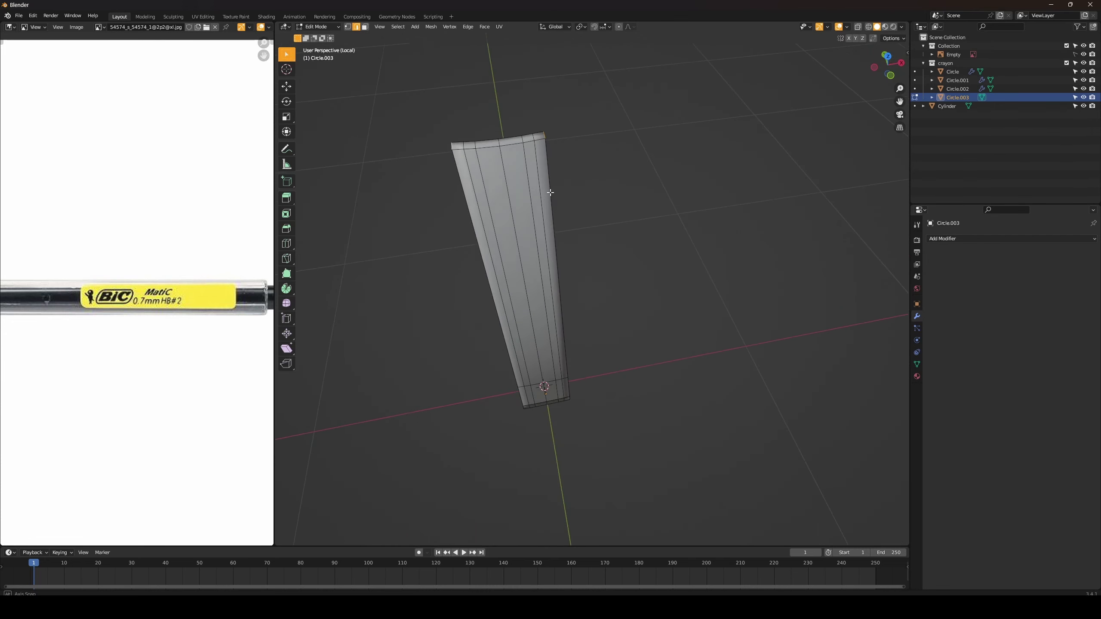
pyautogui.keyDown('alt'); pyautogui.click(578, 160); pyautogui.keyUp('alt')
pyautogui.hotkey('ctrl', 'b')
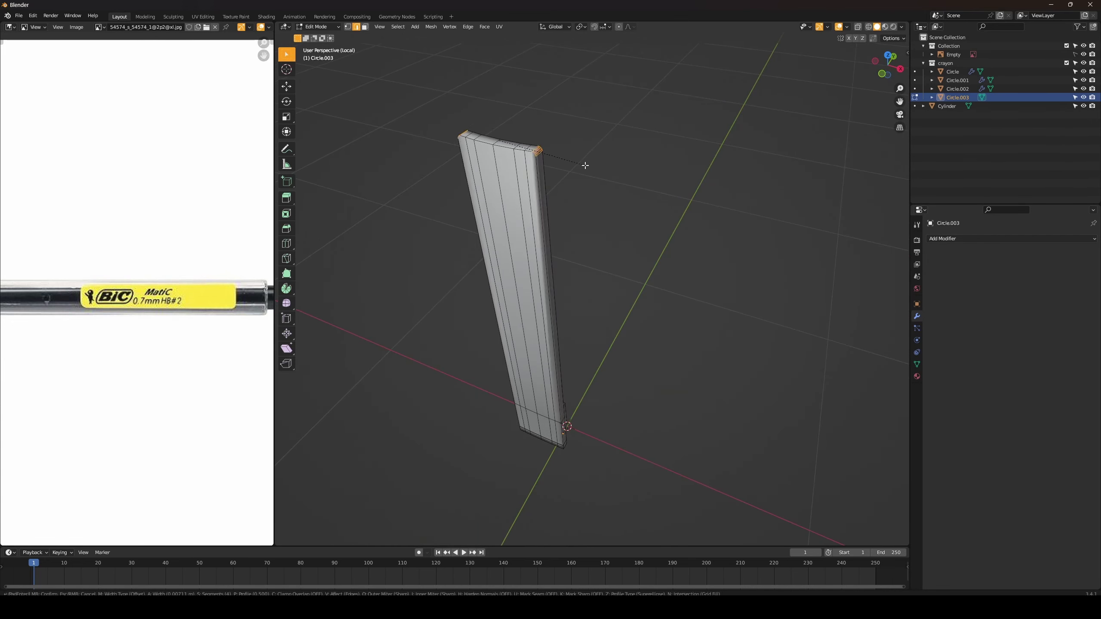
pyautogui.click(587, 167)
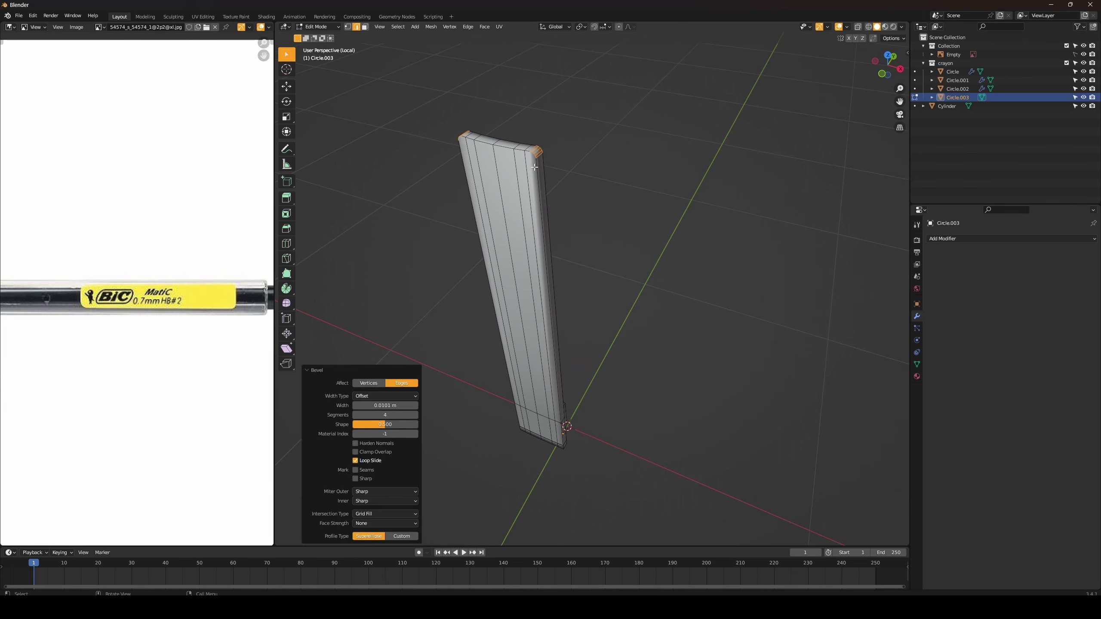
# Step: Bevel the clip tab's bottom corner edges 0.00792 m with four segments
pyautogui.moveTo(534, 167)
pyautogui.mouseDown(button='middle')
pyautogui.moveTo(569, 364)
pyautogui.moveTo(600, 325)
pyautogui.mouseUp(button='middle')
pyautogui.scroll(3, 568, 364)
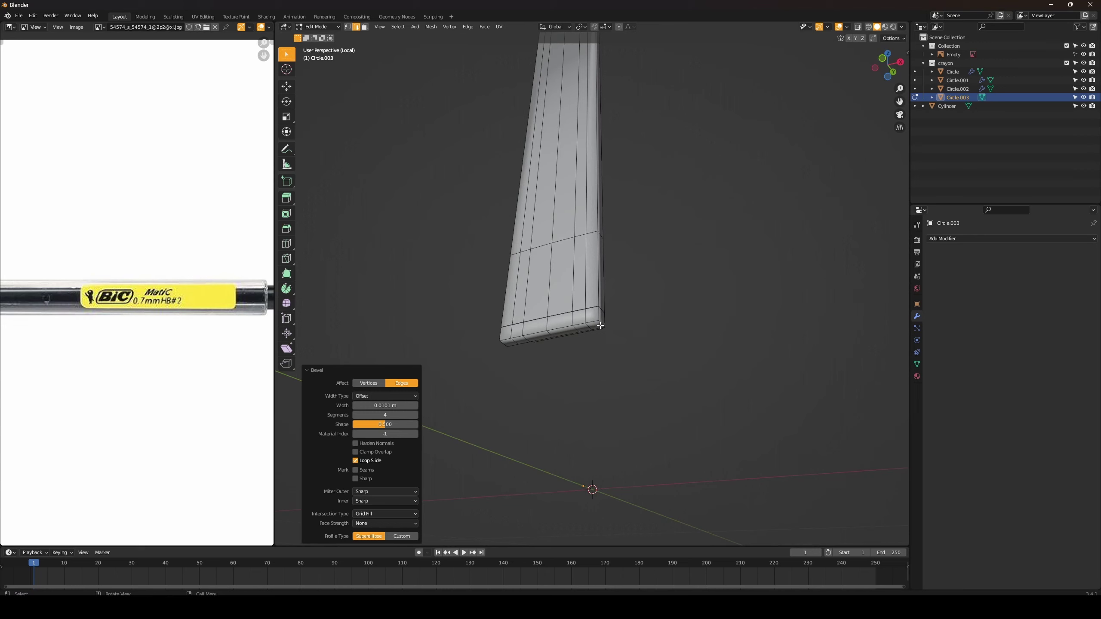
pyautogui.click(600, 325)
pyautogui.moveTo(600, 325); pyautogui.dragTo(555, 331, button='middle')
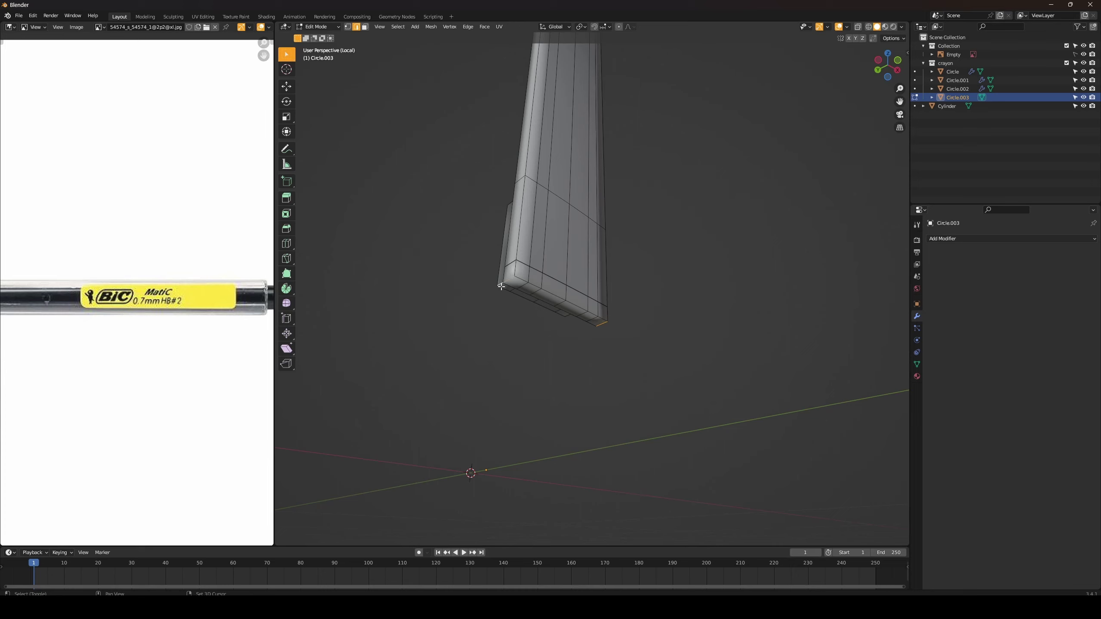
pyautogui.moveTo(511, 284)
pyautogui.mouseDown(button='middle')
pyautogui.moveTo(563, 308)
pyautogui.moveTo(386, 326)
pyautogui.moveTo(478, 277)
pyautogui.mouseUp(button='middle')
pyautogui.hotkey('ctrl', 'b')
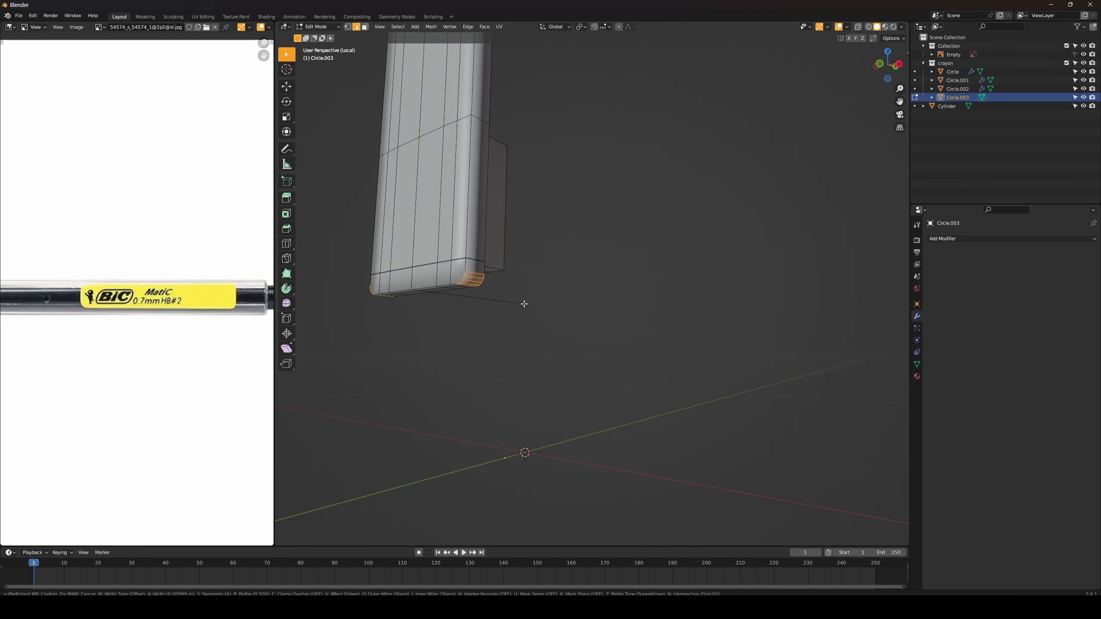
pyautogui.click(523, 300)
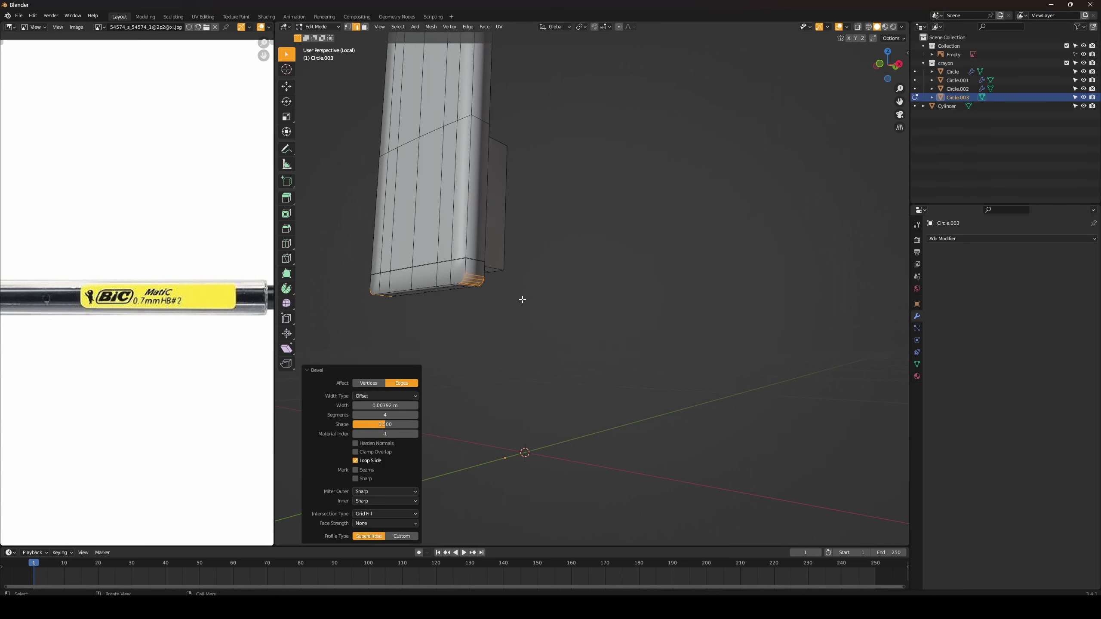
pyautogui.moveTo(520, 300)
pyautogui.mouseDown(button='middle')
pyautogui.moveTo(580, 275)
pyautogui.moveTo(545, 293)
pyautogui.mouseUp(button='middle')
pyautogui.press('Tab')
# Step: Smooth-shade the Circle.003 label panel and exit local view to show the whole pencil
pyautogui.scroll(-3, 550, 300)
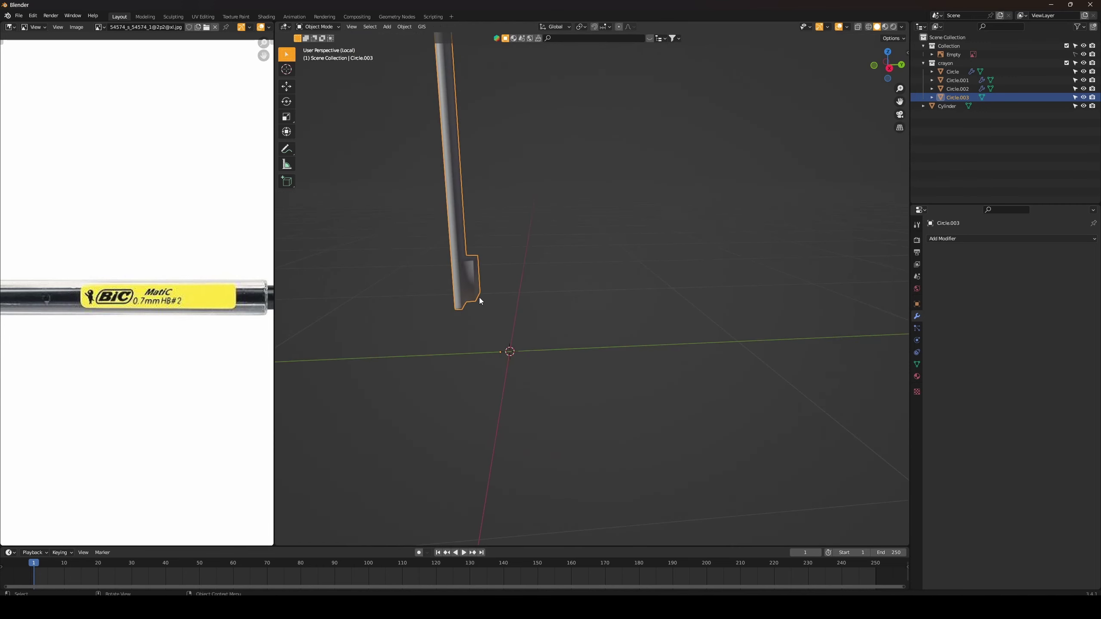
pyautogui.moveTo(479, 300)
pyautogui.mouseDown(button='middle')
pyautogui.moveTo(501, 314)
pyautogui.moveTo(560, 294)
pyautogui.moveTo(604, 297)
pyautogui.moveTo(662, 329)
pyautogui.moveTo(568, 327)
pyautogui.moveTo(561, 376)
pyautogui.mouseUp(button='middle')
pyautogui.rightClick(560, 294)
pyautogui.click(546, 291)
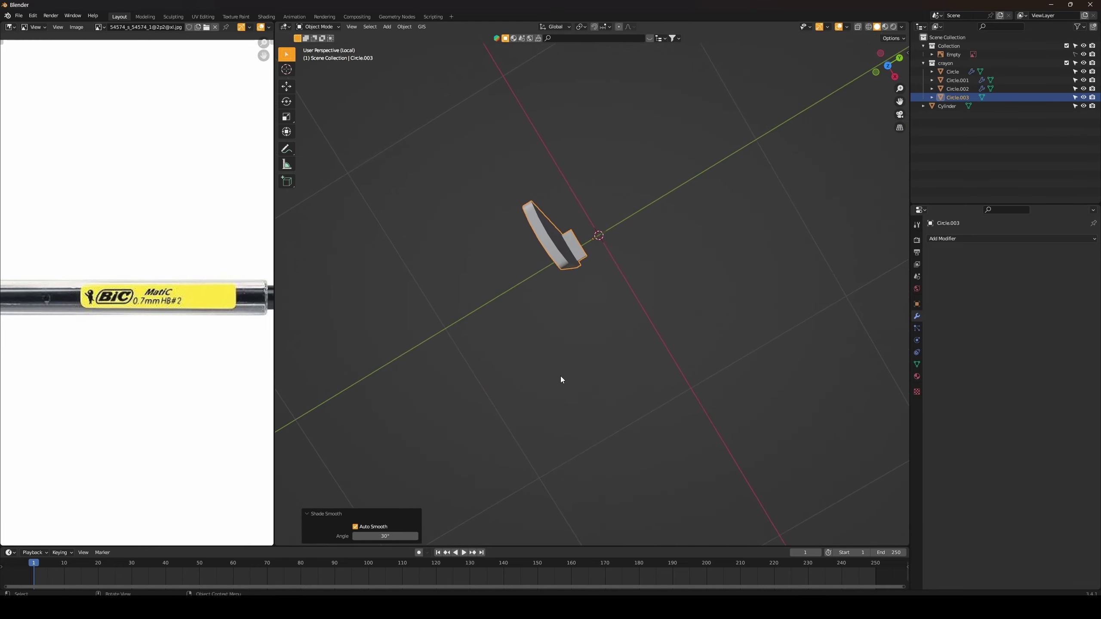
pyautogui.press('KP_Divide')
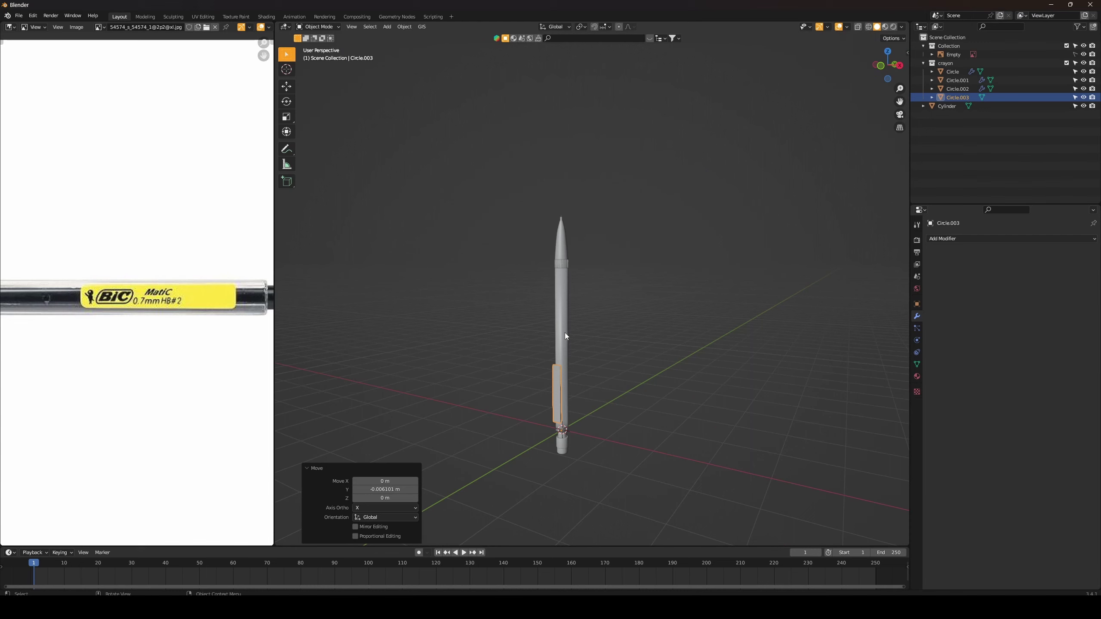
pyautogui.scroll(2, 563, 325)
# Step: Apply scale to the pencil tip Circle.002 and the barrel Circle
pyautogui.click(564, 213)
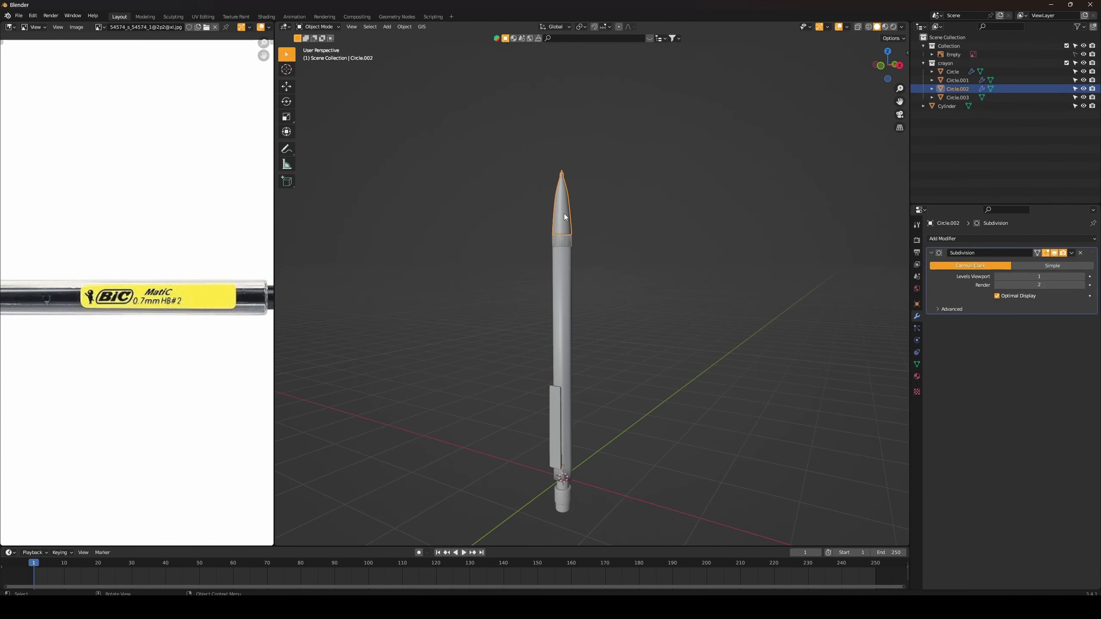
pyautogui.press('n')
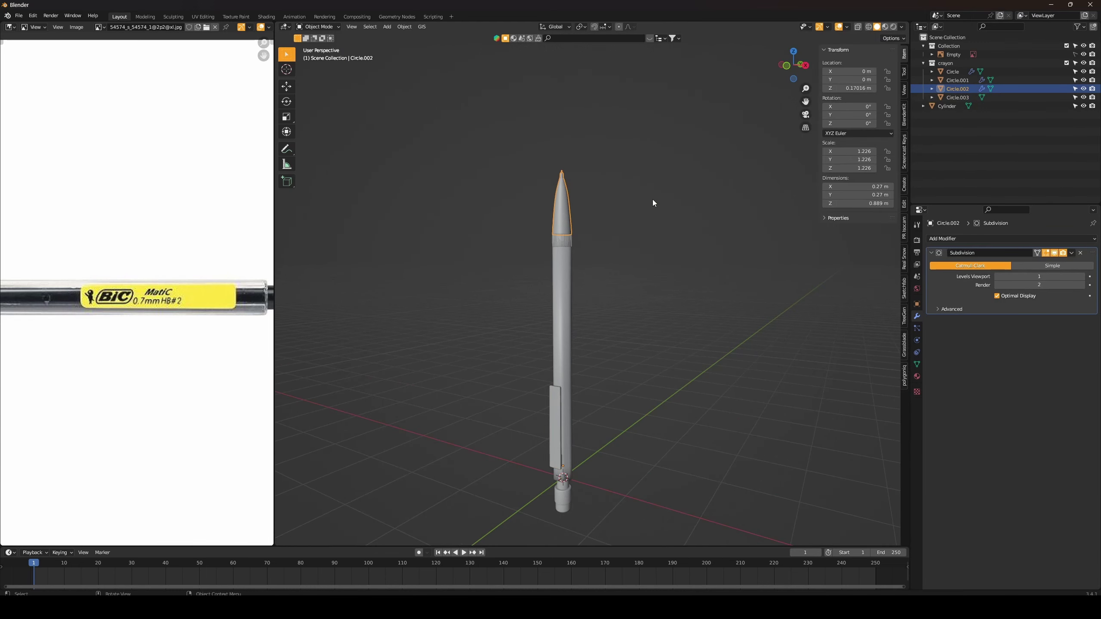
pyautogui.rightClick(568, 221)
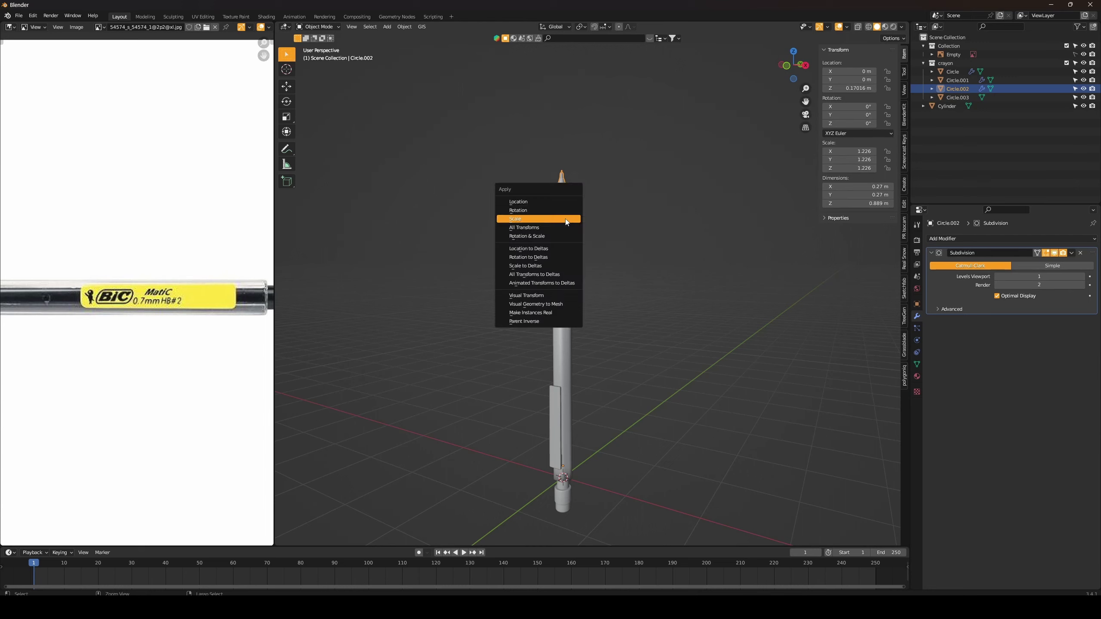
pyautogui.click(568, 219)
pyautogui.click(561, 242)
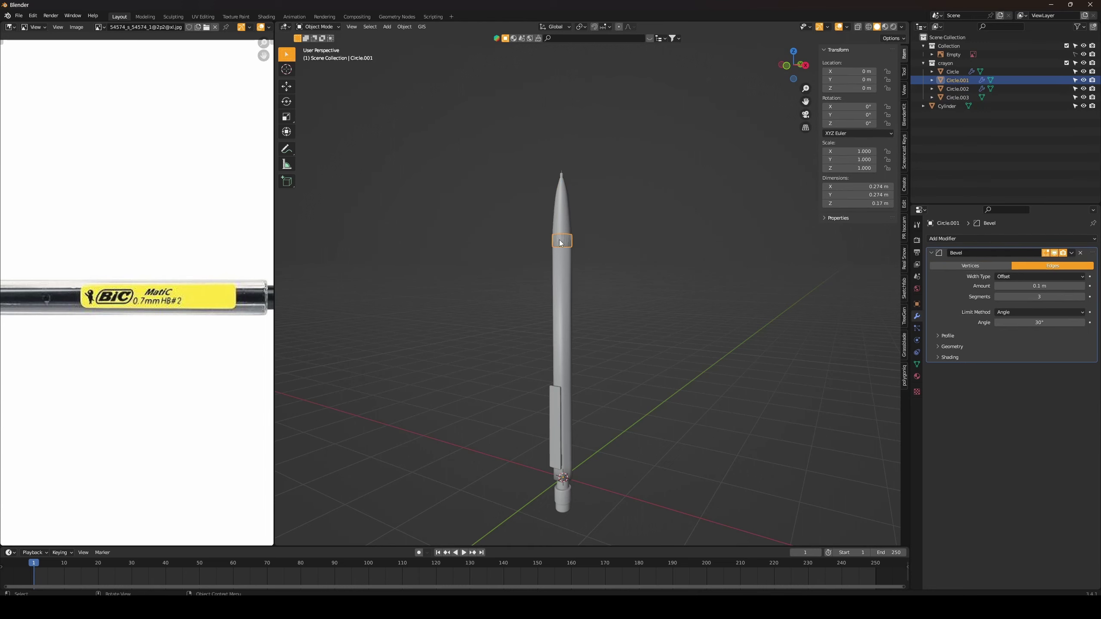
pyautogui.click(562, 273)
pyautogui.hotkey('ctrl', 'a')
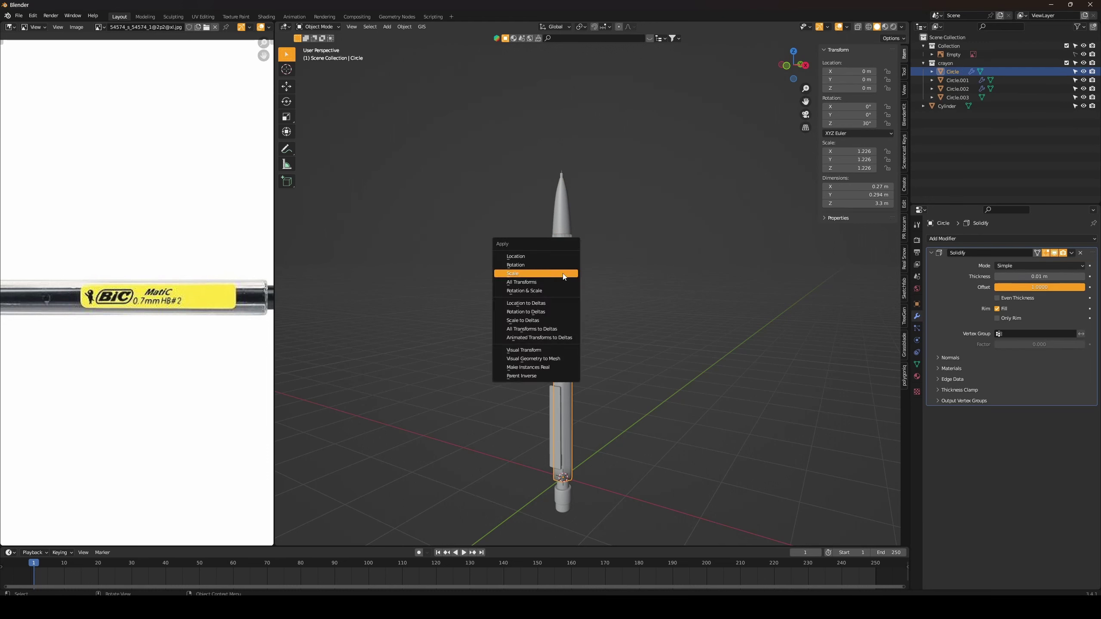
pyautogui.click(562, 273)
# Step: Apply scale to the label panel Circle.003 and the Cylinder
pyautogui.click(557, 414)
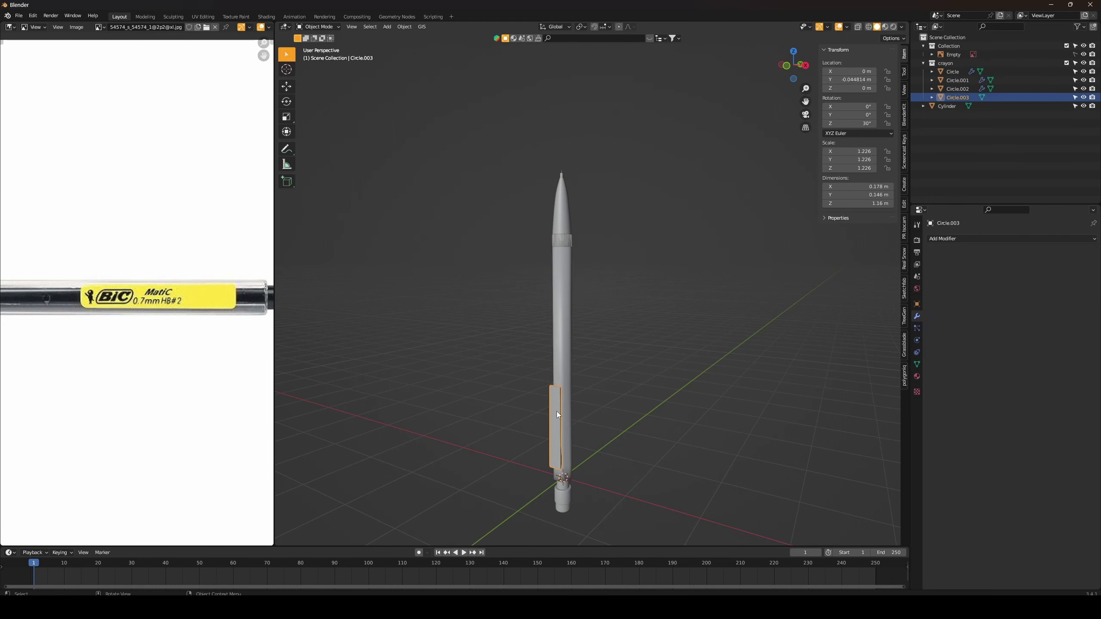
pyautogui.hotkey('ctrl', 'a')
pyautogui.click(577, 400)
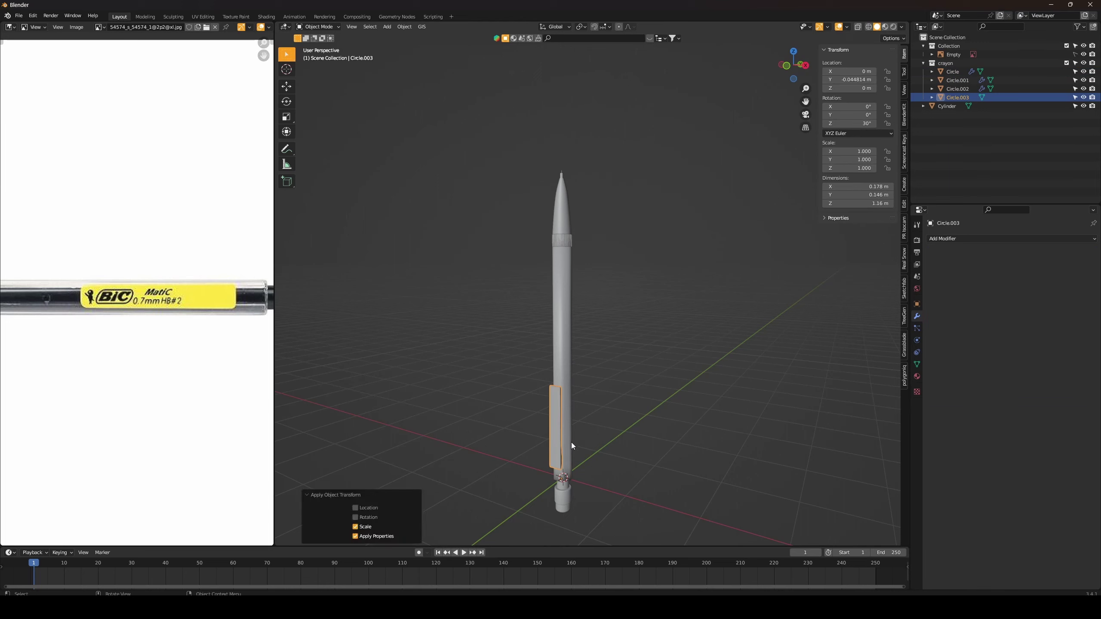
pyautogui.click(560, 499)
pyautogui.hotkey('ctrl', 'a')
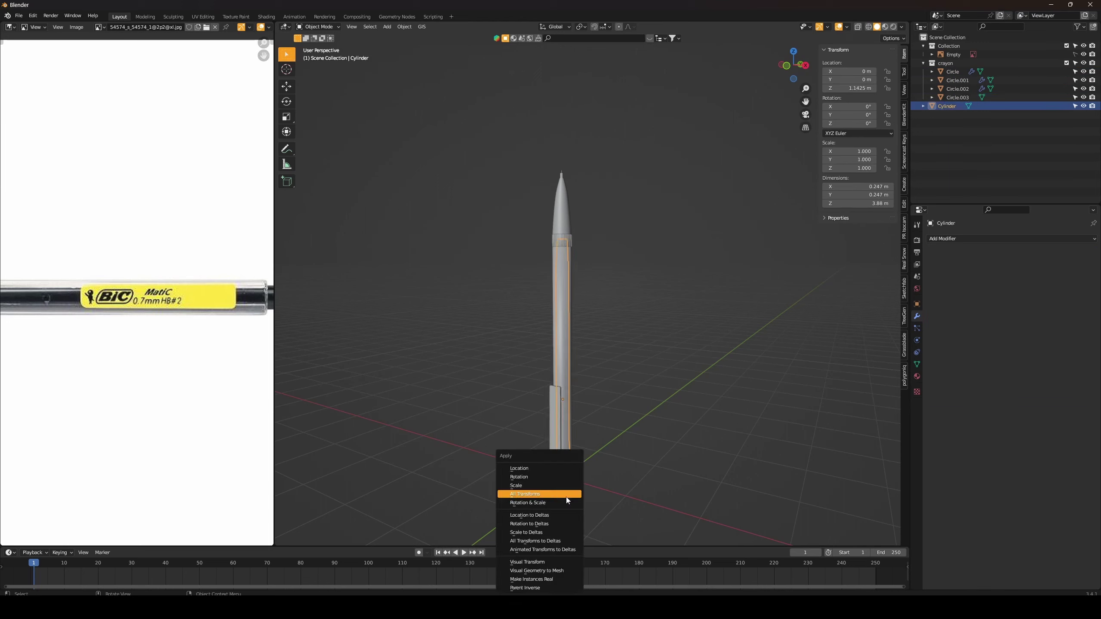
pyautogui.click(562, 485)
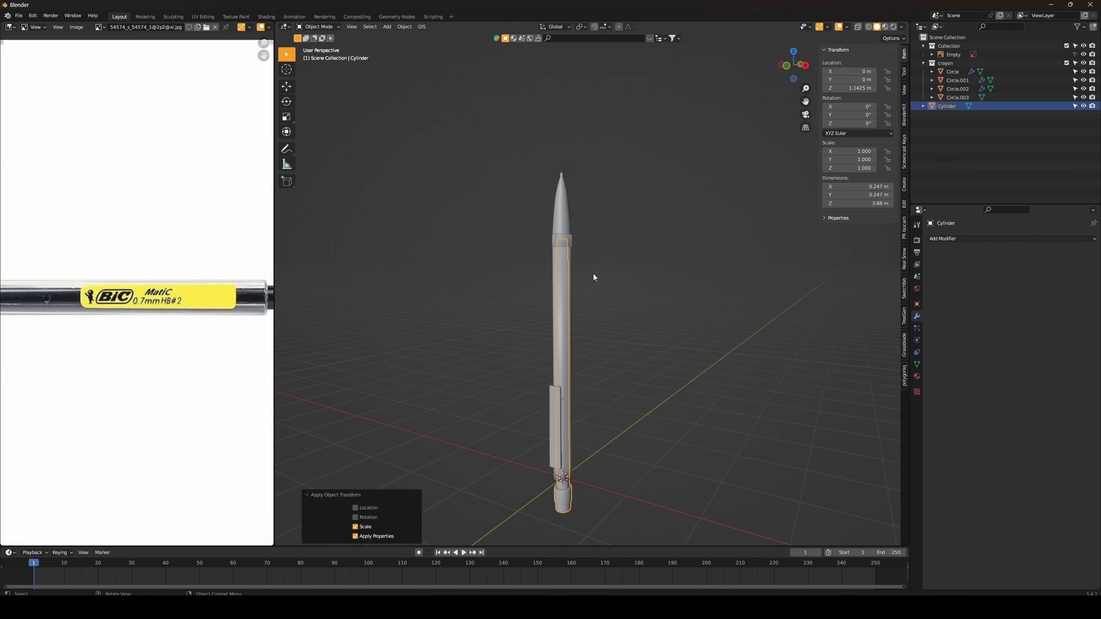
# Step: Select all five pencil parts, with the barrel Circle as the active object
pyautogui.scroll(2, 594, 276)
pyautogui.click(561, 185)
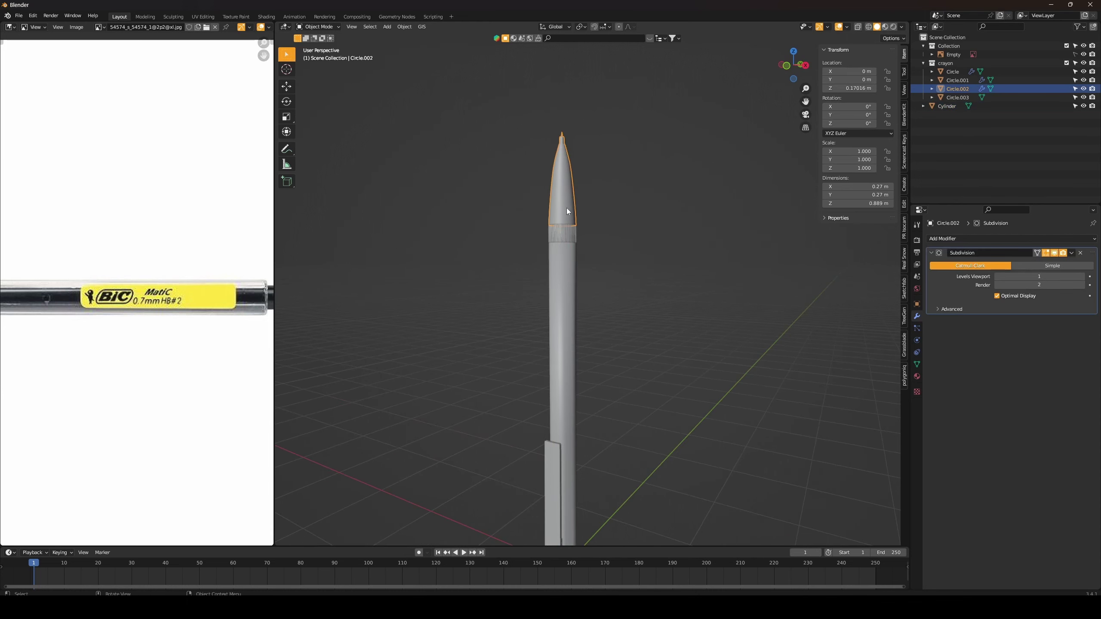
pyautogui.keyDown('shift'); pyautogui.click(562, 240); pyautogui.keyUp('shift')
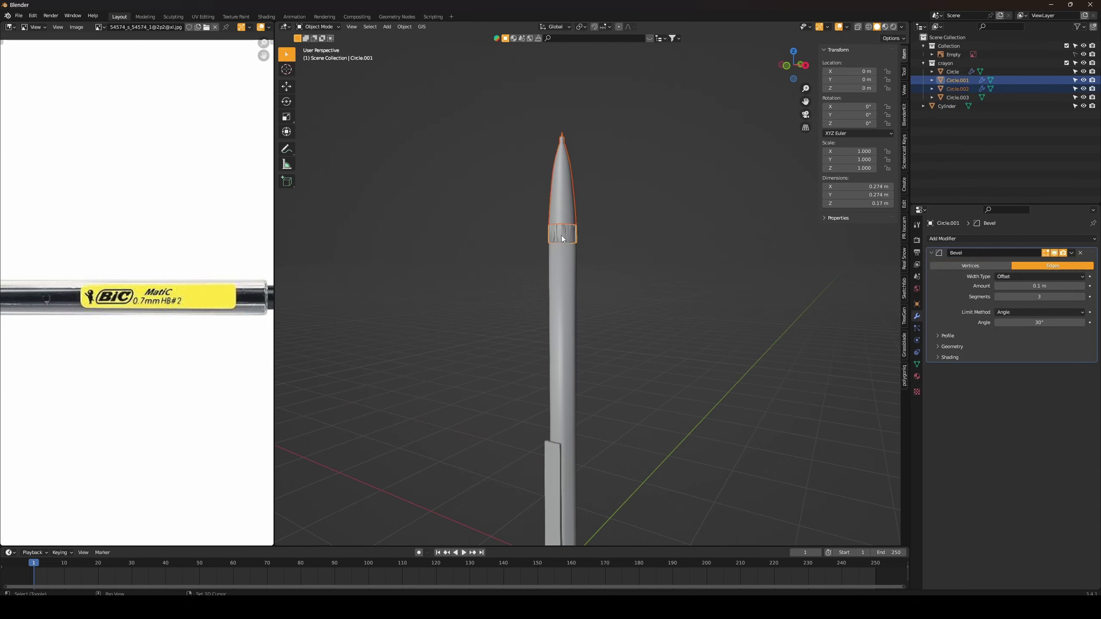
pyautogui.keyDown('shift'); pyautogui.click(549, 489); pyautogui.keyUp('shift')
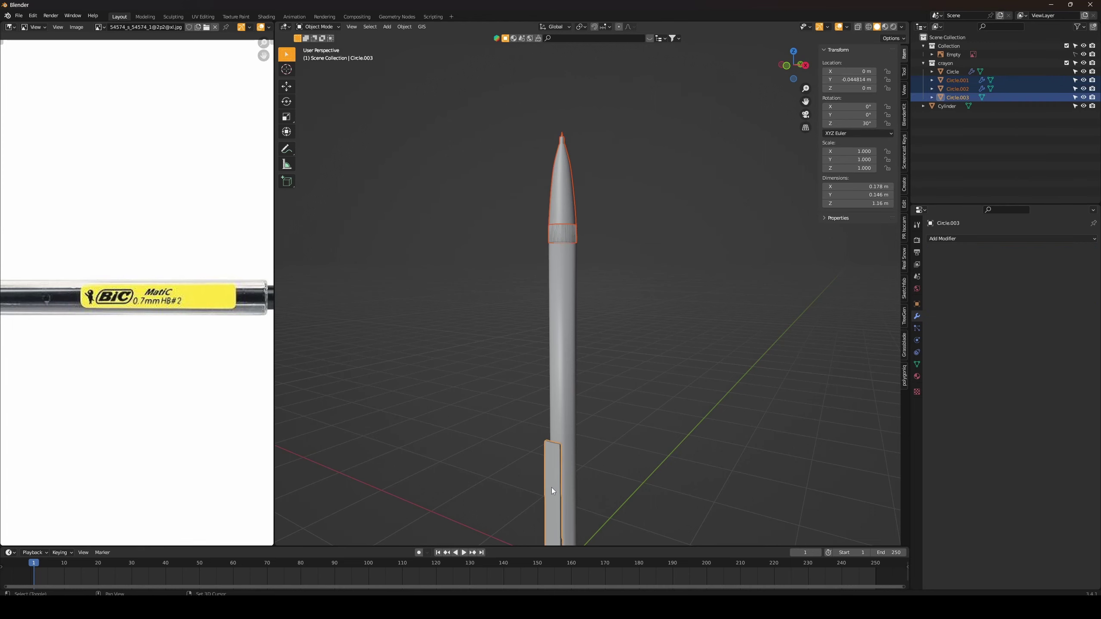
pyautogui.scroll(-2, 590, 480)
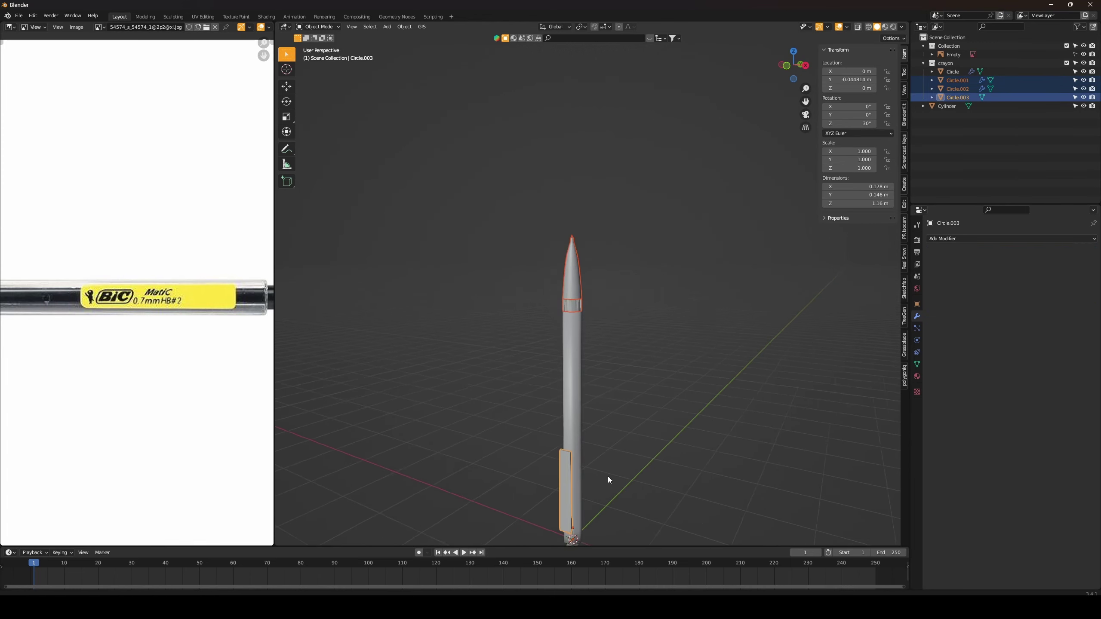
pyautogui.keyDown('shift'); pyautogui.click(565, 446); pyautogui.keyUp('shift')
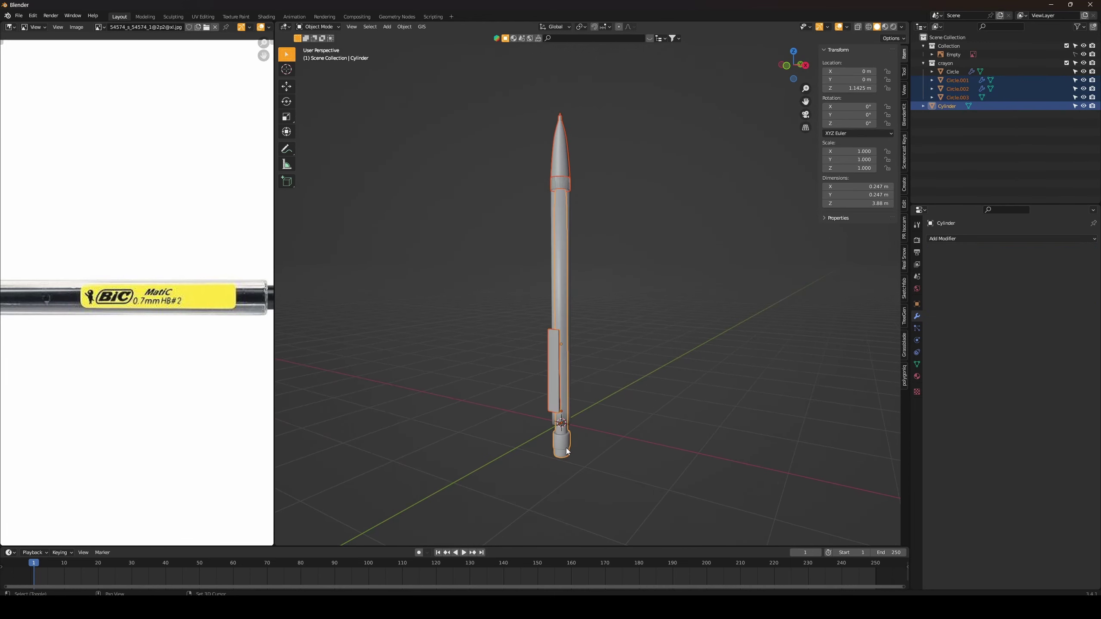
pyautogui.keyDown('shift'); pyautogui.click(552, 278); pyautogui.keyUp('shift')
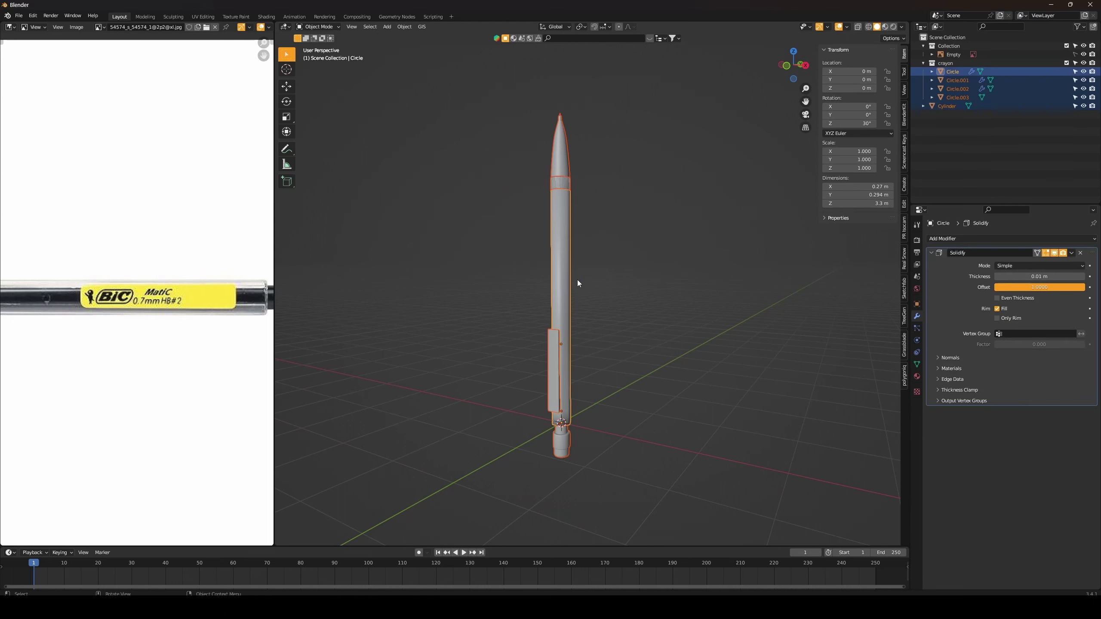
# Step: Parent Circle.001, Circle.002 and Circle.003 to the barrel Circle, then select Circle alone
pyautogui.hotkey('ctrl', 'p')
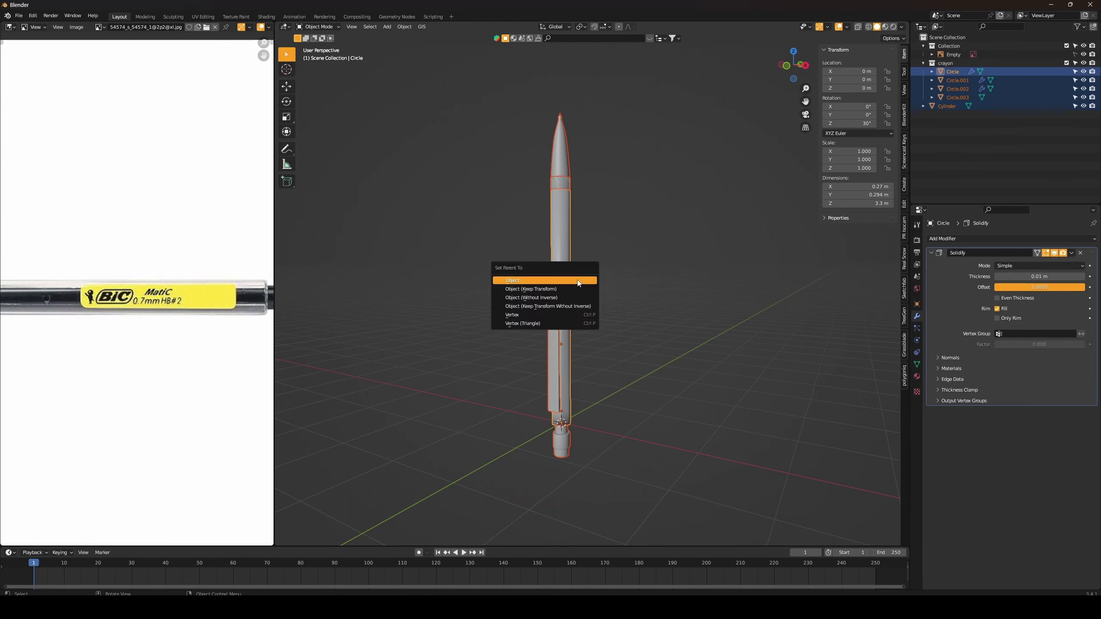
pyautogui.click(577, 281)
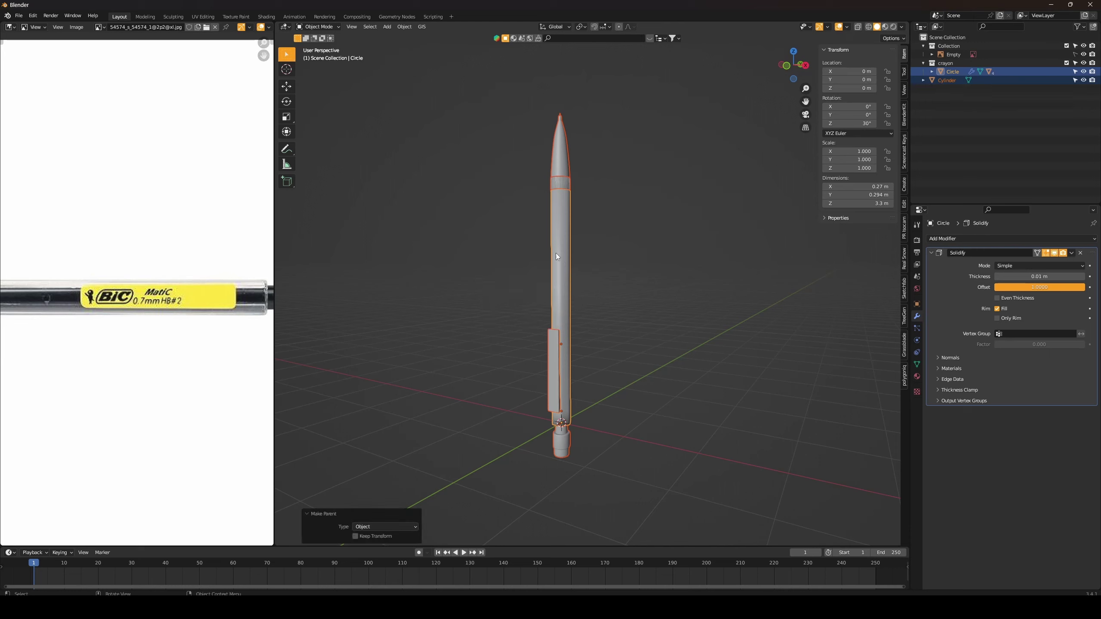
pyautogui.click(952, 71)
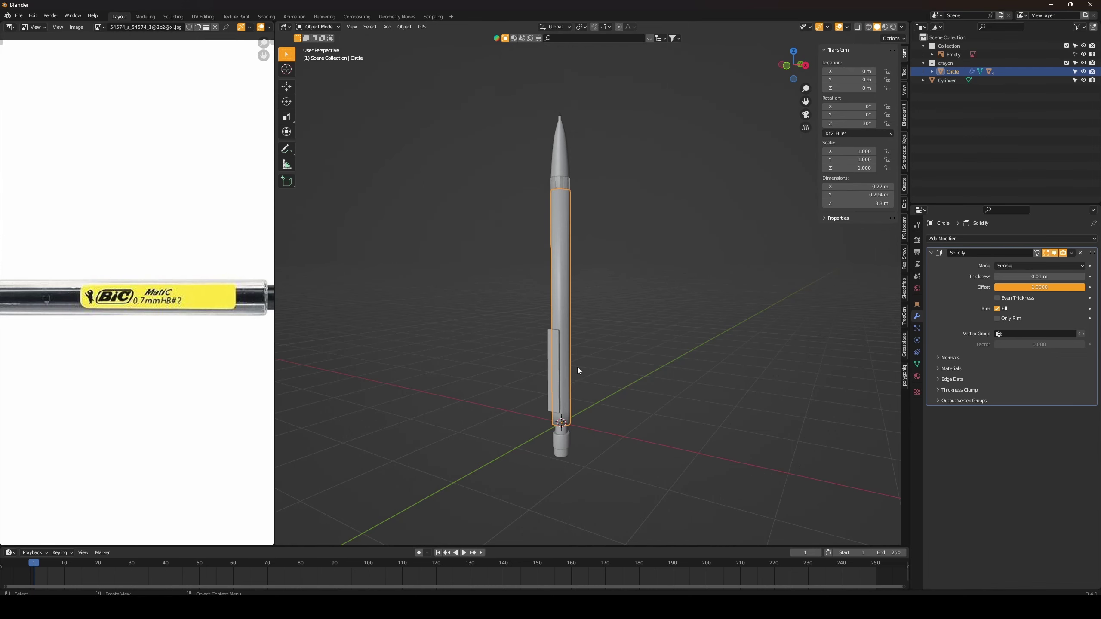
# Step: Switch to front view, hide the reference image Empty and open the Shading workspace
pyautogui.press('KP_1')
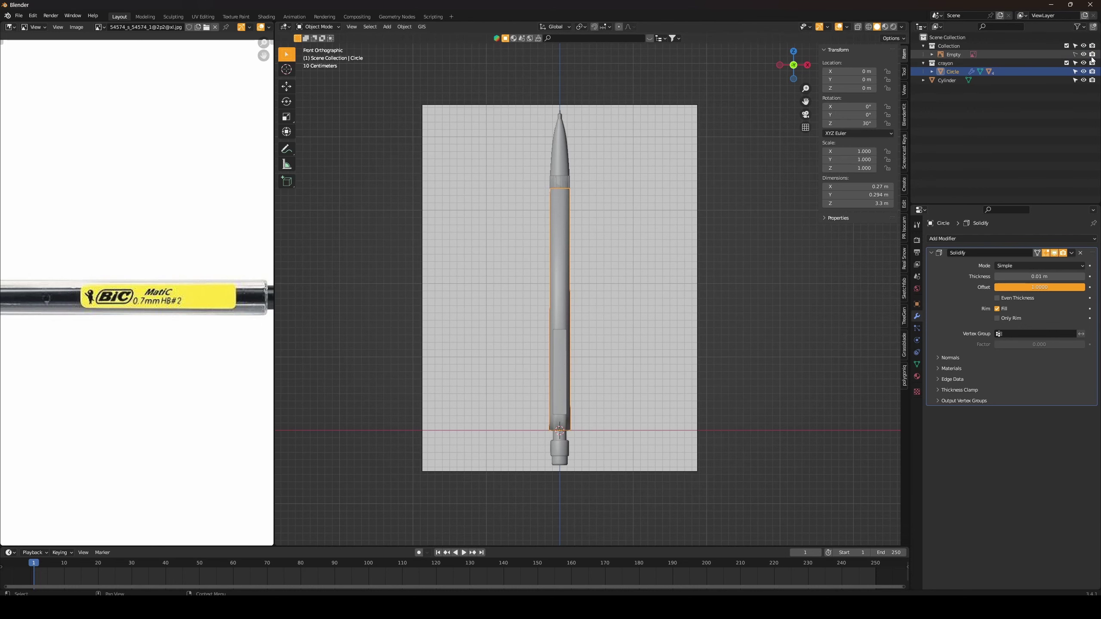
pyautogui.click(1083, 54)
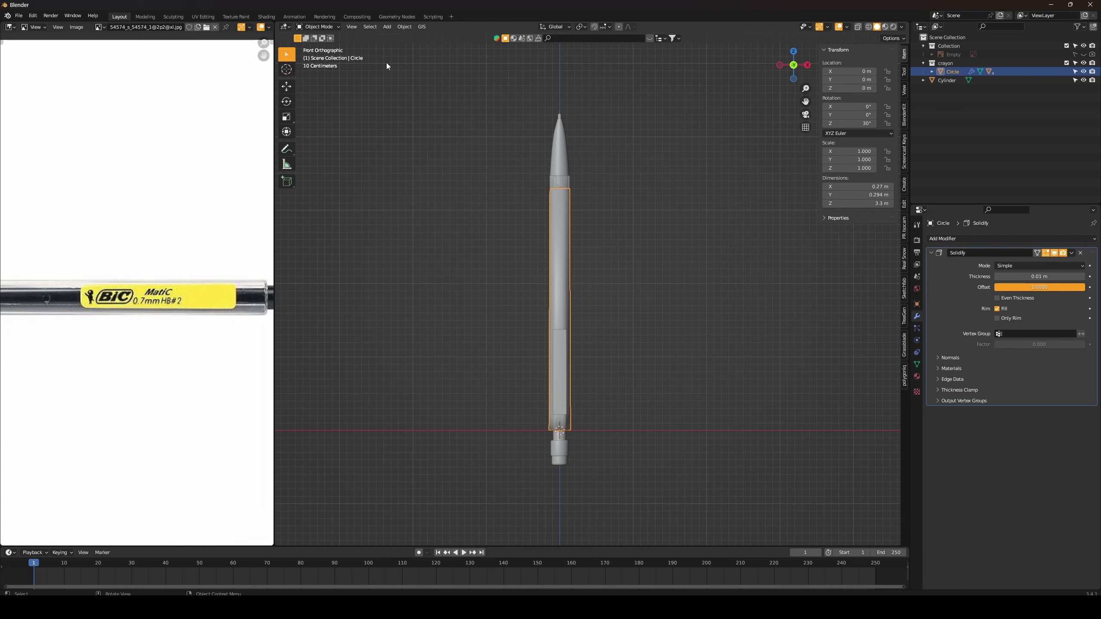
pyautogui.click(267, 17)
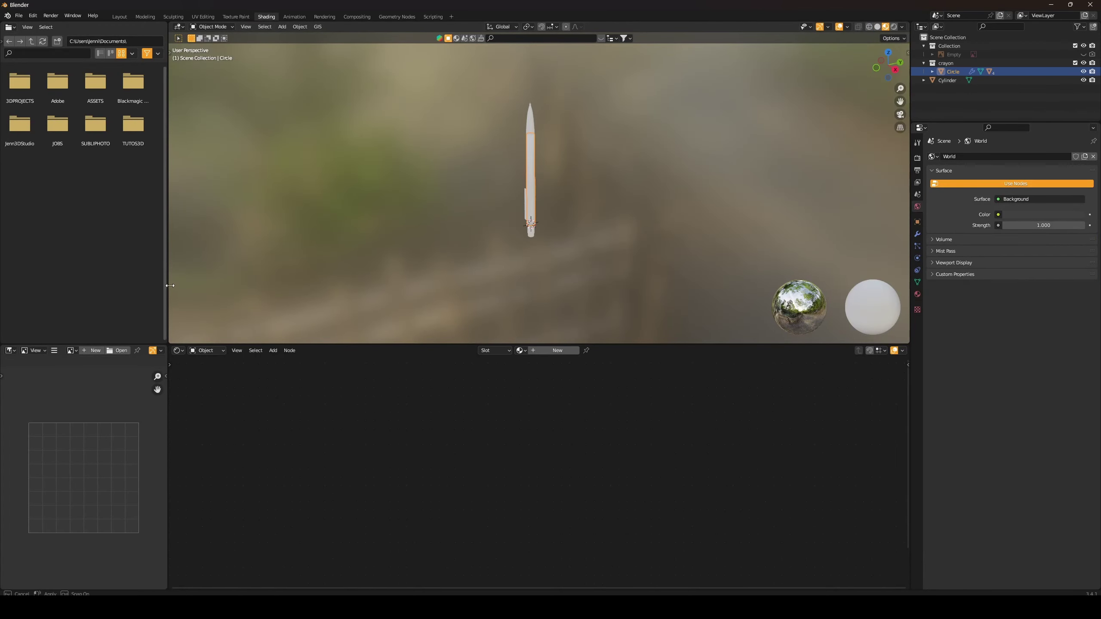
# Step: Widen the file browser area and orbit the viewport around the pencil
pyautogui.moveTo(165, 282); pyautogui.dragTo(307, 288)
pyautogui.moveTo(374, 297)
pyautogui.mouseDown(button='middle')
pyautogui.moveTo(611, 238)
pyautogui.moveTo(572, 275)
pyautogui.moveTo(571, 259)
pyautogui.moveTo(646, 258)
pyautogui.moveTo(540, 250)
pyautogui.mouseUp(button='middle')
pyautogui.scroll(3, 554, 217)
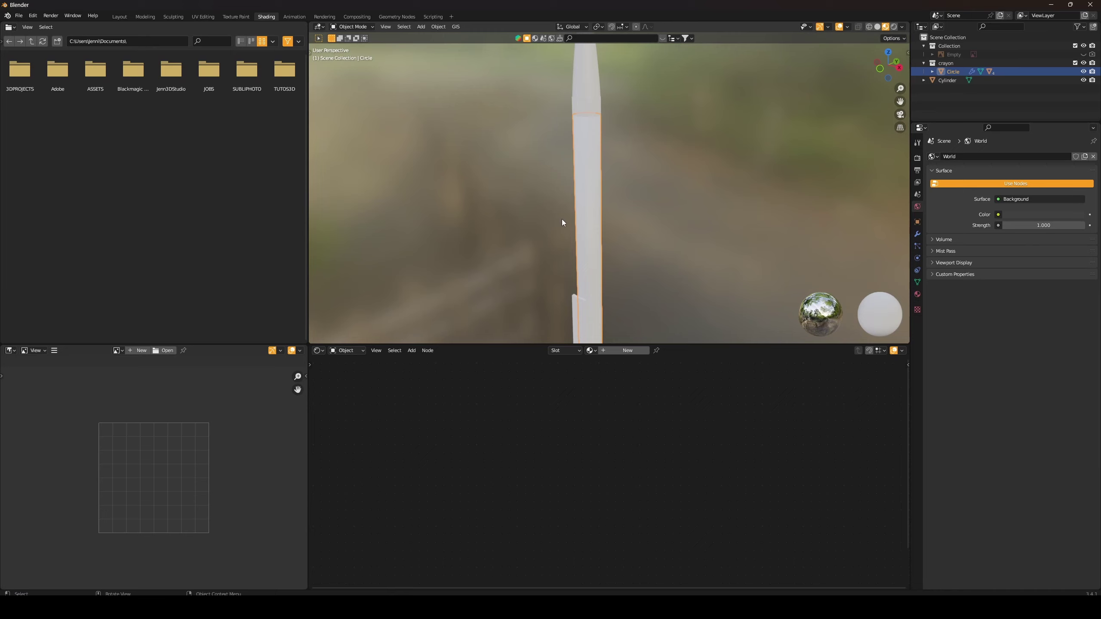
pyautogui.scroll(-2, 576, 248)
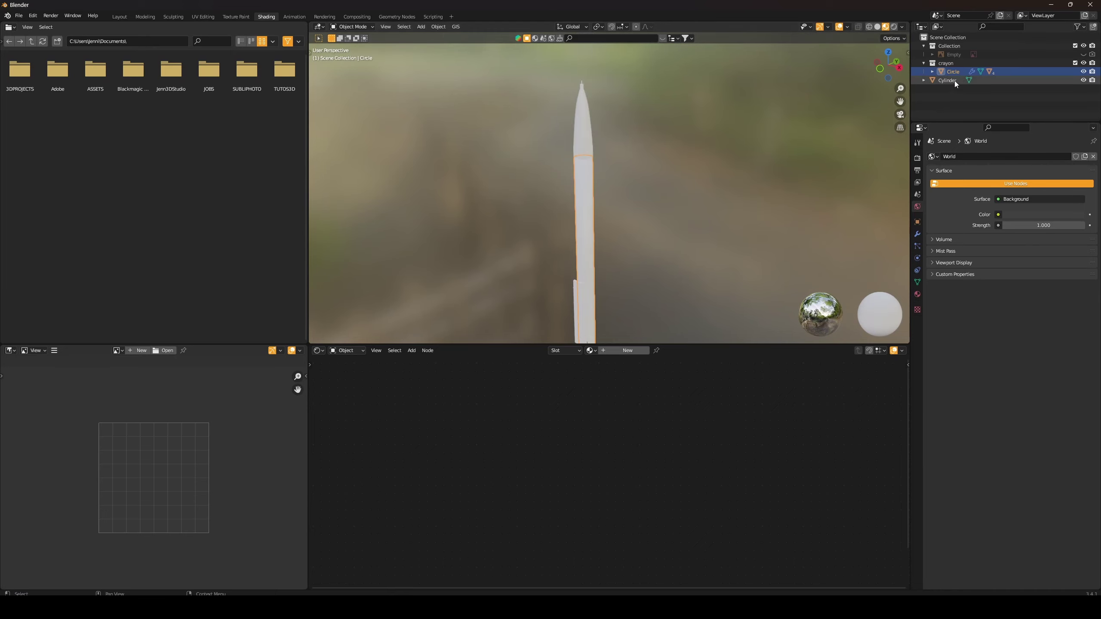
pyautogui.moveTo(635, 191)
pyautogui.mouseDown(button='middle')
pyautogui.moveTo(559, 186)
pyautogui.moveTo(556, 218)
pyautogui.mouseUp(button='middle')
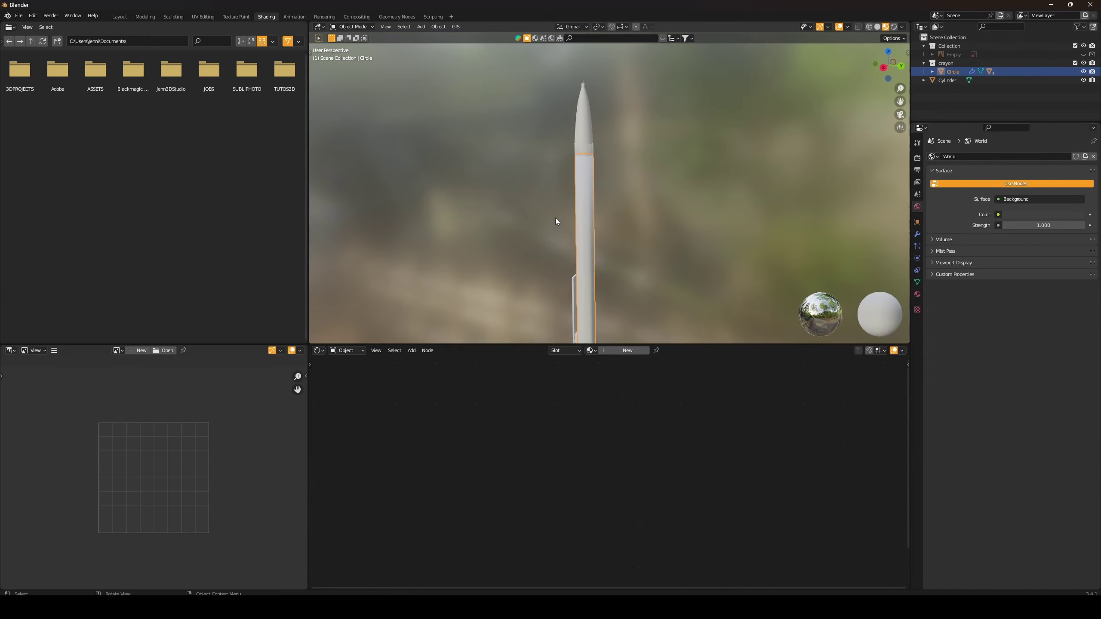
# Step: Give the barrel a new glass-like material with Transmission 1 and Roughness 0.1
pyautogui.click(629, 352)
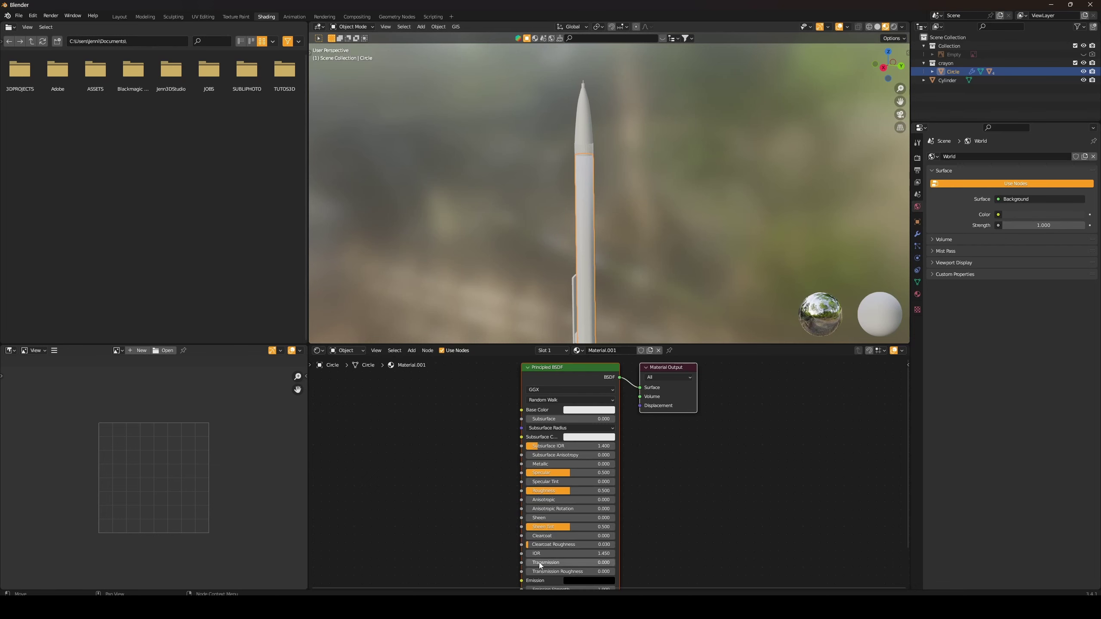
pyautogui.moveTo(563, 562); pyautogui.dragTo(615, 562)
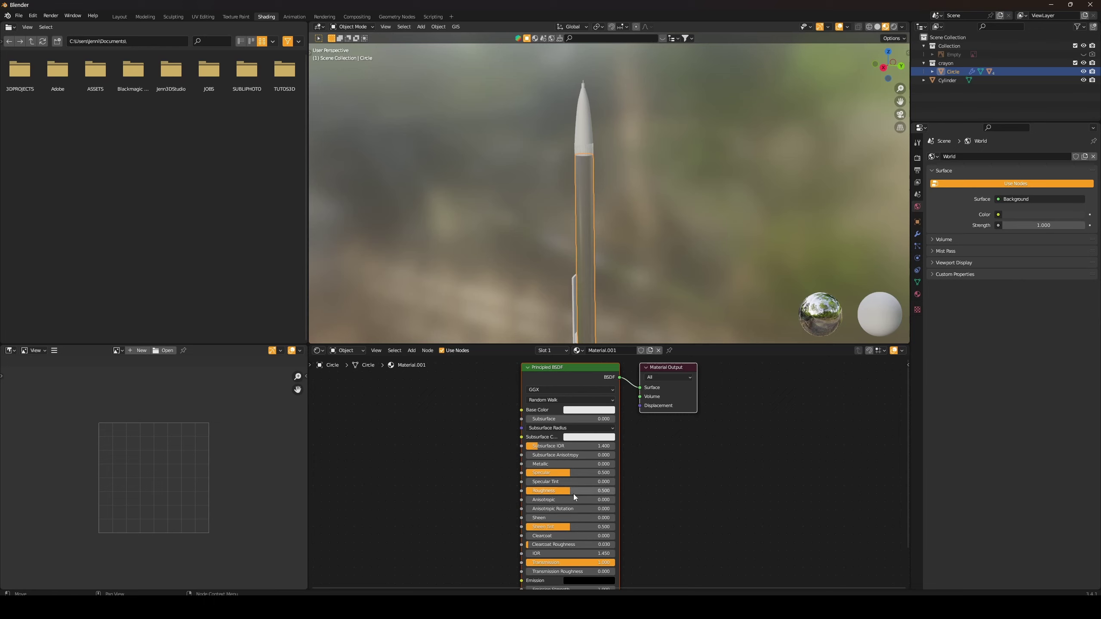
pyautogui.moveTo(572, 491); pyautogui.dragTo(532, 491)
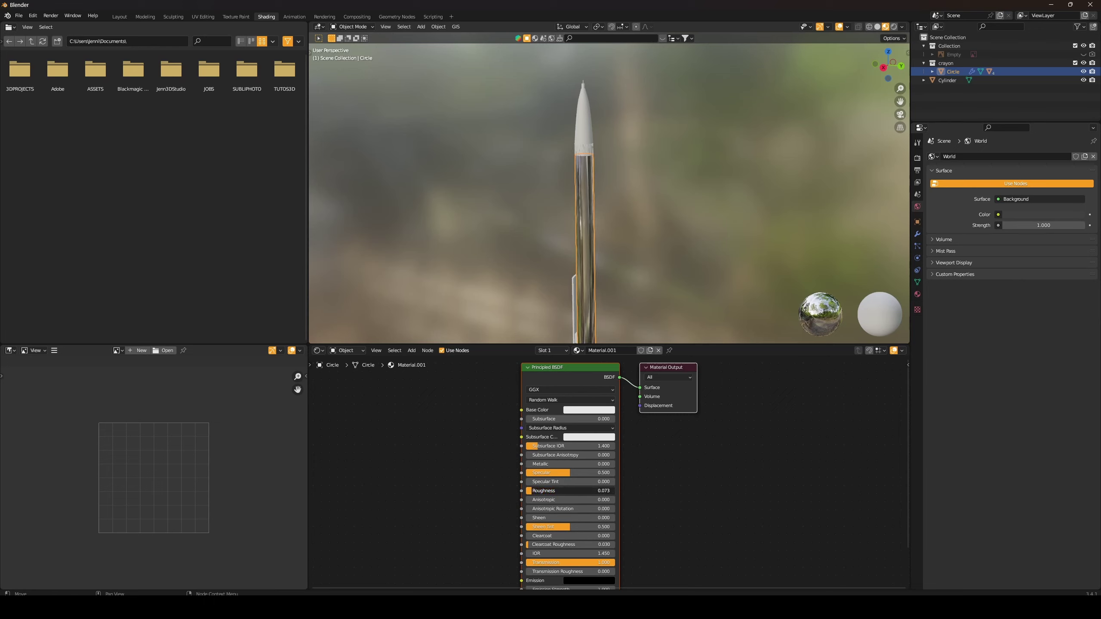
pyautogui.moveTo(618, 253)
pyautogui.mouseDown(button='middle')
pyautogui.moveTo(593, 163)
pyautogui.moveTo(581, 167)
pyautogui.mouseUp(button='middle')
# Step: Give the pencil tip a new near-black, low-roughness material named 'plastique'
pyautogui.click(583, 130)
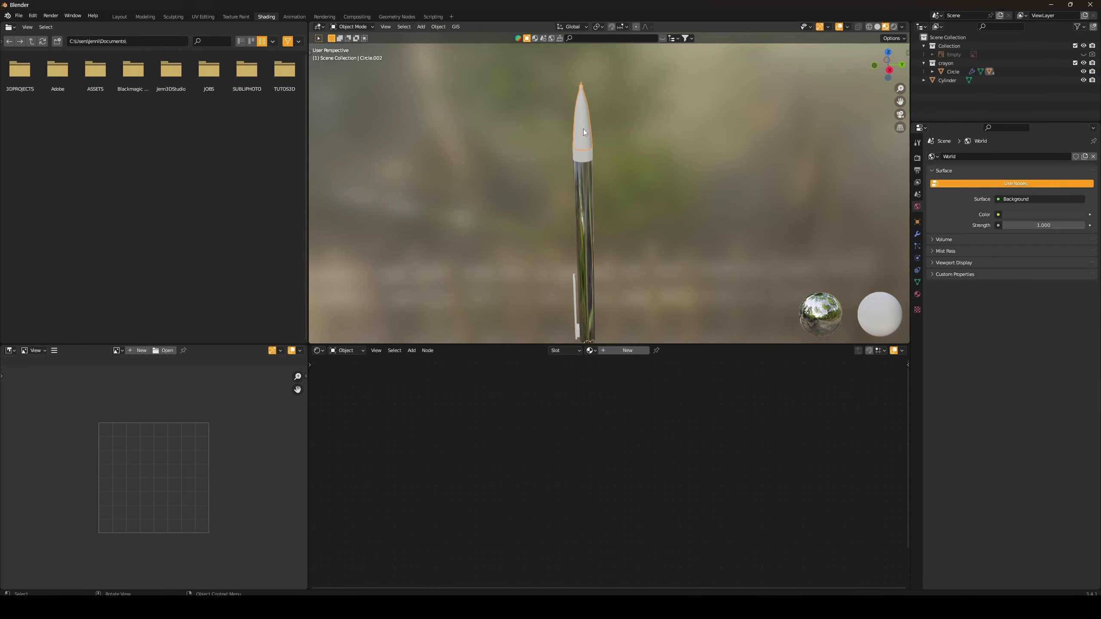
pyautogui.click(623, 351)
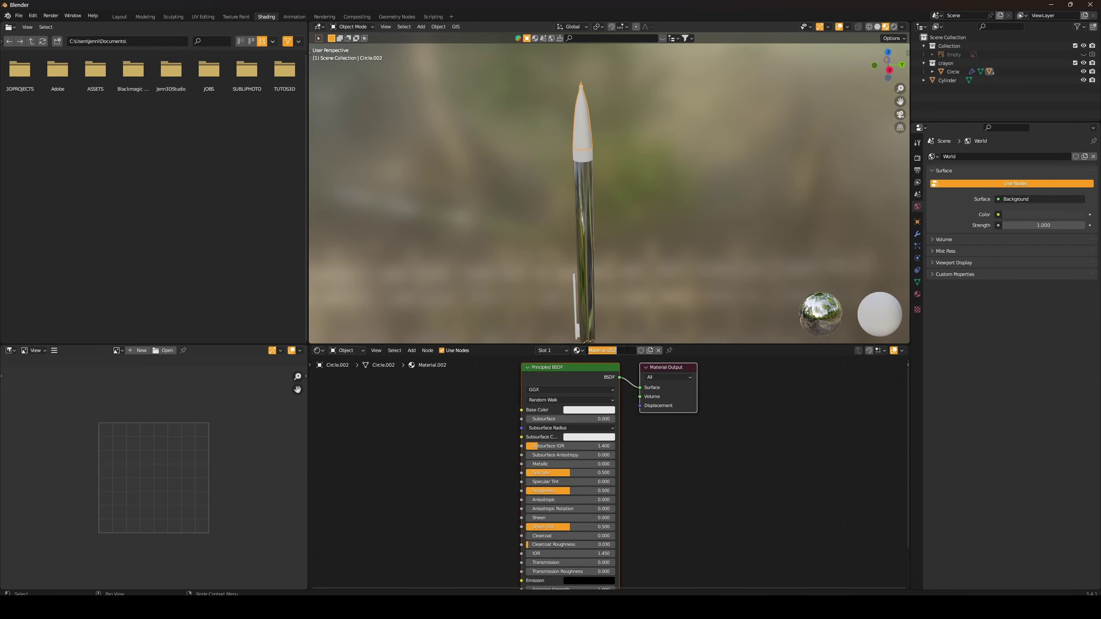
pyautogui.write('plastique')
pyautogui.press('Return')
pyautogui.click(588, 410)
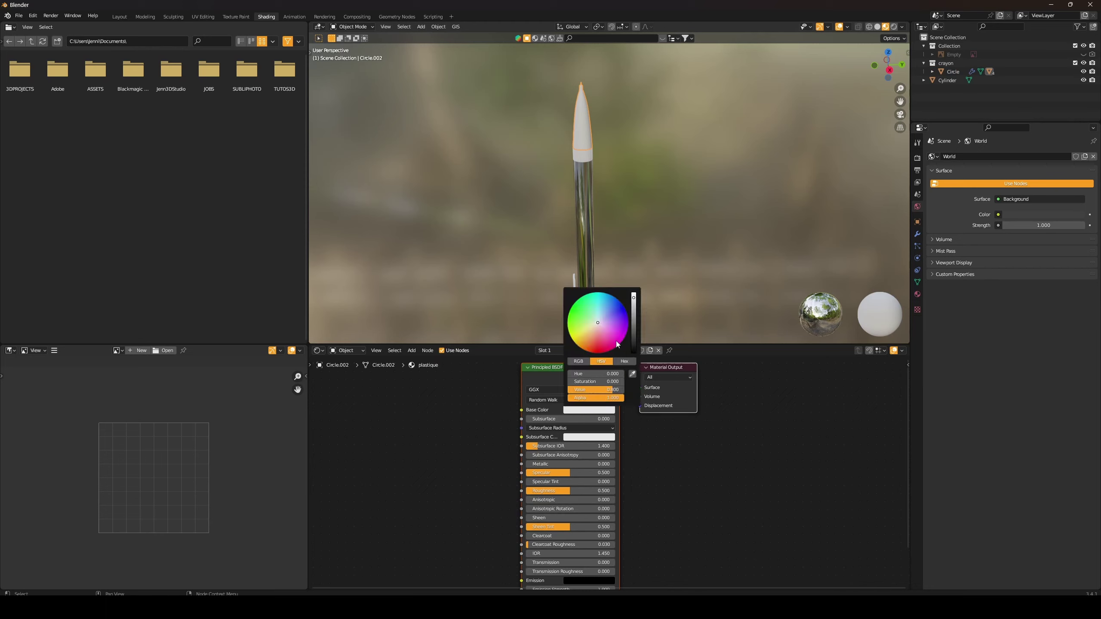
pyautogui.moveTo(633, 306); pyautogui.dragTo(634, 347)
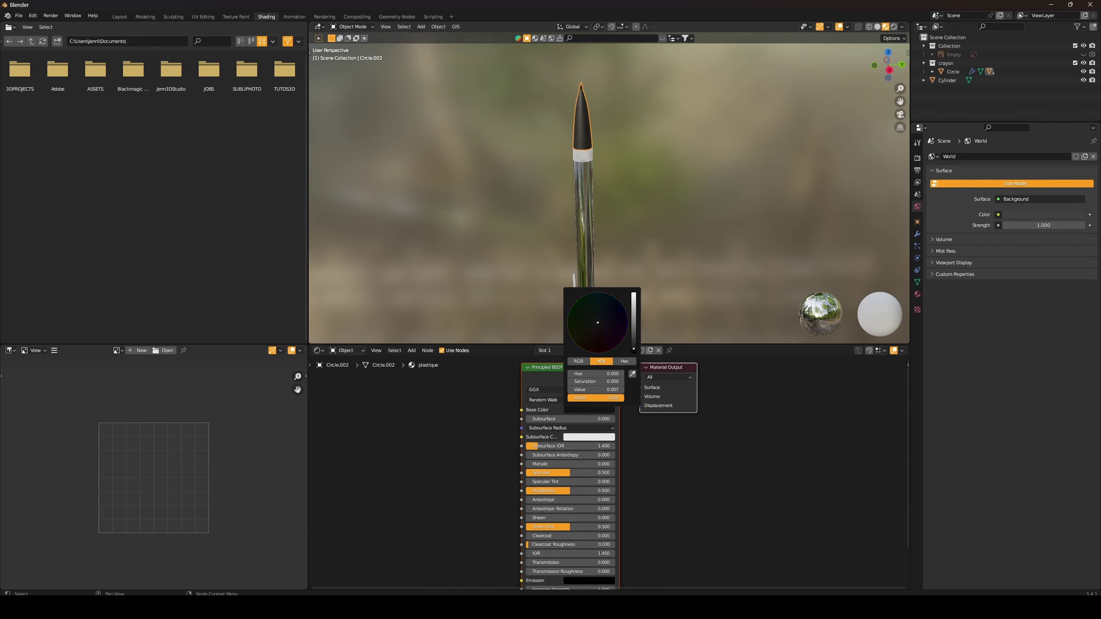
pyautogui.moveTo(563, 490)
pyautogui.mouseDown()
pyautogui.moveTo(524, 490)
pyautogui.moveTo(585, 473)
pyautogui.mouseUp()
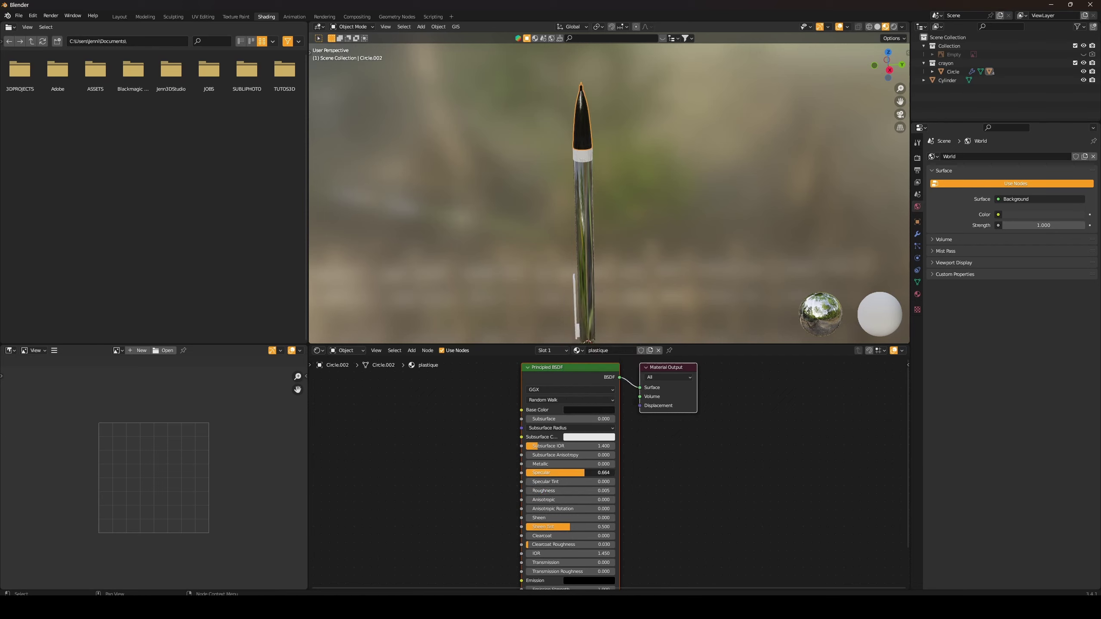
# Step: Zoom and orbit closer, then select the white ferrule band
pyautogui.scroll(3, 613, 147)
pyautogui.moveTo(608, 138)
pyautogui.mouseDown(button='middle')
pyautogui.moveTo(549, 149)
pyautogui.moveTo(522, 126)
pyautogui.moveTo(543, 119)
pyautogui.moveTo(559, 141)
pyautogui.mouseUp(button='middle')
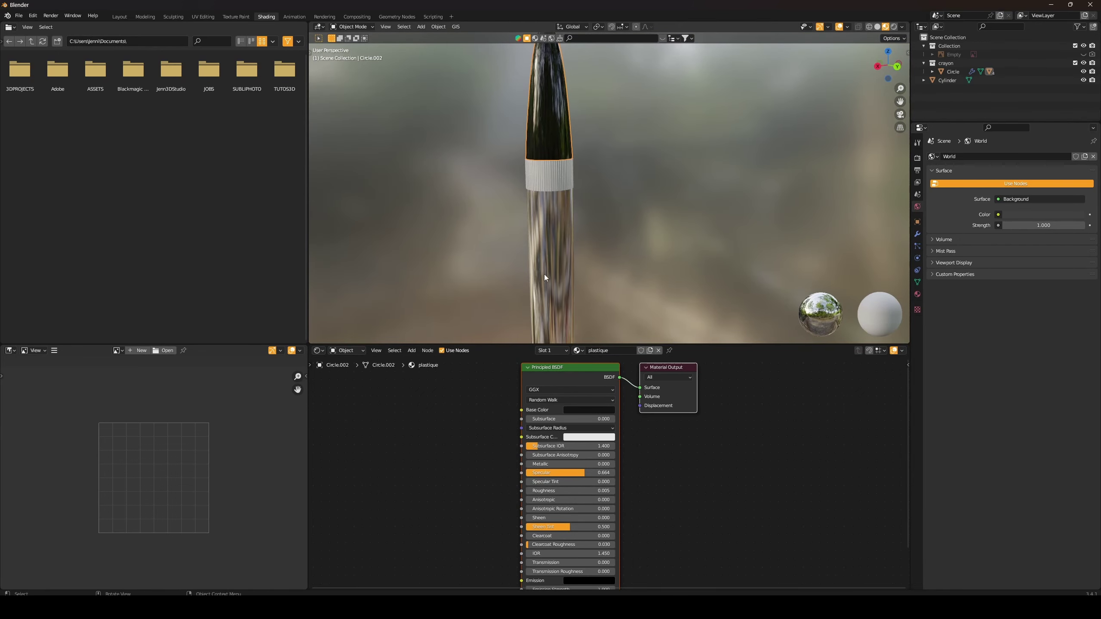
pyautogui.click(553, 178)
# Step: Assign the plastique material to the ferrule and the white end cylinder
pyautogui.click(594, 353)
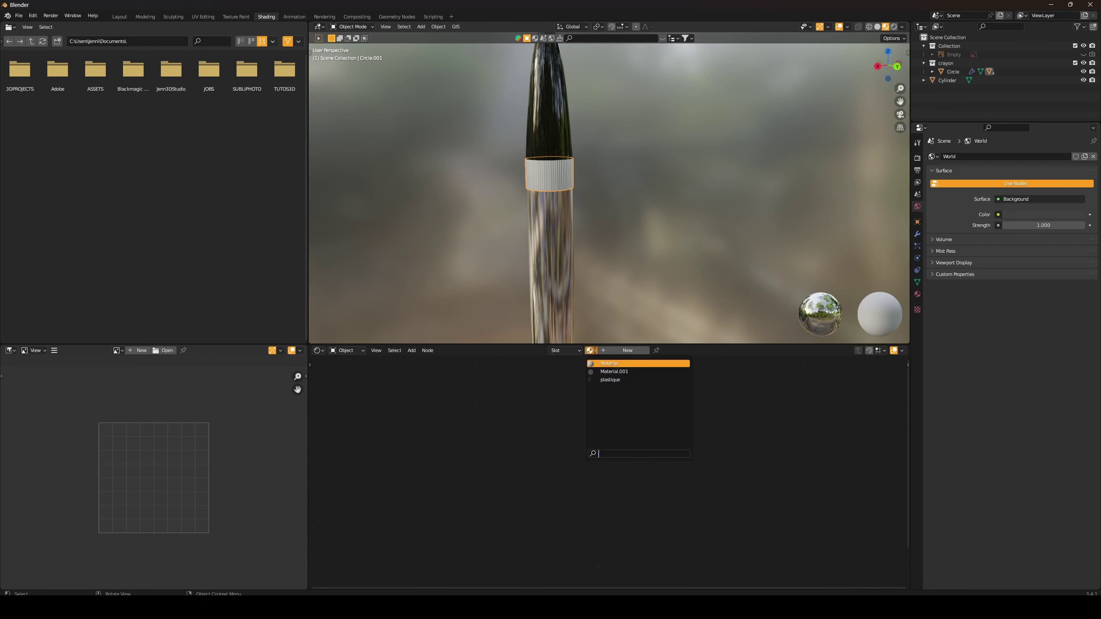
pyautogui.click(597, 379)
pyautogui.scroll(-2, 577, 231)
pyautogui.keyDown('shift'); pyautogui.moveTo(576, 232); pyautogui.dragTo(597, 161, button='middle'); pyautogui.keyUp('shift')
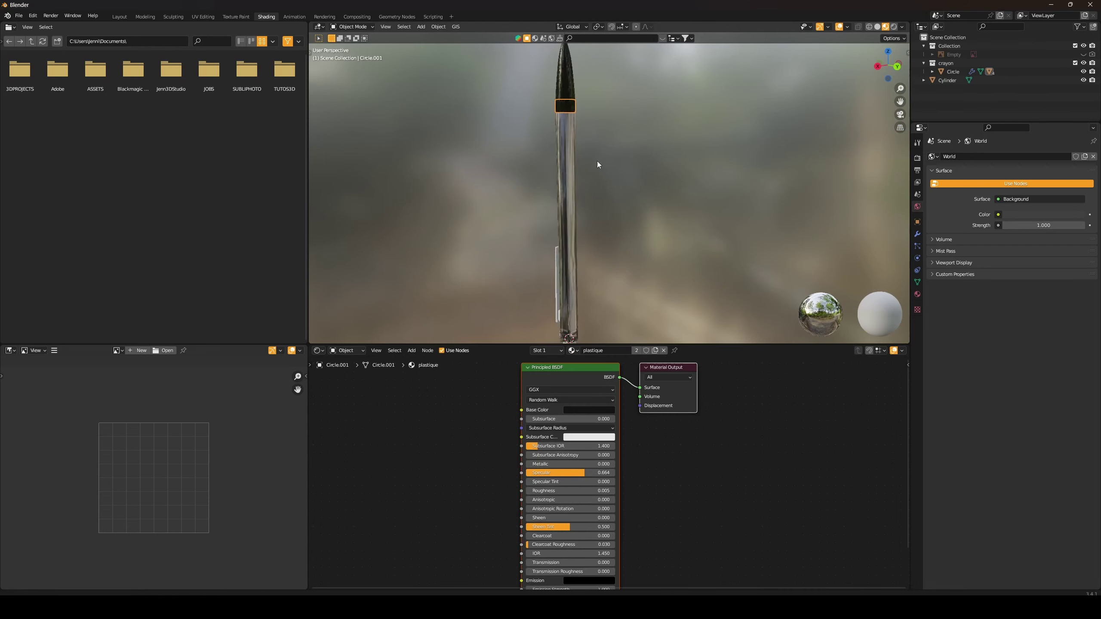
pyautogui.scroll(2, 597, 161)
pyautogui.scroll(2, 600, 176)
pyautogui.click(571, 321)
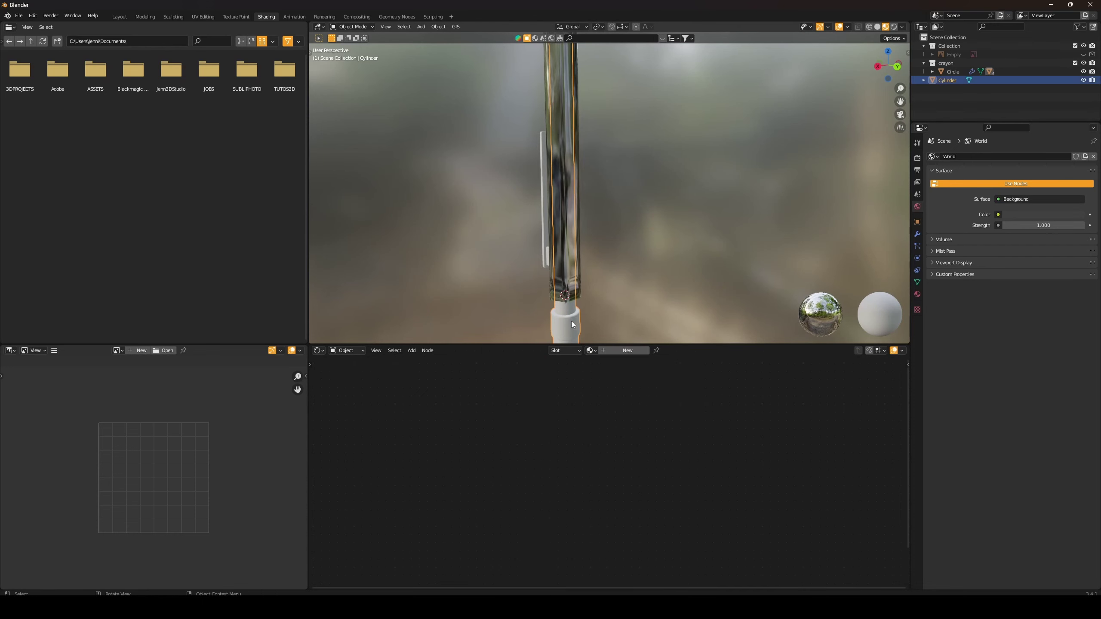
pyautogui.click(592, 352)
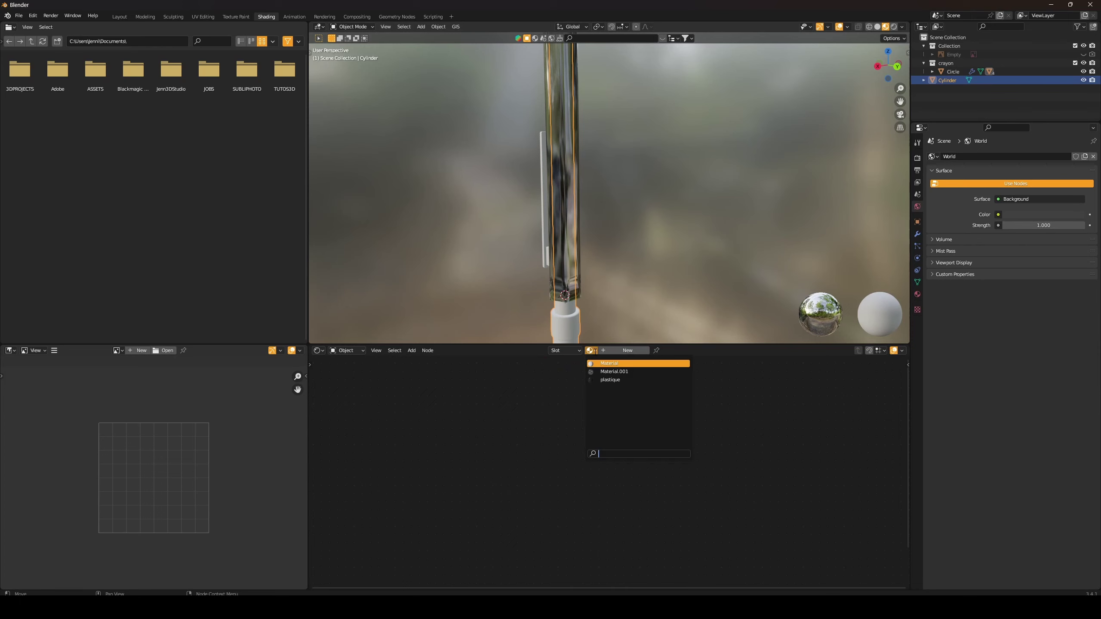
pyautogui.click(605, 380)
# Step: In Edit Mode, select the cylinder's bottom cap and grow the selection up its sides
pyautogui.moveTo(599, 299)
pyautogui.keyDown('shift'); pyautogui.mouseDown(button='middle')
pyautogui.moveTo(593, 197)
pyautogui.moveTo(594, 218)
pyautogui.mouseUp(button='middle'); pyautogui.keyUp('shift')
pyautogui.press('Tab')
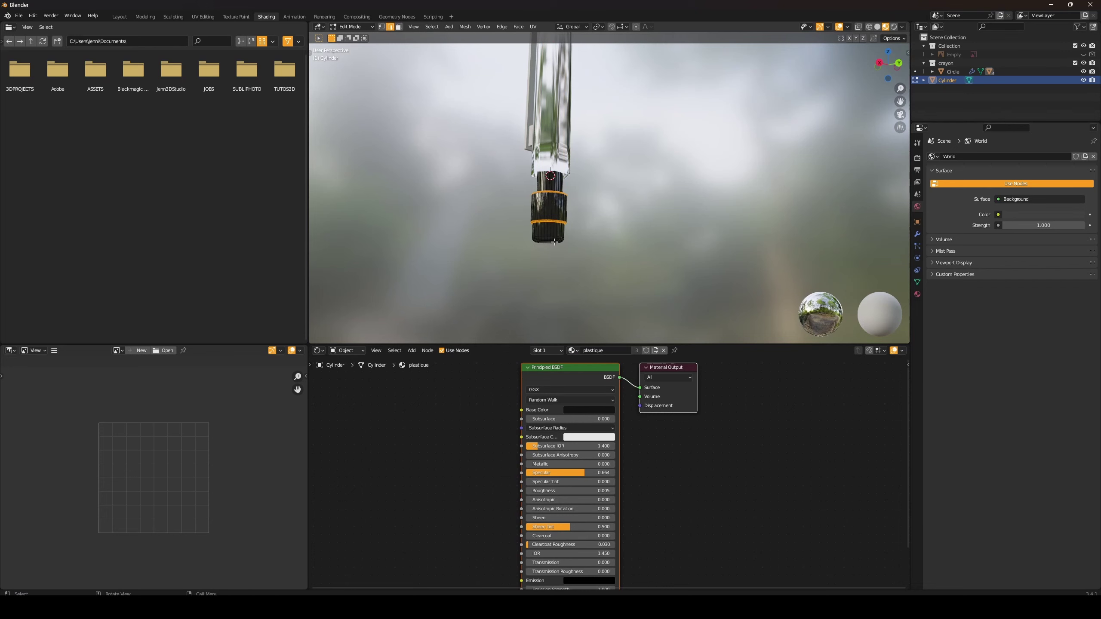
pyautogui.moveTo(550, 240); pyautogui.dragTo(498, 208, button='middle')
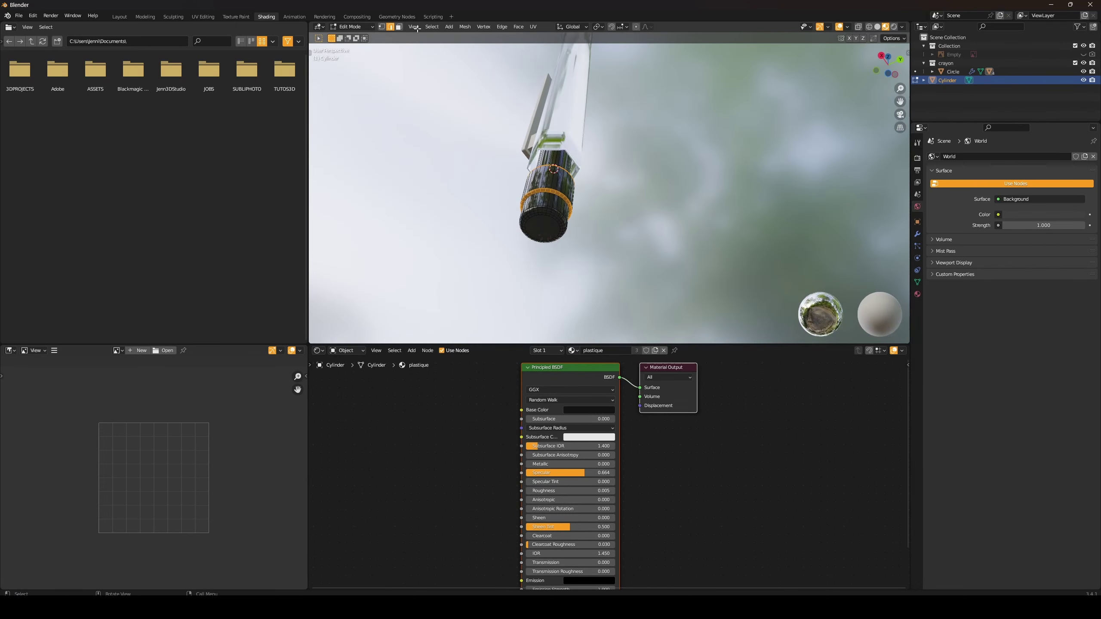
pyautogui.click(399, 27)
pyautogui.click(541, 227)
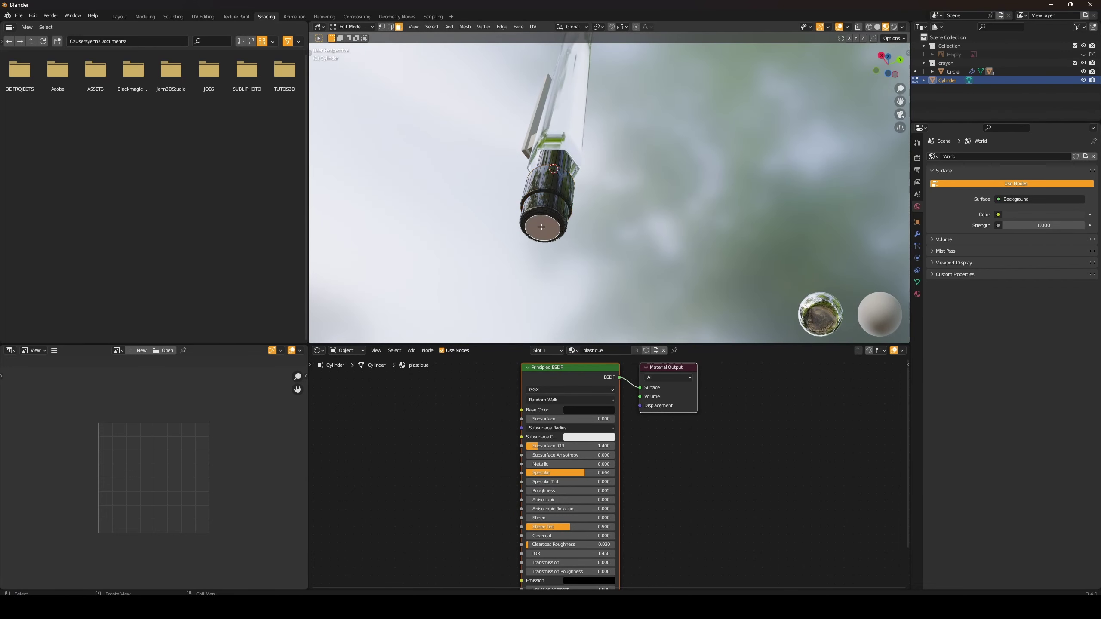
pyautogui.press('ctrl+KP_Add')
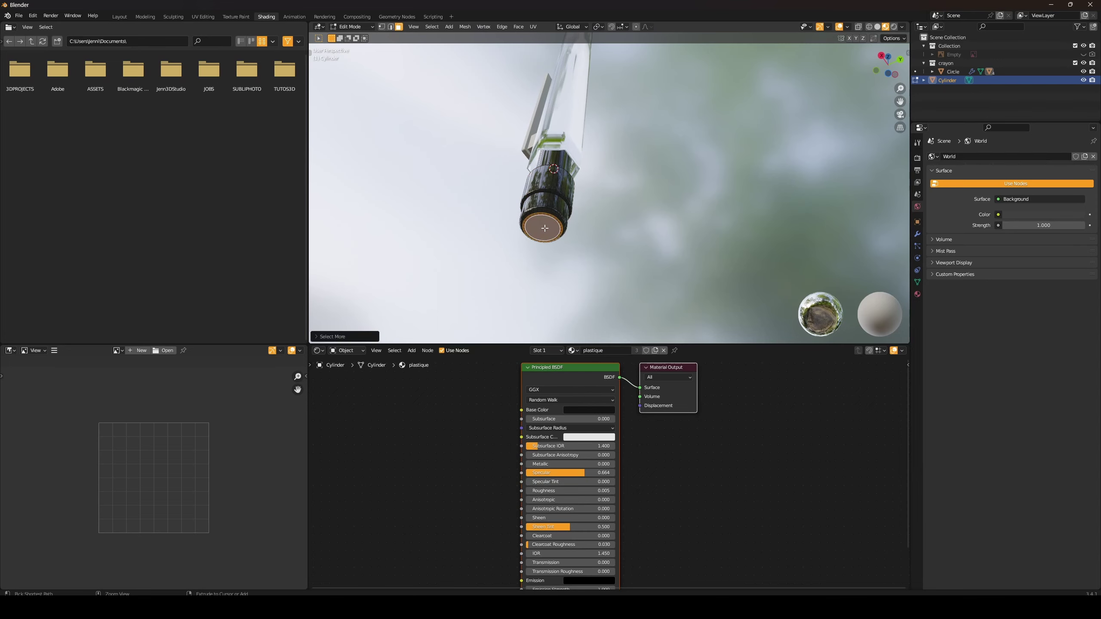
pyautogui.press('ctrl+KP_Add')
pyautogui.press('ctrl+KP_Add')
pyautogui.press('ctrl+KP_Add')
pyautogui.press('ctrl+KP_Add')
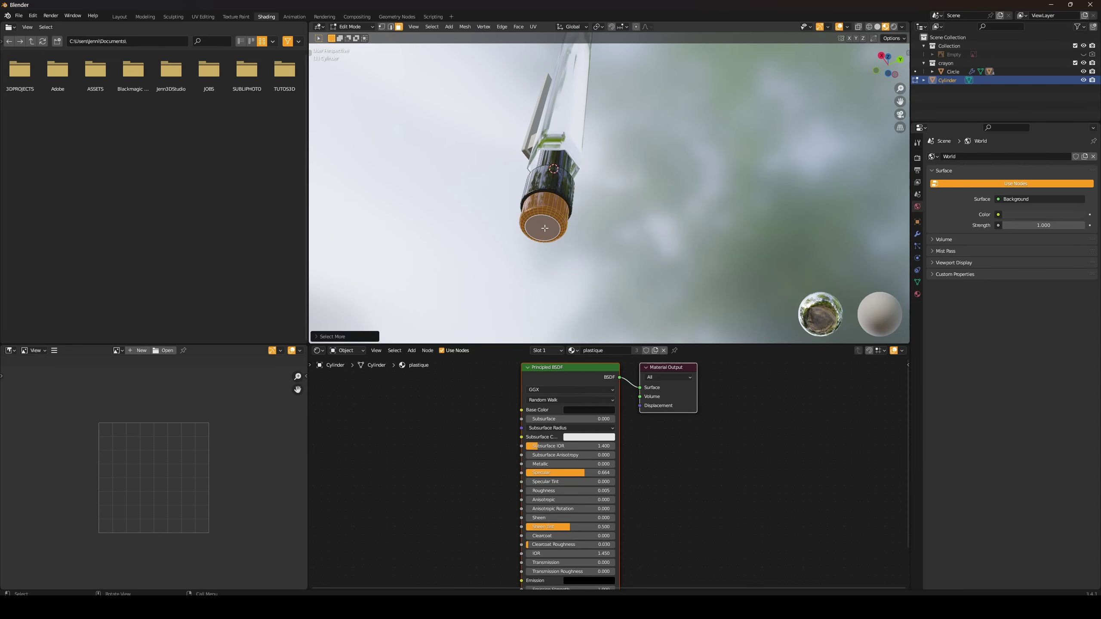
pyautogui.moveTo(549, 211); pyautogui.dragTo(531, 214, button='middle')
pyautogui.scroll(2, 531, 213)
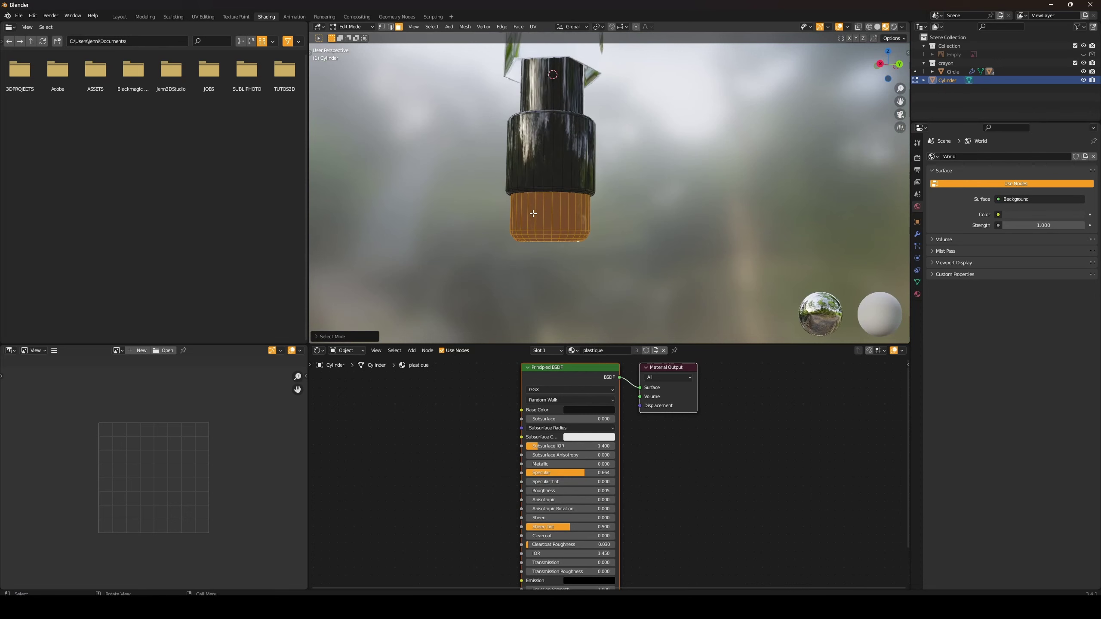
# Step: Add a second material slot with a new 'gomme' material and assign it to the selected faces
pyautogui.click(917, 294)
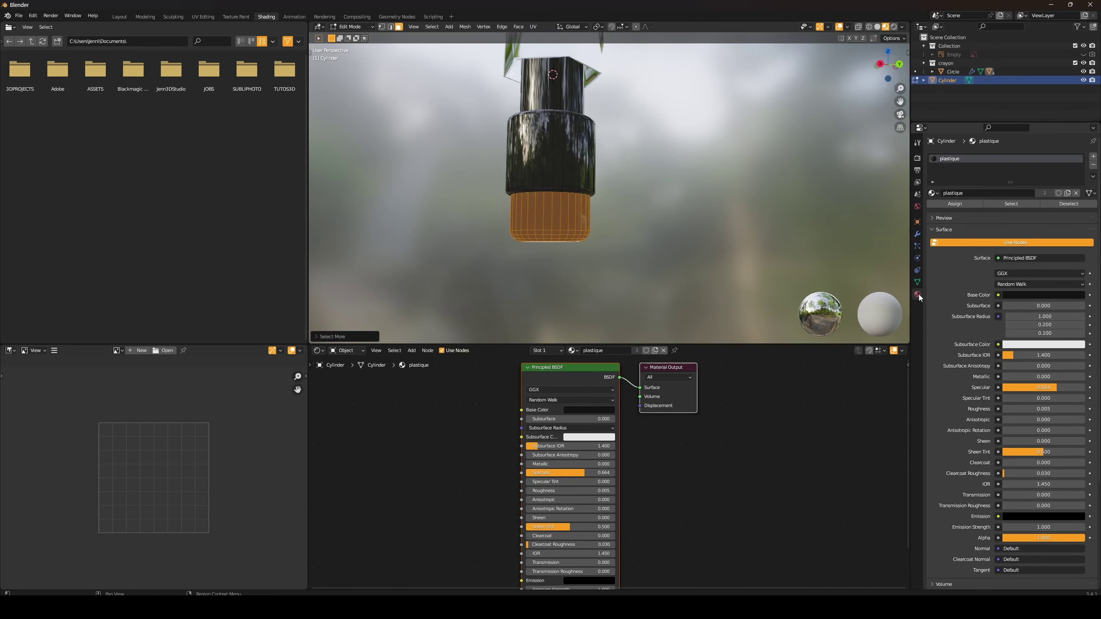
pyautogui.click(1093, 157)
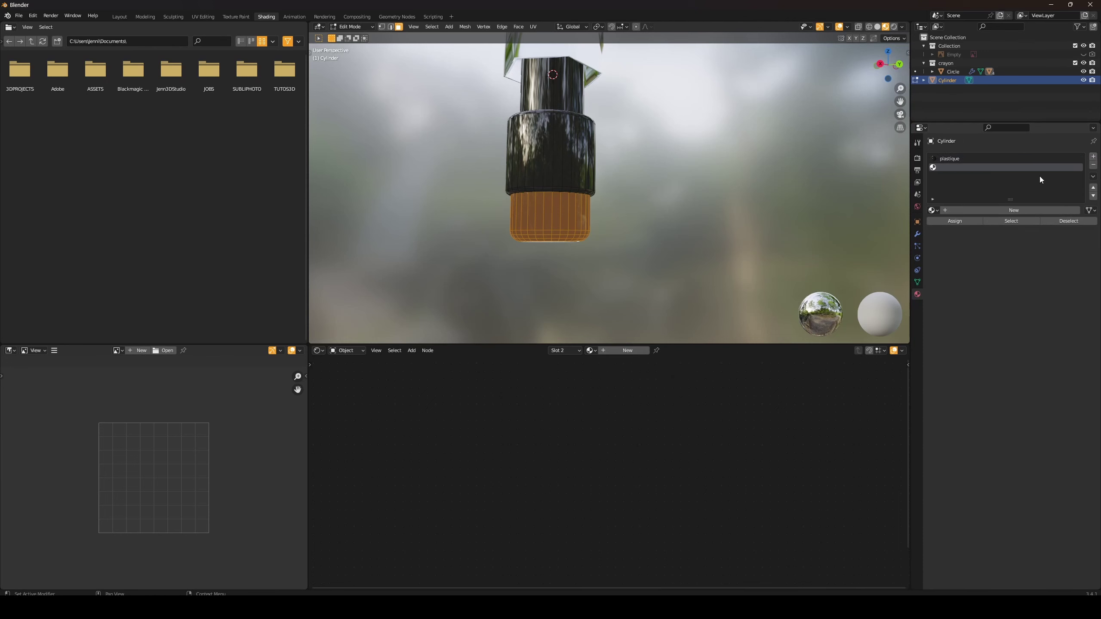
pyautogui.click(989, 210)
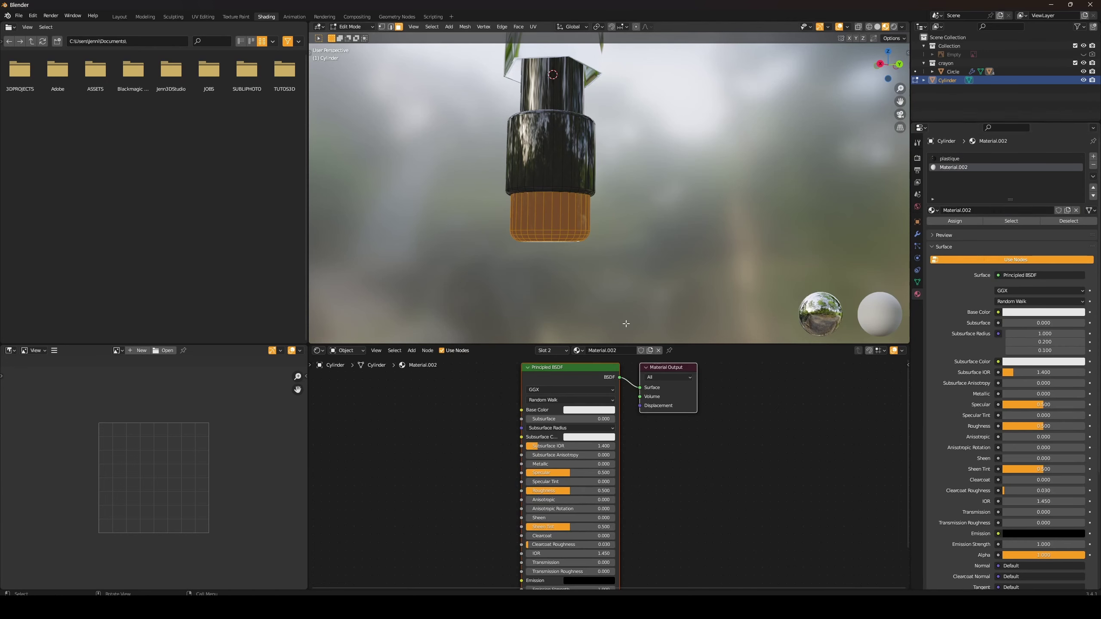
pyautogui.click(615, 351)
pyautogui.write('gomme')
pyautogui.press('Return')
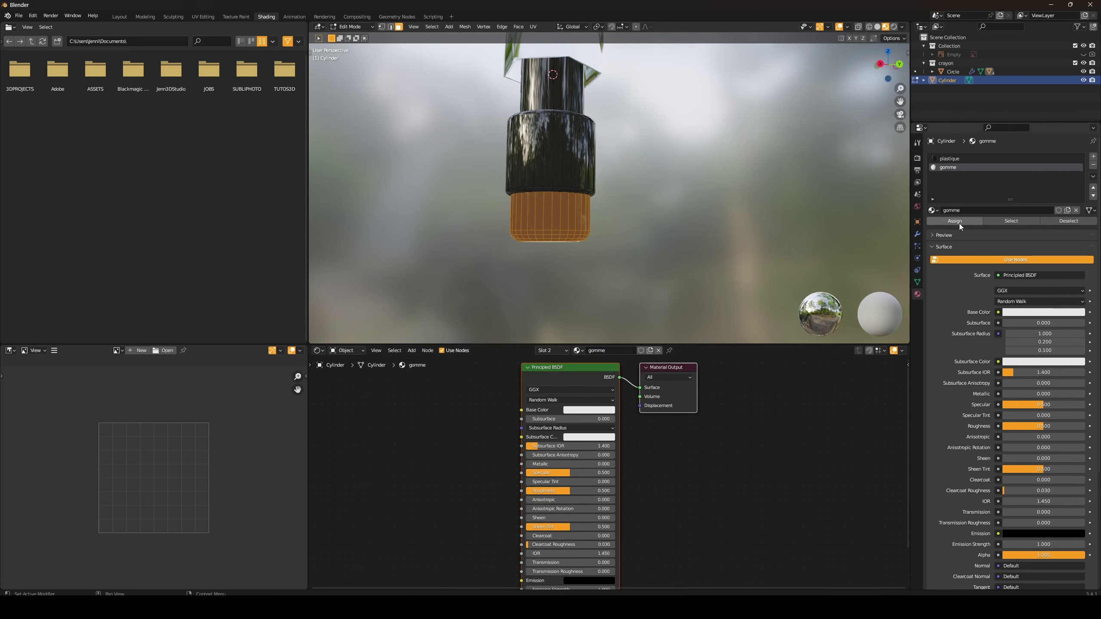
pyautogui.click(960, 221)
# Step: Lower the gomme base colour Value to 0.641 and return to Object Mode
pyautogui.click(590, 410)
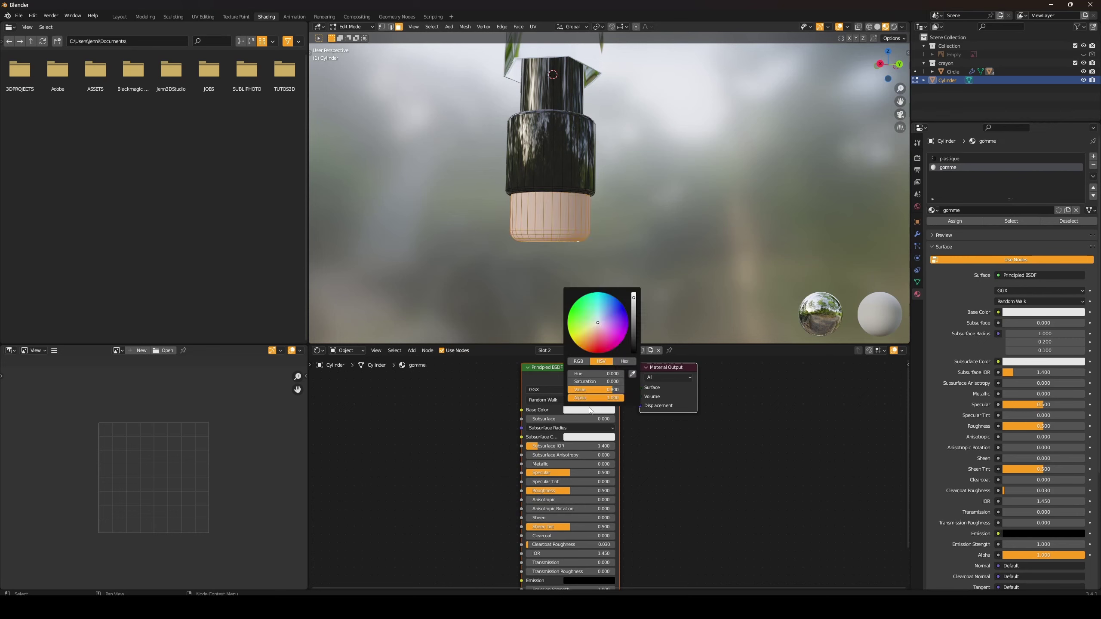
pyautogui.click(634, 303)
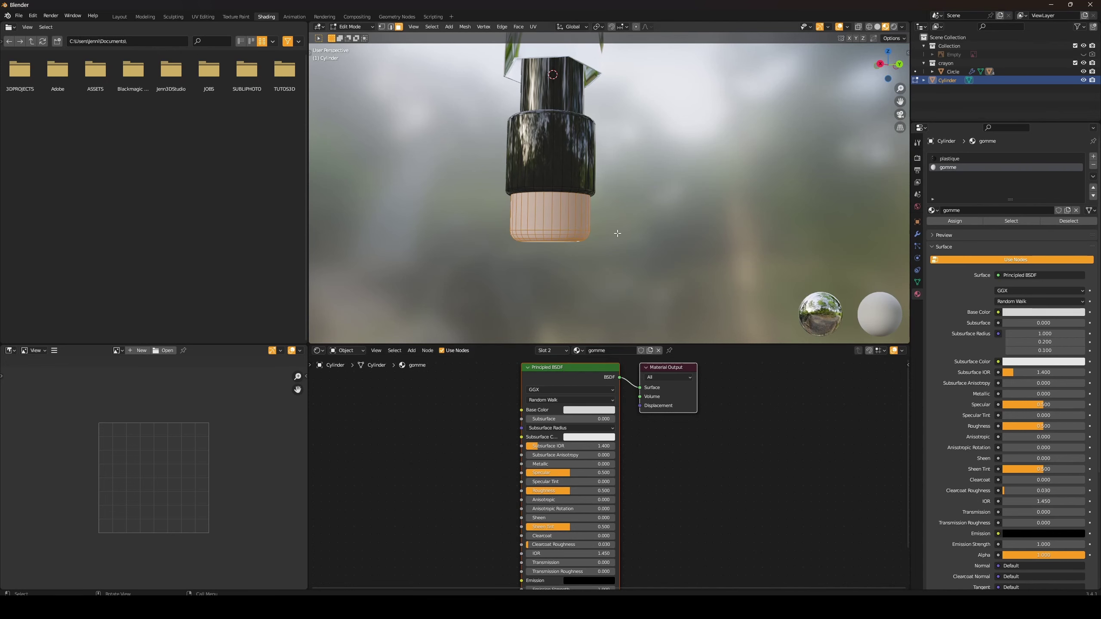
pyautogui.press('Tab')
pyautogui.moveTo(604, 238)
pyautogui.mouseDown(button='middle')
pyautogui.moveTo(670, 219)
pyautogui.moveTo(604, 216)
pyautogui.mouseUp(button='middle')
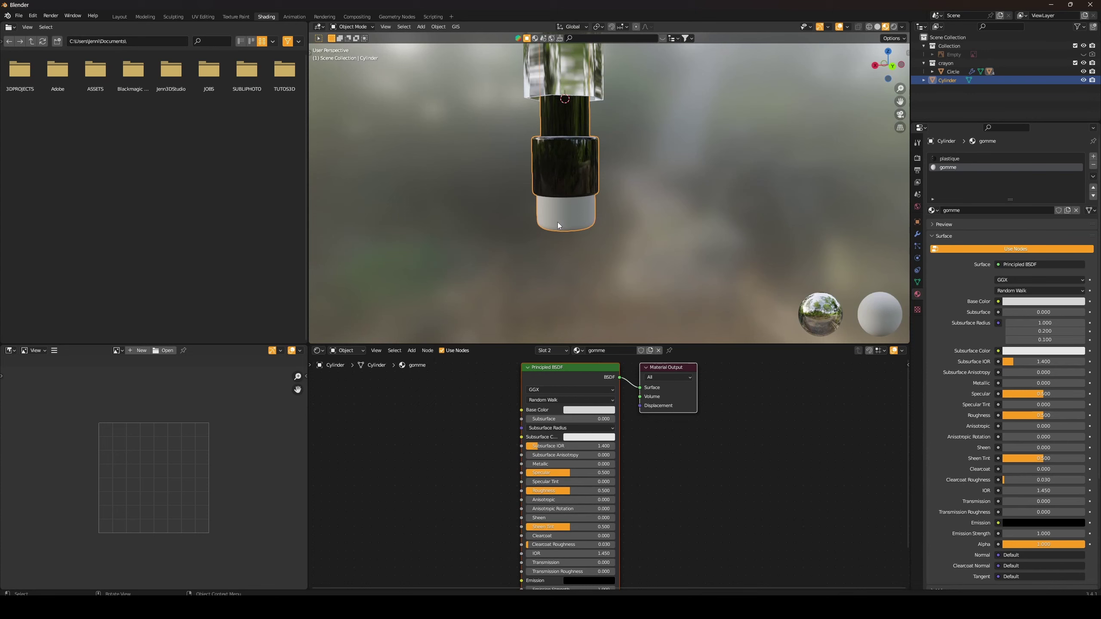
# Step: Add a Noise Texture node and shift the Principled BSDF and Output nodes right
pyautogui.scroll(1, 558, 218)
pyautogui.scroll(1, 554, 225)
pyautogui.scroll(2, 559, 223)
pyautogui.scroll(1, 551, 231)
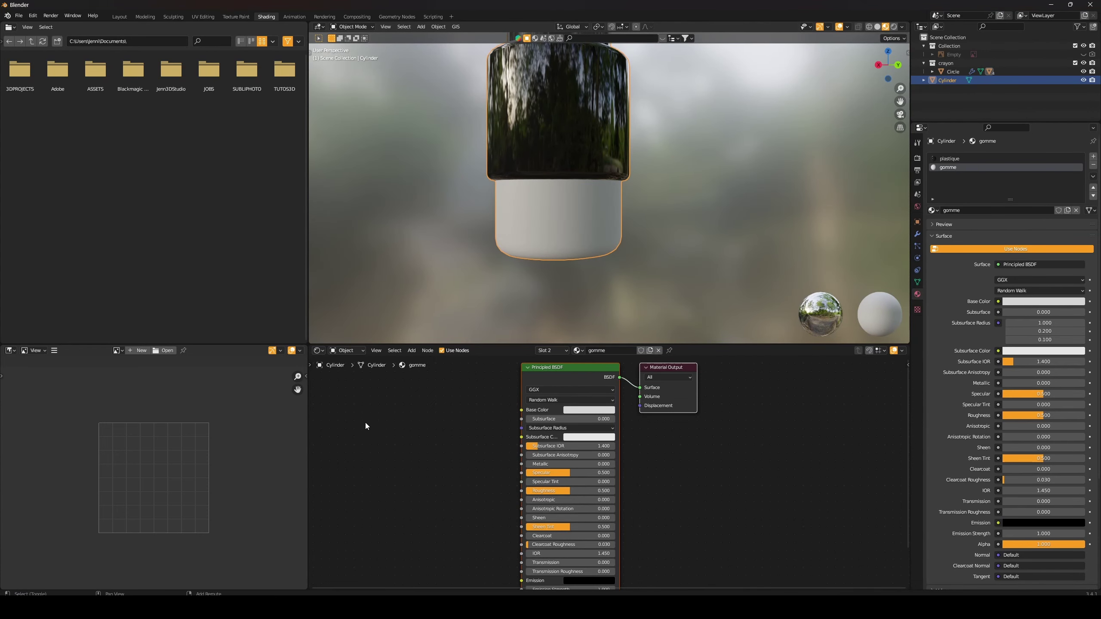
pyautogui.hotkey('shift', 'a')
pyautogui.click(353, 423)
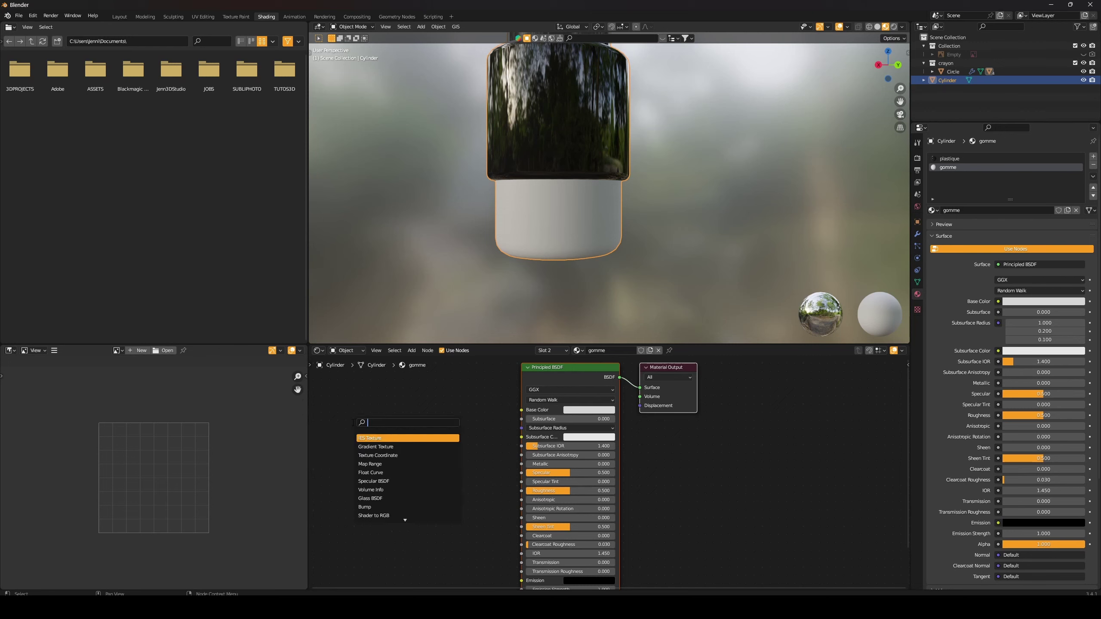
pyautogui.write('noise')
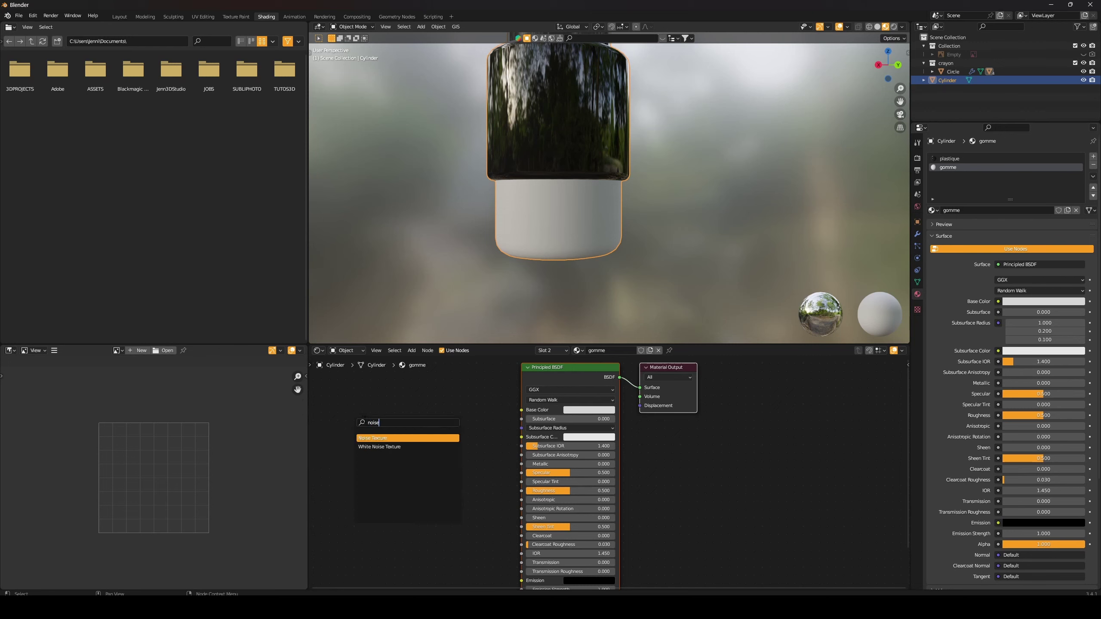
pyautogui.click(374, 437)
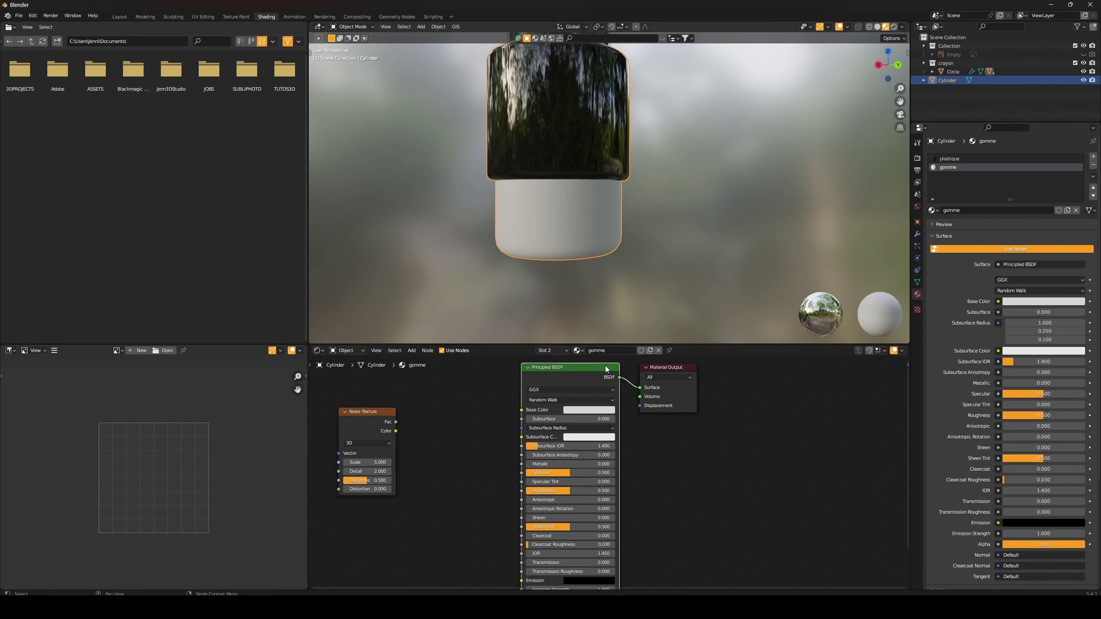
pyautogui.moveTo(659, 371); pyautogui.dragTo(781, 375)
pyautogui.moveTo(572, 375); pyautogui.dragTo(678, 383)
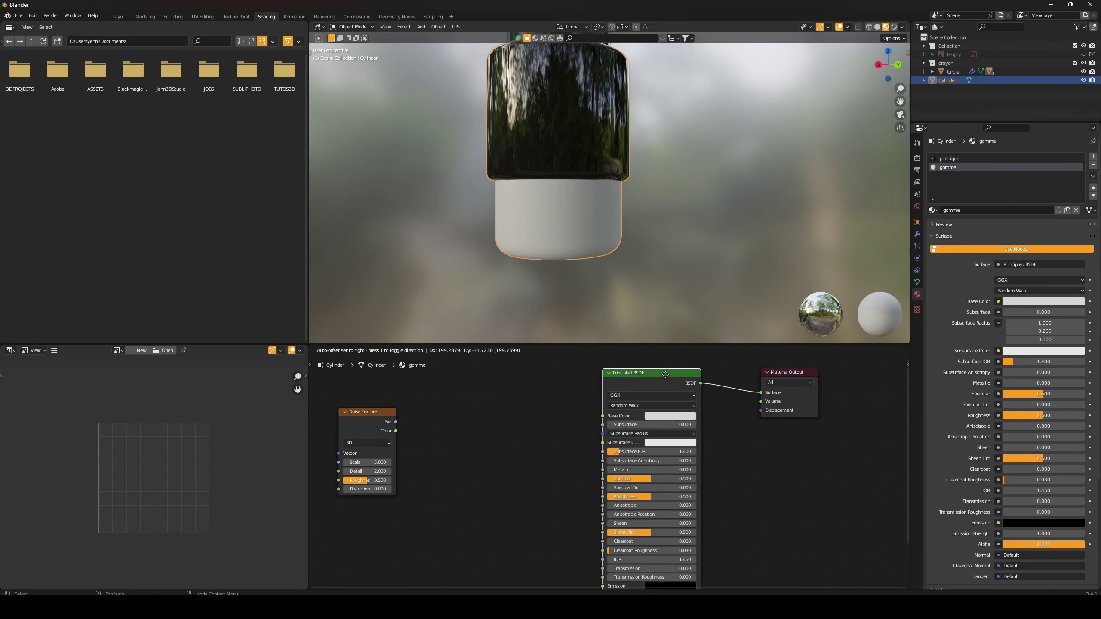
# Step: Add a ColorRamp node fed by the Noise Texture's Fac
pyautogui.hotkey('shift', 'a')
pyautogui.click(510, 436)
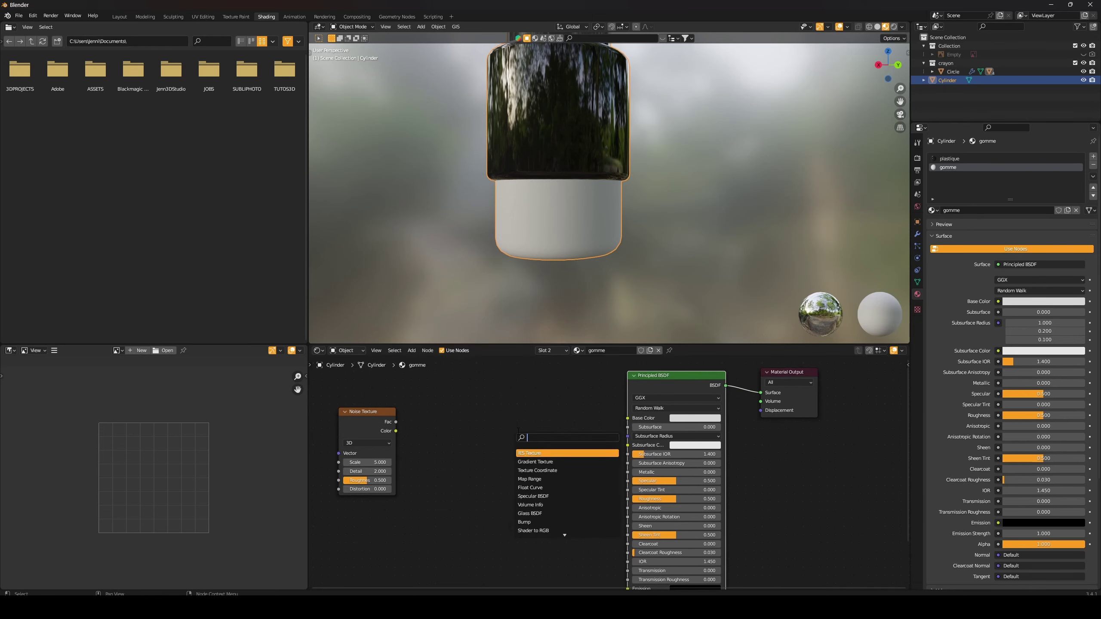
pyautogui.write('colora')
pyautogui.click(529, 462)
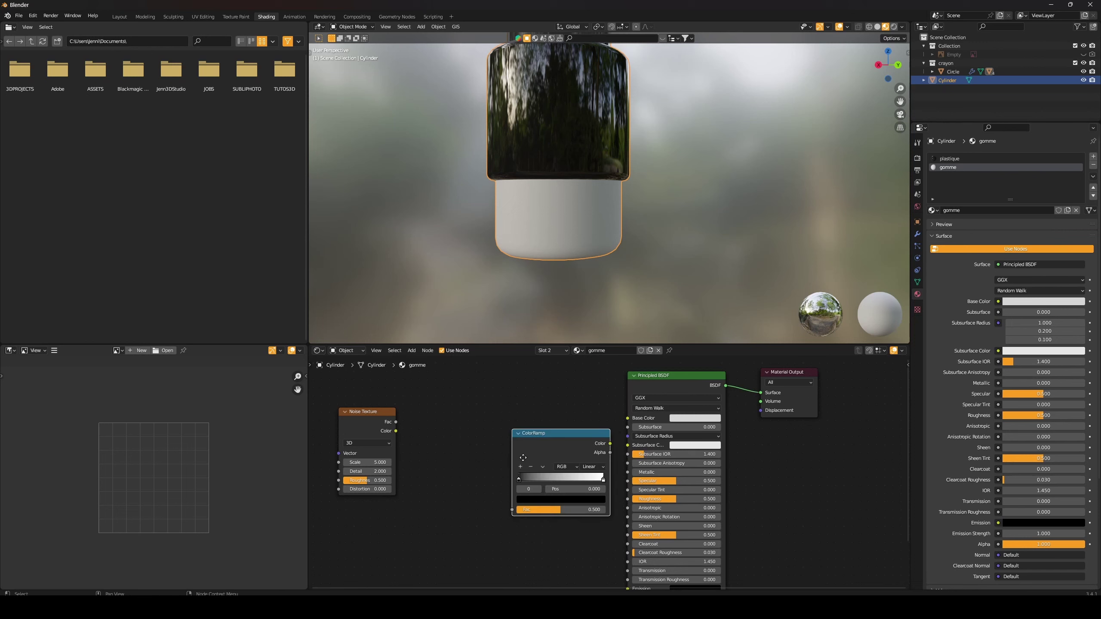
pyautogui.click(477, 429)
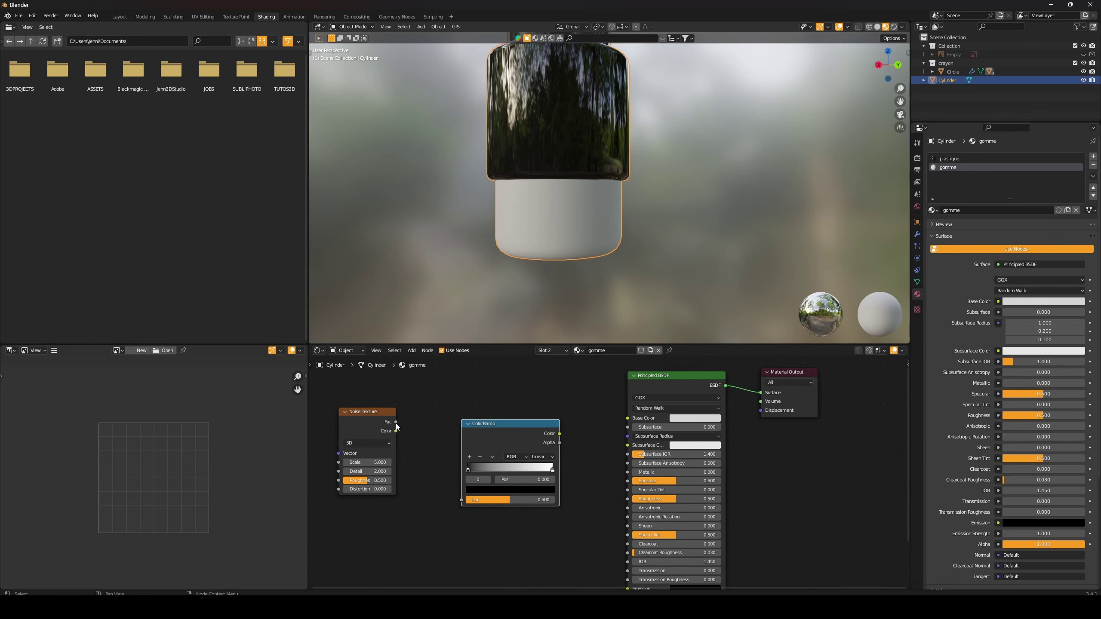
pyautogui.moveTo(396, 422); pyautogui.dragTo(461, 499)
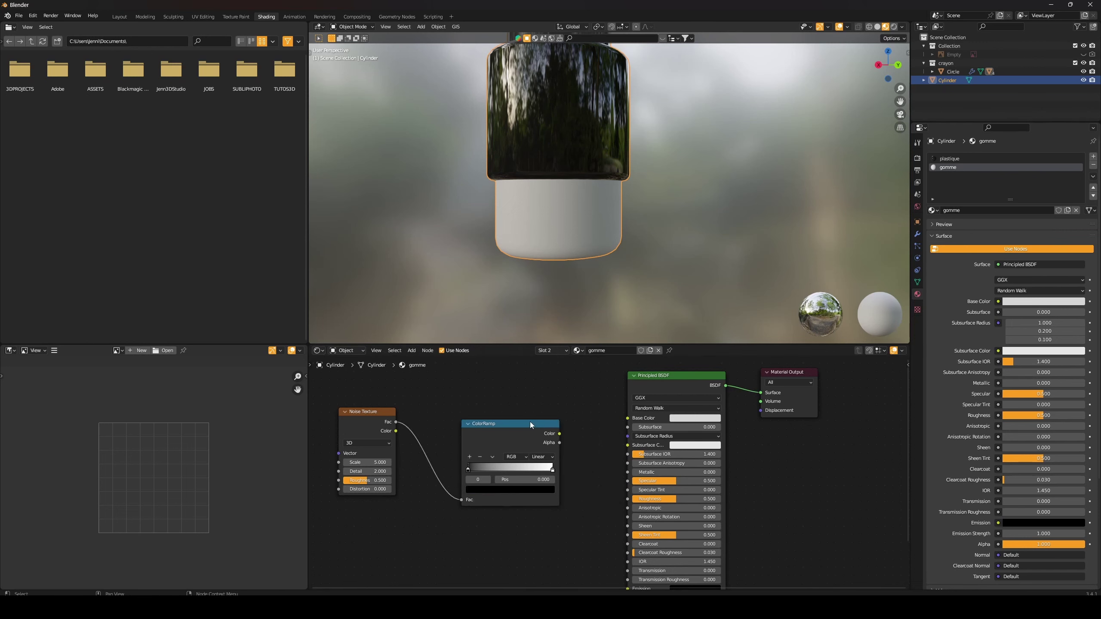
pyautogui.moveTo(529, 425); pyautogui.dragTo(492, 411)
# Step: Add a Bump node driven by the ColorRamp and linked to the shader's Normal
pyautogui.hotkey('shift', 'a')
pyautogui.click(492, 414)
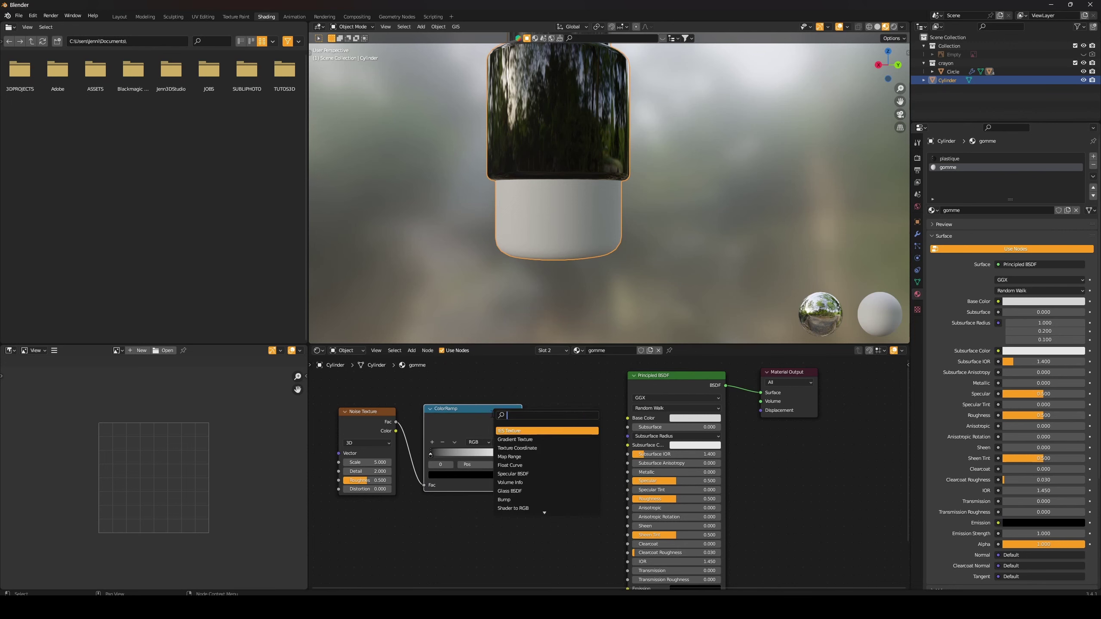
pyautogui.write('bump')
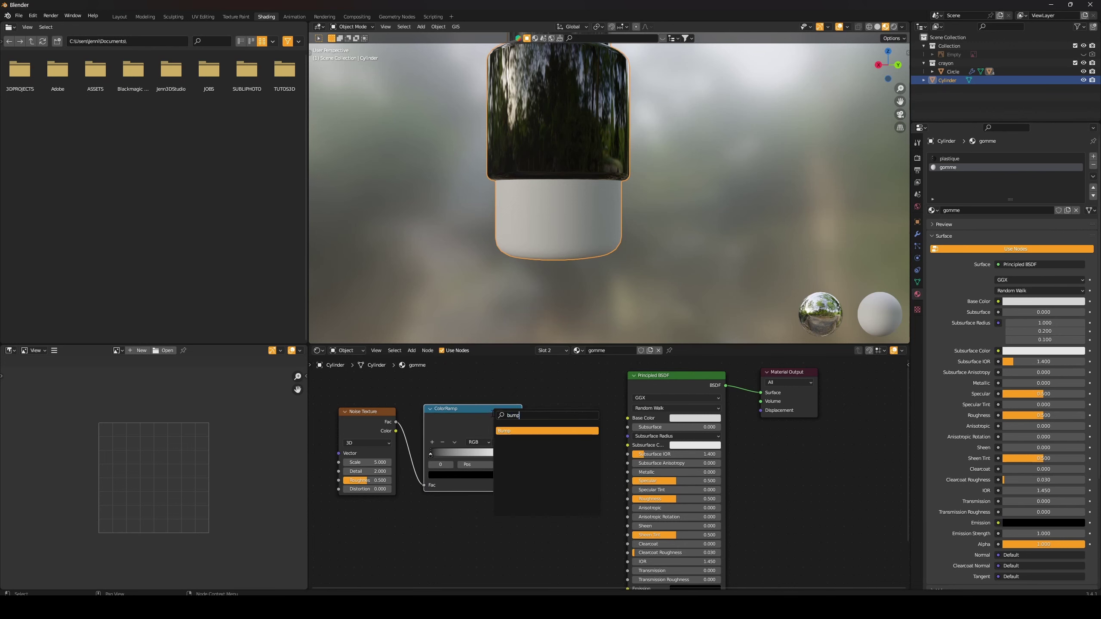
pyautogui.click(524, 432)
pyautogui.click(527, 429)
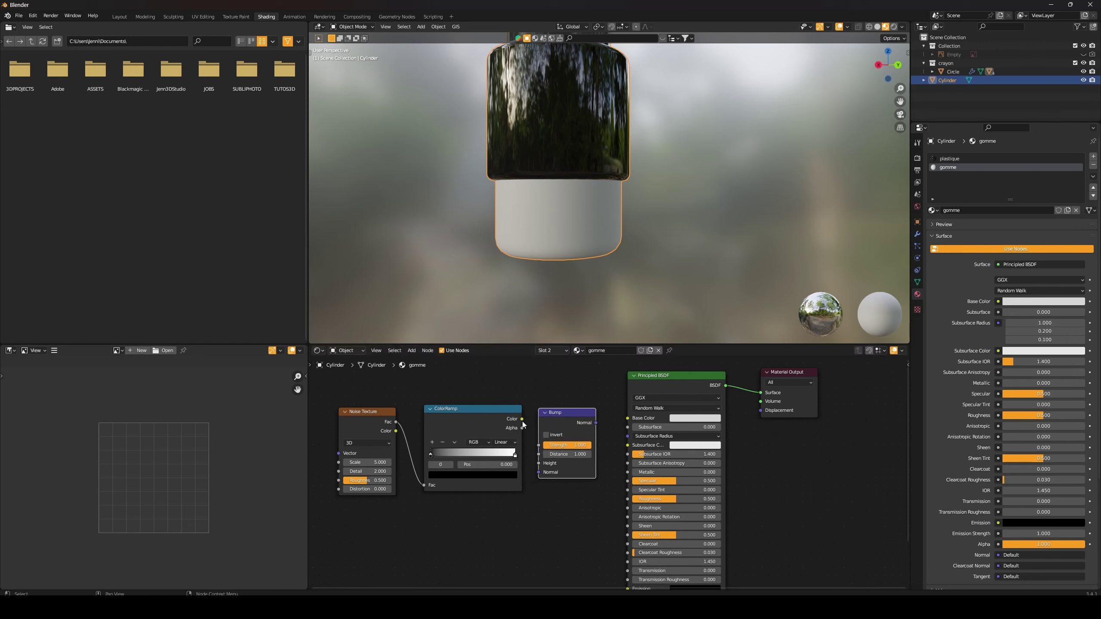
pyautogui.moveTo(523, 419); pyautogui.dragTo(539, 463)
pyautogui.scroll(-1, 605, 457)
pyautogui.scroll(-1, 603, 442)
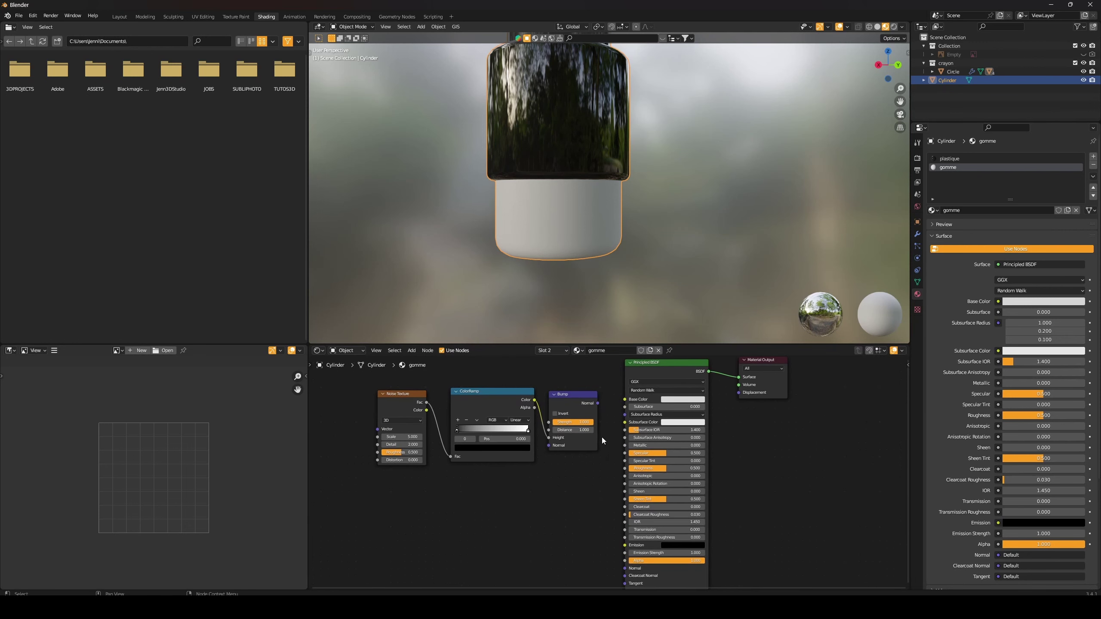
pyautogui.moveTo(599, 403); pyautogui.dragTo(637, 567)
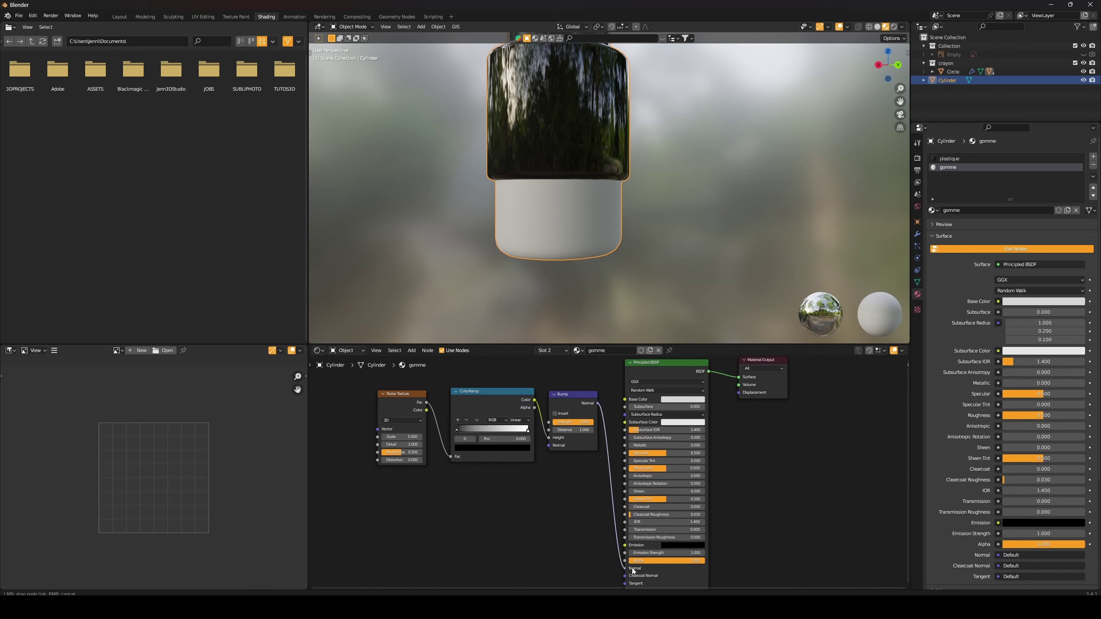
# Step: Set noise Scale to 16.6 and add mapping nodes using Object coordinates
pyautogui.click(393, 435)
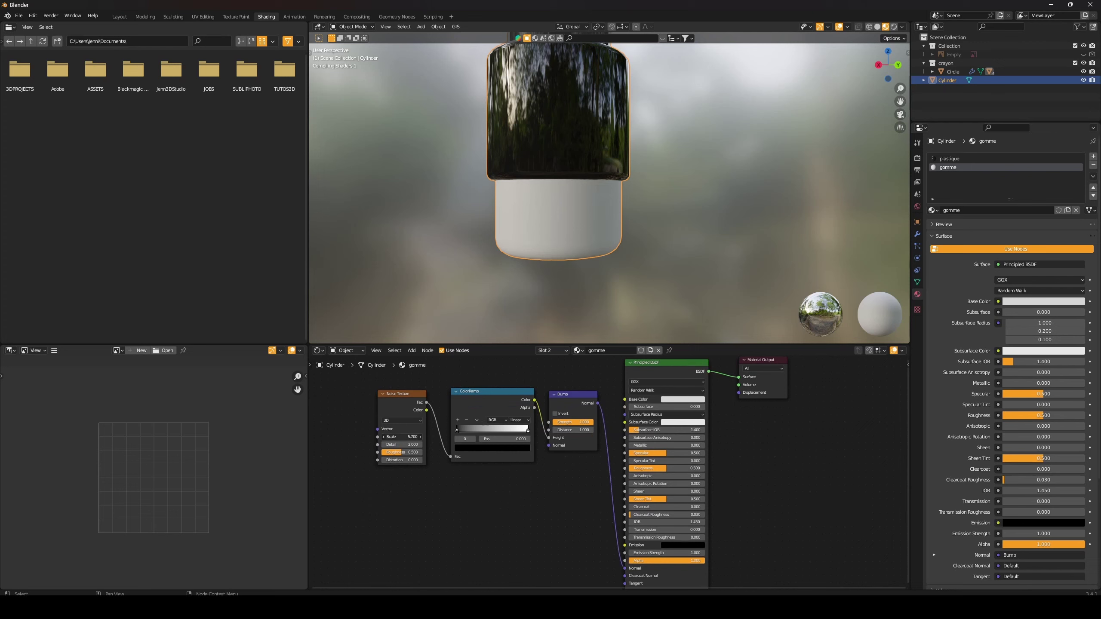
pyautogui.write('16.6')
pyautogui.press('Return')
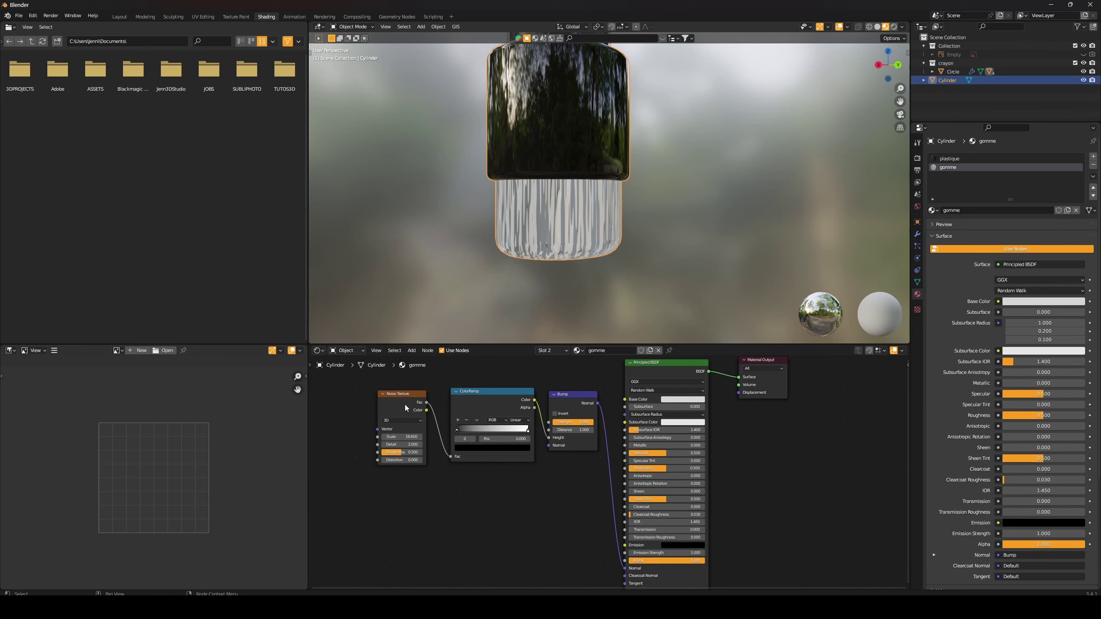
pyautogui.click(406, 393)
pyautogui.hotkey('ctrl', 't')
pyautogui.moveTo(342, 398); pyautogui.dragTo(509, 403, button='middle')
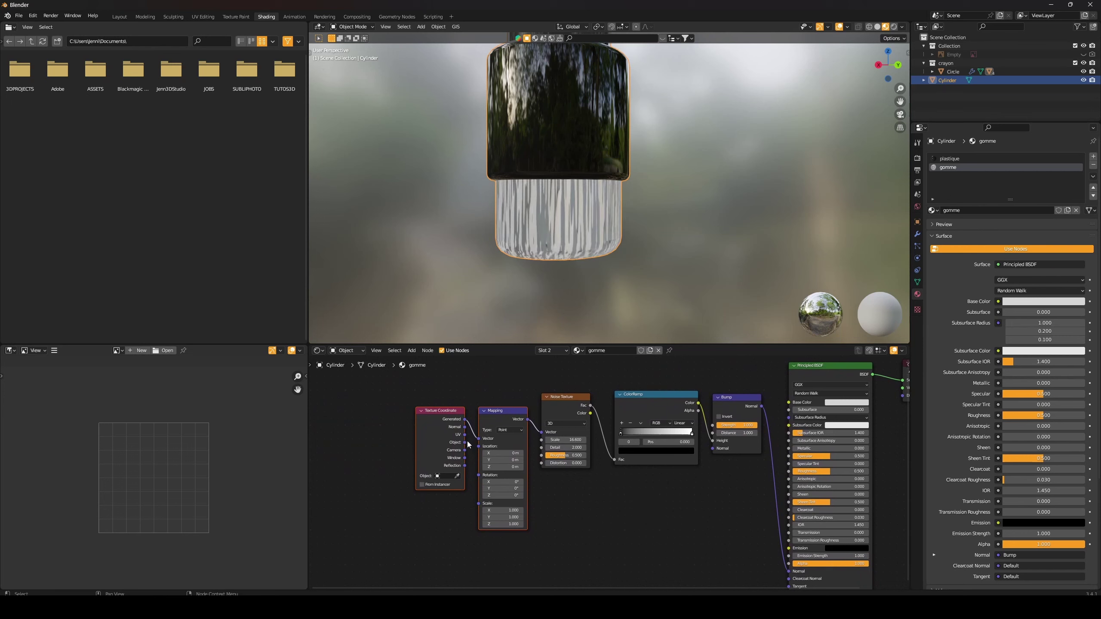
pyautogui.moveTo(464, 442); pyautogui.dragTo(485, 439)
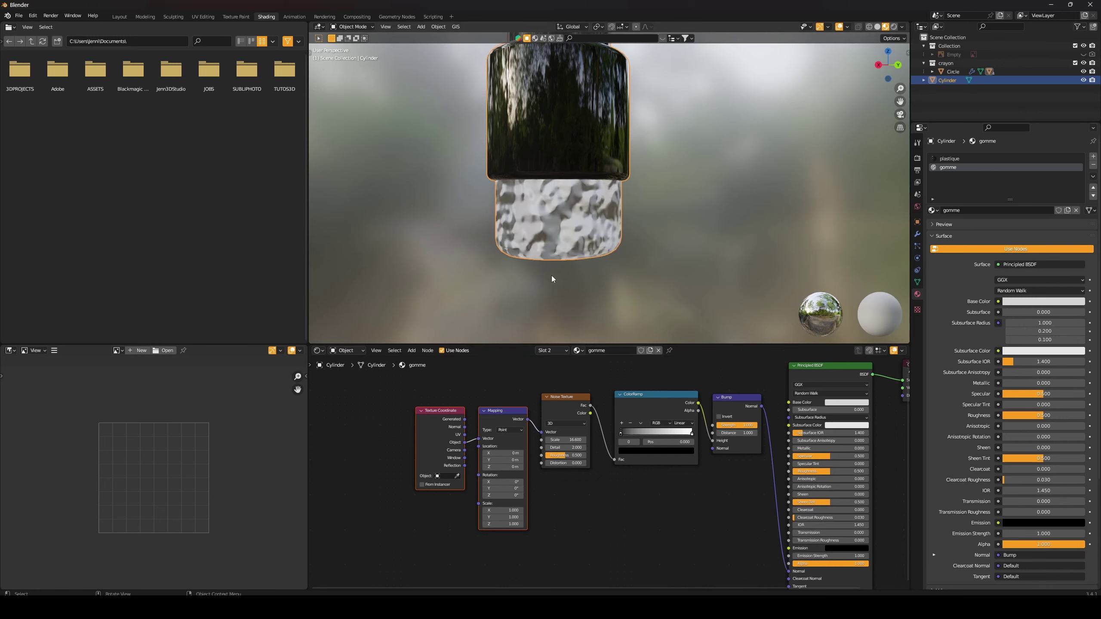
# Step: Raise noise scale to about 160, weaken bump strength and move the ramp's black stop inward
pyautogui.scroll(4, 552, 278)
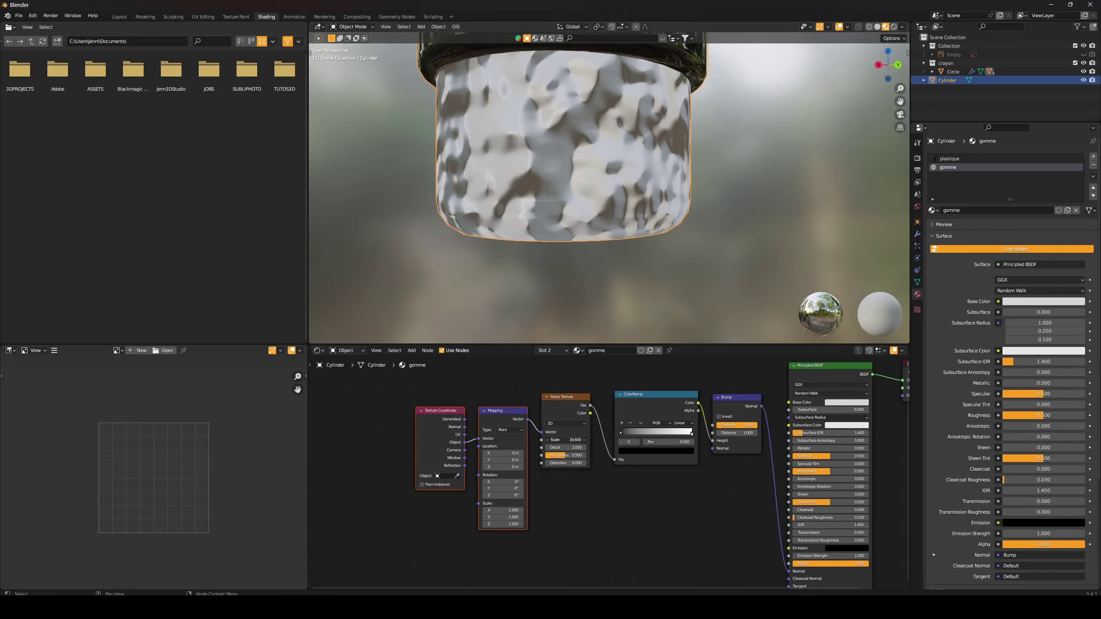
pyautogui.moveTo(565, 440); pyautogui.dragTo(642, 440)
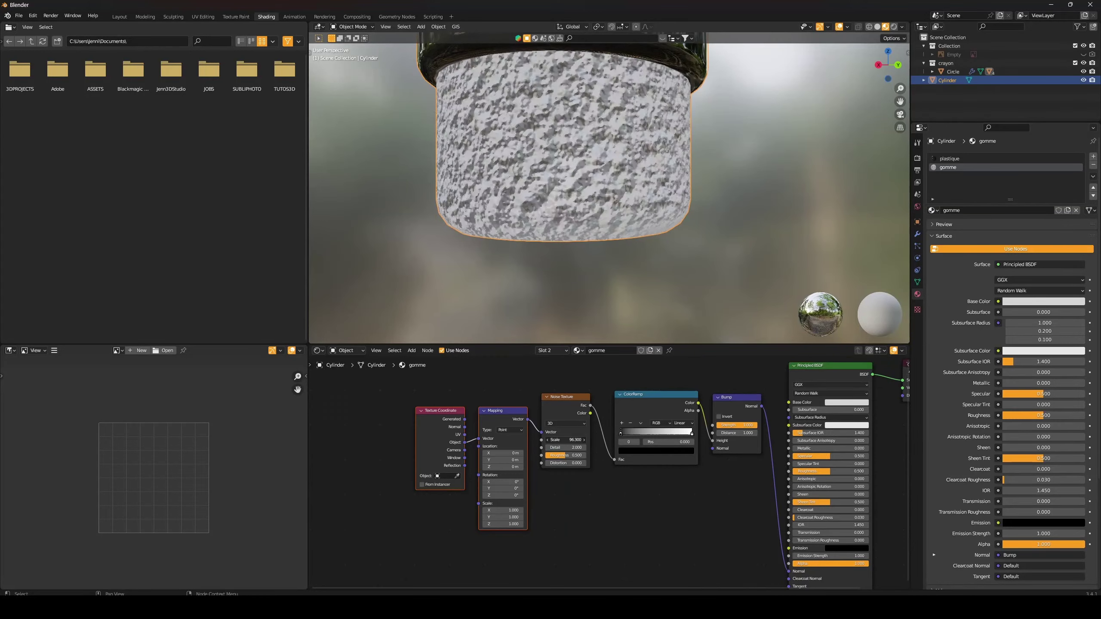
pyautogui.moveTo(565, 440)
pyautogui.mouseDown()
pyautogui.moveTo(581, 439)
pyautogui.moveTo(568, 439)
pyautogui.mouseUp()
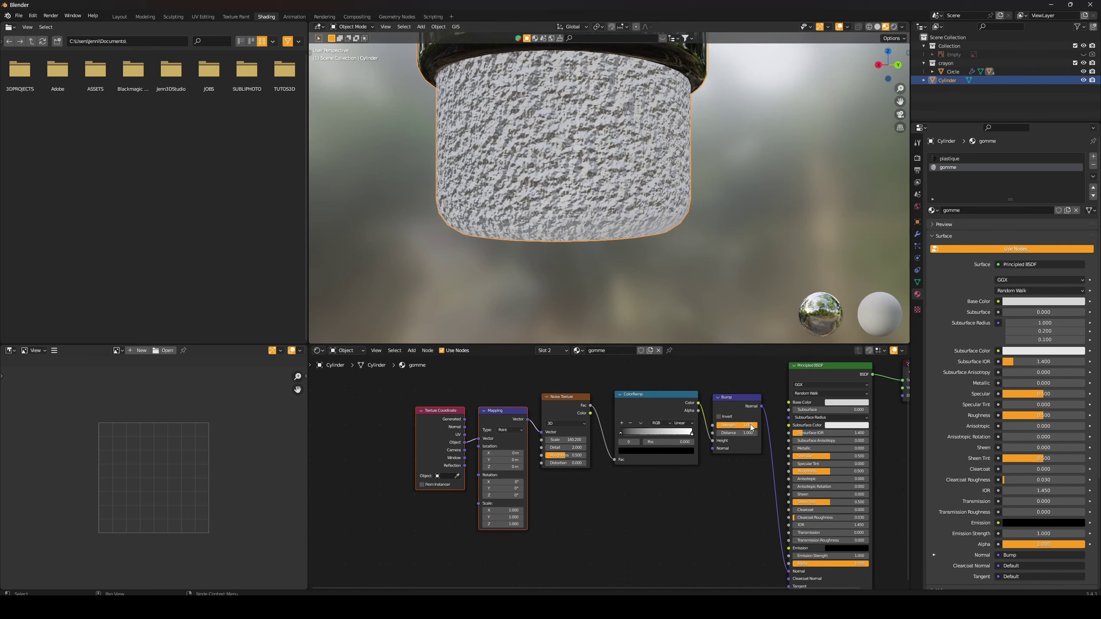
pyautogui.moveTo(752, 427); pyautogui.dragTo(719, 427)
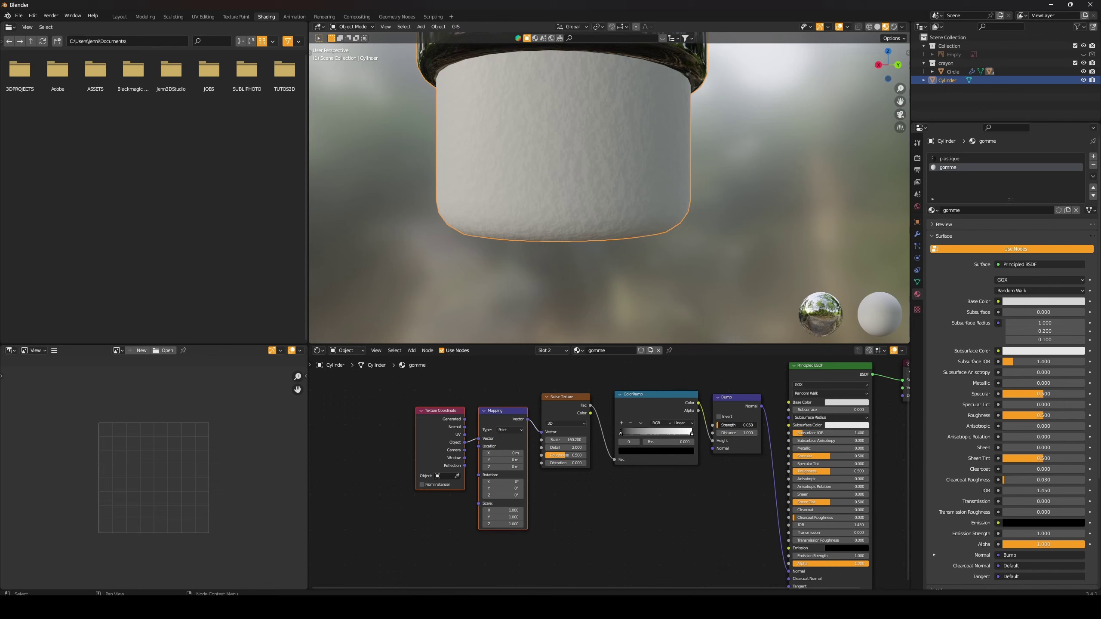
pyautogui.moveTo(620, 432); pyautogui.dragTo(656, 434)
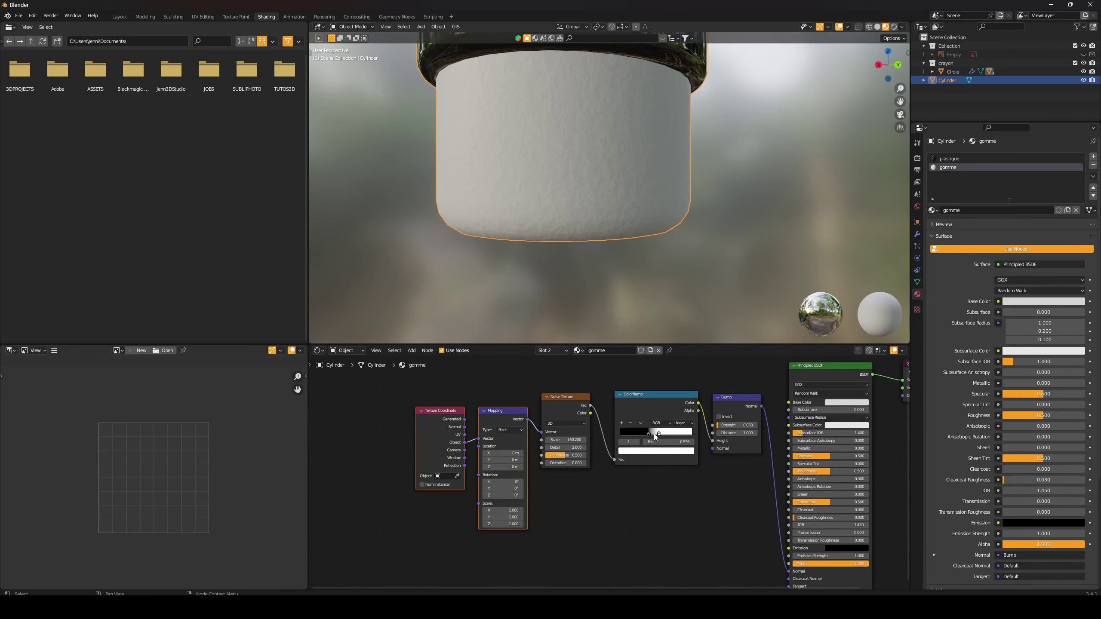
pyautogui.scroll(-3, 540, 208)
pyautogui.keyDown('shift'); pyautogui.moveTo(554, 187); pyautogui.dragTo(524, 263, button='middle'); pyautogui.keyUp('shift')
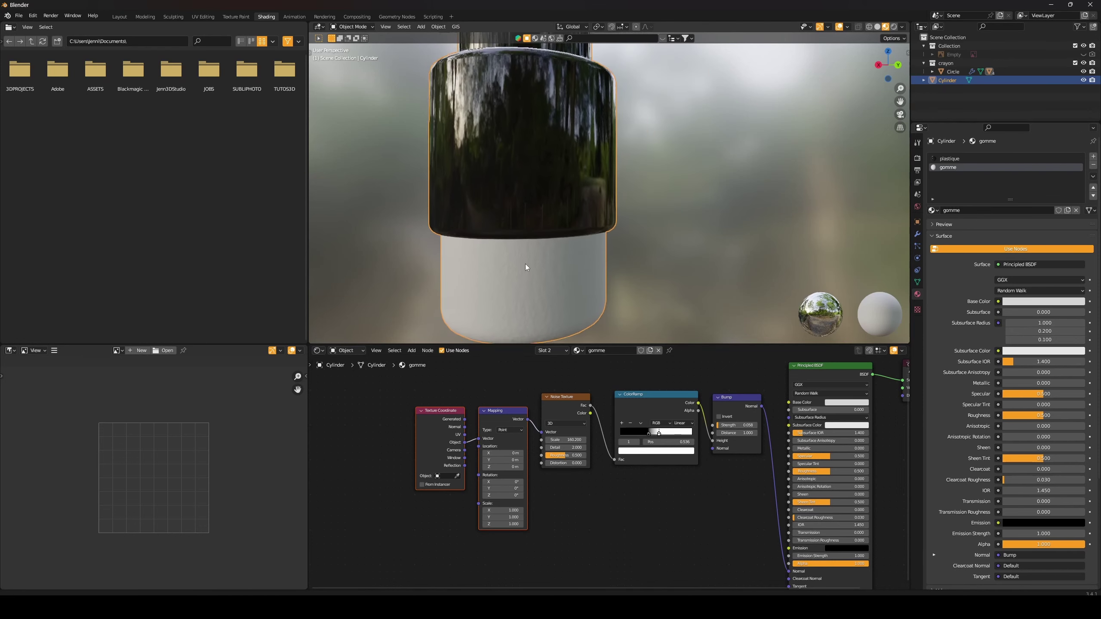
pyautogui.scroll(-3, 525, 263)
pyautogui.moveTo(540, 145)
pyautogui.keyDown('shift'); pyautogui.mouseDown(button='middle')
pyautogui.moveTo(543, 240)
pyautogui.moveTo(655, 221)
pyautogui.moveTo(680, 234)
pyautogui.moveTo(549, 187)
pyautogui.mouseUp(button='middle'); pyautogui.keyUp('shift')
# Step: Show the BIC pencil photo zoomed on its label and add Material.002 to Circle.003
pyautogui.click(544, 186)
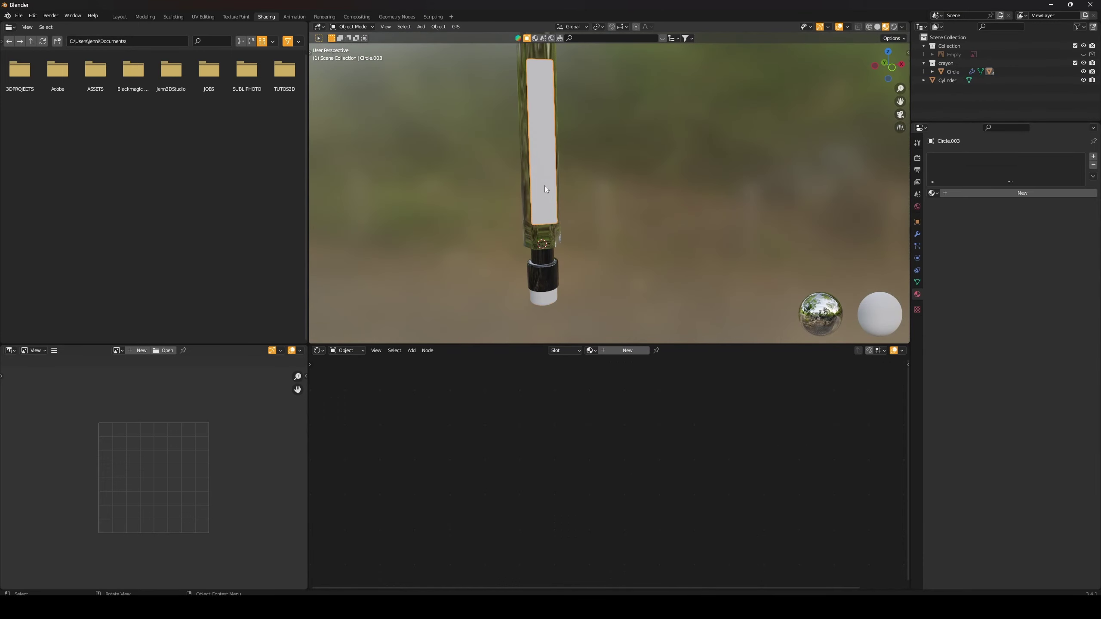
pyautogui.press('KP_1')
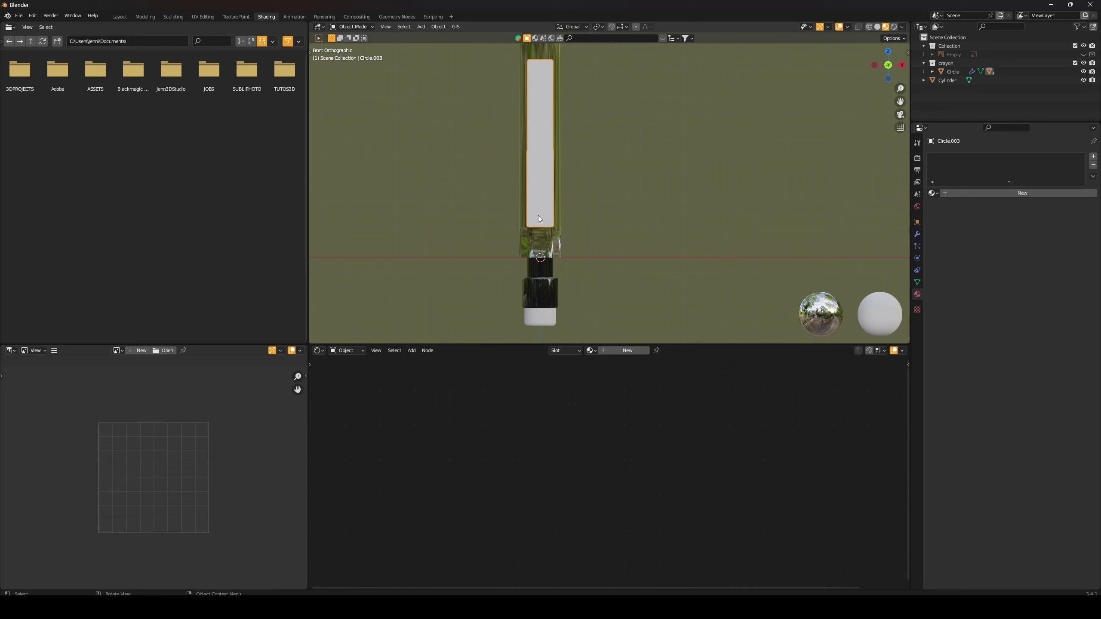
pyautogui.click(11, 351)
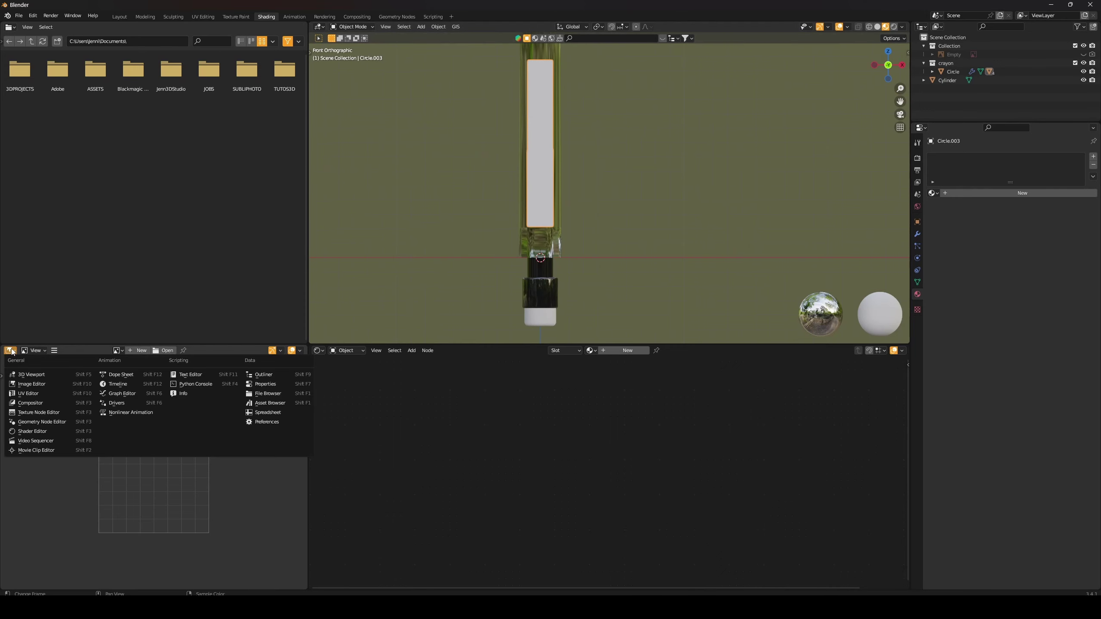
pyautogui.click(107, 351)
pyautogui.click(132, 364)
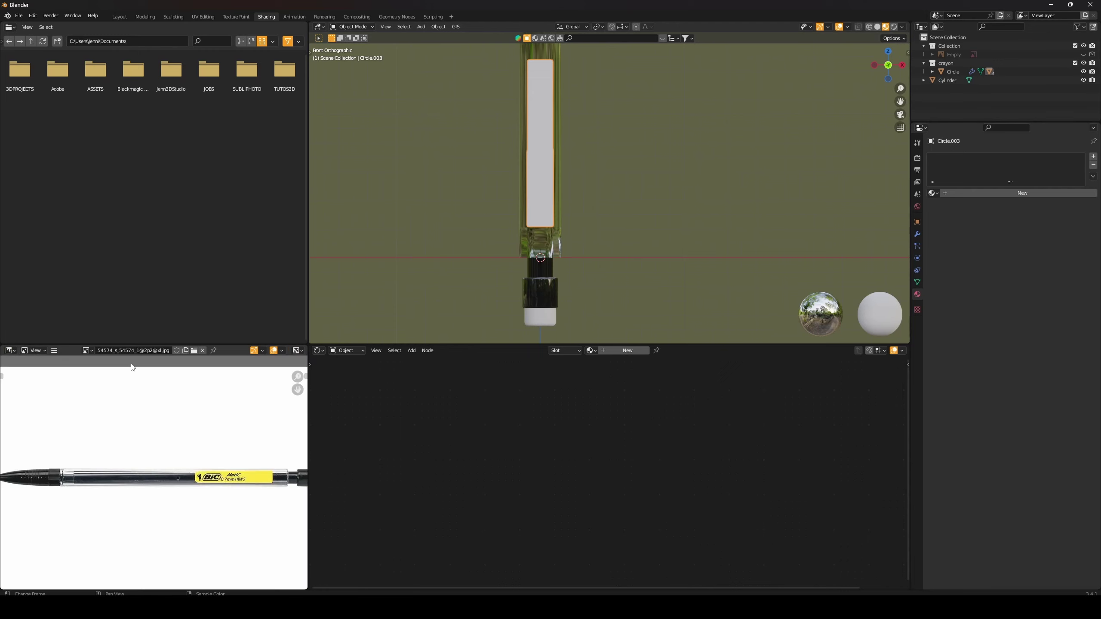
pyautogui.scroll(2, 183, 457)
pyautogui.moveTo(183, 458); pyautogui.dragTo(146, 459, button='middle')
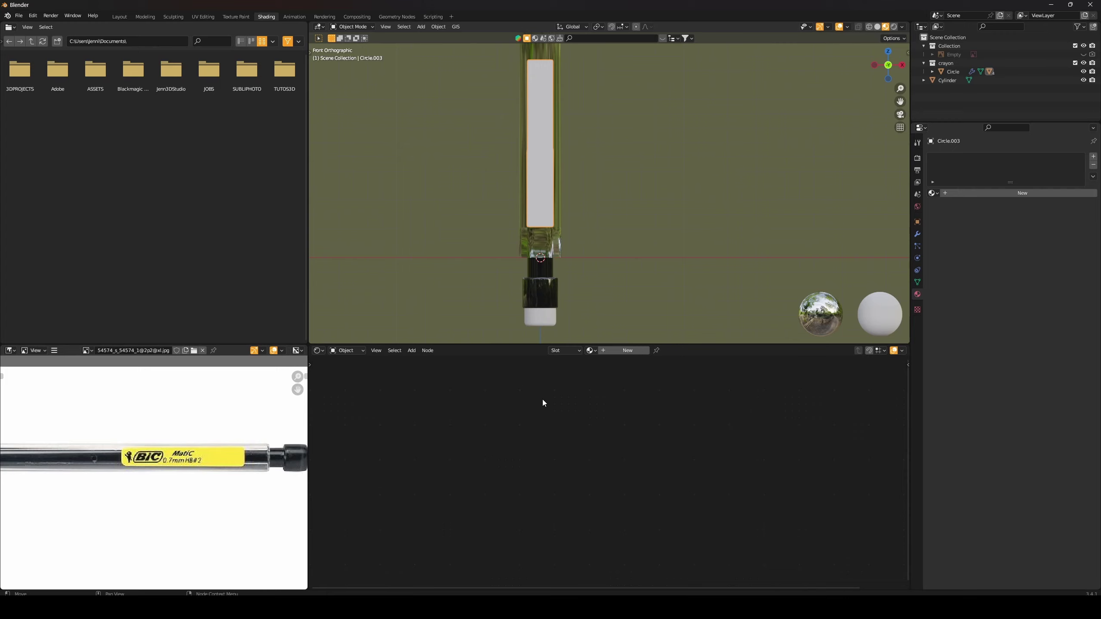
pyautogui.click(621, 349)
pyautogui.press('g')
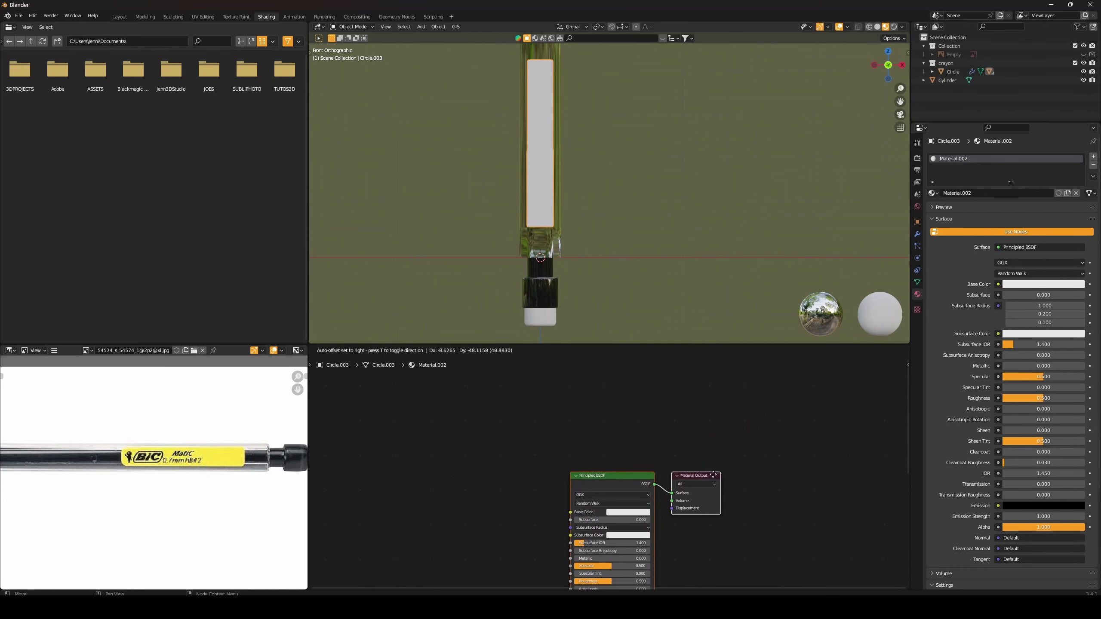
# Step: Set Base Color to the yellow sampled from the BIC label and Roughness to 0.173
pyautogui.click(759, 450)
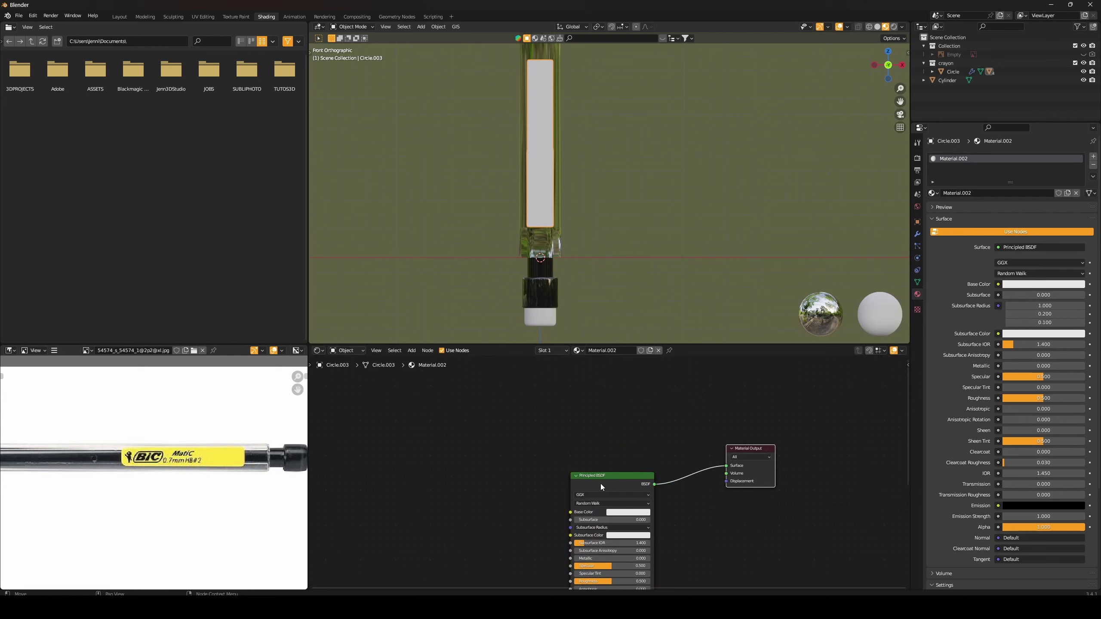
pyautogui.moveTo(626, 511); pyautogui.dragTo(611, 490)
pyautogui.click(611, 490)
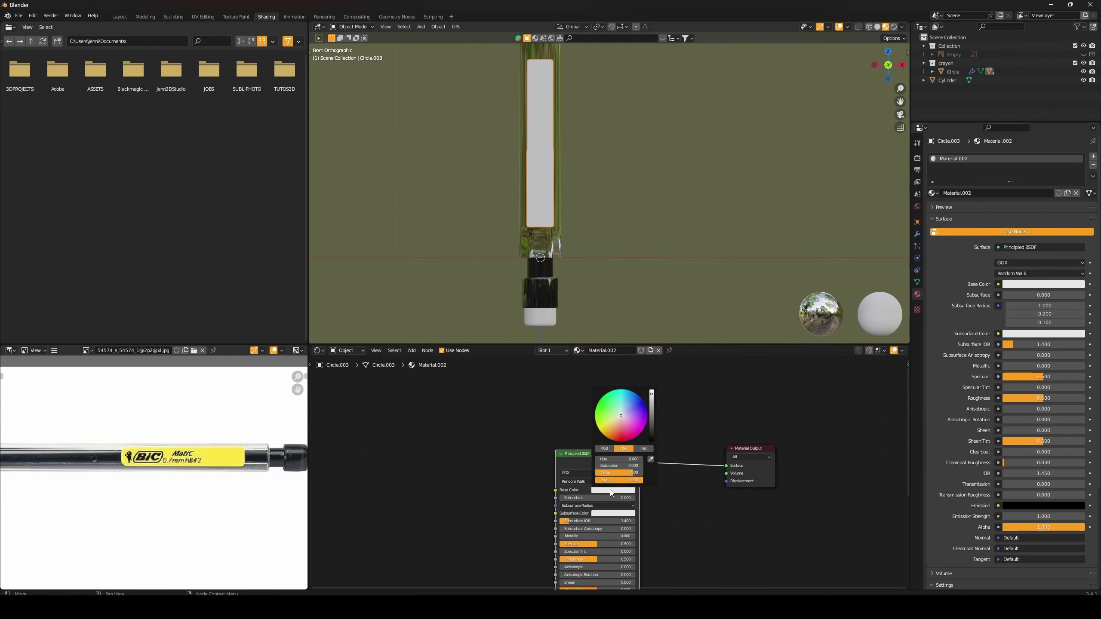
pyautogui.click(651, 459)
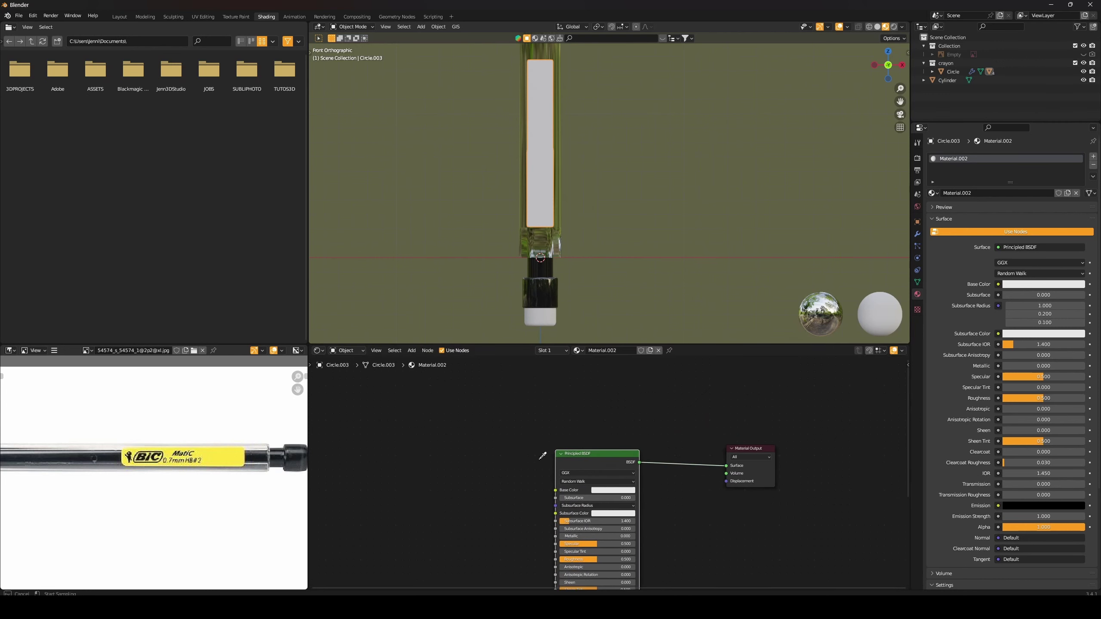
pyautogui.click(214, 459)
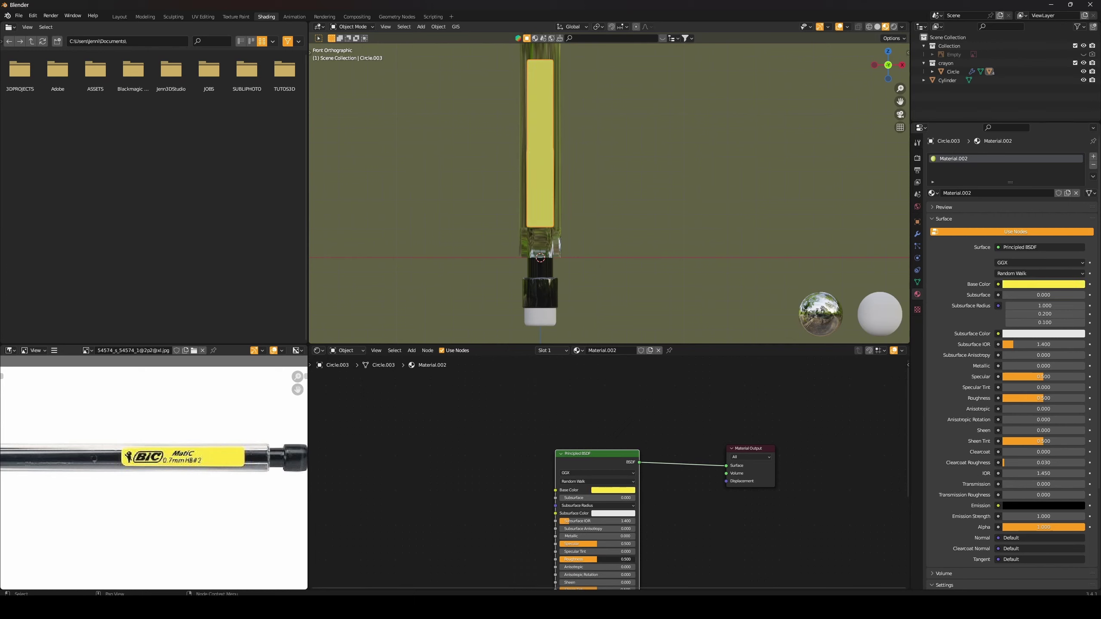
pyautogui.moveTo(594, 560)
pyautogui.mouseDown()
pyautogui.moveTo(569, 559)
pyautogui.moveTo(609, 544)
pyautogui.moveTo(562, 559)
pyautogui.mouseUp()
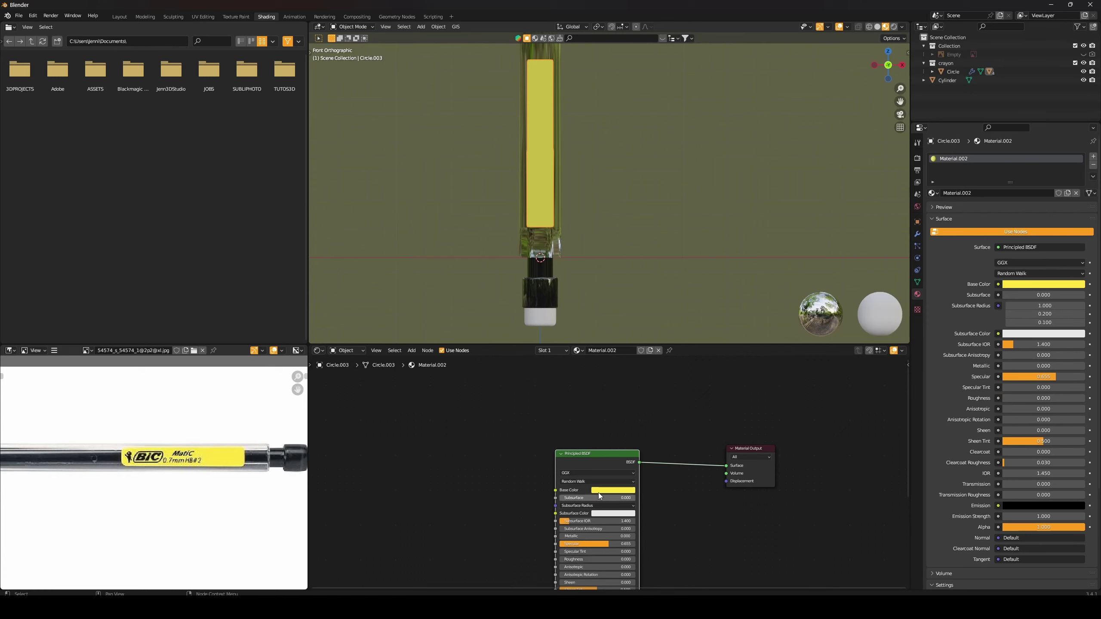
# Step: Duplicate the Principled BSDF with a black base colour and collapse both nodes
pyautogui.moveTo(598, 456); pyautogui.dragTo(584, 514)
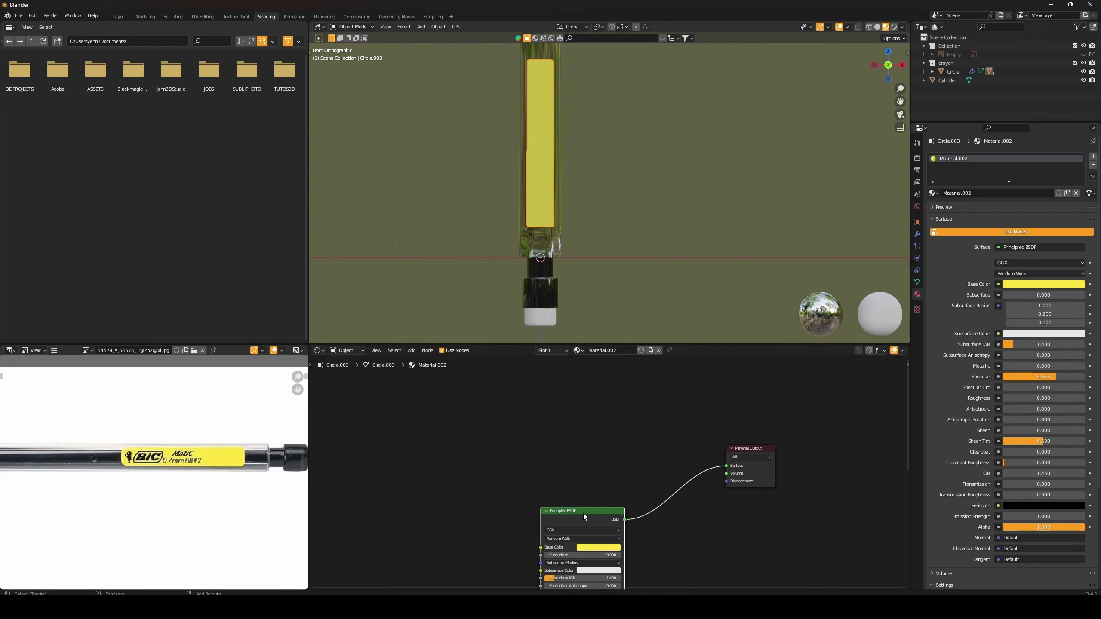
pyautogui.hotkey('shift', 'd')
pyautogui.click(482, 473)
pyautogui.click(497, 506)
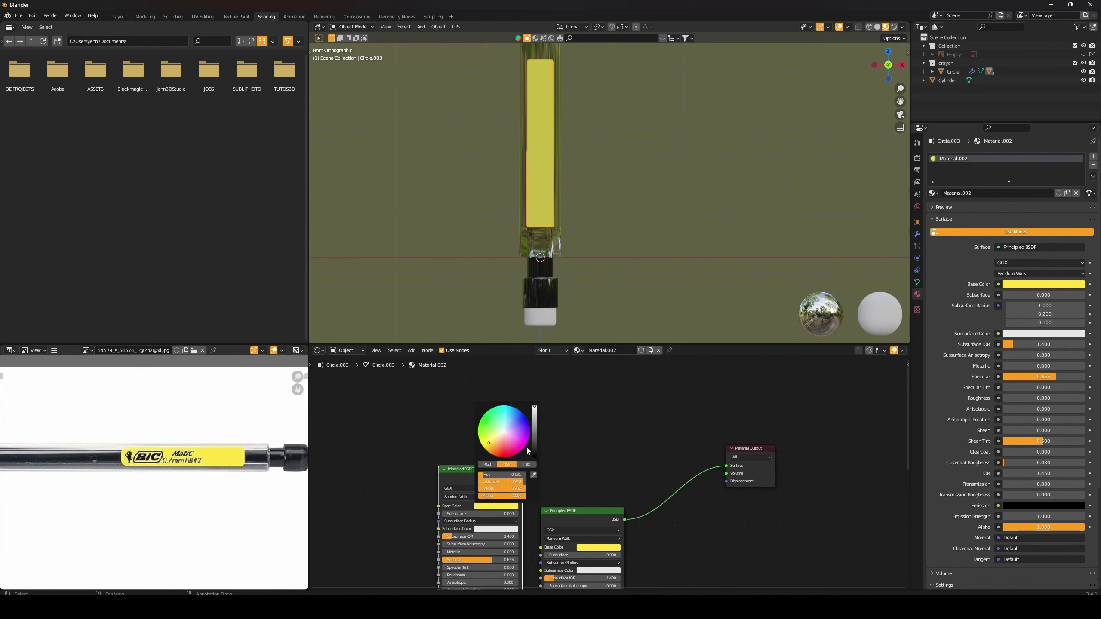
pyautogui.moveTo(533, 415)
pyautogui.mouseDown()
pyautogui.moveTo(535, 456)
pyautogui.moveTo(480, 467)
pyautogui.mouseUp()
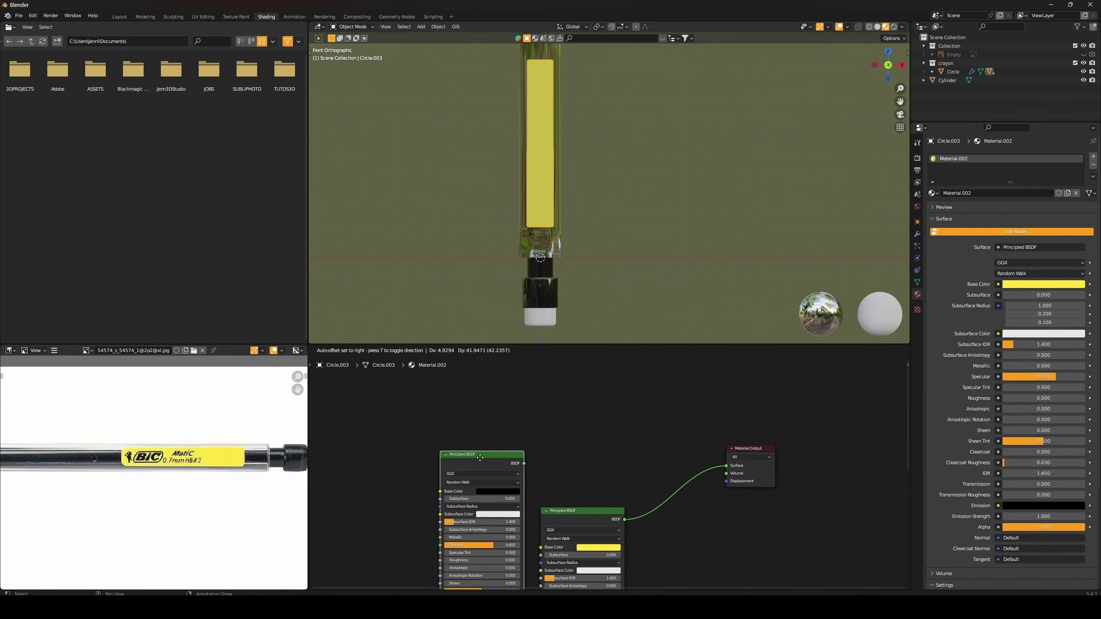
pyautogui.press('h')
pyautogui.click(547, 513)
pyautogui.press('h')
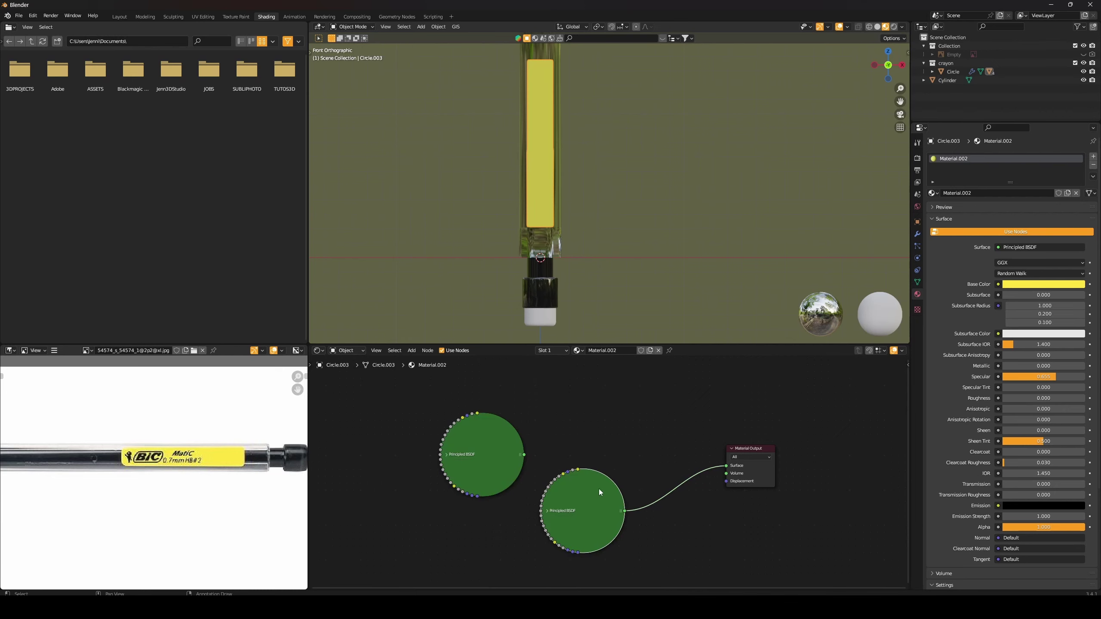
pyautogui.moveTo(600, 492); pyautogui.dragTo(569, 536)
pyautogui.moveTo(493, 444)
pyautogui.mouseDown()
pyautogui.moveTo(567, 436)
pyautogui.moveTo(557, 439)
pyautogui.mouseUp()
# Step: Insert a Mix Shader into the shader link and connect the second BSDF into it
pyautogui.hotkey('shift', 'a')
pyautogui.click(647, 450)
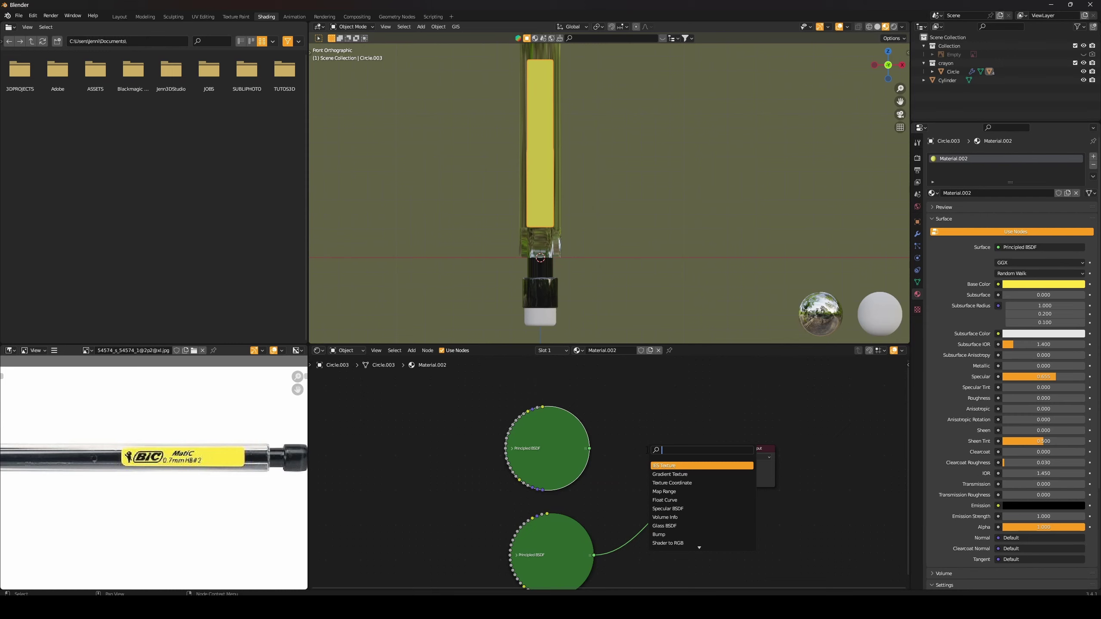
pyautogui.write('mix')
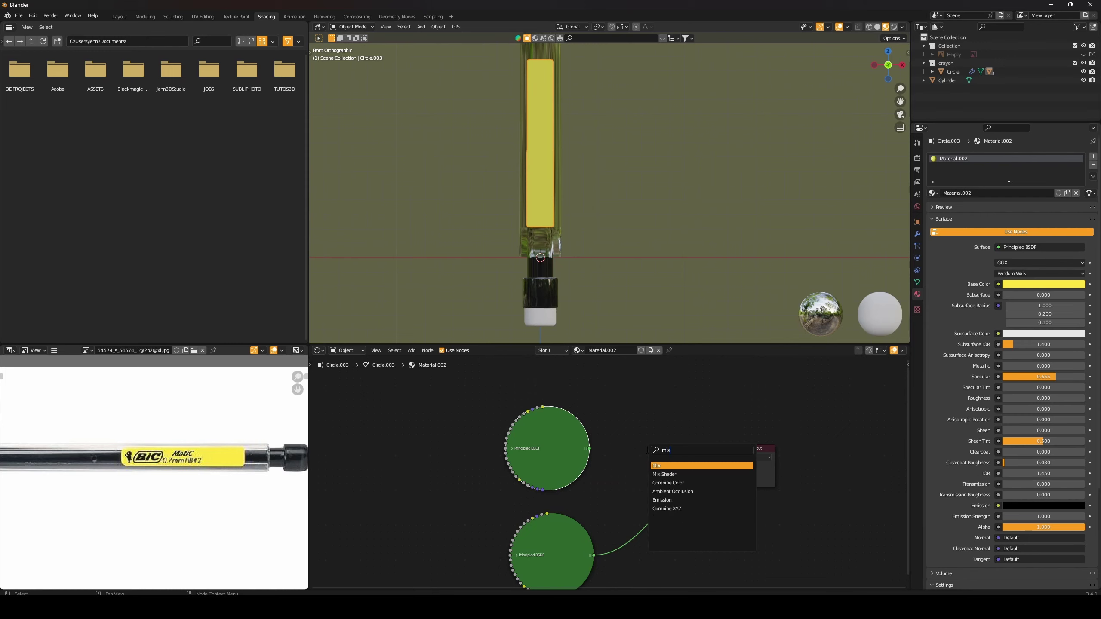
pyautogui.press('Down')
pyautogui.press('Return')
pyautogui.click(662, 503)
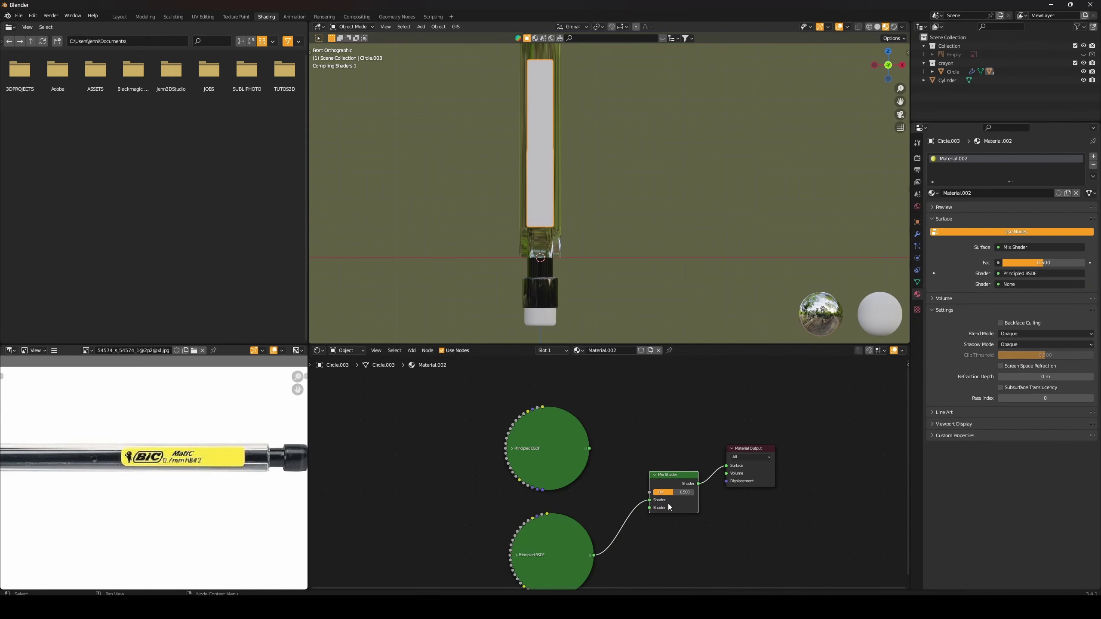
pyautogui.moveTo(590, 448); pyautogui.dragTo(649, 506)
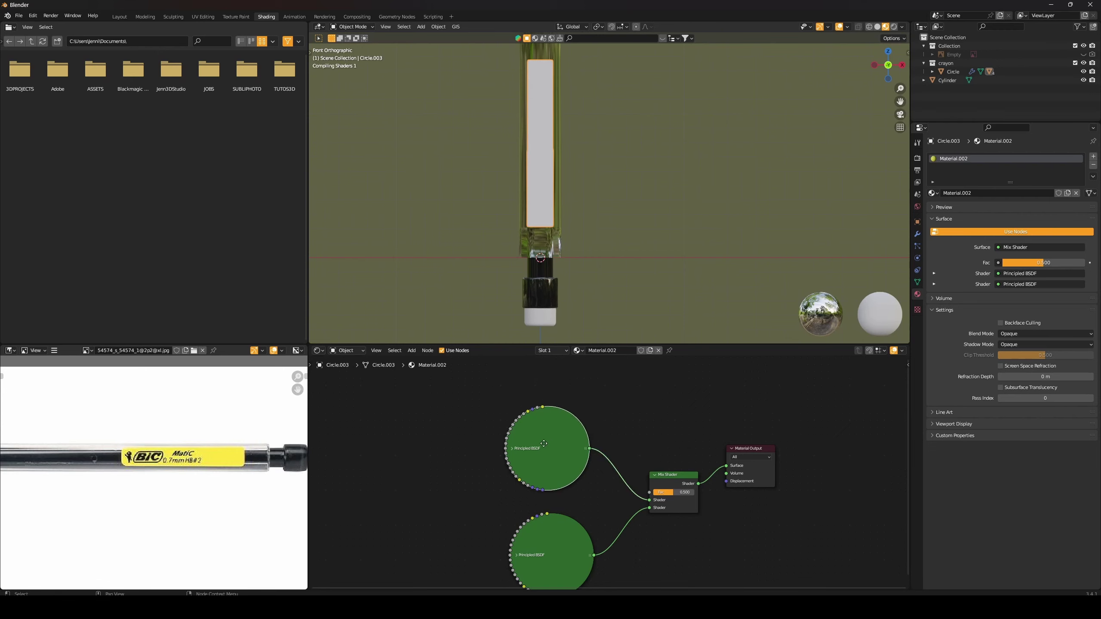
pyautogui.moveTo(559, 420)
pyautogui.mouseDown()
pyautogui.moveTo(655, 476)
pyautogui.moveTo(431, 495)
pyautogui.mouseUp()
# Step: Add an Image Texture node whose Color drives the Mix Shader factor
pyautogui.hotkey('shift', 'a')
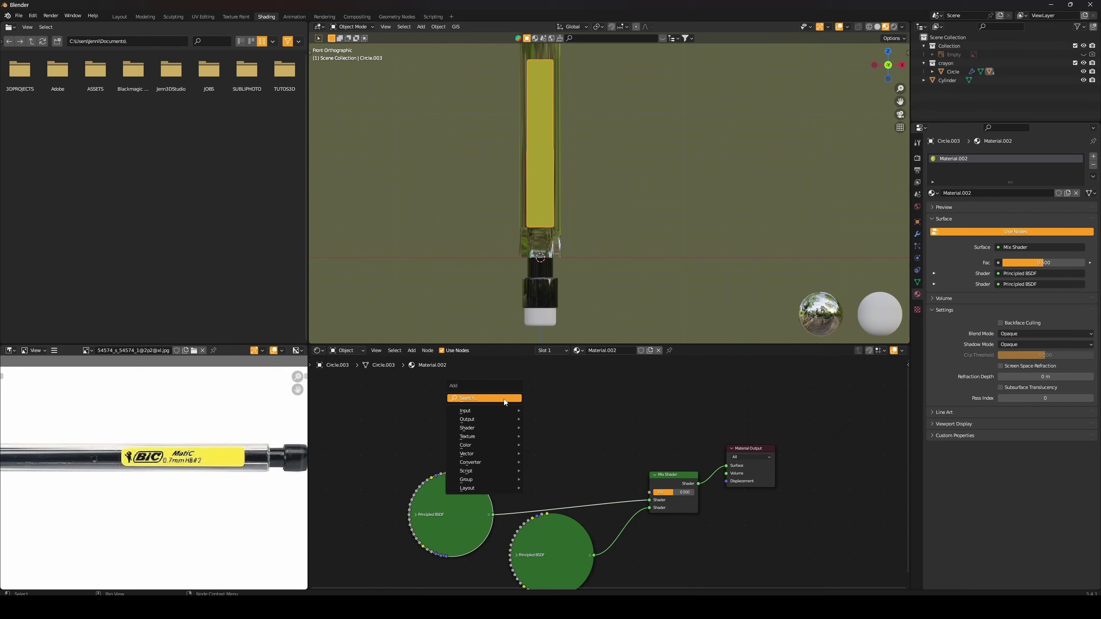
pyautogui.click(504, 399)
pyautogui.write('ima')
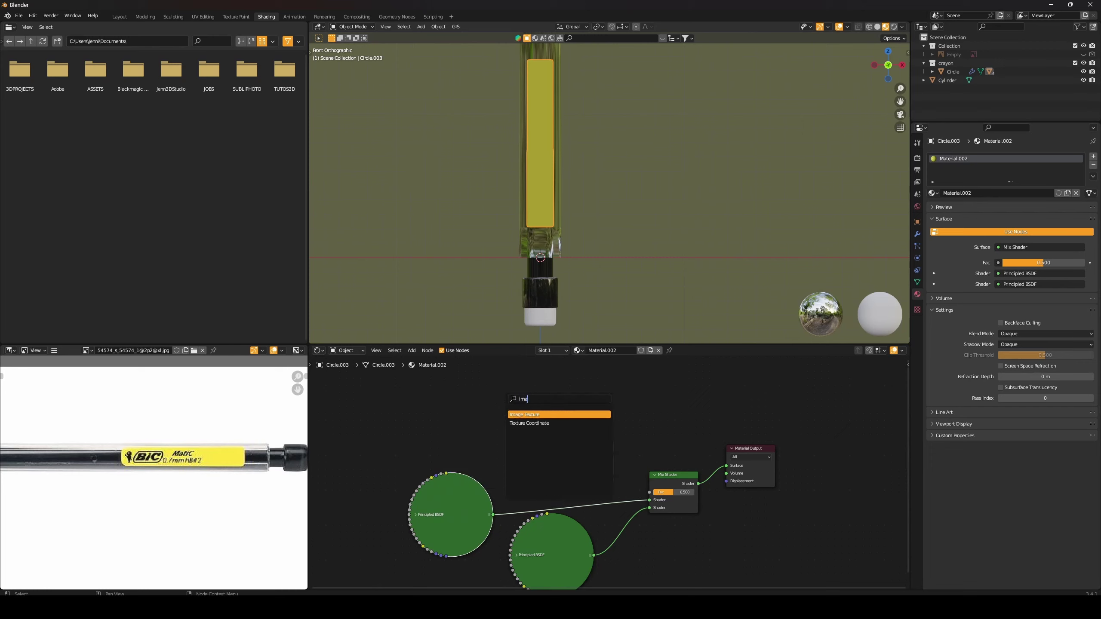
pyautogui.click(537, 413)
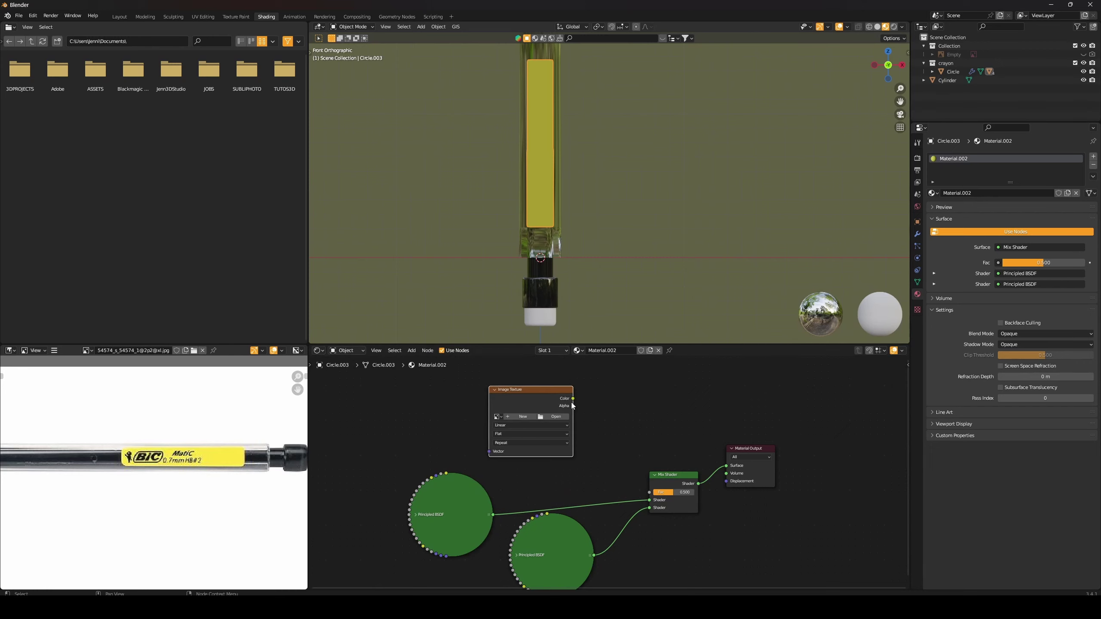
pyautogui.moveTo(573, 398); pyautogui.dragTo(649, 493)
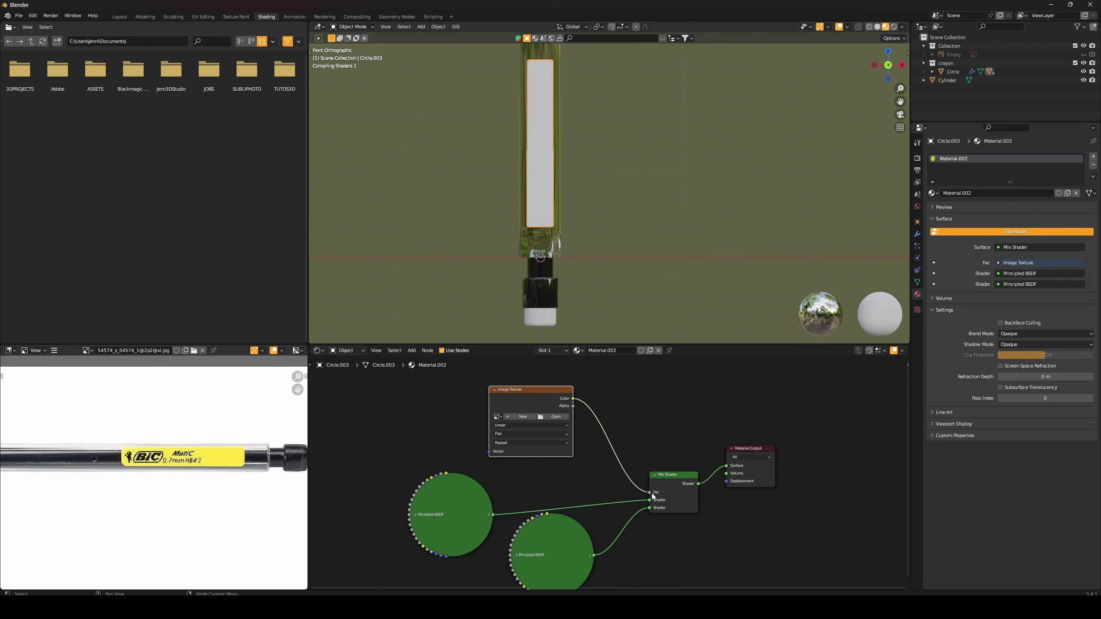
# Step: Load logo.png from Documents/TUTOS3D/TUTO0012/assets into the Image Texture
pyautogui.click(539, 416)
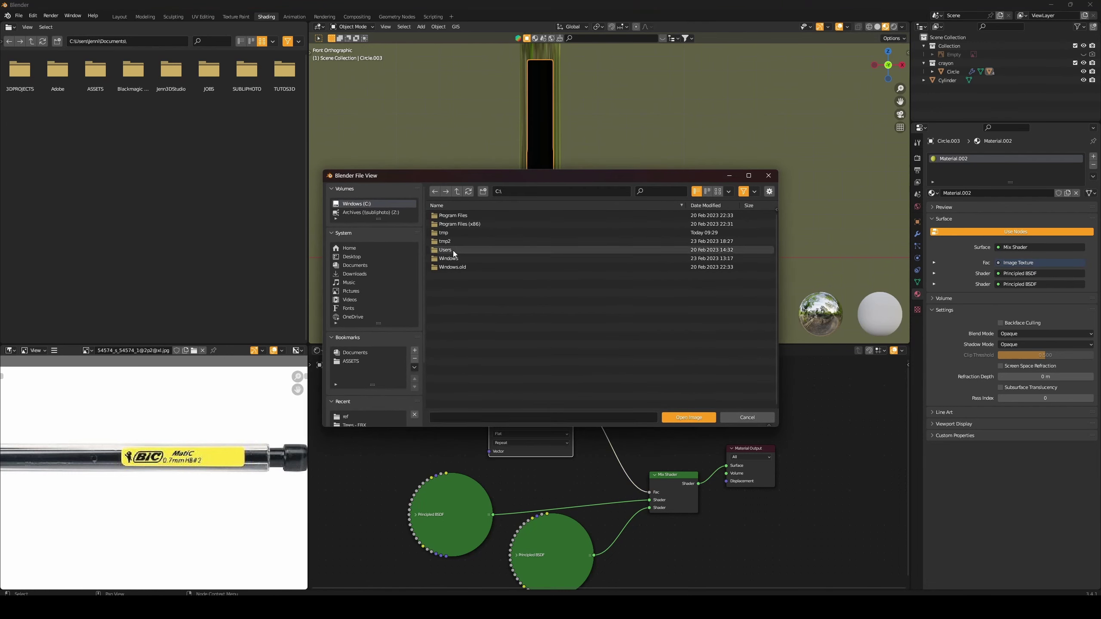
pyautogui.click(356, 264)
pyautogui.doubleClick(457, 276)
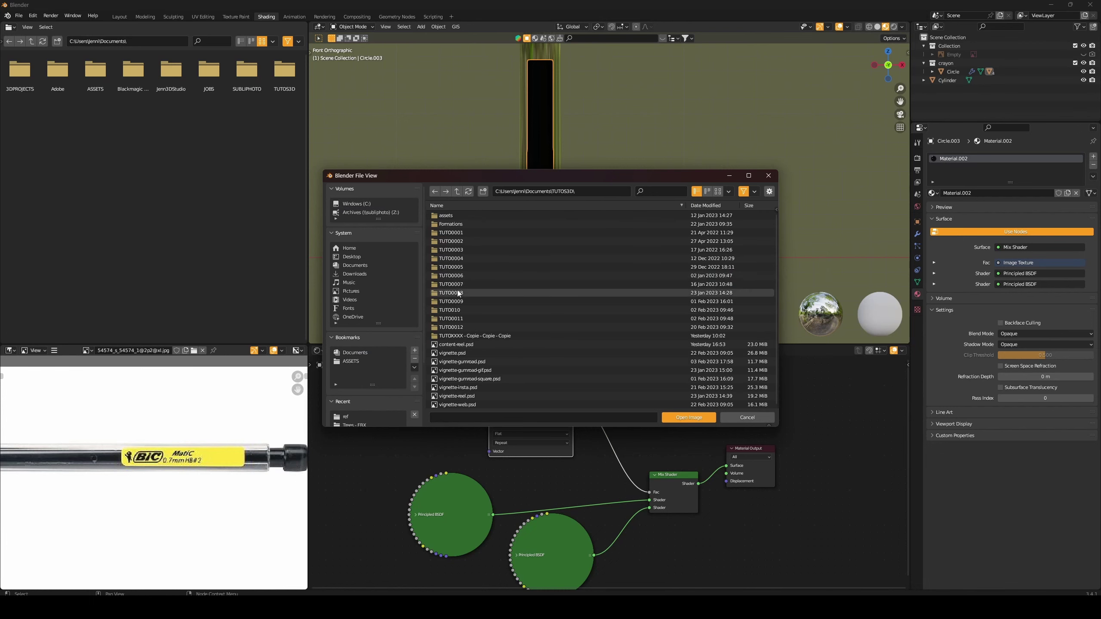
pyautogui.doubleClick(462, 327)
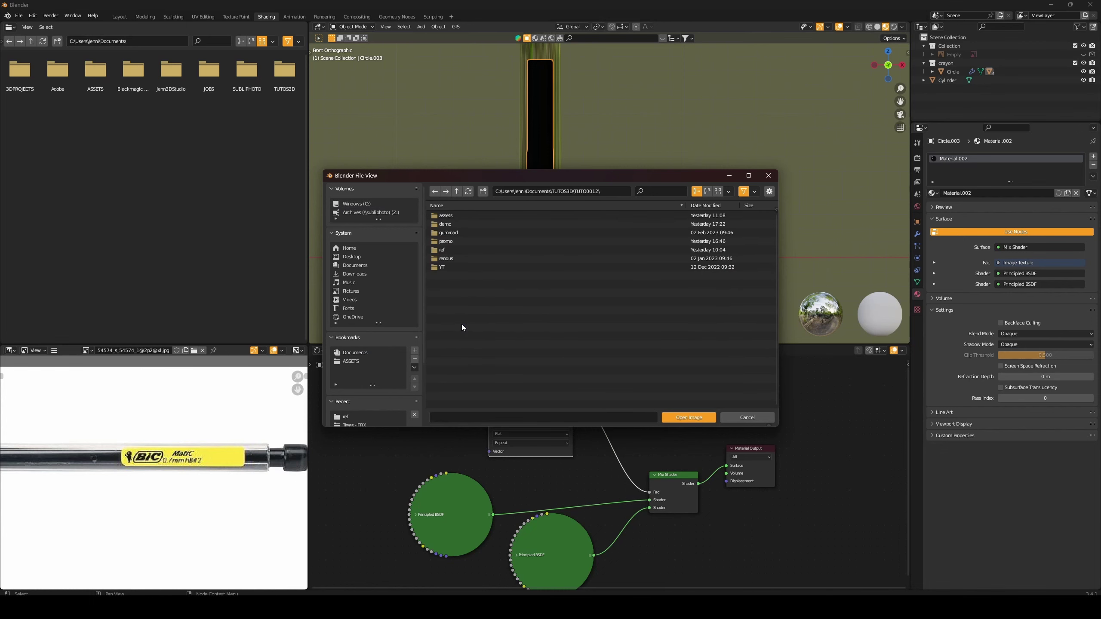
pyautogui.doubleClick(446, 216)
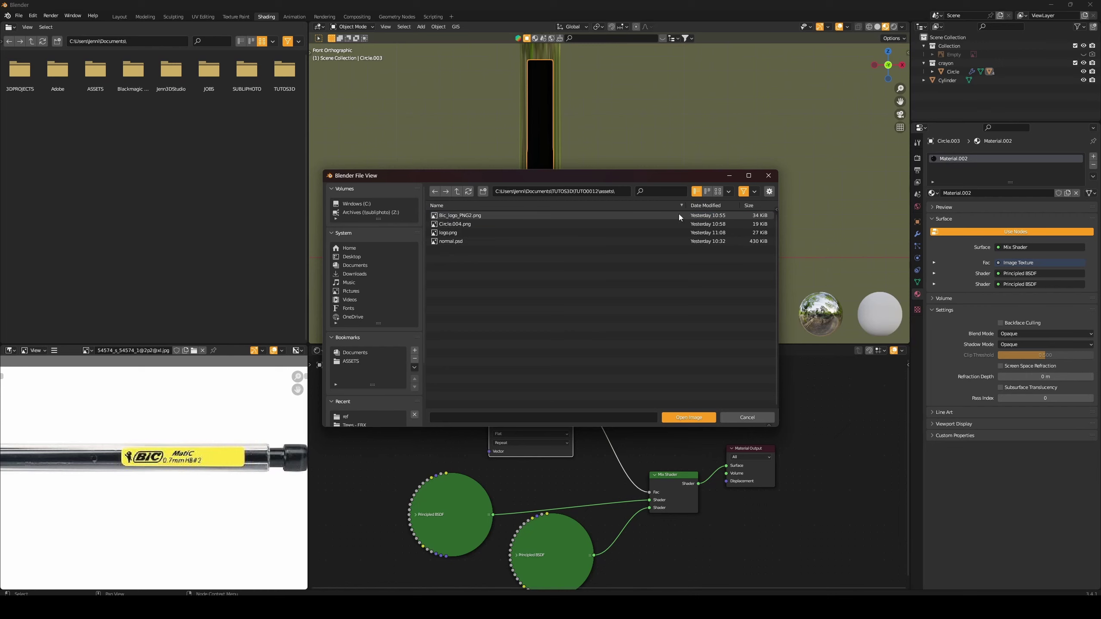
pyautogui.click(718, 193)
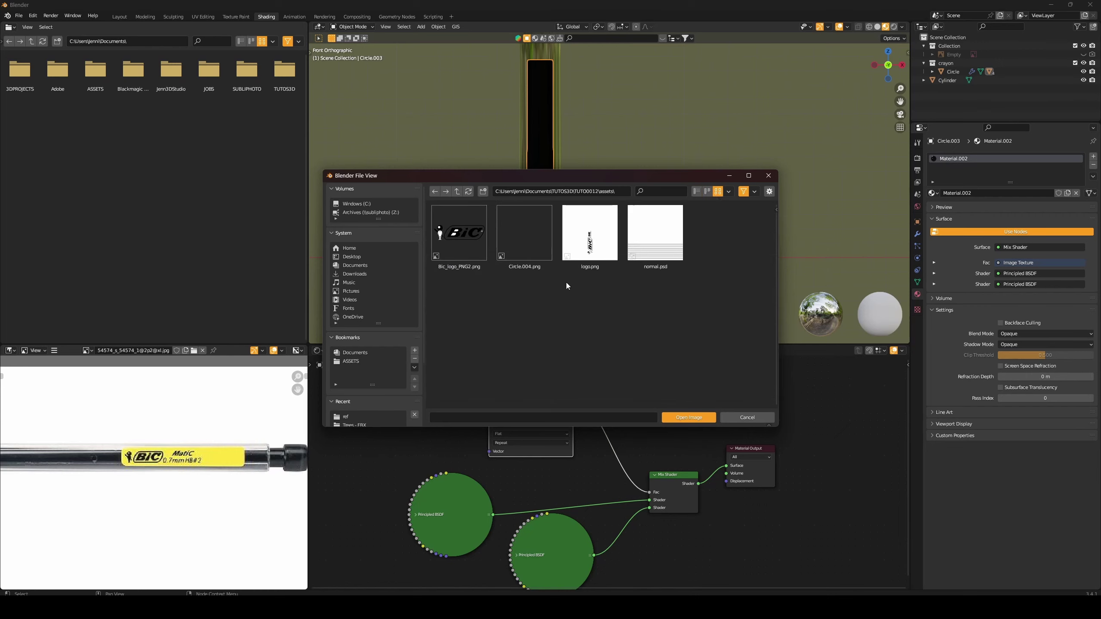
pyautogui.click(592, 237)
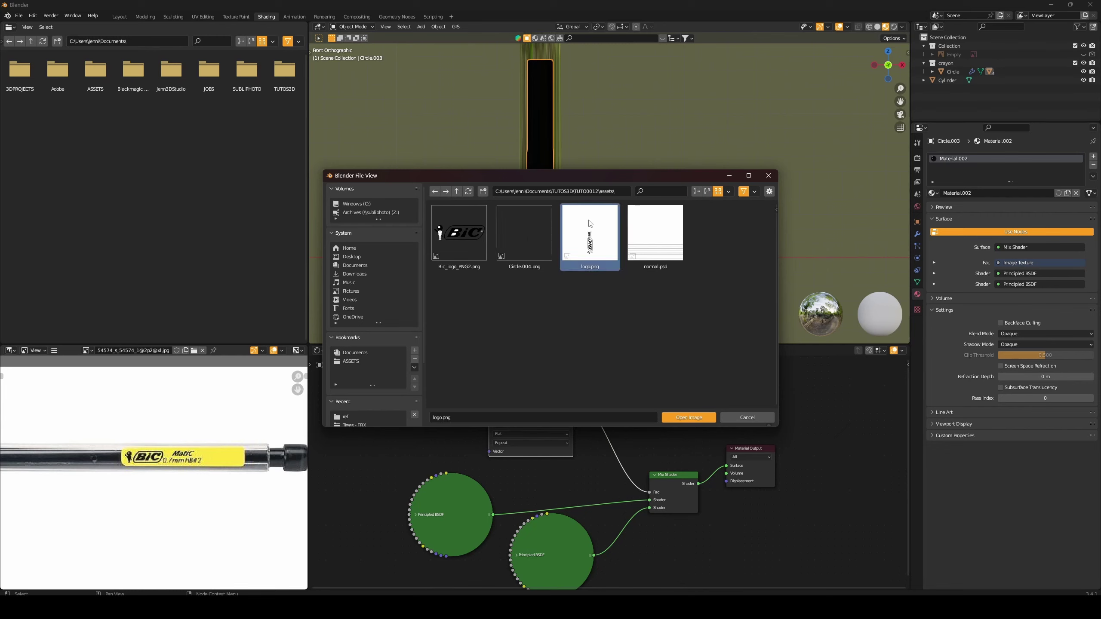
pyautogui.click(677, 416)
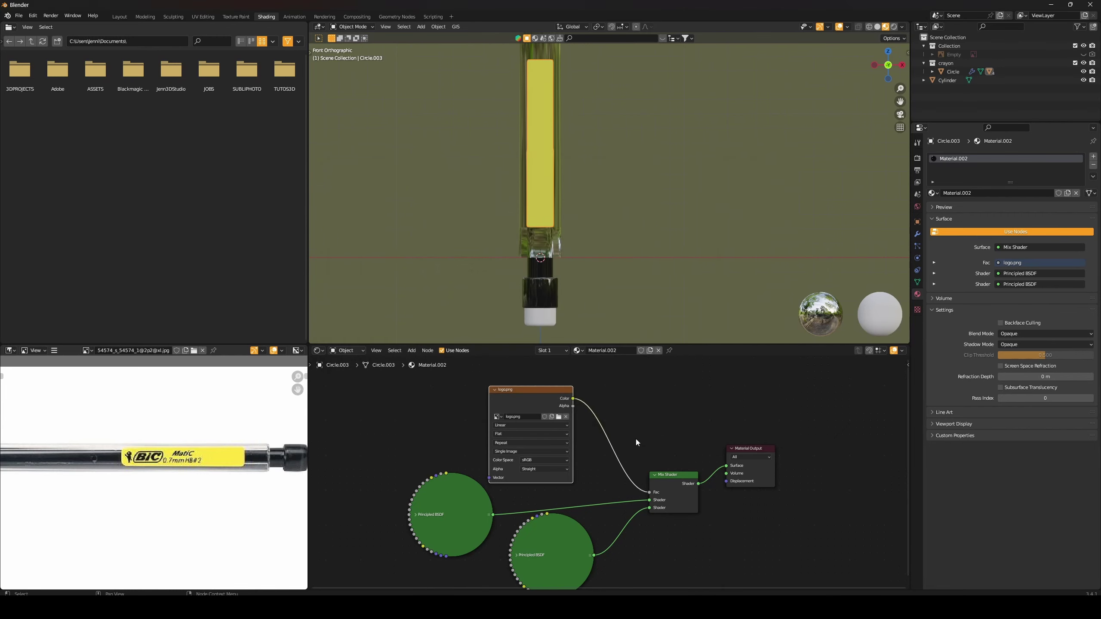
# Step: Set the logo Image Texture extension to Clip instead of Repeat
pyautogui.click(510, 442)
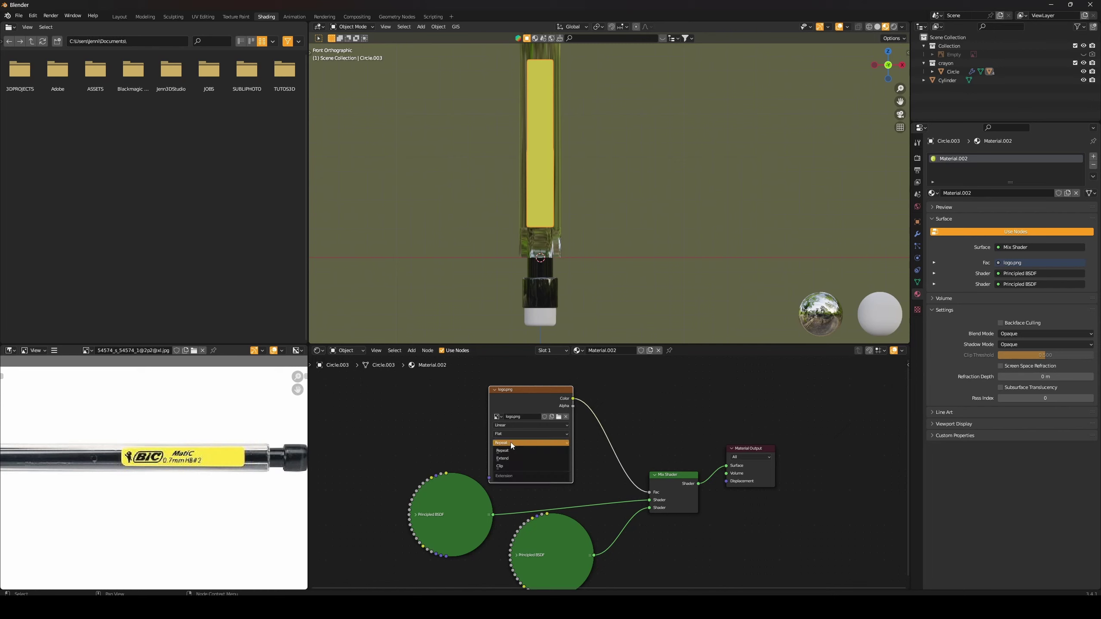
pyautogui.moveTo(501, 466)
pyautogui.click(510, 466)
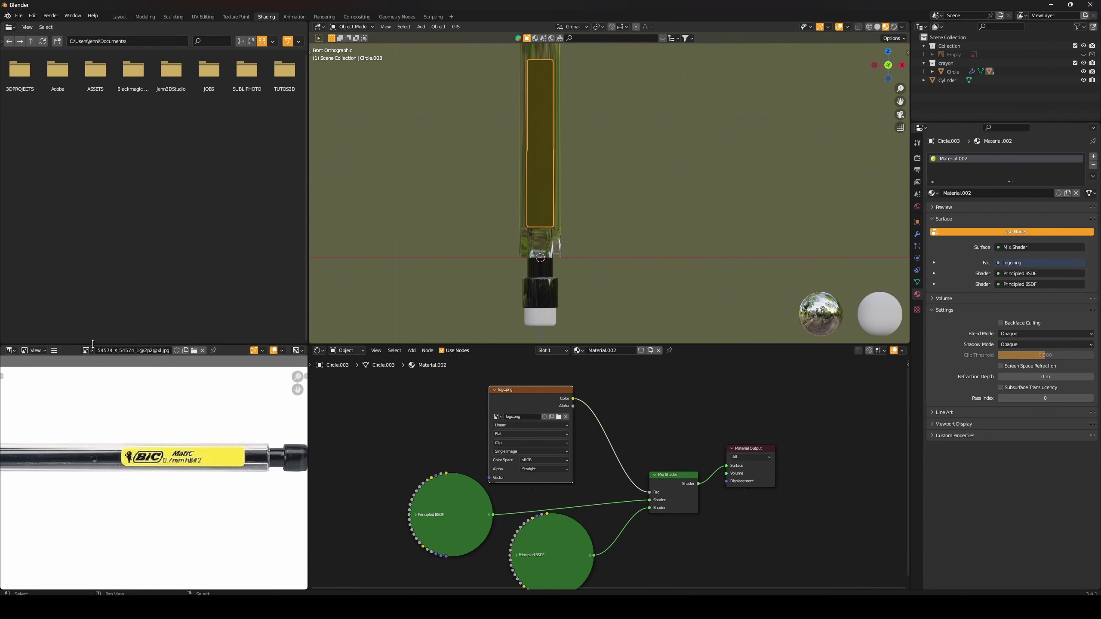
pyautogui.moveTo(91, 346); pyautogui.dragTo(30, 237)
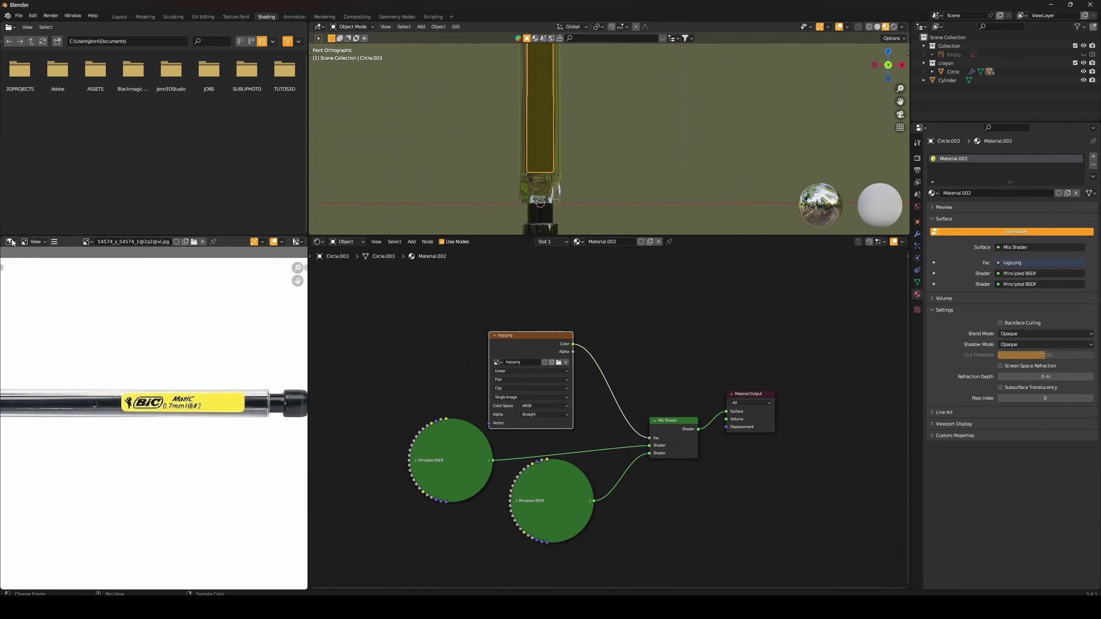
# Step: Turn the image area into a UV Editor displaying logo.png
pyautogui.click(10, 242)
pyautogui.click(22, 285)
pyautogui.scroll(1, 99, 299)
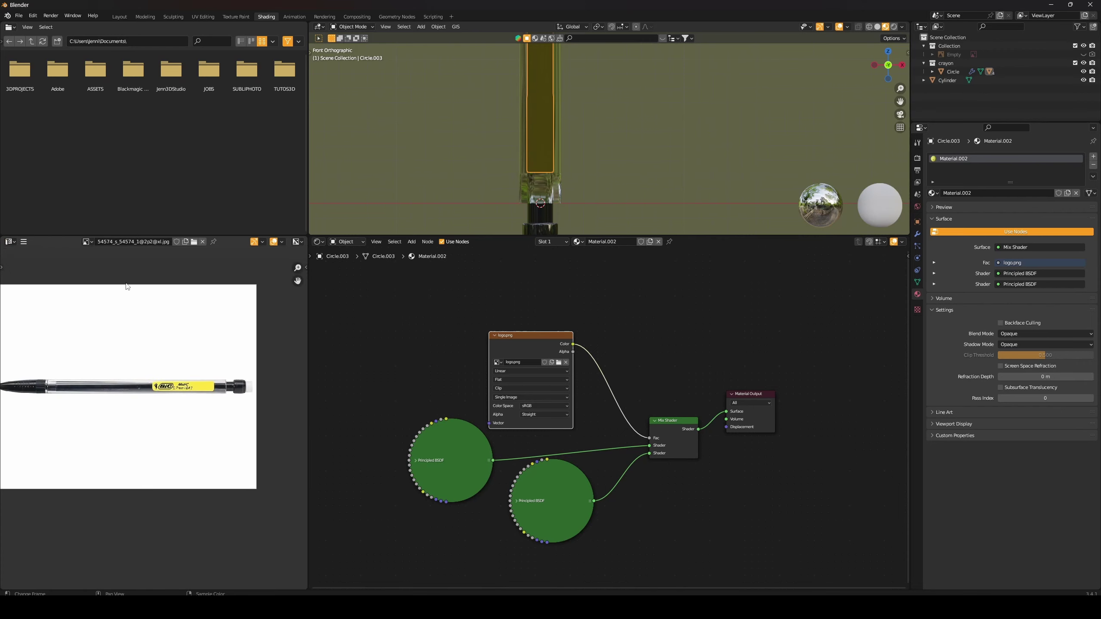
pyautogui.click(87, 242)
pyautogui.click(99, 265)
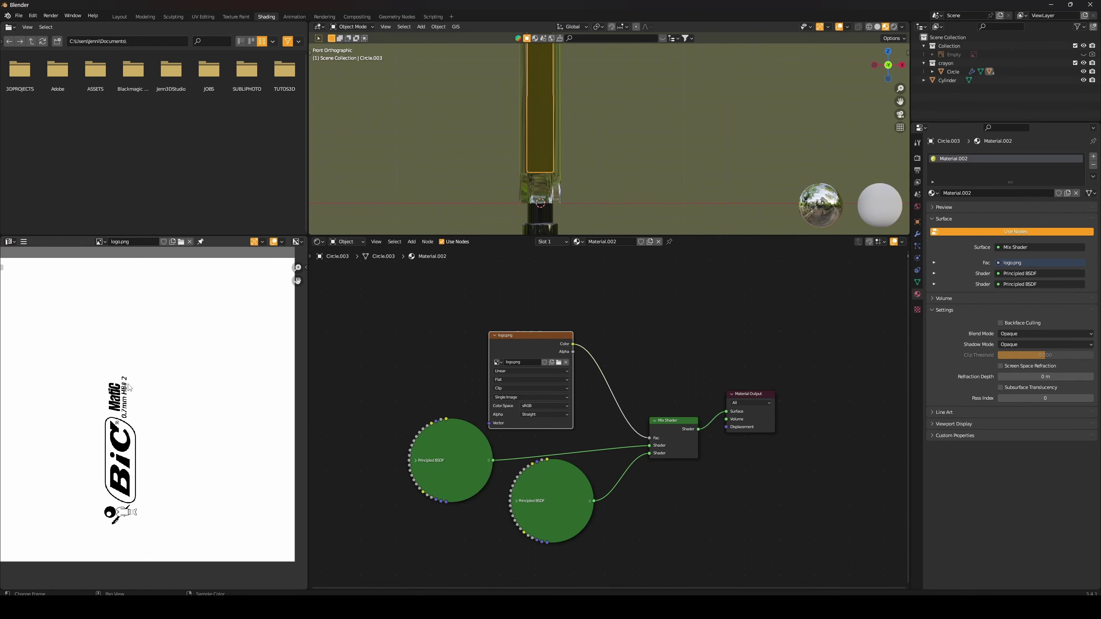
pyautogui.scroll(-2, 99, 266)
# Step: Isolate the label mesh in local view and enter Edit Mode with everything selected
pyautogui.press('KP_Divide')
pyautogui.moveTo(607, 237); pyautogui.dragTo(606, 282)
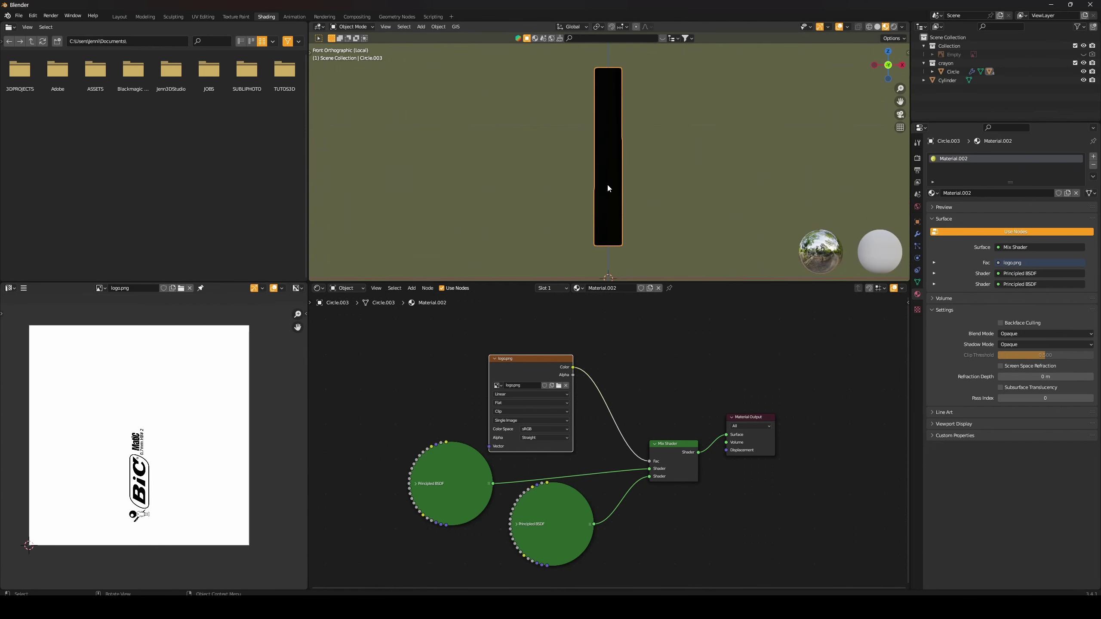
pyautogui.press('Tab')
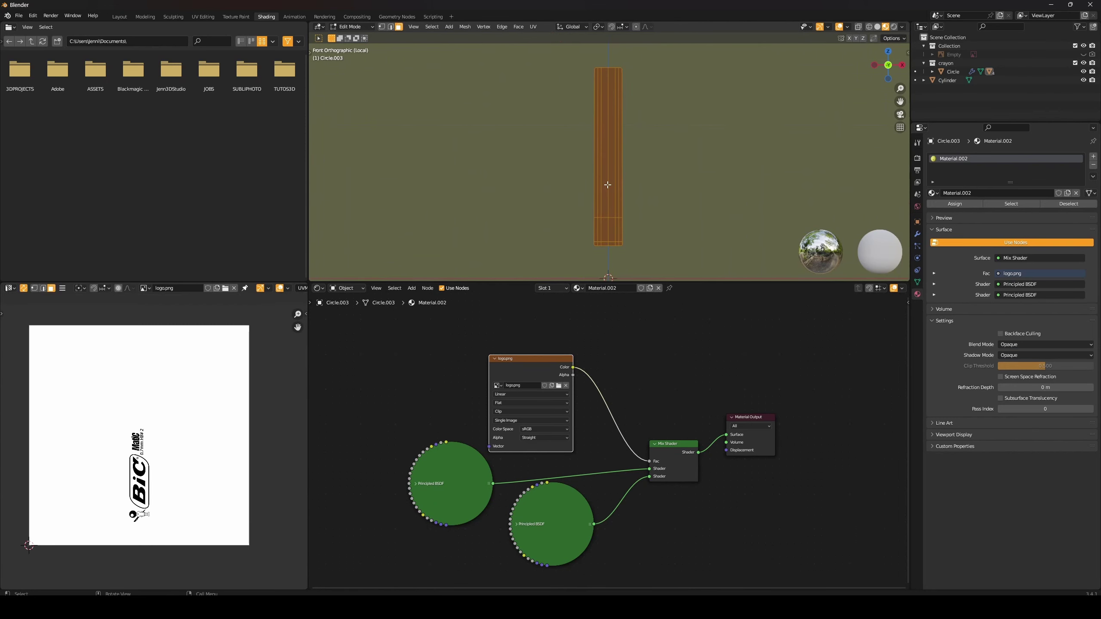
# Step: Unwrap the label mesh with Smart UV Project
pyautogui.press('u')
pyautogui.click(608, 187)
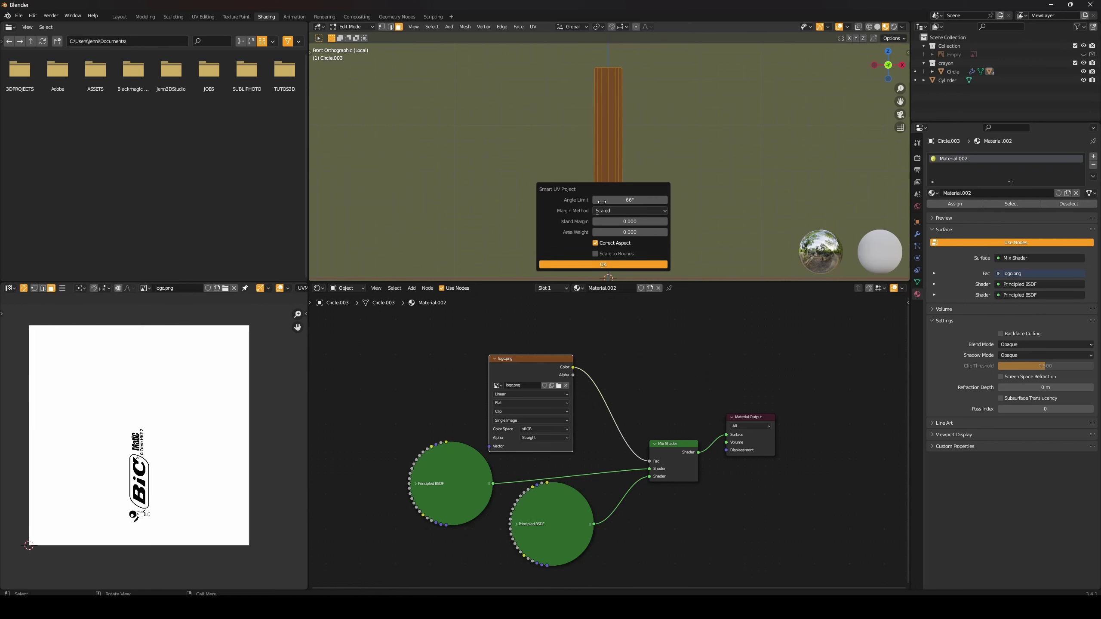
pyautogui.click(590, 267)
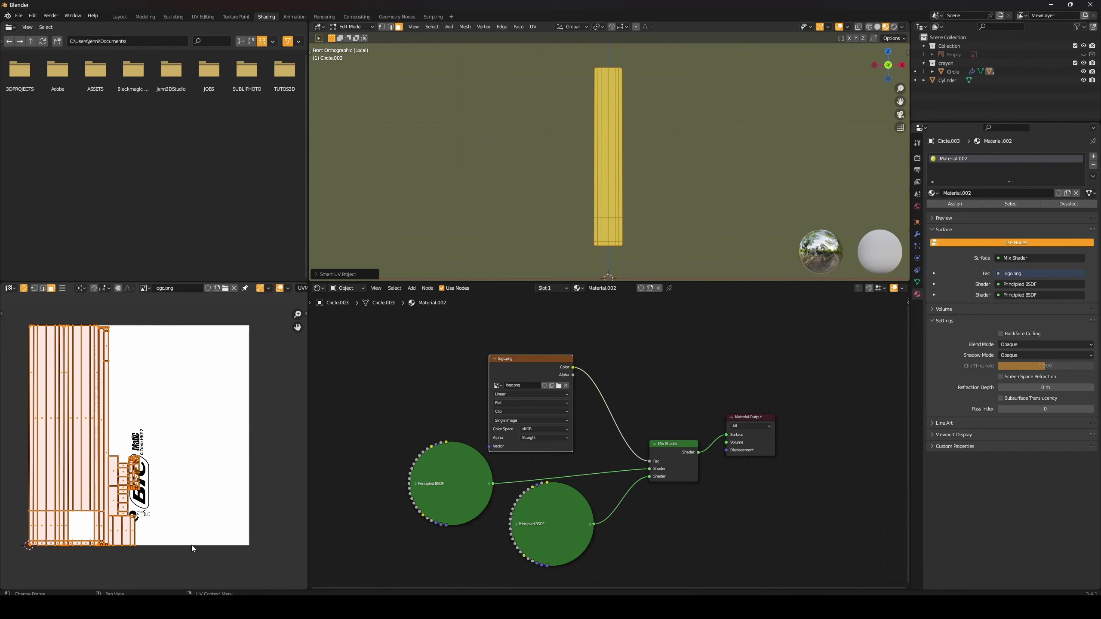
# Step: Shrink the UV islands into logo.png's blank upper-left corner and select the label's upper face strips
pyautogui.press('s')
pyautogui.click(111, 471)
pyautogui.press('g')
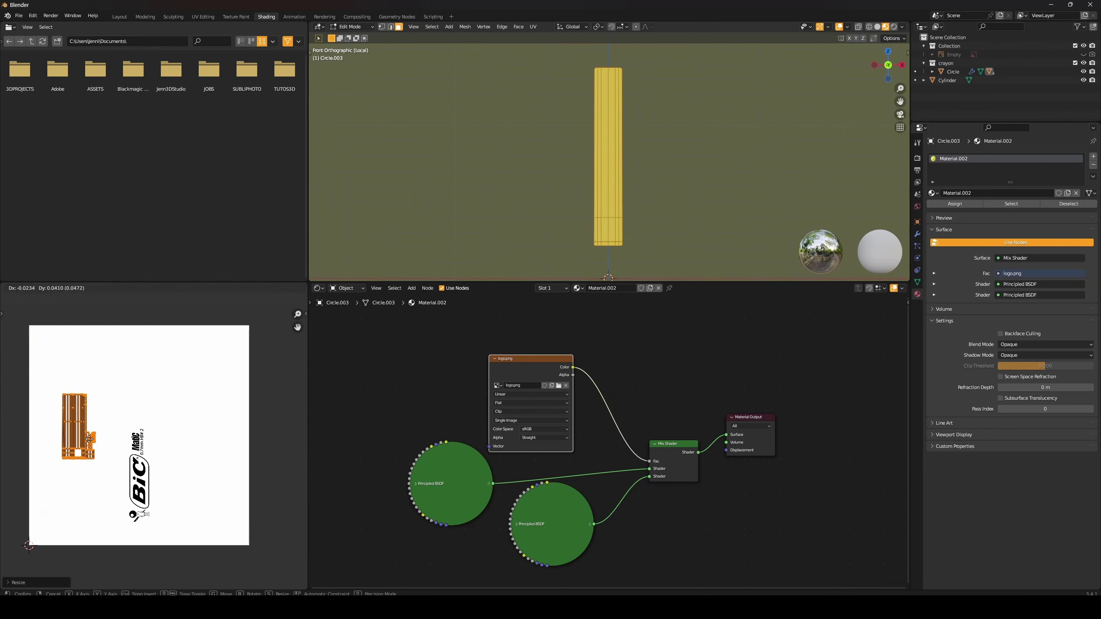
pyautogui.click(77, 401)
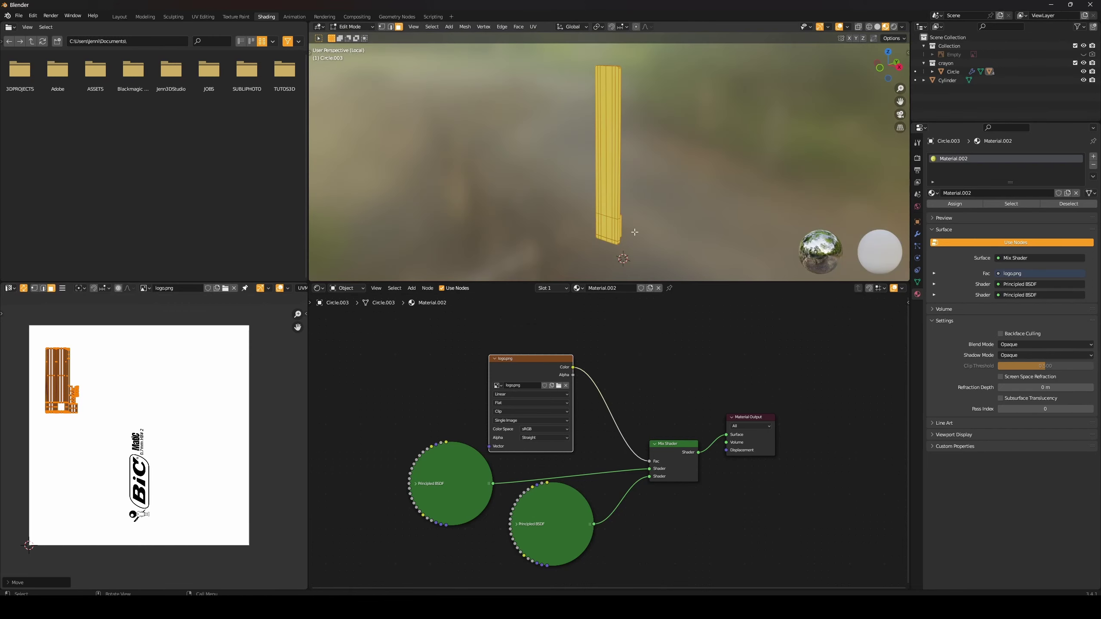
pyautogui.click(612, 90)
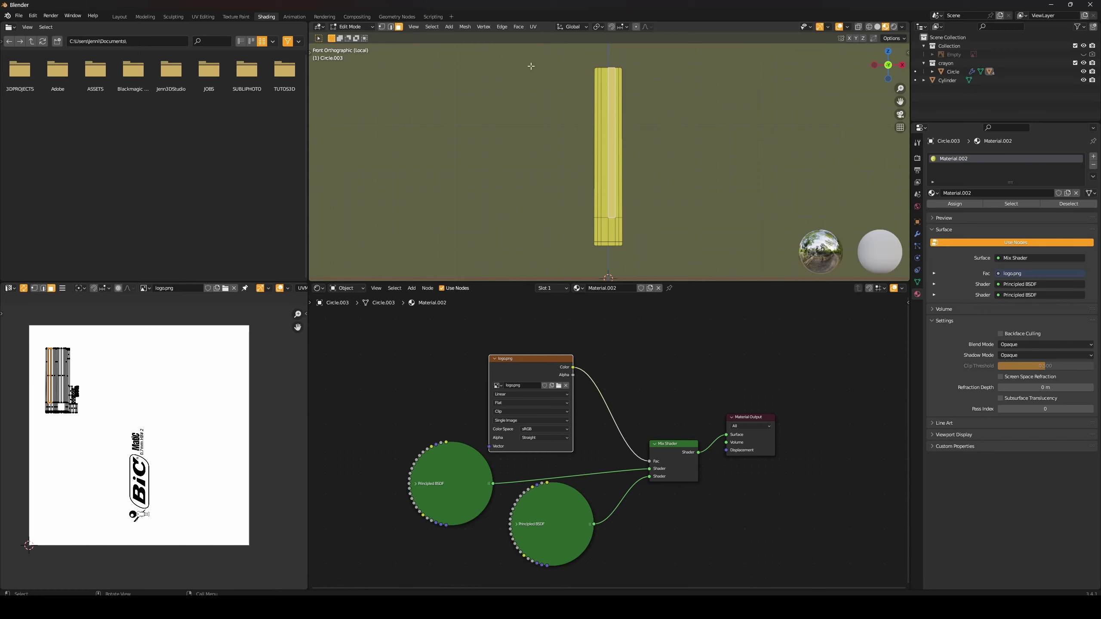
pyautogui.moveTo(565, 61); pyautogui.dragTo(657, 204)
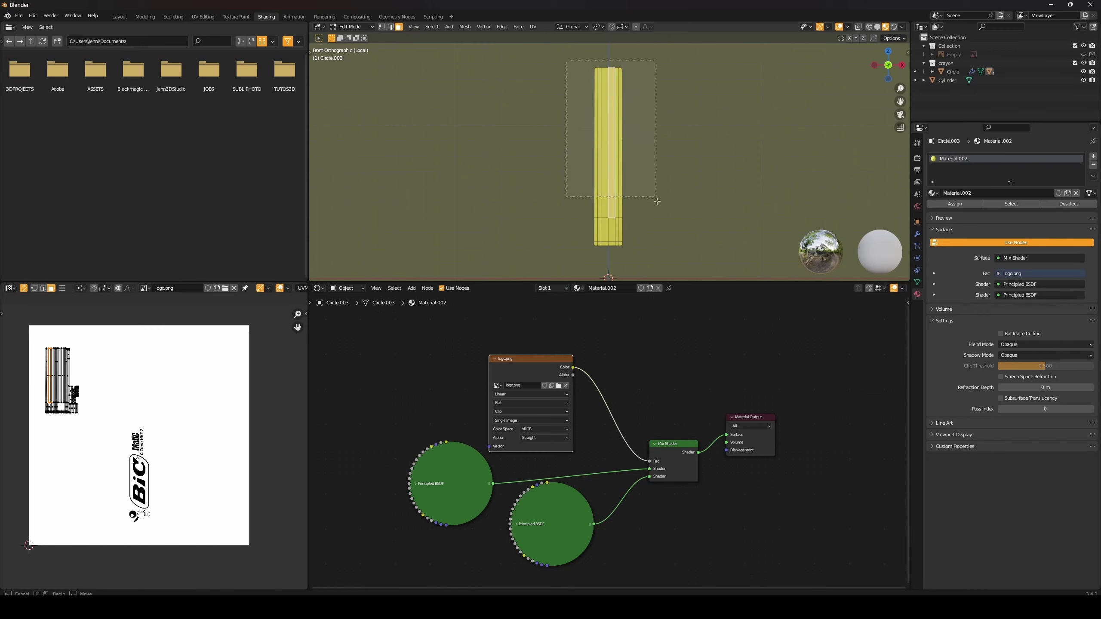
# Step: Project the selected faces from view and scale and shift the UV island over the BIC logo
pyautogui.press('u')
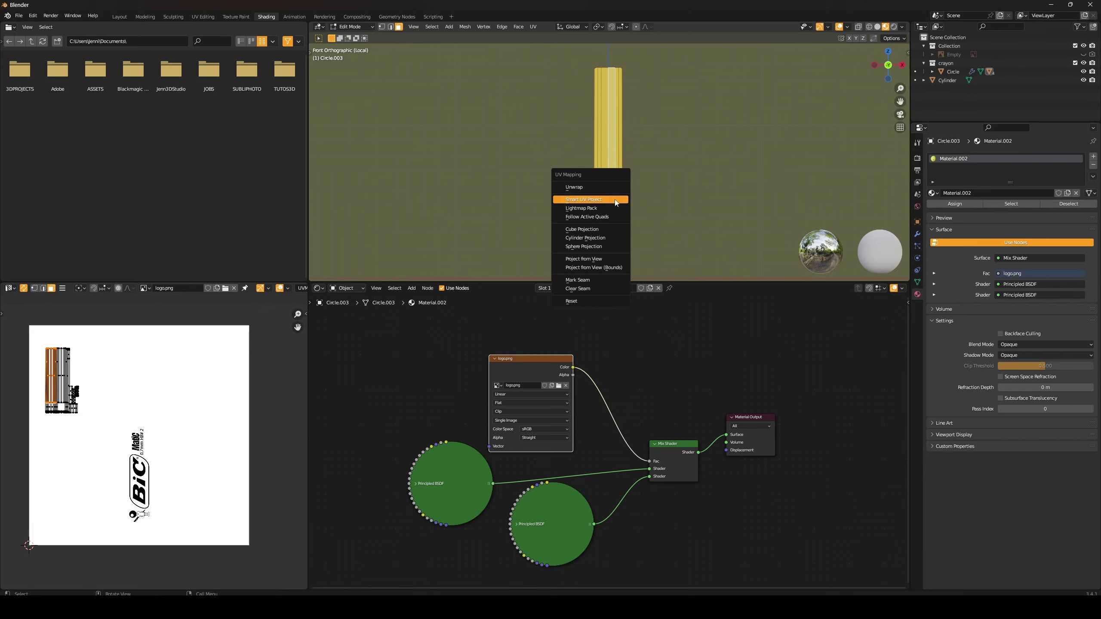
pyautogui.click(598, 258)
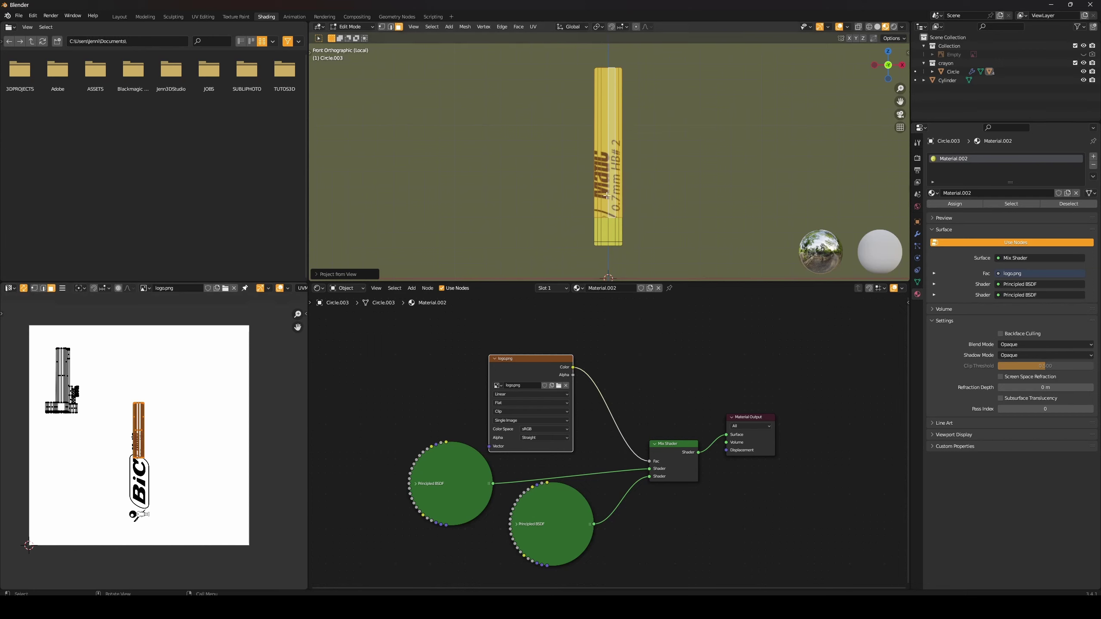
pyautogui.press('s')
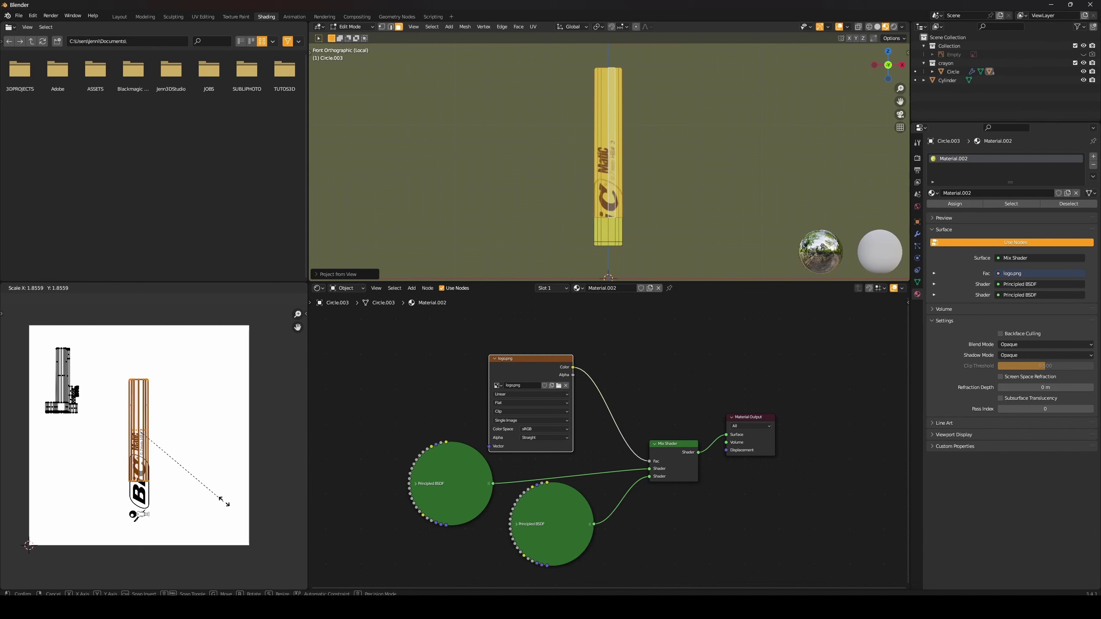
pyautogui.click(277, 531)
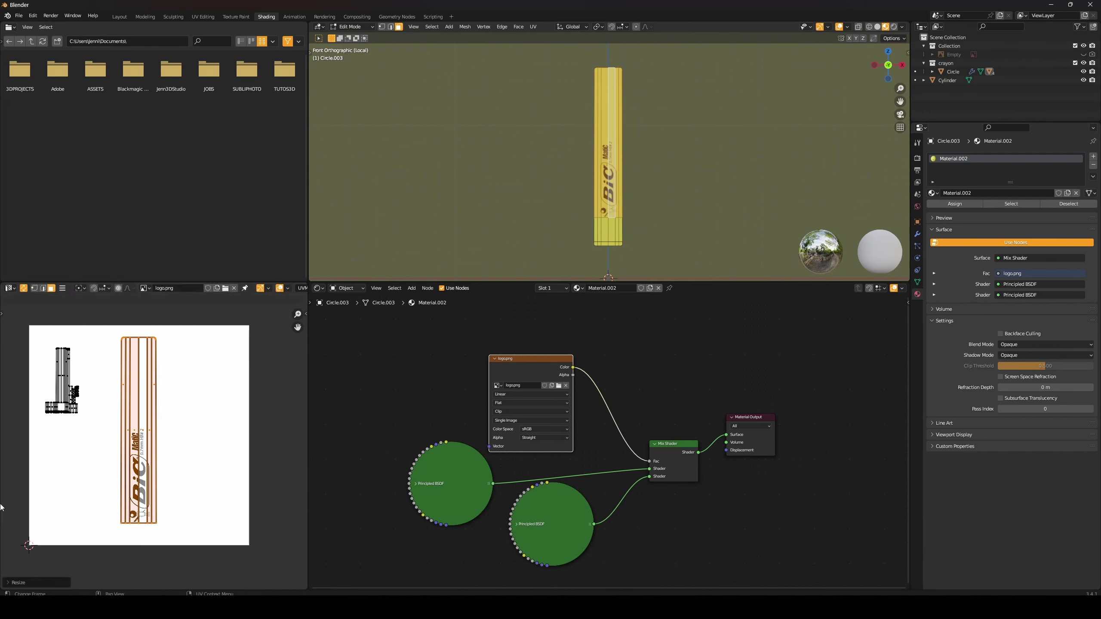
pyautogui.press('g')
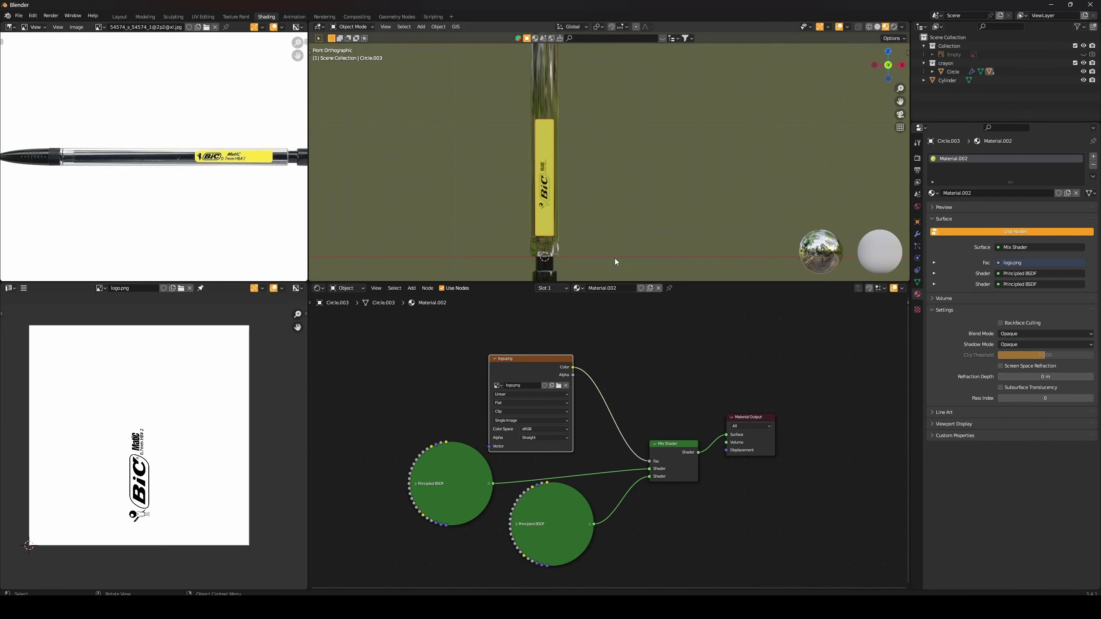
# Step: Rotate the label's UVs 180°, leave Edit Mode, and select the Circle barrel
pyautogui.press('Tab')
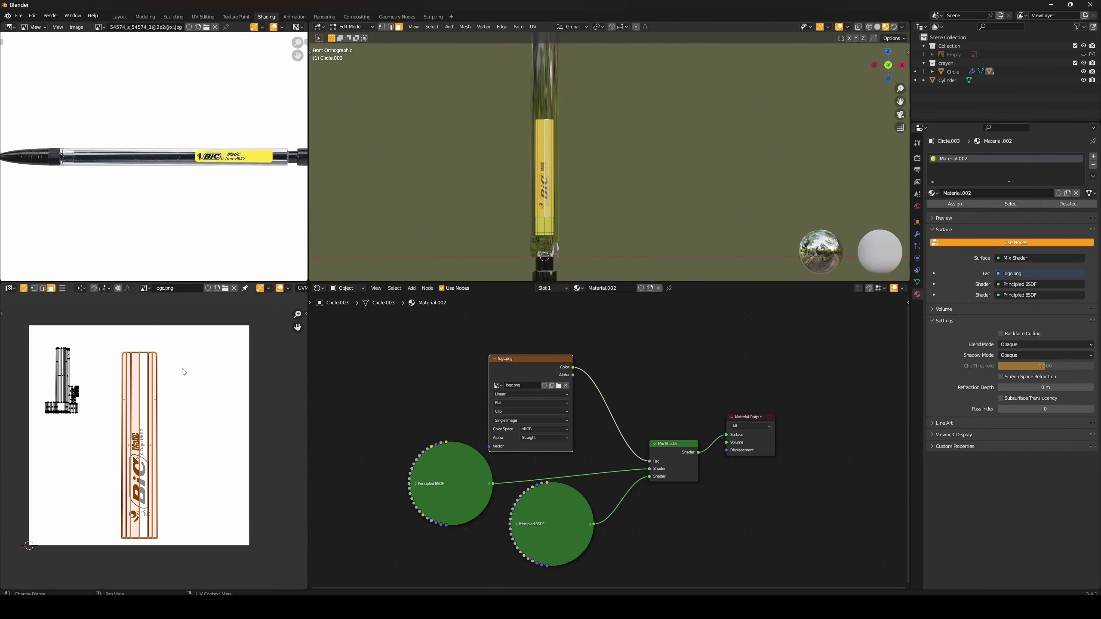
pyautogui.write('r180')
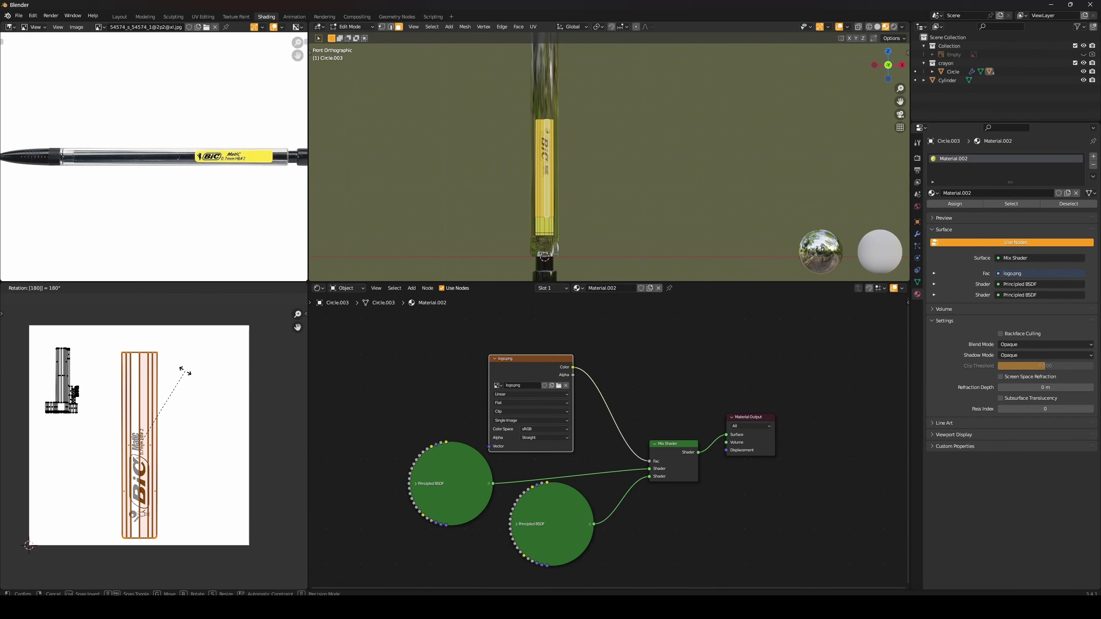
pyautogui.click(186, 370)
pyautogui.press('Tab')
pyautogui.click(547, 95)
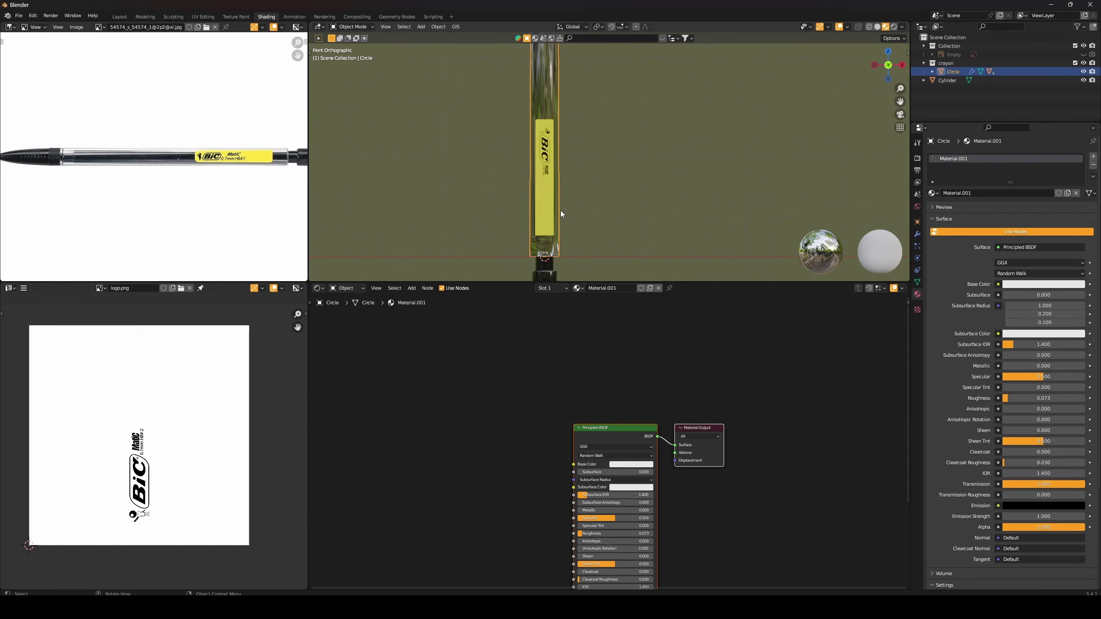
# Step: Rotate the Circle barrel 180° and move it along Z to its new height
pyautogui.write('r180')
pyautogui.press('Return')
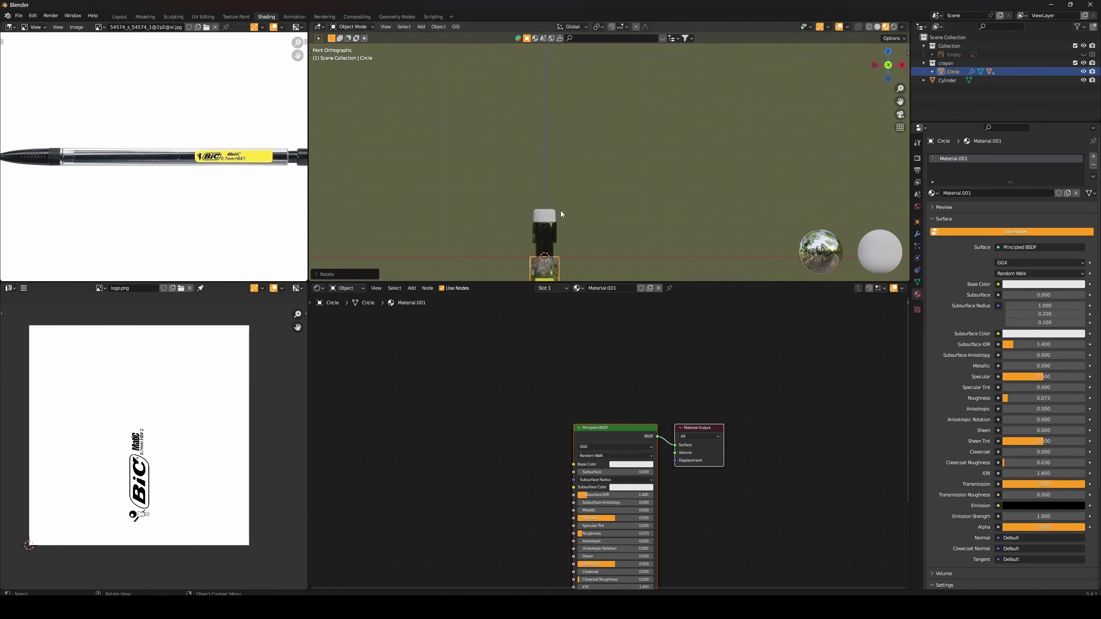
pyautogui.press('g')
pyautogui.press('z')
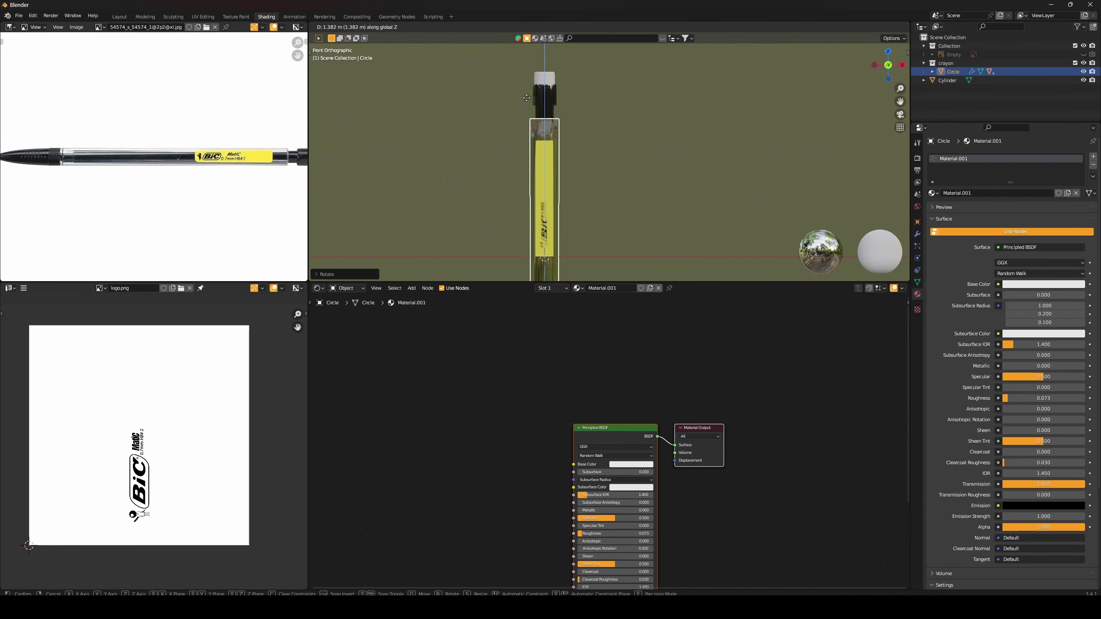
pyautogui.click(523, 75)
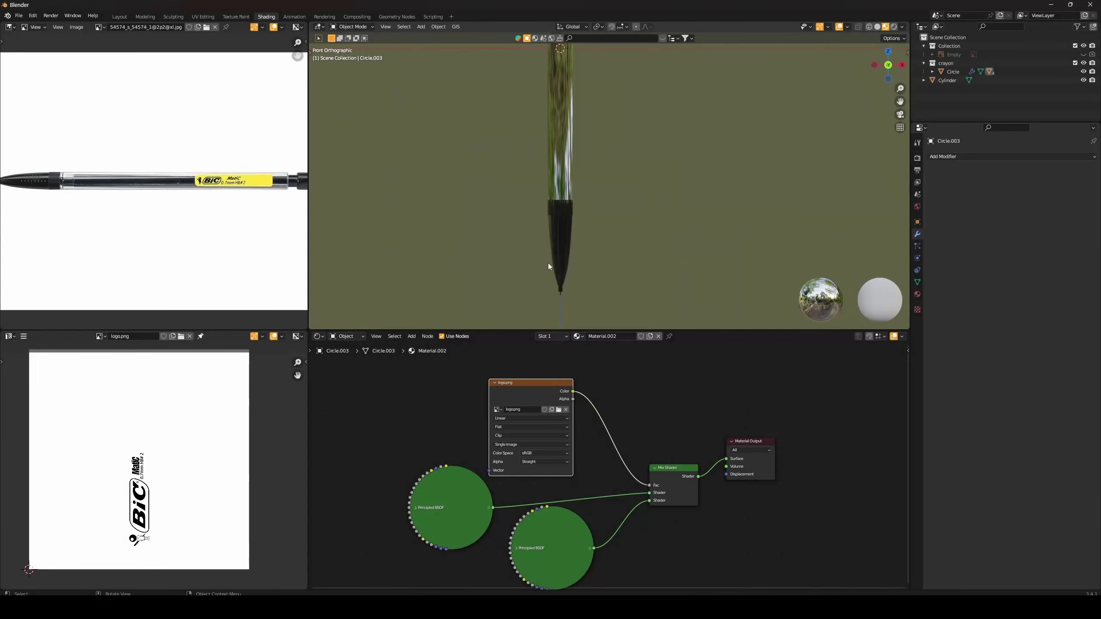
# Step: Give the pencil tip its own single-user material copy, plastique.001
pyautogui.click(559, 245)
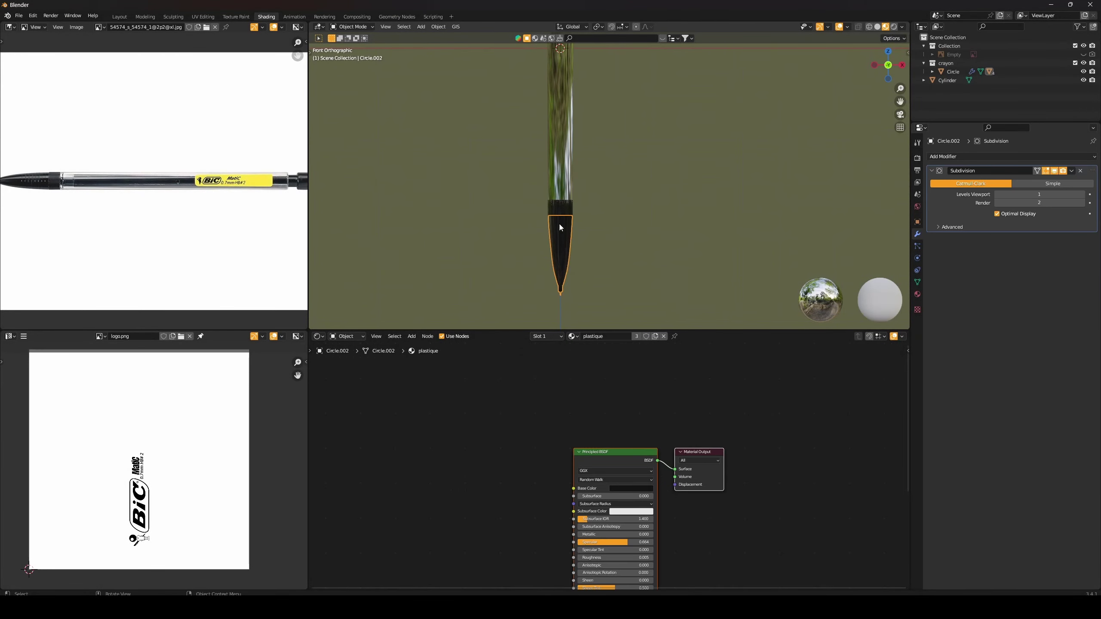
pyautogui.moveTo(530, 251); pyautogui.dragTo(557, 226, button='middle')
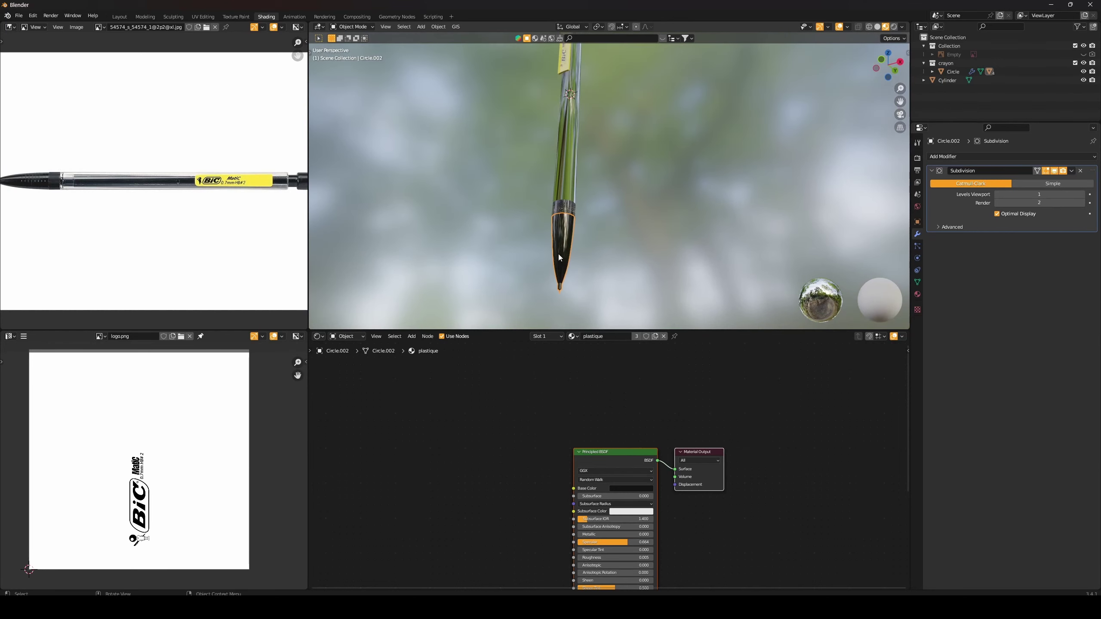
pyautogui.click(656, 336)
pyautogui.moveTo(603, 432); pyautogui.dragTo(614, 377, button='middle')
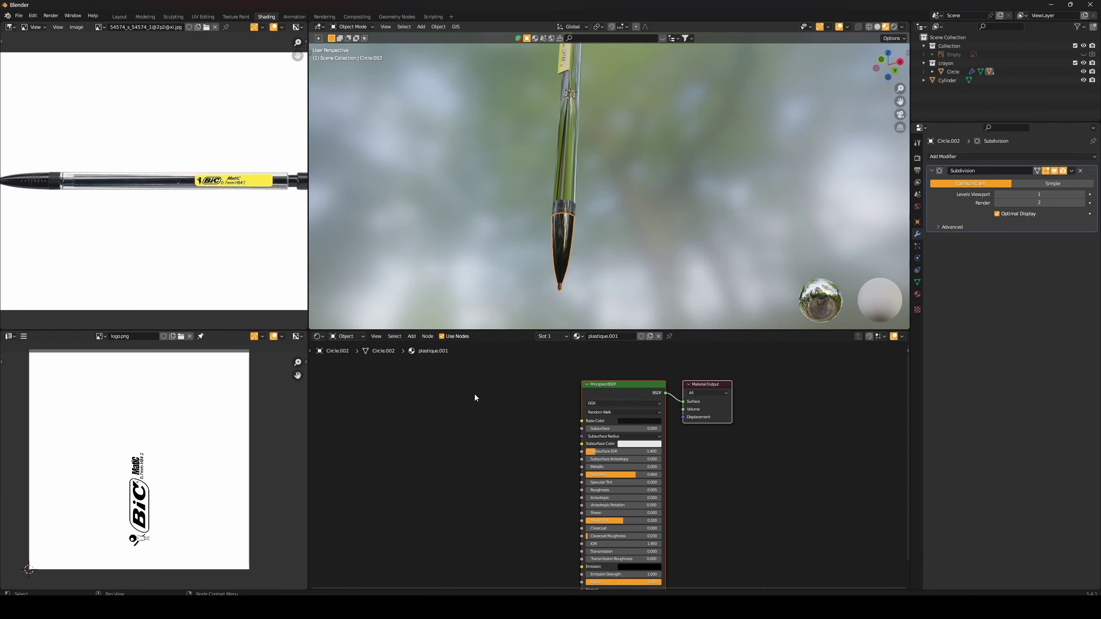
# Step: Add an Image Texture node to the tip material via node search
pyautogui.hotkey('shift', 'a')
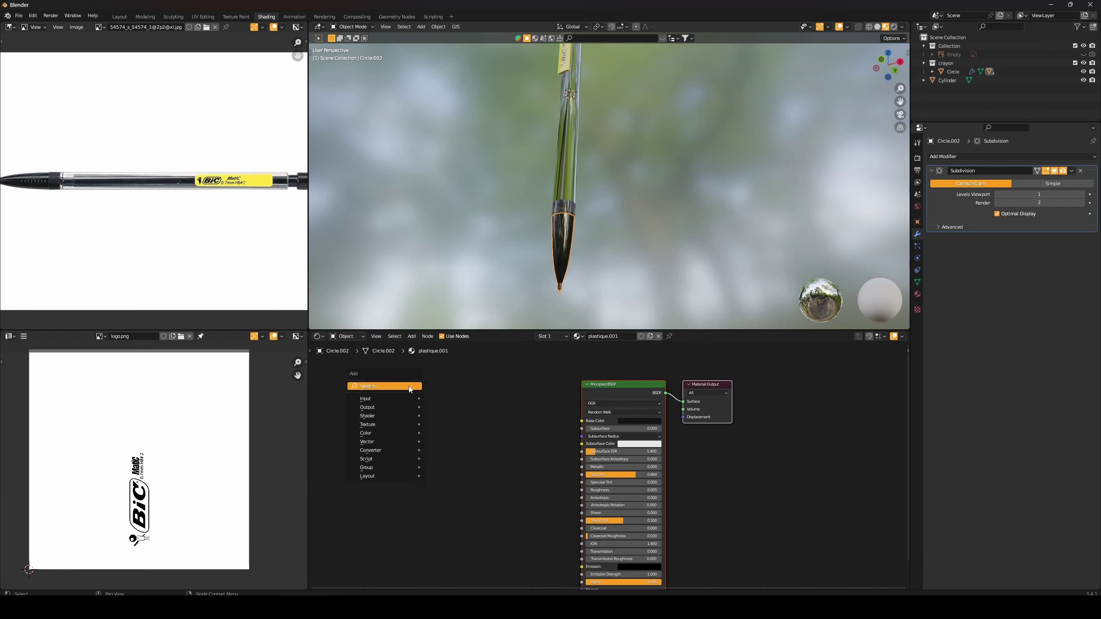
pyautogui.click(433, 386)
pyautogui.write('image')
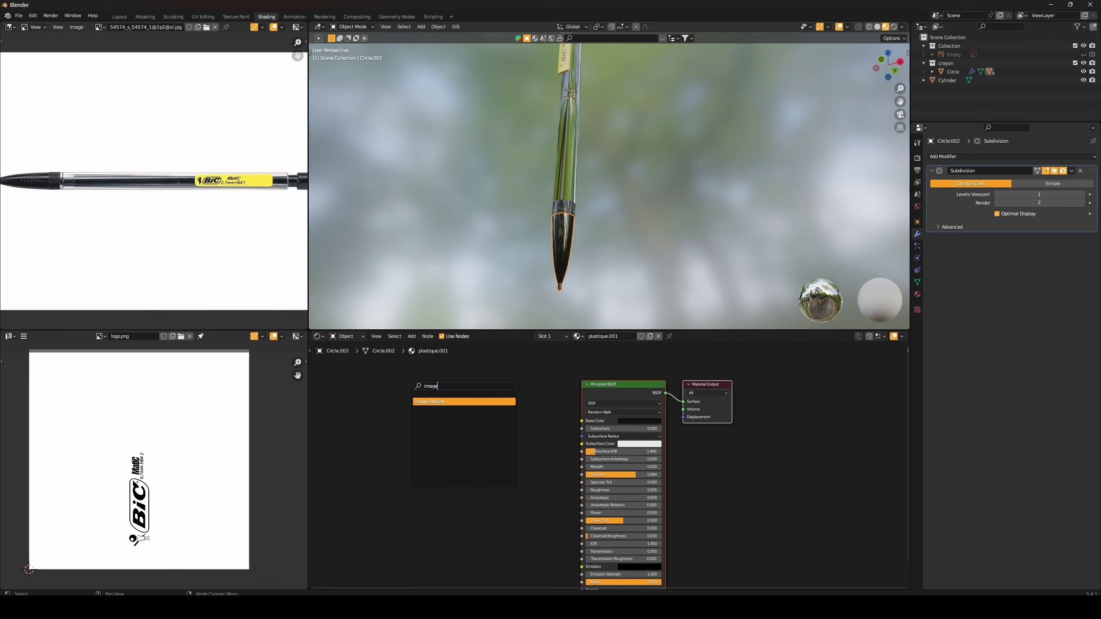
pyautogui.click(454, 402)
pyautogui.click(399, 468)
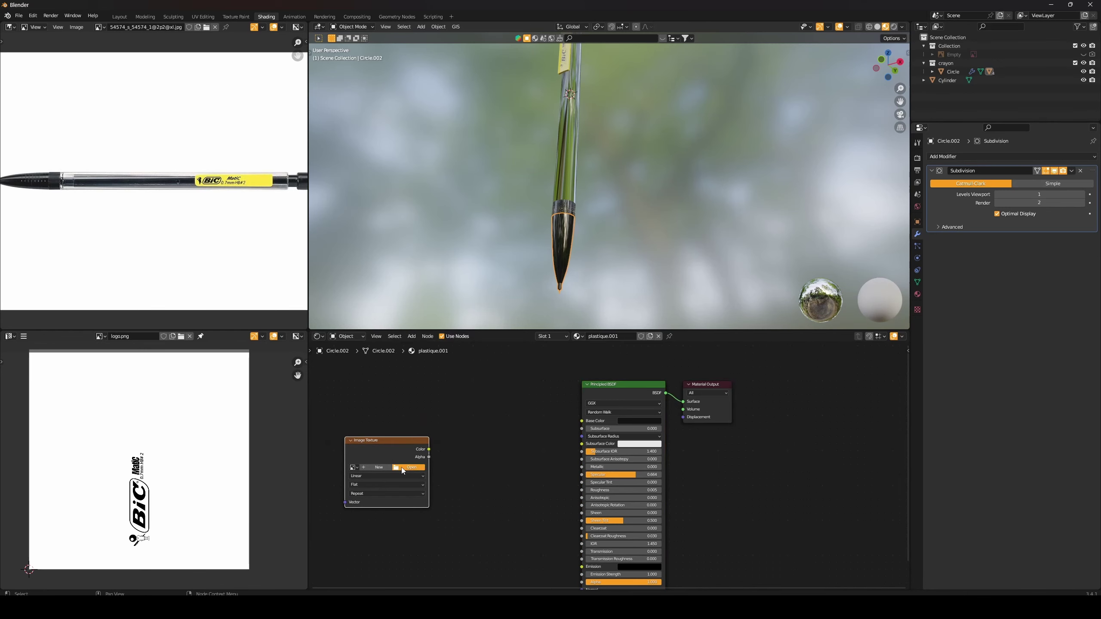
# Step: Load normal.psd from the TUTO0012 assets folder into the texture node
pyautogui.click(400, 468)
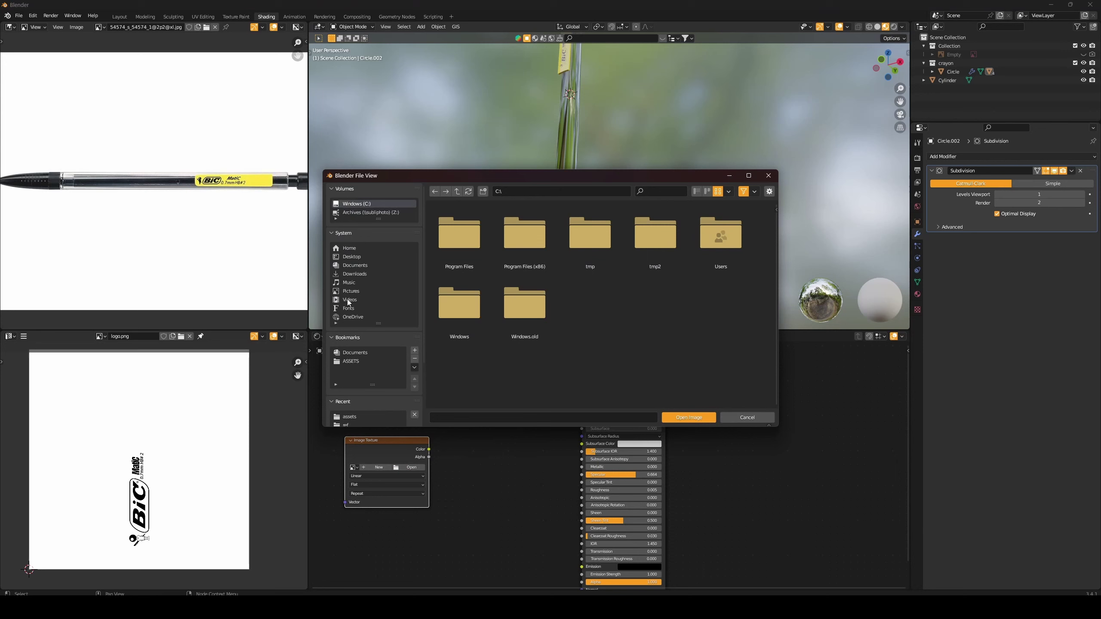
pyautogui.click(356, 264)
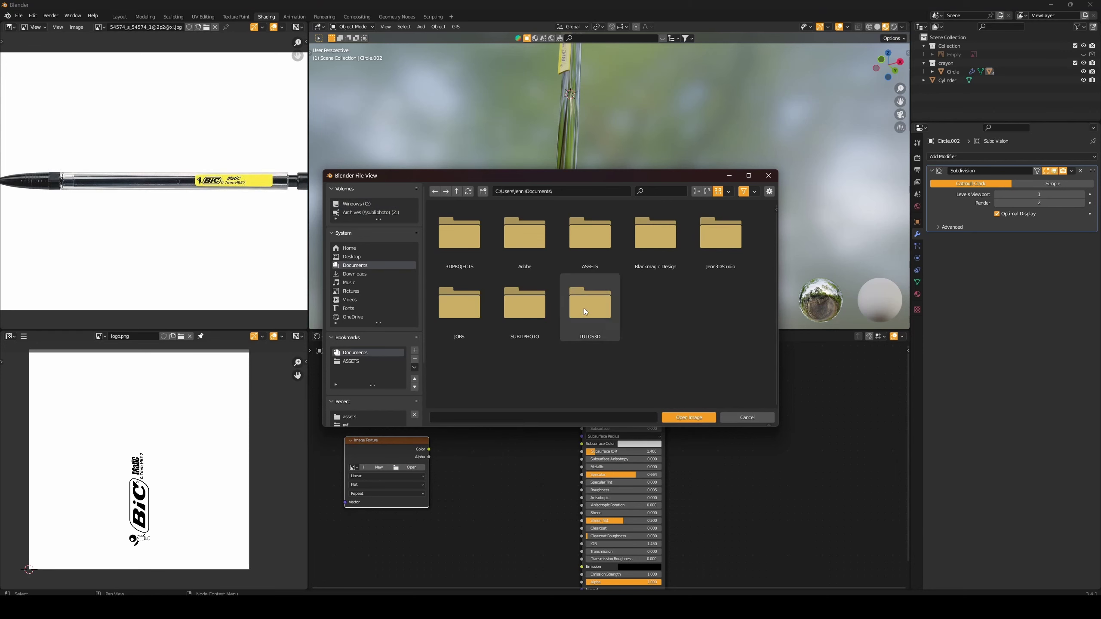
pyautogui.scroll(-2, 526, 341)
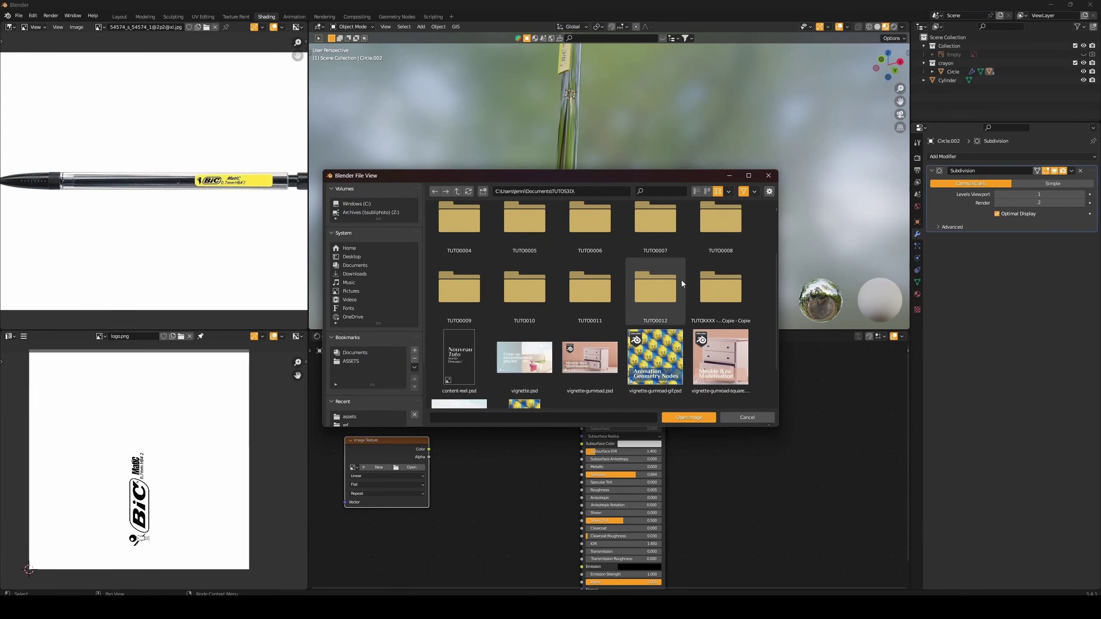
pyautogui.doubleClick(658, 291)
pyautogui.doubleClick(453, 243)
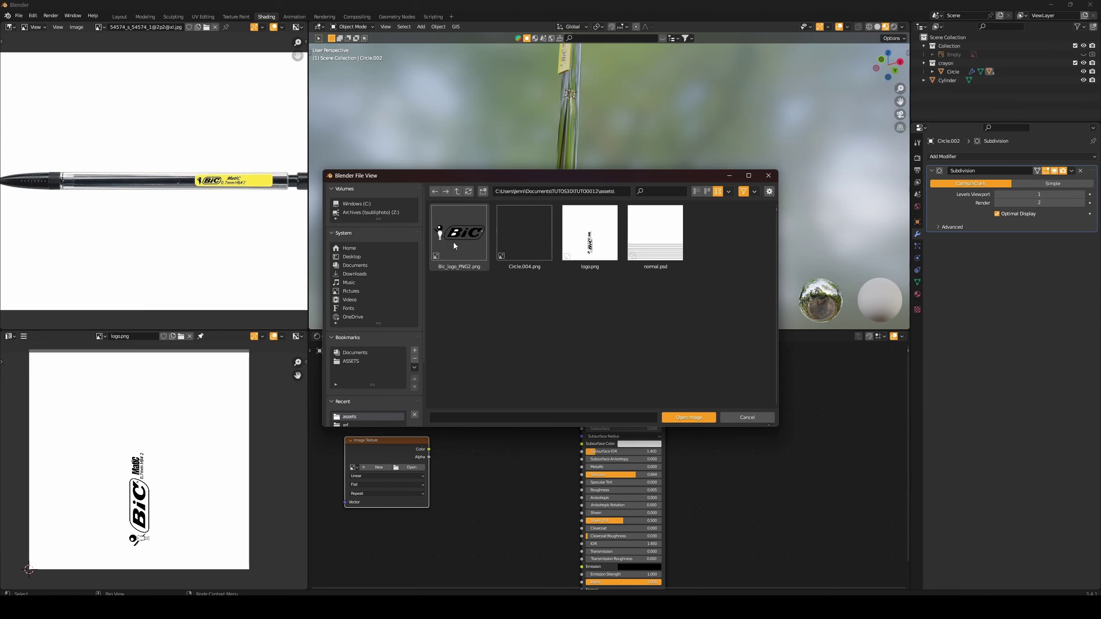
pyautogui.click(666, 246)
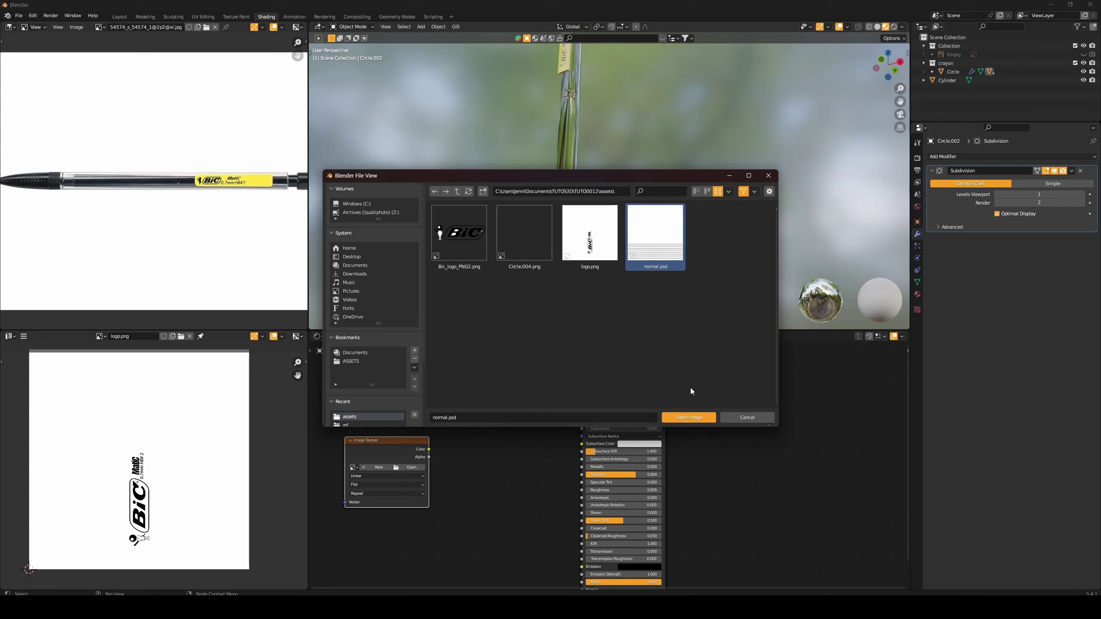
pyautogui.click(696, 419)
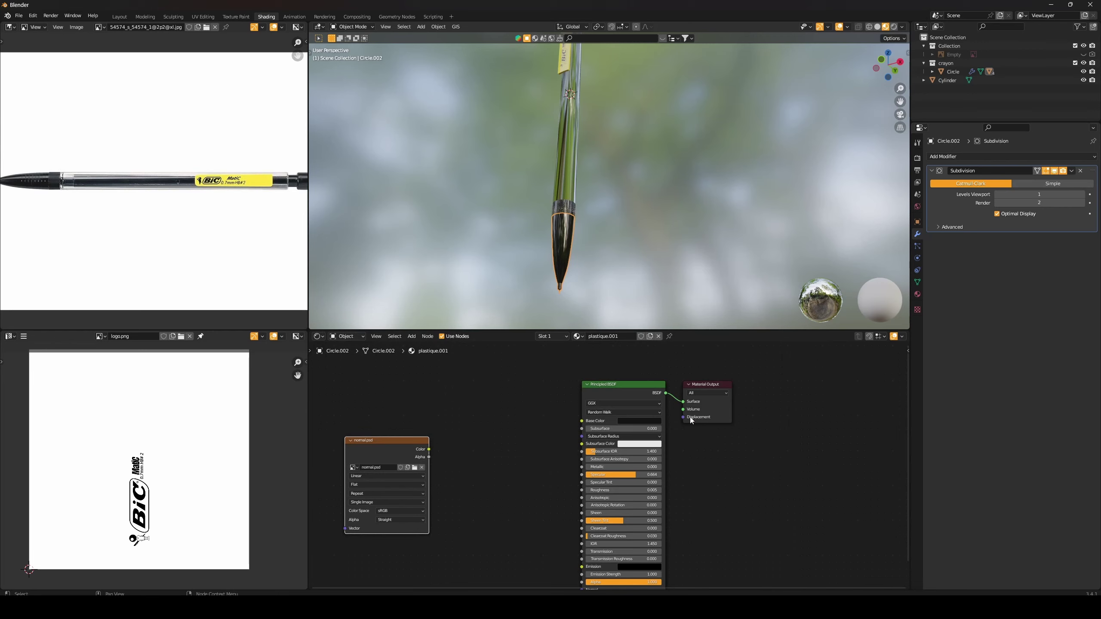
# Step: Set the normal.psd texture extension to Clip
pyautogui.click(365, 497)
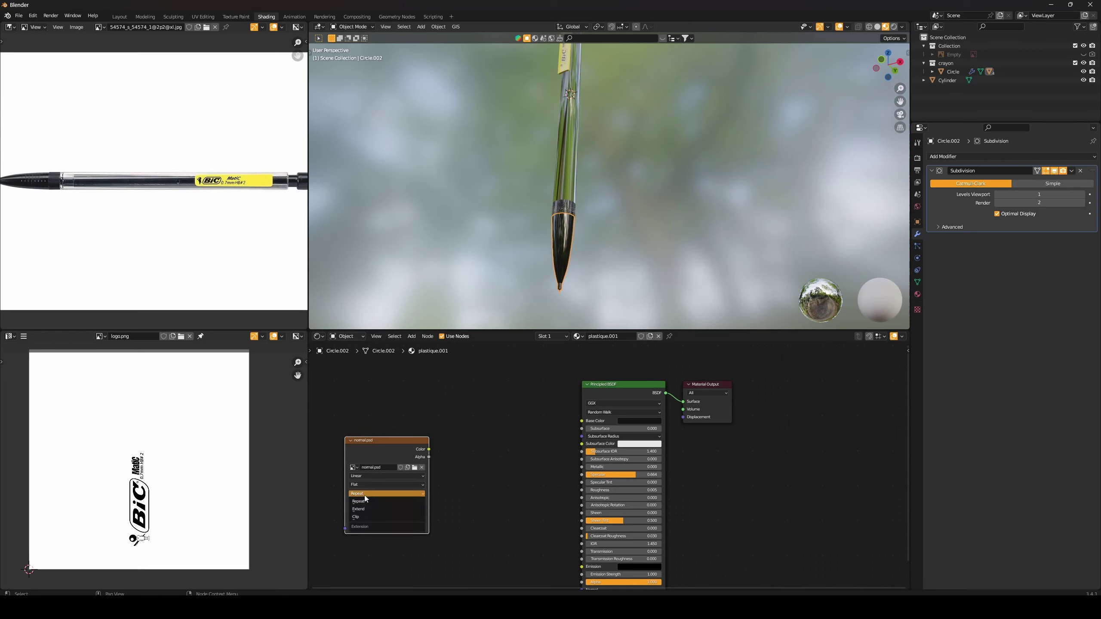
pyautogui.click(366, 518)
pyautogui.moveTo(400, 447); pyautogui.dragTo(401, 420)
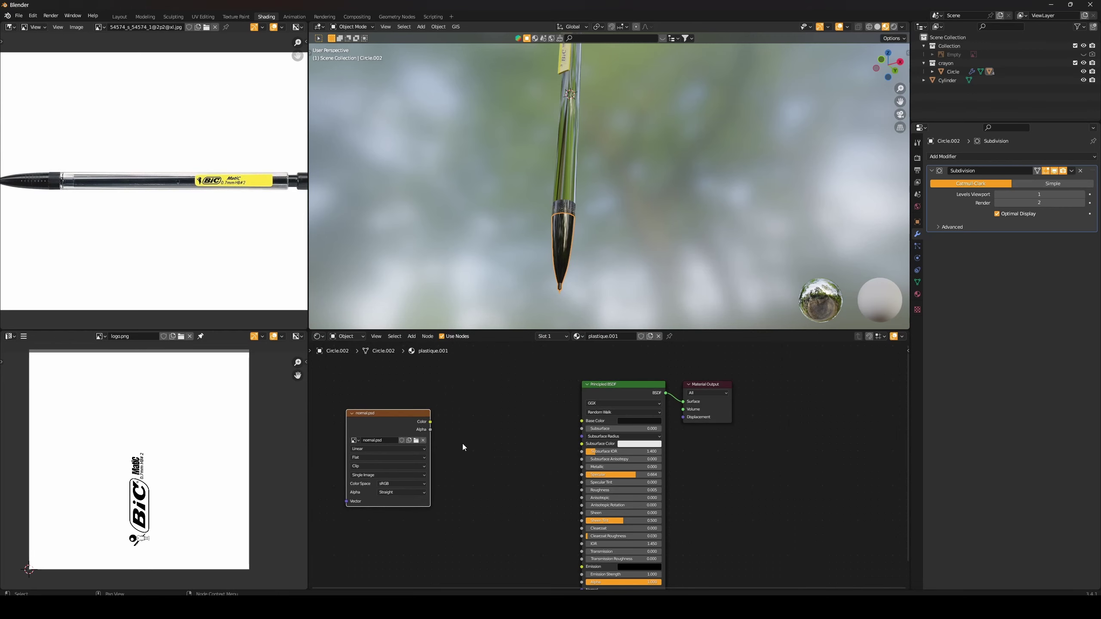
# Step: Add a Bump node driven by normal.psd and link it to the shader's Normal
pyautogui.hotkey('shift', 'a')
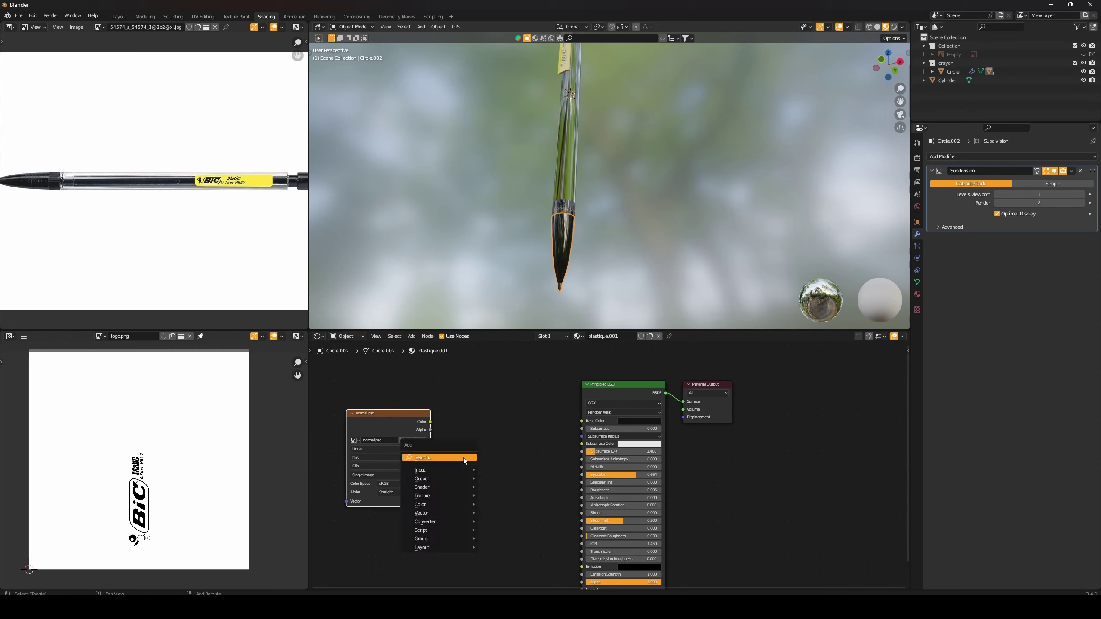
pyautogui.click(470, 456)
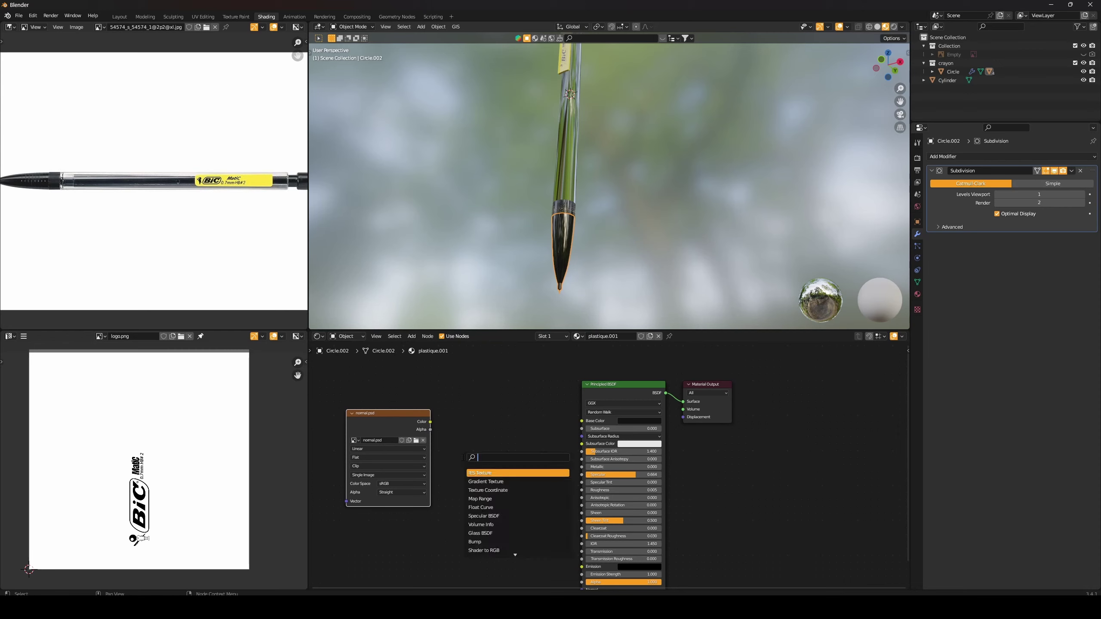
pyautogui.write('bump')
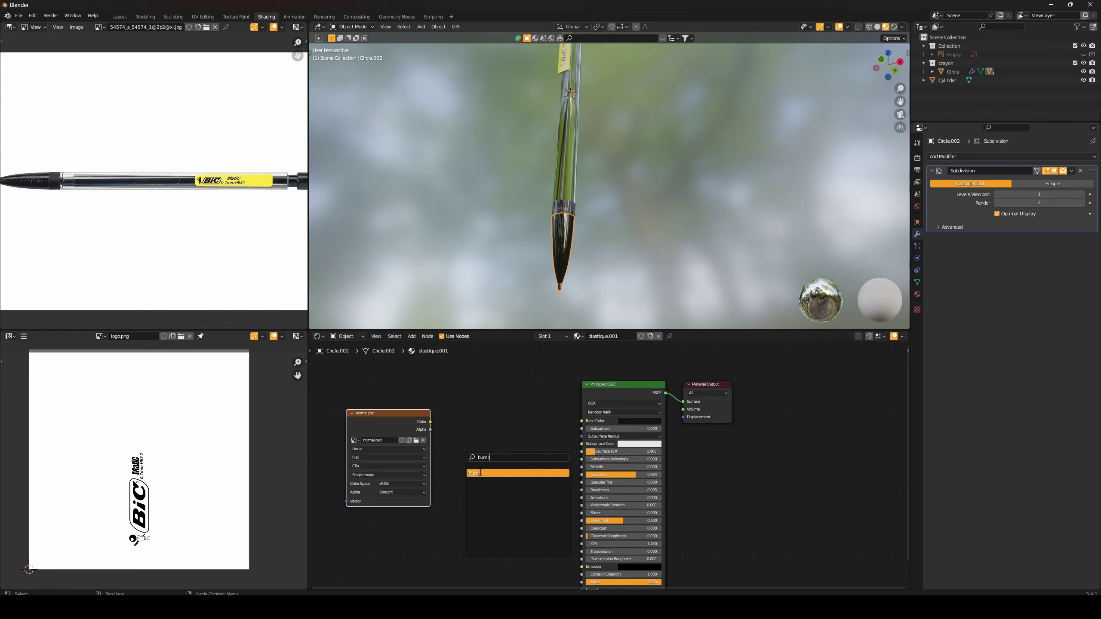
pyautogui.click(481, 473)
pyautogui.moveTo(483, 462); pyautogui.dragTo(497, 391, button='middle')
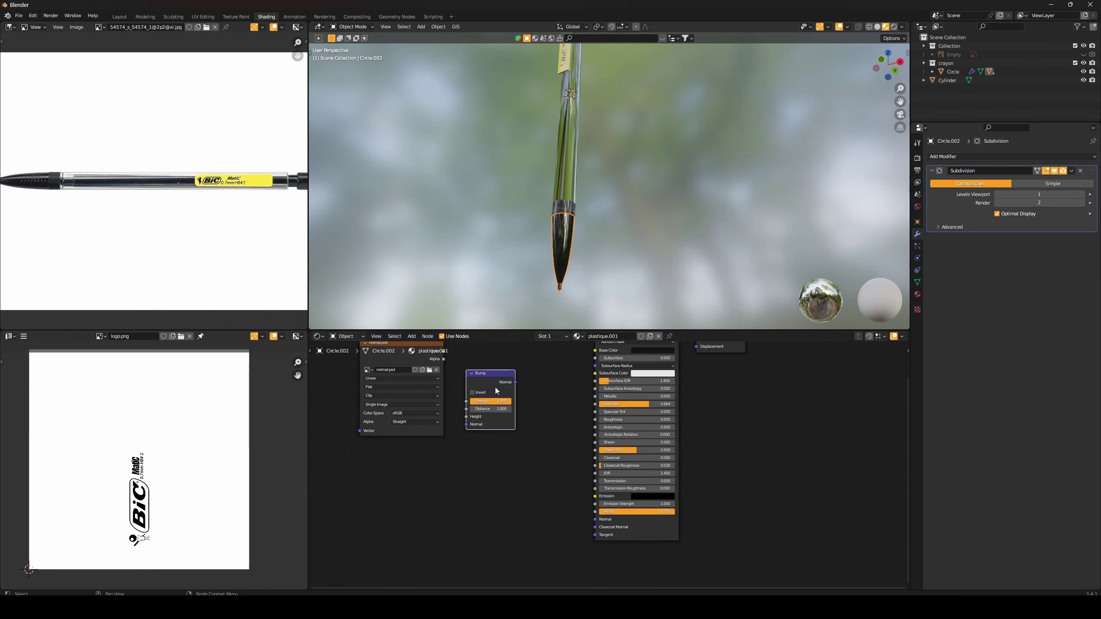
pyautogui.moveTo(497, 391); pyautogui.dragTo(525, 428)
pyautogui.moveTo(428, 350)
pyautogui.mouseDown()
pyautogui.moveTo(434, 400)
pyautogui.moveTo(493, 456)
pyautogui.mouseUp()
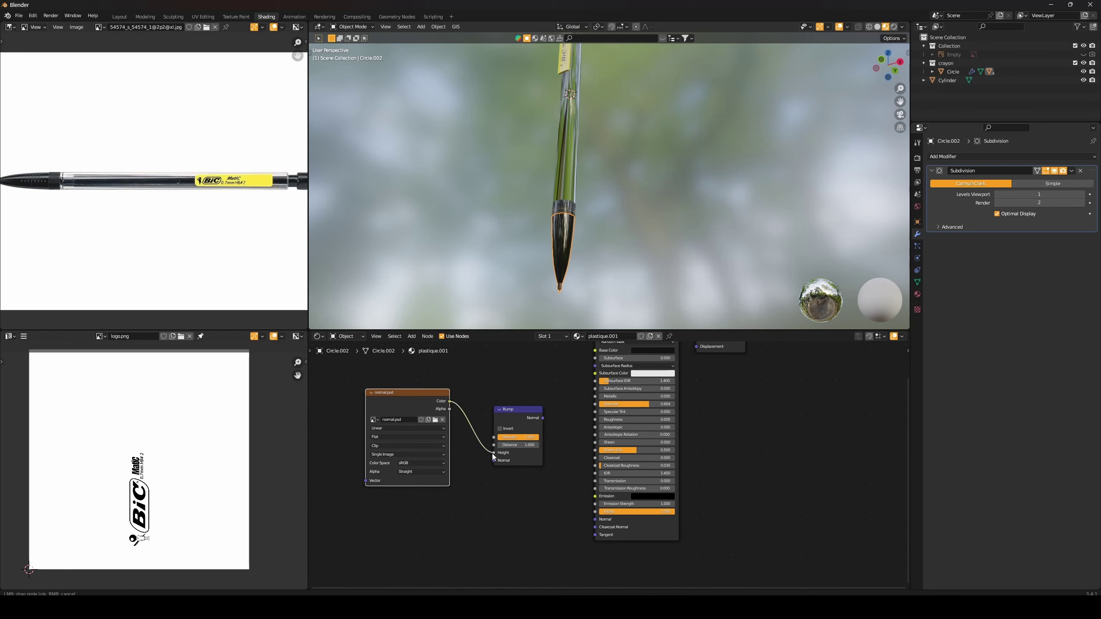
pyautogui.moveTo(542, 417); pyautogui.dragTo(596, 519)
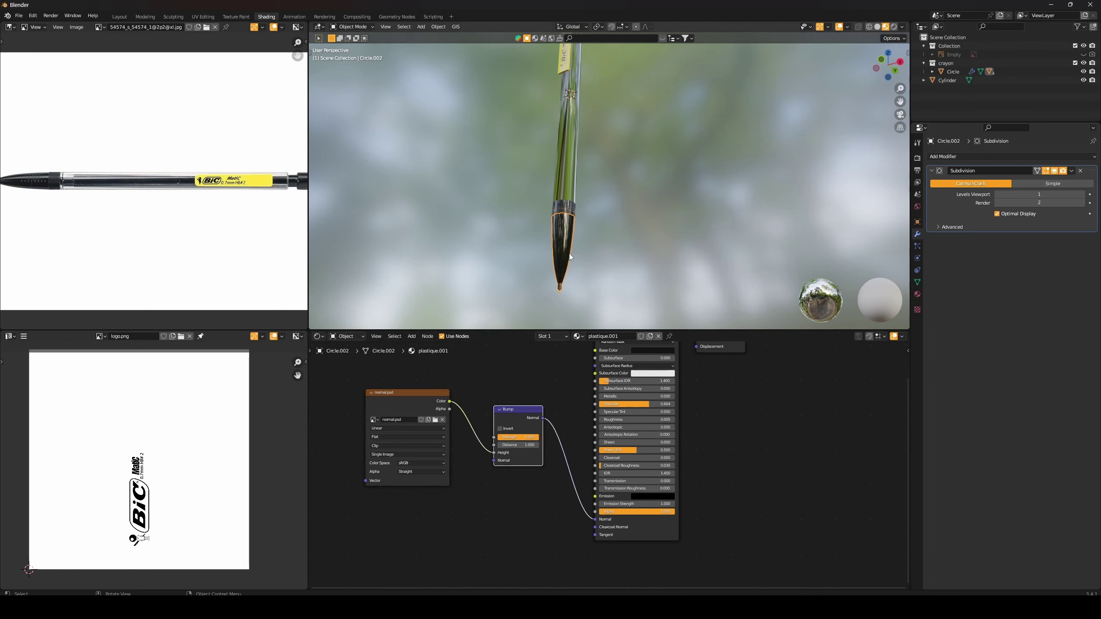
pyautogui.scroll(3, 557, 245)
pyautogui.moveTo(596, 250); pyautogui.dragTo(547, 272, button='middle')
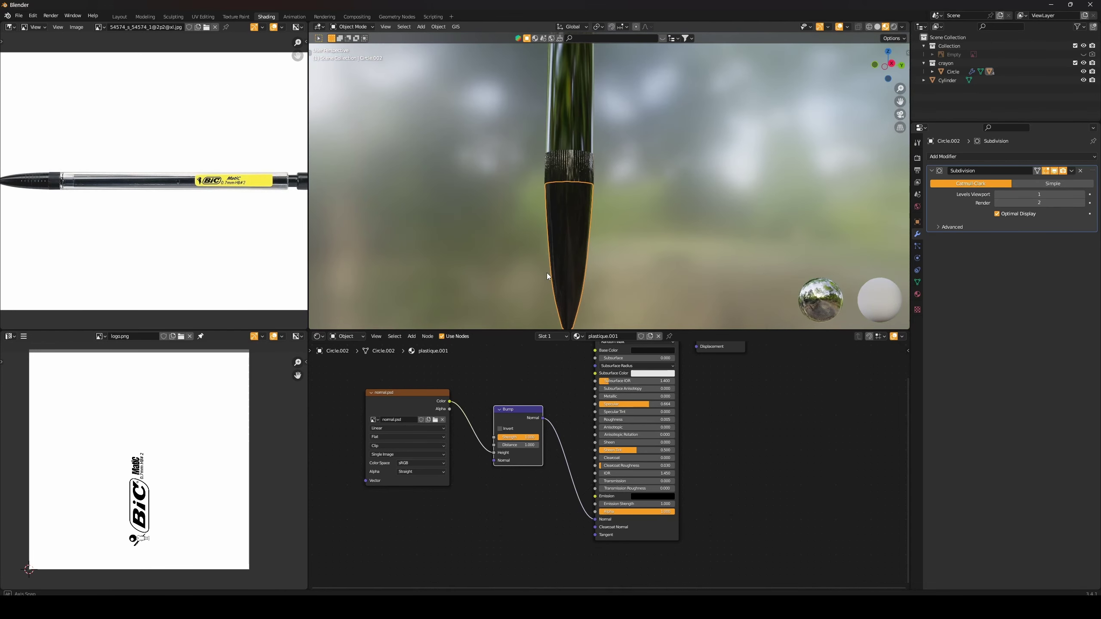
# Step: Add Texture Coordinate and Mapping nodes feeding the normal.psd texture with Ctrl+T
pyautogui.moveTo(417, 395); pyautogui.dragTo(429, 411)
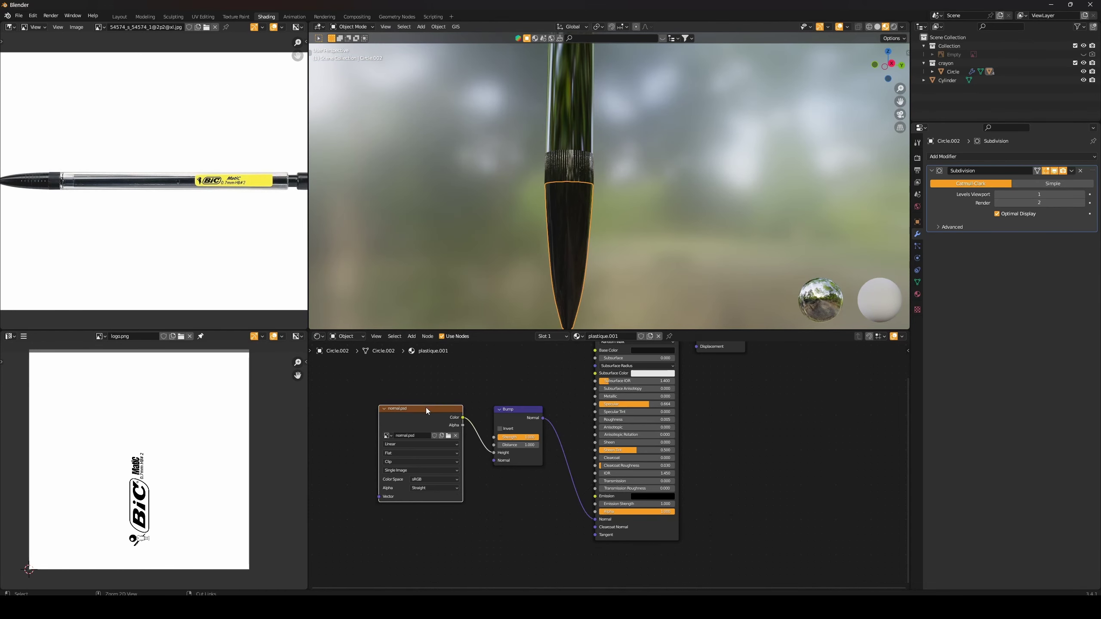
pyautogui.hotkey('ctrl', 't')
pyautogui.moveTo(371, 409); pyautogui.dragTo(468, 406, button='middle')
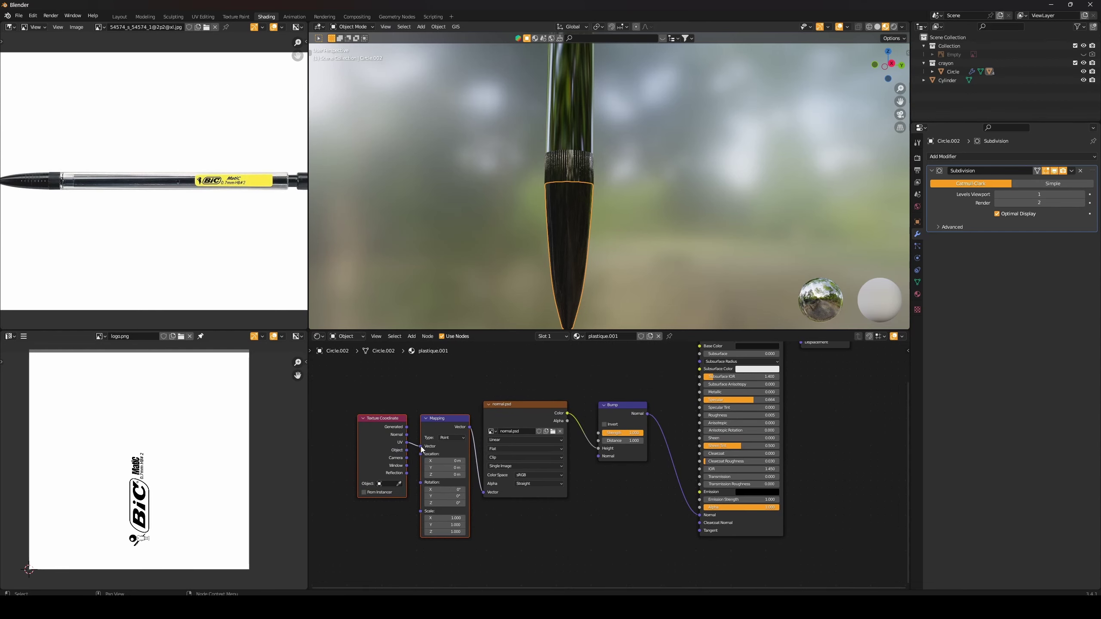
pyautogui.moveTo(624, 241); pyautogui.dragTo(572, 234, button='middle')
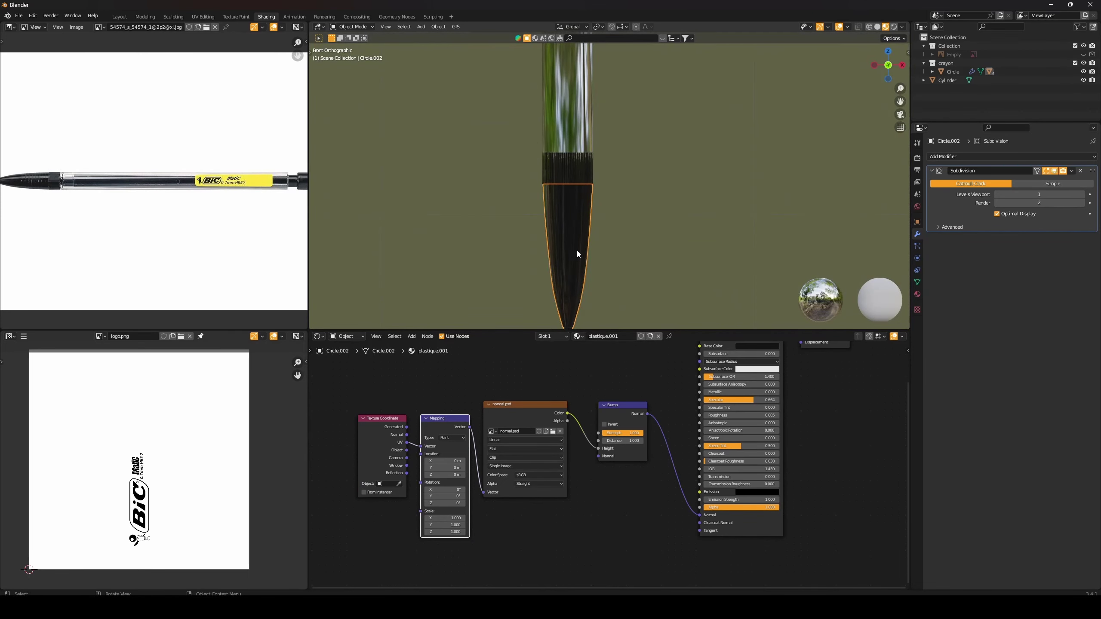
# Step: Apply the pen tip's Subdivision modifier and re-enter Edit Mode with the whole mesh selected
pyautogui.press('Tab')
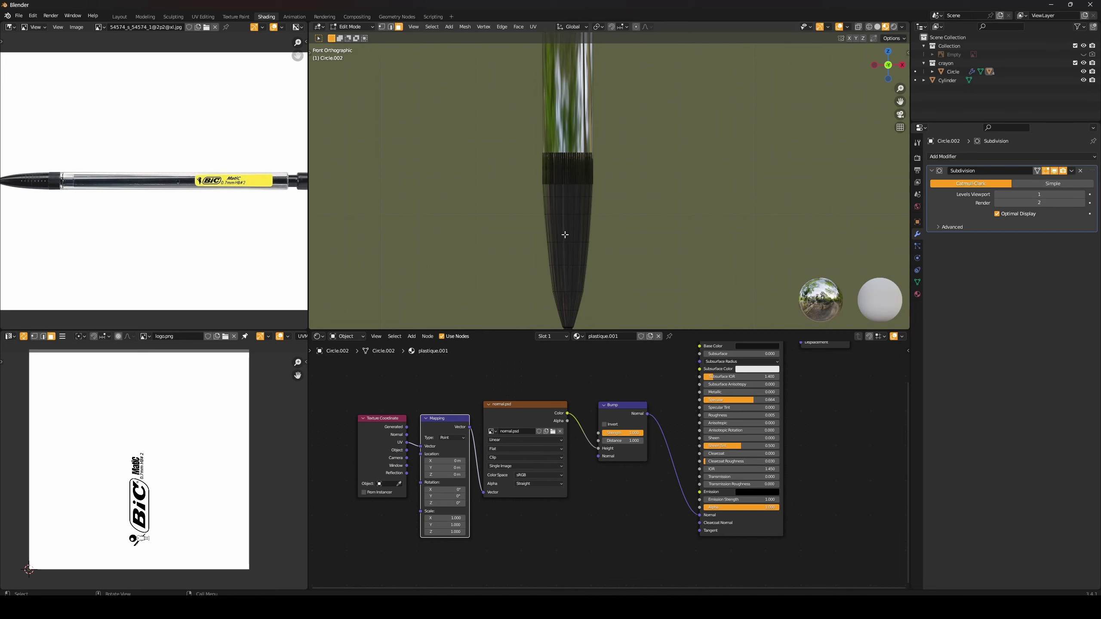
pyautogui.press('a')
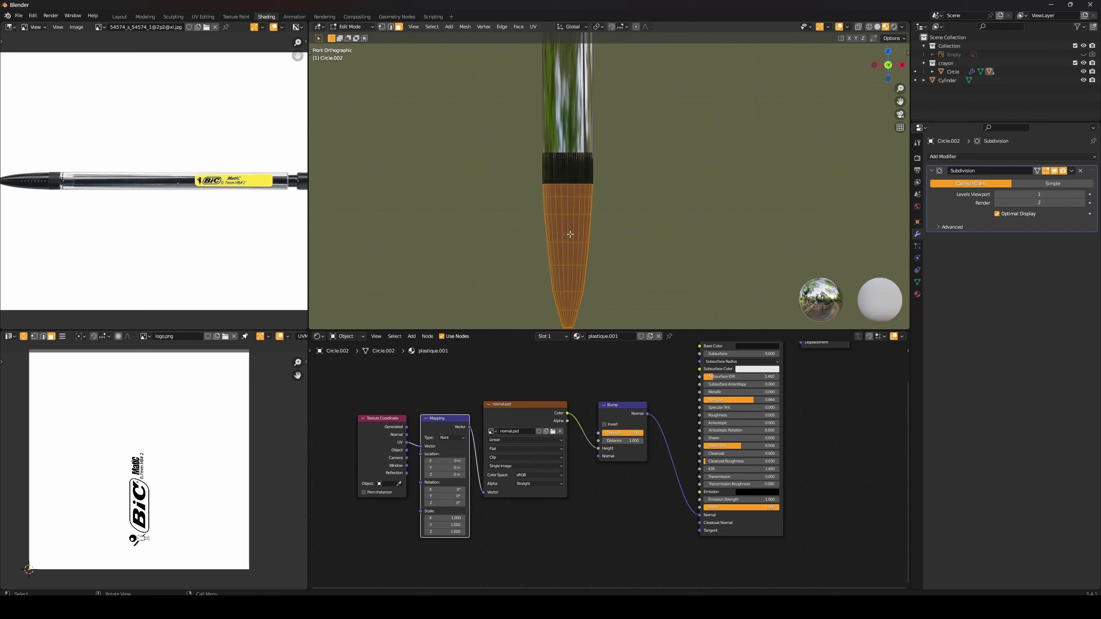
pyautogui.press('Tab')
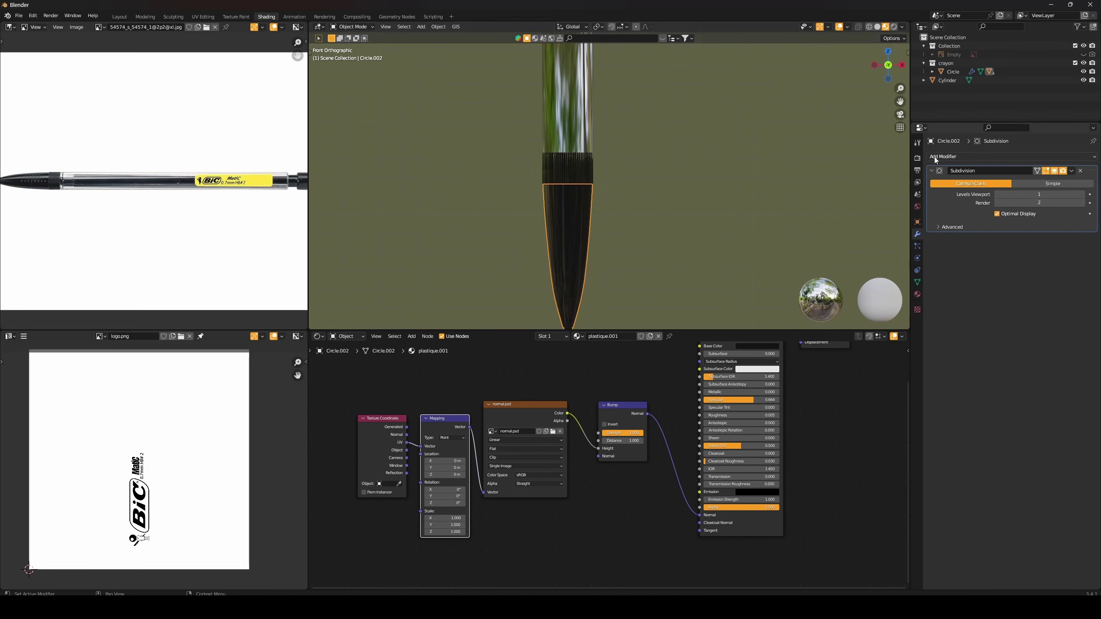
pyautogui.click(1071, 170)
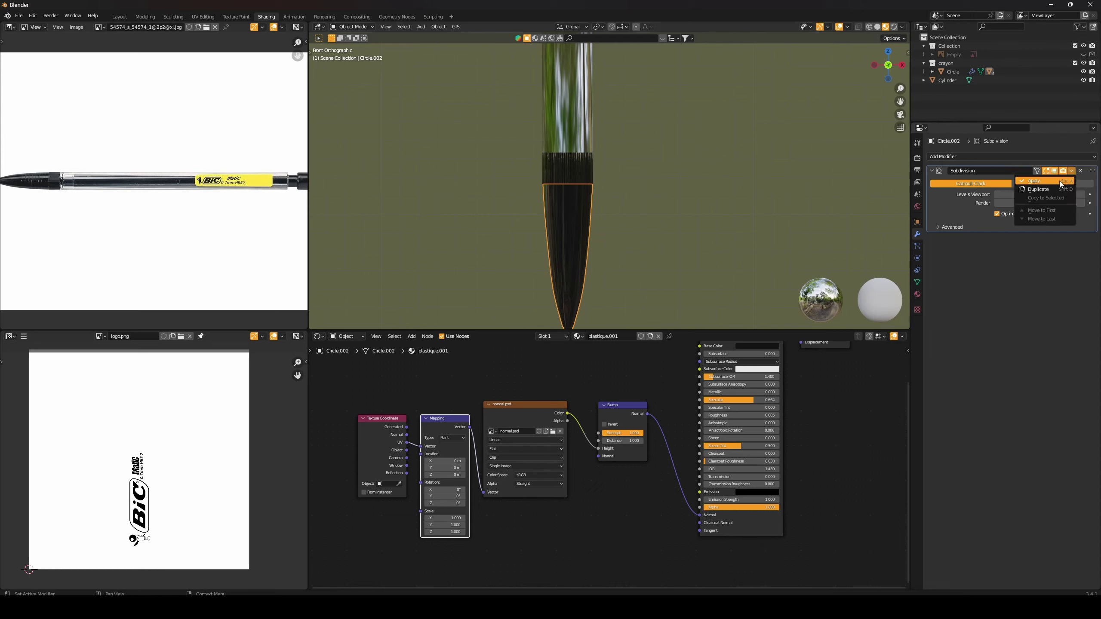
pyautogui.click(1059, 181)
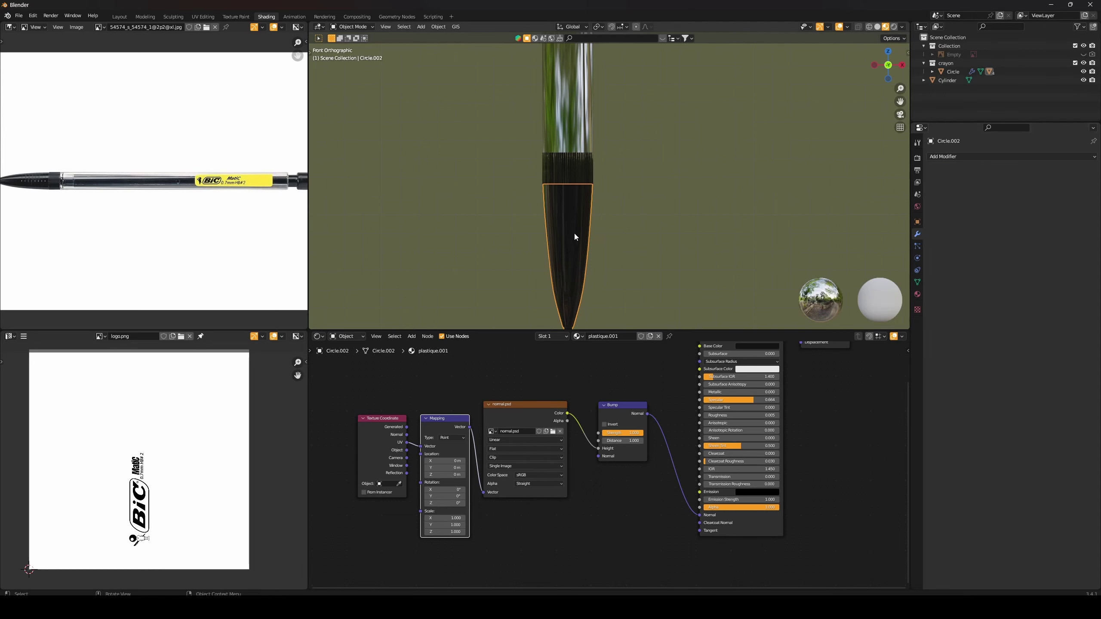
pyautogui.press('Tab')
pyautogui.press('u')
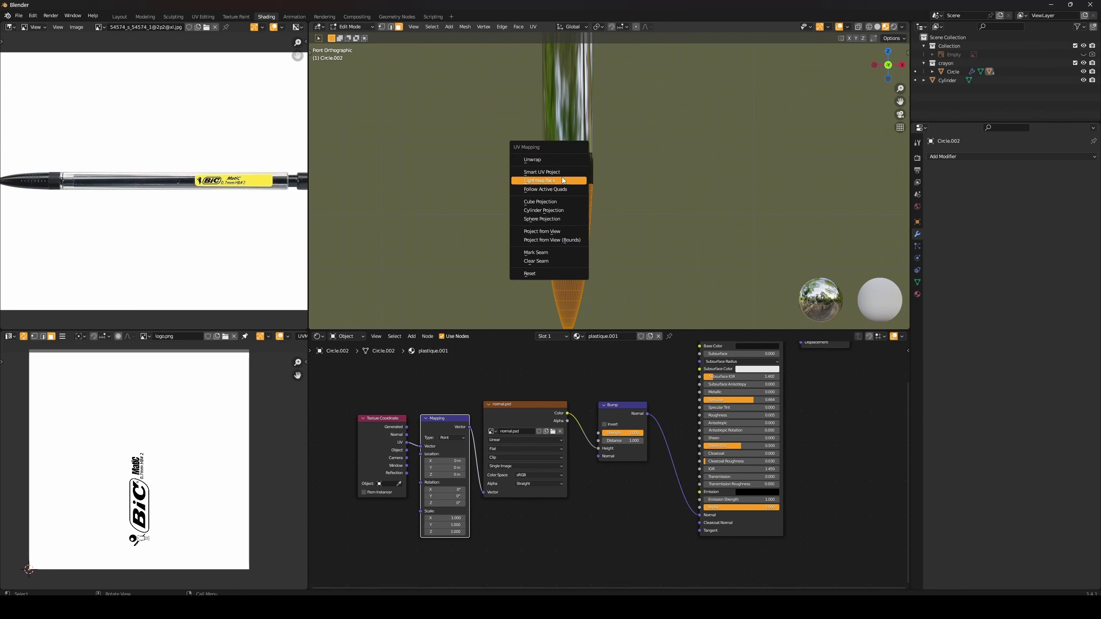
# Step: Unwrap the pen tip and show normal.psd behind its UVs in the UV editor
pyautogui.click(541, 163)
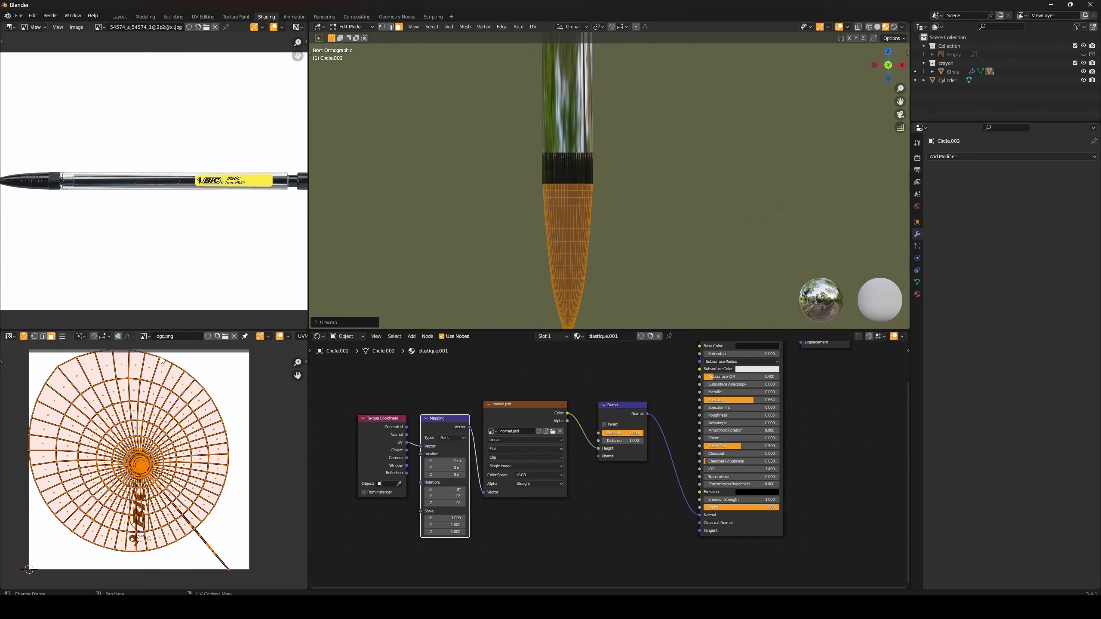
pyautogui.click(9, 336)
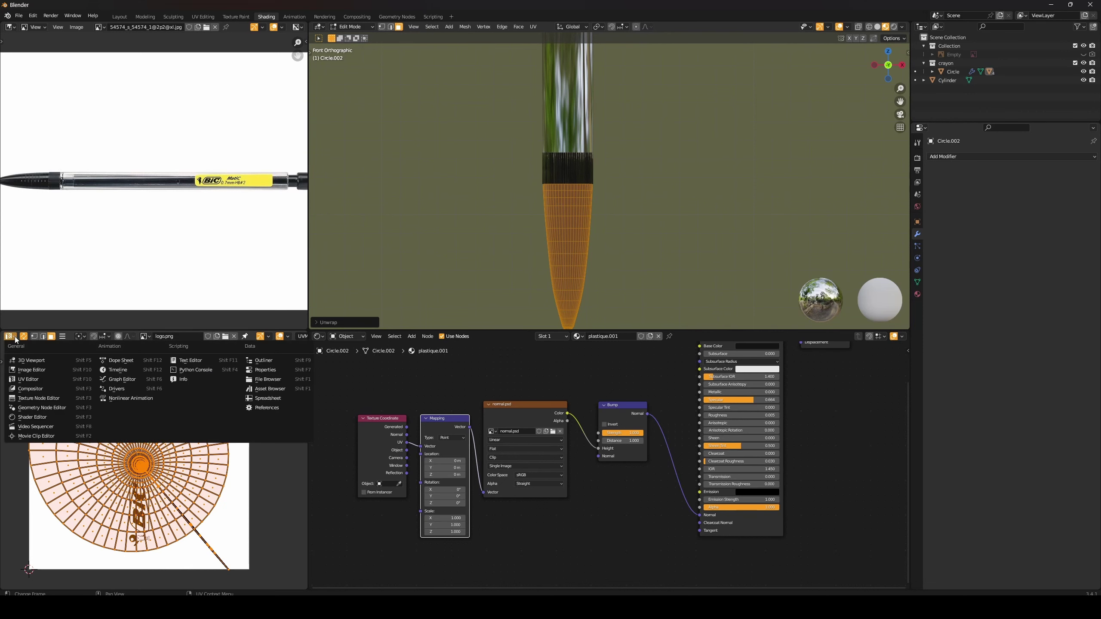
pyautogui.click(145, 336)
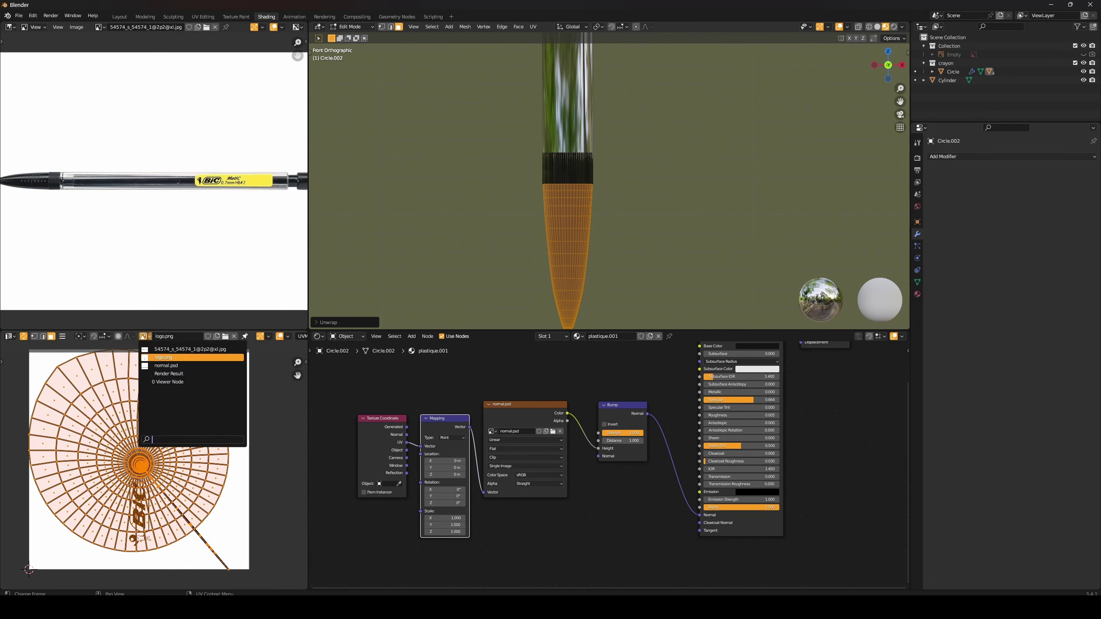
pyautogui.click(161, 365)
pyautogui.scroll(-5, 148, 513)
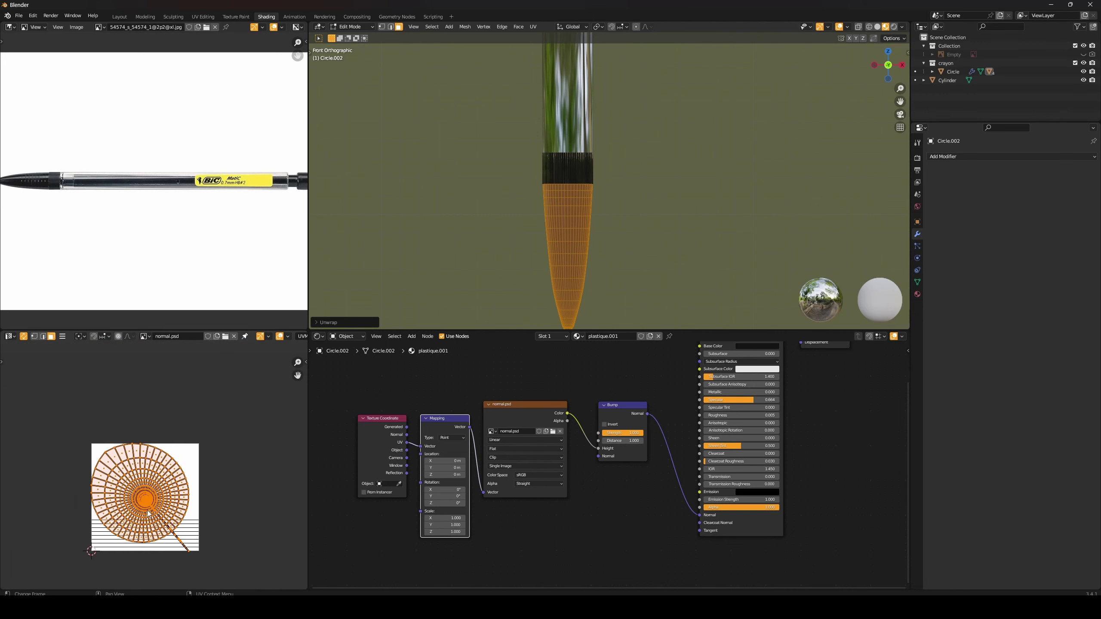
pyautogui.scroll(1, 148, 513)
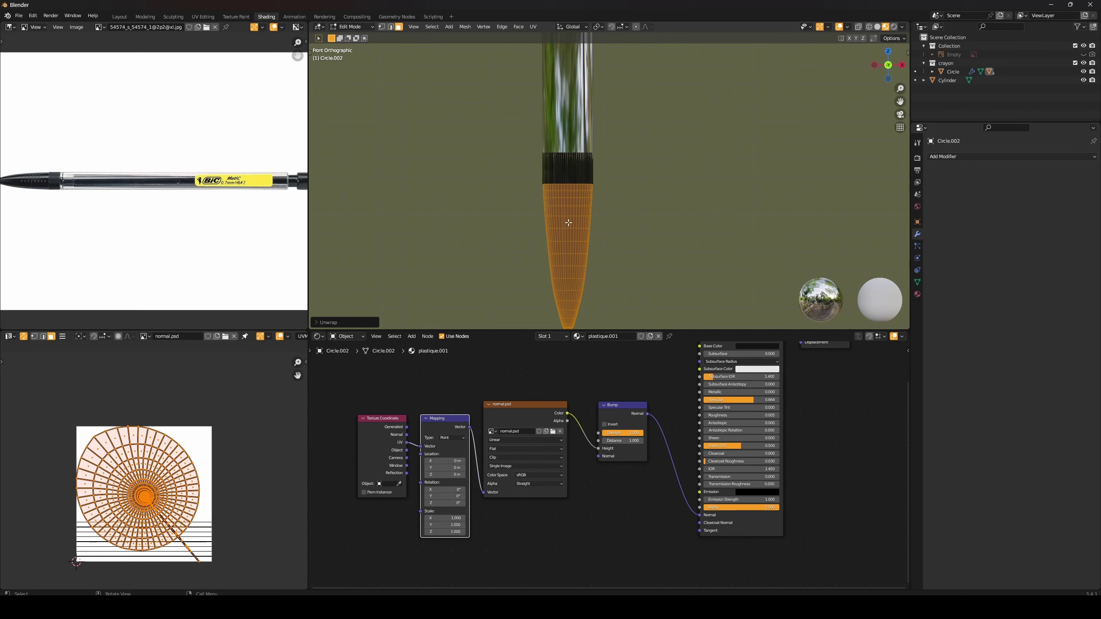
# Step: Unwrap the tip with Cylinder Projection and slide its UVs down over the stripes
pyautogui.press('u')
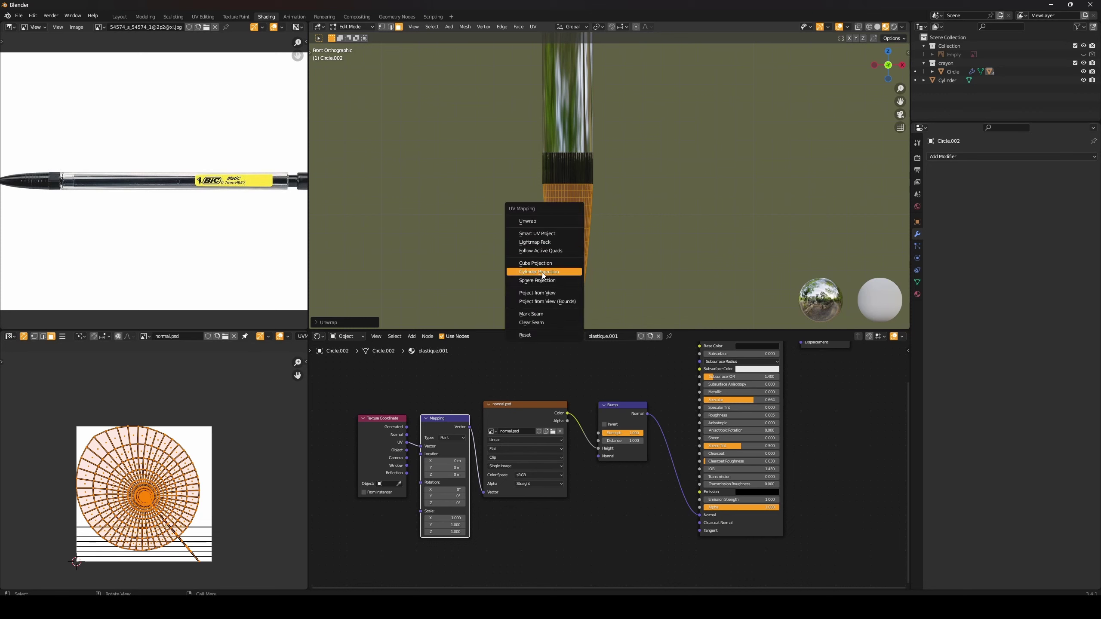
pyautogui.click(542, 272)
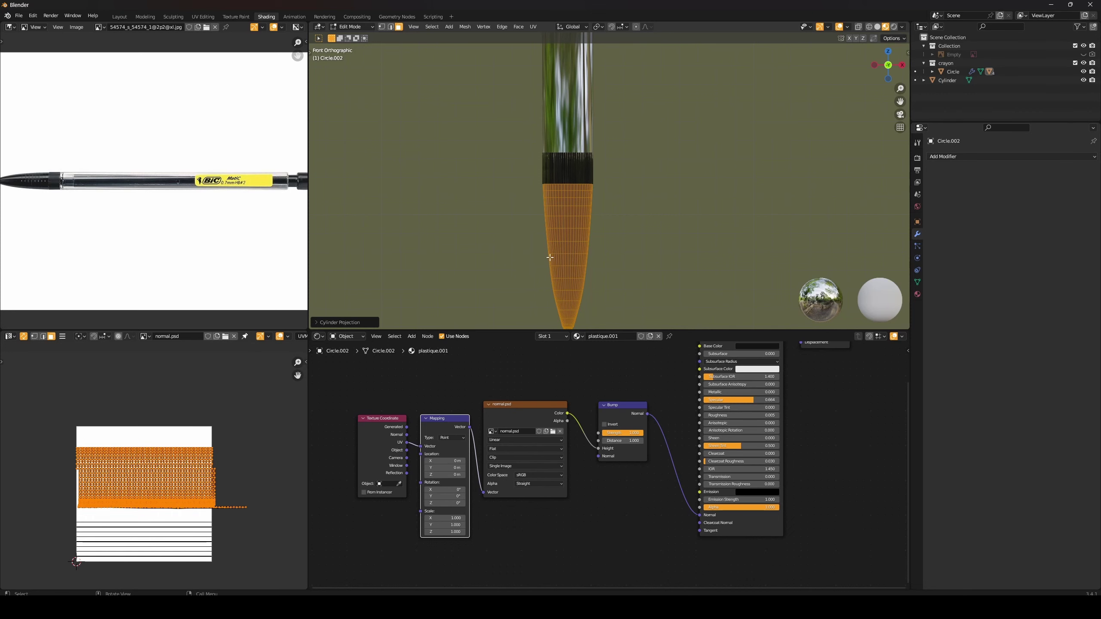
pyautogui.press('g')
pyautogui.press('y')
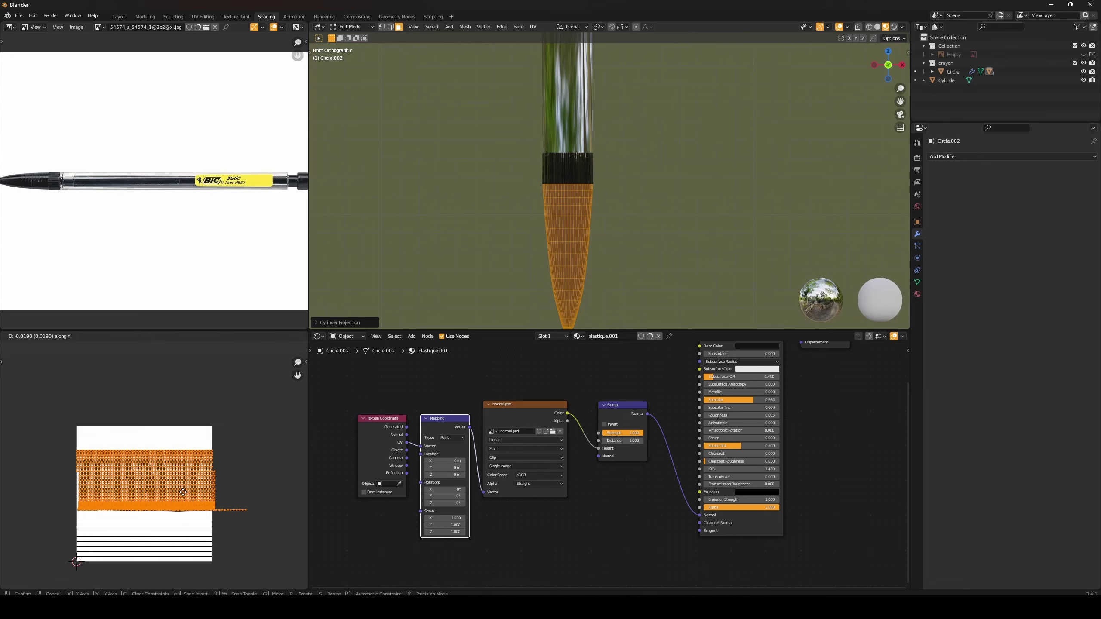
pyautogui.click(179, 542)
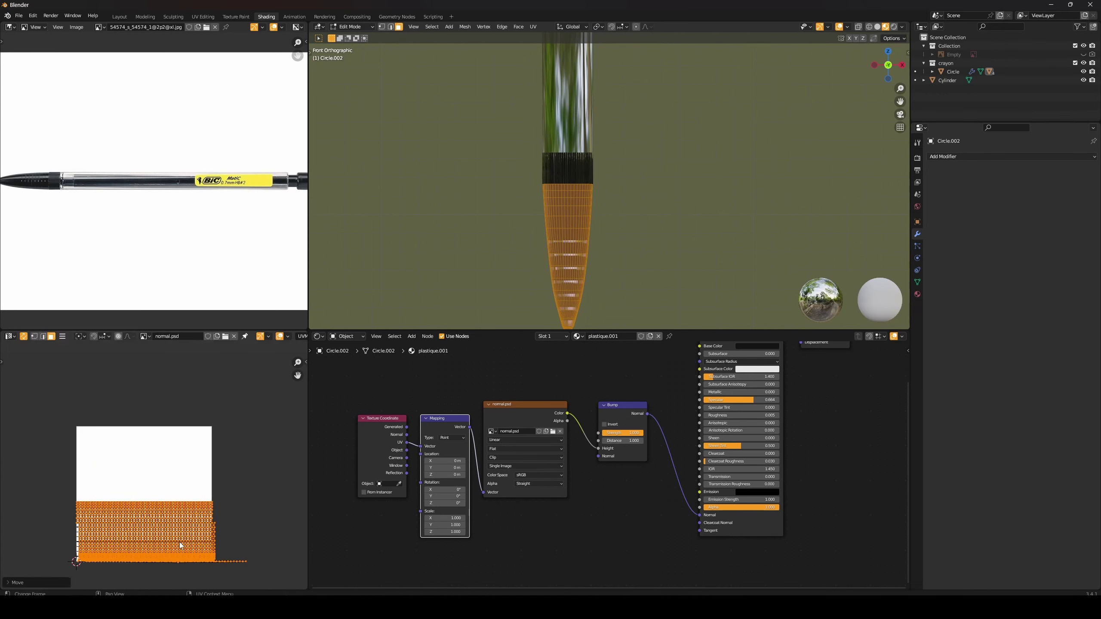
pyautogui.scroll(1, 556, 270)
pyautogui.scroll(2, 550, 252)
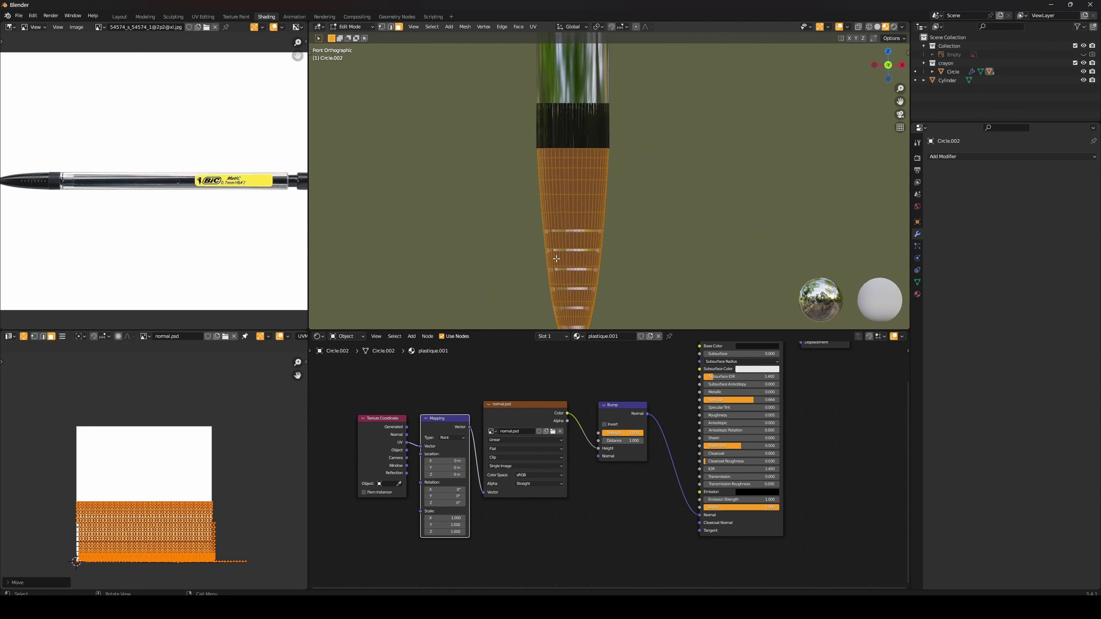
pyautogui.scroll(4, 541, 203)
pyautogui.scroll(-2, 547, 186)
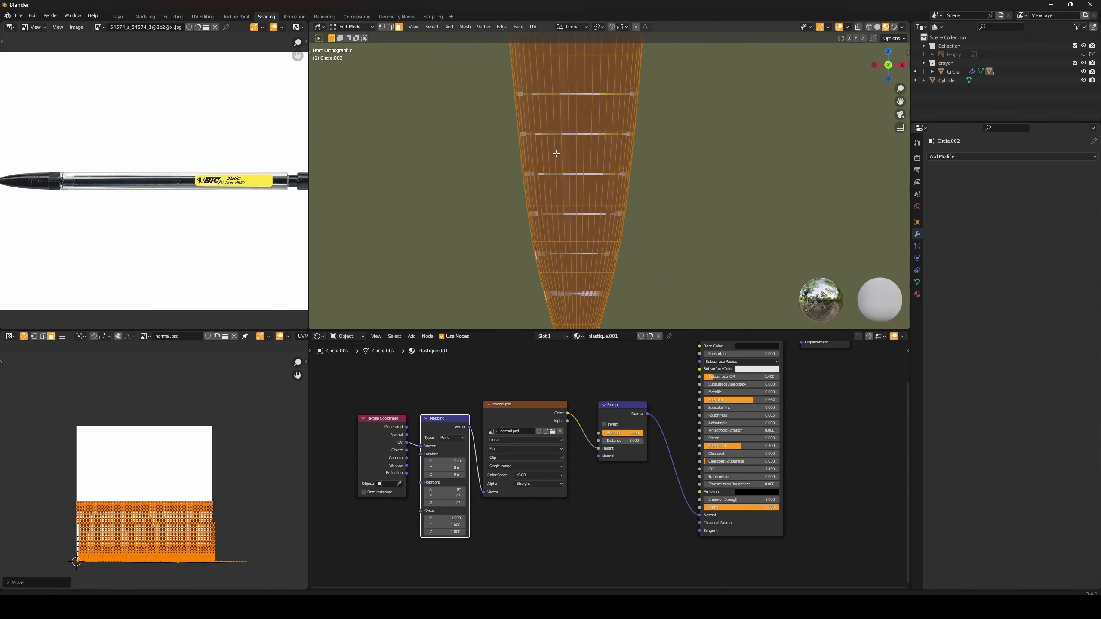
pyautogui.scroll(-3, 554, 164)
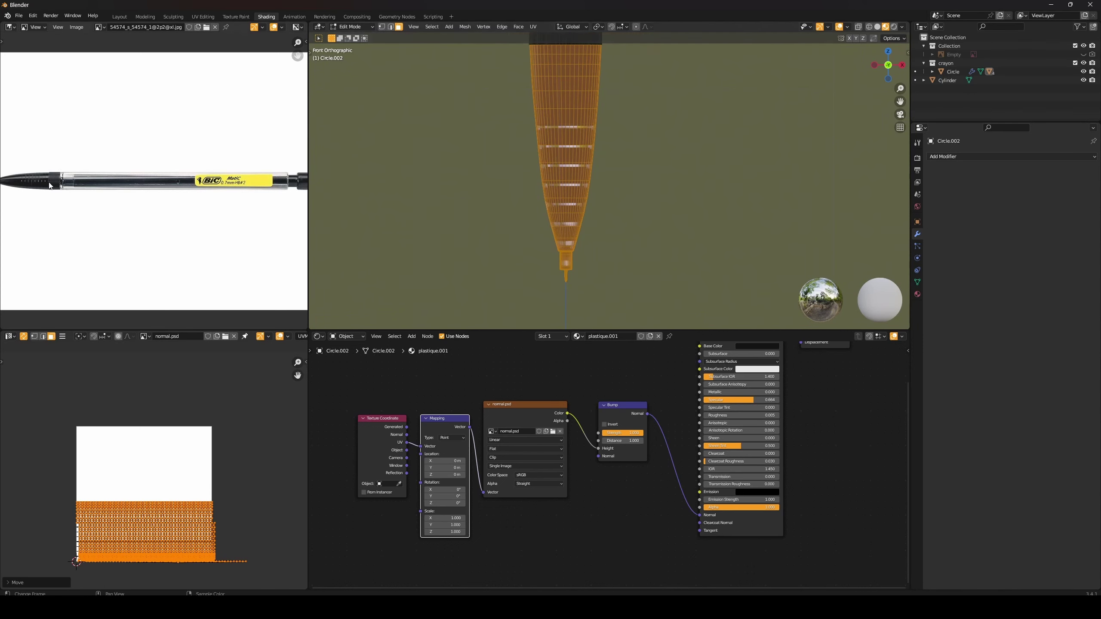
pyautogui.keyDown('shift'); pyautogui.moveTo(481, 149); pyautogui.dragTo(485, 188, button='middle'); pyautogui.keyUp('shift')
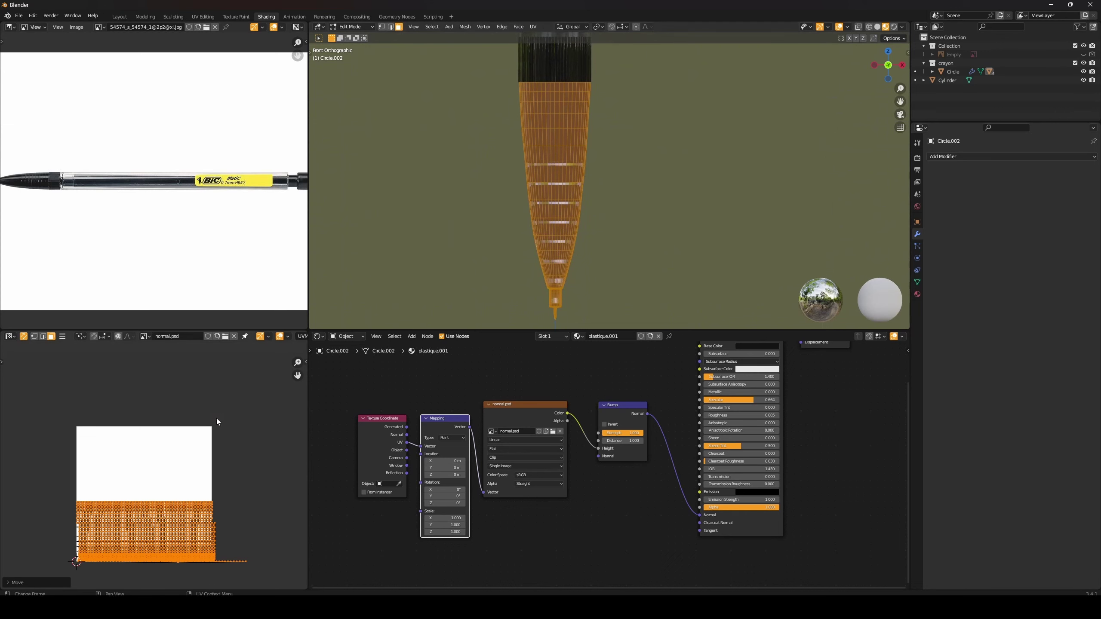
# Step: Move the tip UVs back up and stretch them vertically over the normal map
pyautogui.press('g')
pyautogui.press('y')
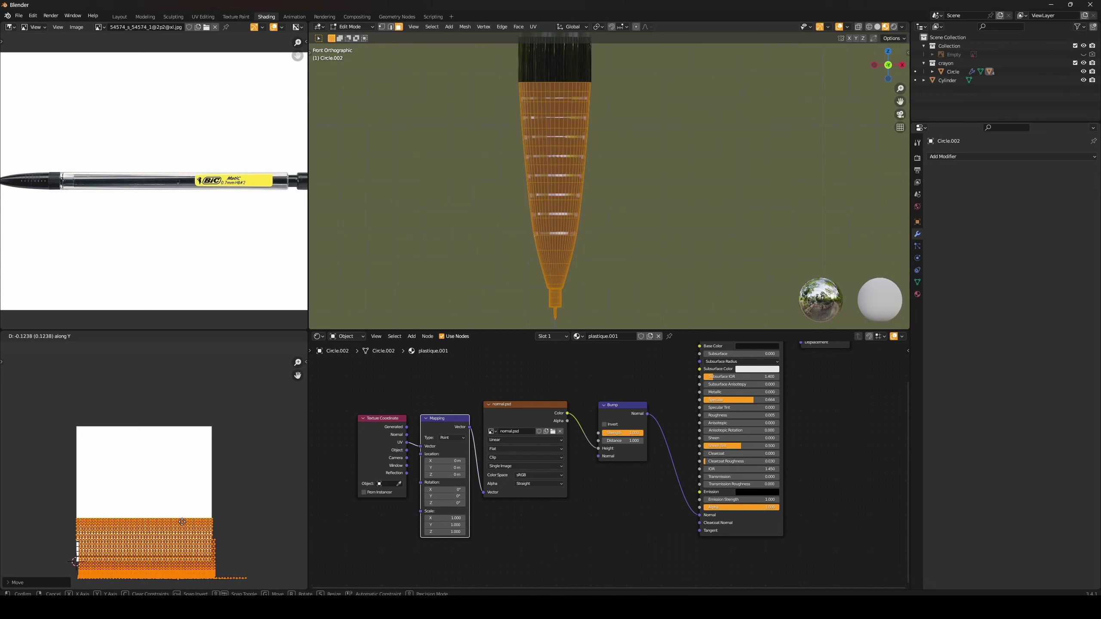
pyautogui.click(182, 524)
pyautogui.moveTo(182, 522); pyautogui.dragTo(184, 459, button='middle')
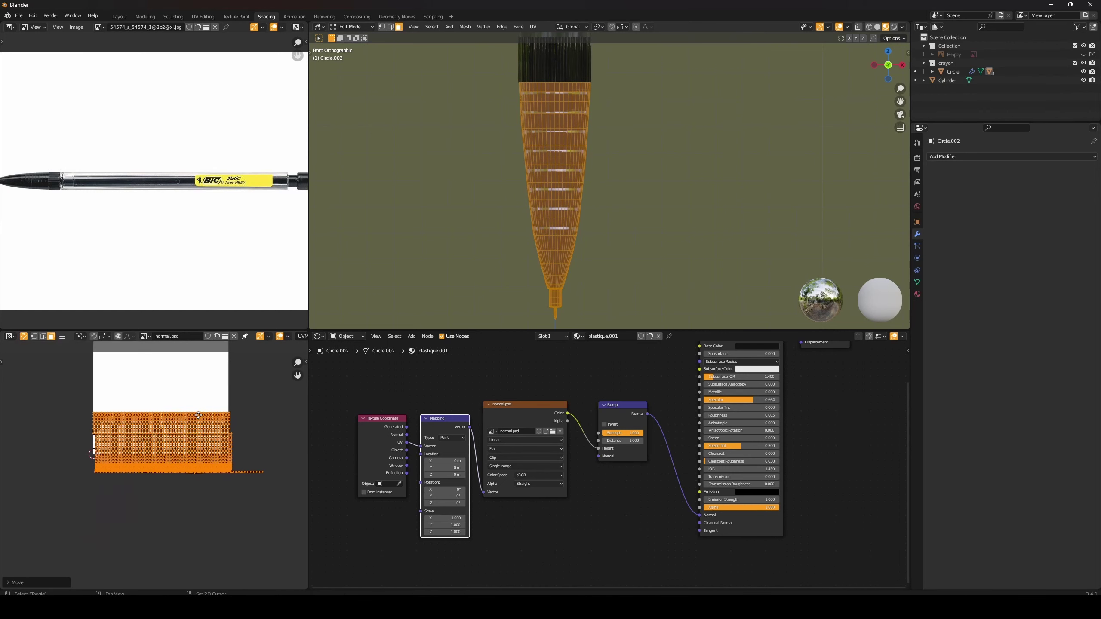
pyautogui.press('g')
pyautogui.press('y')
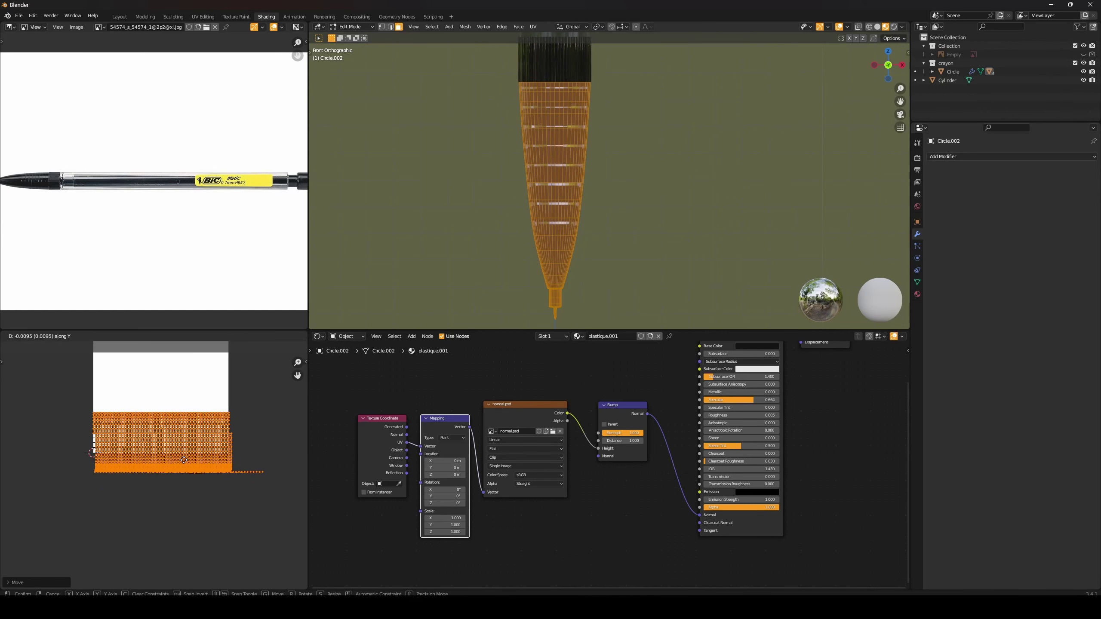
pyautogui.press('s')
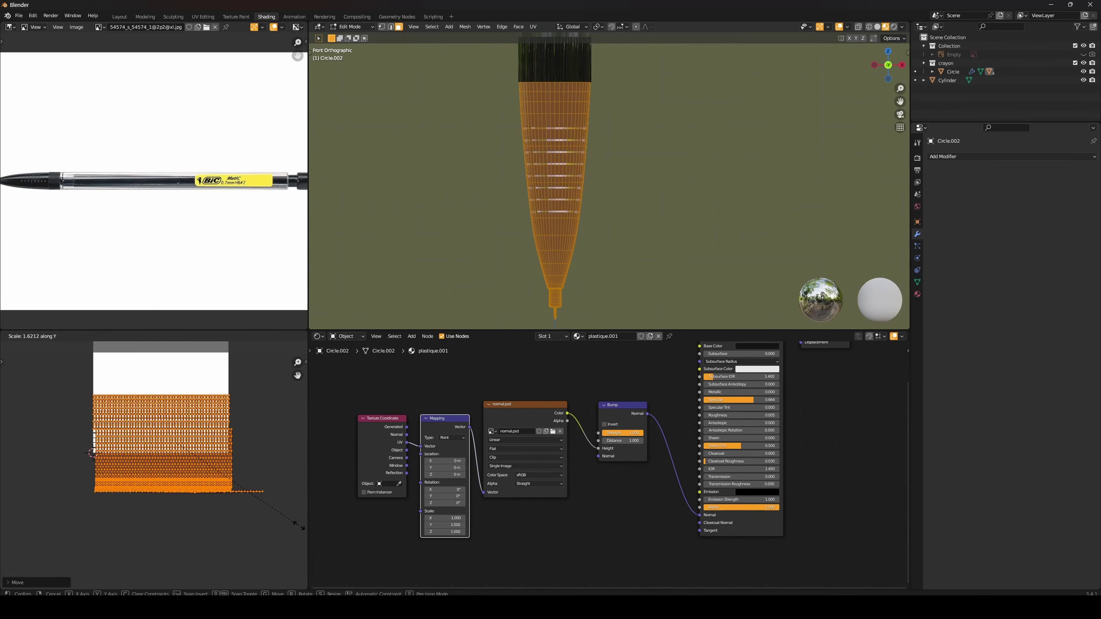
pyautogui.click(275, 519)
# Step: Fine-tune the tip UVs' vertical position and squash them to align the ring grooves
pyautogui.press('g')
pyautogui.press('y')
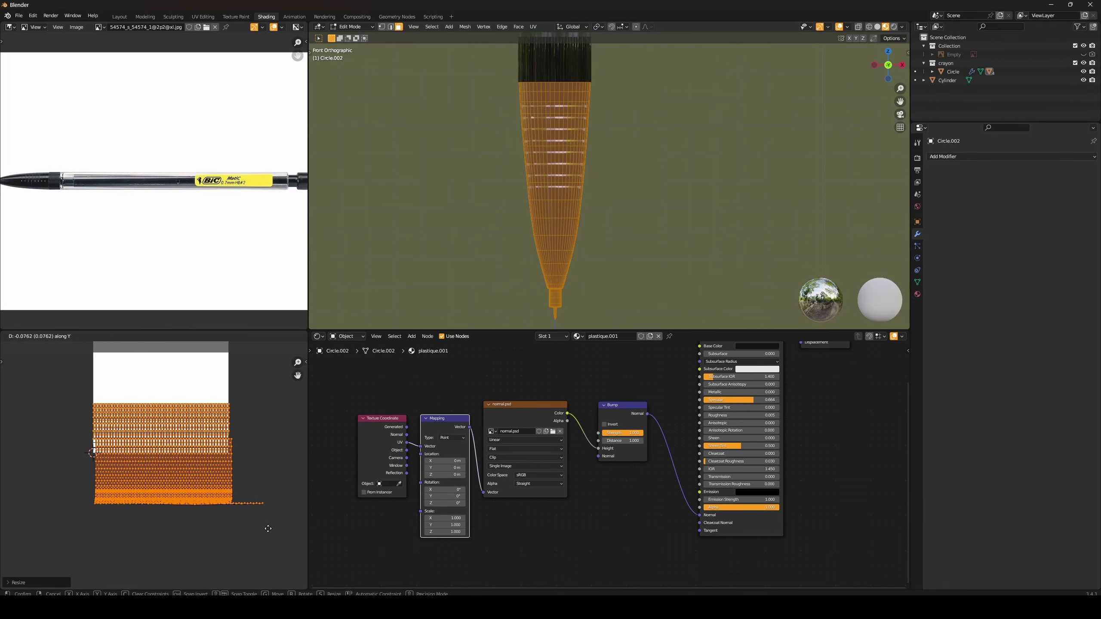
pyautogui.click(237, 539)
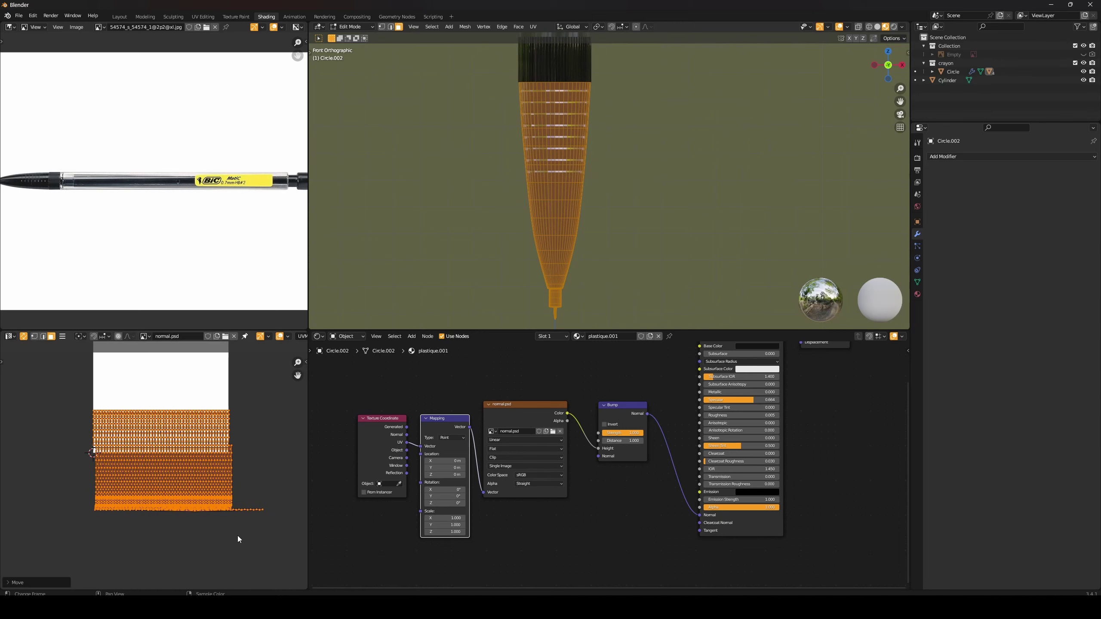
pyautogui.press('s')
pyautogui.press('y')
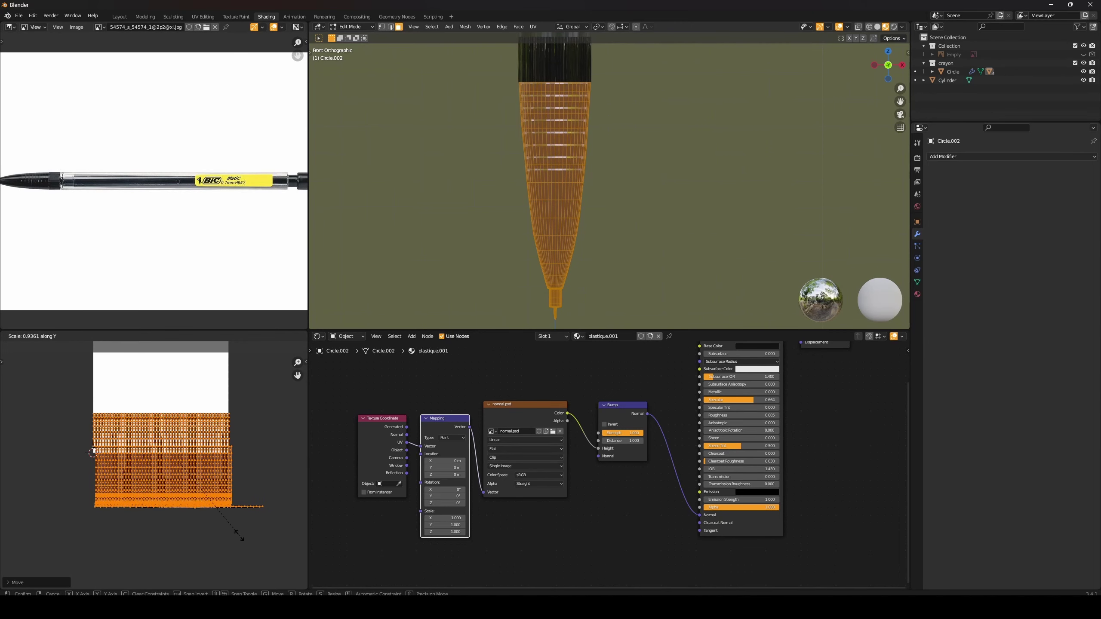
pyautogui.click(228, 518)
pyautogui.press('g')
pyautogui.press('y')
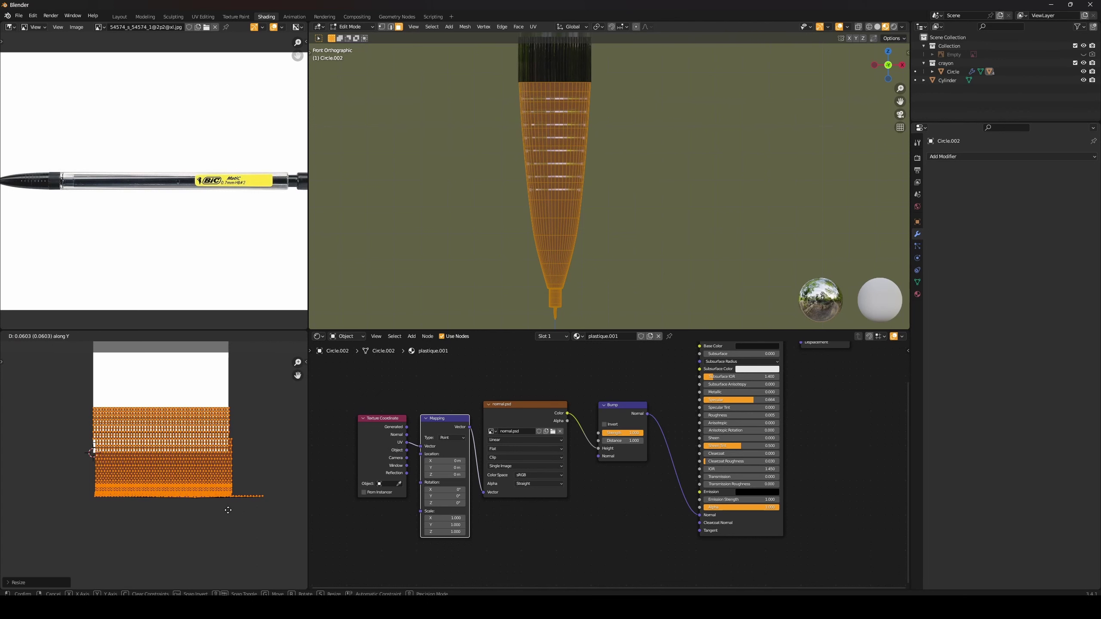
pyautogui.click(229, 514)
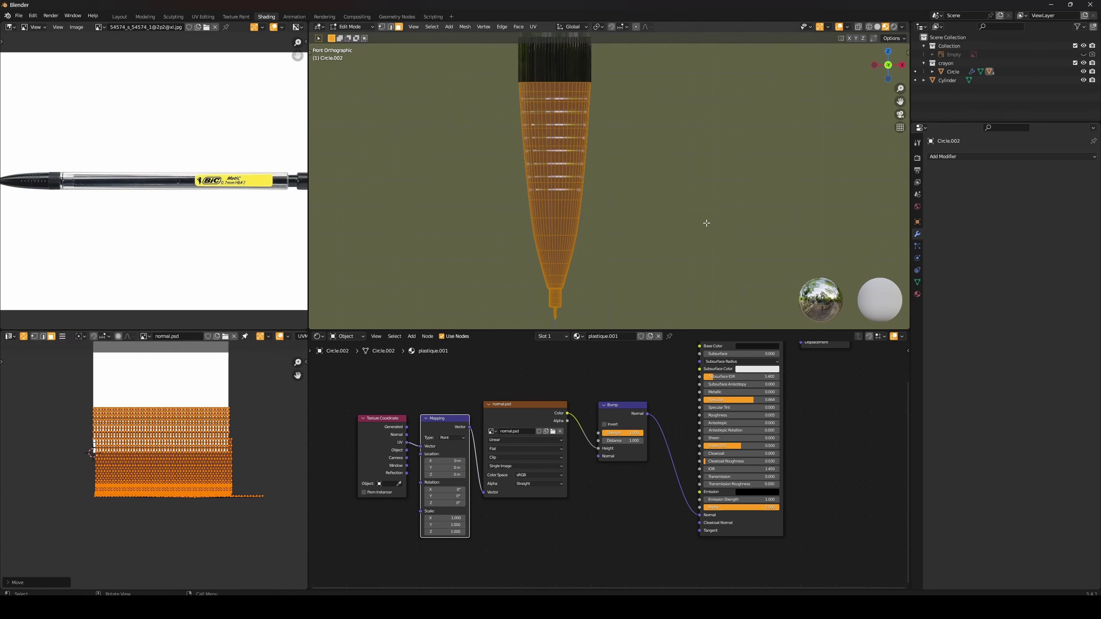
# Step: Return to Object Mode and orbit and zoom around the pencil tip to inspect its grooves
pyautogui.click(351, 27)
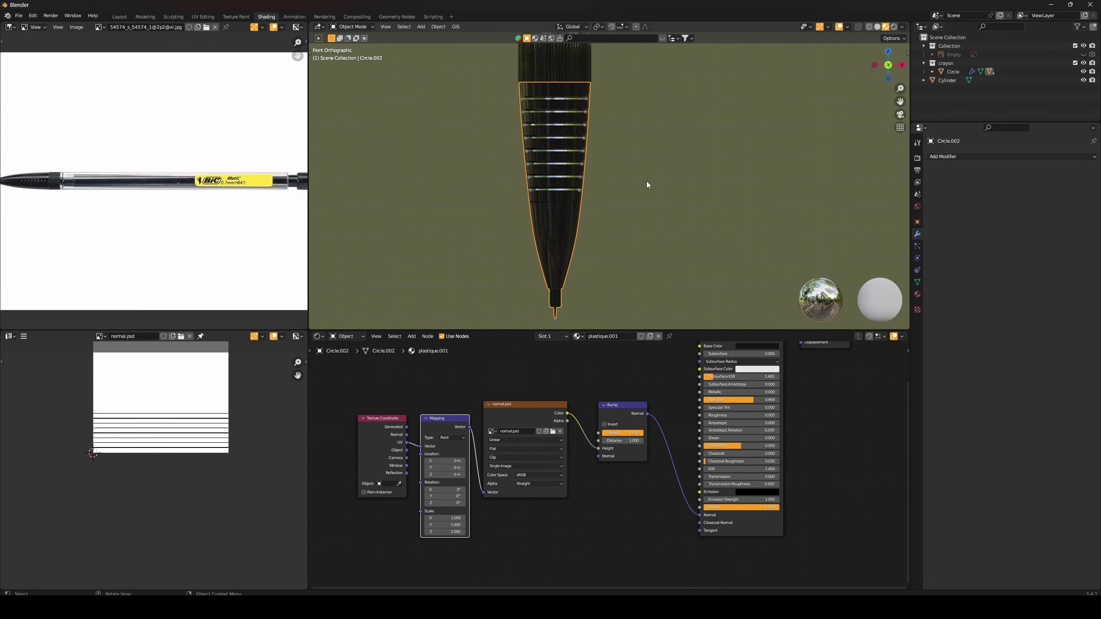
pyautogui.moveTo(647, 181)
pyautogui.mouseDown(button='middle')
pyautogui.moveTo(582, 188)
pyautogui.moveTo(546, 143)
pyautogui.moveTo(536, 105)
pyautogui.moveTo(511, 97)
pyautogui.moveTo(573, 114)
pyautogui.moveTo(550, 114)
pyautogui.moveTo(476, 196)
pyautogui.mouseUp(button='middle')
pyautogui.scroll(3, 540, 135)
pyautogui.scroll(3, 512, 96)
pyautogui.scroll(2, 512, 96)
pyautogui.scroll(-1, 592, 166)
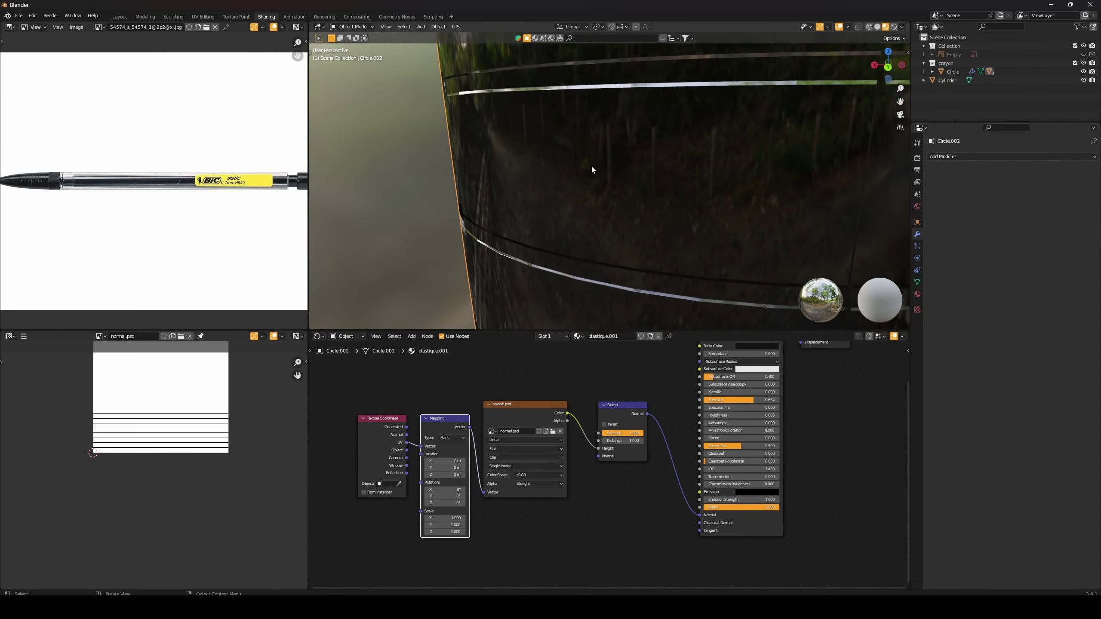
pyautogui.scroll(-1, 591, 168)
pyautogui.scroll(-2, 590, 167)
pyautogui.scroll(-2, 592, 170)
pyautogui.scroll(-2, 602, 176)
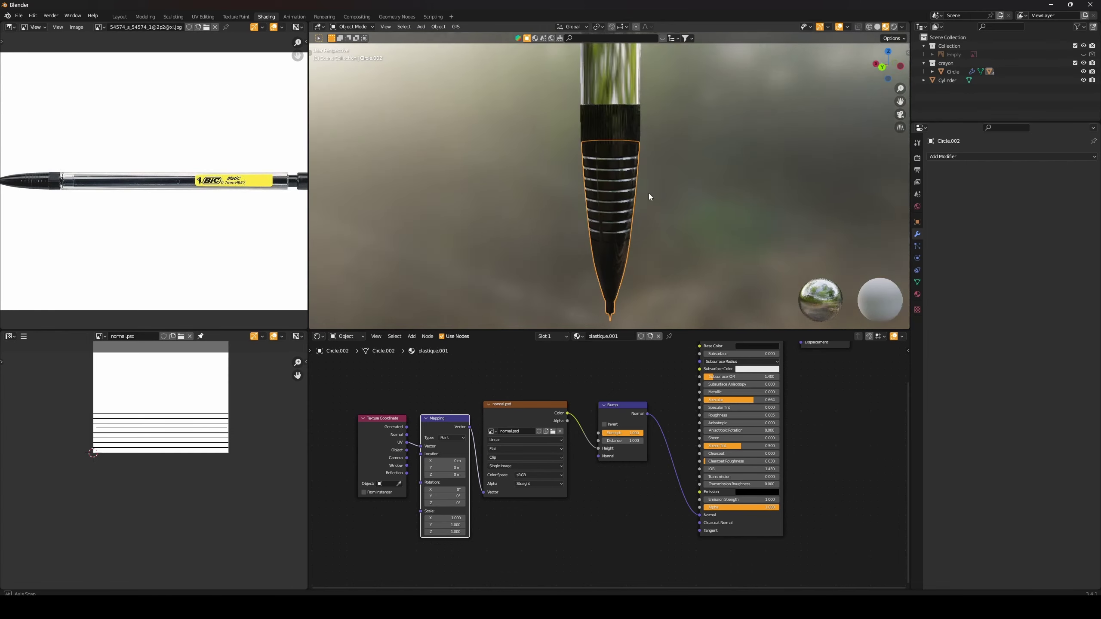
pyautogui.moveTo(648, 193)
pyautogui.mouseDown(button='middle')
pyautogui.moveTo(535, 193)
pyautogui.moveTo(536, 172)
pyautogui.moveTo(701, 199)
pyautogui.moveTo(662, 211)
pyautogui.mouseUp(button='middle')
pyautogui.scroll(-1, 595, 265)
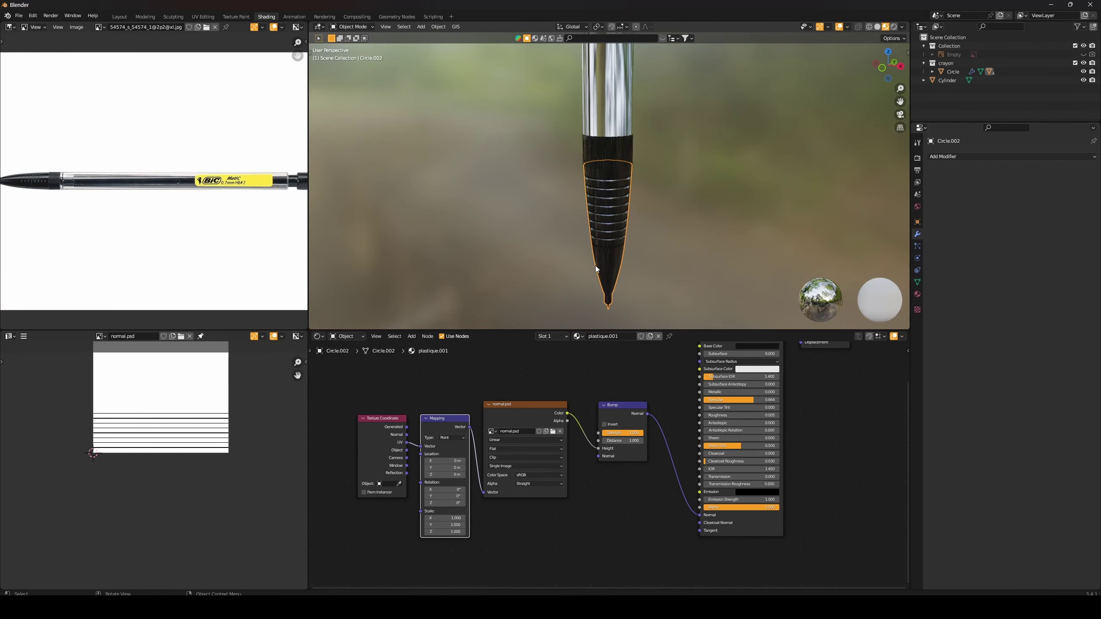
pyautogui.scroll(-1, 607, 272)
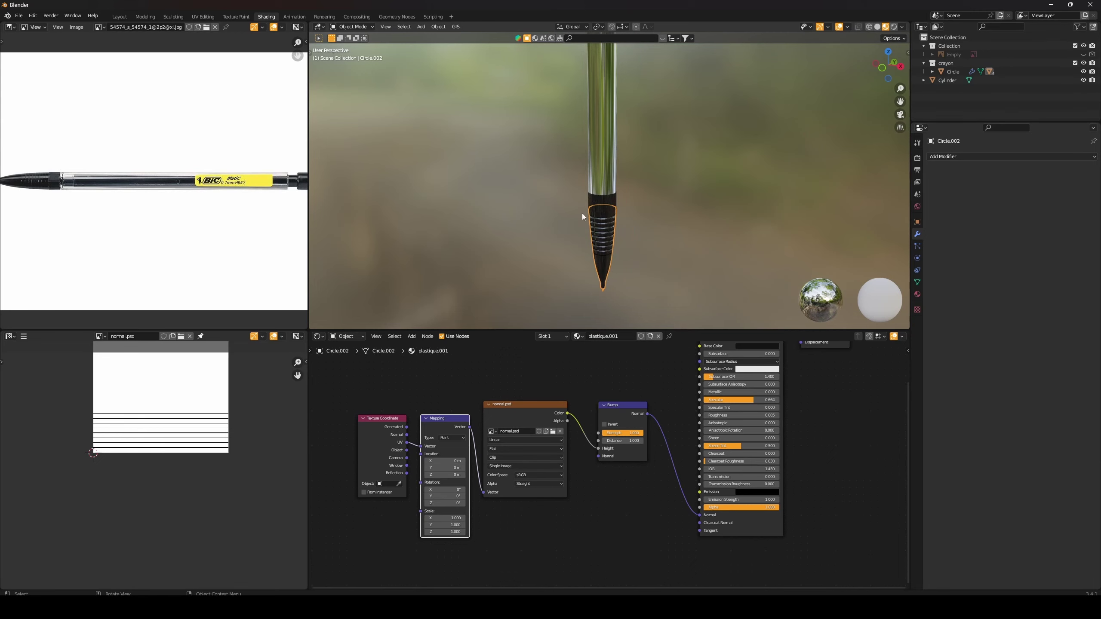
pyautogui.scroll(4, 583, 214)
# Step: Set the tip's Bump strength to about 0.667 and return to the Layout workspace
pyautogui.moveTo(641, 433); pyautogui.dragTo(625, 434)
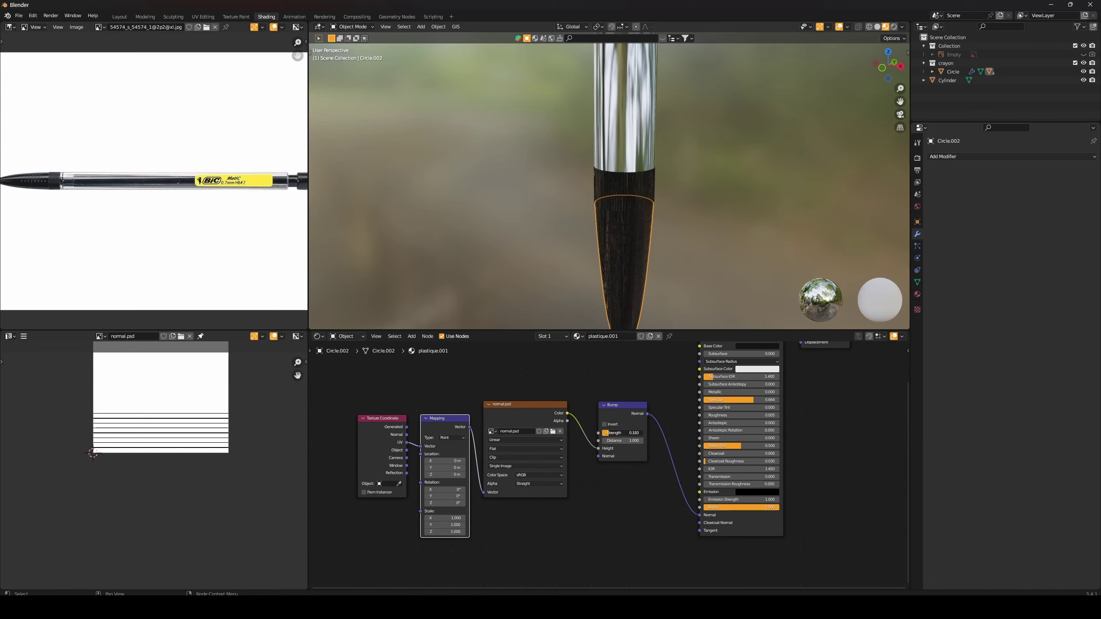
pyautogui.moveTo(625, 434)
pyautogui.mouseDown()
pyautogui.moveTo(646, 433)
pyautogui.moveTo(633, 434)
pyautogui.mouseUp()
pyautogui.scroll(5, 624, 224)
pyautogui.moveTo(626, 260); pyautogui.dragTo(600, 215, button='middle')
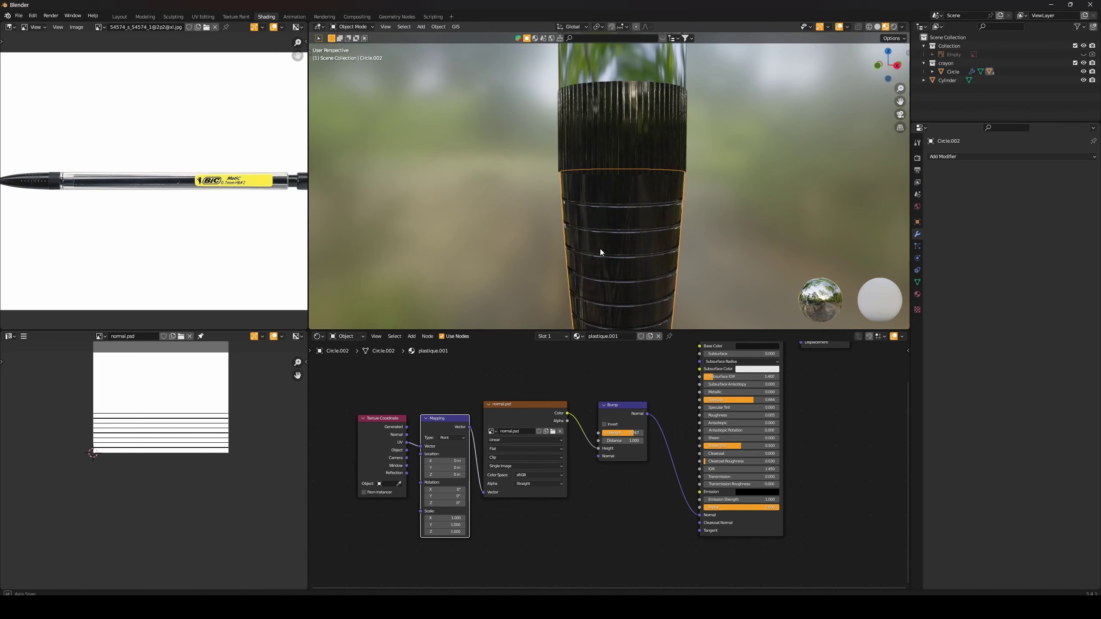
pyautogui.scroll(2, 600, 215)
pyautogui.moveTo(623, 433); pyautogui.dragTo(615, 433)
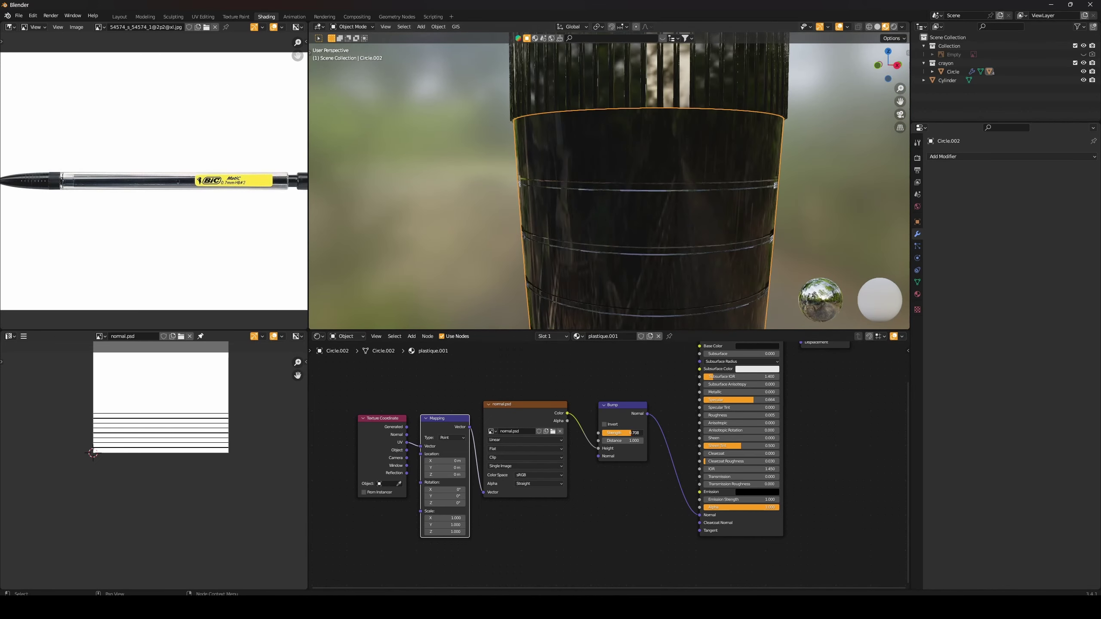
pyautogui.scroll(-5, 633, 258)
pyautogui.scroll(-3, 632, 258)
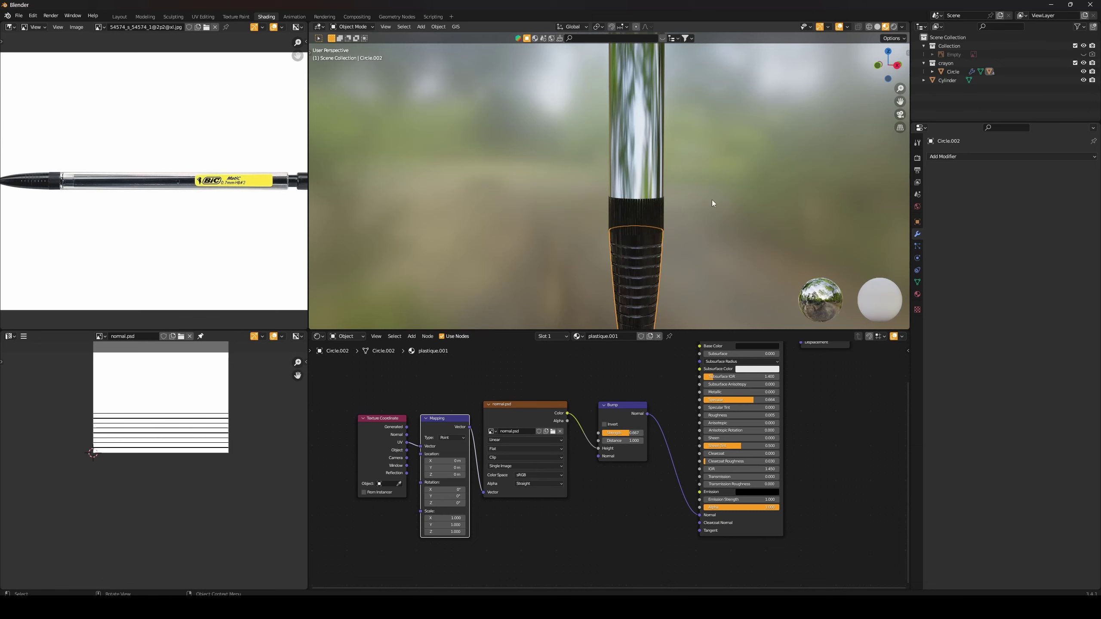
pyautogui.moveTo(712, 199); pyautogui.dragTo(652, 210, button='middle')
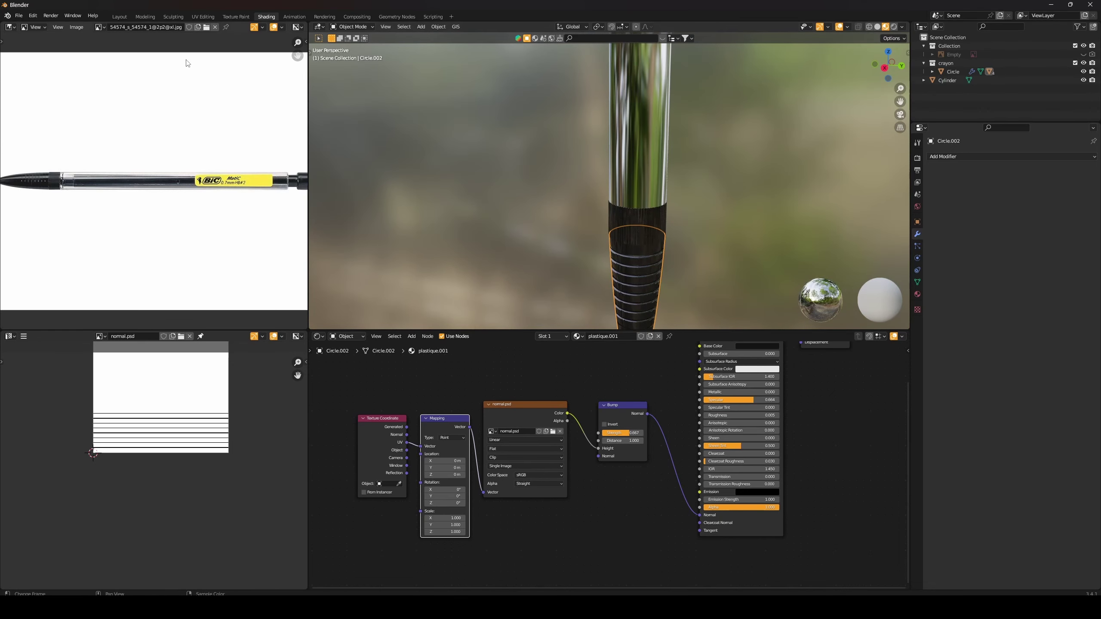
pyautogui.click(118, 18)
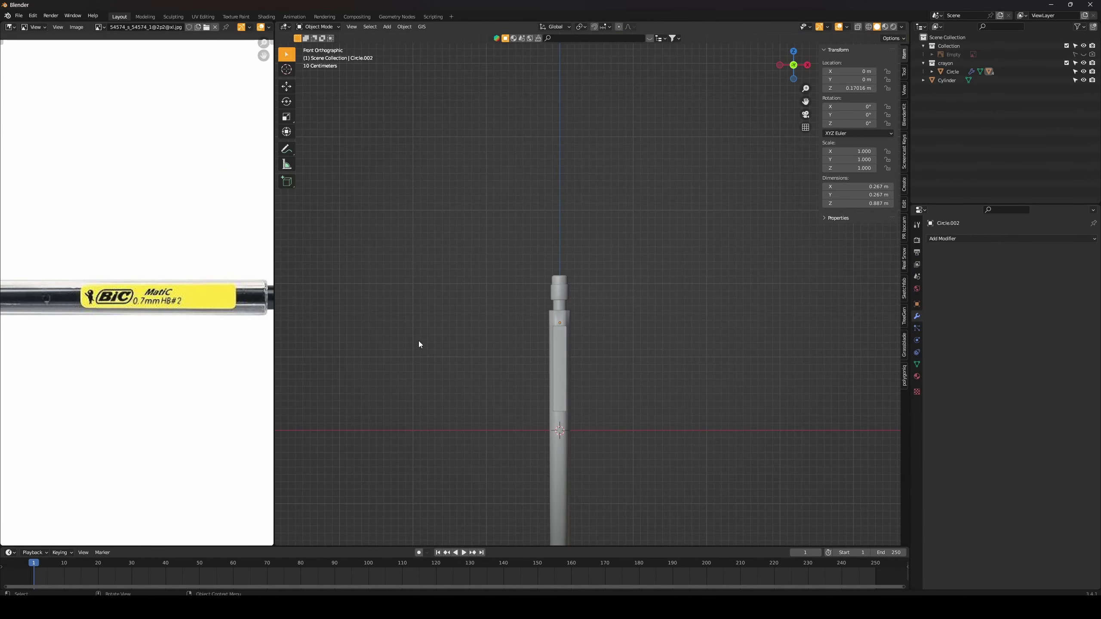
# Step: Bring the whole pencil into view and add a new collection in the Outliner
pyautogui.scroll(-4, 419, 344)
pyautogui.keyDown('shift'); pyautogui.moveTo(422, 341); pyautogui.dragTo(462, 270, button='middle'); pyautogui.keyUp('shift')
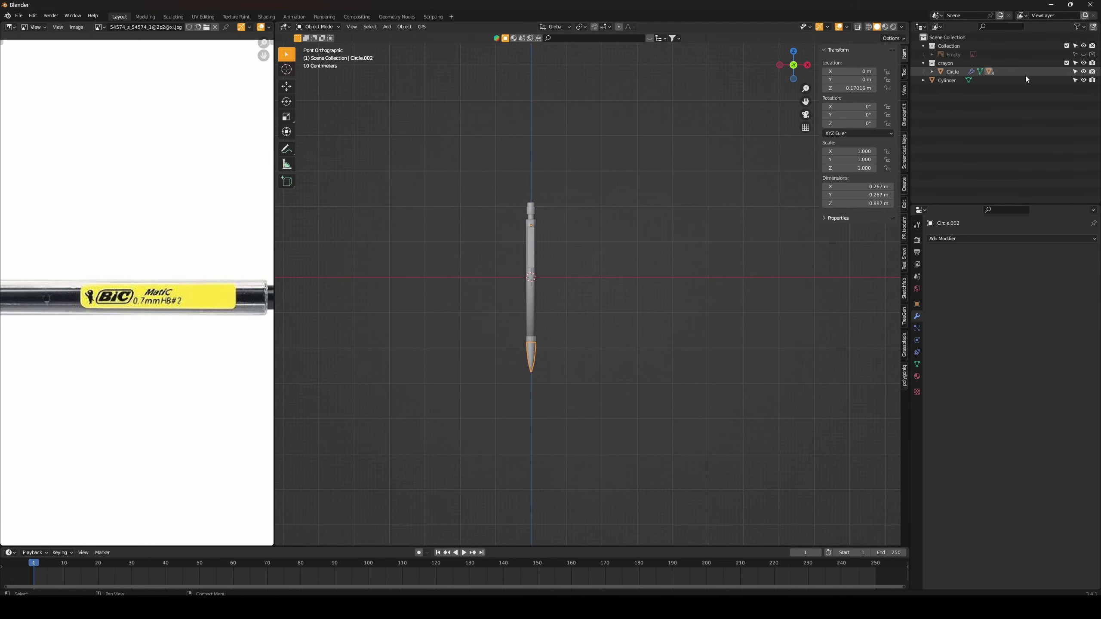
pyautogui.rightClick(938, 110)
pyautogui.click(938, 106)
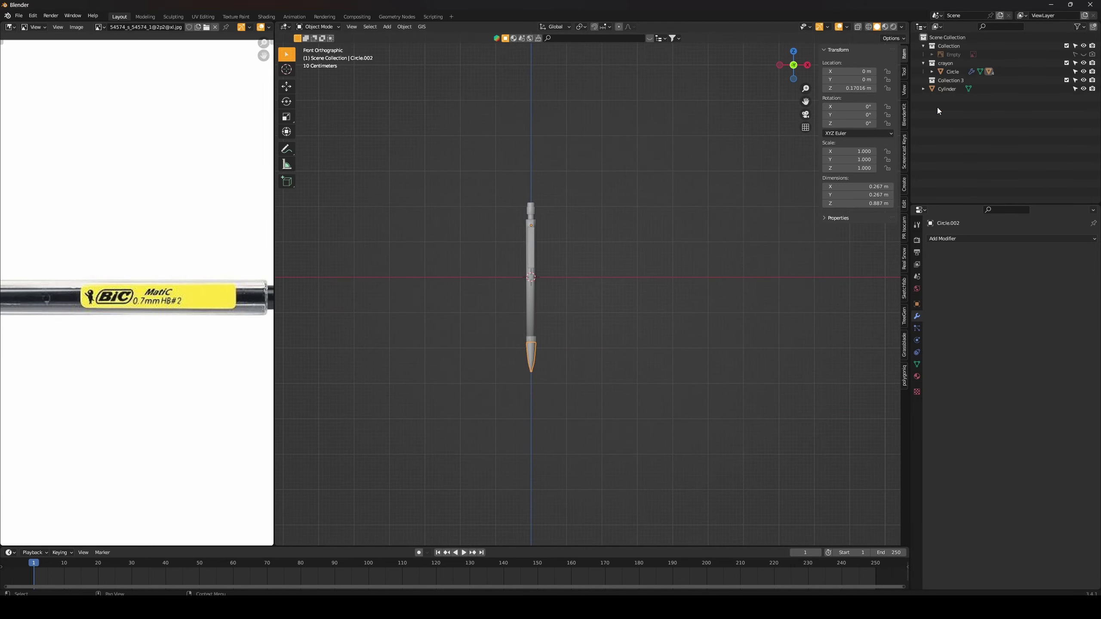
# Step: Rename the new collection to decor and move the Cylinder into the crayon collection
pyautogui.doubleClick(962, 80)
pyautogui.write('cor')
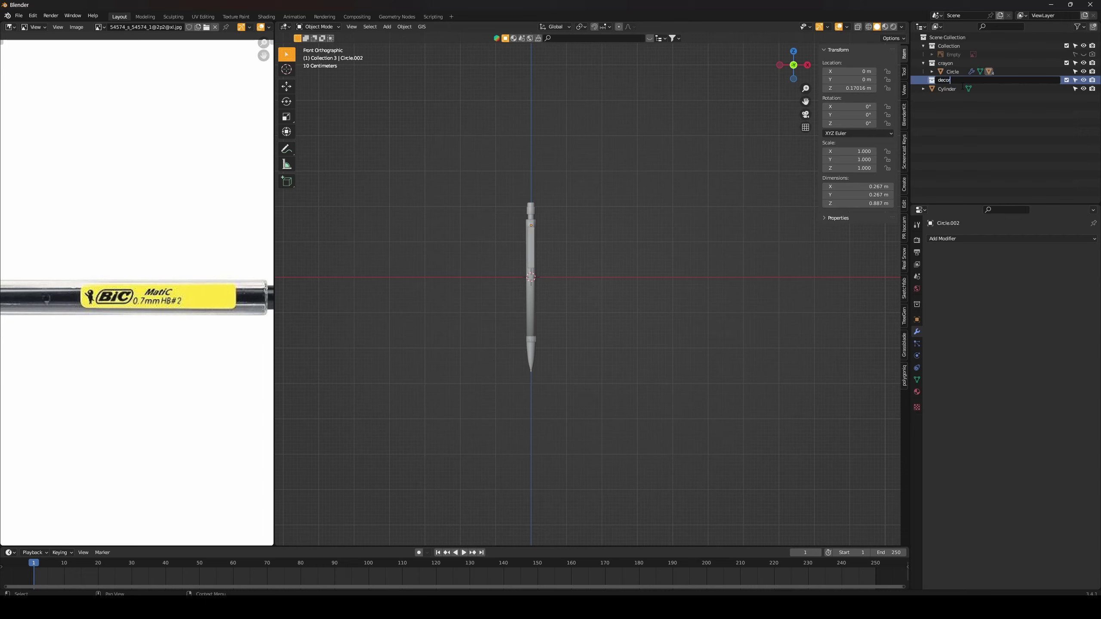
pyautogui.press('Return')
pyautogui.click(948, 91)
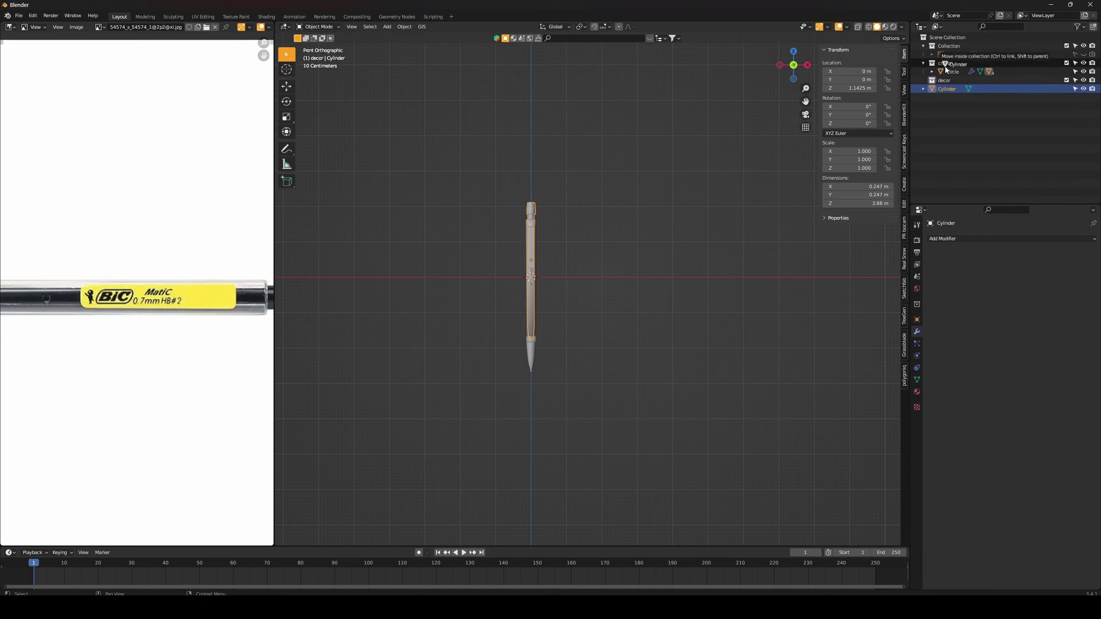
pyautogui.moveTo(940, 90); pyautogui.dragTo(954, 73)
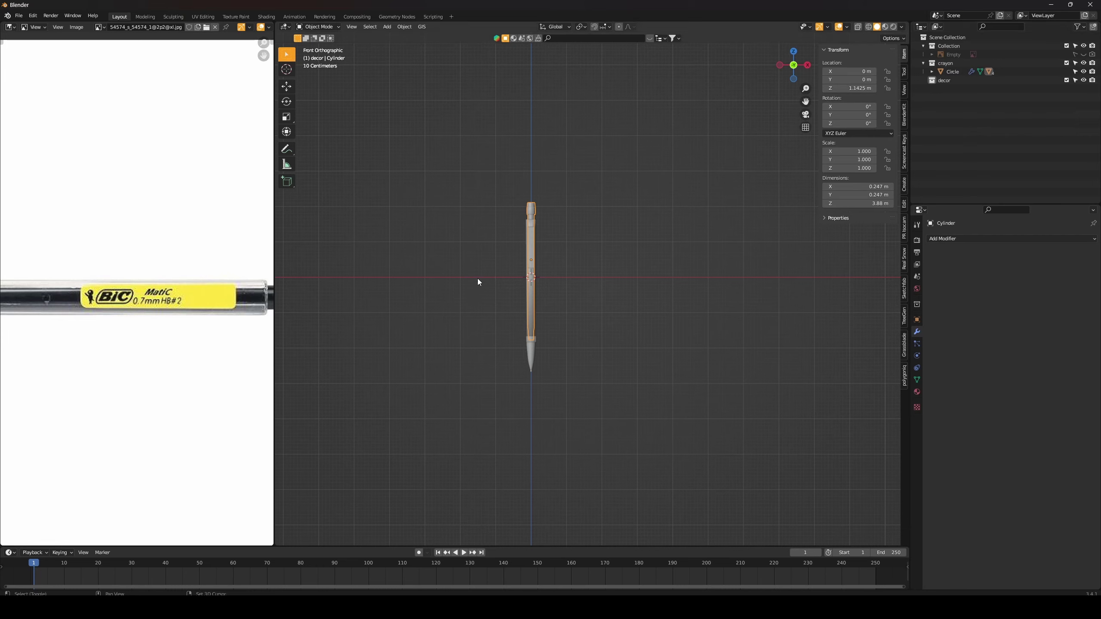
# Step: Add a plane and scale it by 5 then by 2 into a 20 m floor
pyautogui.hotkey('shift', 'a')
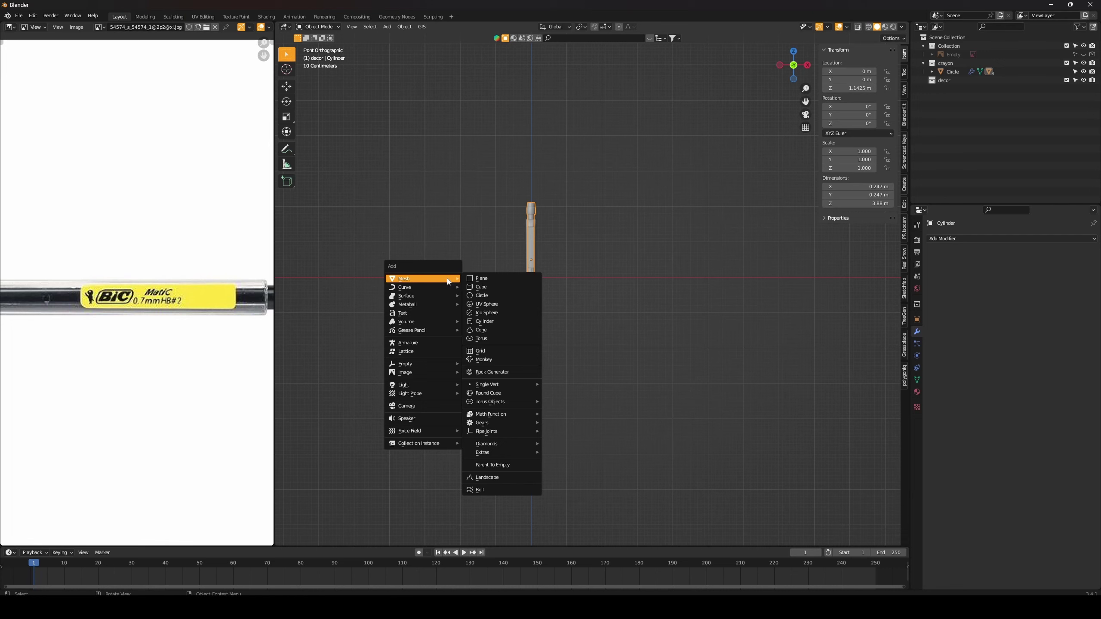
pyautogui.click(497, 280)
pyautogui.press('s')
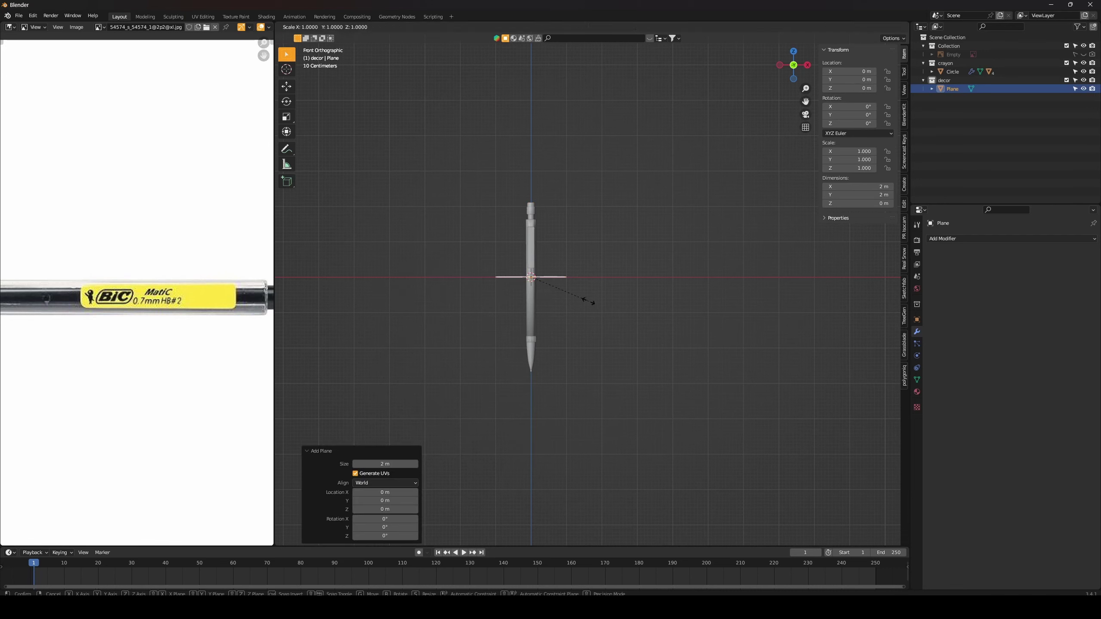
pyautogui.press('5')
pyautogui.press('Return')
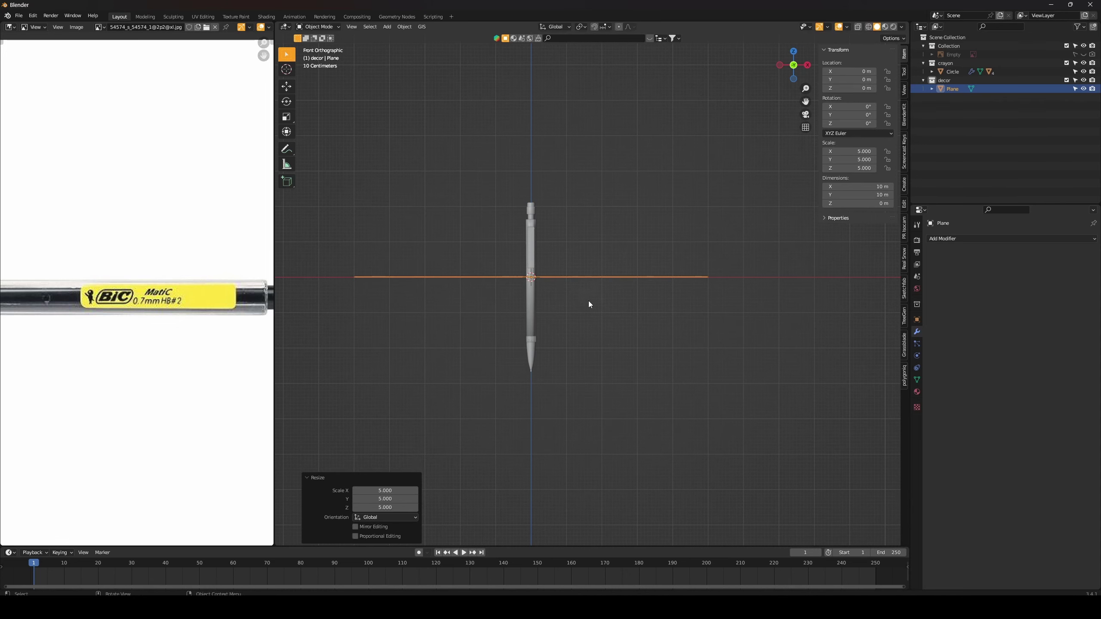
pyautogui.press('s')
pyautogui.press('2')
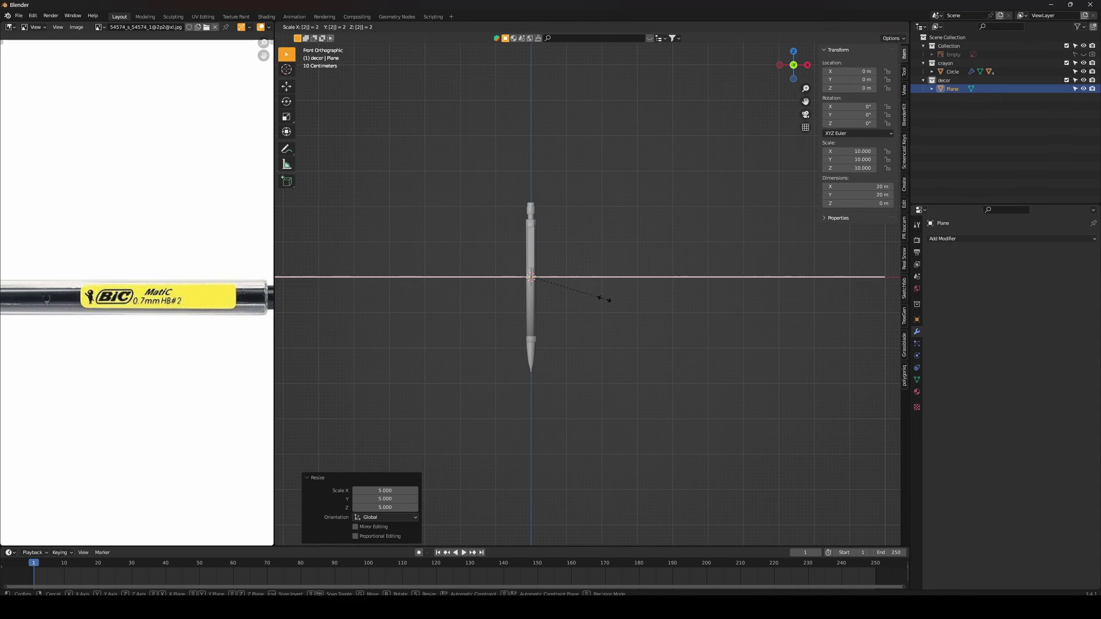
pyautogui.press('Return')
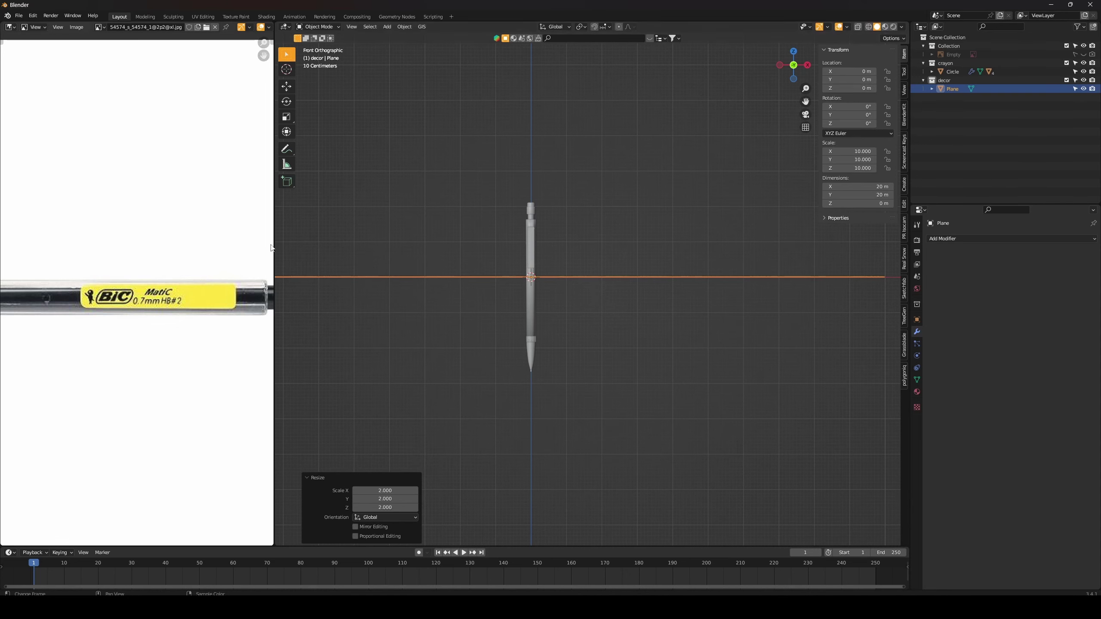
# Step: Turn the left reference-image area into a second 3D Viewport and view from the right side
pyautogui.moveTo(274, 246); pyautogui.dragTo(265, 234)
pyautogui.click(9, 27)
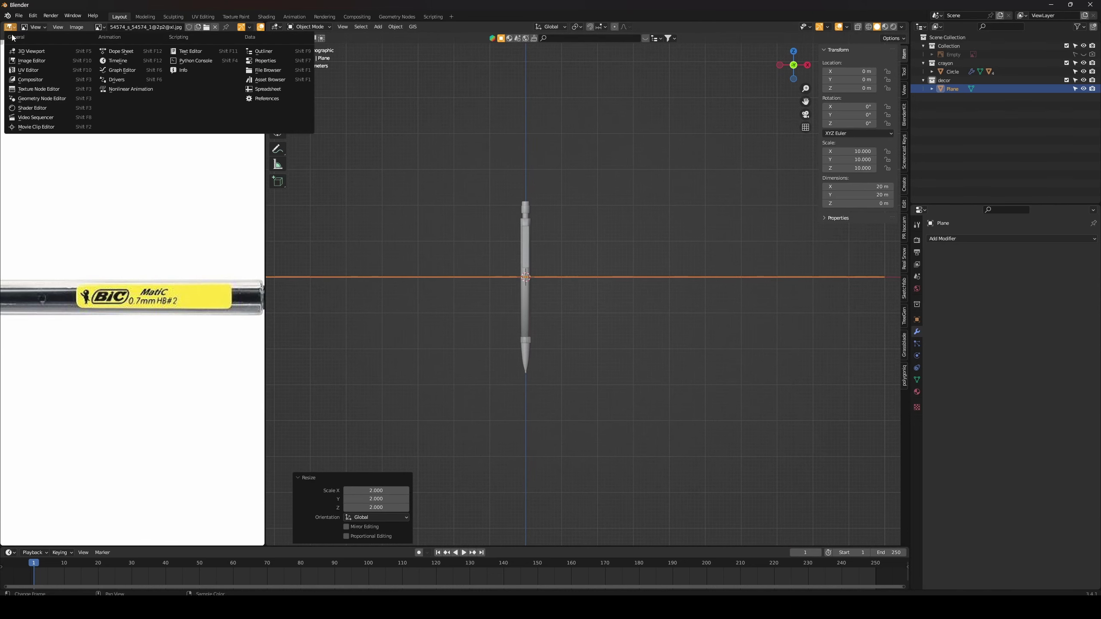
pyautogui.click(31, 53)
pyautogui.keyDown('shift'); pyautogui.moveTo(147, 268); pyautogui.dragTo(125, 190, button='middle'); pyautogui.keyUp('shift')
pyautogui.moveTo(777, 306)
pyautogui.mouseDown(button='middle')
pyautogui.moveTo(733, 289)
pyautogui.moveTo(652, 294)
pyautogui.moveTo(649, 309)
pyautogui.mouseUp(button='middle')
pyautogui.scroll(-5, 679, 293)
pyautogui.press('KP_3')
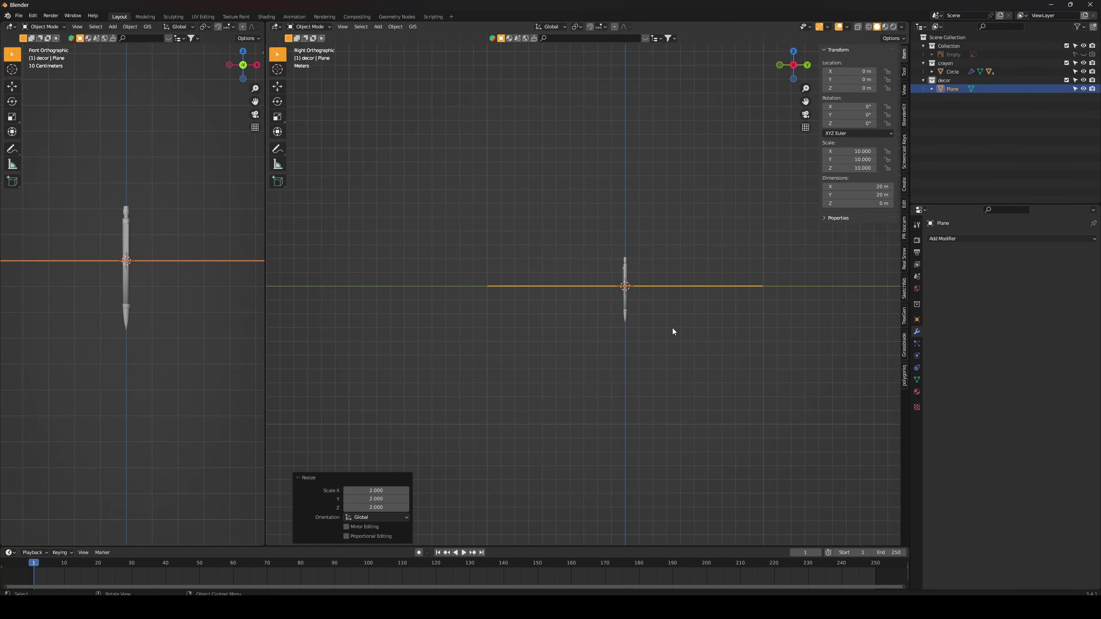
# Step: Duplicate the floor plane, rotate the copy 90° upright, and place it behind as a back wall
pyautogui.hotkey('shift', 'd')
pyautogui.press('Escape')
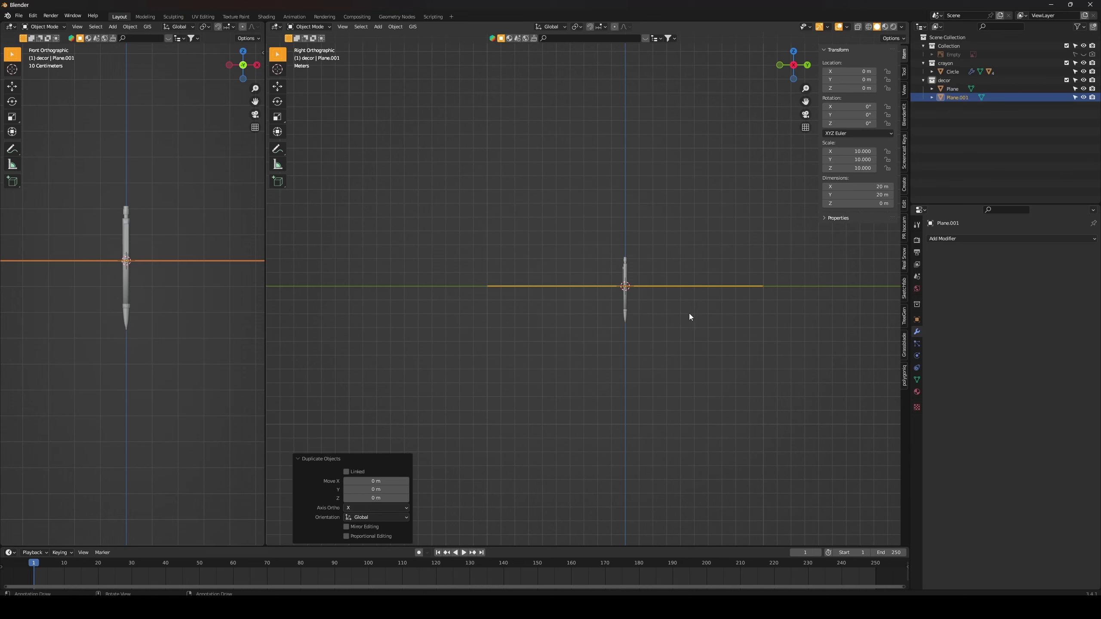
pyautogui.press('r')
pyautogui.press('9')
pyautogui.press('0')
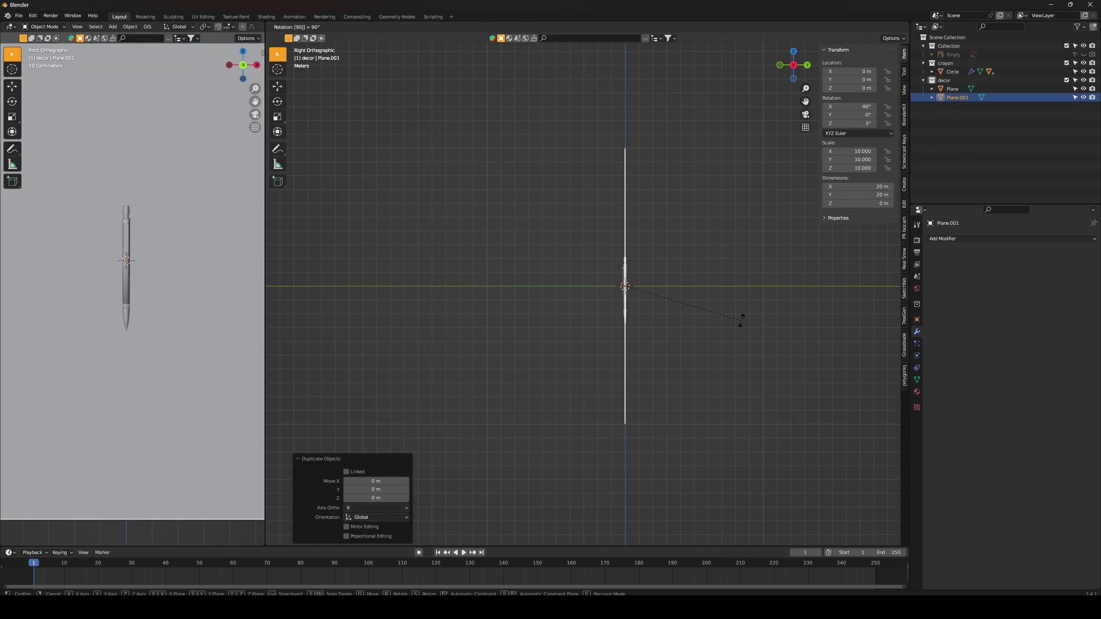
pyautogui.press('Return')
pyautogui.press('g')
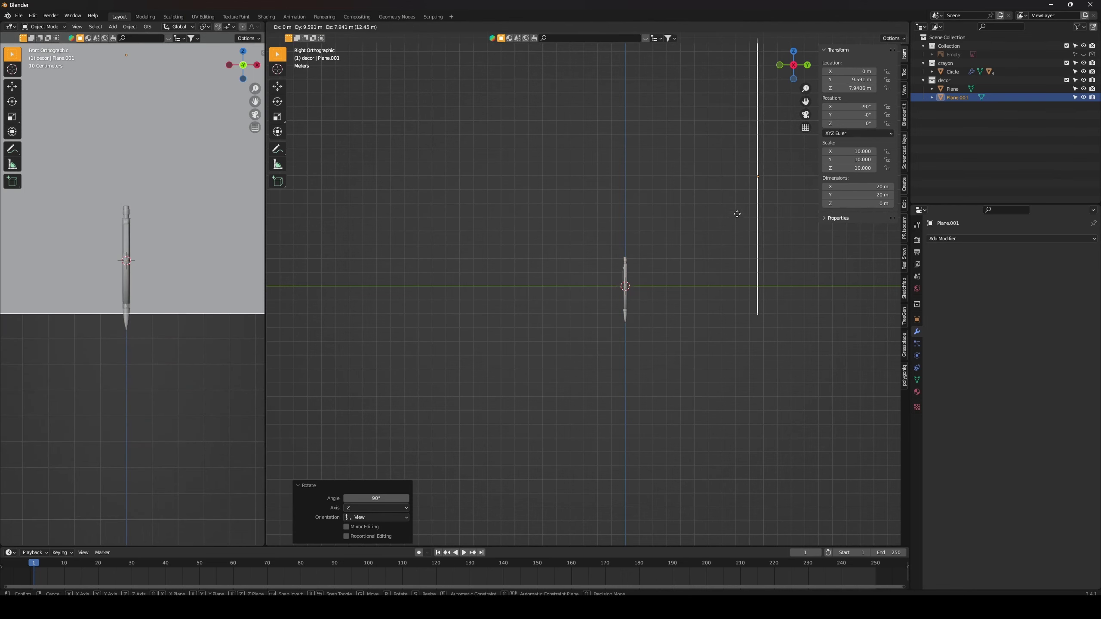
pyautogui.click(723, 189)
# Step: Orbit to inspect the backdrop wall, then return to the front view
pyautogui.moveTo(682, 226)
pyautogui.mouseDown(button='middle')
pyautogui.moveTo(587, 270)
pyautogui.moveTo(705, 284)
pyautogui.moveTo(586, 260)
pyautogui.mouseUp(button='middle')
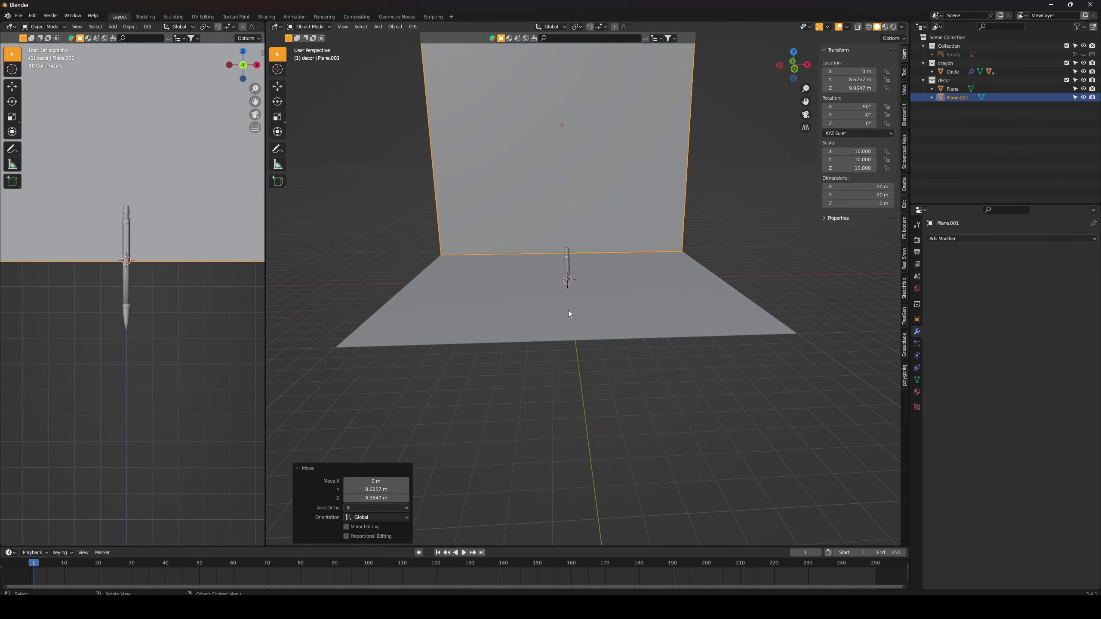
pyautogui.moveTo(568, 309); pyautogui.dragTo(571, 306, button='middle')
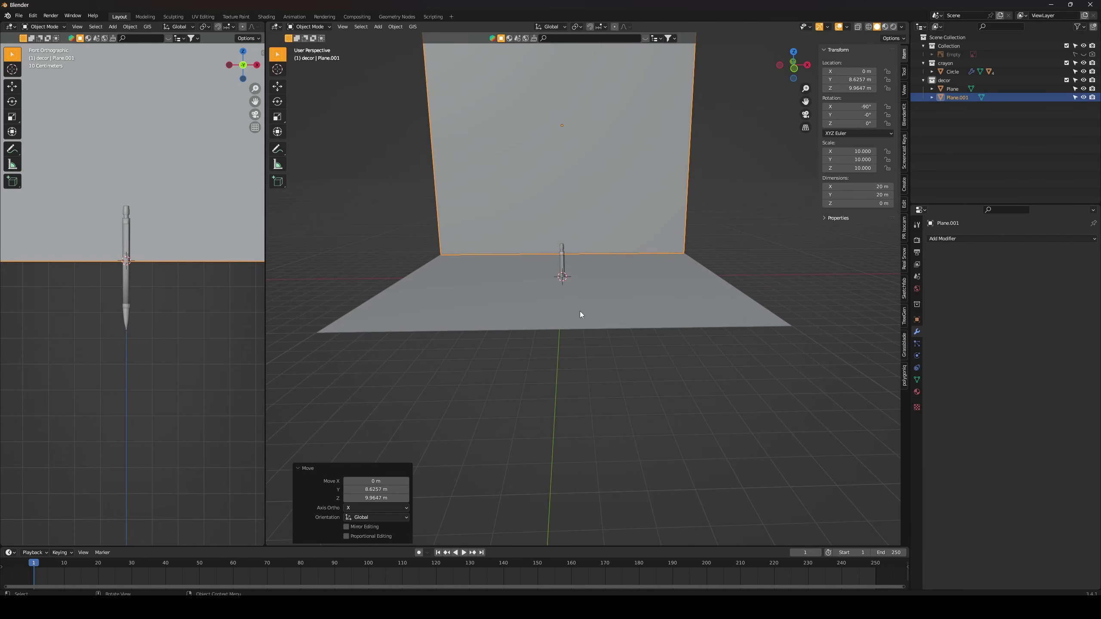
pyautogui.press('KP_1')
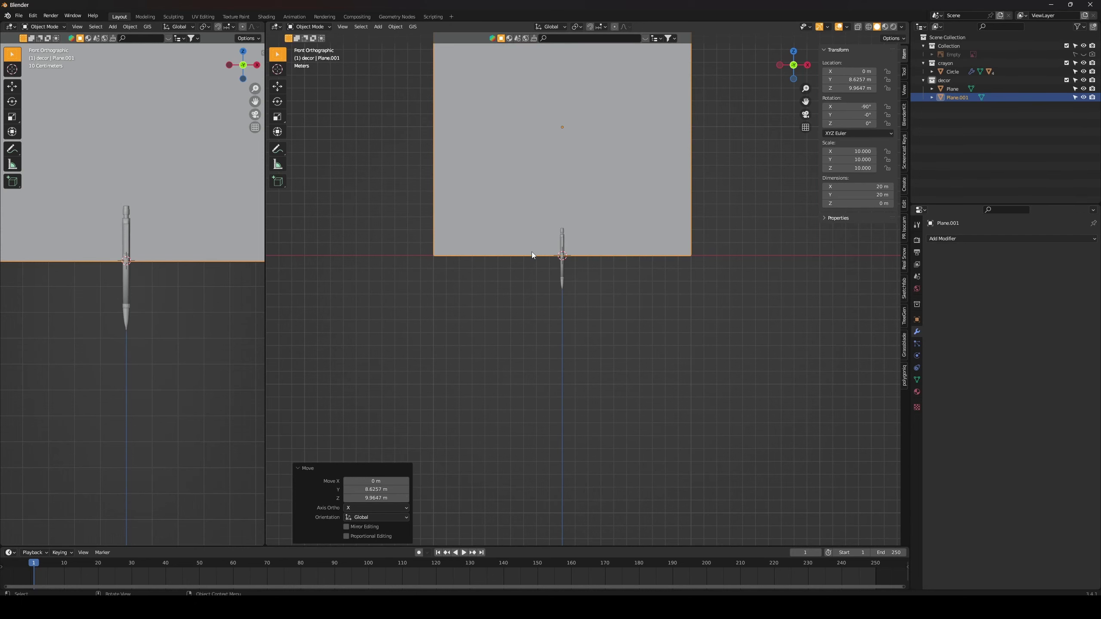
pyautogui.hotkey('shift', 'a')
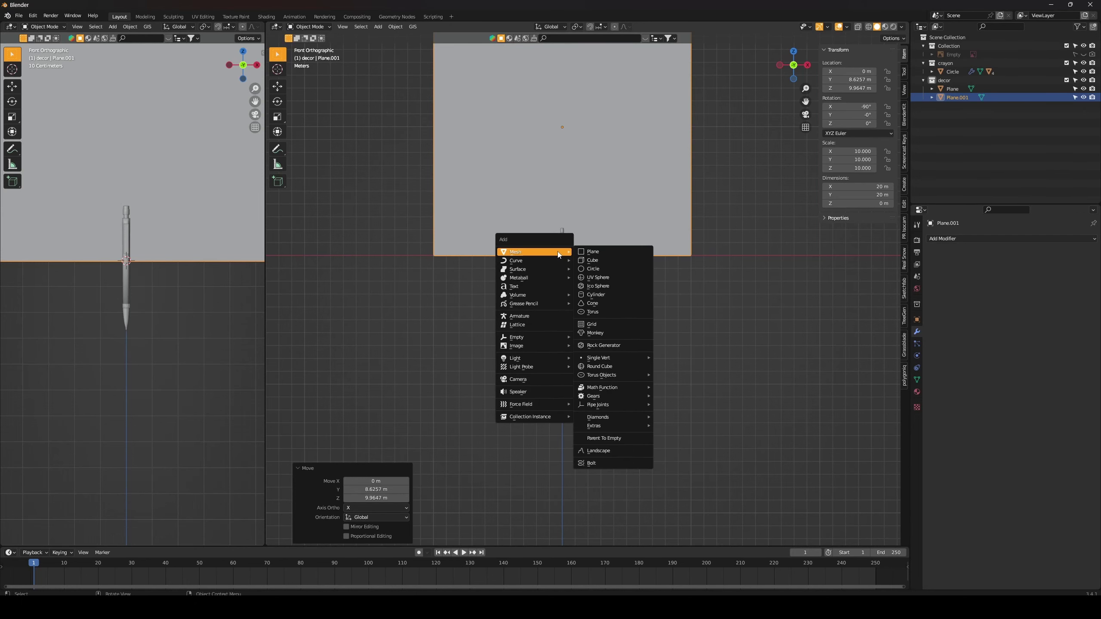
# Step: Add a cube and raise it along Z so it rests on the floor
pyautogui.click(591, 260)
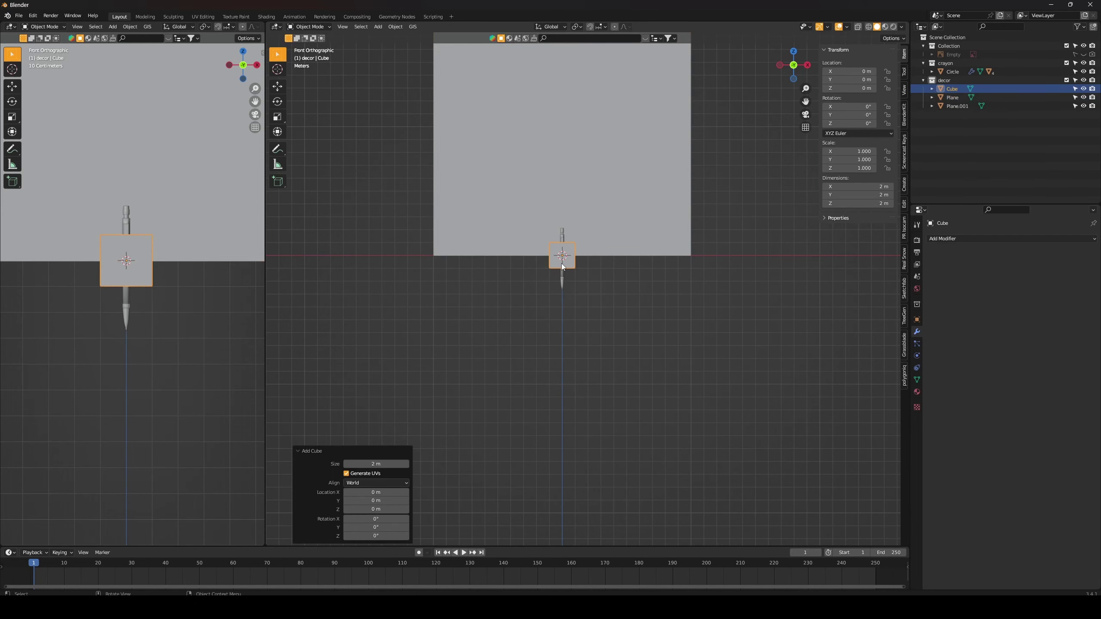
pyautogui.scroll(1, 562, 266)
pyautogui.press('g')
pyautogui.press('z')
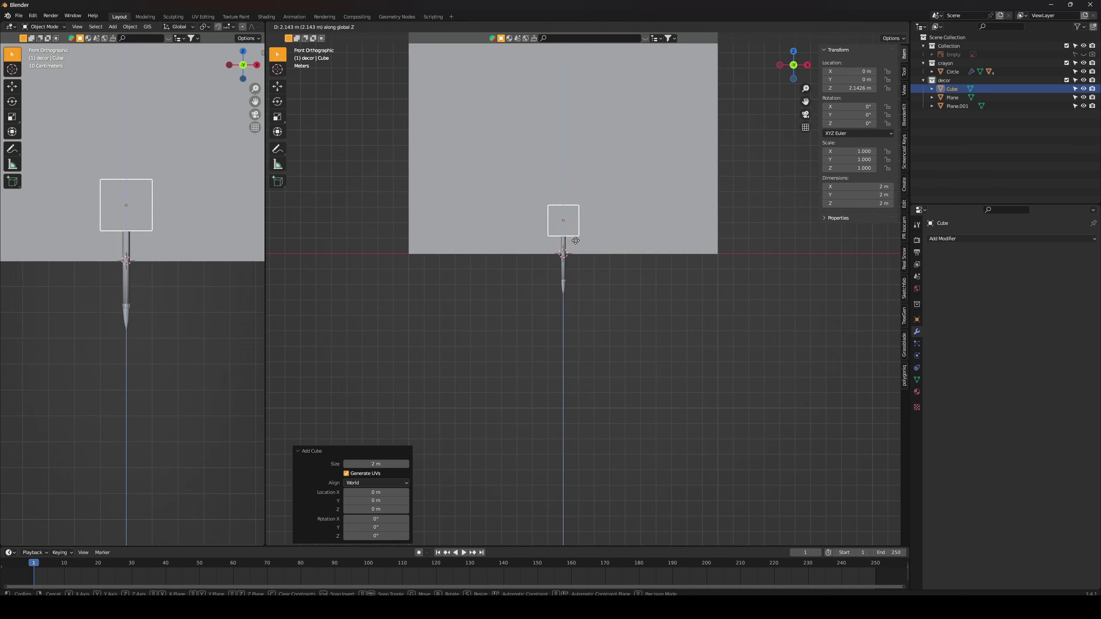
pyautogui.click(574, 237)
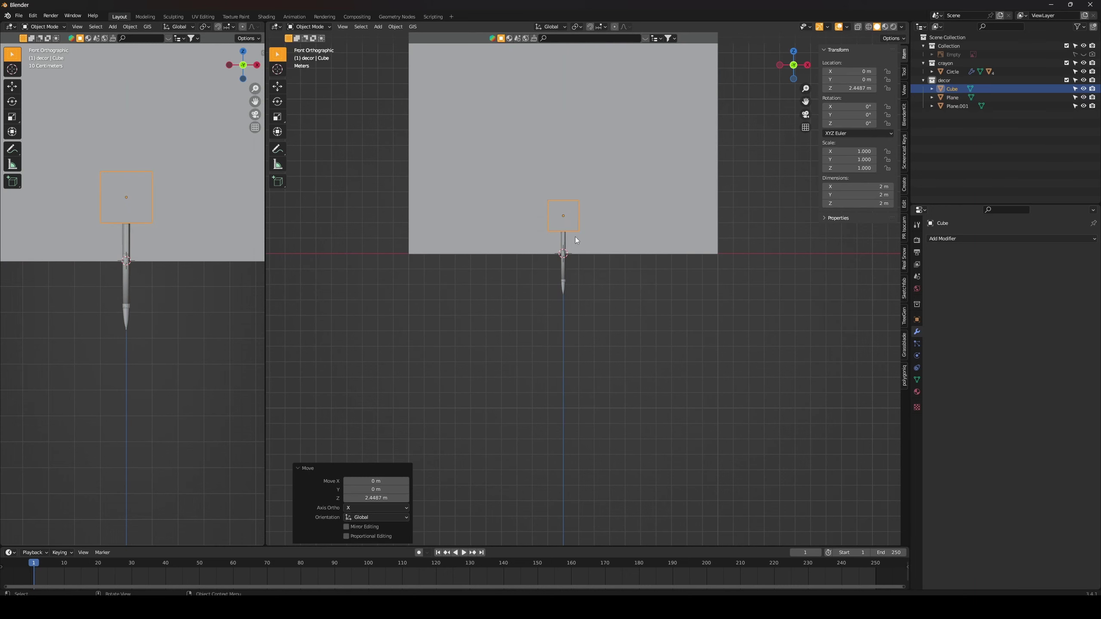
# Step: Move the pencil up so it sits above the cube
pyautogui.click(564, 266)
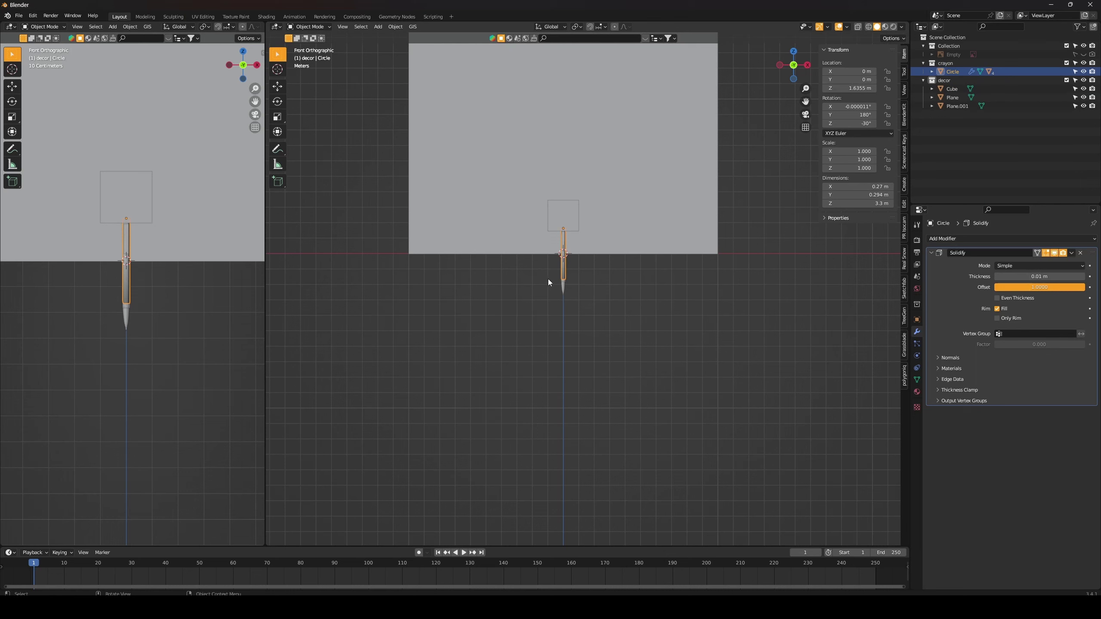
pyautogui.press('g')
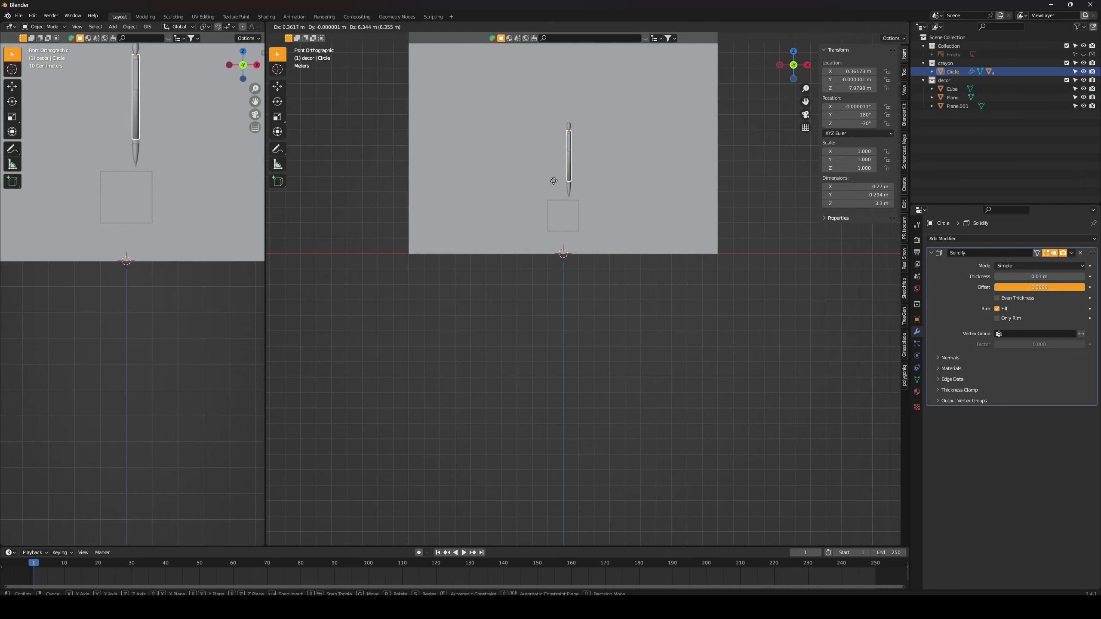
pyautogui.click(553, 183)
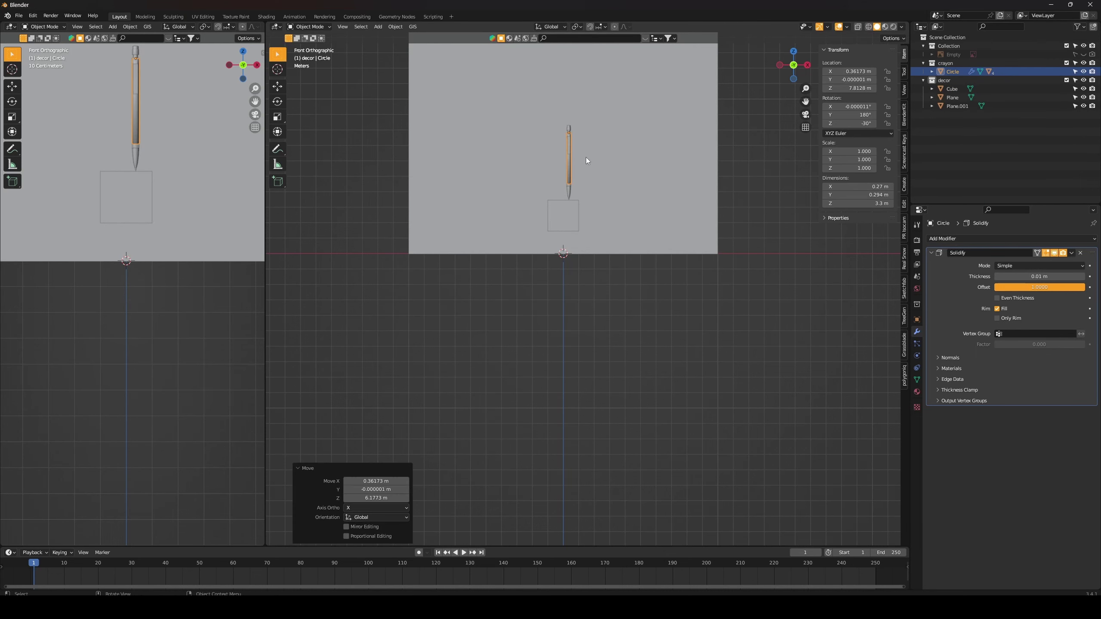
pyautogui.scroll(4, 581, 139)
pyautogui.scroll(1, 581, 138)
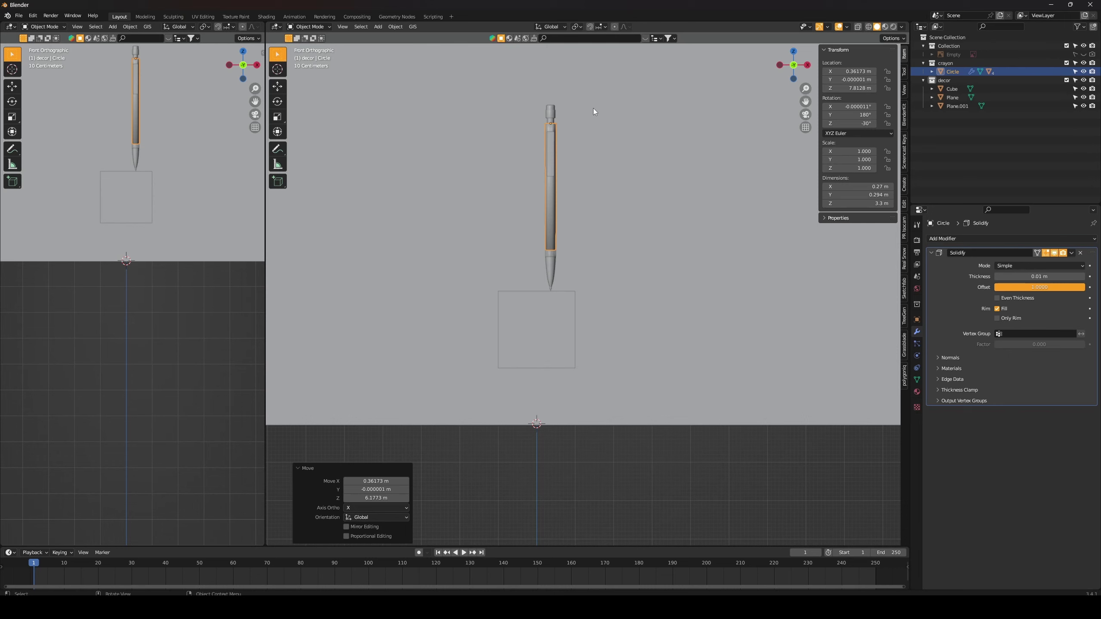
# Step: Tilt the pencil about 14.3° and shift it 1.1965 m along X so its tip touches the cube
pyautogui.press('r')
pyautogui.click(611, 122)
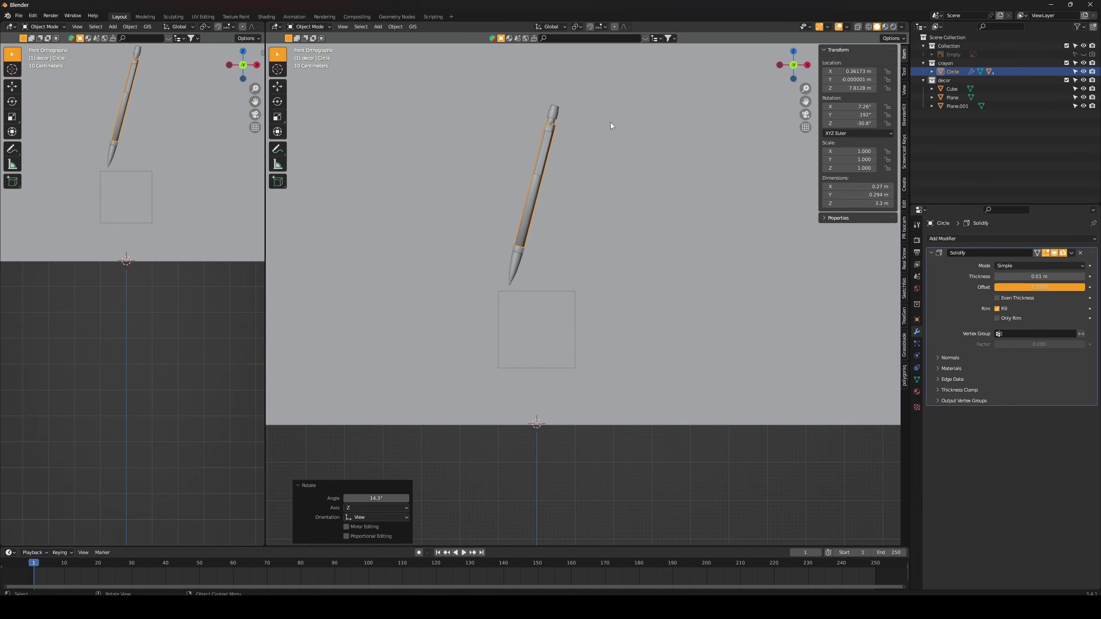
pyautogui.press('g')
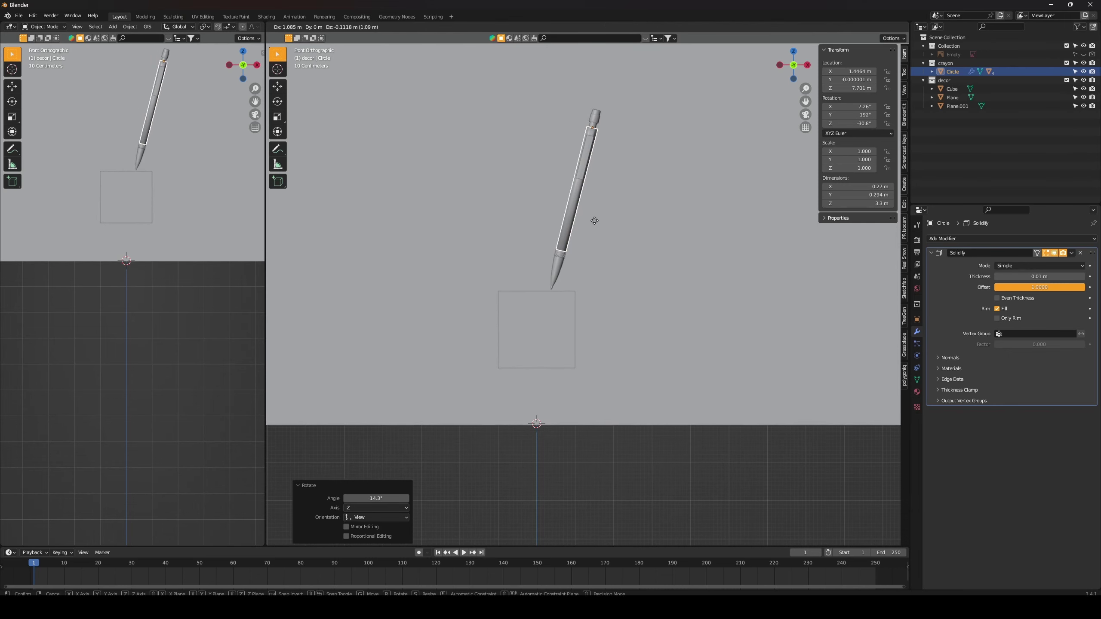
pyautogui.click(598, 225)
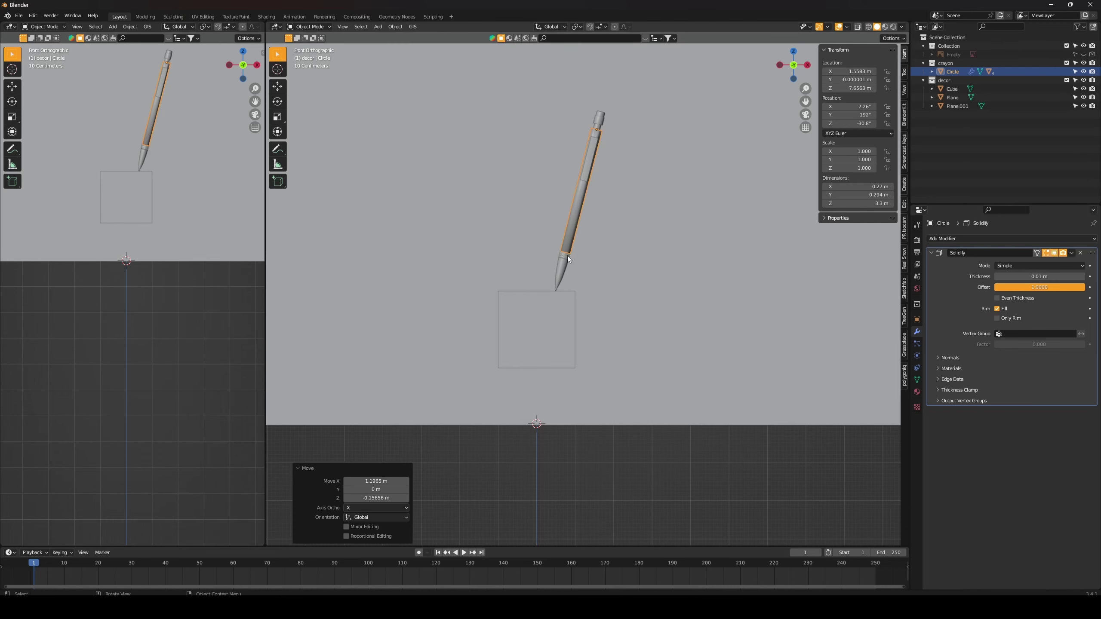
pyautogui.scroll(3, 568, 256)
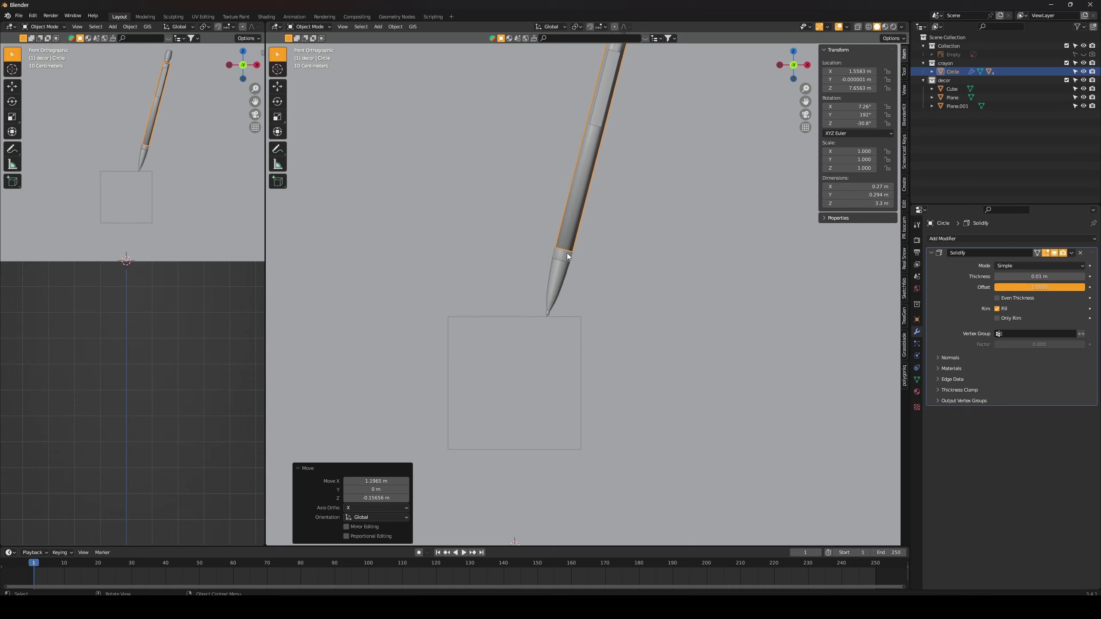
pyautogui.click(548, 314)
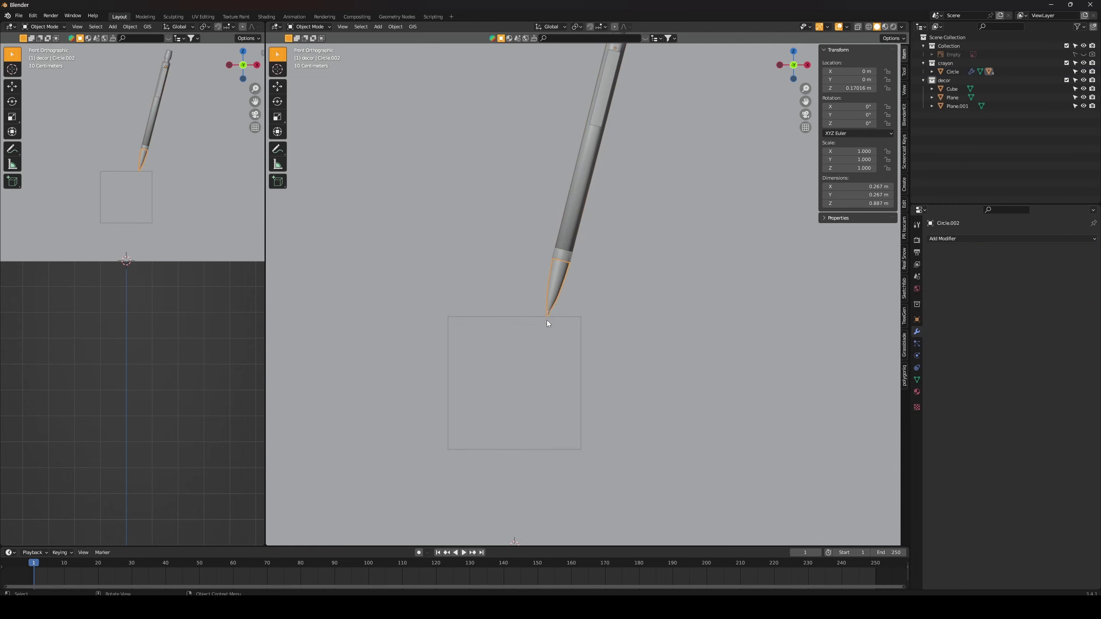
# Step: Enter Edit Mode on the tip piece Circle.002 and clear its mesh selection
pyautogui.scroll(3, 547, 317)
pyautogui.scroll(3, 546, 317)
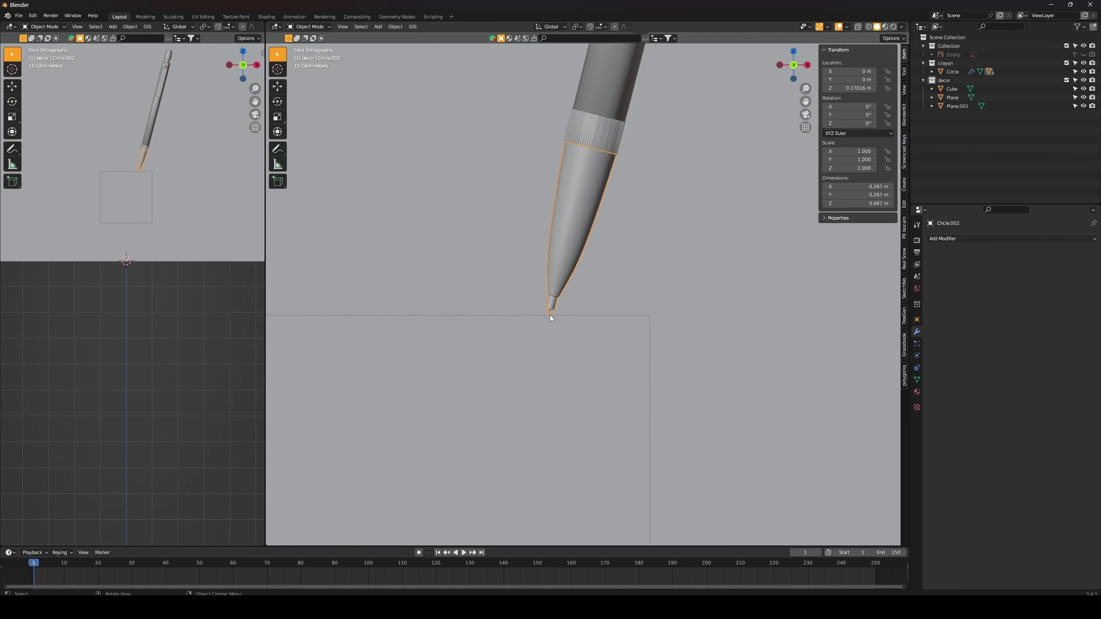
pyautogui.press('Tab')
pyautogui.scroll(2, 550, 314)
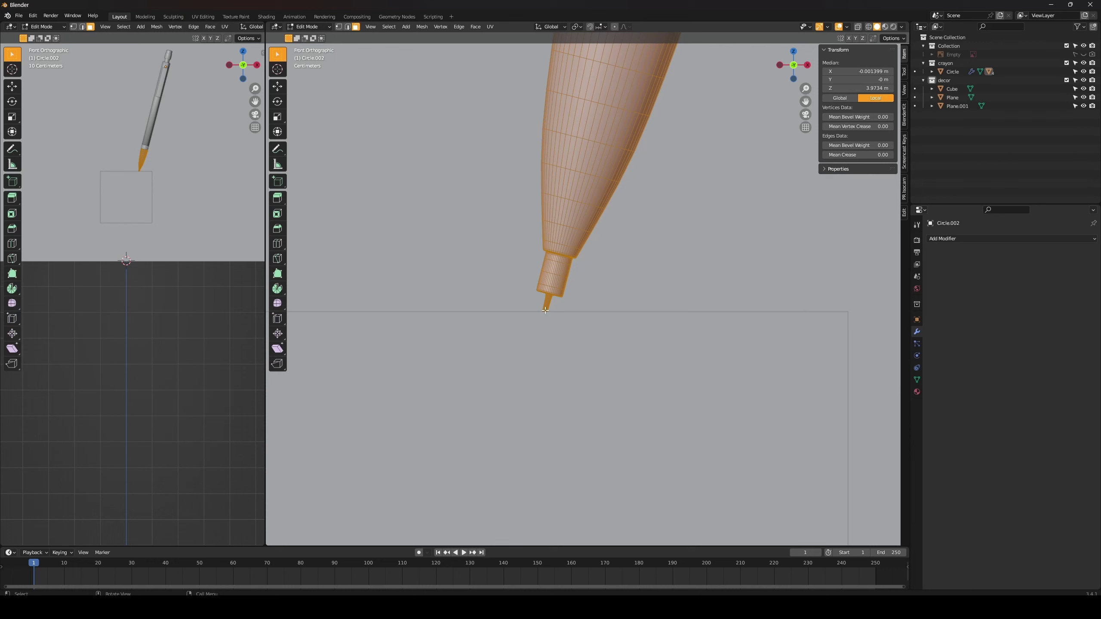
pyautogui.click(546, 310)
pyautogui.moveTo(545, 310); pyautogui.dragTo(569, 300, button='middle')
pyautogui.scroll(2, 567, 300)
pyautogui.scroll(2, 555, 281)
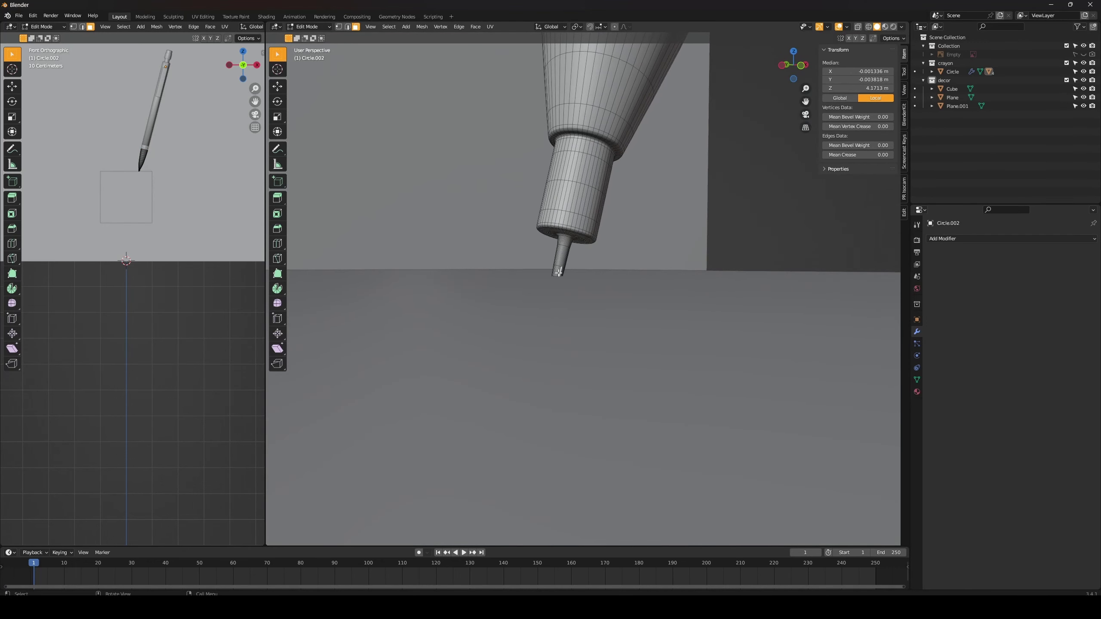
# Step: Isolate the tip in Local view and select the single vertex at its point
pyautogui.press('KP_Divide')
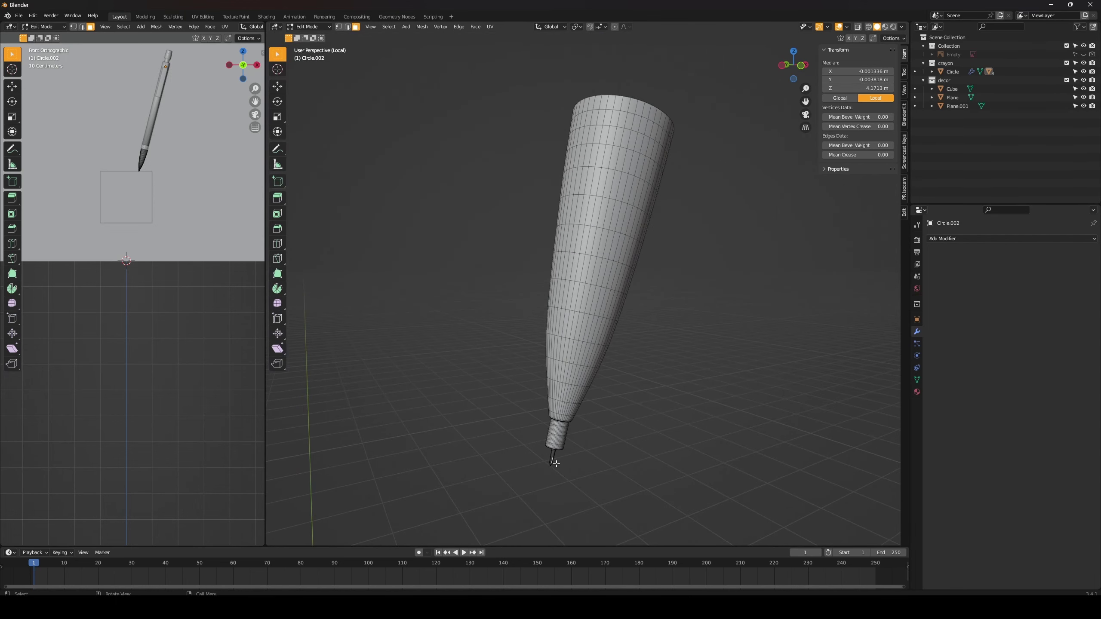
pyautogui.moveTo(556, 463); pyautogui.dragTo(545, 424, button='middle')
pyautogui.scroll(1, 547, 447)
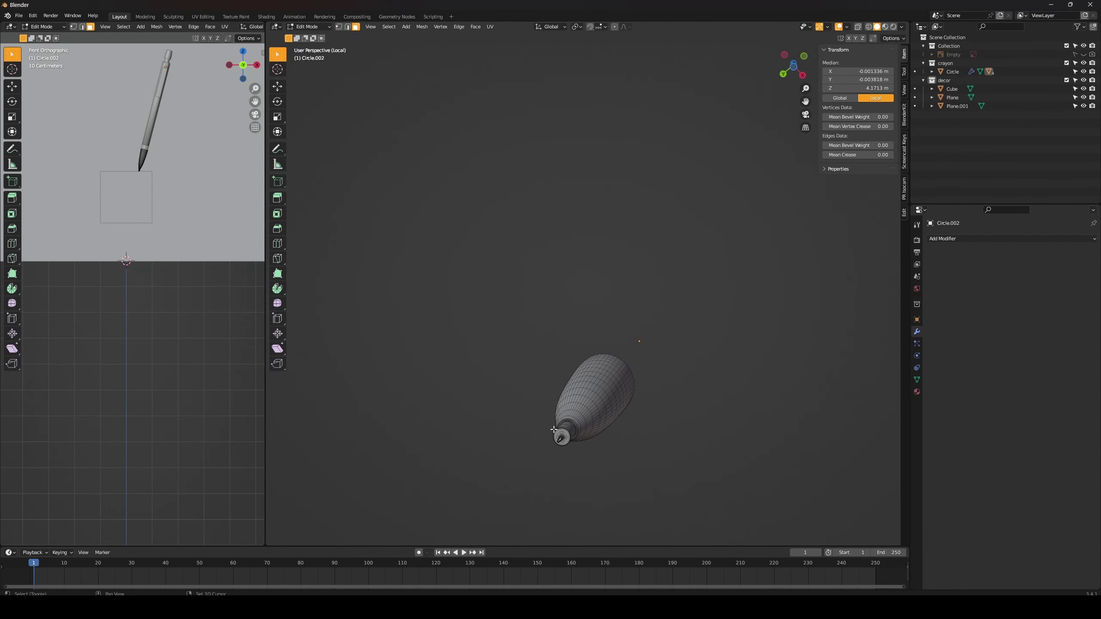
pyautogui.scroll(3, 554, 435)
pyautogui.click(572, 468)
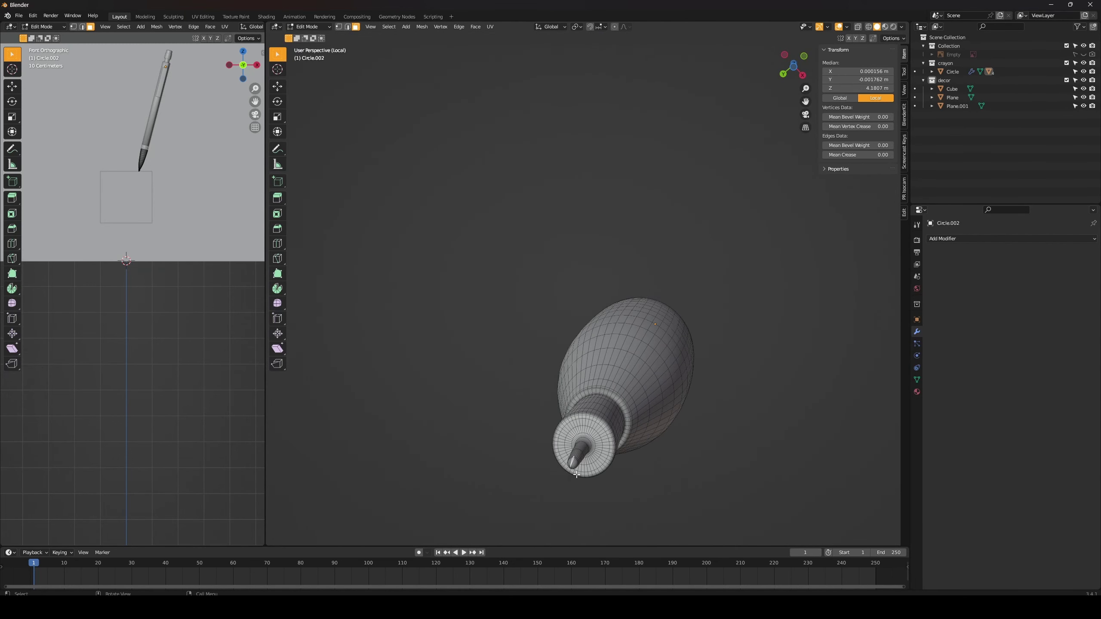
pyautogui.click(338, 27)
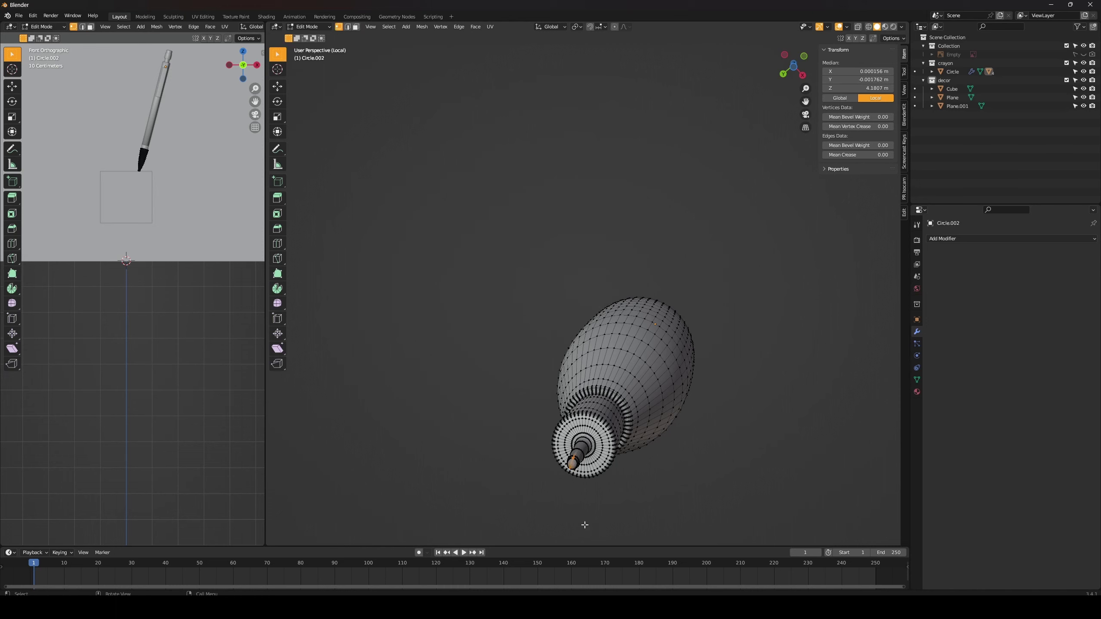
pyautogui.click(570, 469)
pyautogui.moveTo(593, 479); pyautogui.dragTo(573, 485, button='middle')
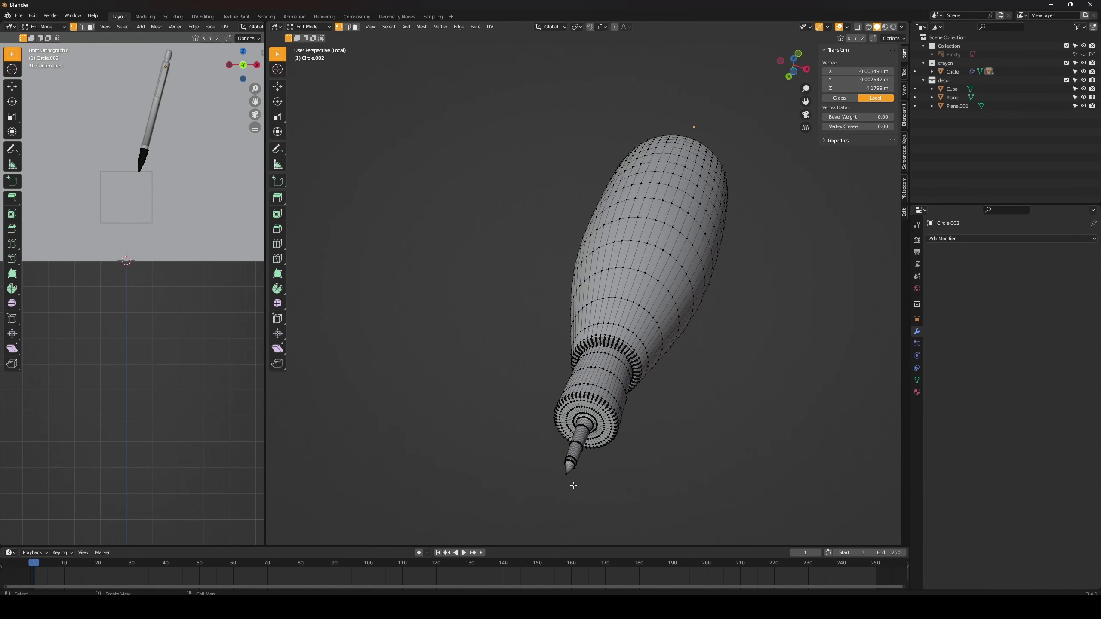
pyautogui.click(566, 474)
# Step: Snap the 3D cursor to the tip vertex in front view and return to Object Mode
pyautogui.press('KP_1')
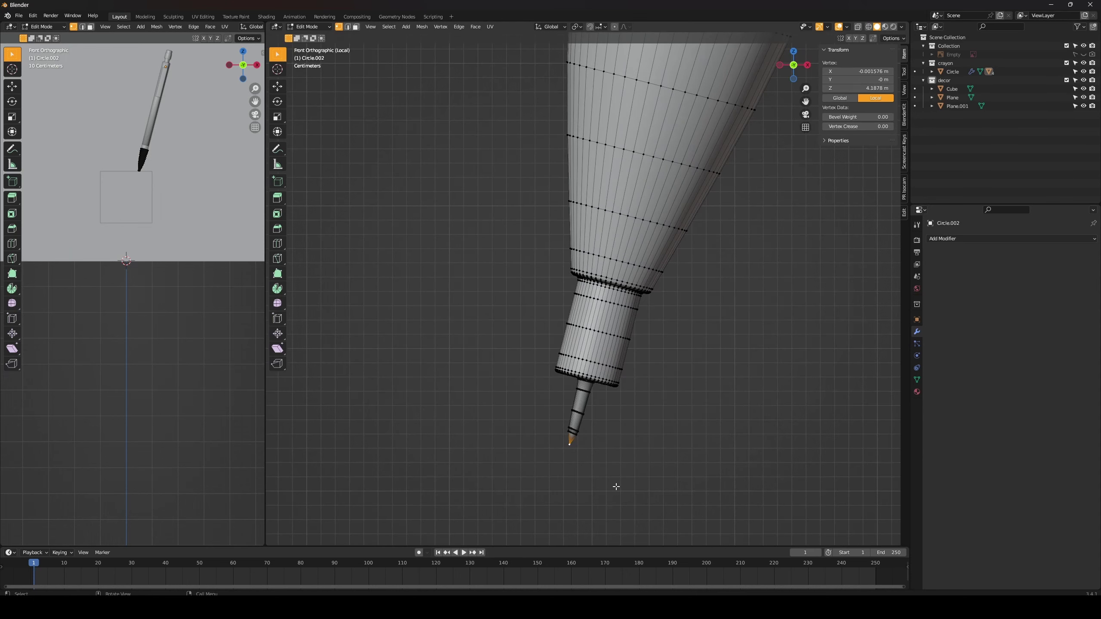
pyautogui.hotkey('shift', 's')
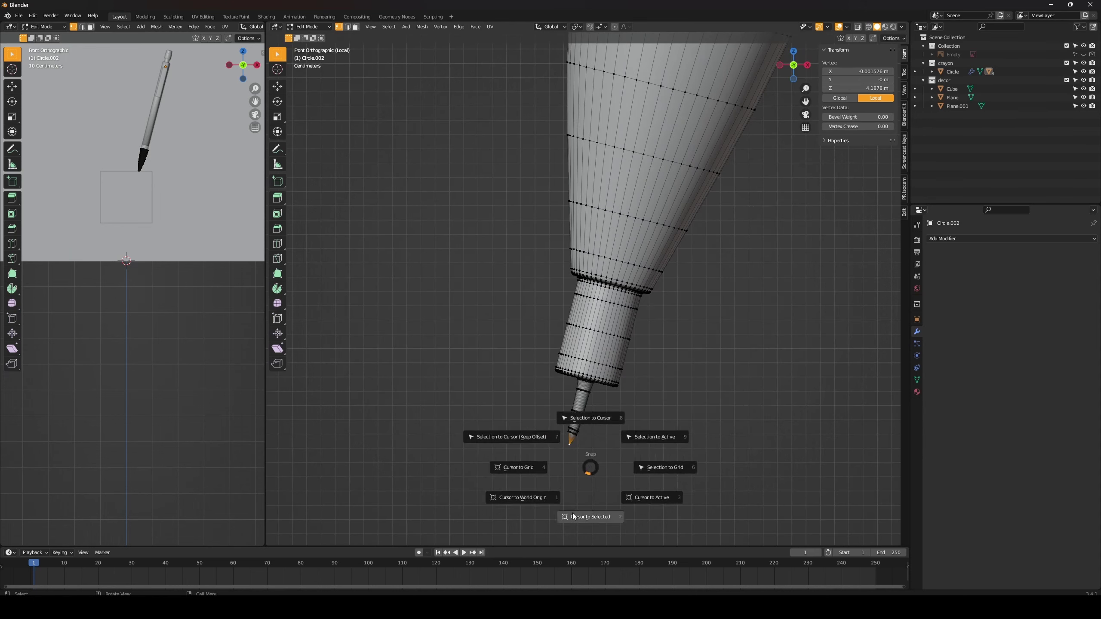
pyautogui.click(574, 516)
pyautogui.press('Tab')
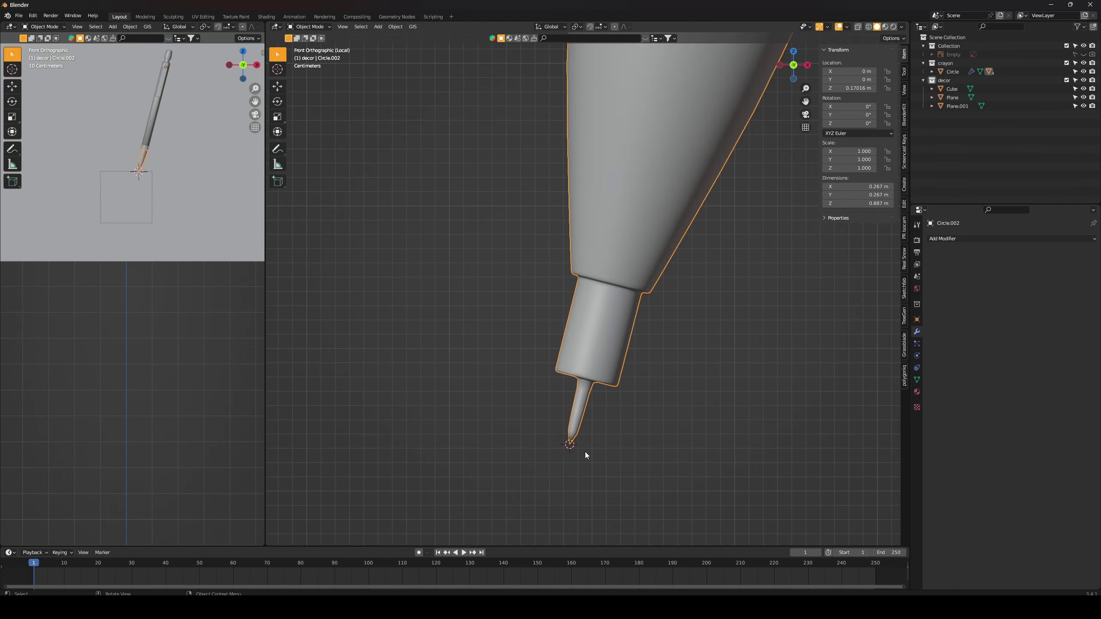
# Step: Leave Local view and return to the front orthographic view of the scene
pyautogui.scroll(2, 585, 452)
pyautogui.scroll(3, 672, 295)
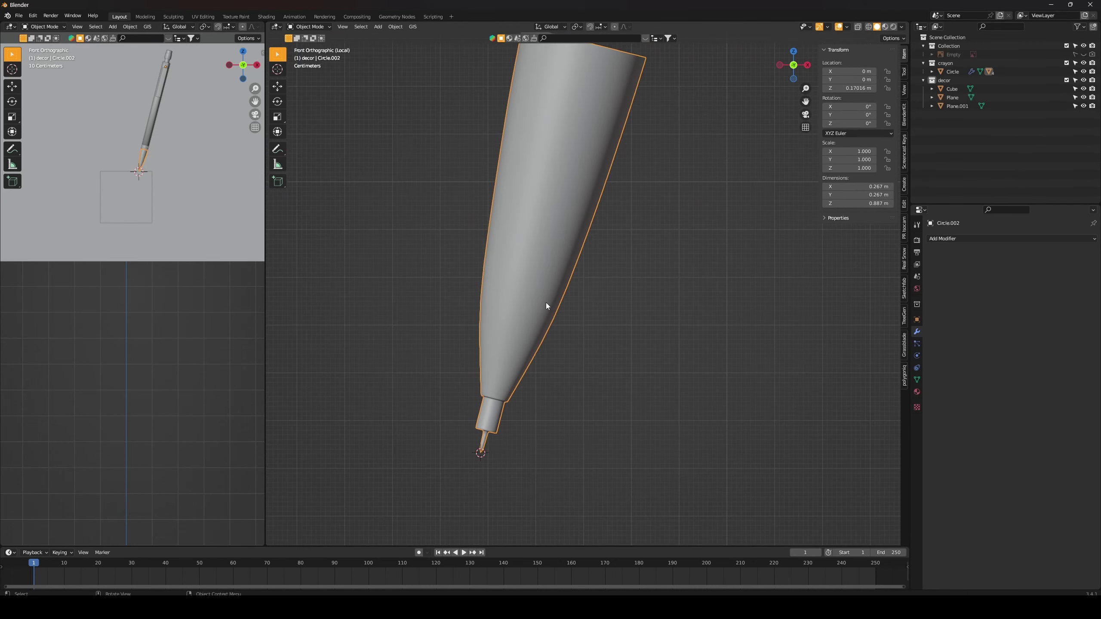
pyautogui.press('KP_Divide')
pyautogui.press('KP_1')
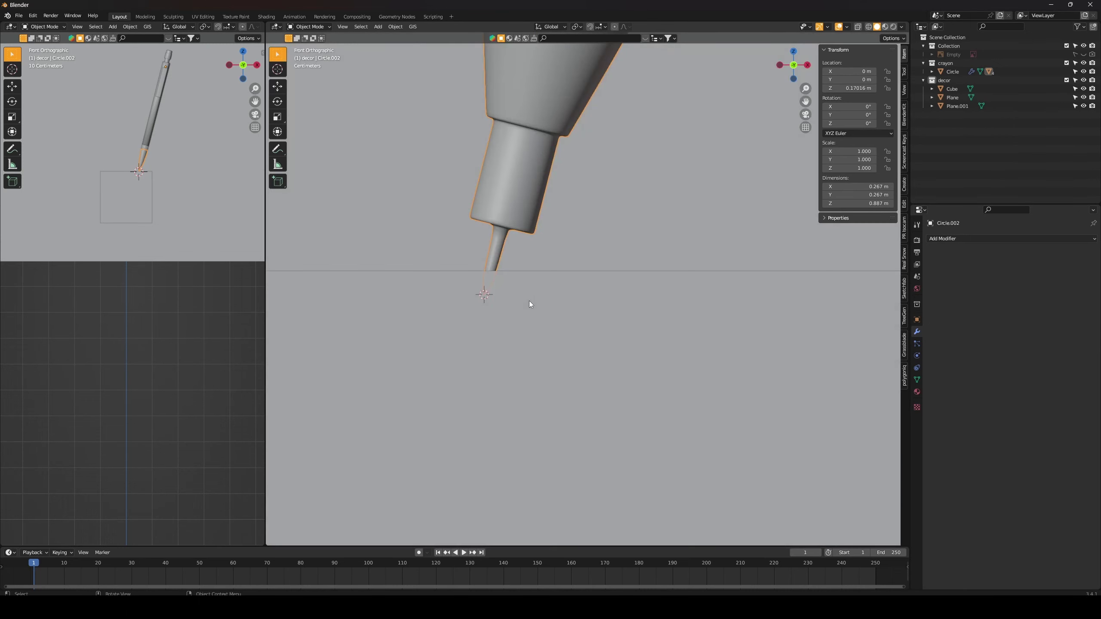
pyautogui.scroll(2, 529, 301)
pyautogui.scroll(2, 540, 393)
pyautogui.scroll(-4, 540, 393)
pyautogui.scroll(-2, 529, 375)
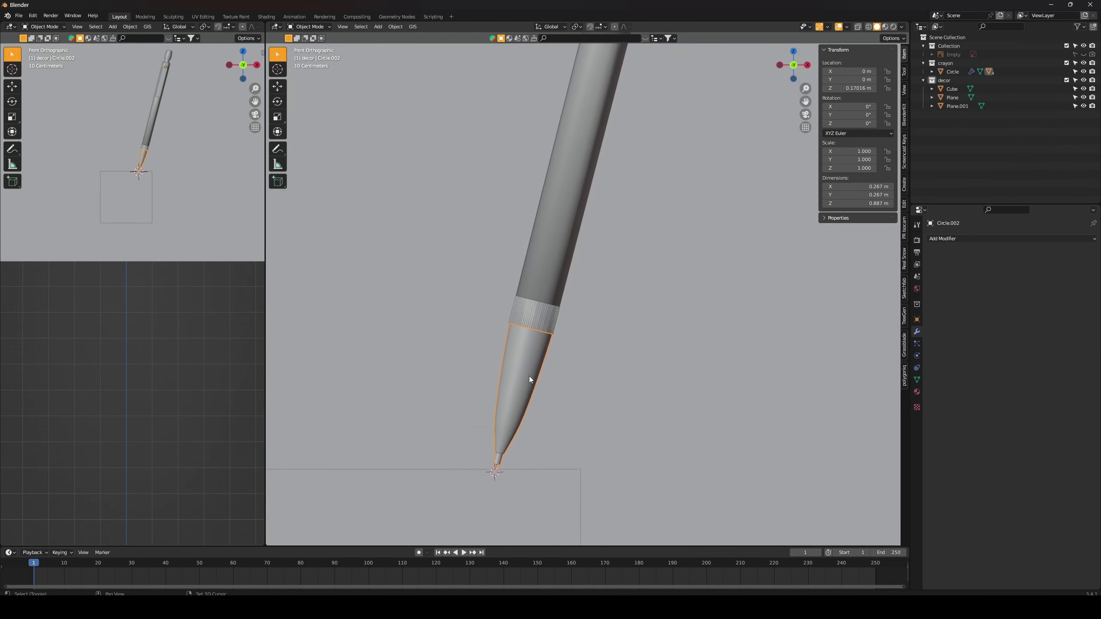
# Step: Set the pencil body's origin to the 3D cursor at its tip
pyautogui.click(554, 266)
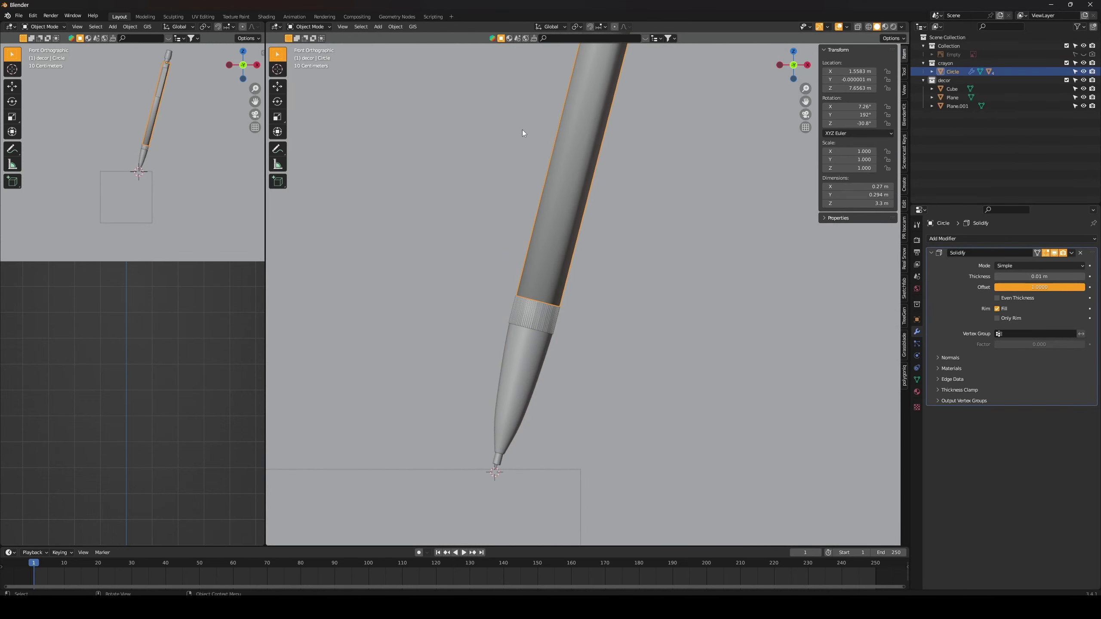
pyautogui.click(399, 27)
pyautogui.moveTo(410, 45)
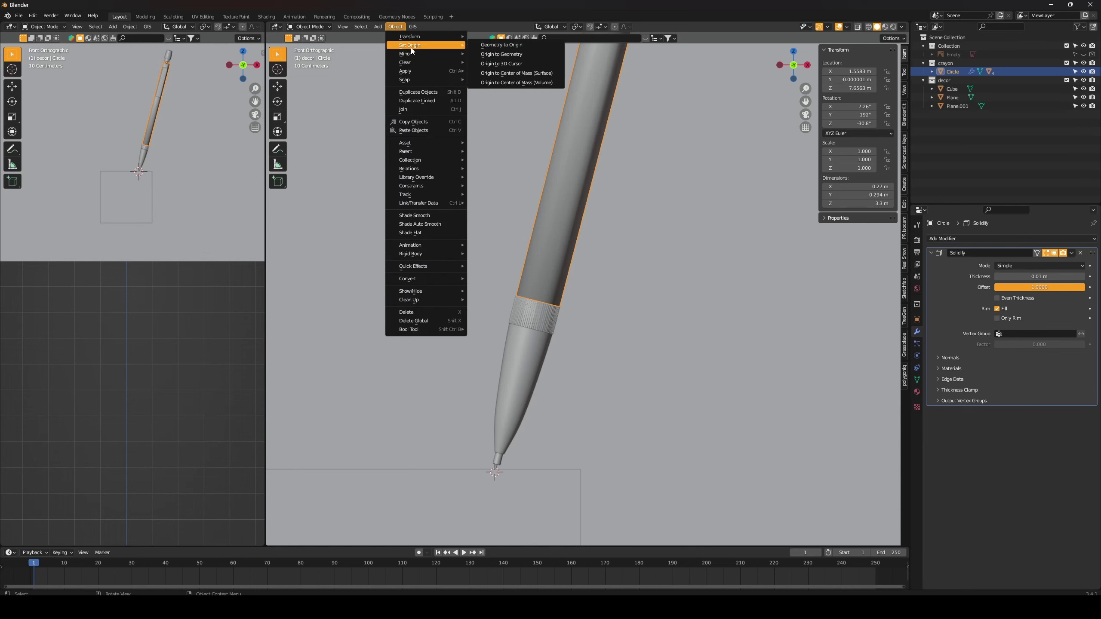
pyautogui.click(513, 64)
pyautogui.scroll(-2, 539, 304)
pyautogui.scroll(-2, 539, 306)
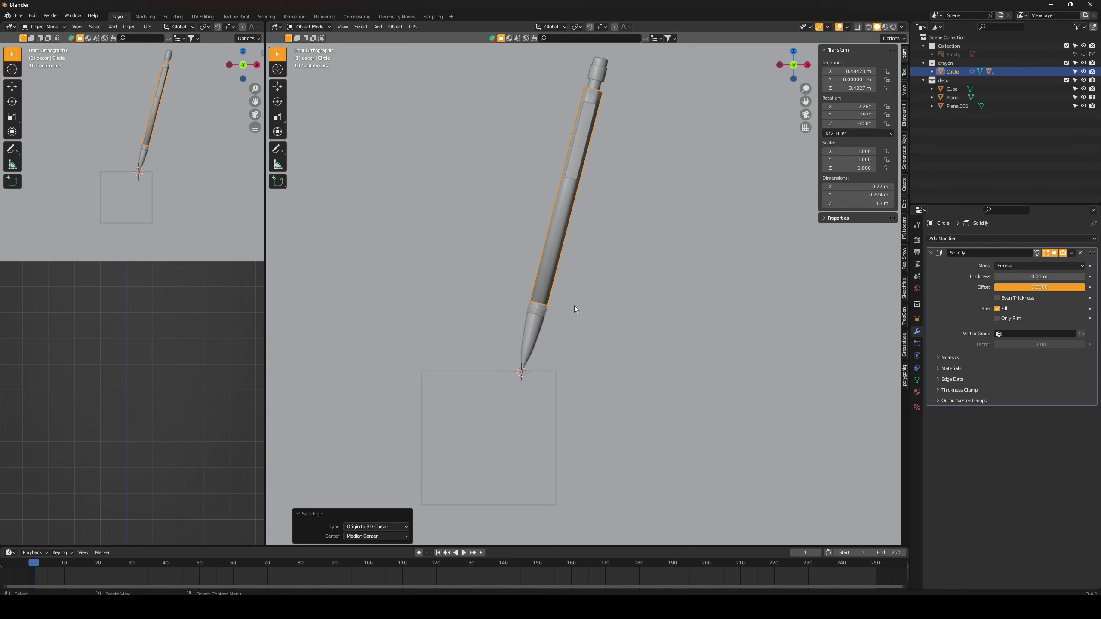
# Step: Test a rotation around the tip keeping the original tilt, and enlarge the timeline area
pyautogui.press('r')
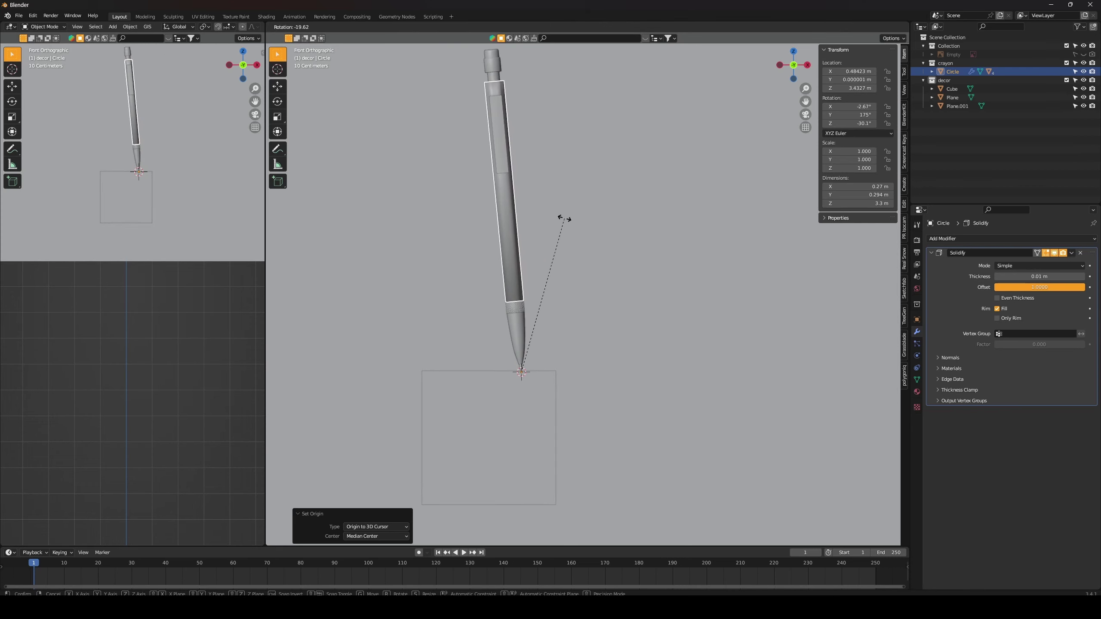
pyautogui.click(578, 224)
pyautogui.scroll(-3, 605, 358)
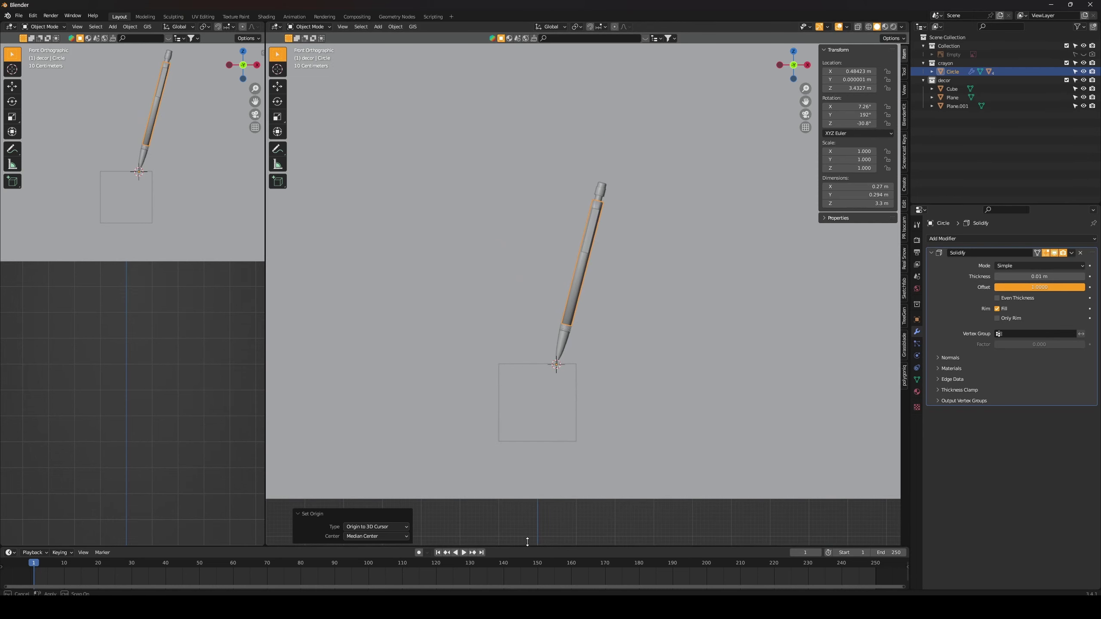
pyautogui.moveTo(526, 546); pyautogui.dragTo(559, 459)
pyautogui.scroll(-4, 575, 340)
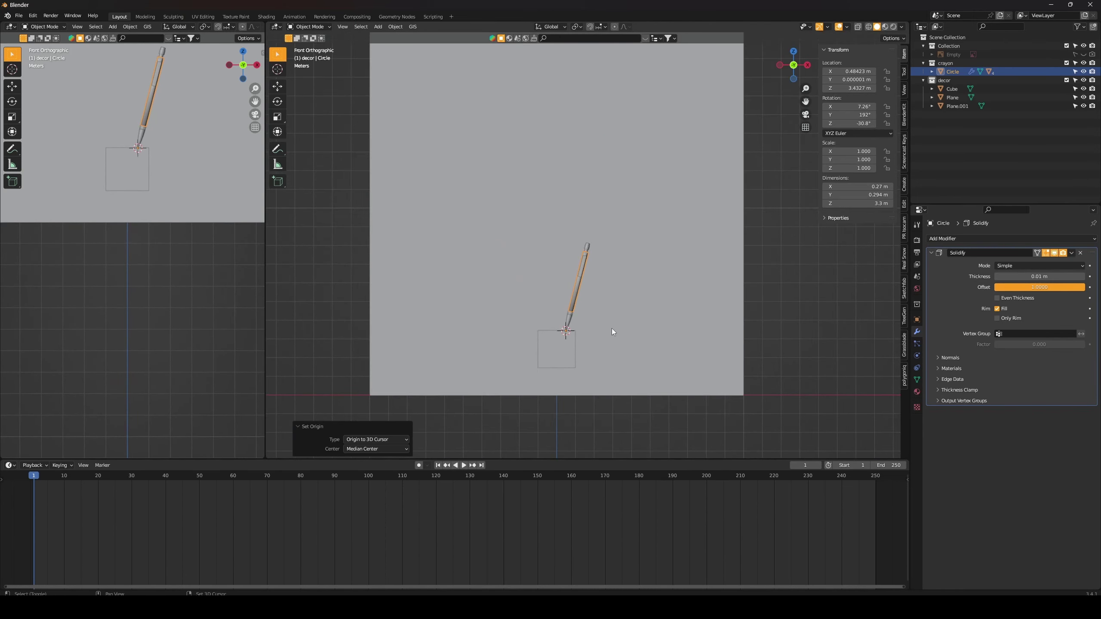
pyautogui.keyDown('shift'); pyautogui.moveTo(612, 329); pyautogui.dragTo(556, 280, button='middle'); pyautogui.keyUp('shift')
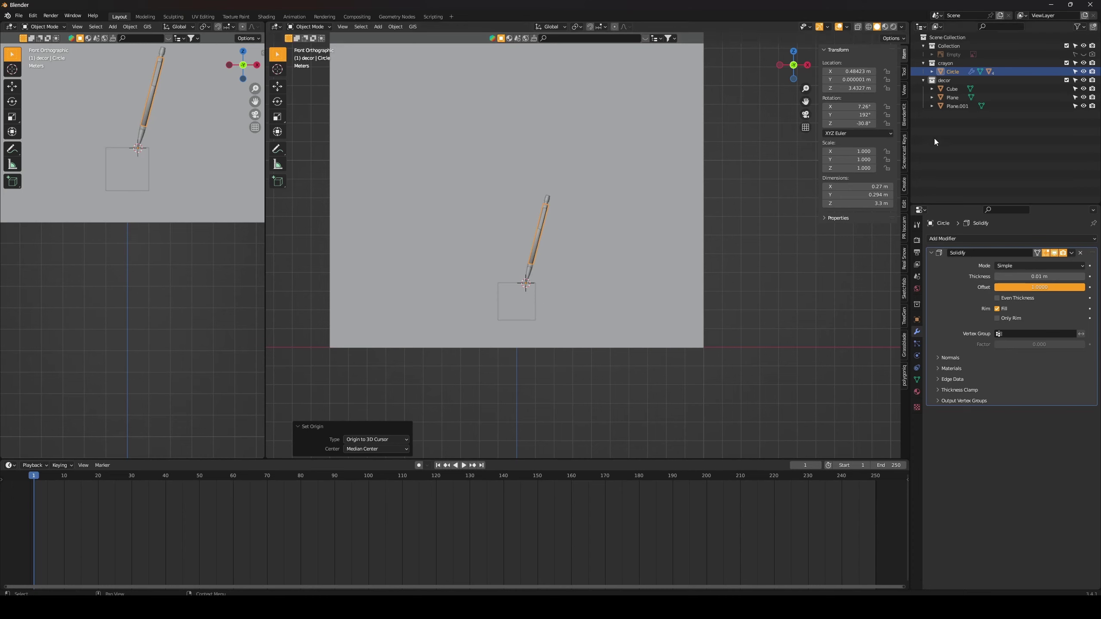
# Step: Add a camera in decor aligned to the view, look through it, and show 1920×1080 output settings
pyautogui.click(948, 80)
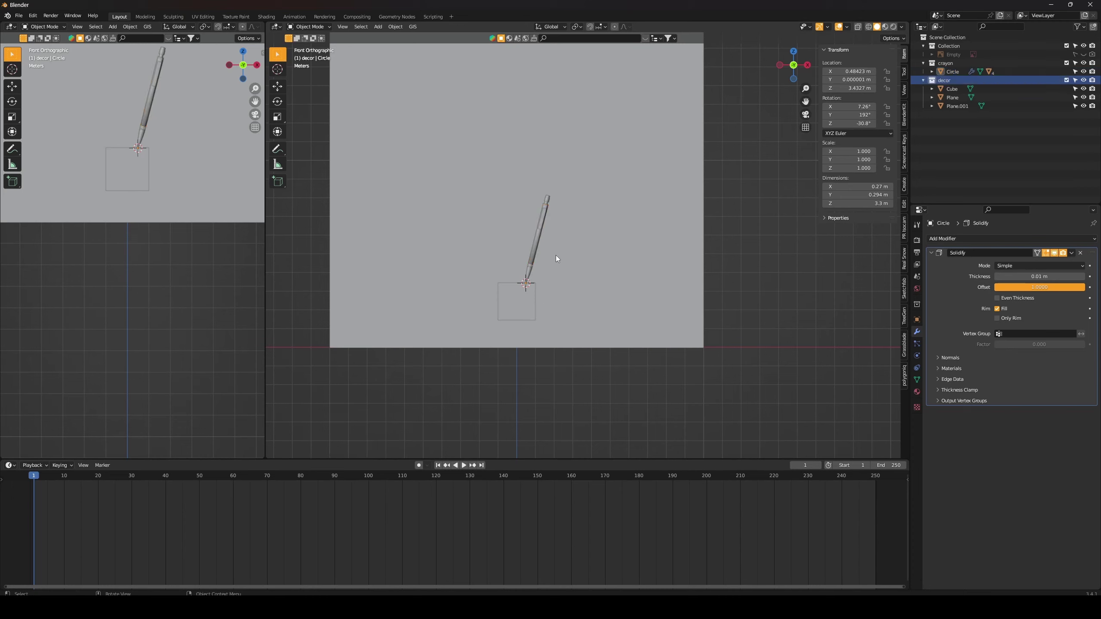
pyautogui.hotkey('shift', 'a')
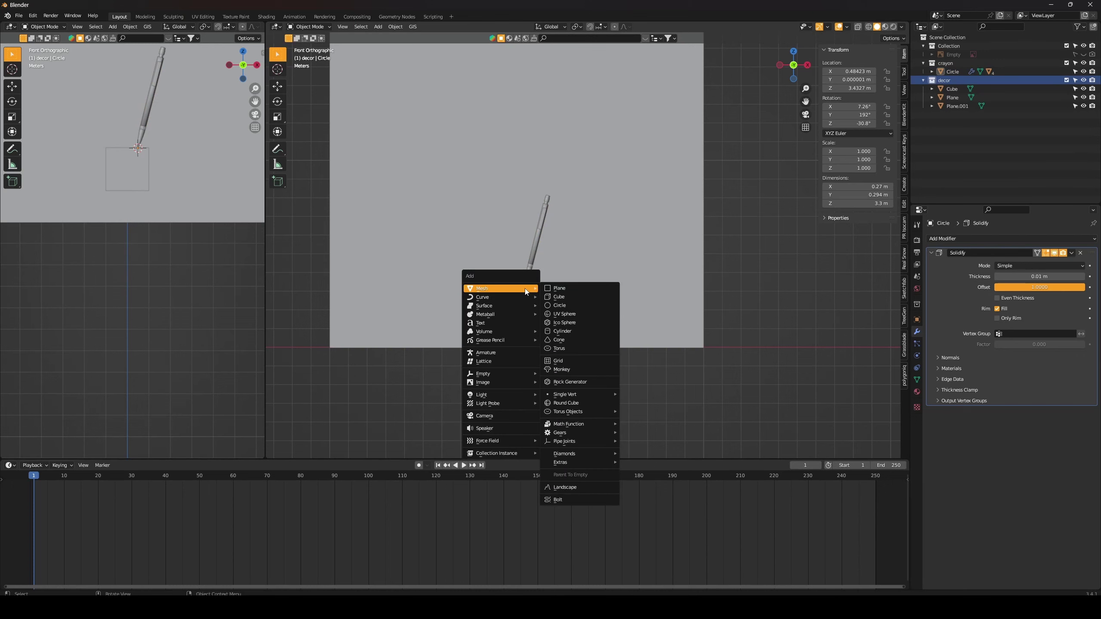
pyautogui.click(518, 415)
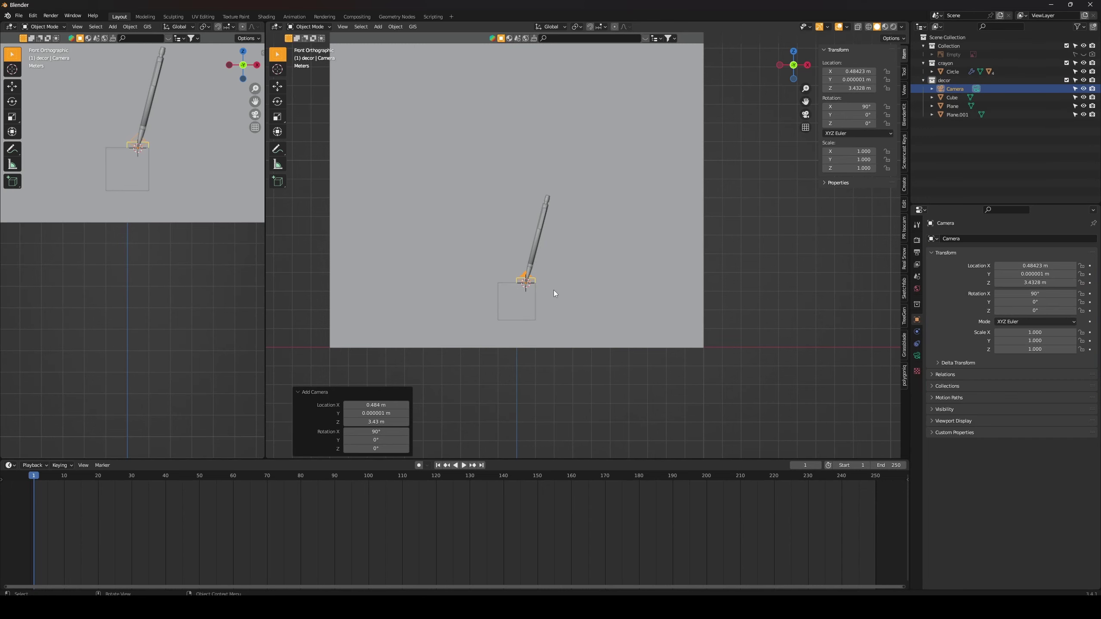
pyautogui.press('ctrl+alt+KP_0')
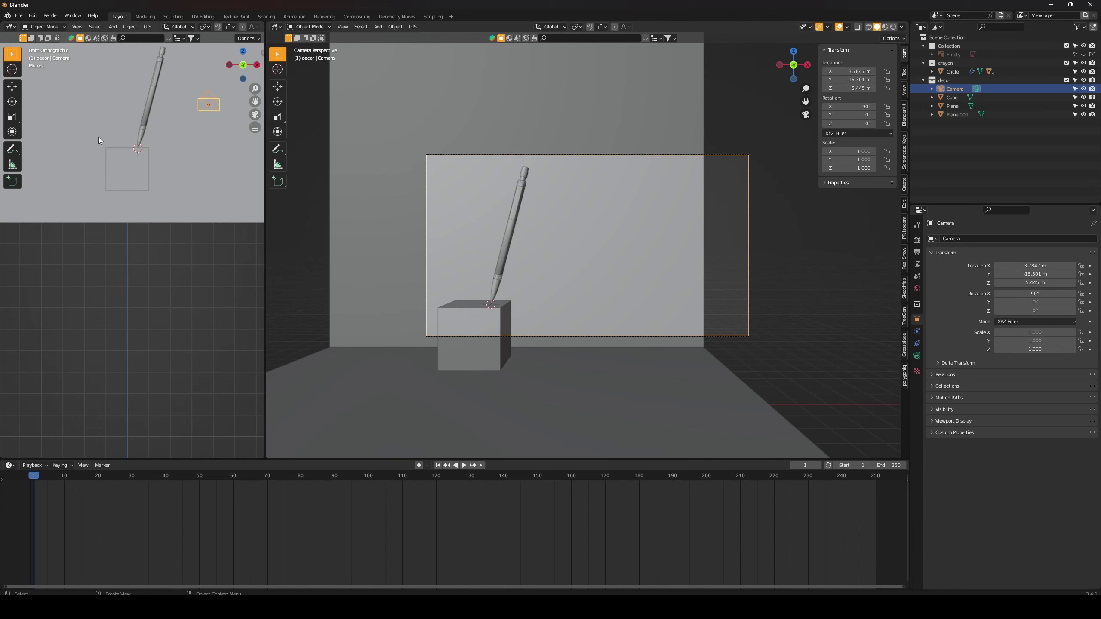
pyautogui.press('KP_0')
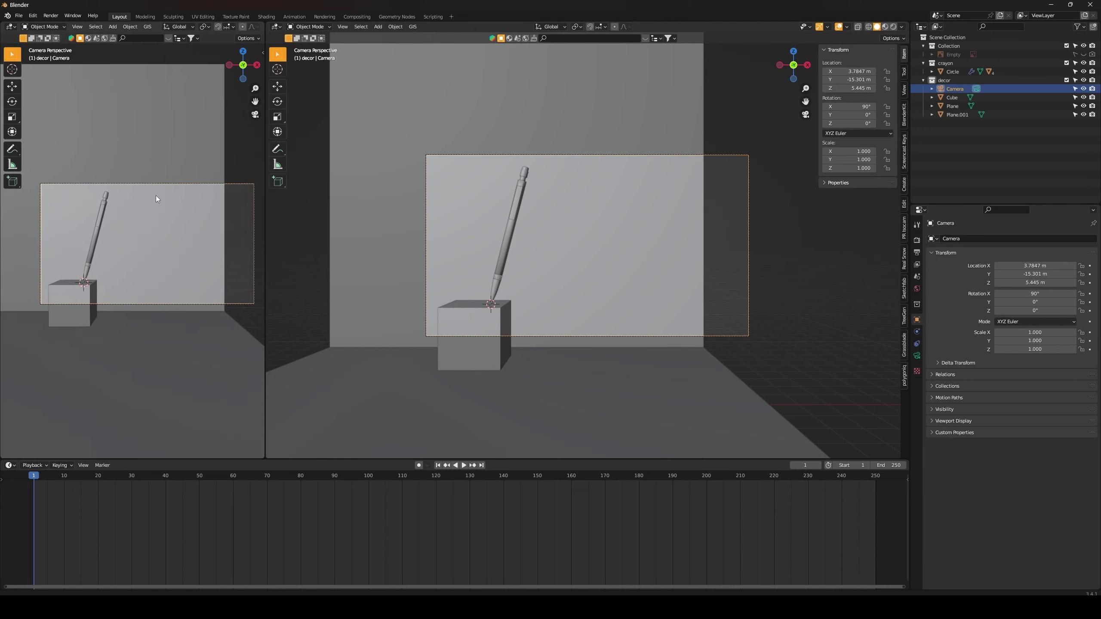
pyautogui.click(917, 253)
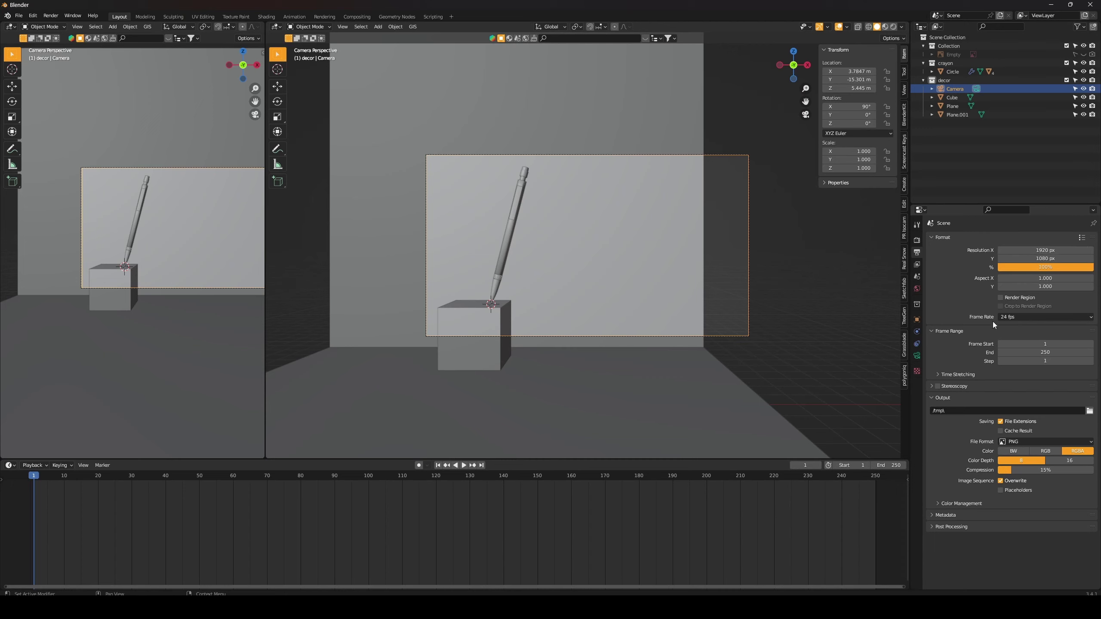
# Step: Set the frame rate to 30 fps and enable Render Region with Crop to Render Region
pyautogui.click(1016, 318)
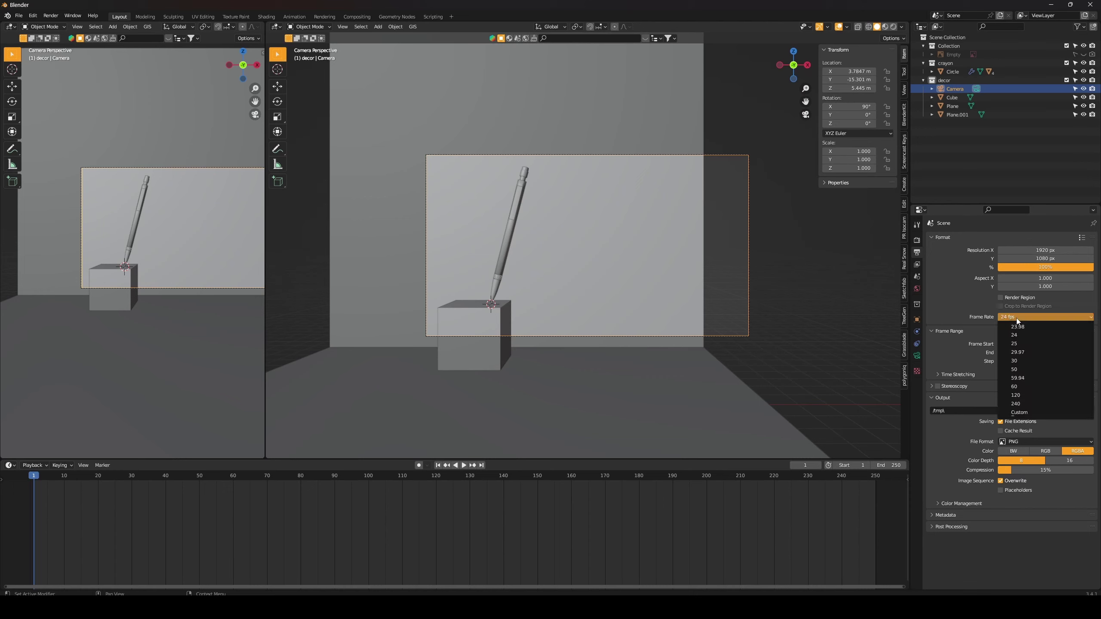
pyautogui.click(1024, 363)
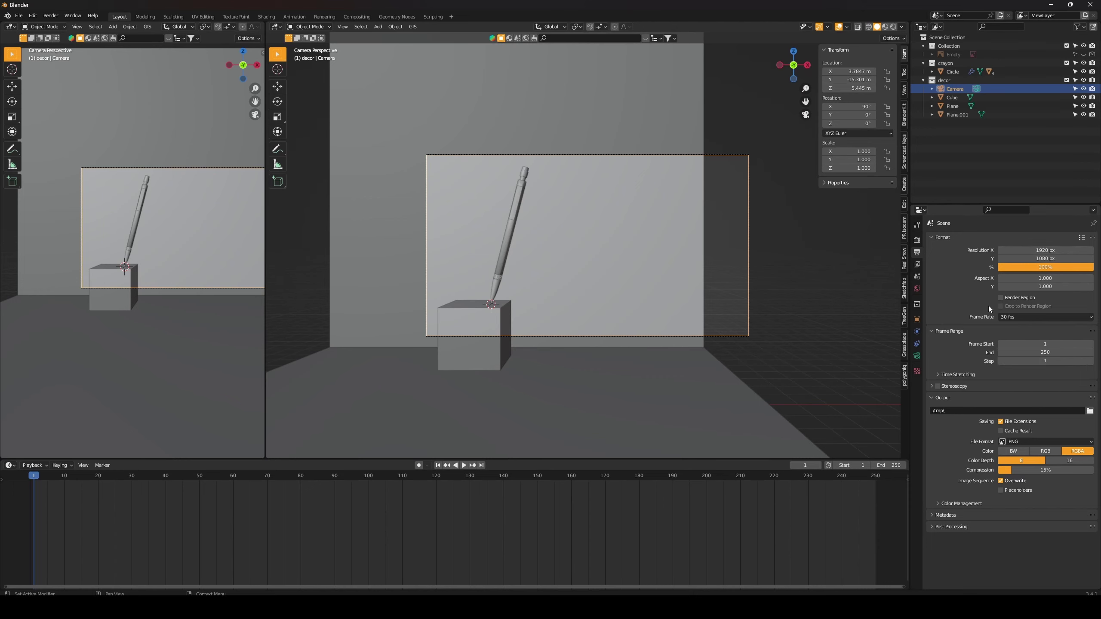
pyautogui.click(1000, 298)
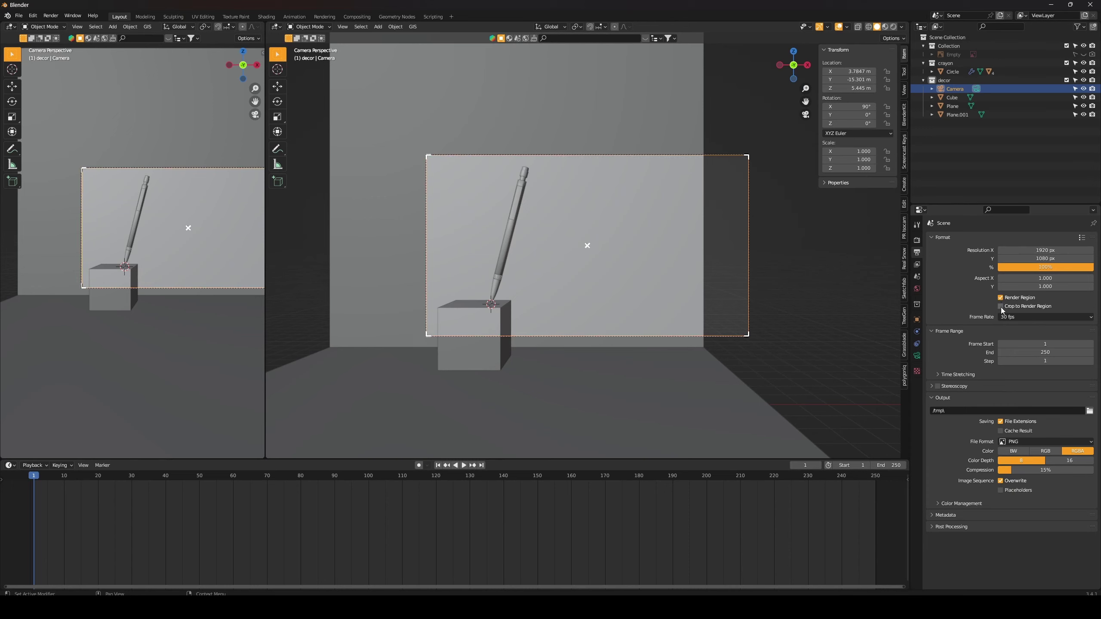
pyautogui.click(1000, 307)
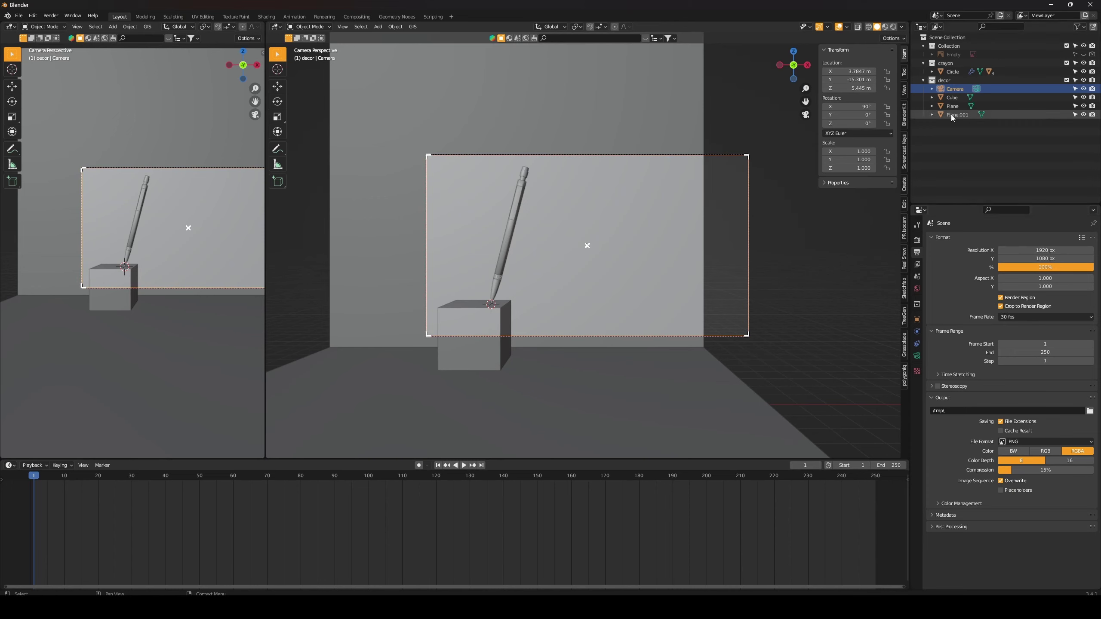
# Step: Set the camera's passepartout to 1.0, keeping the 50 mm focal length
pyautogui.click(917, 356)
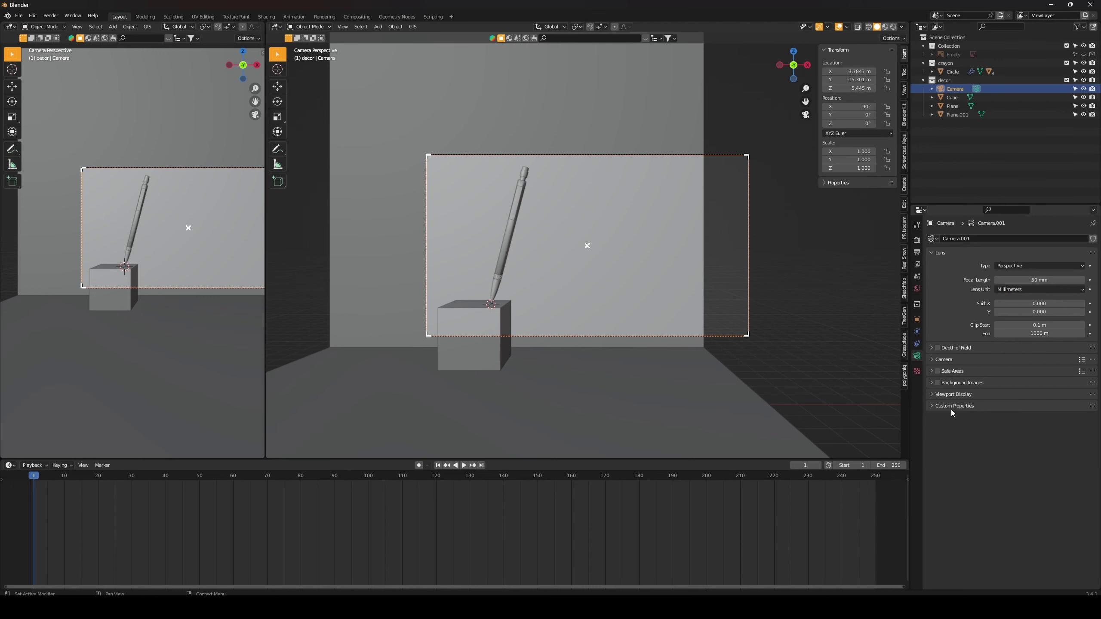
pyautogui.click(930, 393)
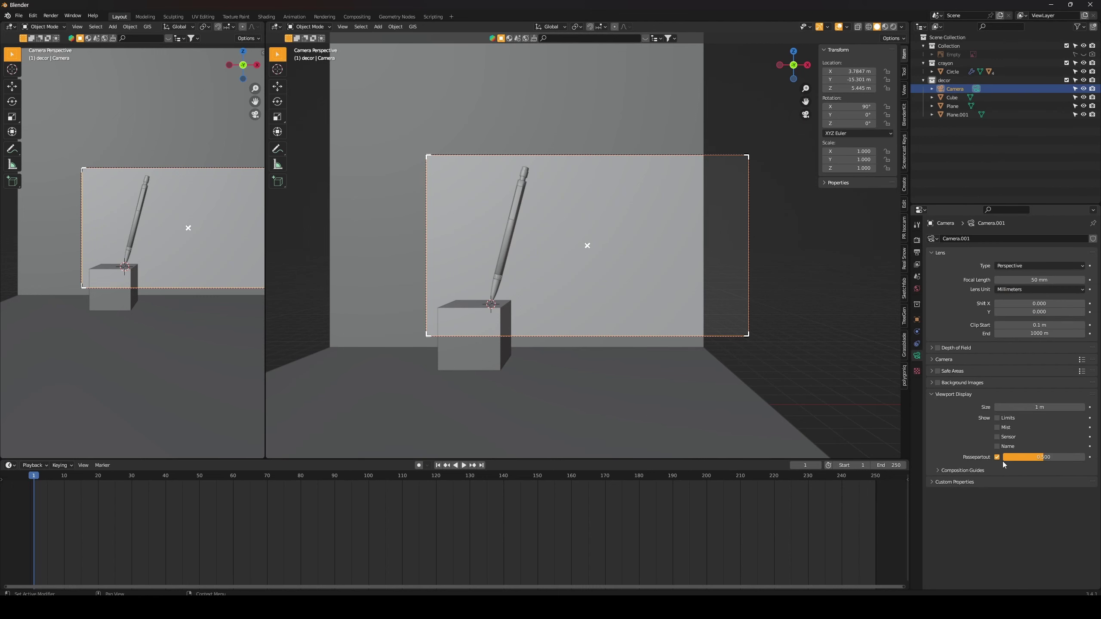
pyautogui.moveTo(1005, 457); pyautogui.dragTo(1084, 457)
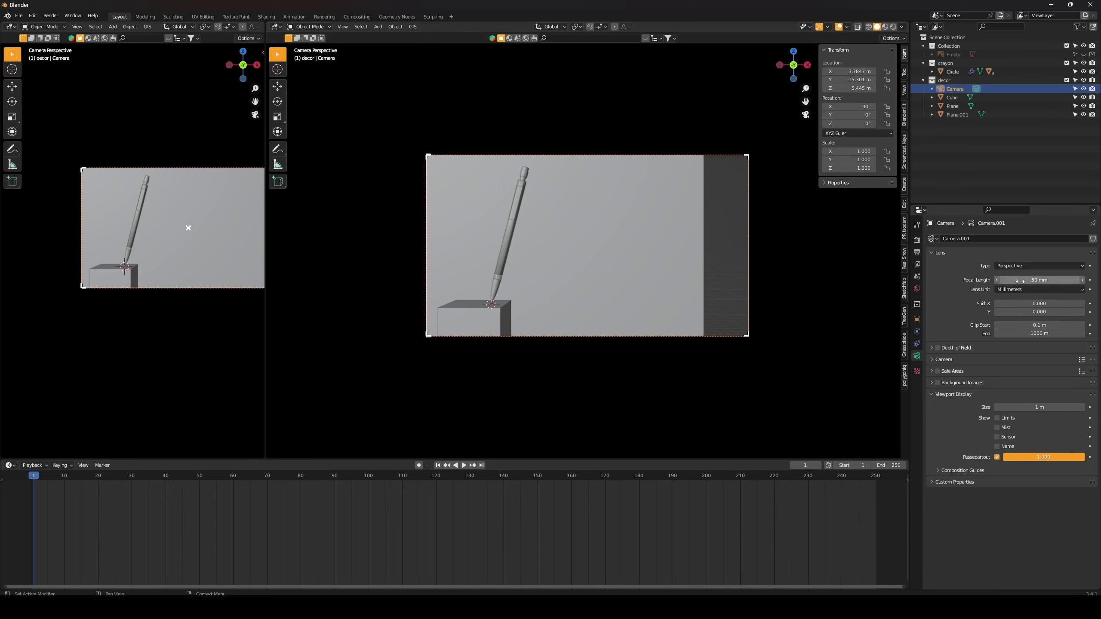
pyautogui.moveTo(1038, 280)
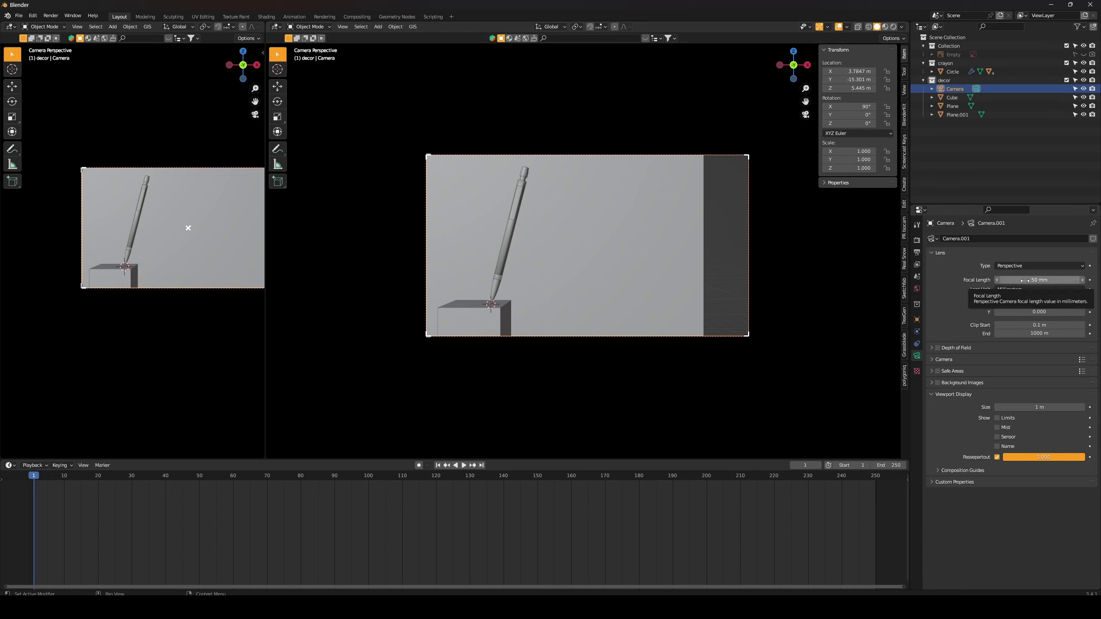
pyautogui.click(1025, 280)
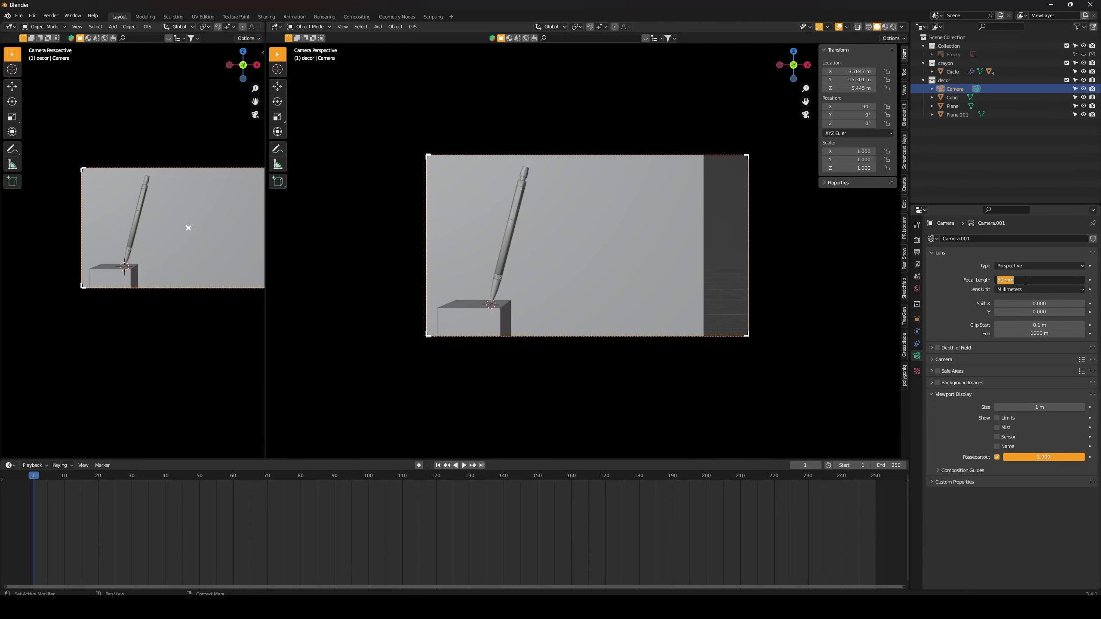
pyautogui.press('Return')
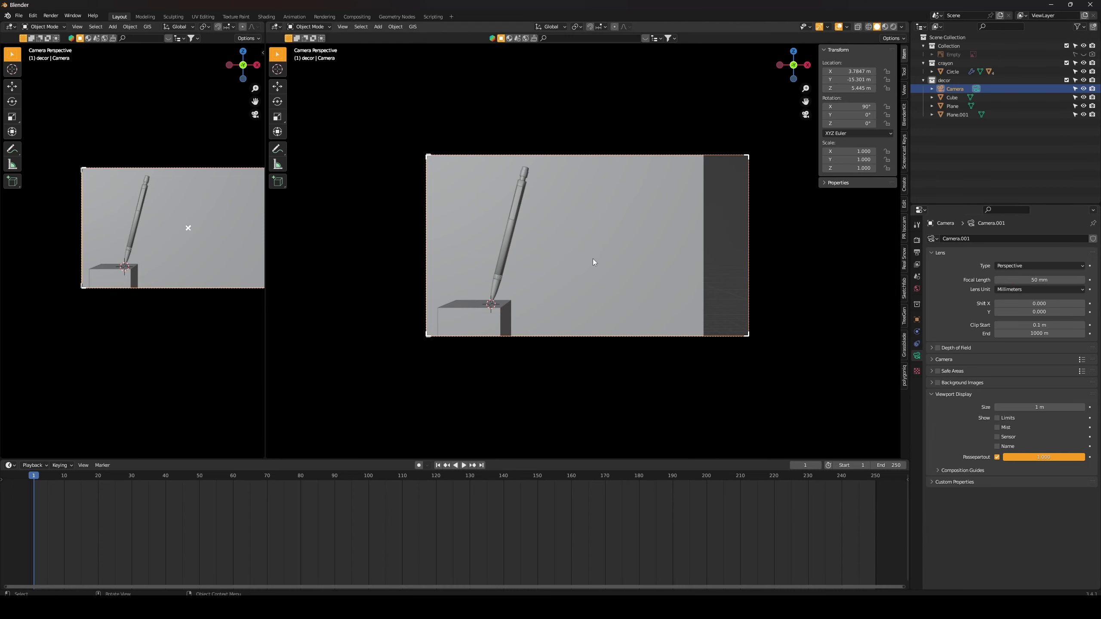
pyautogui.moveTo(593, 258)
pyautogui.mouseDown(button='middle')
pyautogui.moveTo(602, 226)
pyautogui.moveTo(591, 317)
pyautogui.mouseUp(button='middle')
# Step: In top view, slide the camera along X with the Move tool
pyautogui.press('KP_7')
pyautogui.scroll(-2, 600, 240)
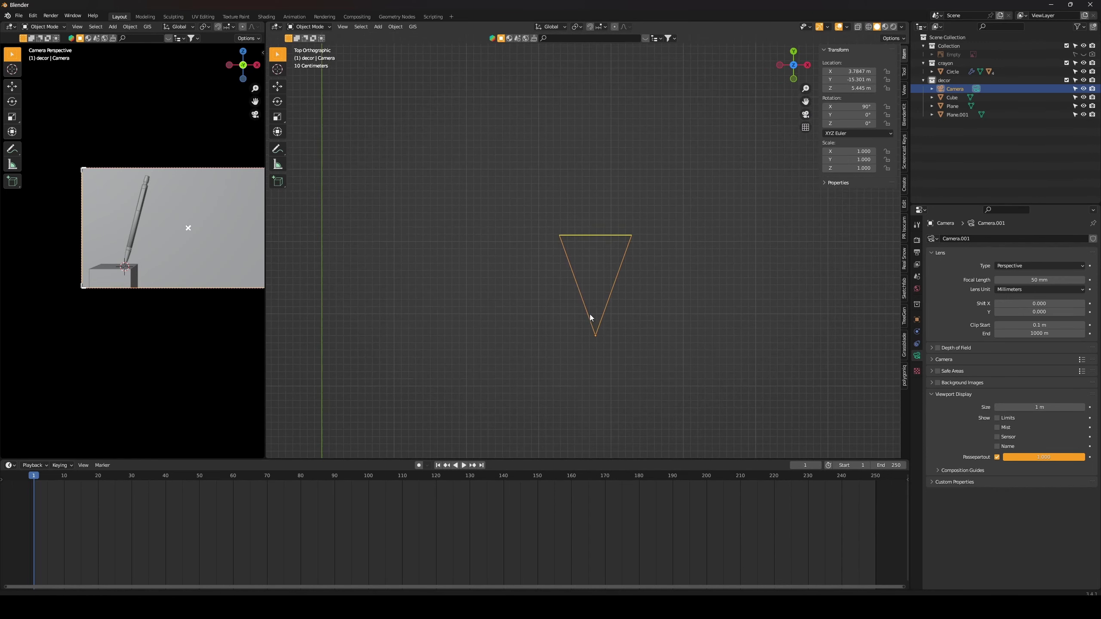
pyautogui.click(278, 86)
pyautogui.scroll(-5, 597, 333)
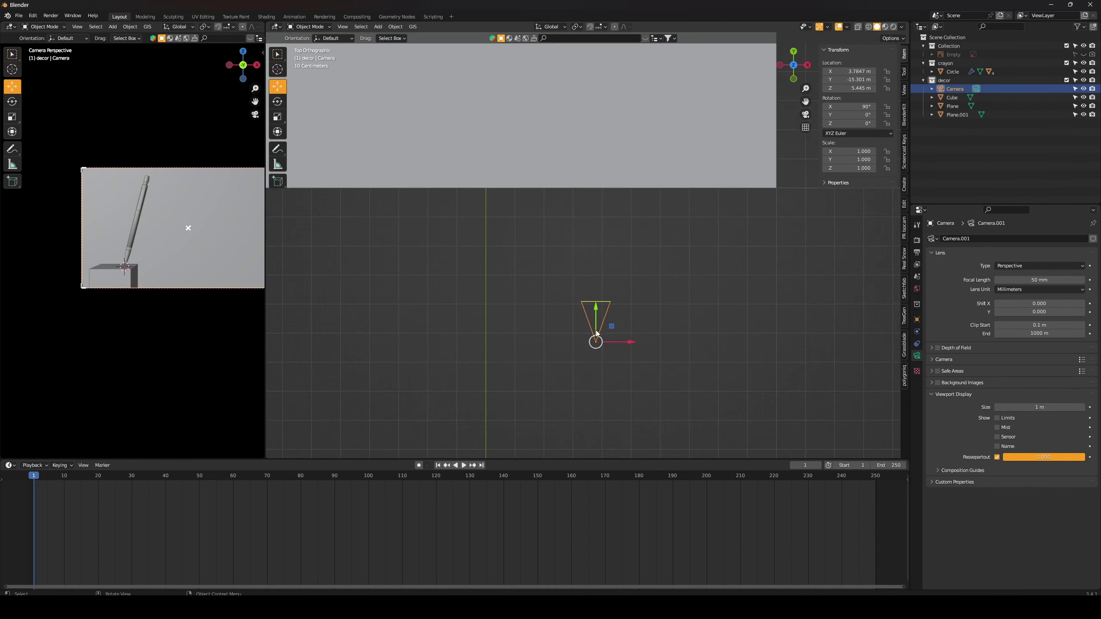
pyautogui.scroll(-4, 597, 332)
pyautogui.keyDown('shift'); pyautogui.moveTo(597, 332); pyautogui.dragTo(616, 375, button='middle'); pyautogui.keyUp('shift')
pyautogui.moveTo(648, 373); pyautogui.dragTo(586, 364)
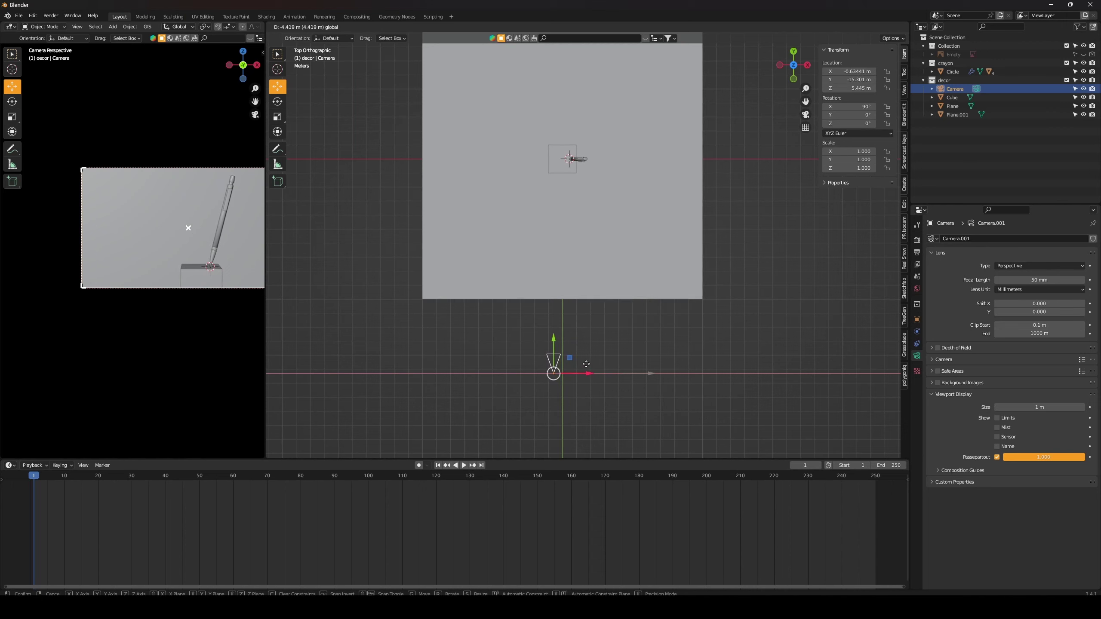
pyautogui.moveTo(585, 364); pyautogui.dragTo(590, 364)
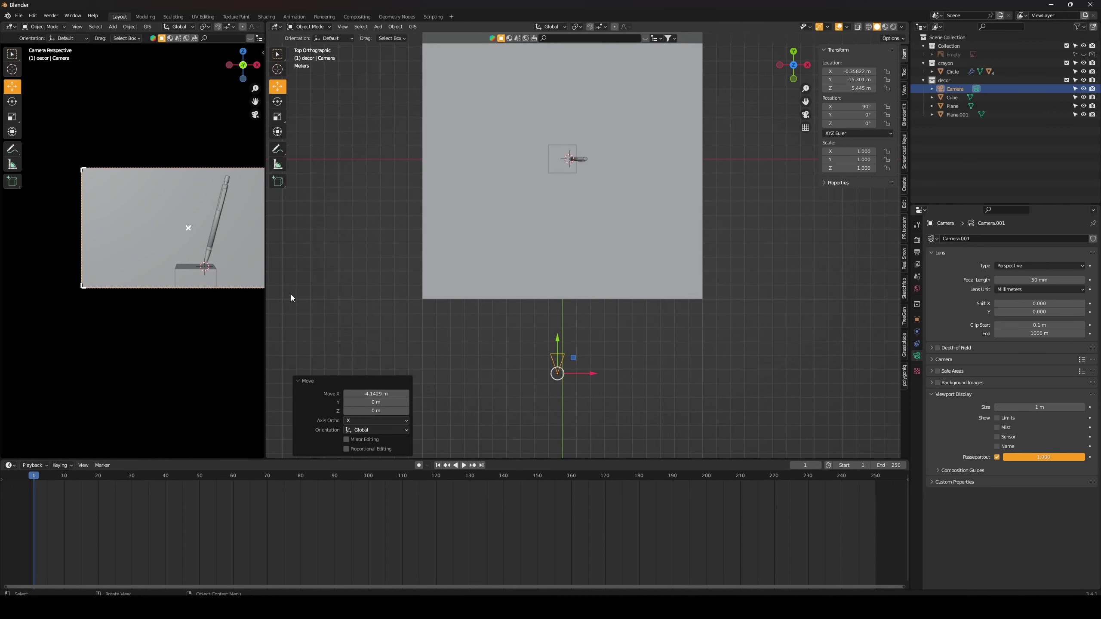
# Step: Fine-tune the camera to X -0.97 m so the pencil sits right of centre
pyautogui.scroll(1, 109, 223)
pyautogui.scroll(1, 110, 226)
pyautogui.scroll(1, 102, 229)
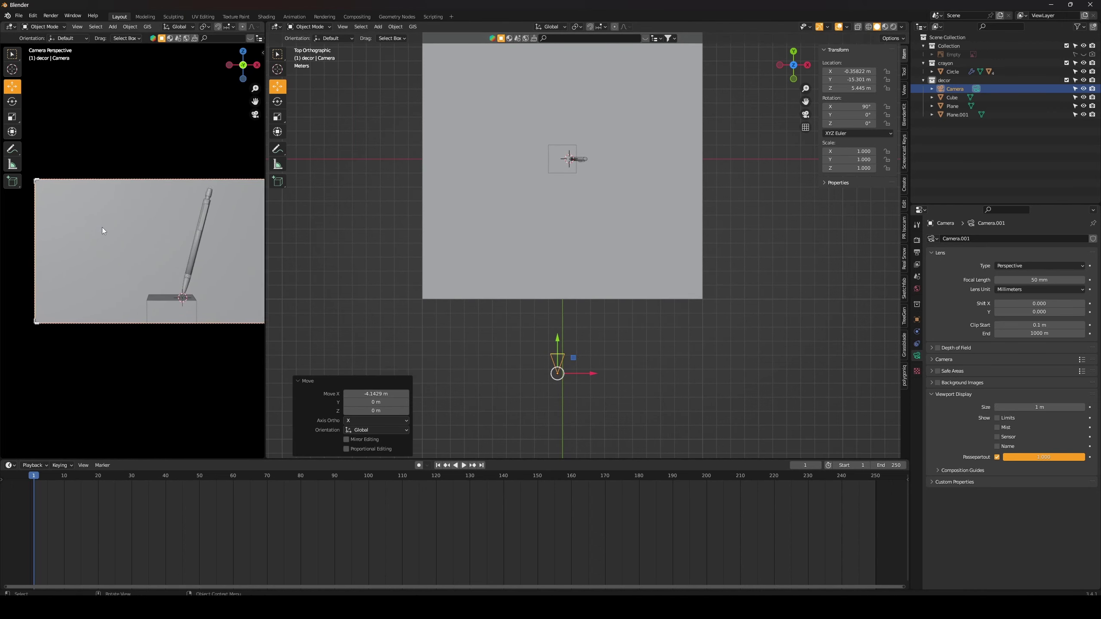
pyautogui.moveTo(594, 380); pyautogui.dragTo(588, 373)
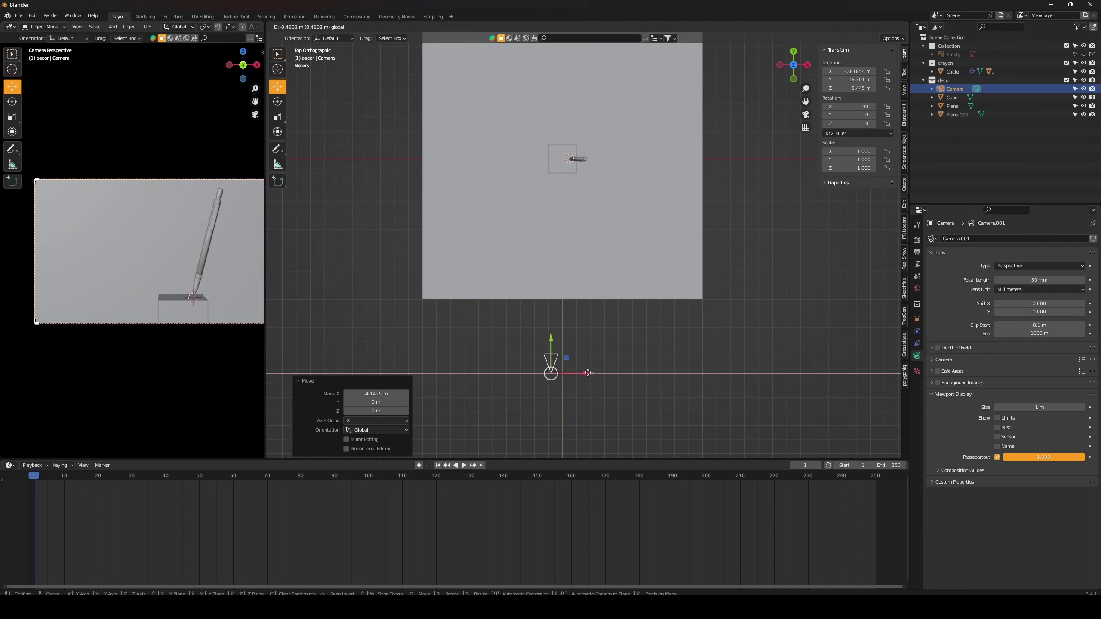
pyautogui.moveTo(588, 372); pyautogui.dragTo(585, 368)
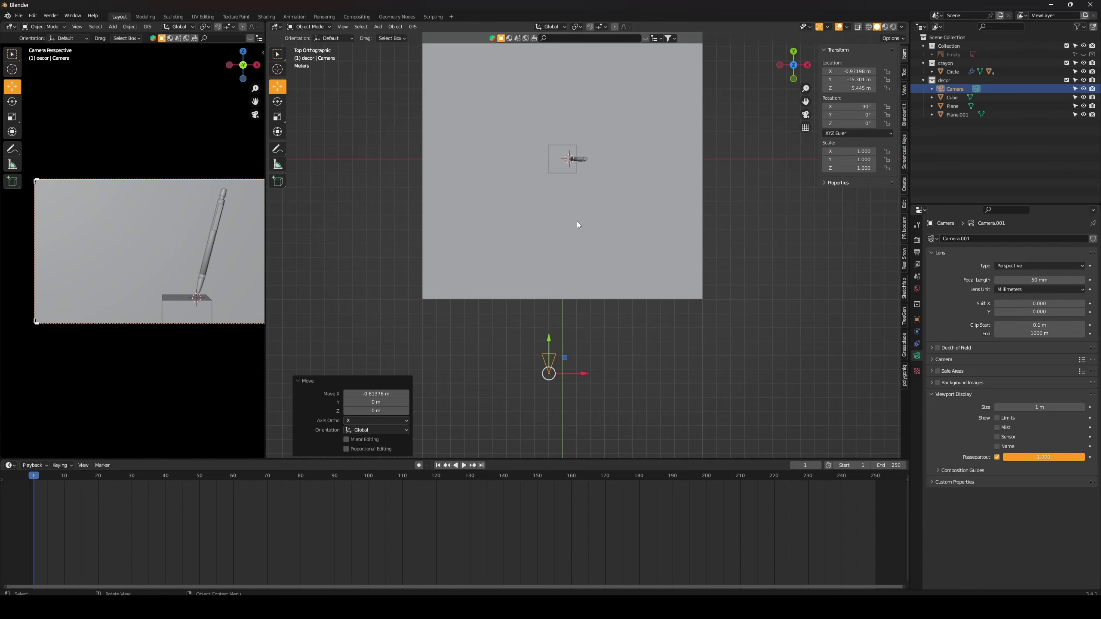
pyautogui.moveTo(722, 316)
pyautogui.mouseDown(button='middle')
pyautogui.moveTo(676, 273)
pyautogui.moveTo(674, 251)
pyautogui.moveTo(705, 304)
pyautogui.moveTo(560, 205)
pyautogui.moveTo(565, 240)
pyautogui.mouseUp(button='middle')
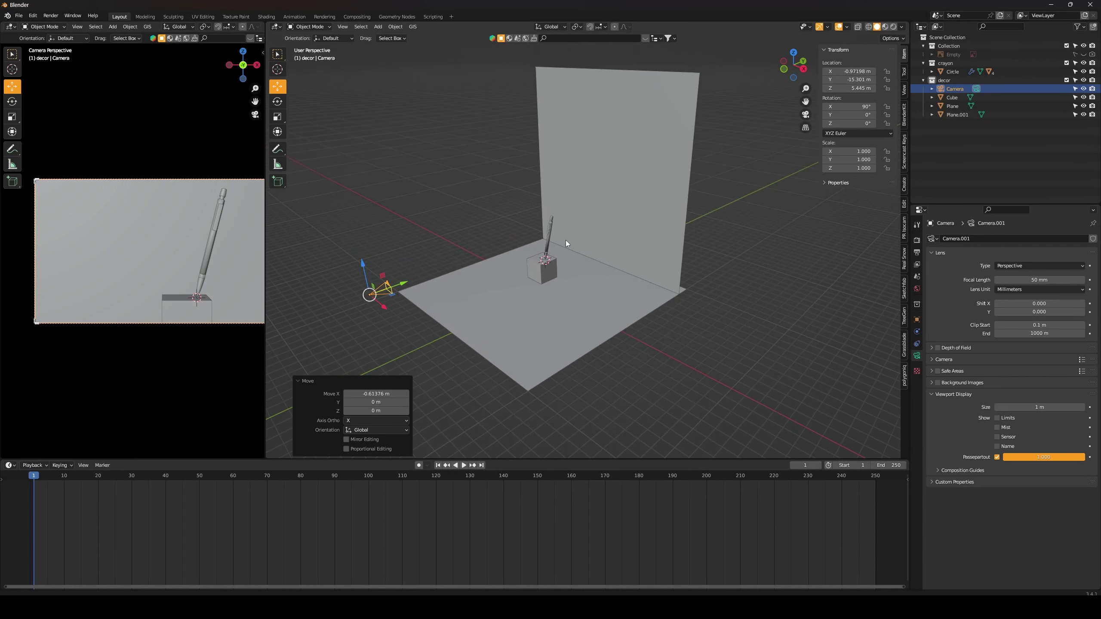
# Step: Give the back wall a new near-black material named 'fond'
pyautogui.click(648, 215)
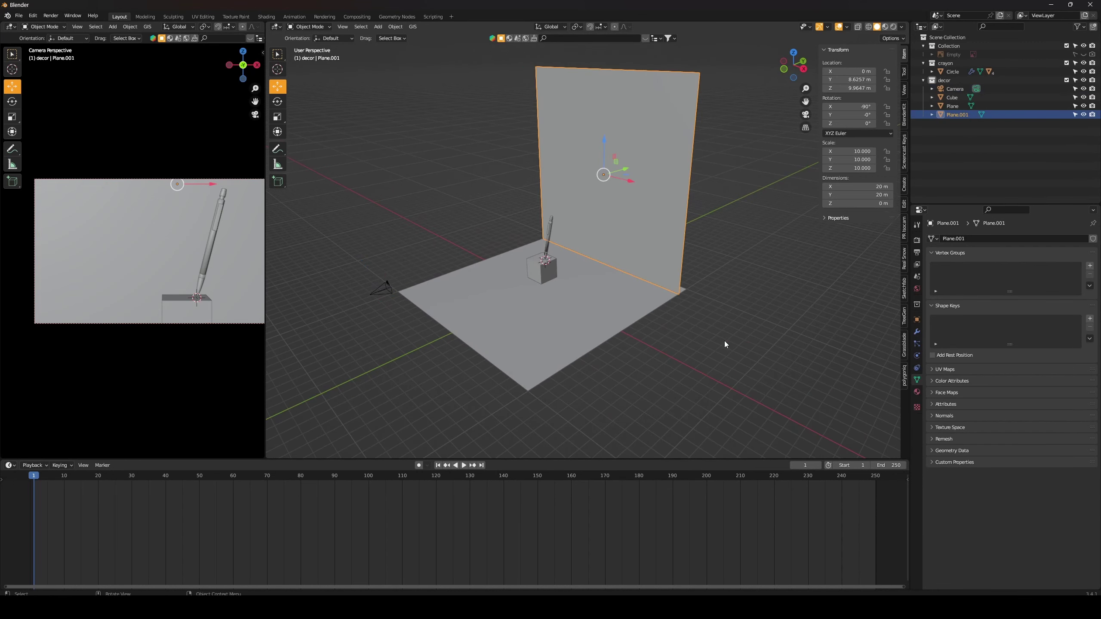
pyautogui.click(917, 392)
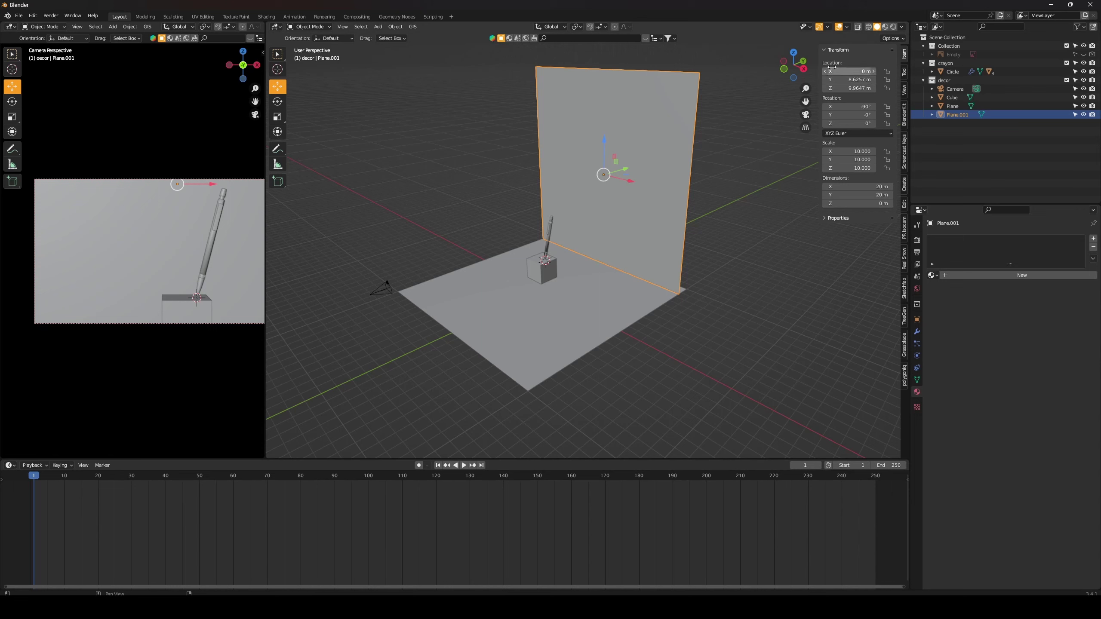
pyautogui.click(965, 277)
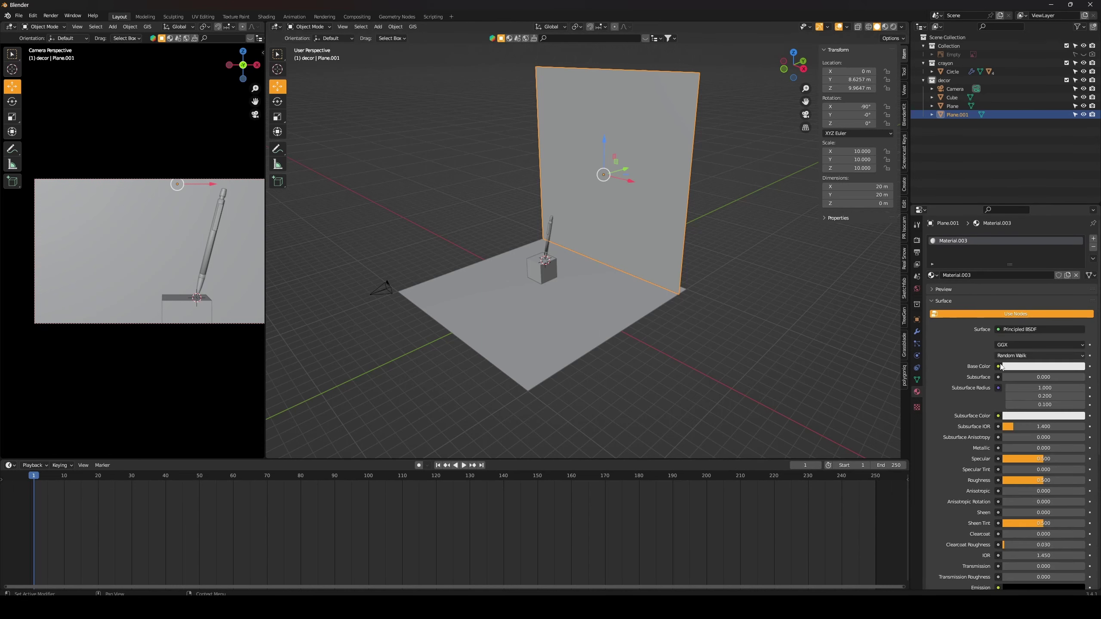
pyautogui.click(1001, 367)
pyautogui.moveTo(1077, 284); pyautogui.dragTo(1078, 296)
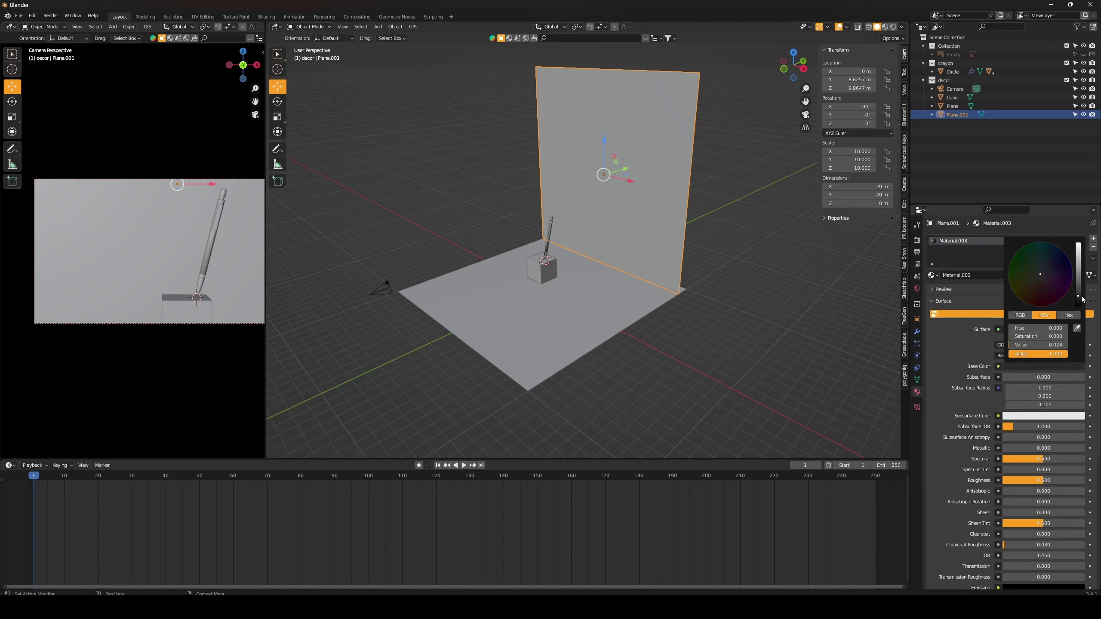
pyautogui.click(985, 274)
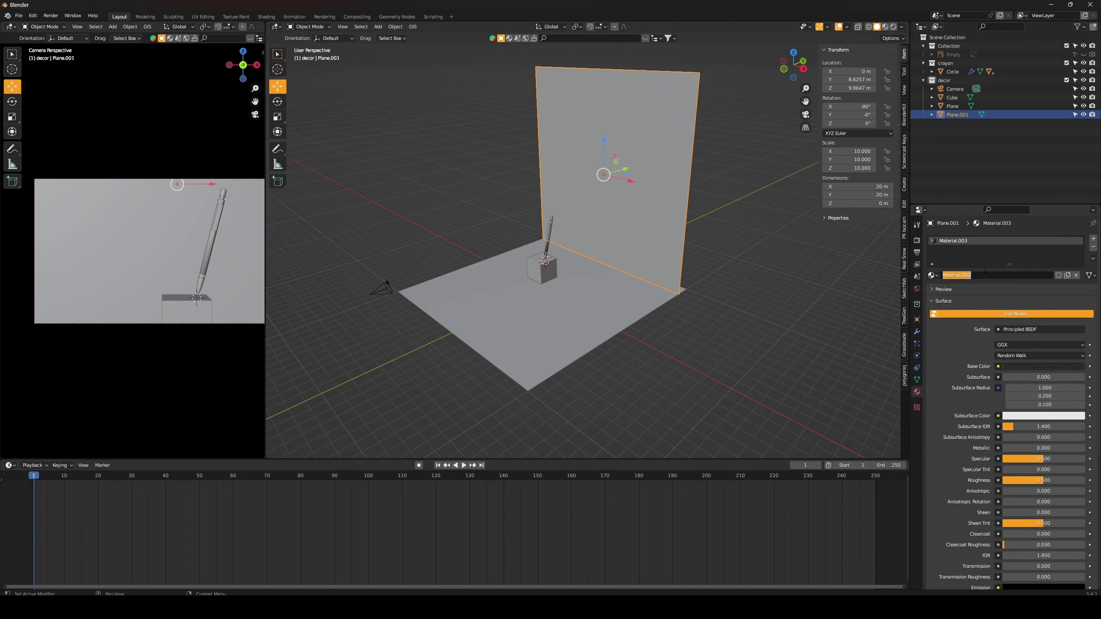
pyautogui.write('fond')
pyautogui.press('Return')
# Step: Assign the fond material to the floor and create a new material for the cube
pyautogui.click(612, 304)
pyautogui.click(934, 275)
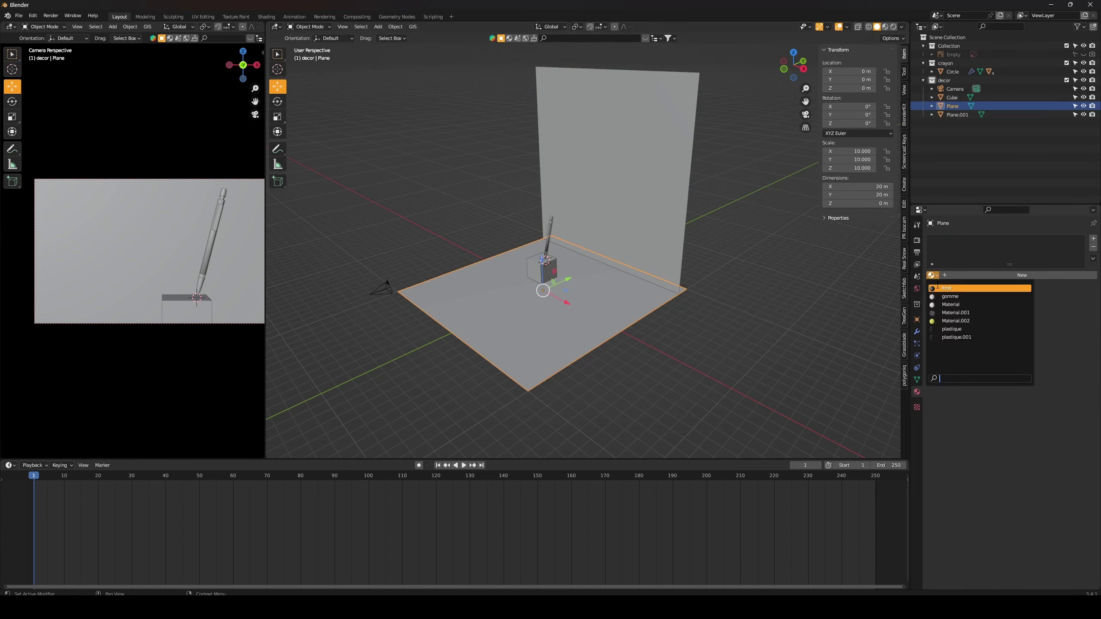
pyautogui.click(941, 288)
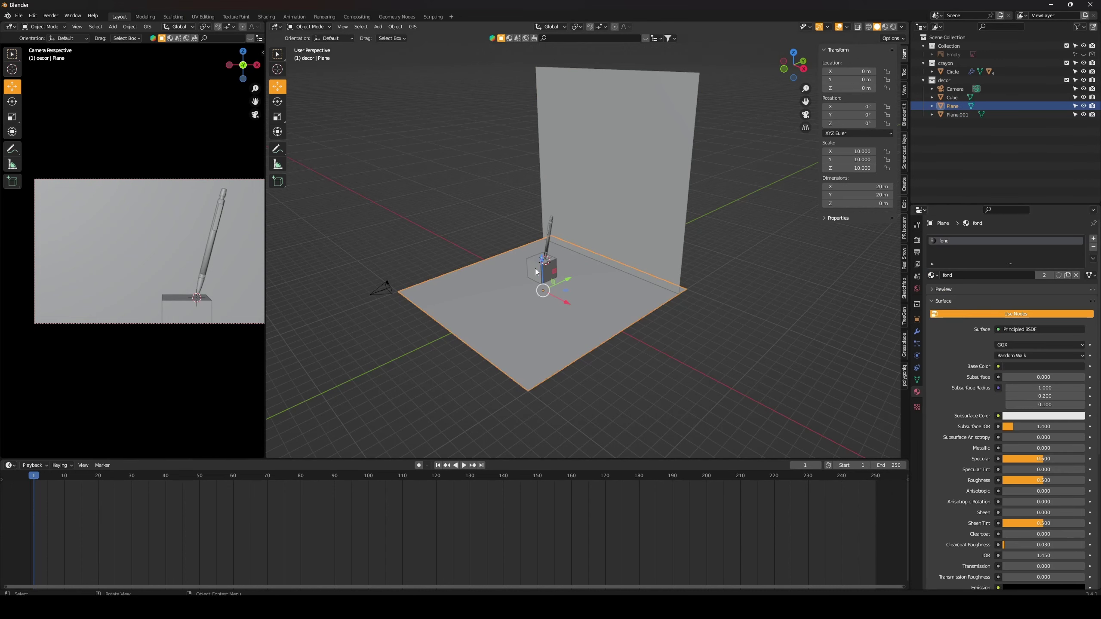
pyautogui.click(540, 273)
pyautogui.click(1013, 275)
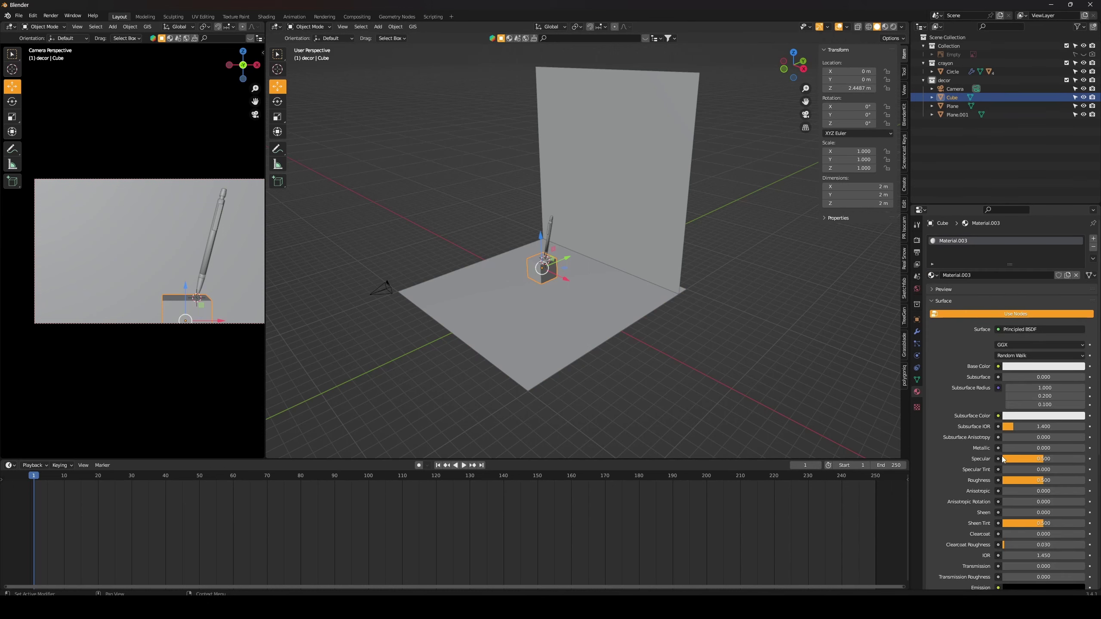
# Step: Lower the cube material's roughness to about 0.2 and switch to front view
pyautogui.moveTo(1027, 480); pyautogui.dragTo(1003, 480)
pyautogui.moveTo(693, 280); pyautogui.dragTo(644, 266, button='middle')
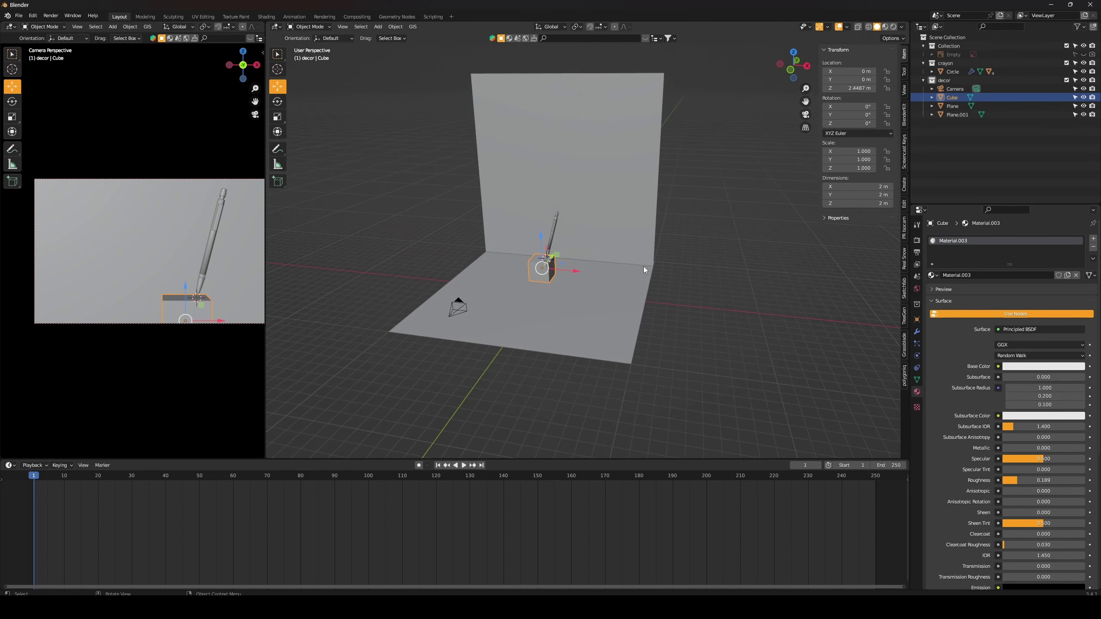
pyautogui.press('KP_1')
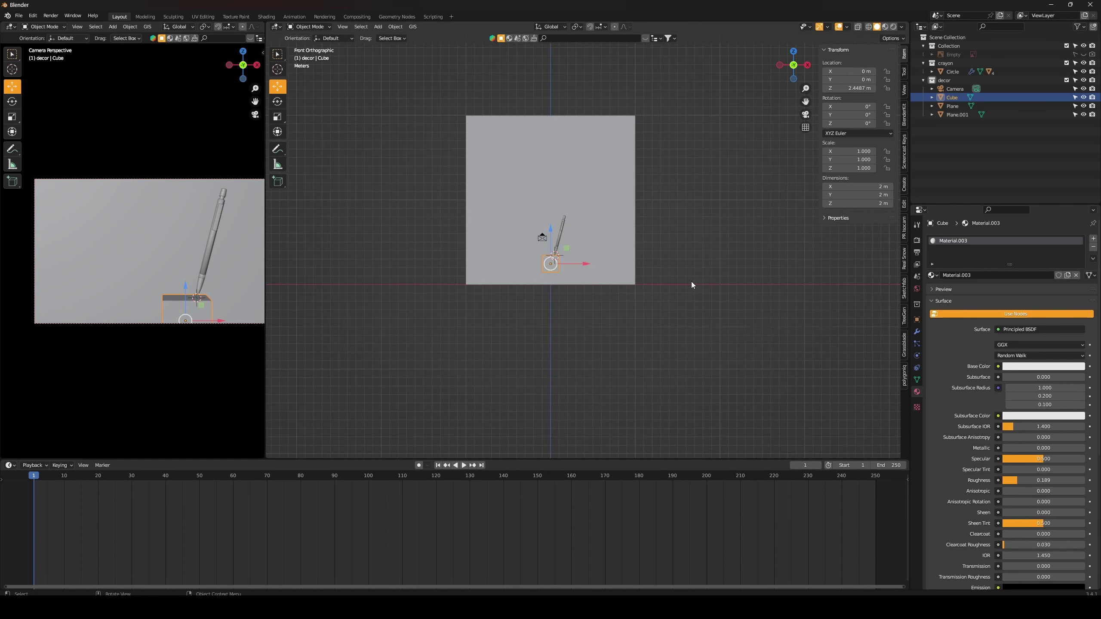
pyautogui.scroll(-5, 243, 30)
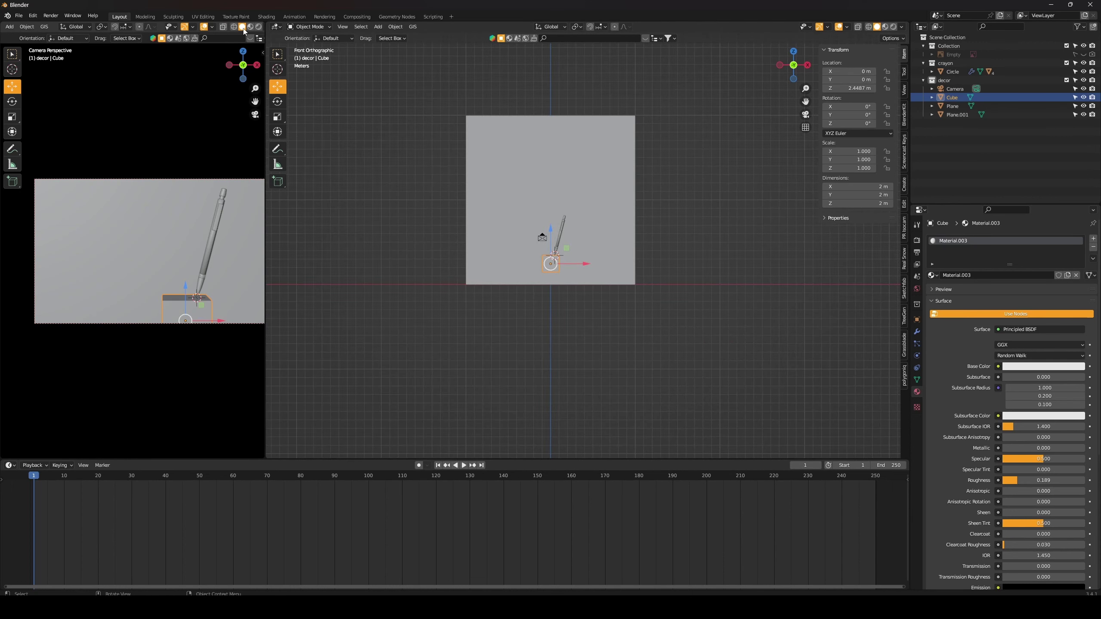
pyautogui.scroll(-2, 243, 29)
# Step: Show the camera preview in Rendered shading, select Plane.001, and bring up the Add menu
pyautogui.click(249, 27)
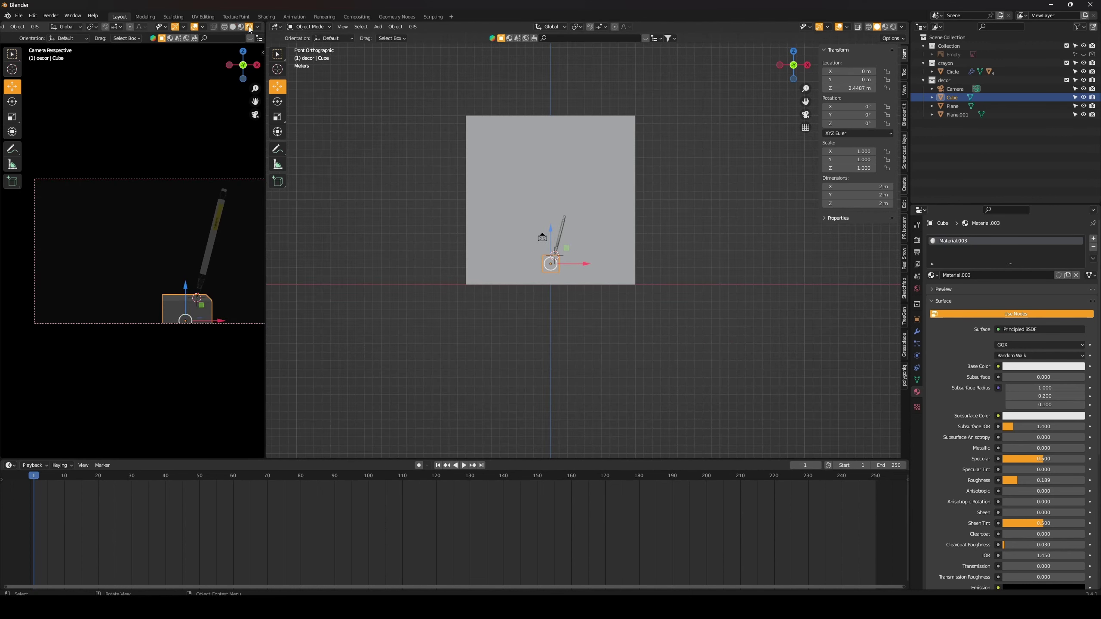
pyautogui.click(198, 168)
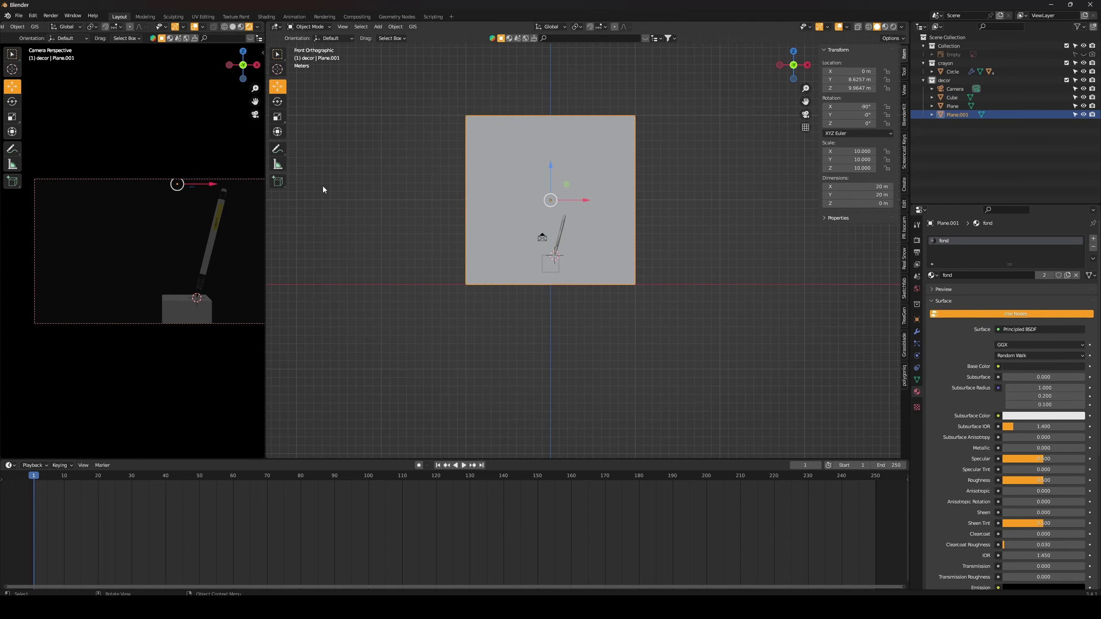
pyautogui.scroll(2, 586, 163)
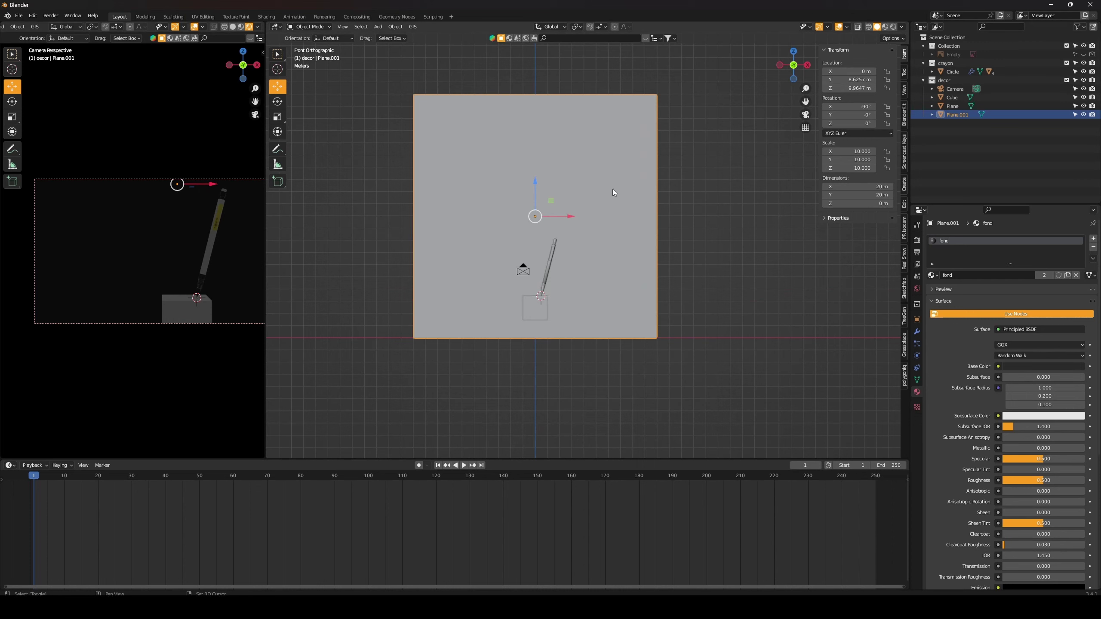
pyautogui.hotkey('shift', 'a')
pyautogui.moveTo(585, 167)
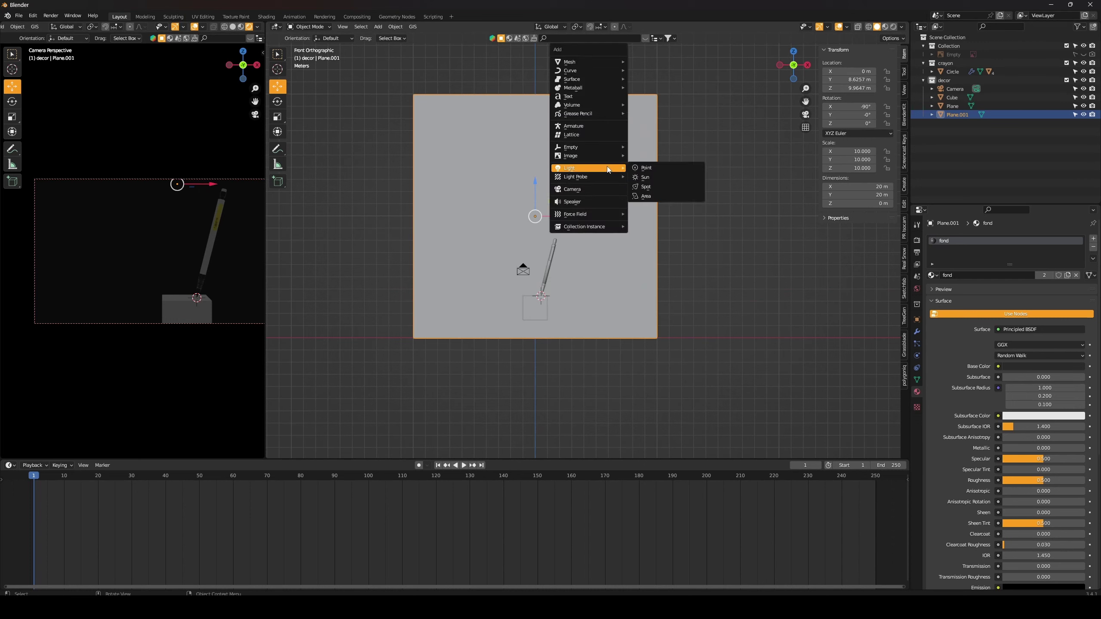
# Step: Add an Area light high above the pencil, scaled to 5.59, at 500 W
pyautogui.click(655, 196)
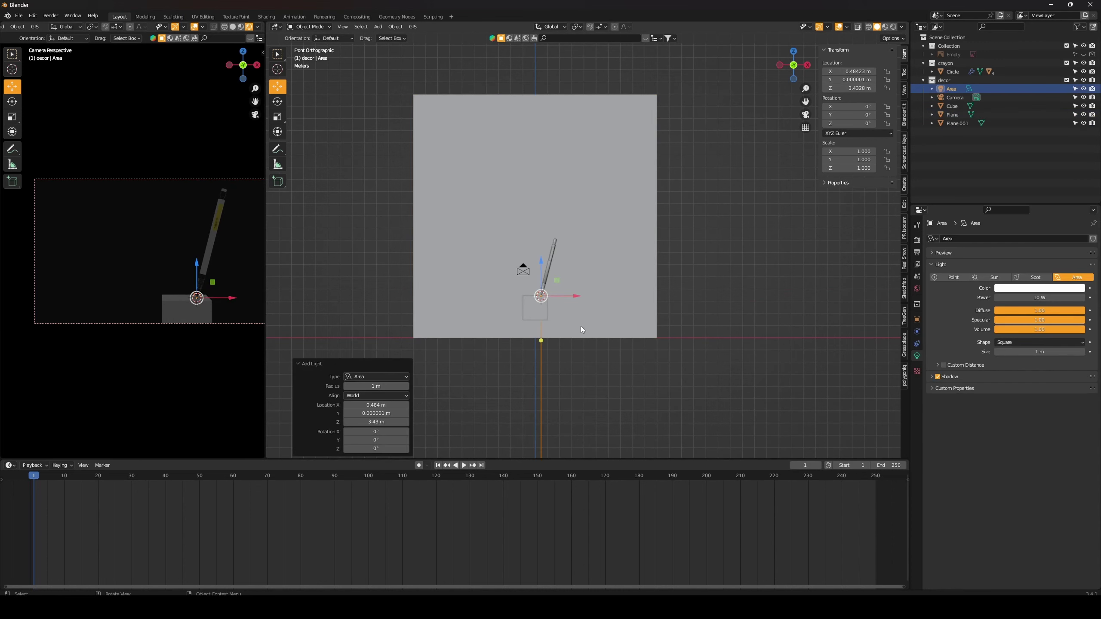
pyautogui.press('g')
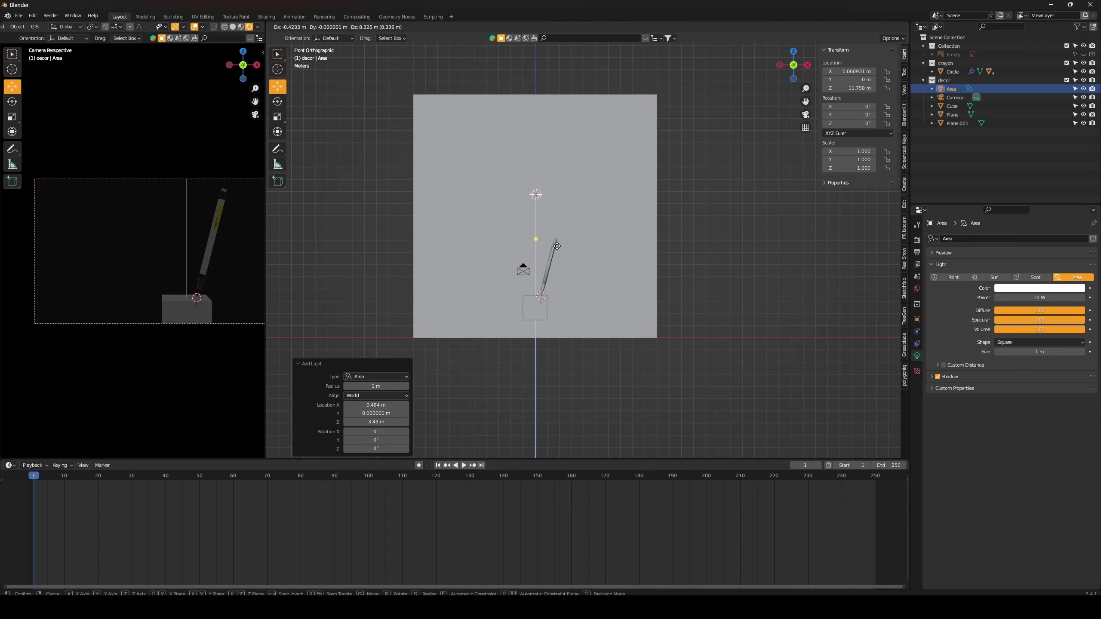
pyautogui.click(557, 257)
pyautogui.press('s')
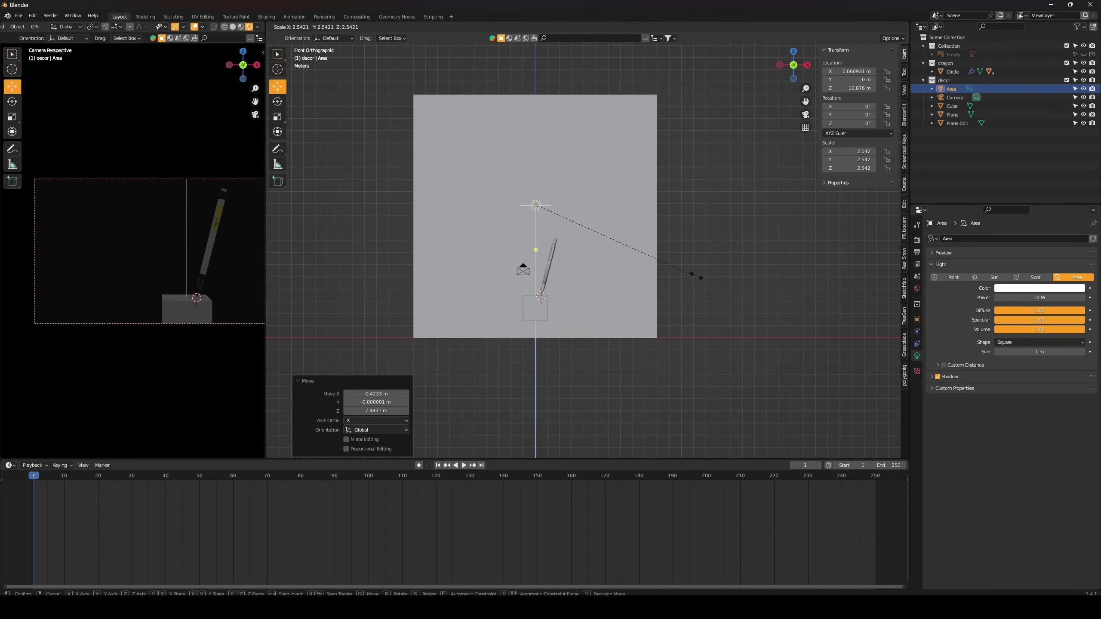
pyautogui.click(801, 304)
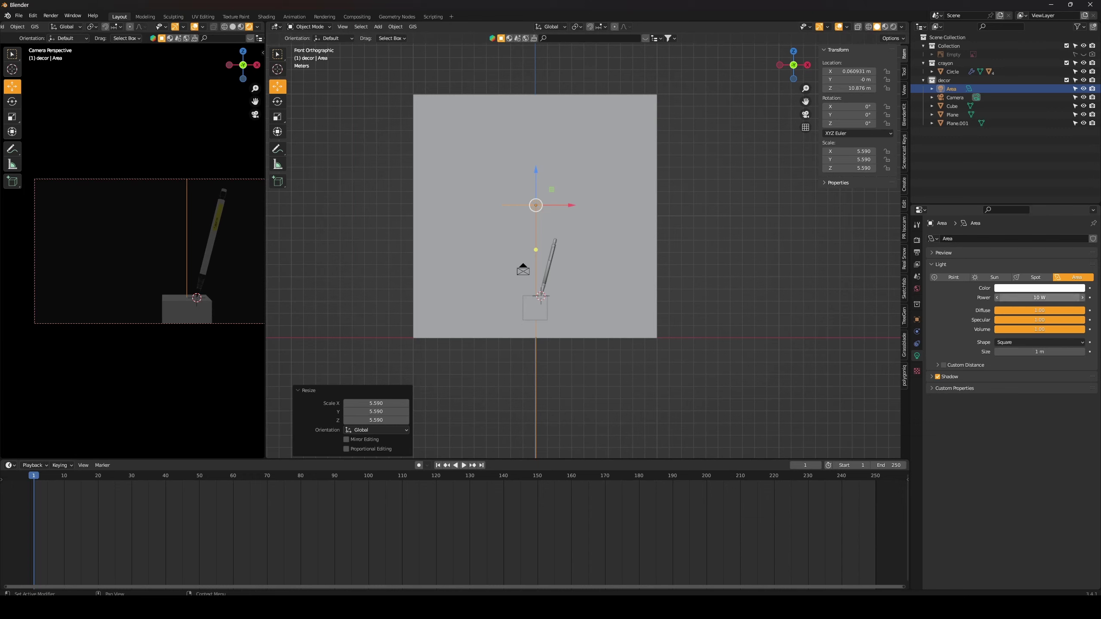
pyautogui.doubleClick(1066, 298)
pyautogui.write('500')
pyautogui.press('Return')
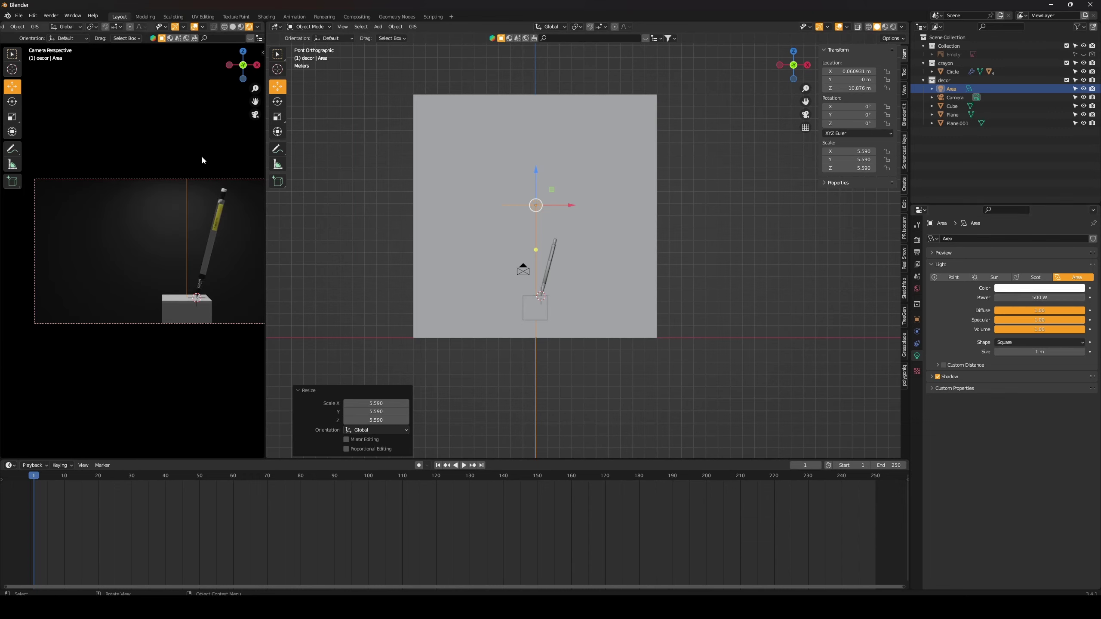
# Step: Widen the camera preview area and recentre the camera frame
pyautogui.moveTo(263, 173); pyautogui.dragTo(367, 174)
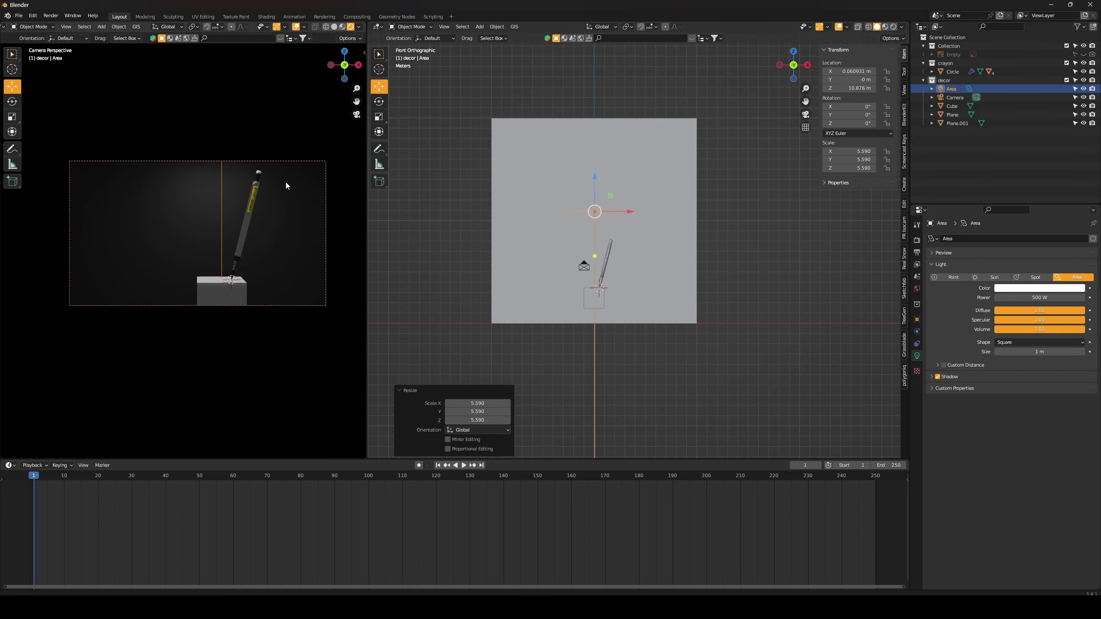
pyautogui.keyDown('shift'); pyautogui.moveTo(320, 196); pyautogui.dragTo(284, 183, button='middle'); pyautogui.keyUp('shift')
pyautogui.click(917, 240)
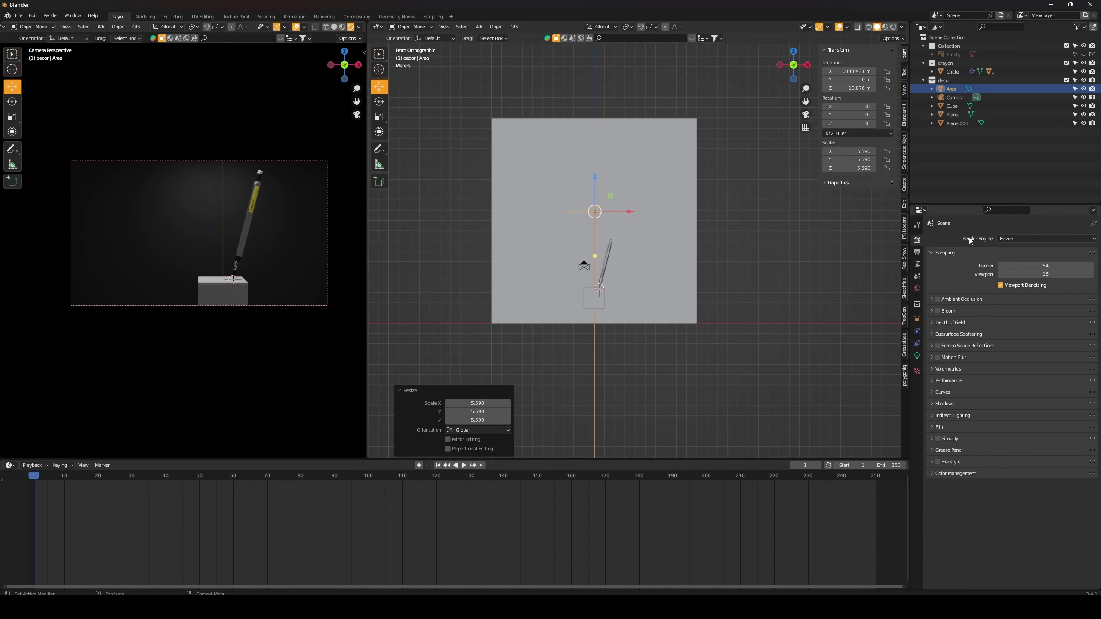
# Step: Switch the render engine to Cycles on GPU Compute
pyautogui.click(1013, 240)
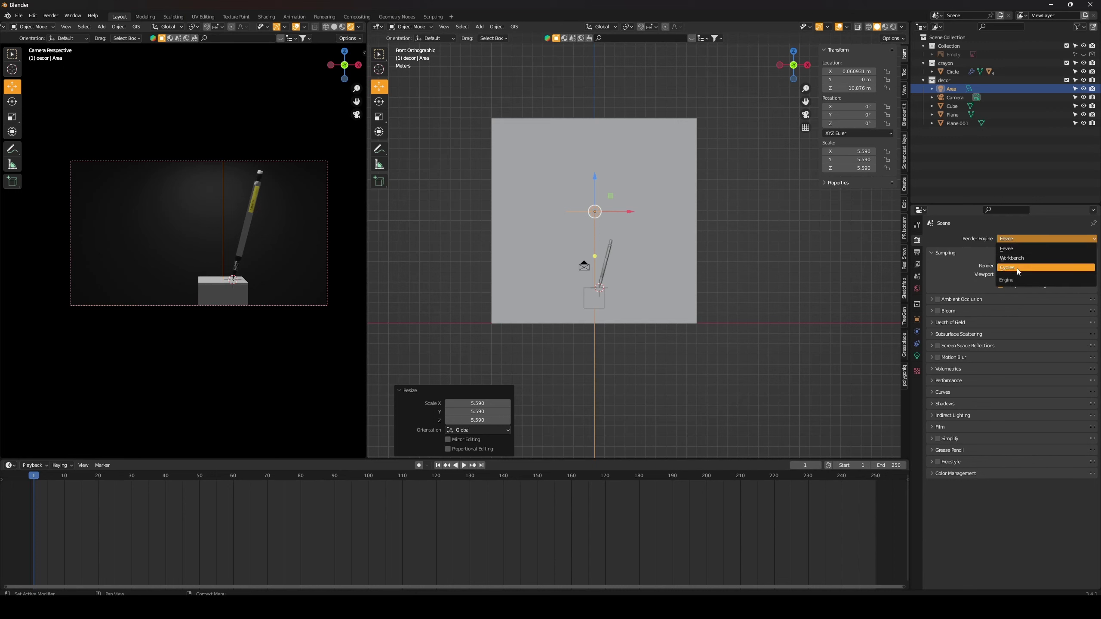
pyautogui.click(1018, 272)
pyautogui.click(1013, 261)
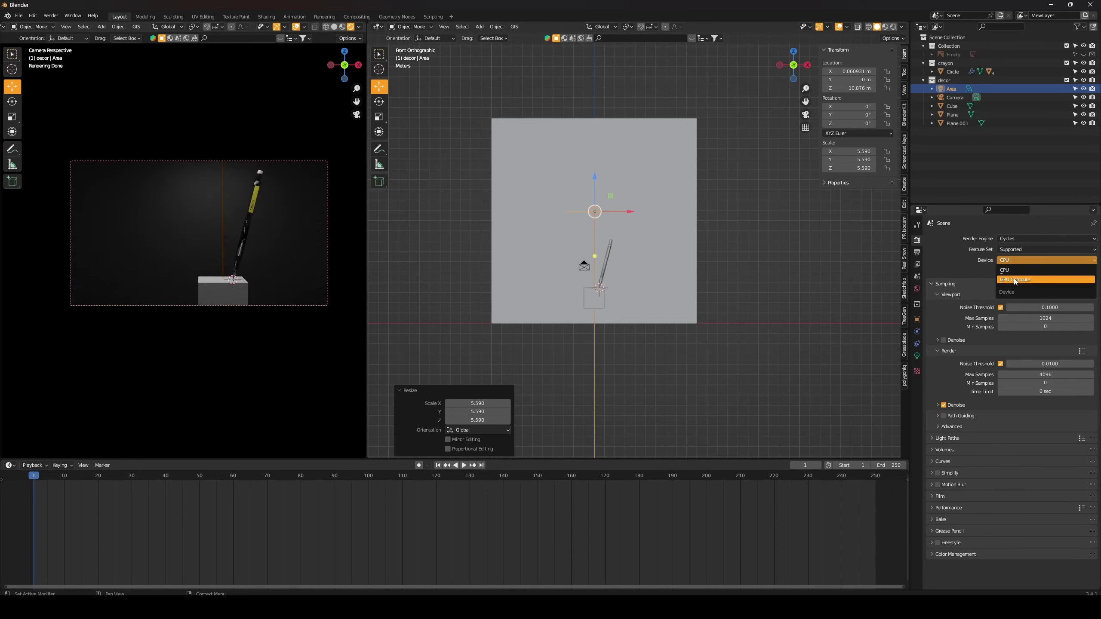
pyautogui.click(1014, 280)
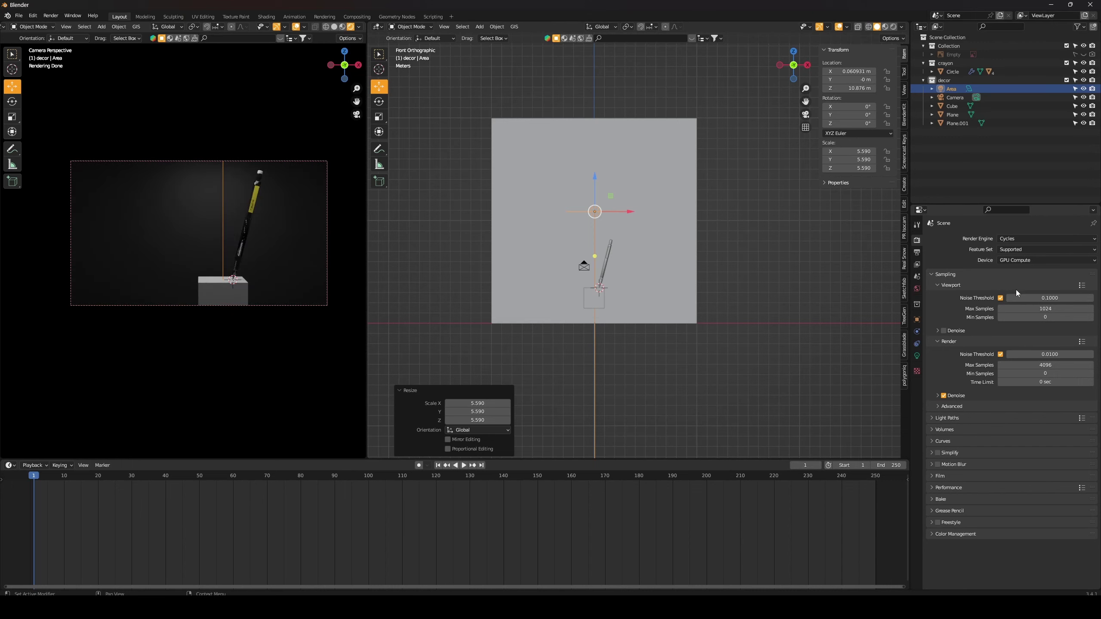
# Step: Set viewport Max Samples to 512, render Max Samples to 256, and hide overlays
pyautogui.click(1040, 308)
pyautogui.write('51')
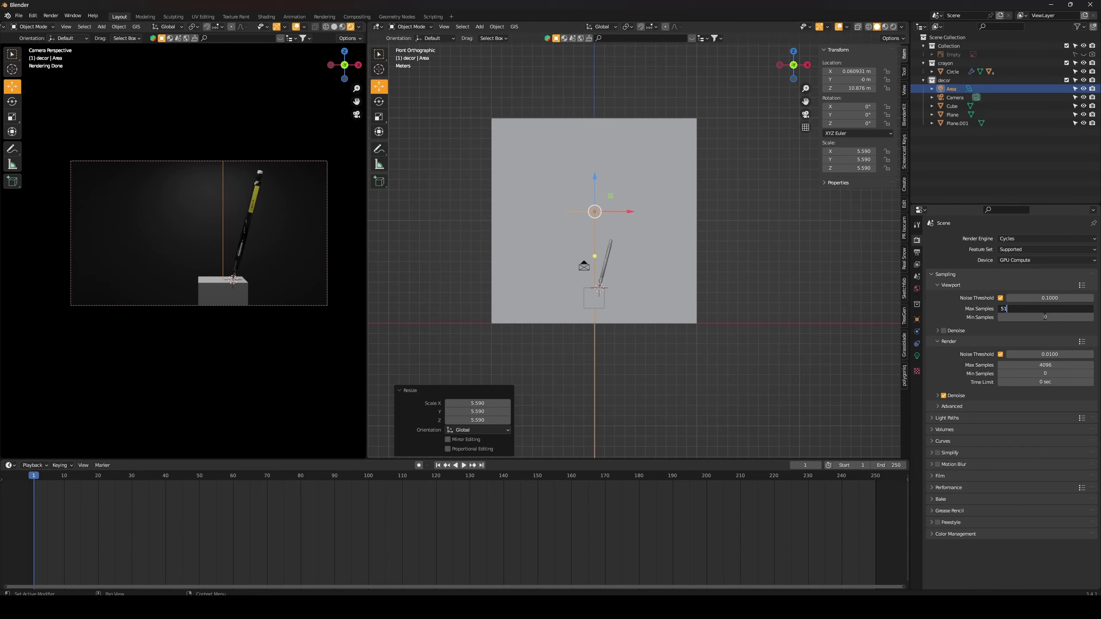
pyautogui.write('2')
pyautogui.press('Return')
pyautogui.click(1045, 365)
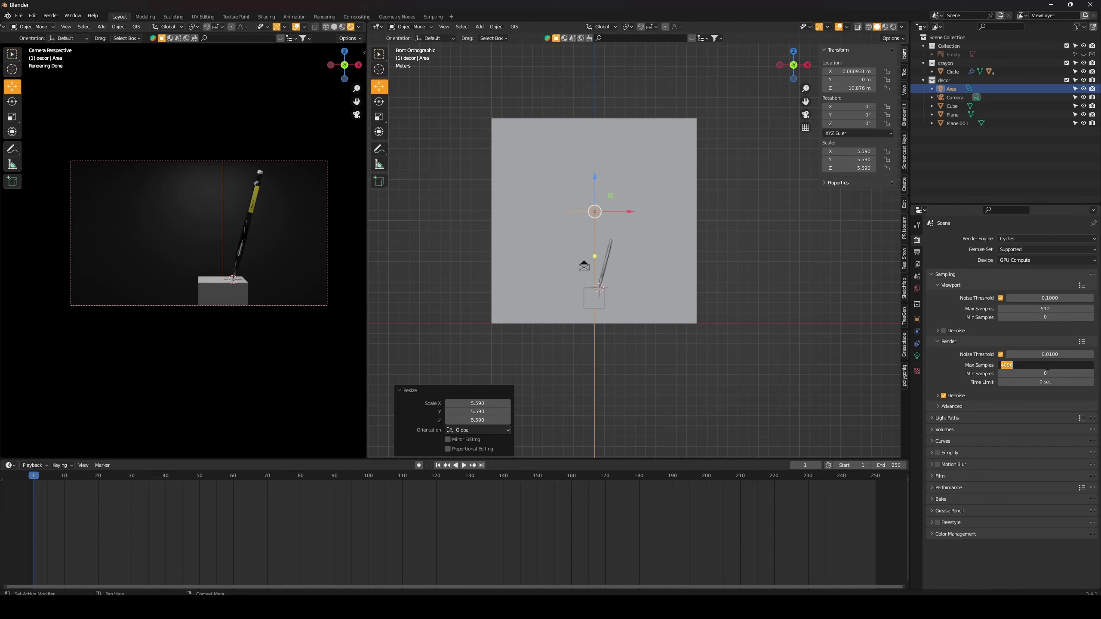
pyautogui.write('256')
pyautogui.press('Return')
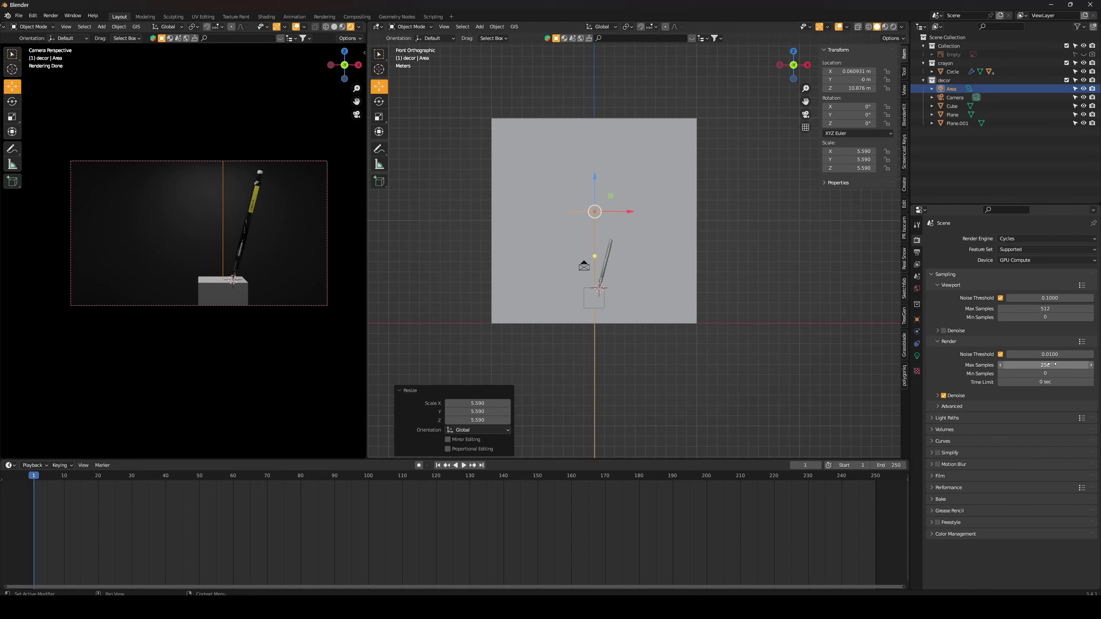
pyautogui.click(296, 27)
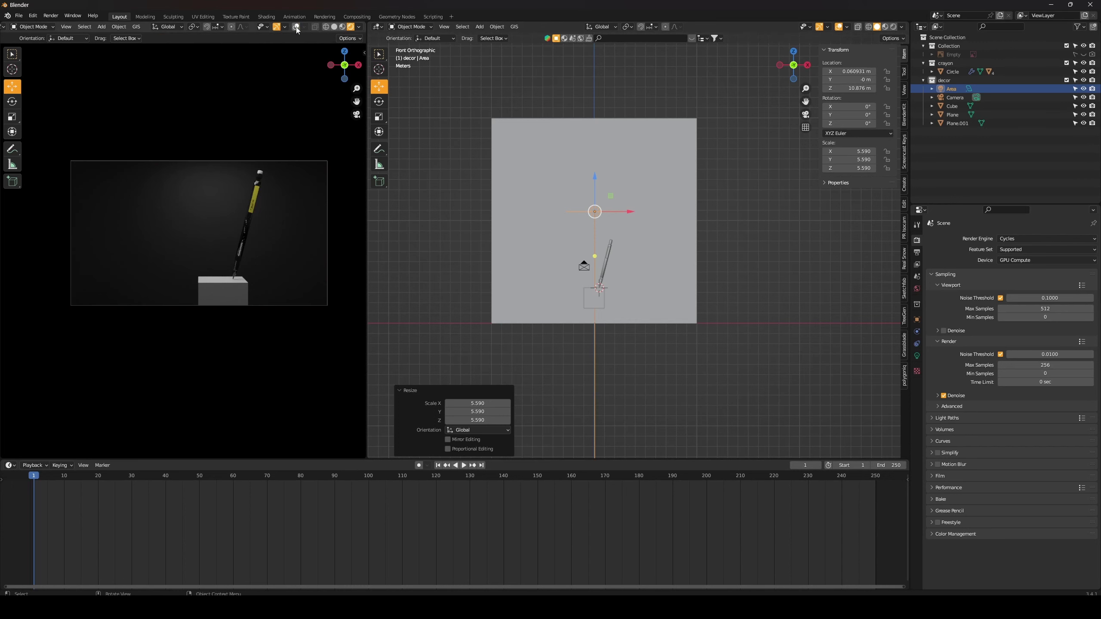
# Step: Widen the camera preview and orbit to see the whole studio setup
pyautogui.scroll(1, 222, 225)
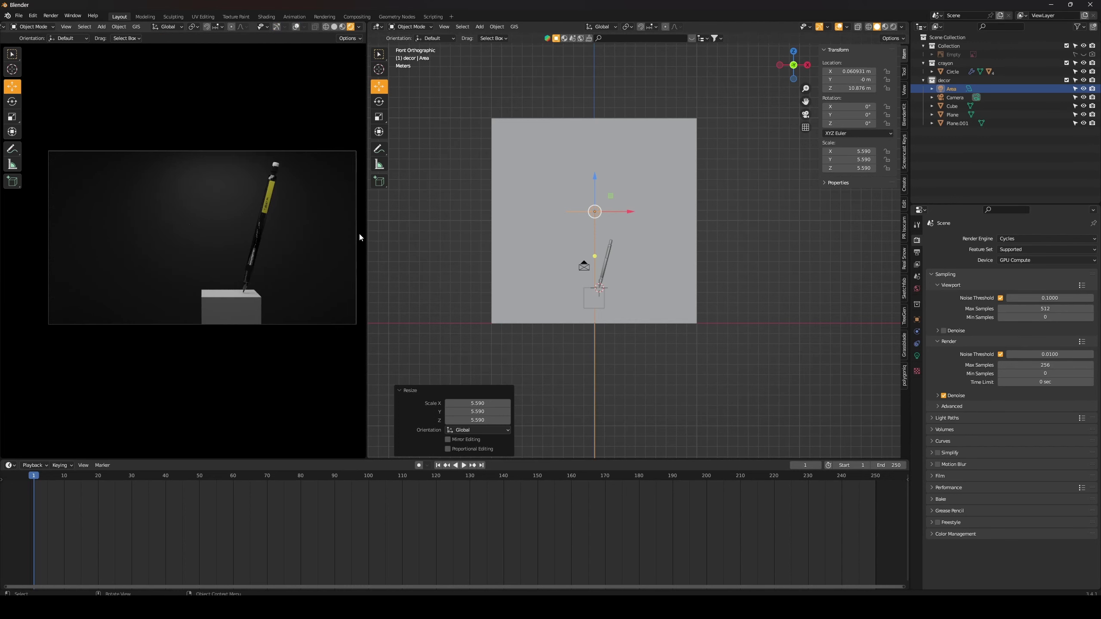
pyautogui.moveTo(366, 235); pyautogui.dragTo(385, 235)
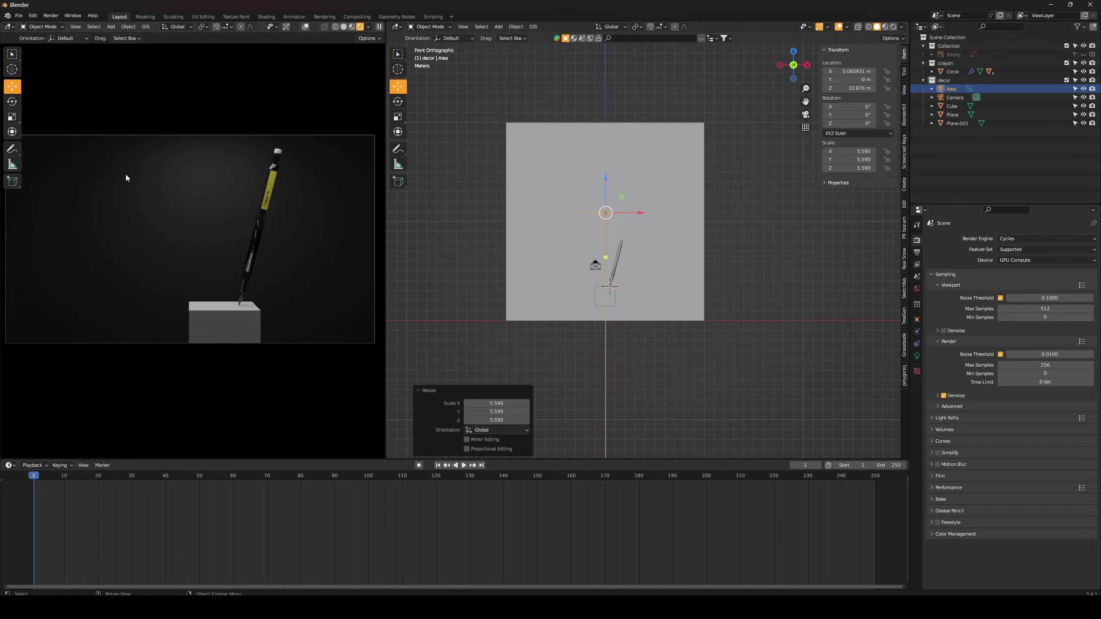
pyautogui.scroll(-1, 263, 246)
pyautogui.scroll(1, 253, 241)
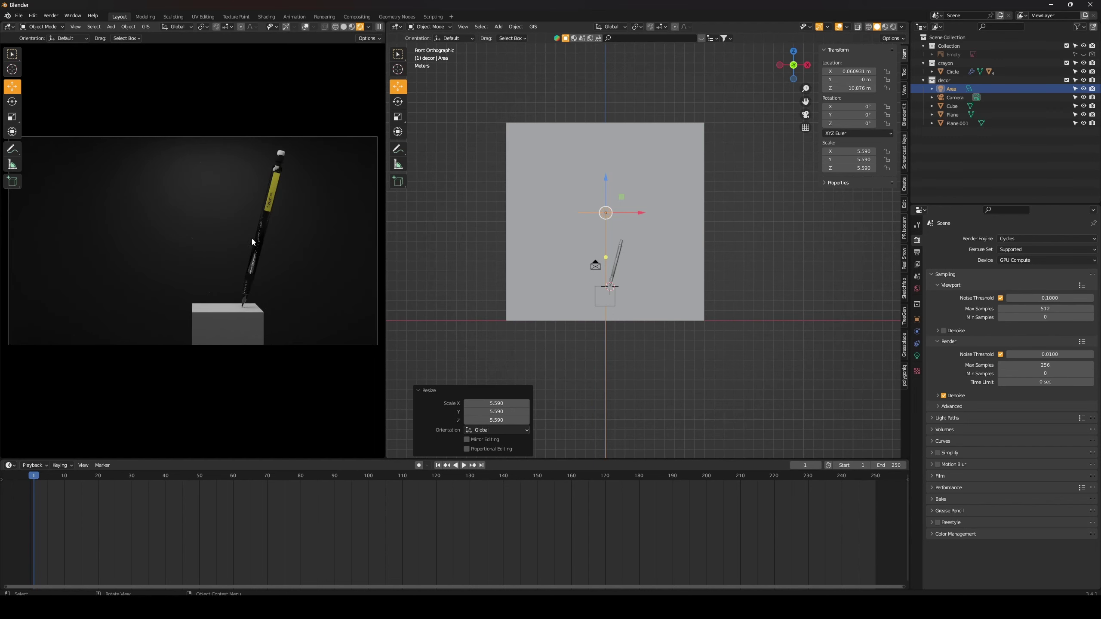
pyautogui.moveTo(747, 237); pyautogui.dragTo(659, 257, button='middle')
# Step: Scale the area light to 7.454 and tilt it about 8° on X
pyautogui.press('s')
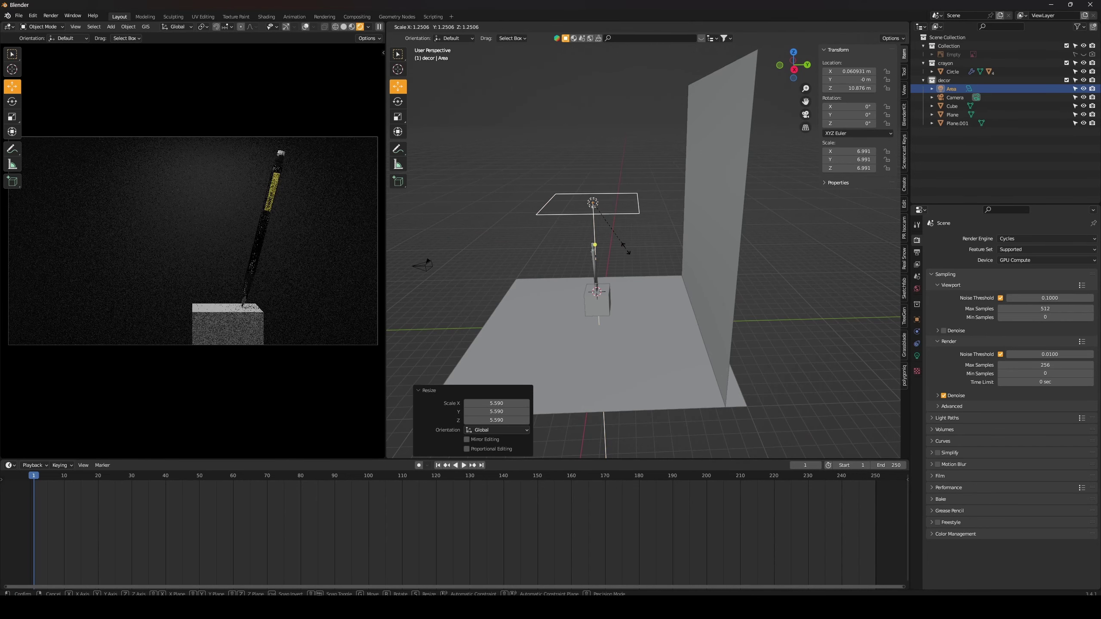
pyautogui.click(628, 251)
pyautogui.press('KP_3')
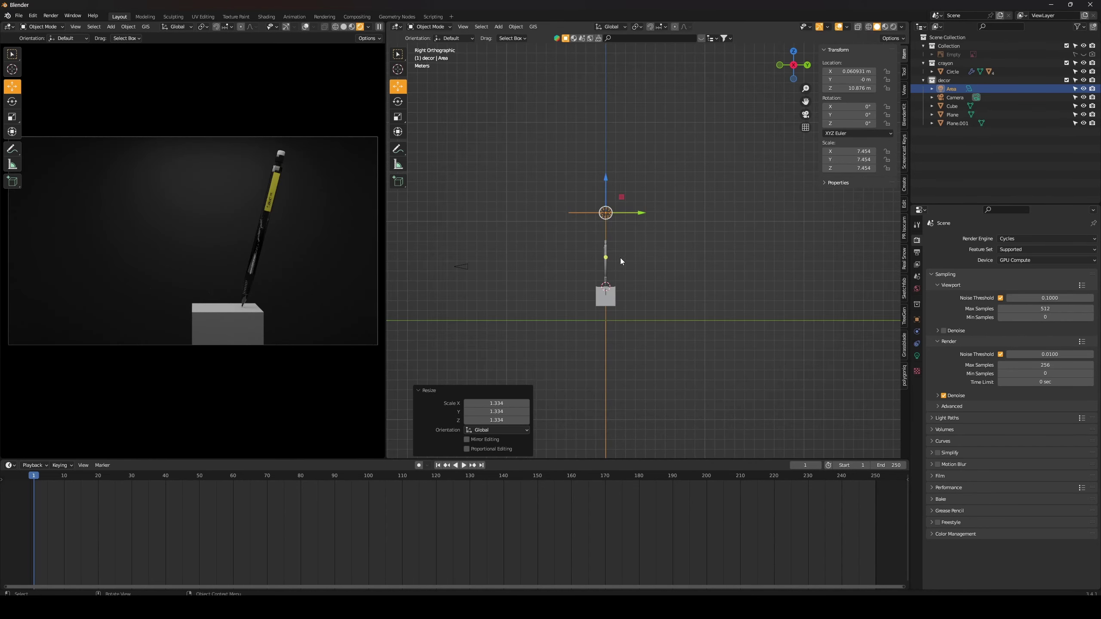
pyautogui.press('r')
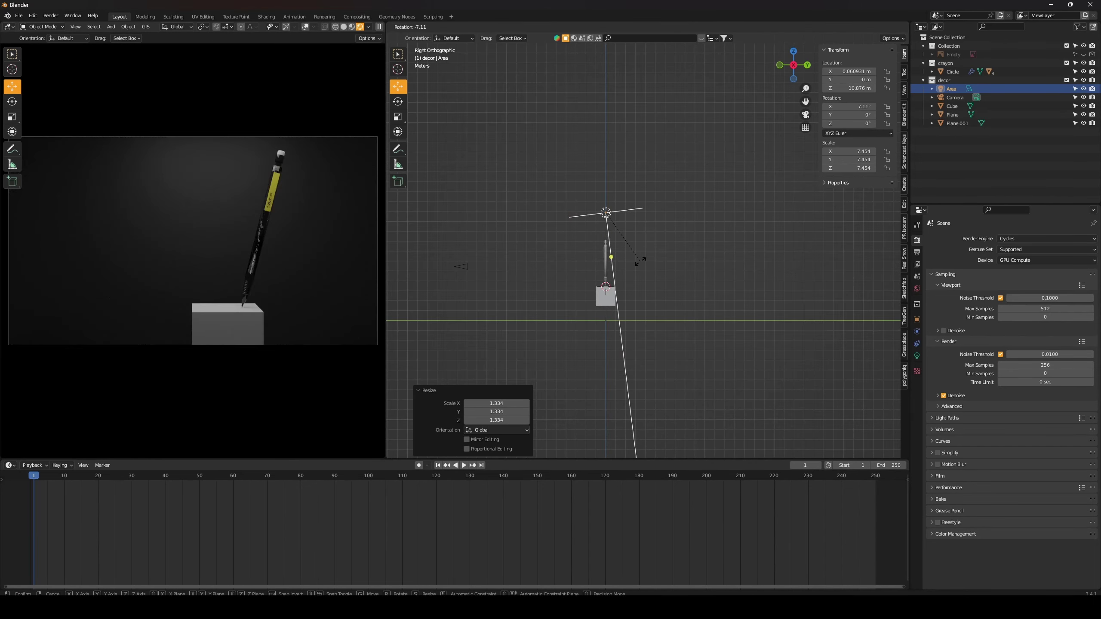
pyautogui.click(640, 260)
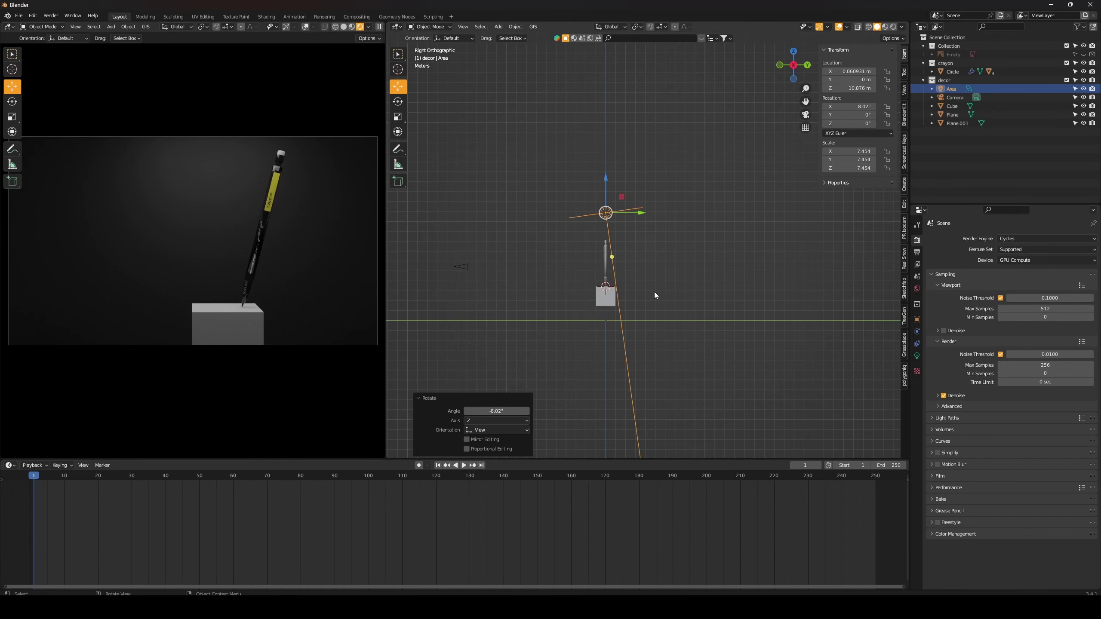
pyautogui.press('KP_7')
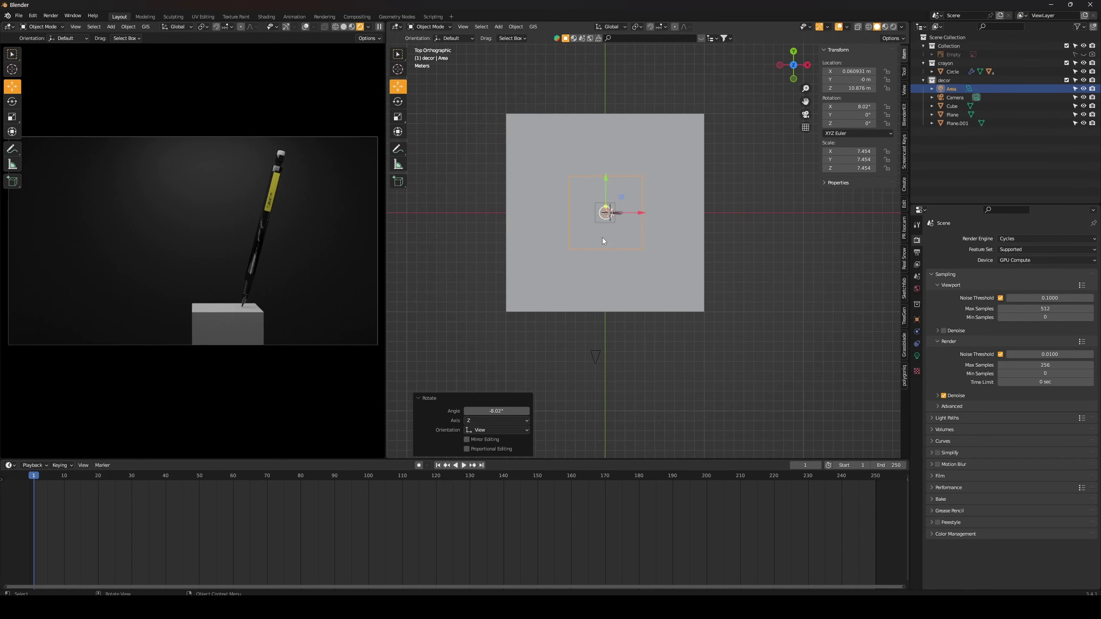
# Step: Duplicate the area light and tilt the copy steeply in side view
pyautogui.hotkey('shift', 'd')
pyautogui.click(577, 283)
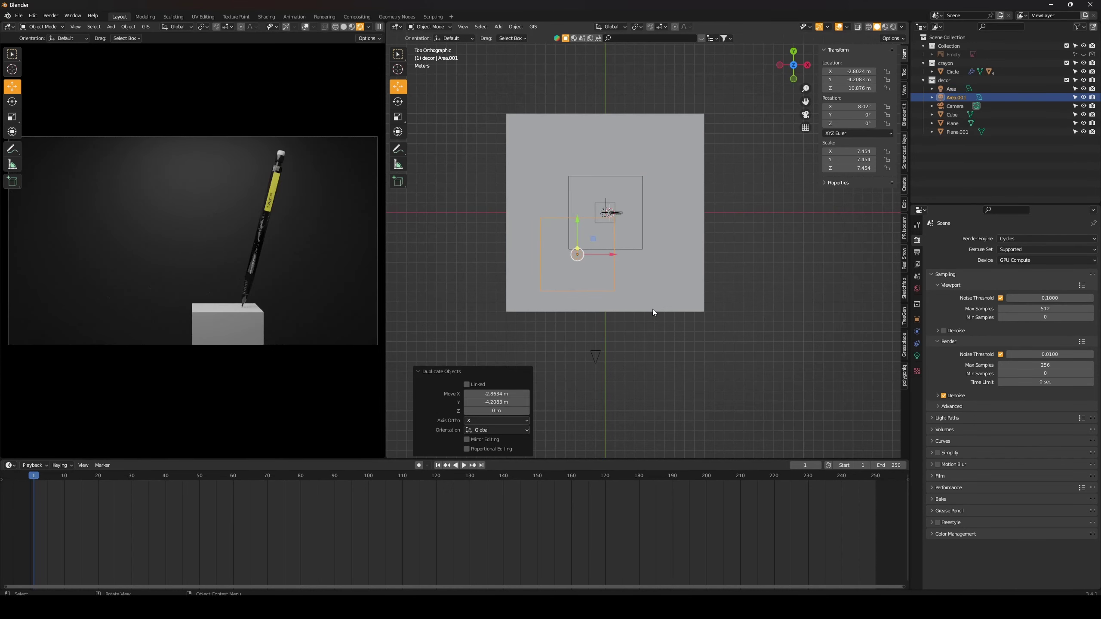
pyautogui.press('KP_3')
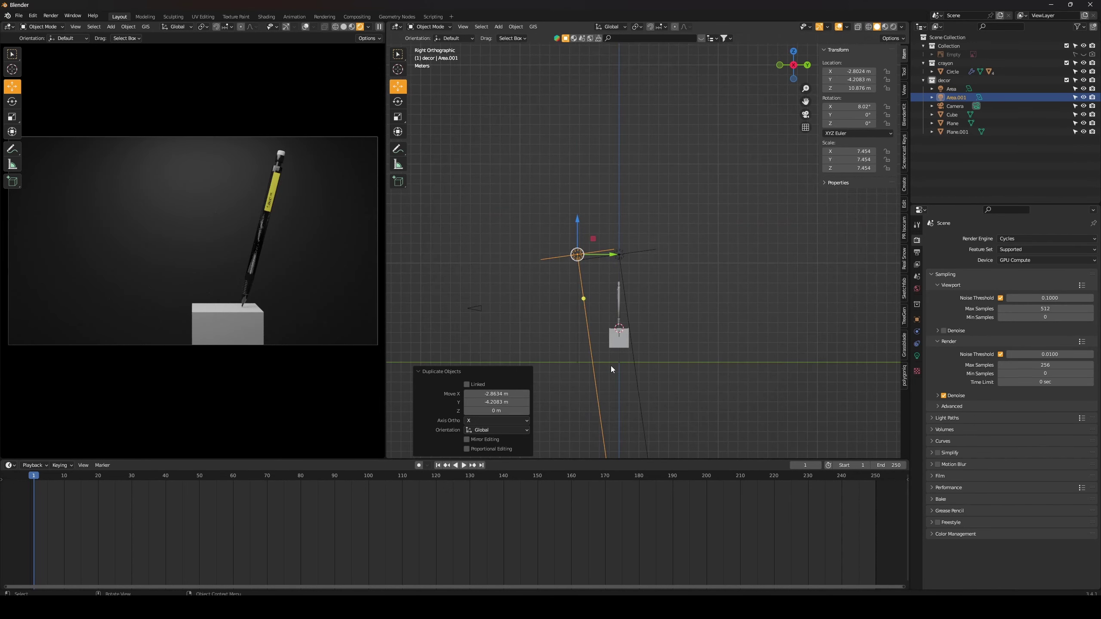
pyautogui.press('r')
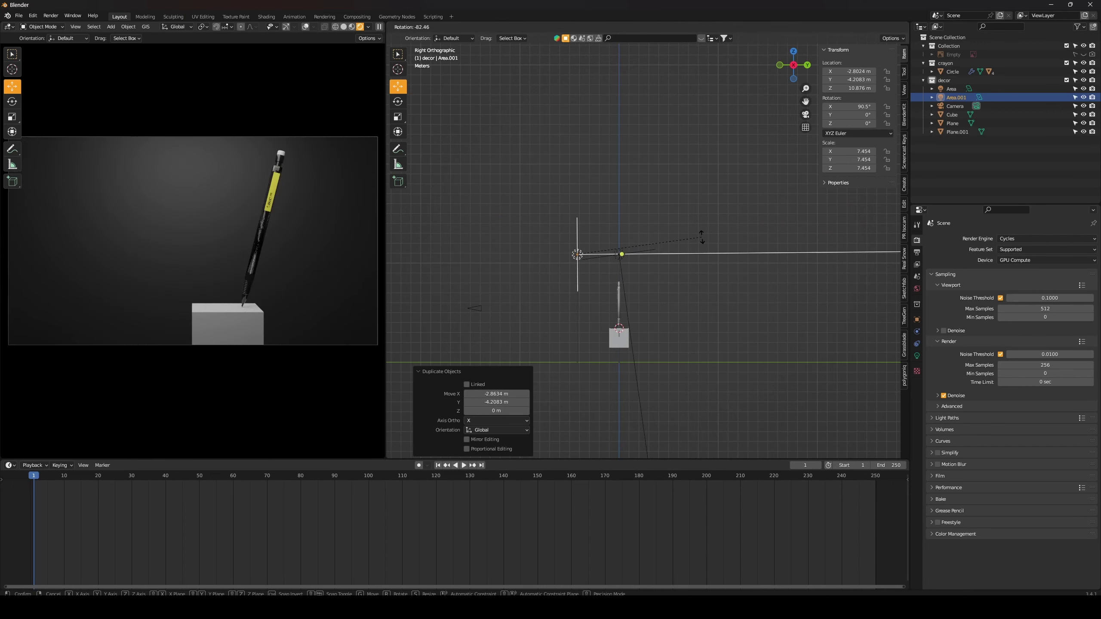
pyautogui.click(700, 240)
pyautogui.moveTo(634, 264)
pyautogui.mouseDown(button='middle')
pyautogui.moveTo(538, 211)
pyautogui.moveTo(642, 241)
pyautogui.mouseUp(button='middle')
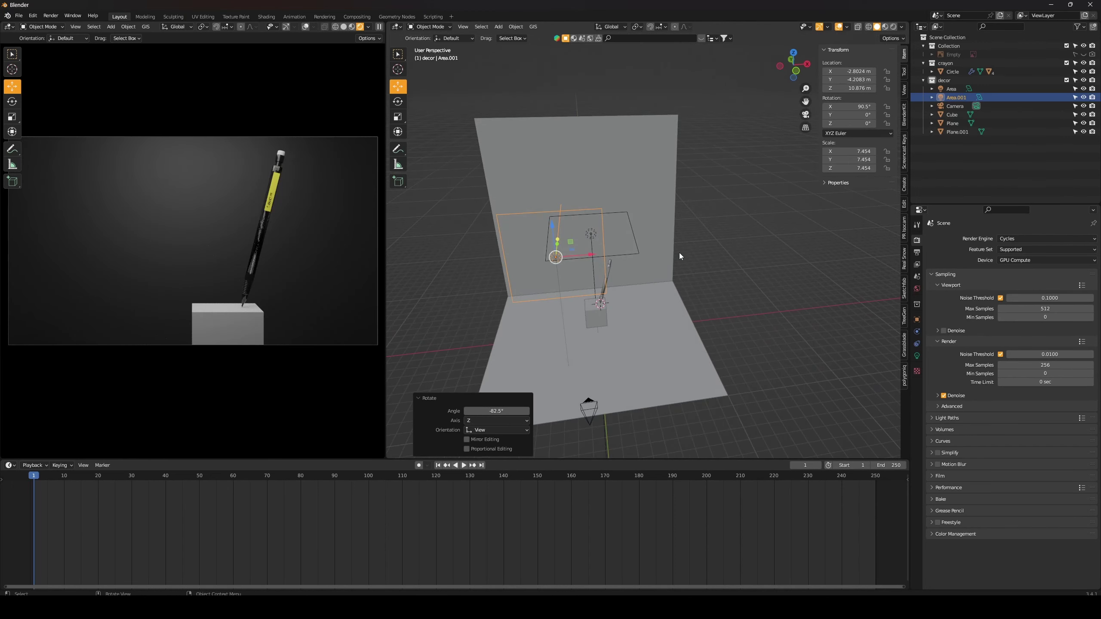
# Step: Narrow the copied light along X and lower it beside the pencil in front view
pyautogui.press('s')
pyautogui.press('x')
pyautogui.click(617, 245)
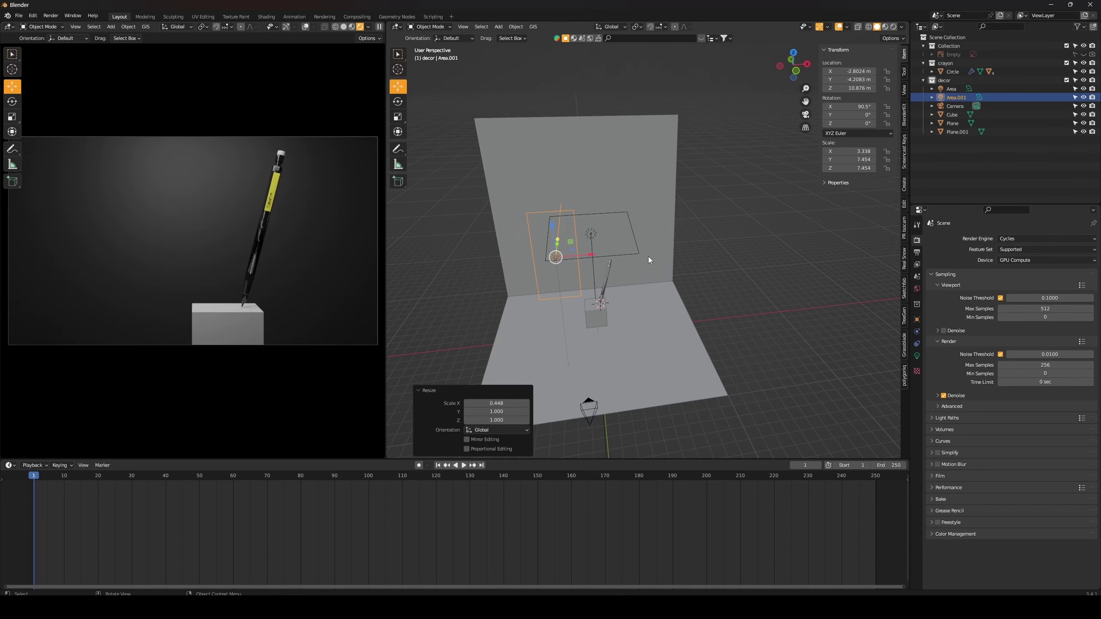
pyautogui.press('KP_1')
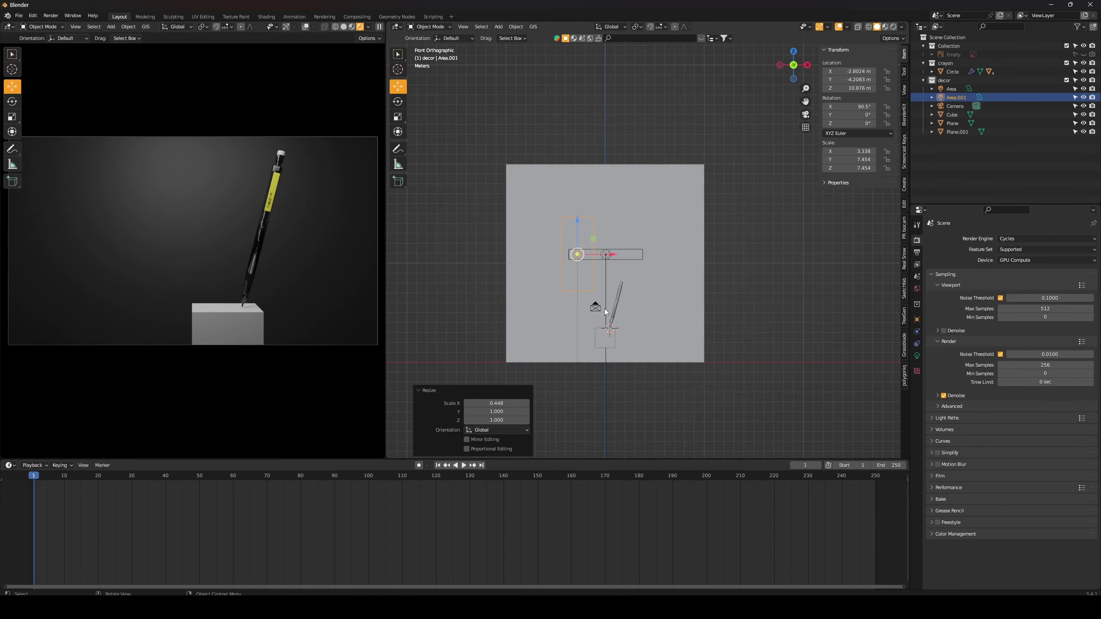
pyautogui.press('g')
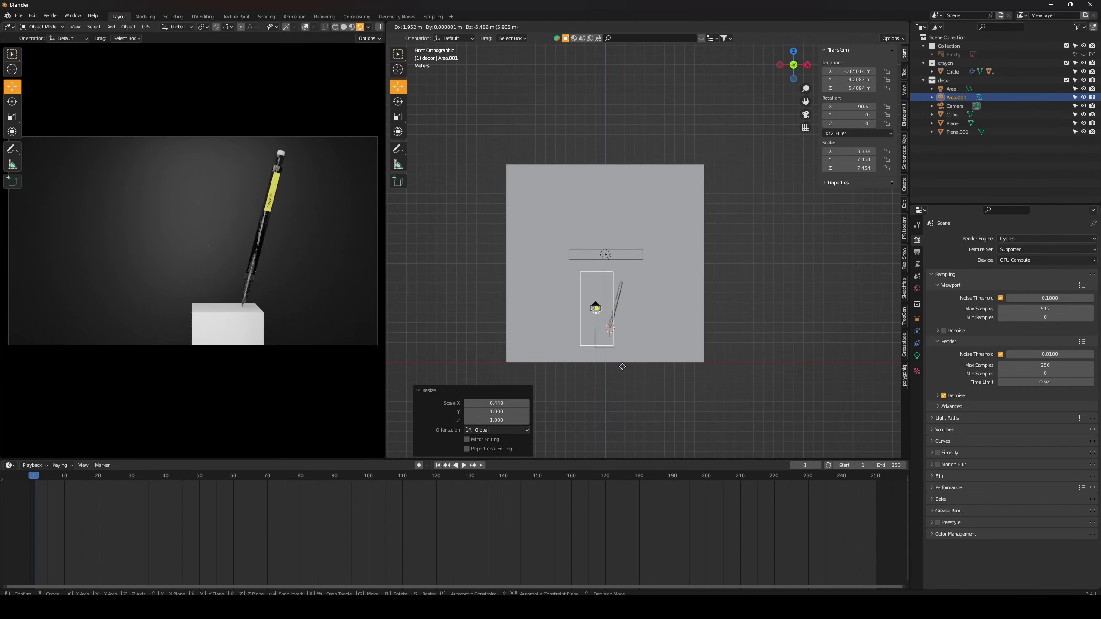
pyautogui.click(622, 366)
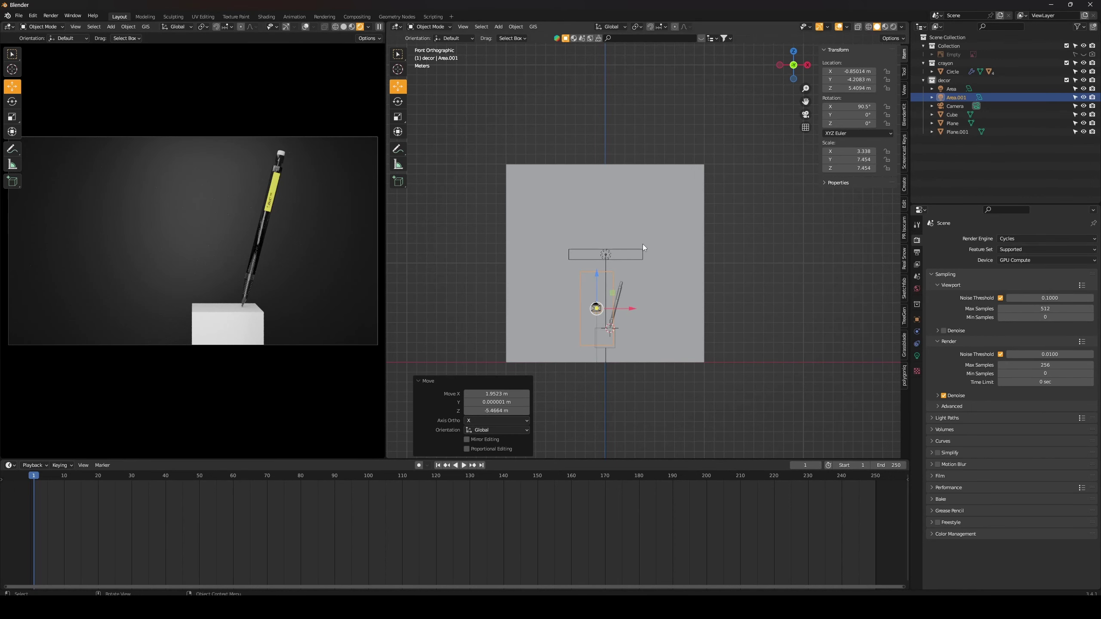
# Step: In top view, place Area.001 at X -1.98 m, Y -3.95 m, rotated -34.8° on Z
pyautogui.press('KP_7')
pyautogui.press('r')
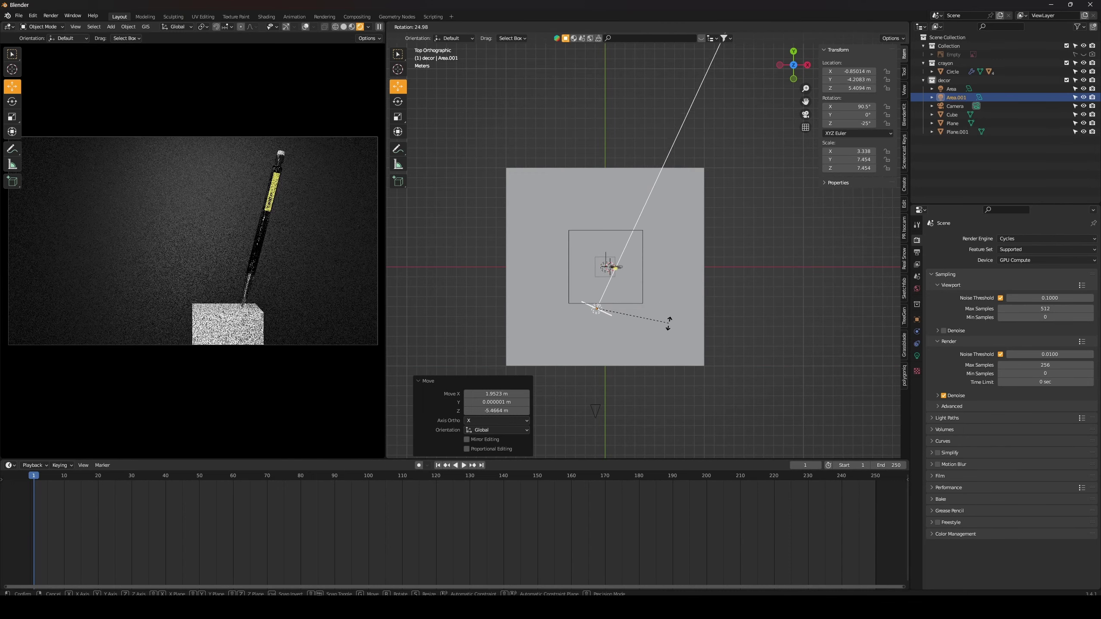
pyautogui.click(668, 323)
pyautogui.press('g')
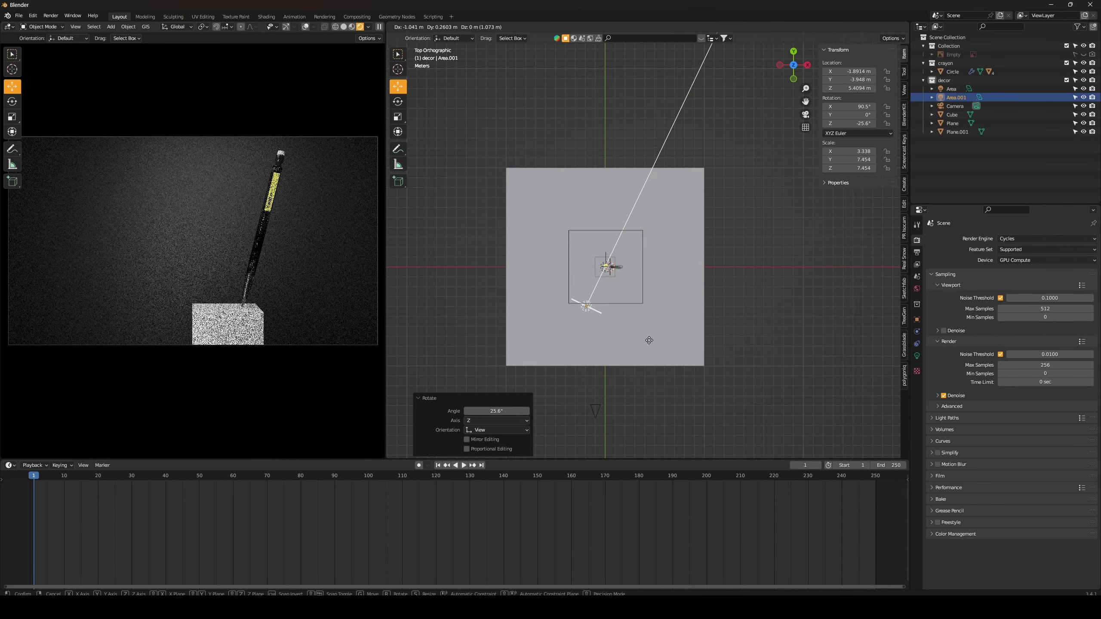
pyautogui.click(652, 338)
pyautogui.press('g')
pyautogui.click(672, 312)
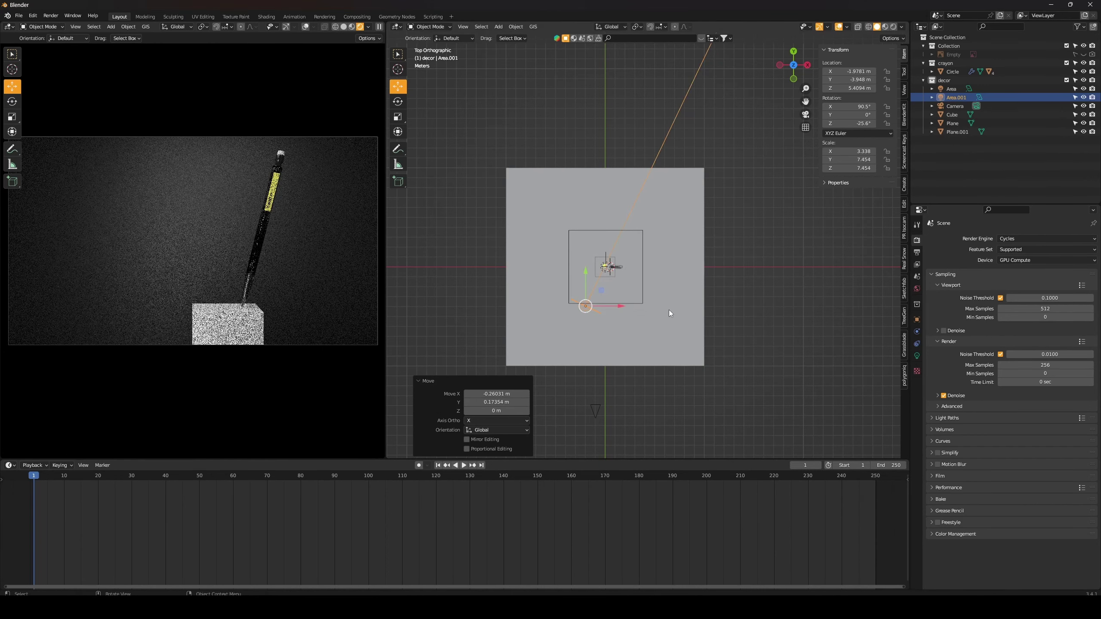
pyautogui.press('r')
pyautogui.click(677, 322)
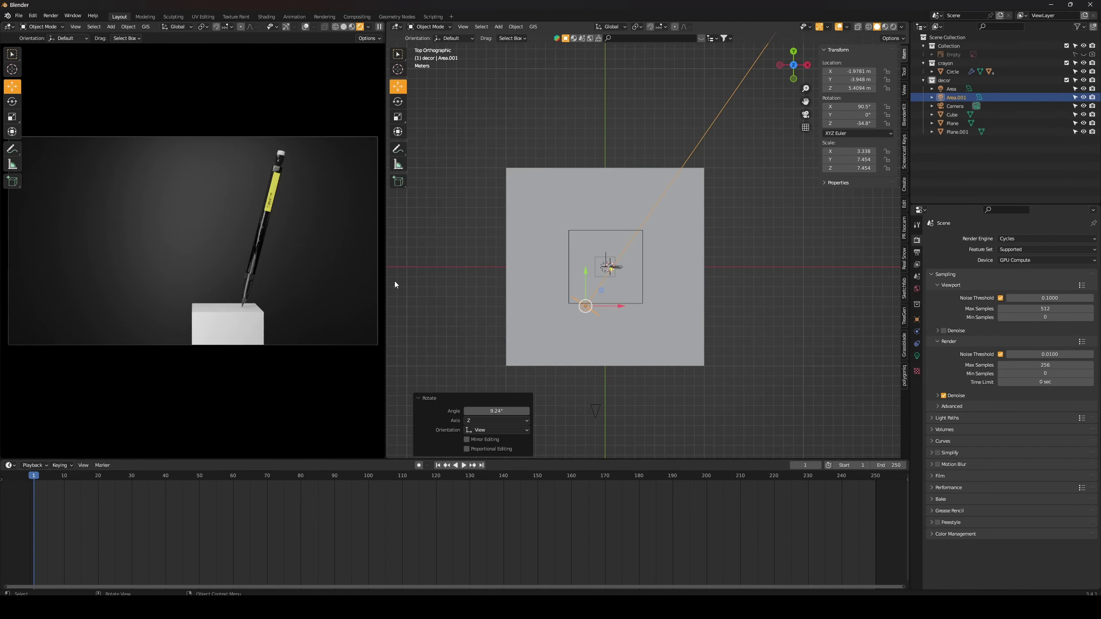
pyautogui.scroll(5, 258, 204)
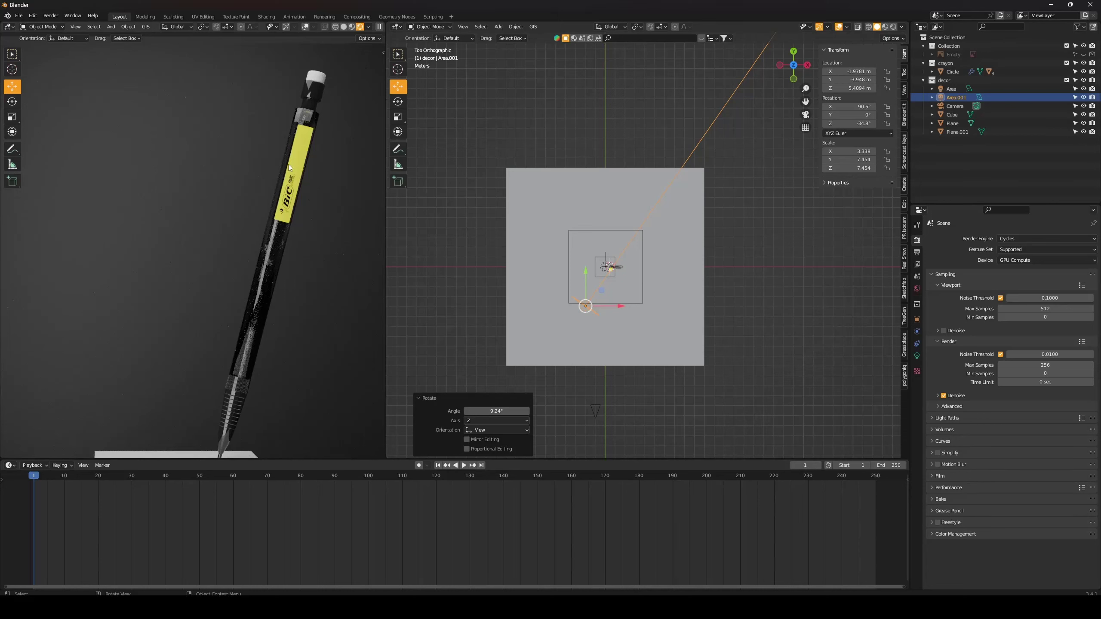
pyautogui.scroll(-2, 248, 308)
pyautogui.scroll(-2, 235, 323)
pyautogui.scroll(-1, 239, 271)
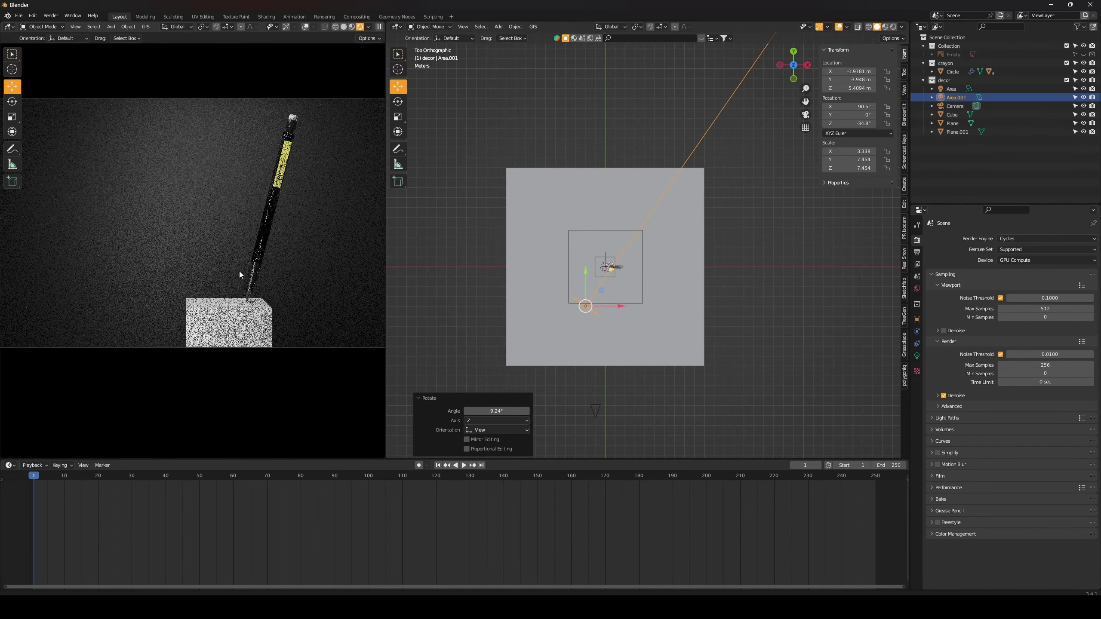
# Step: Add a Bevel modifier with 3 segments to the cube
pyautogui.scroll(2, 239, 282)
pyautogui.click(213, 322)
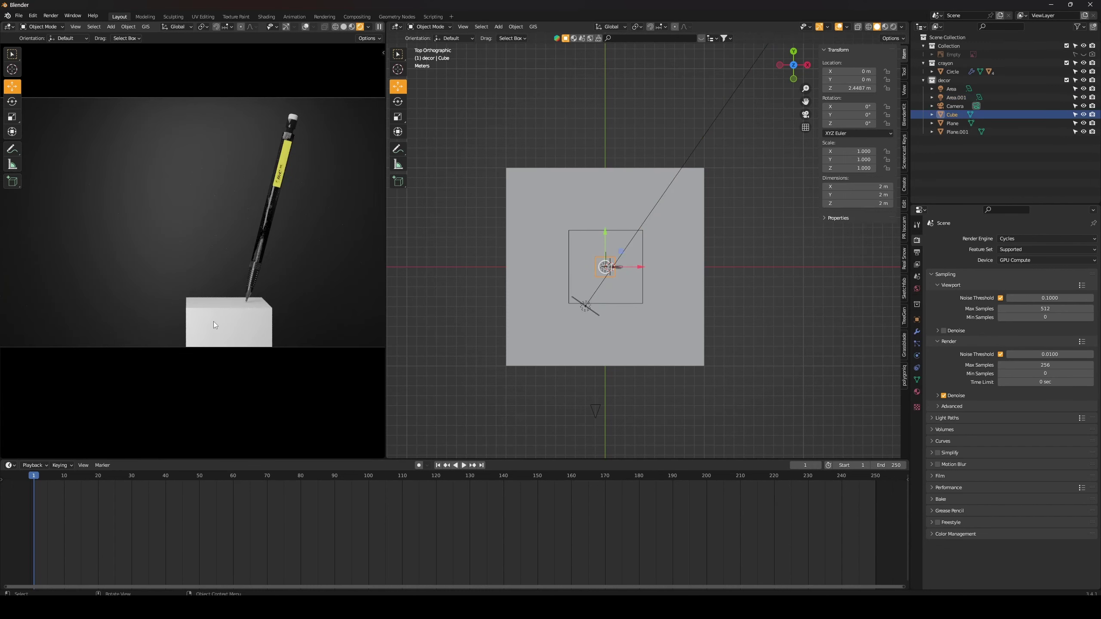
pyautogui.click(917, 331)
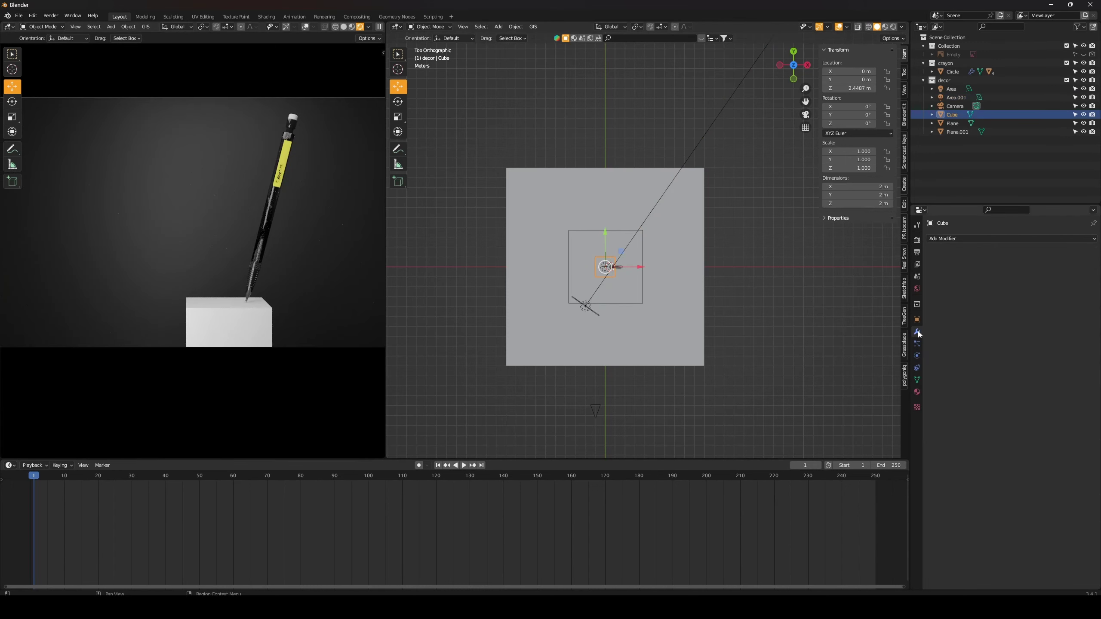
pyautogui.click(961, 239)
pyautogui.click(952, 271)
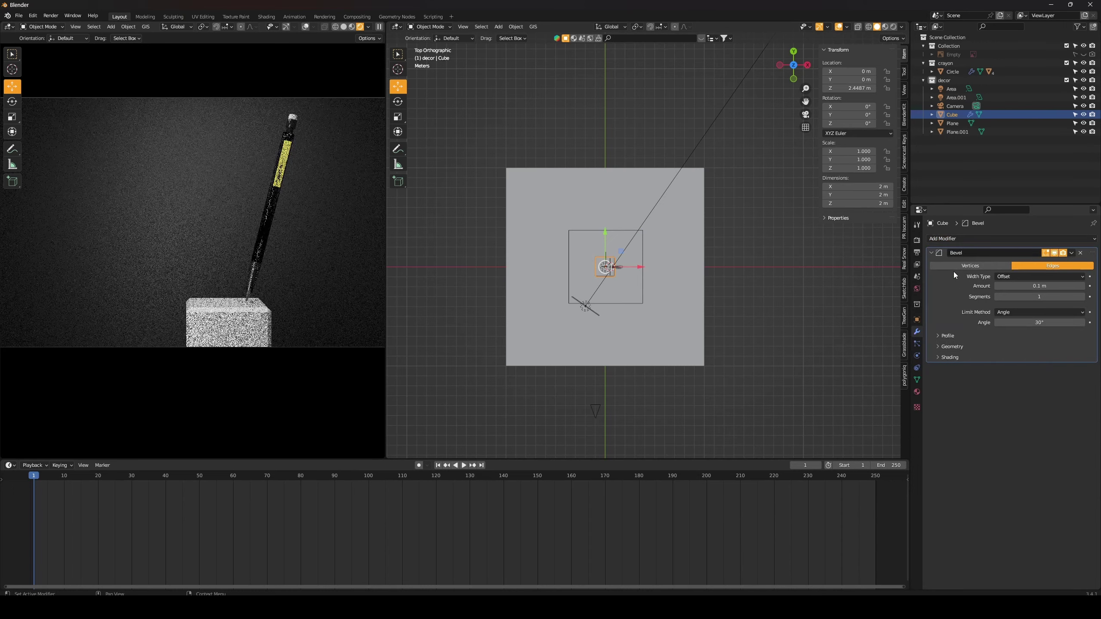
pyautogui.click(1083, 297)
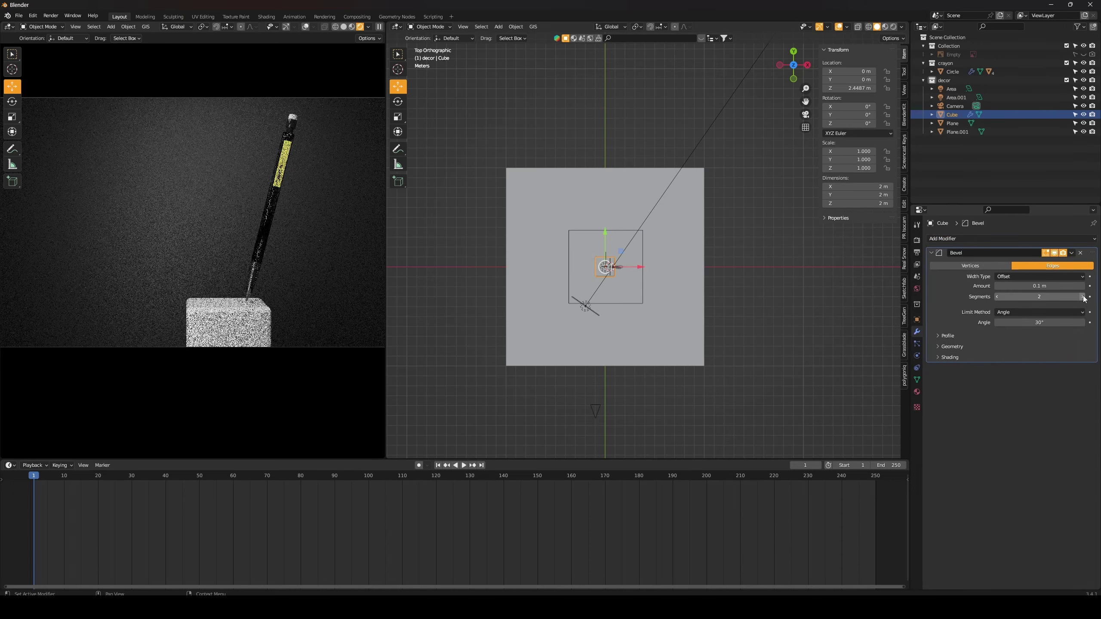
pyautogui.click(1082, 297)
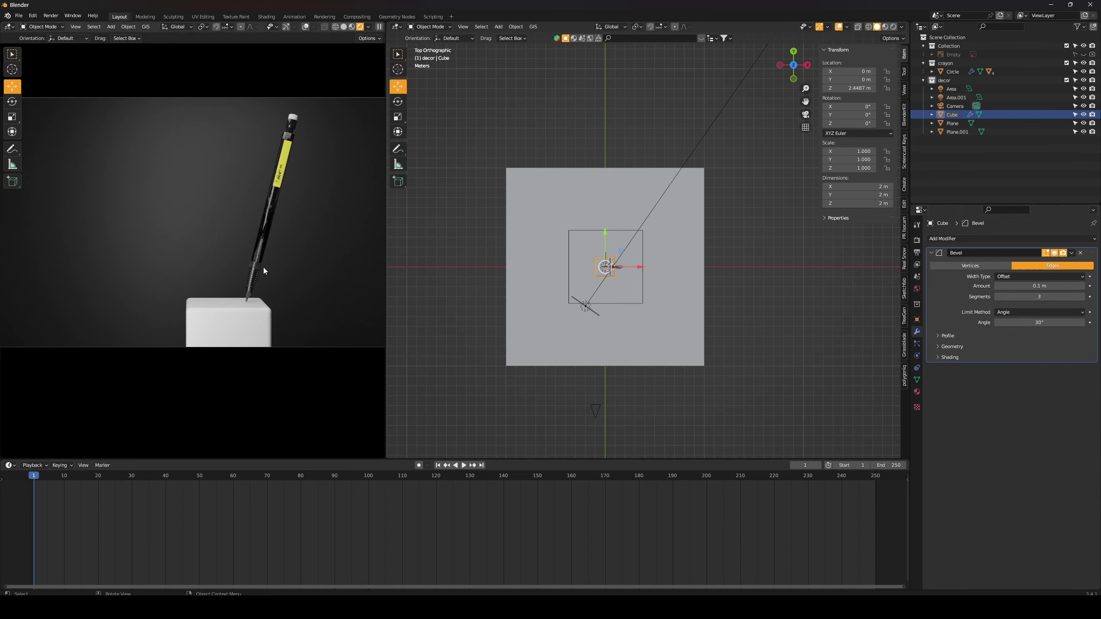
# Step: Shade the cube smooth
pyautogui.scroll(3, 263, 267)
pyautogui.scroll(1, 267, 325)
pyautogui.rightClick(270, 380)
pyautogui.click(268, 382)
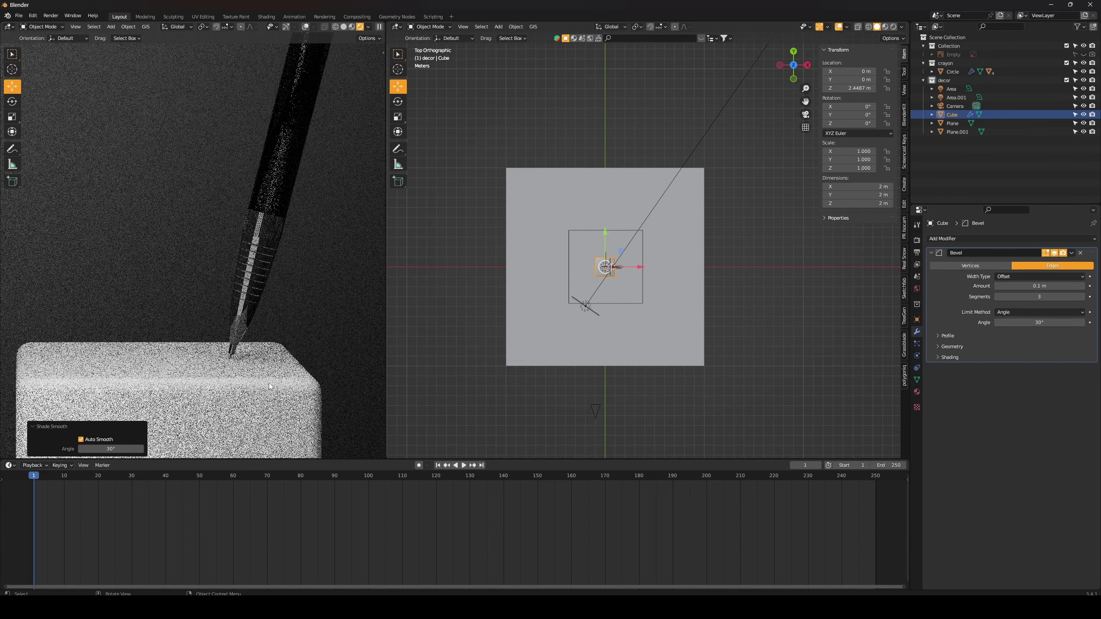
# Step: Set the bevel amount to 0.073 m and return to the camera view
pyautogui.moveTo(1039, 286)
pyautogui.mouseDown()
pyautogui.moveTo(996, 286)
pyautogui.moveTo(1031, 286)
pyautogui.mouseUp()
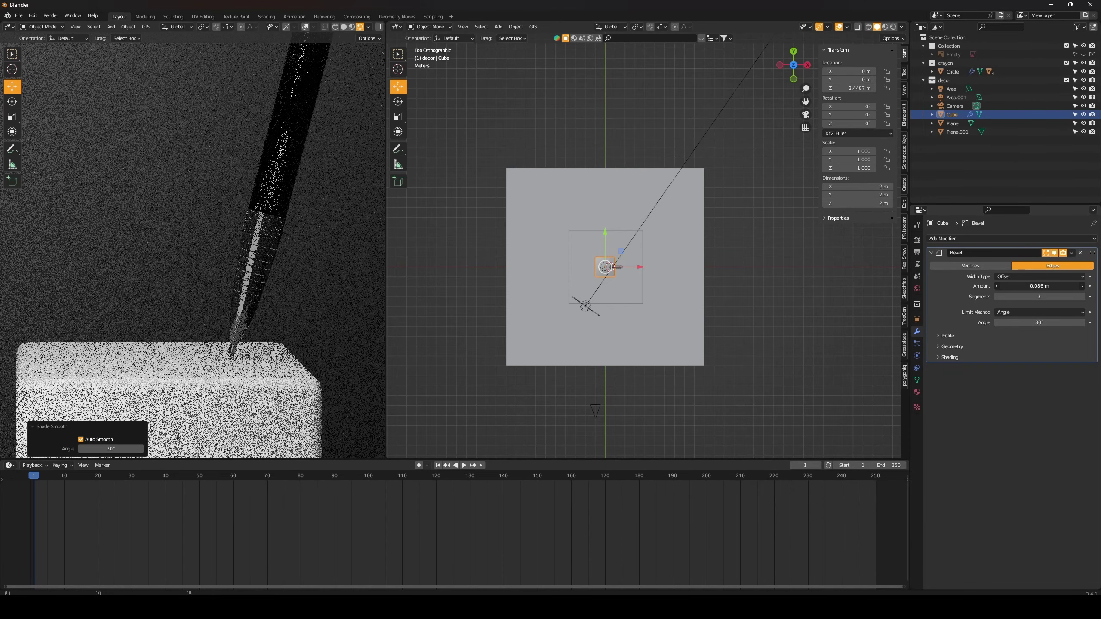
pyautogui.click(997, 286)
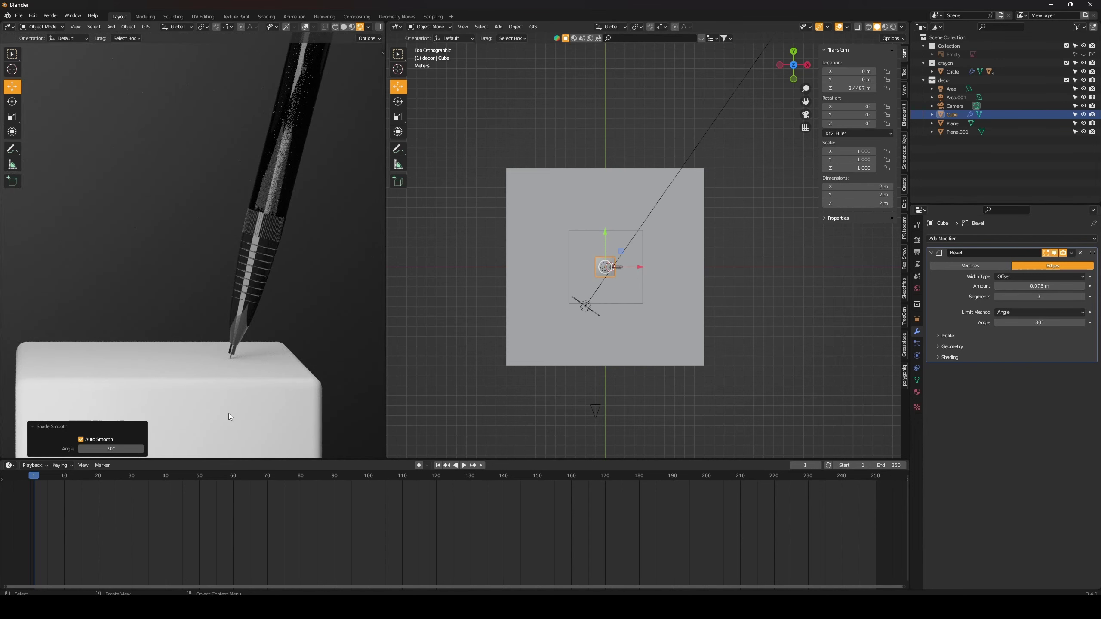
pyautogui.rightClick(229, 413)
pyautogui.click(230, 410)
pyautogui.press('KP_0')
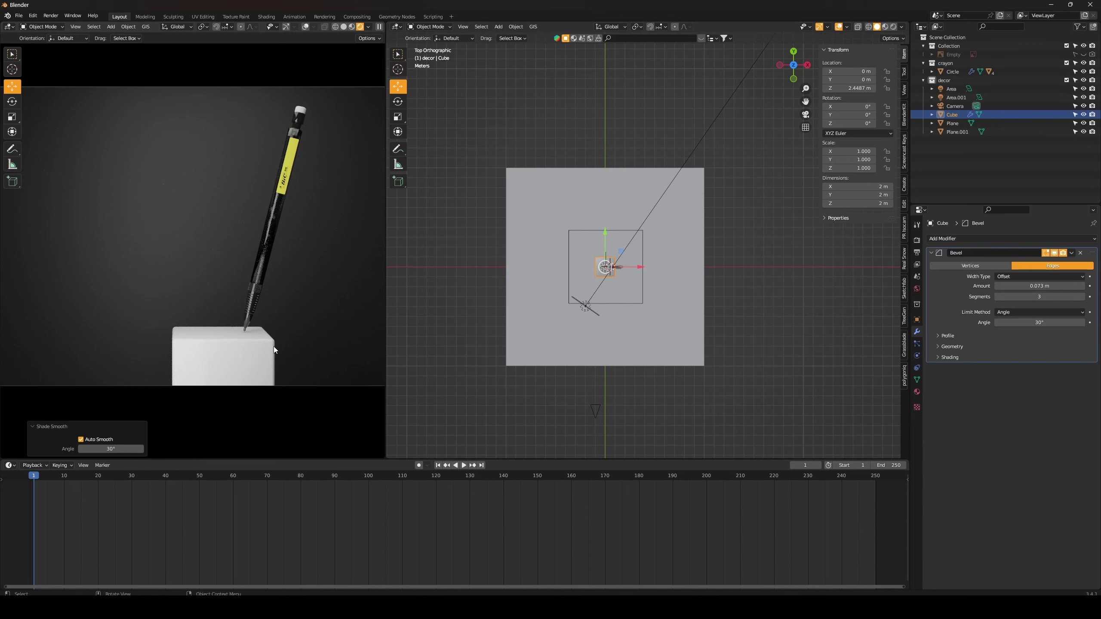
pyautogui.scroll(-1, 304, 319)
pyautogui.scroll(-1, 304, 318)
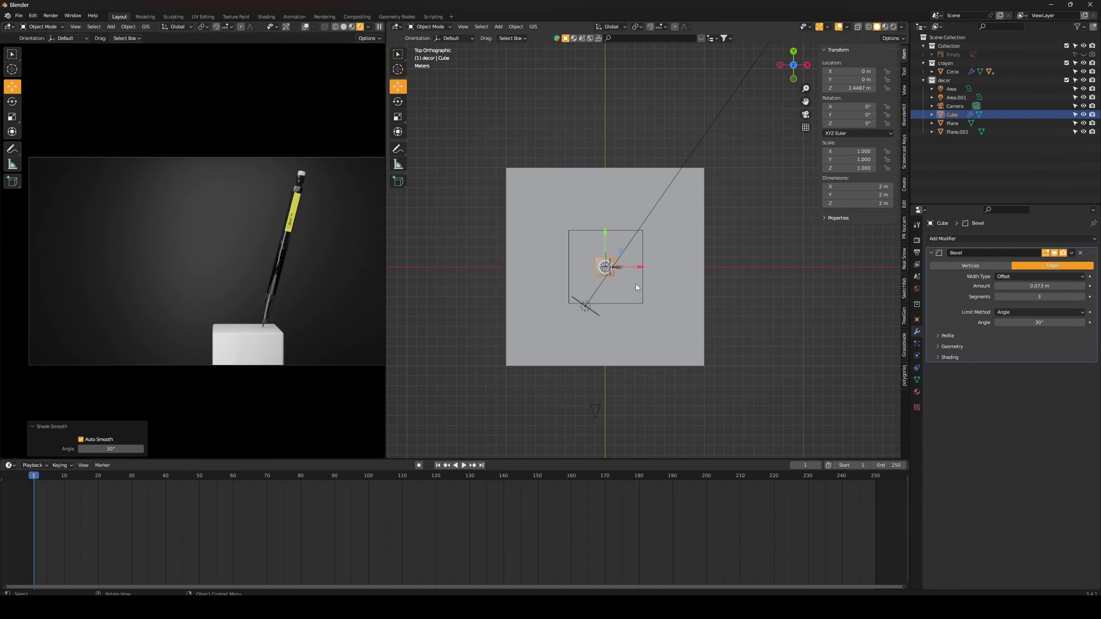
# Step: Scale the cube down to 0.617, giving 1.23 m sides
pyautogui.press('s')
pyautogui.click(651, 273)
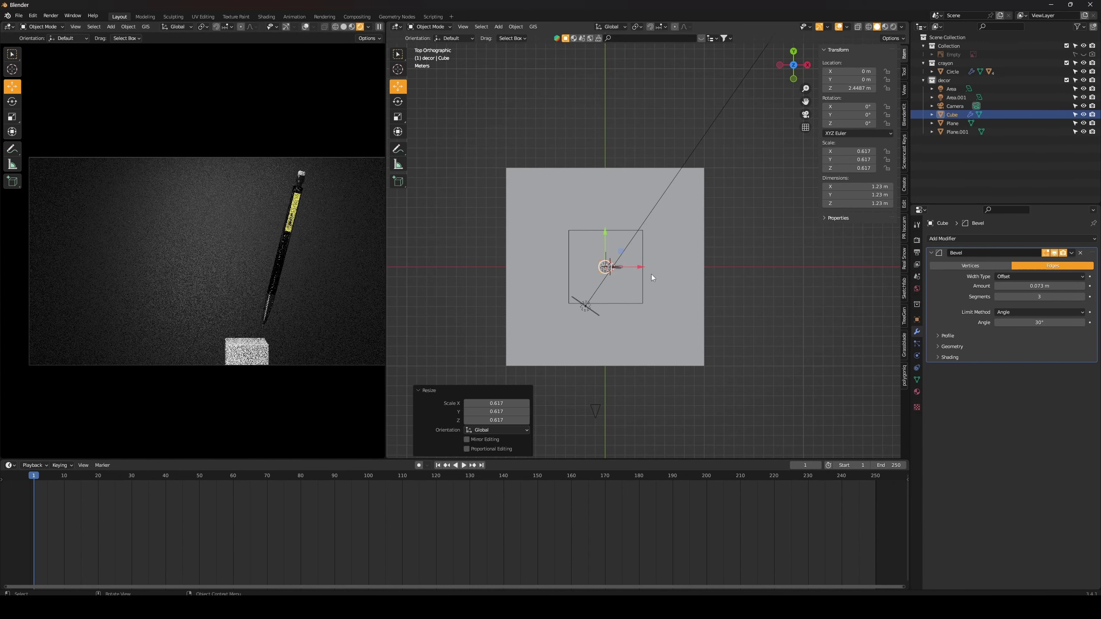
pyautogui.press('KP_1')
pyautogui.scroll(3, 650, 257)
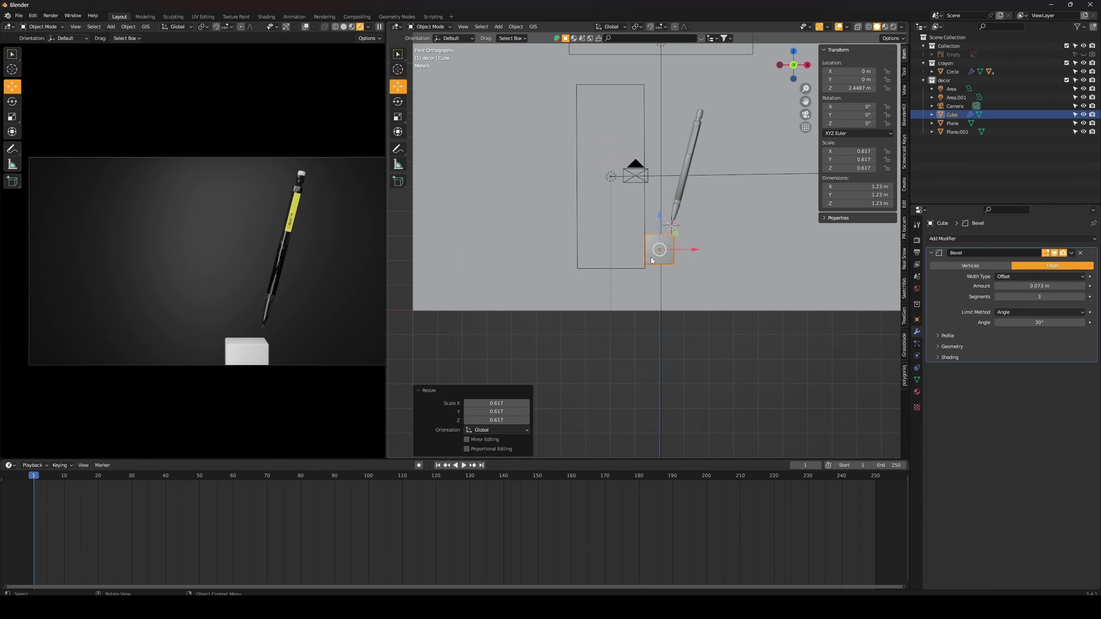
pyautogui.scroll(4, 683, 253)
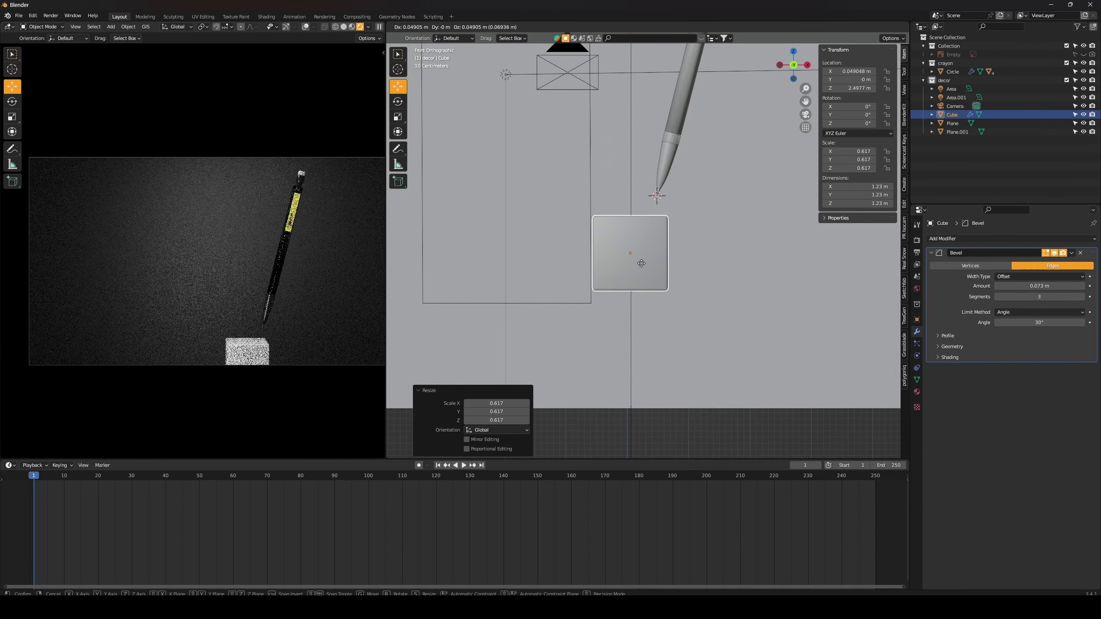
# Step: Raise the cube in front view until its top meets the pencil tip
pyautogui.moveTo(637, 267); pyautogui.dragTo(647, 243)
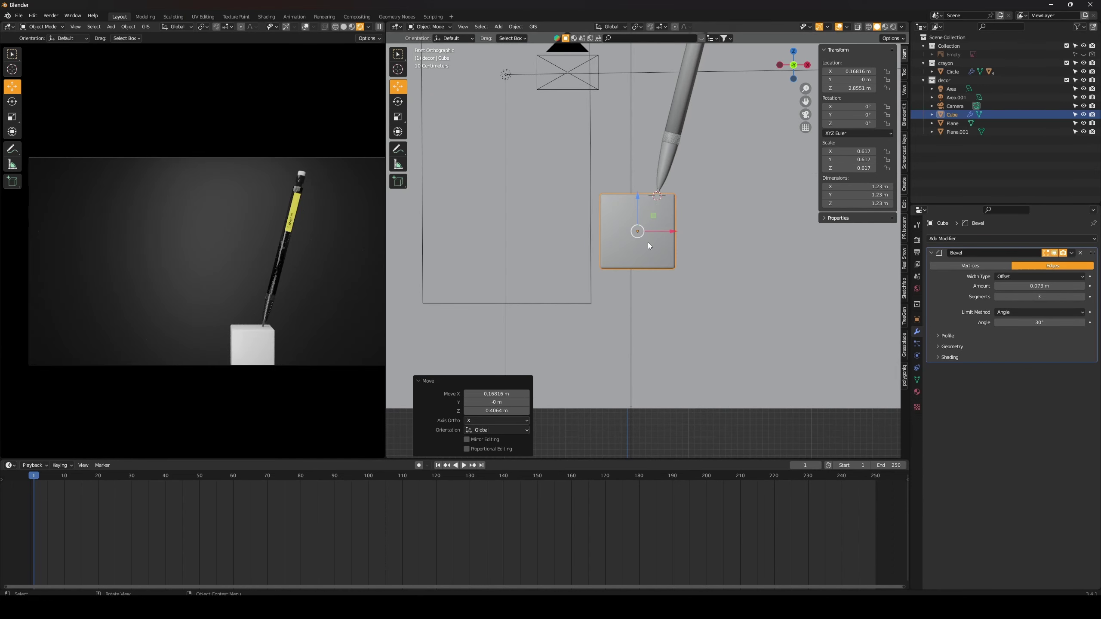
pyautogui.scroll(5, 648, 236)
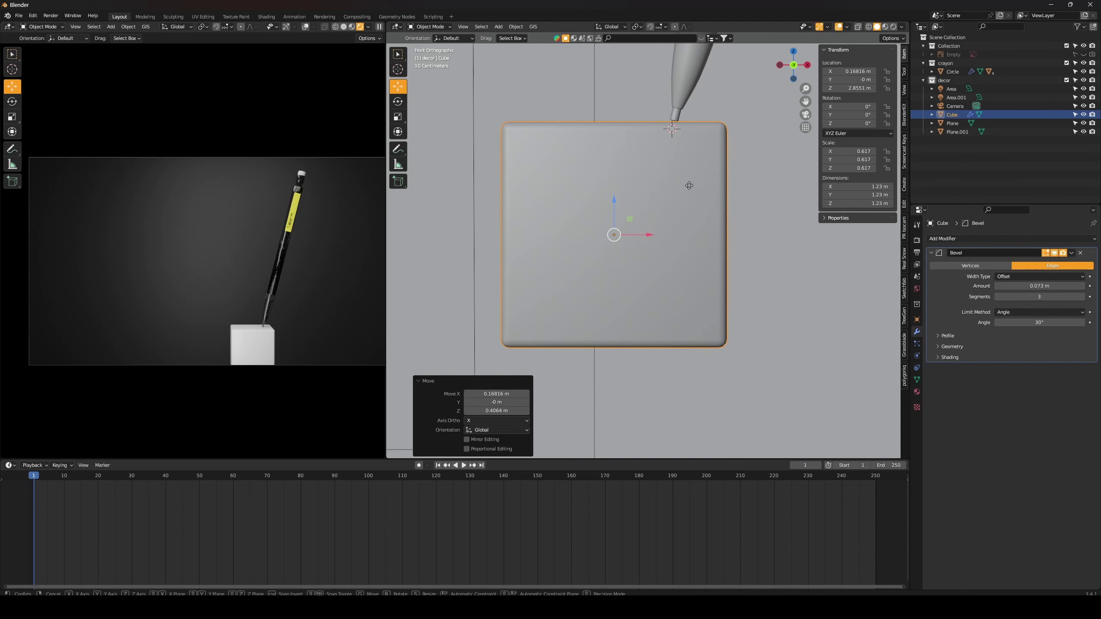
pyautogui.press('g')
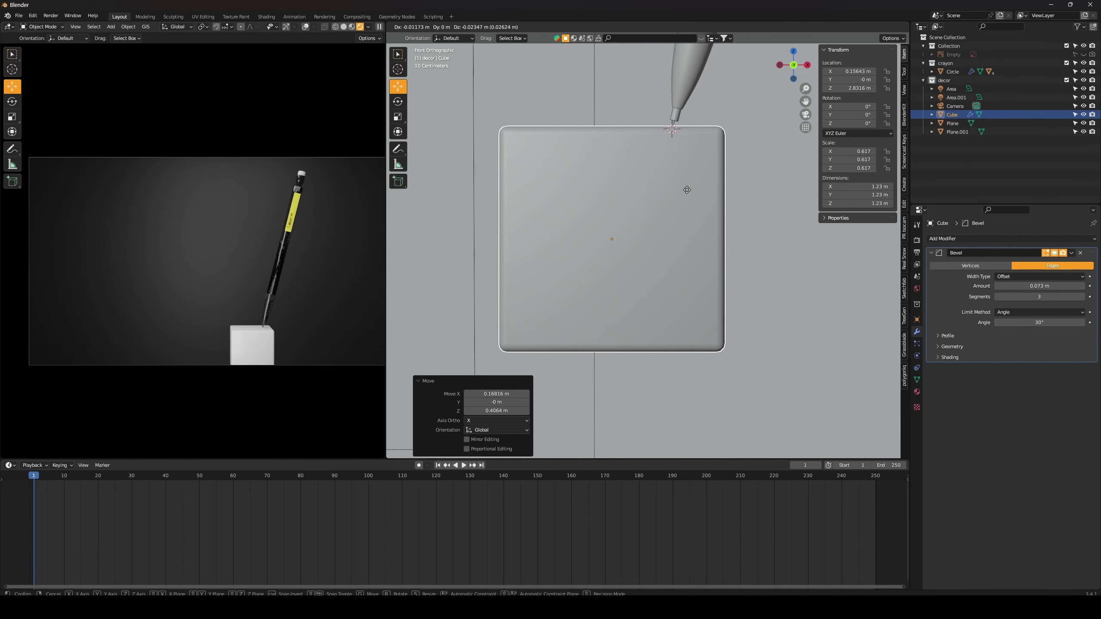
pyautogui.click(686, 190)
pyautogui.scroll(-3, 292, 266)
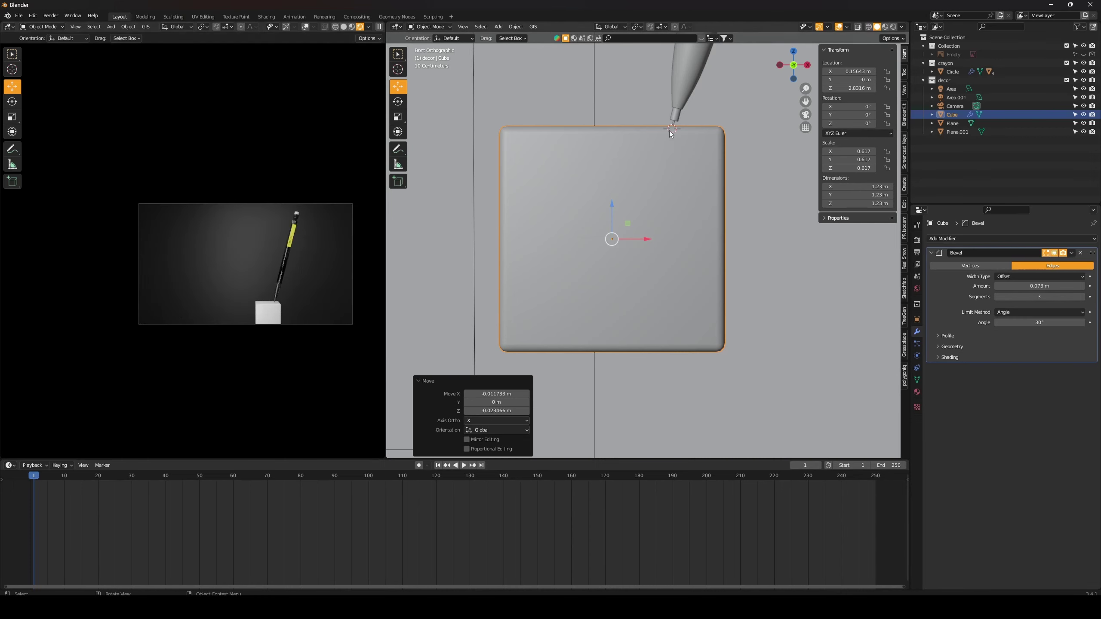
pyautogui.keyDown('shift'); pyautogui.moveTo(666, 157); pyautogui.dragTo(607, 369, button='middle'); pyautogui.keyUp('shift')
# Step: Select the pencil at frame 0 and frame it with the cube in top view
pyautogui.click(684, 101)
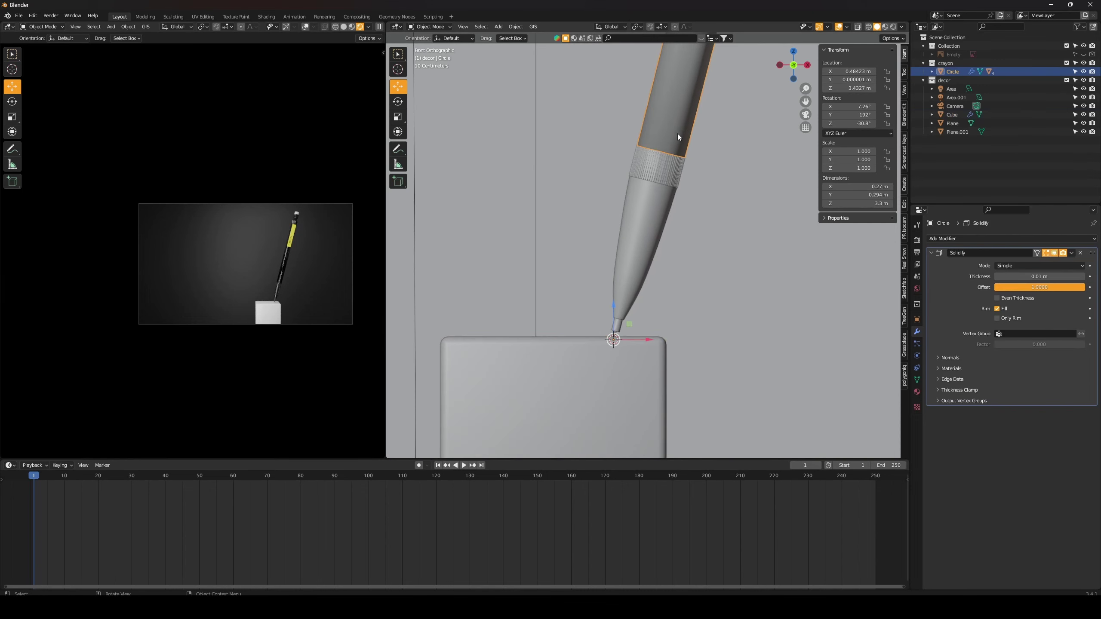
pyautogui.press('Left')
pyautogui.press('KP_7')
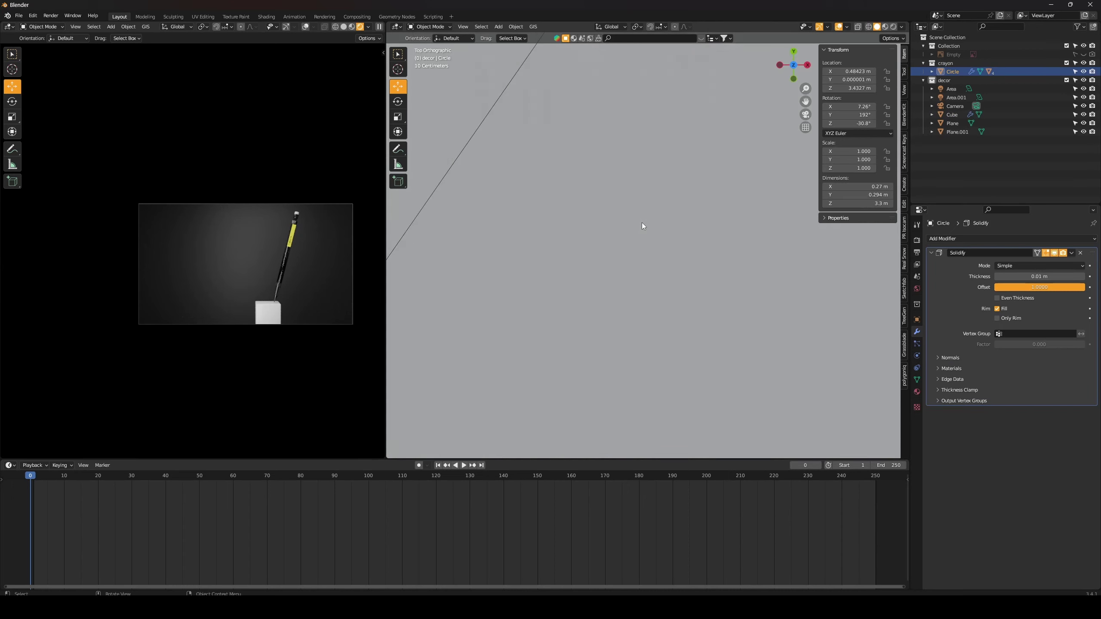
pyautogui.scroll(-3, 641, 221)
pyautogui.scroll(-2, 629, 238)
pyautogui.keyDown('shift'); pyautogui.moveTo(648, 203); pyautogui.dragTo(613, 303, button='middle'); pyautogui.keyUp('shift')
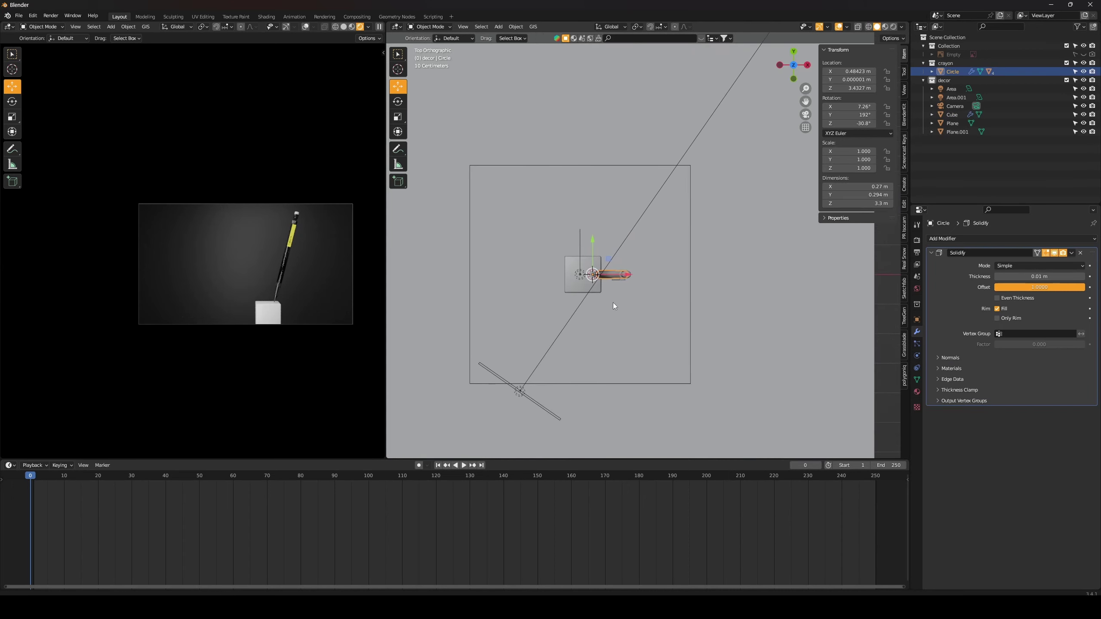
pyautogui.scroll(3, 612, 293)
pyautogui.scroll(3, 605, 272)
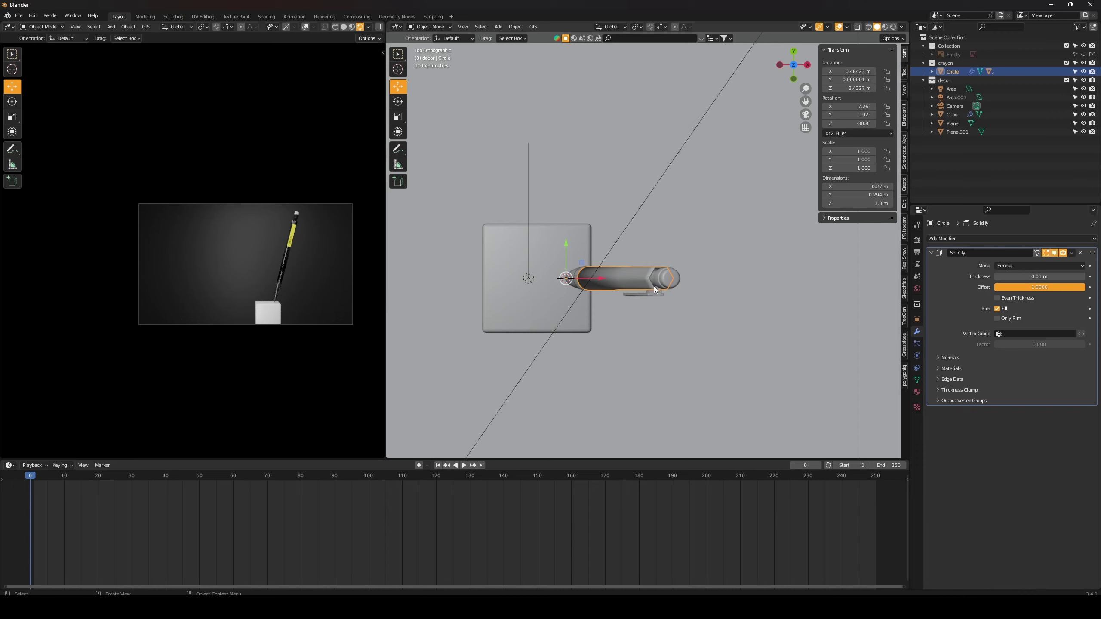
# Step: Keyframe the pencil's rotation at frame 0 and move the playhead to frame 120
pyautogui.press('i')
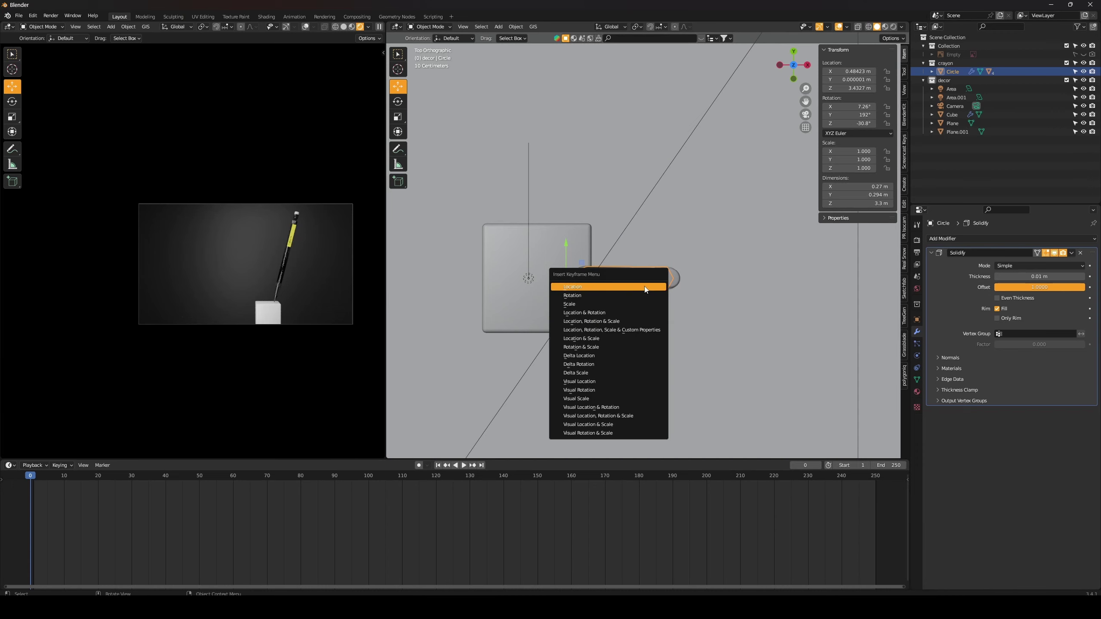
pyautogui.click(627, 299)
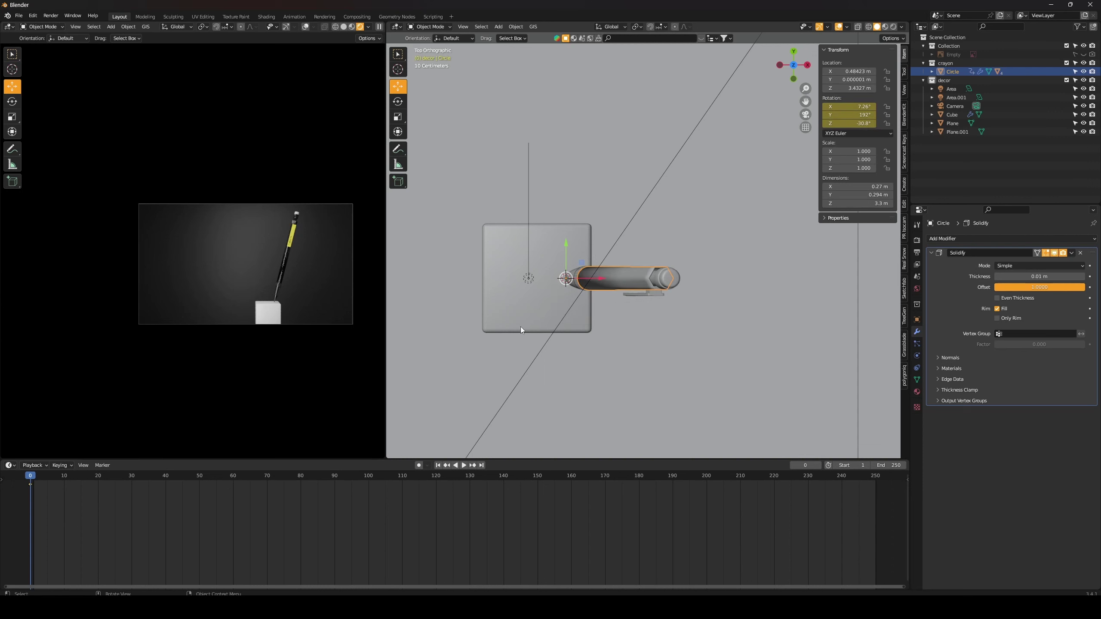
pyautogui.moveTo(31, 478); pyautogui.dragTo(436, 499)
# Step: Keyframe the pencil's Z rotation at -391° on frame 120, then play from frame 0
pyautogui.press('r')
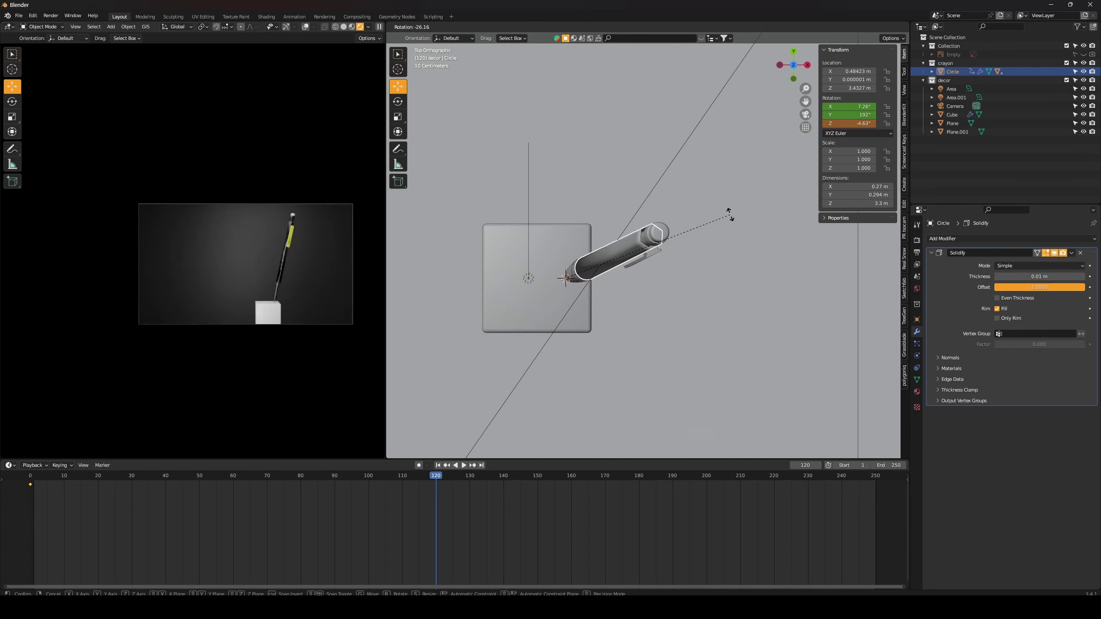
pyautogui.press('Escape')
pyautogui.click(857, 123)
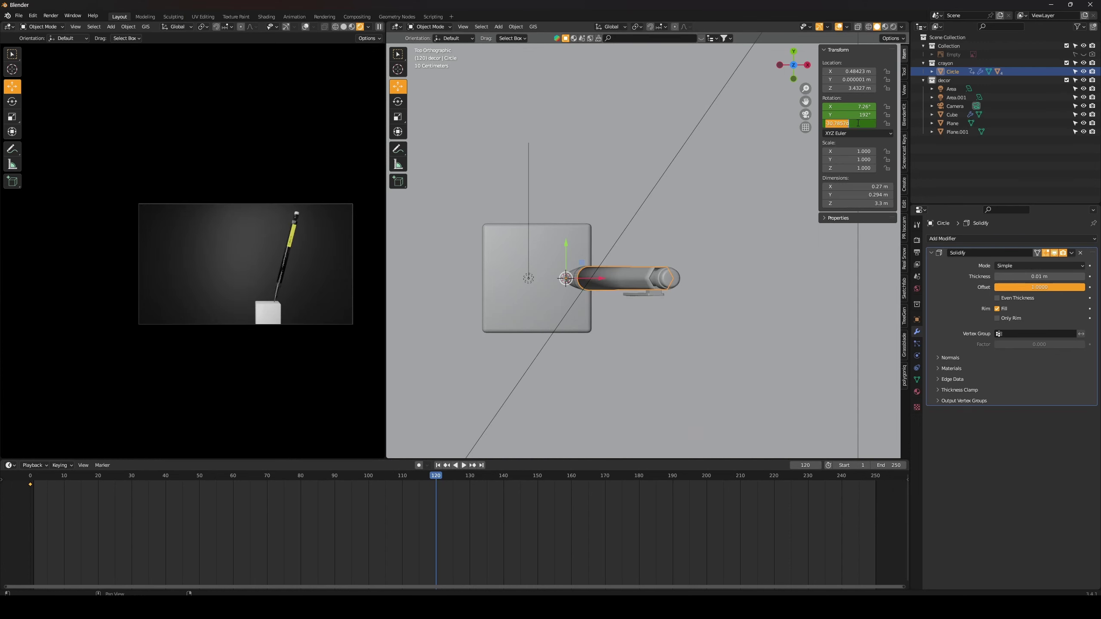
pyautogui.click(865, 125)
pyautogui.press('Return')
pyautogui.press('i')
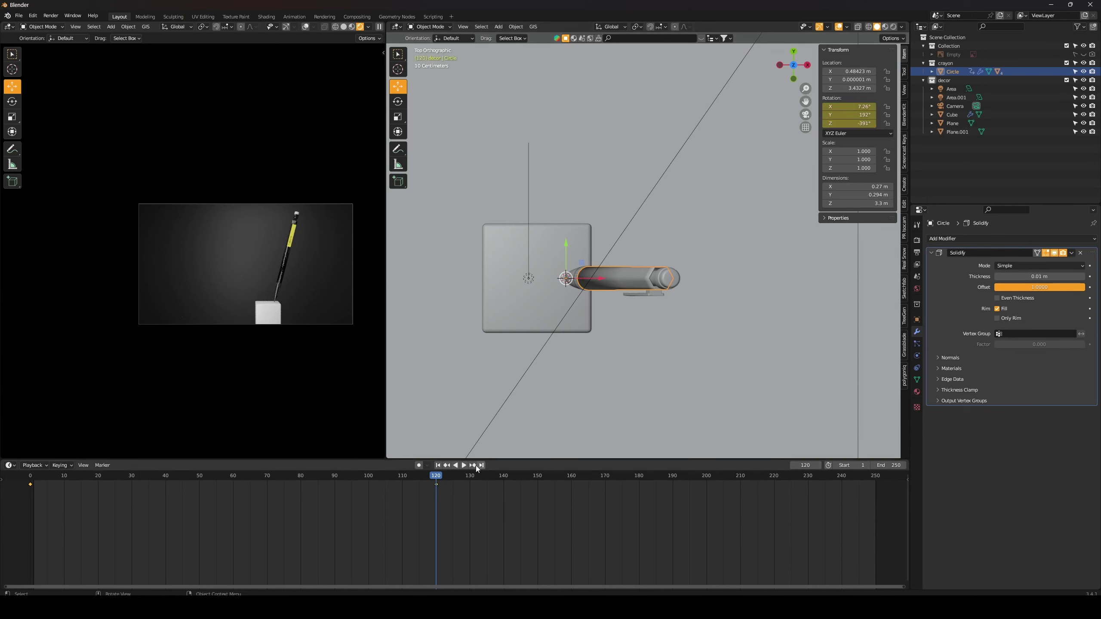
pyautogui.moveTo(444, 476); pyautogui.dragTo(31, 476)
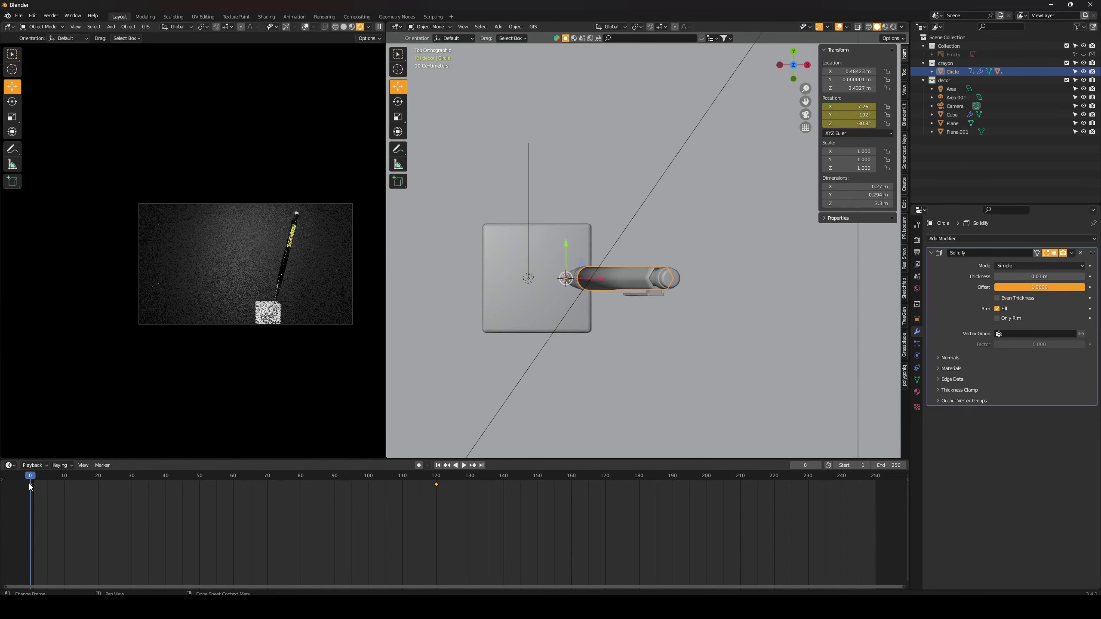
pyautogui.press('space')
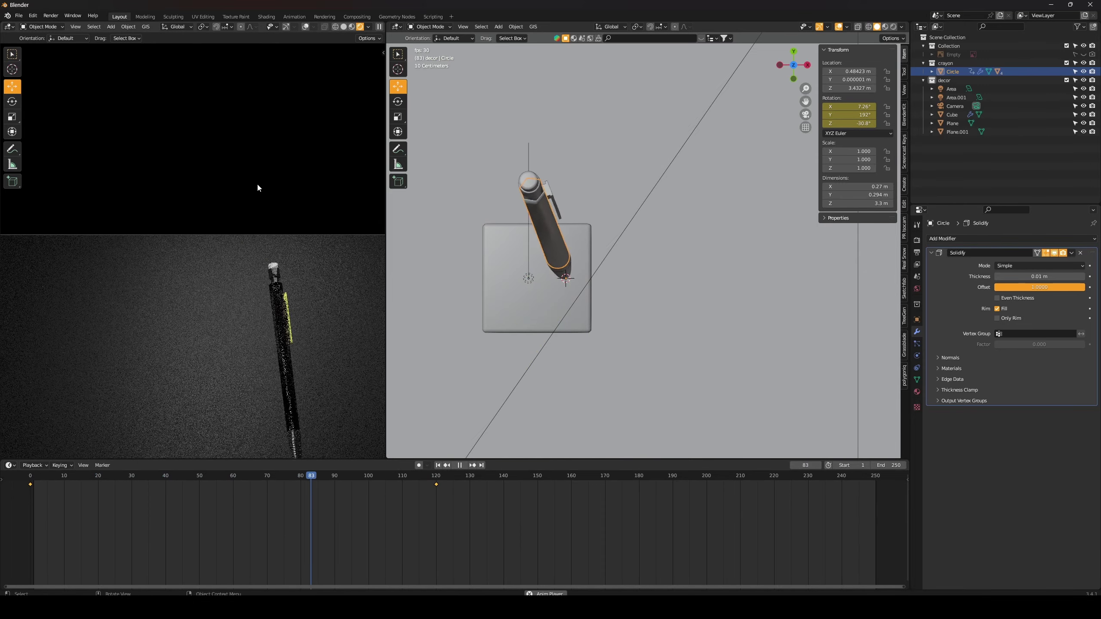
# Step: Replay the spin through the scene camera and stop on the frame 120 keyframe
pyautogui.moveTo(568, 330)
pyautogui.mouseDown(button='middle')
pyautogui.moveTo(574, 282)
pyautogui.moveTo(588, 277)
pyautogui.mouseUp(button='middle')
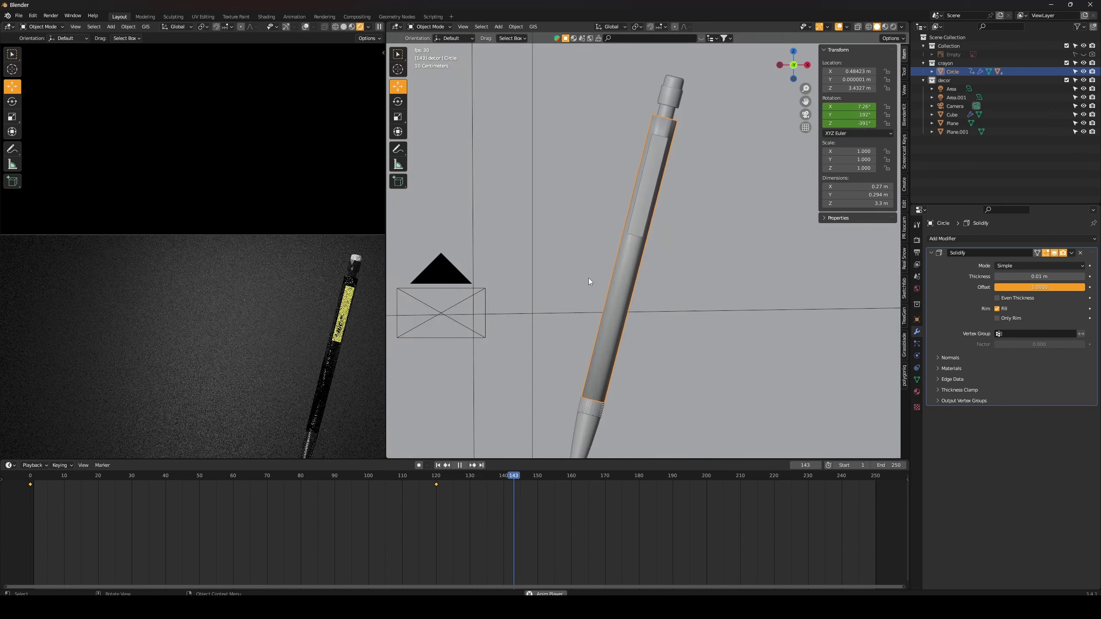
pyautogui.press('KP_0')
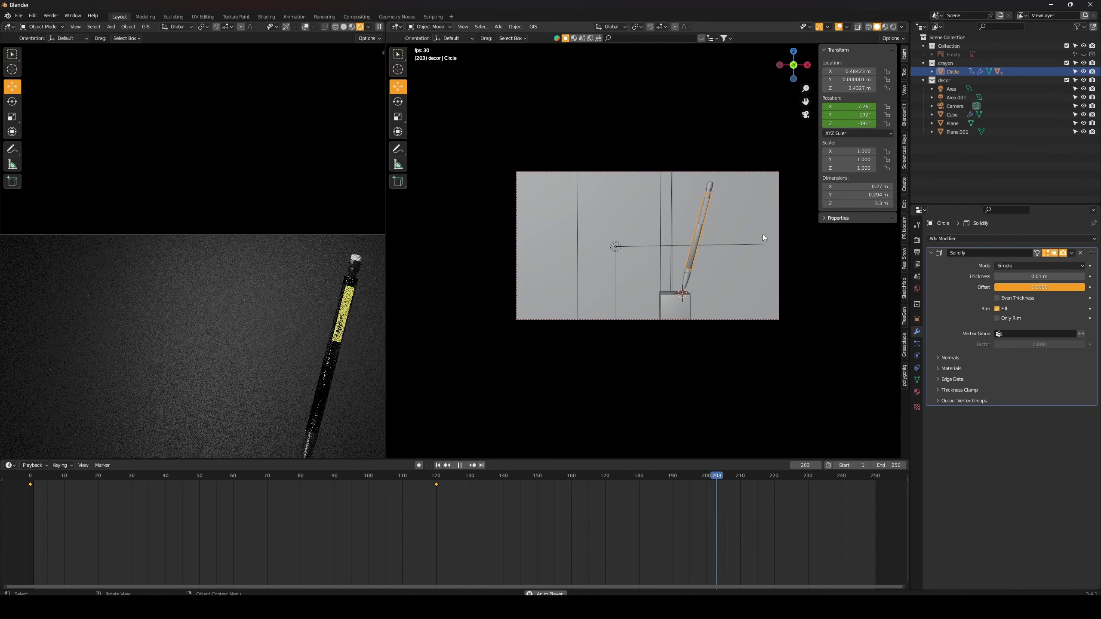
pyautogui.press('space')
pyautogui.moveTo(748, 478); pyautogui.dragTo(22, 499)
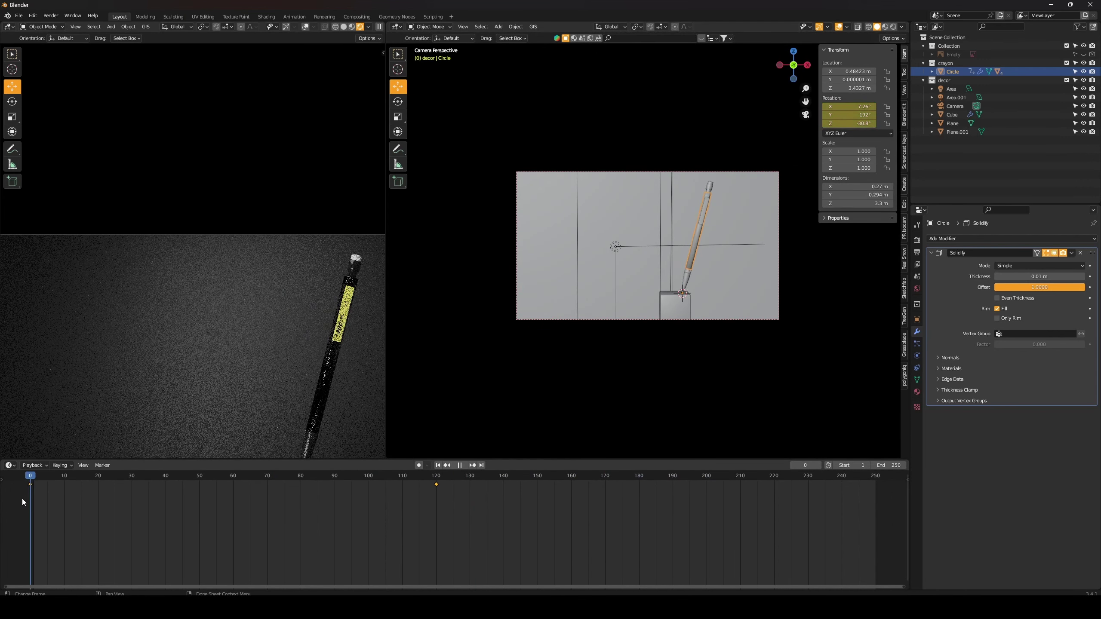
pyautogui.press('space')
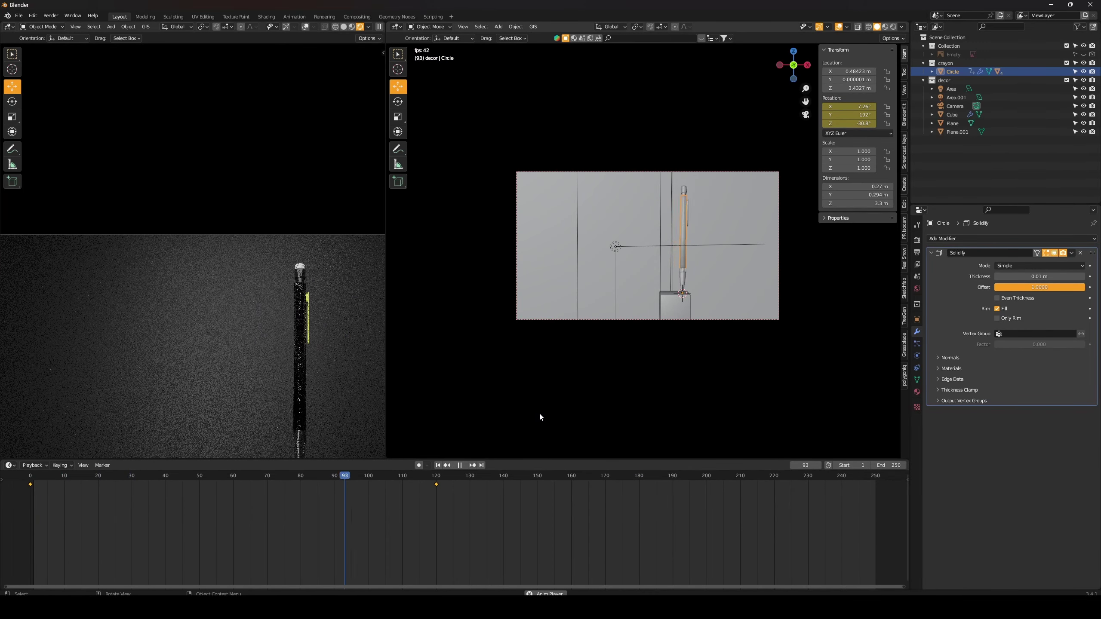
pyautogui.press('space')
pyautogui.click(435, 475)
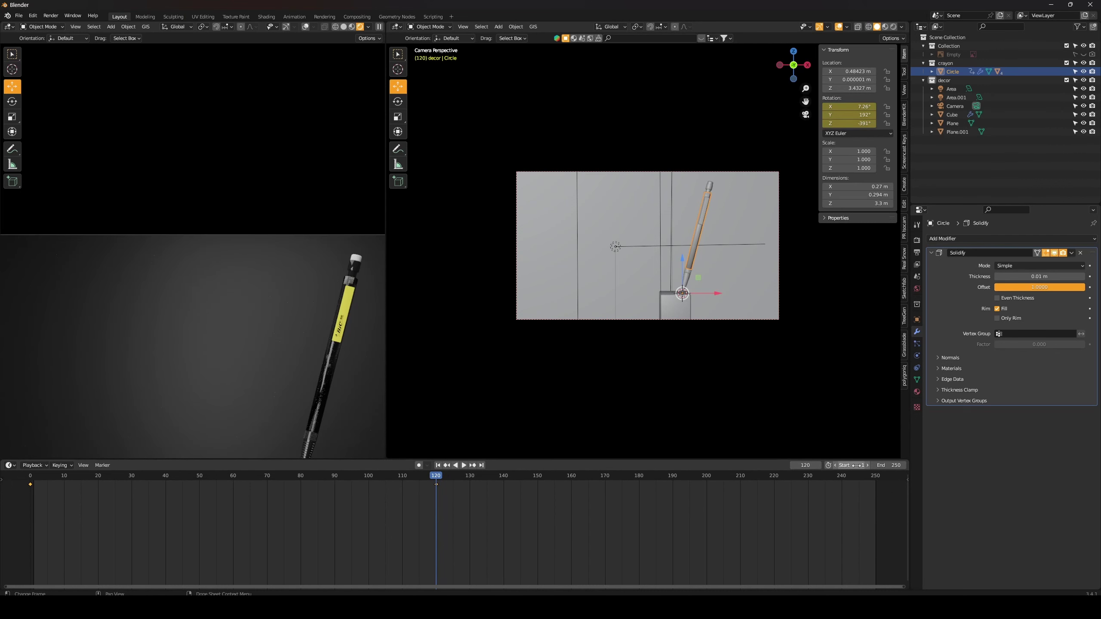
# Step: Set the end frame to 119, replay from frame 0, and show Render and Output settings
pyautogui.click(881, 465)
pyautogui.write('119')
pyautogui.press('Return')
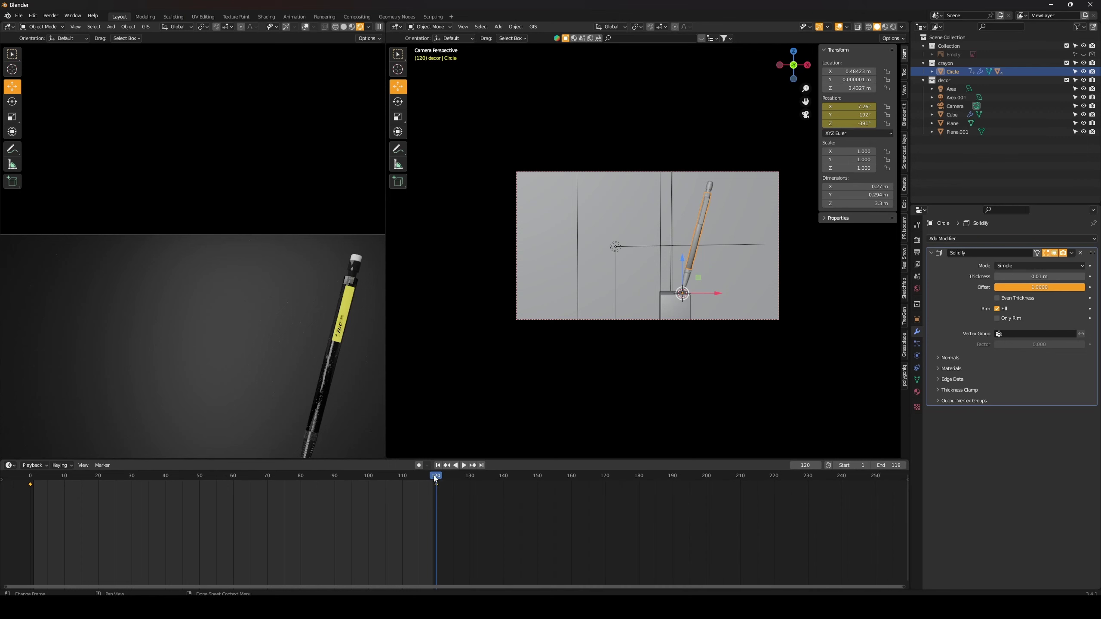
pyautogui.moveTo(435, 477); pyautogui.dragTo(30, 480)
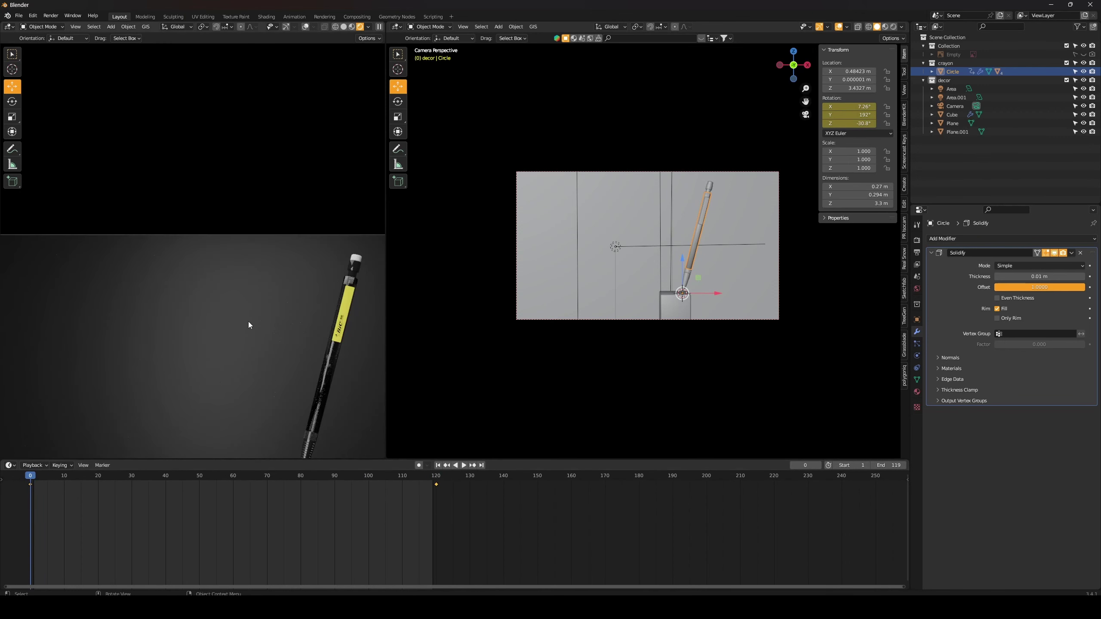
pyautogui.press('space')
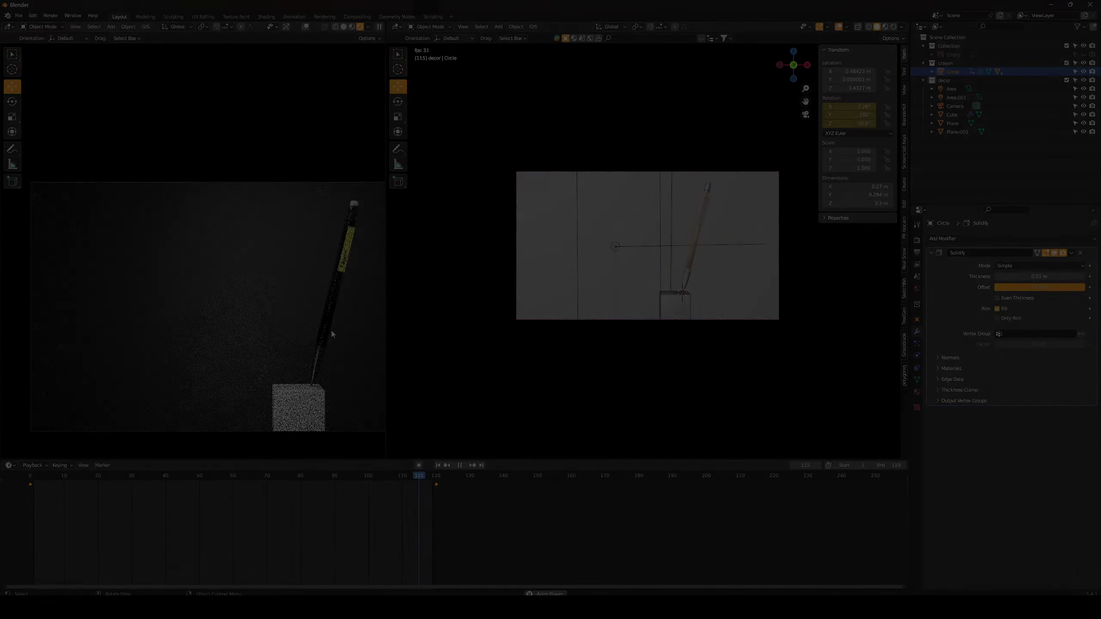
pyautogui.click(917, 240)
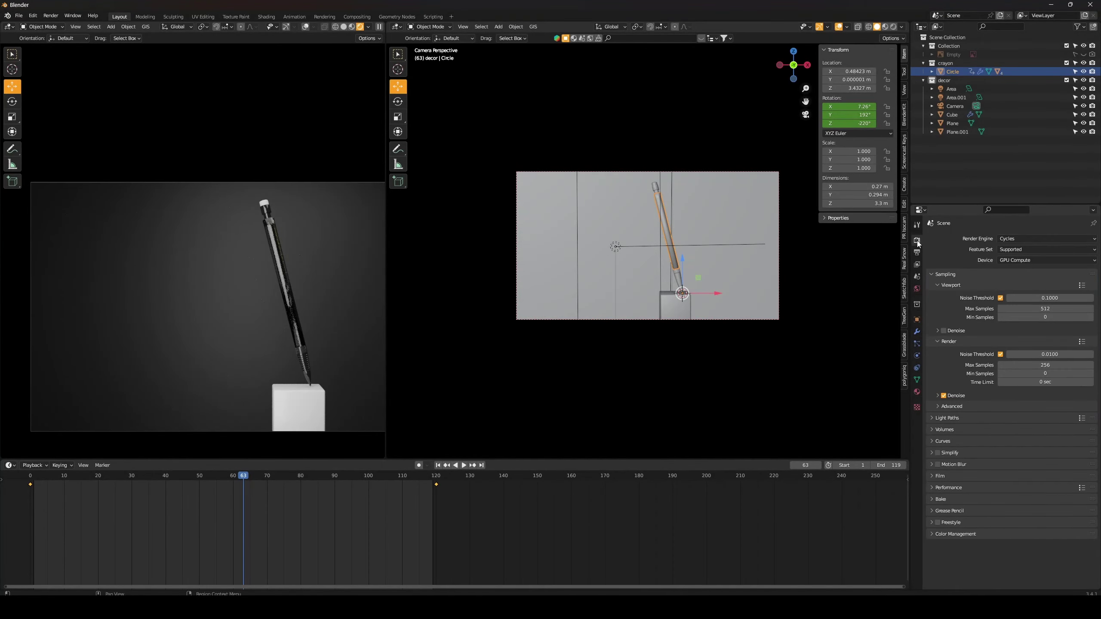
pyautogui.click(916, 252)
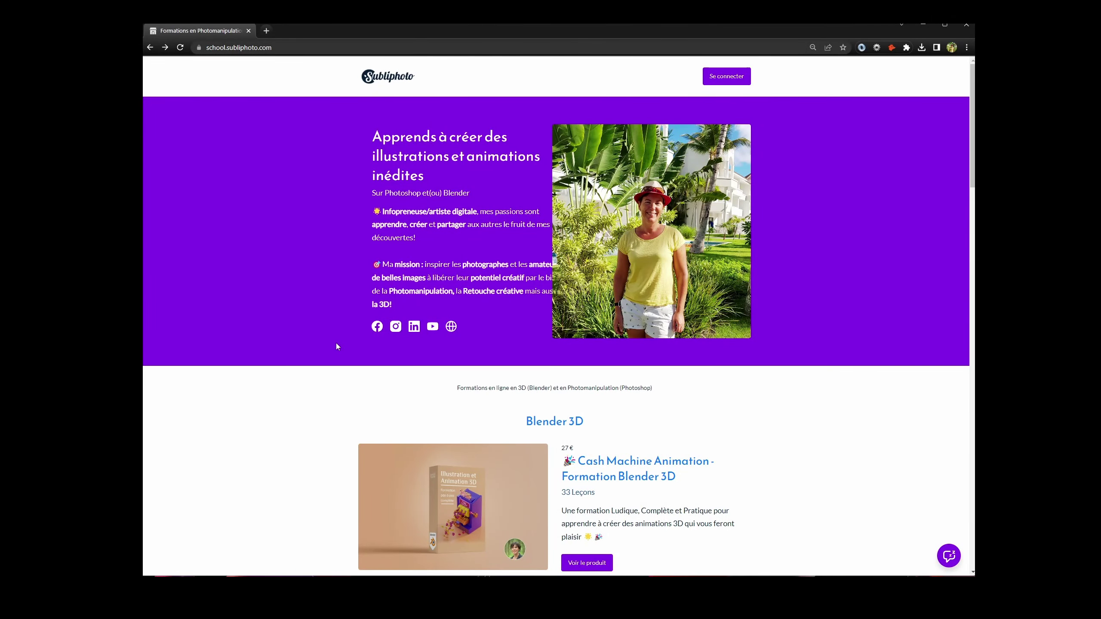
# Step: Scroll the Subliphoto homepage down to its Blender 3D courses
pyautogui.scroll(-1, 337, 345)
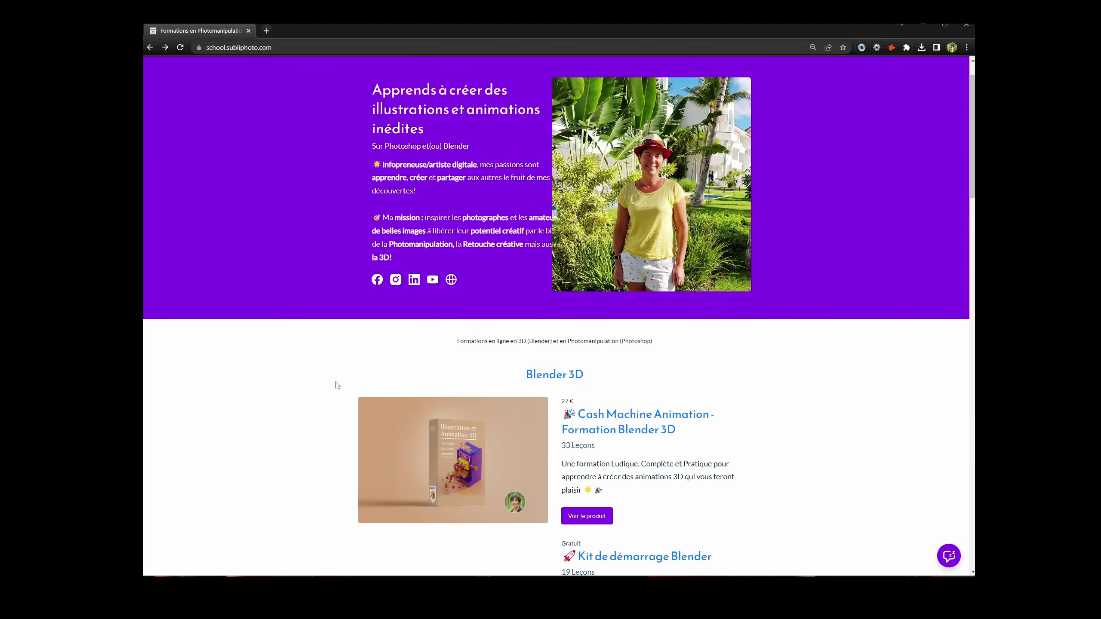
pyautogui.moveTo(453, 460)
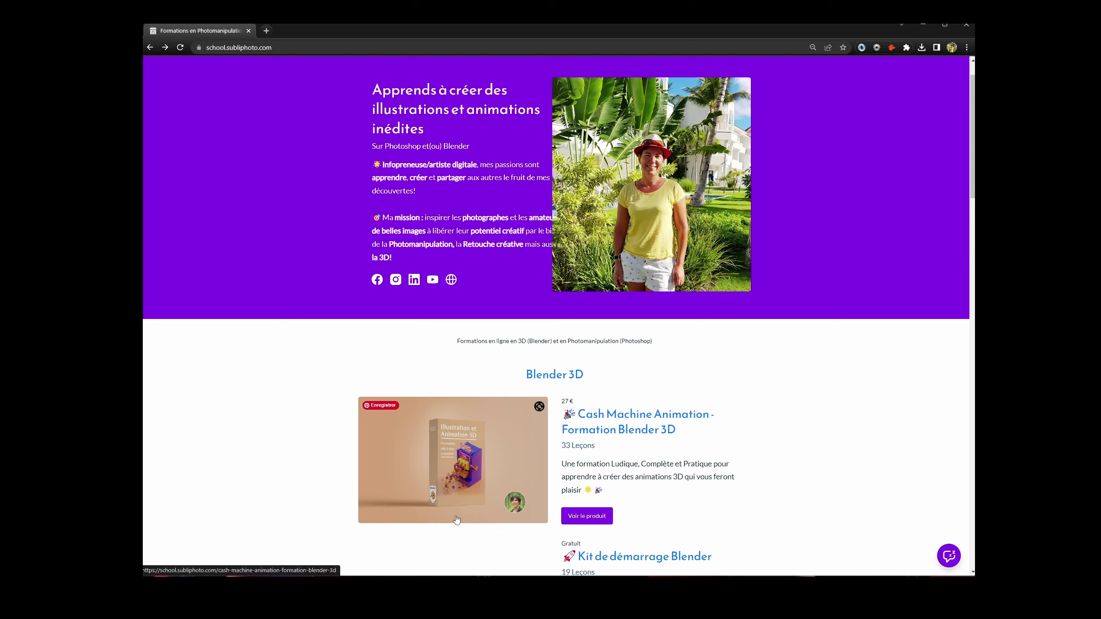
# Step: Open the Cash Machine Animation course page and scroll through its lesson list
pyautogui.click(586, 515)
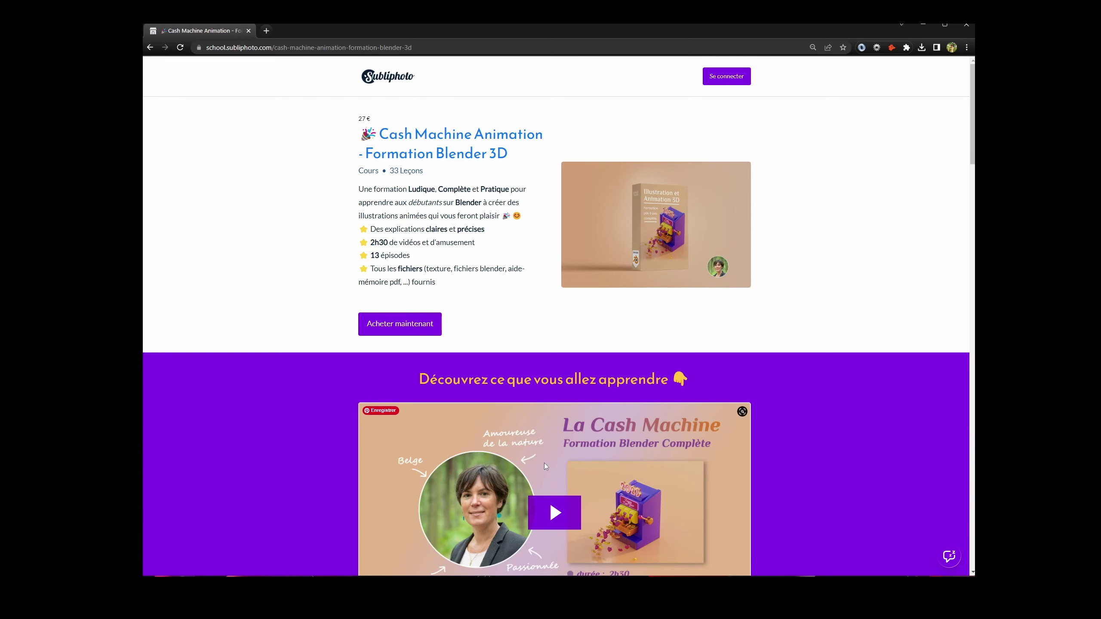
pyautogui.scroll(-3, 536, 467)
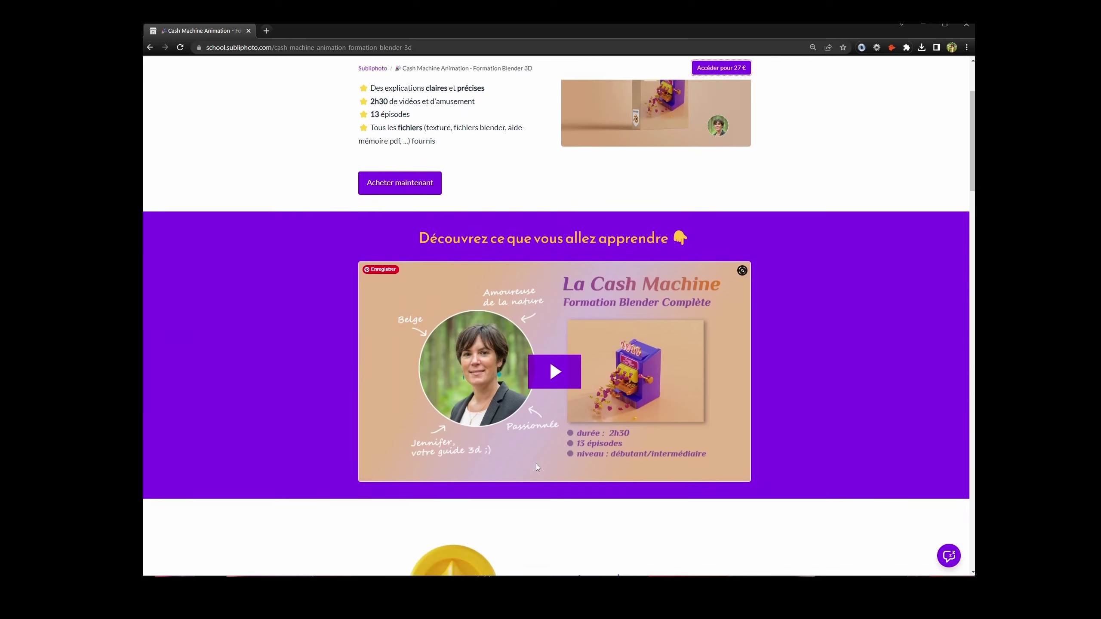
pyautogui.scroll(-1, 536, 467)
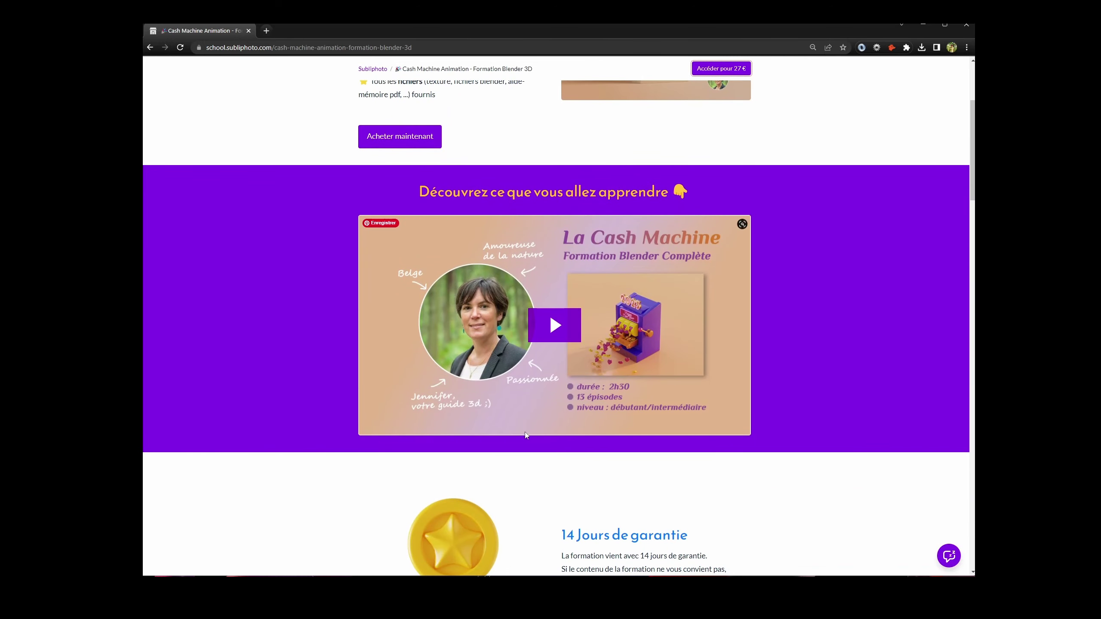
pyautogui.scroll(-5, 525, 435)
pyautogui.scroll(-2, 525, 440)
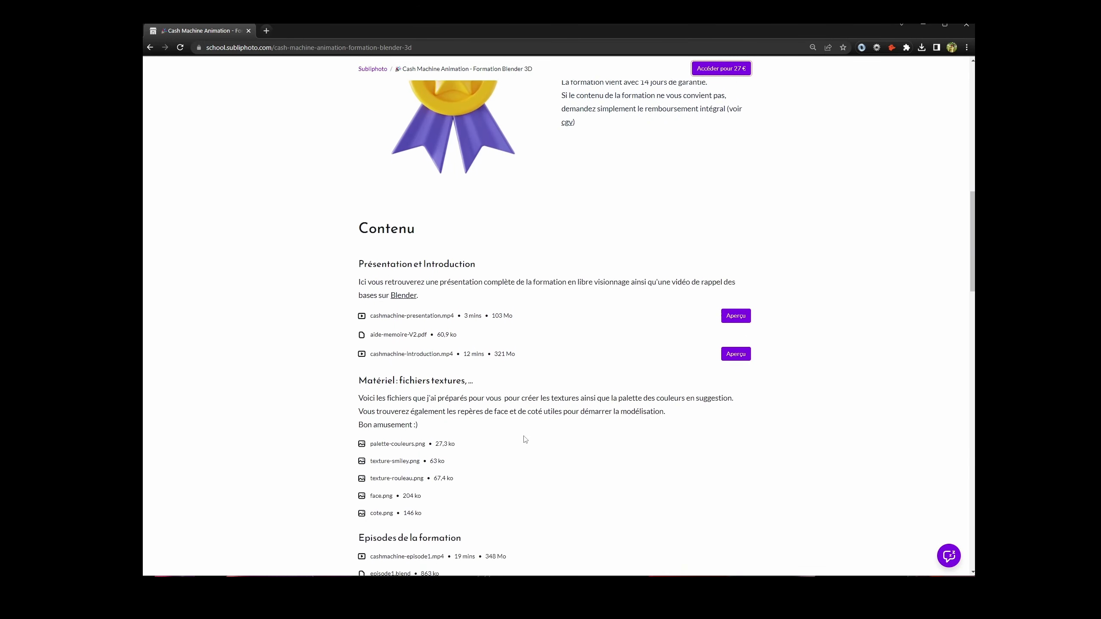
pyautogui.scroll(-3, 525, 439)
pyautogui.scroll(-1, 565, 267)
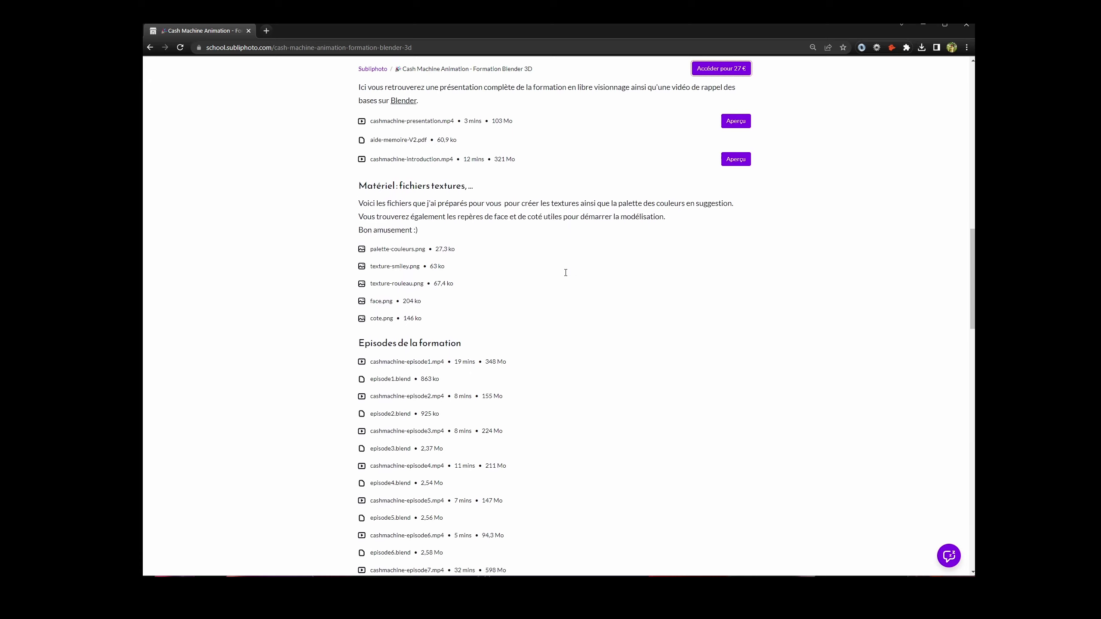
pyautogui.scroll(-3, 565, 268)
pyautogui.scroll(-2, 564, 277)
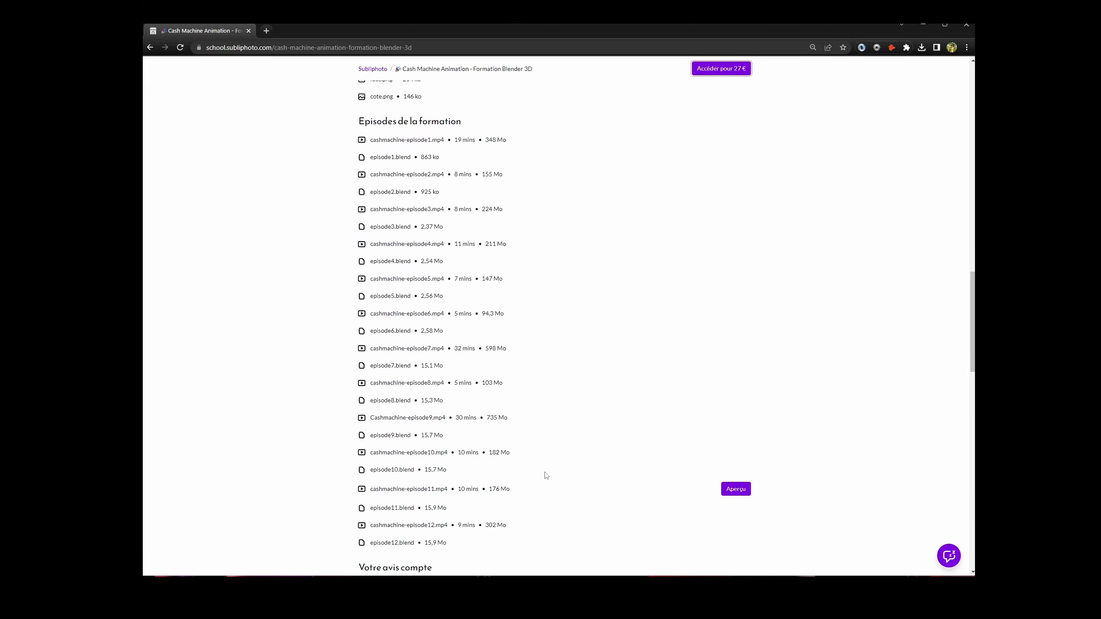
# Step: Scroll back up to the top of the Cash Machine Animation course page
pyautogui.scroll(10, 650, 497)
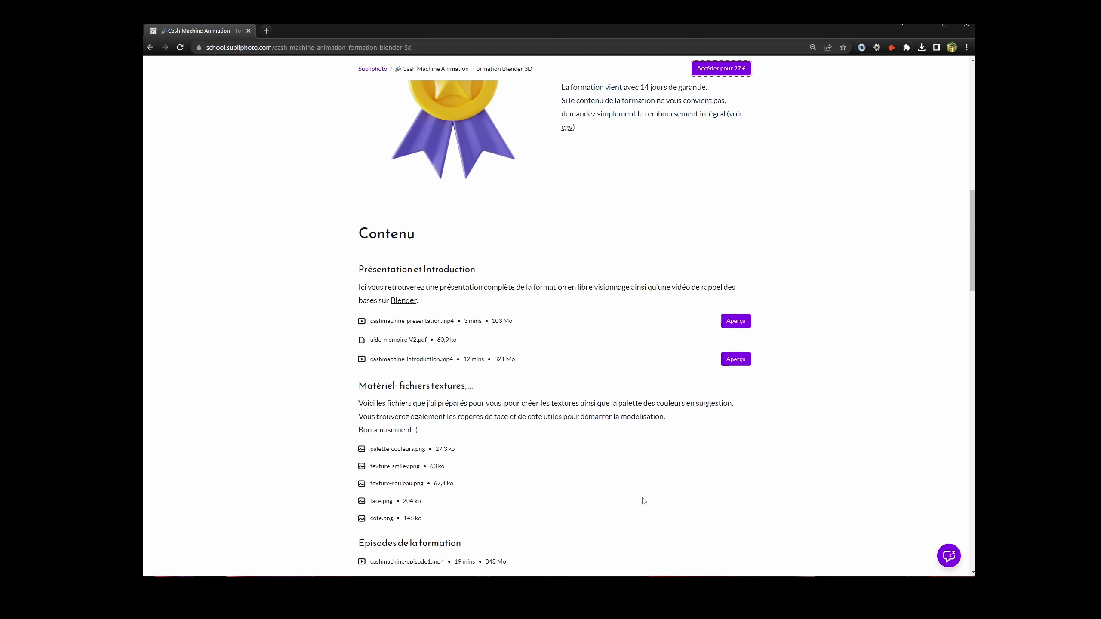
pyautogui.scroll(2, 646, 501)
pyautogui.scroll(7, 644, 502)
pyautogui.scroll(5, 640, 504)
pyautogui.scroll(1, 641, 504)
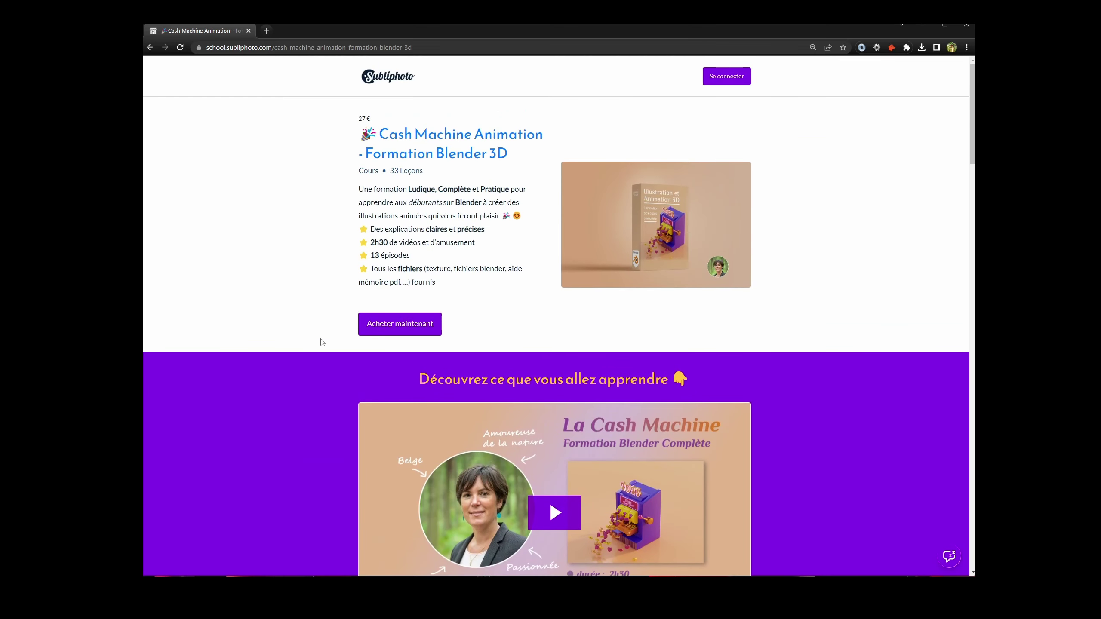